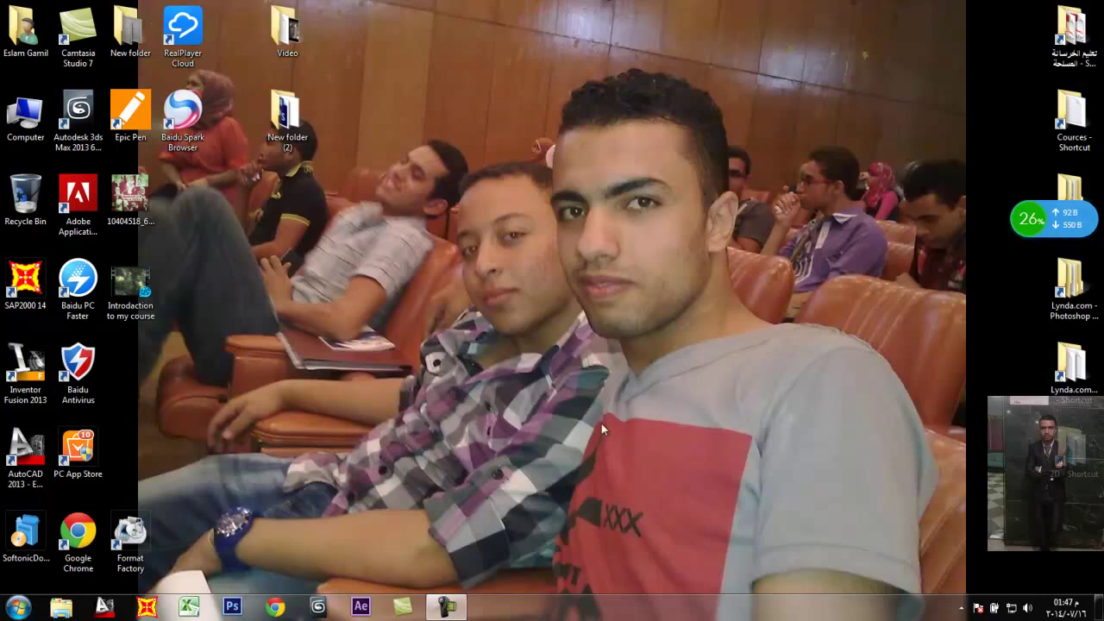
Step: Launch AutoCAD 2013 and close its Welcome window to reach the empty drawing
{"action": "left_click", "coordinate": [102, 607]}
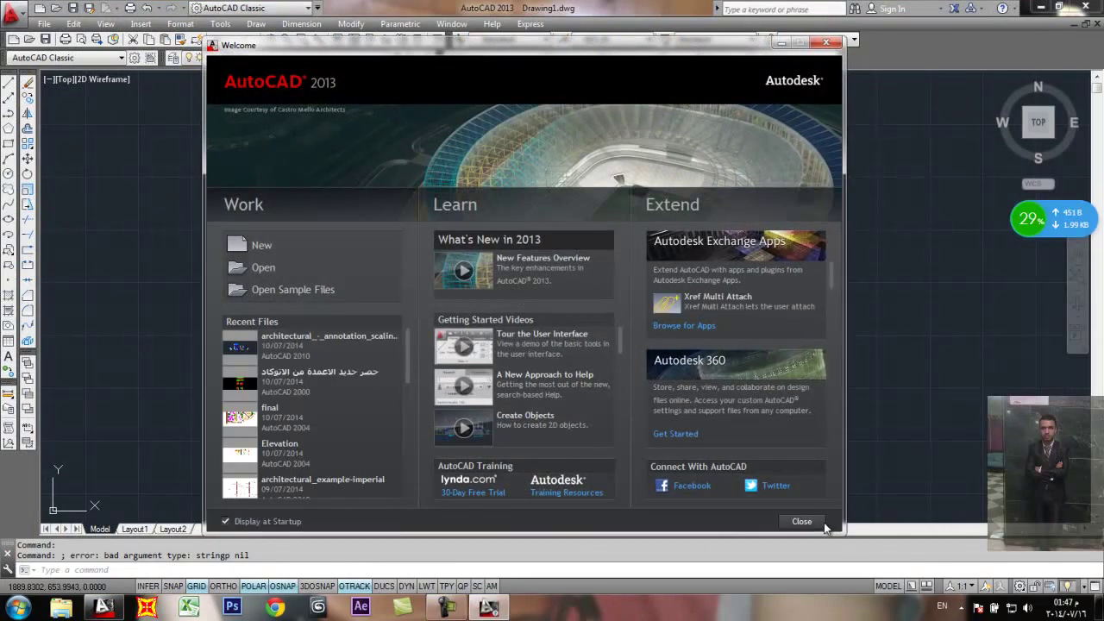
{"action": "left_click", "coordinate": [802, 522]}
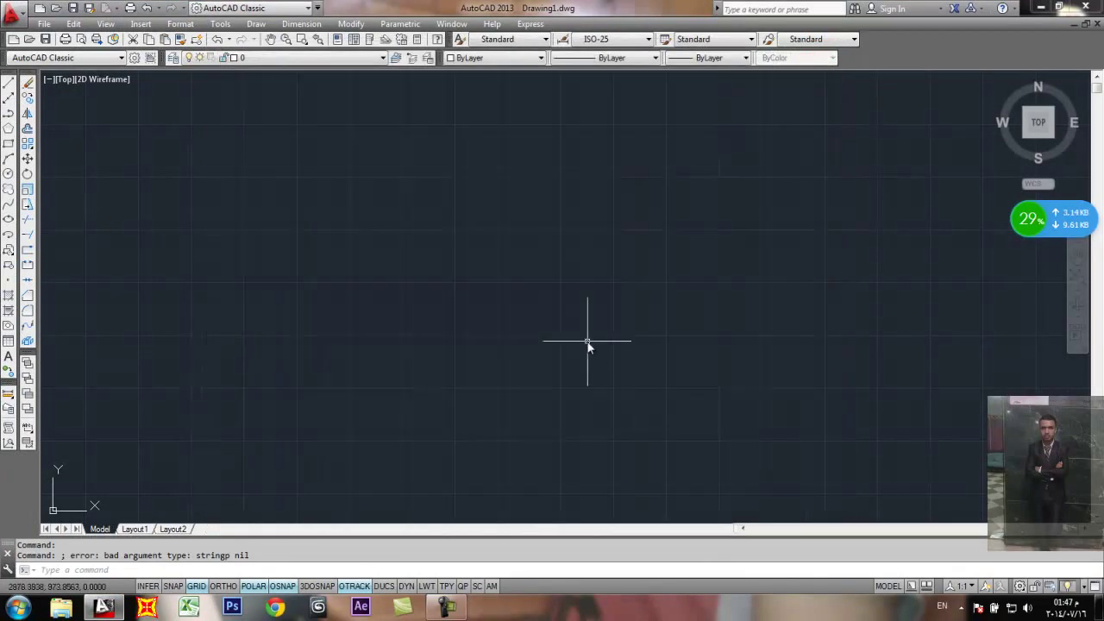
{"action": "key", "text": "Escape"}
{"action": "key", "text": "Escape"}
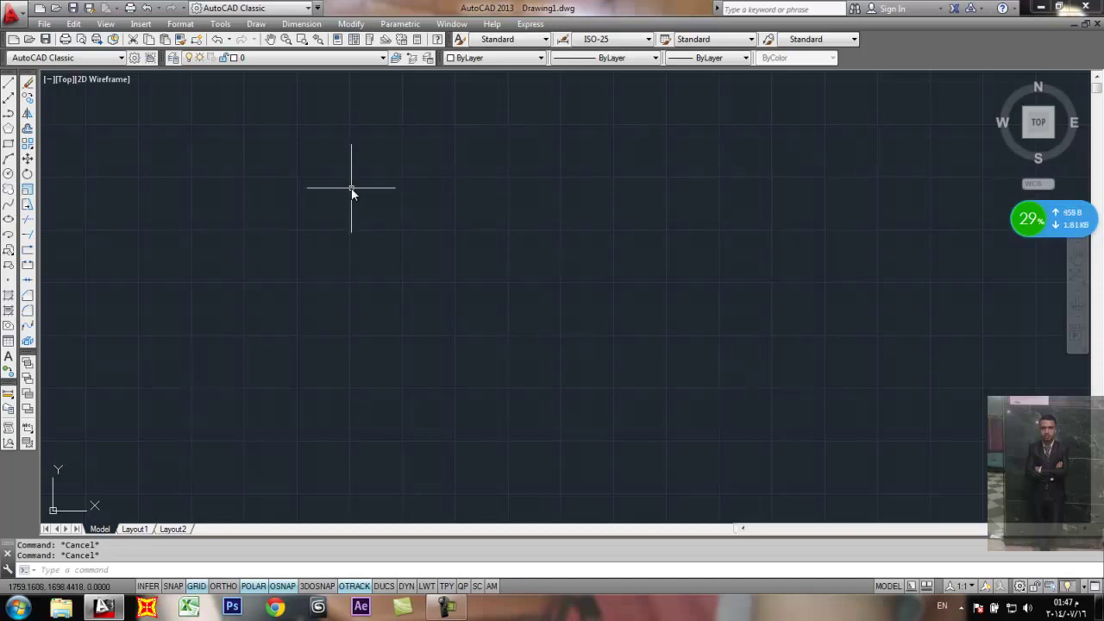
Step: Draw a single line slanting up to the right near the middle of the drawing with the Line command
{"action": "left_click", "coordinate": [8, 83]}
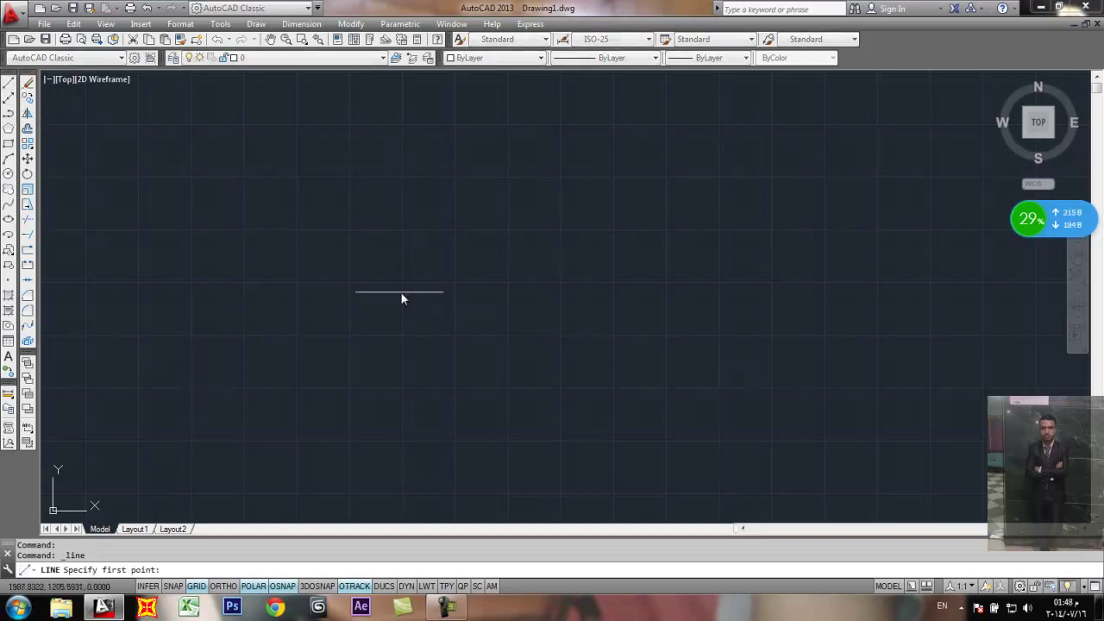
{"action": "left_click", "coordinate": [381, 305]}
{"action": "left_click", "coordinate": [523, 193]}
{"action": "key", "text": "Return"}
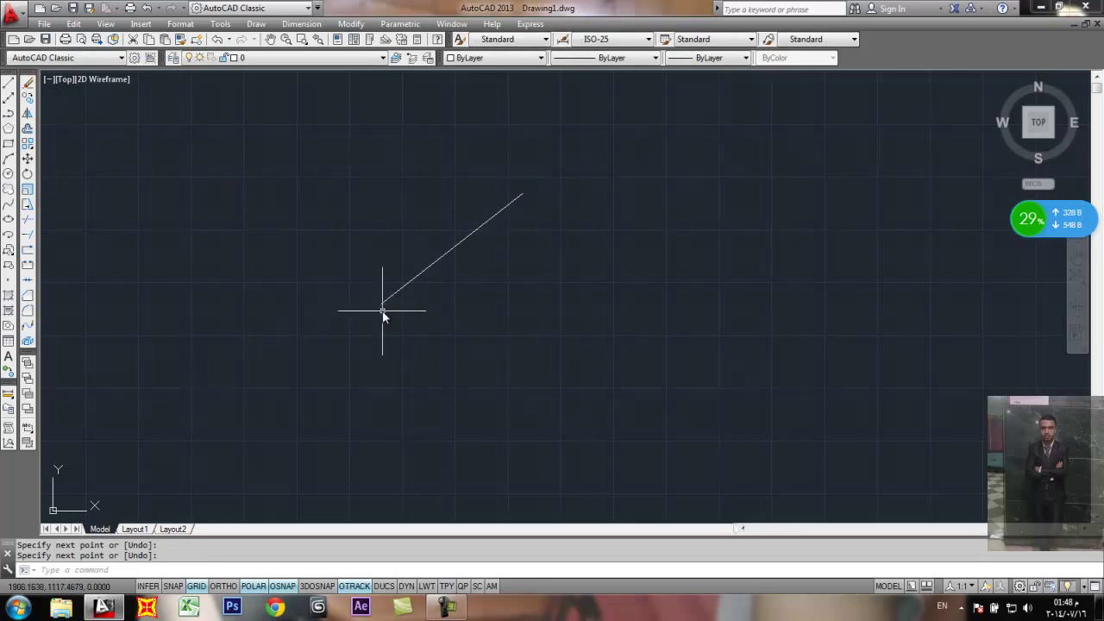
Step: Query the coordinates of the slanted line's lower-left endpoint with the ID command
{"action": "mouse_move", "coordinate": [383, 312]}
{"action": "scroll", "coordinate": [378, 326], "scroll_direction": "up", "scroll_amount": 2}
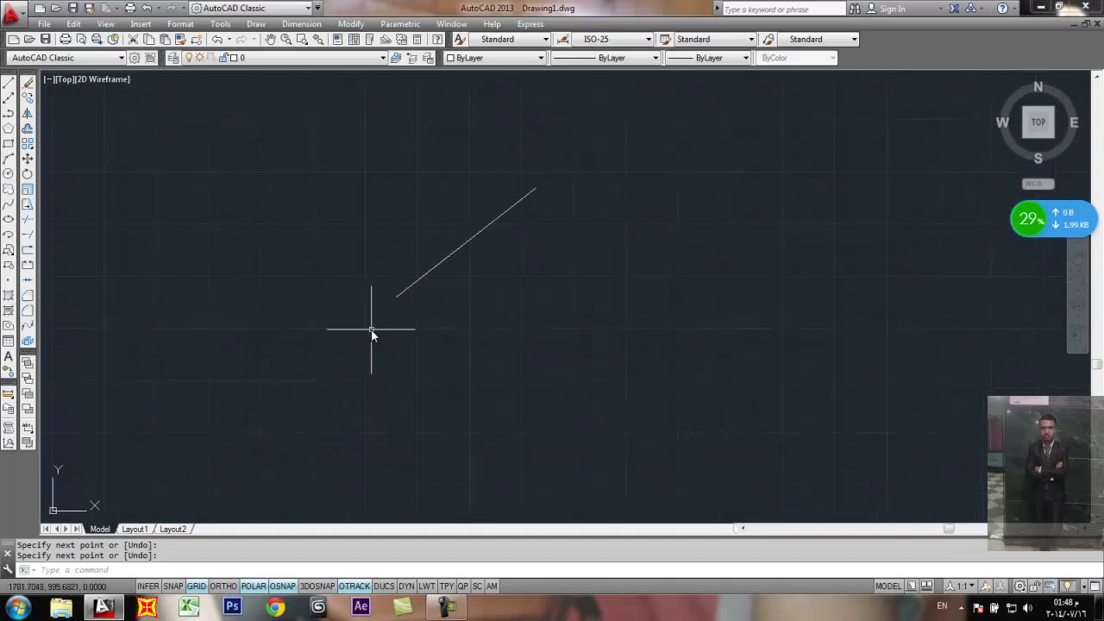
{"action": "scroll", "coordinate": [397, 302], "scroll_direction": "down", "scroll_amount": 4}
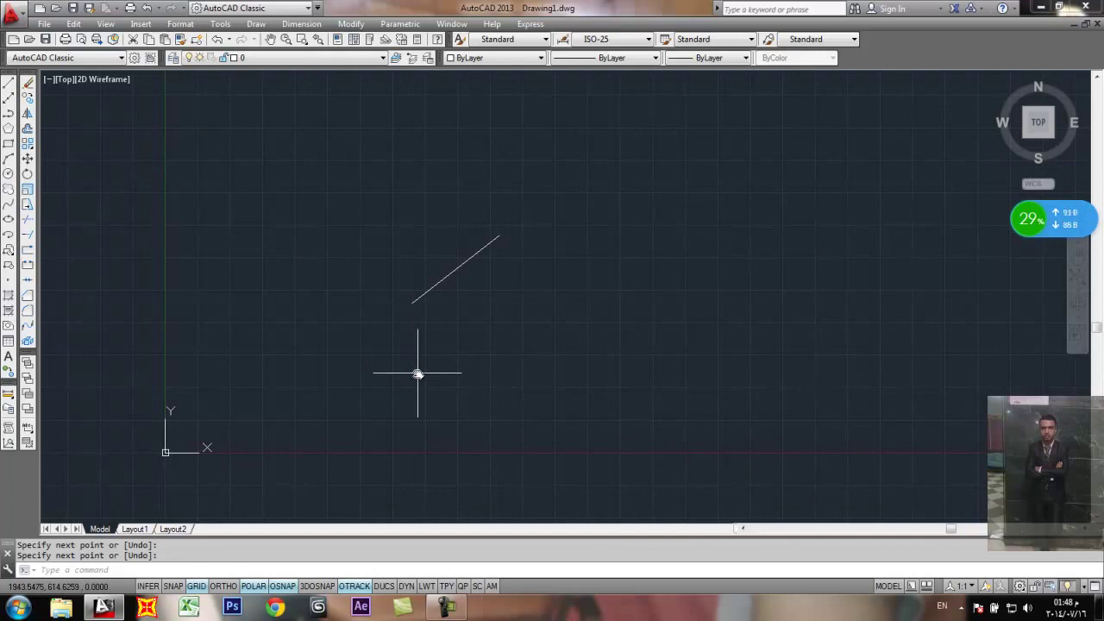
{"action": "key", "text": "Return"}
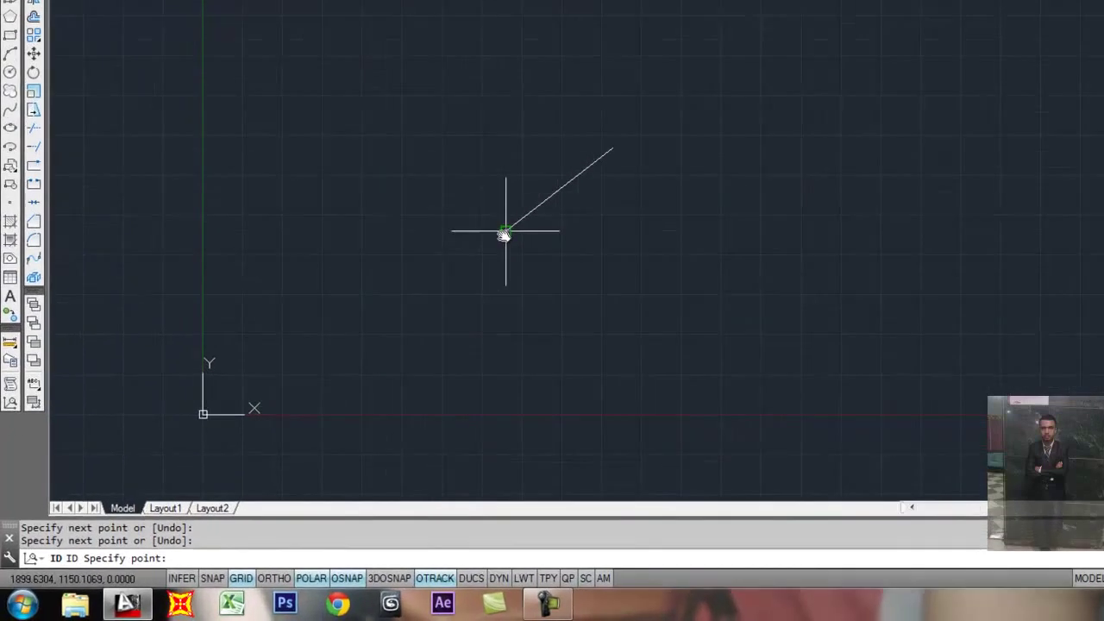
{"action": "left_click", "coordinate": [412, 303]}
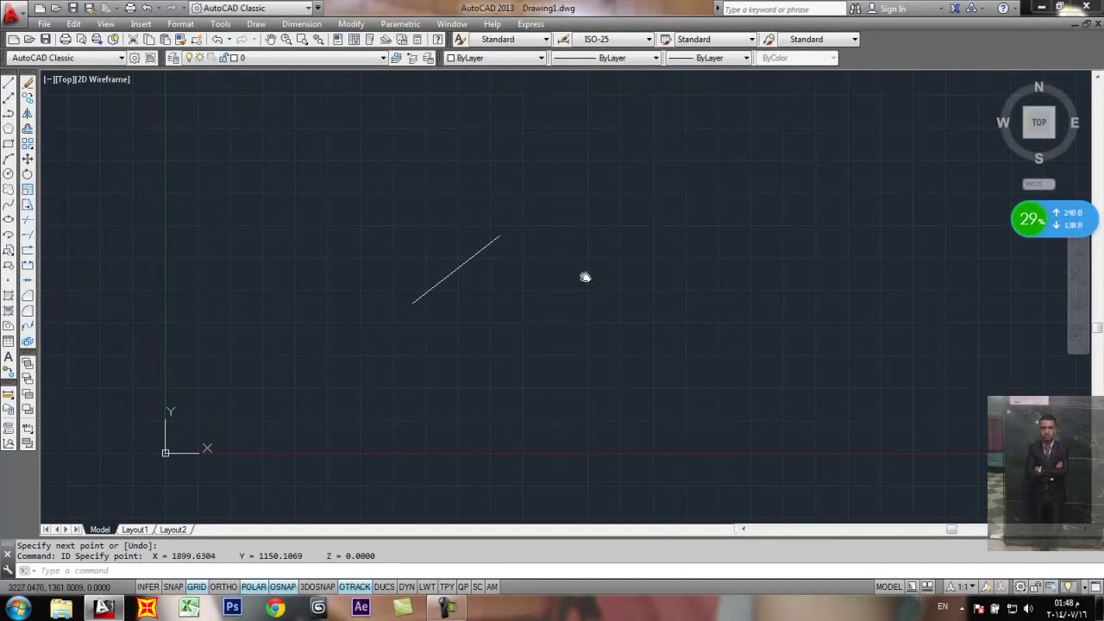
Step: Draw a zigzag of six connected line segments to the right of the slanted line
{"action": "middle_click_drag", "start_coordinate": [584, 276], "coordinate": [463, 273]}
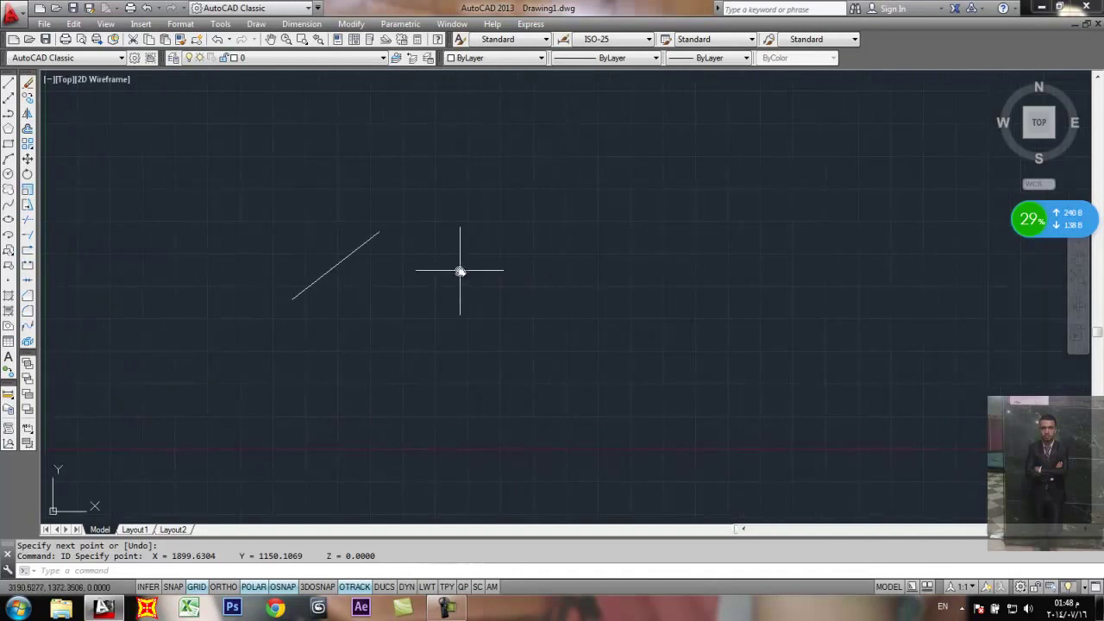
{"action": "left_click", "coordinate": [9, 84]}
{"action": "left_click", "coordinate": [461, 373]}
{"action": "left_click", "coordinate": [492, 127]}
{"action": "left_click", "coordinate": [648, 346]}
{"action": "left_click", "coordinate": [670, 116]}
{"action": "left_click", "coordinate": [786, 369]}
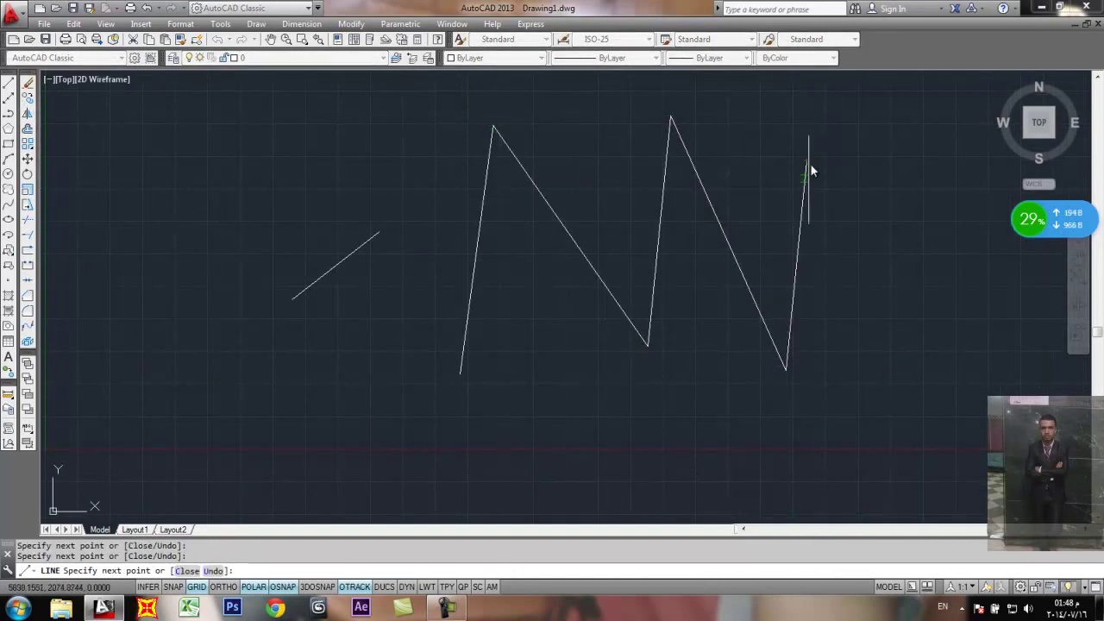
{"action": "left_click", "coordinate": [806, 162]}
{"action": "left_click", "coordinate": [857, 361]}
{"action": "key", "text": "Return"}
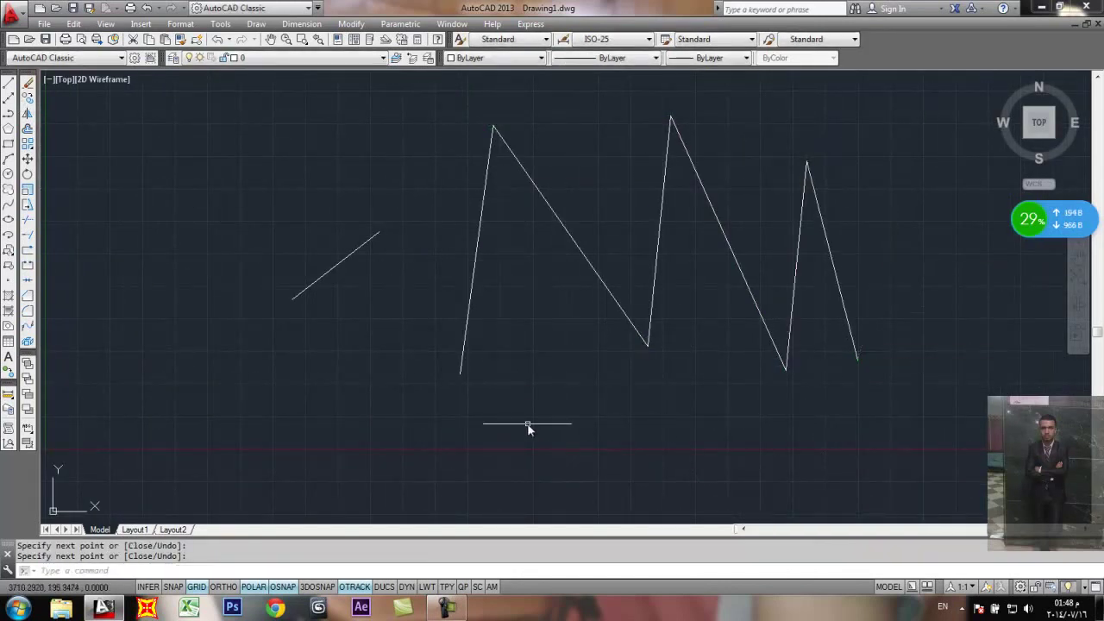
Step: Draw a circle overlapping the lower part of the zigzag
{"action": "left_click", "coordinate": [9, 158]}
{"action": "left_click", "coordinate": [9, 173]}
{"action": "left_click", "coordinate": [592, 407]}
{"action": "scroll", "coordinate": [759, 388], "scroll_direction": "down", "scroll_amount": 5}
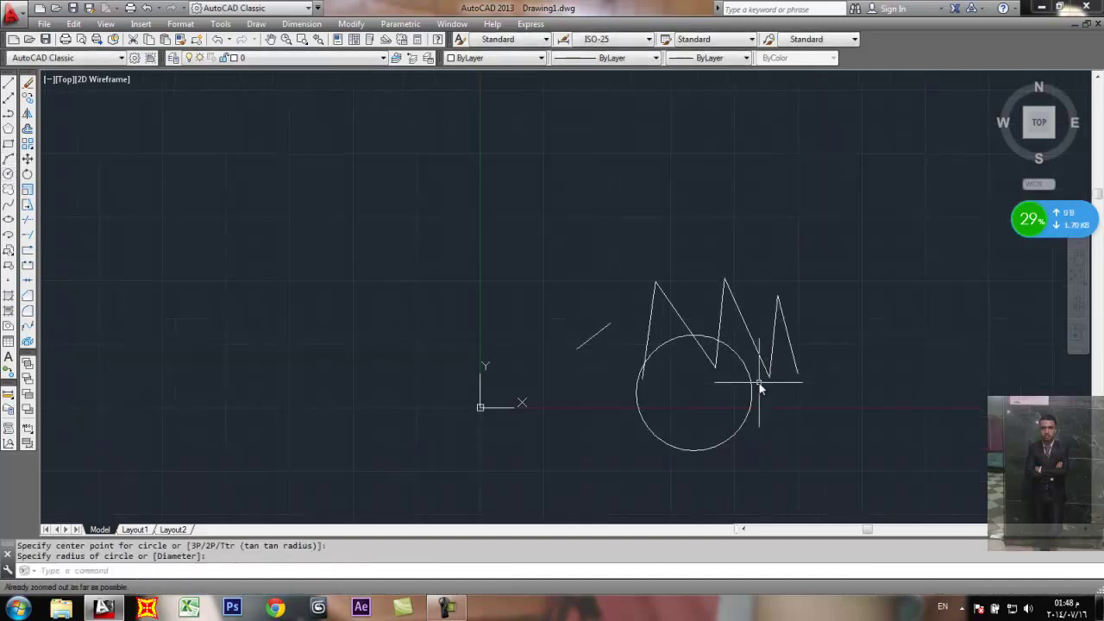
{"action": "middle_click_drag", "start_coordinate": [759, 388], "coordinate": [646, 342]}
{"action": "scroll", "coordinate": [649, 342], "scroll_direction": "up", "scroll_amount": 2}
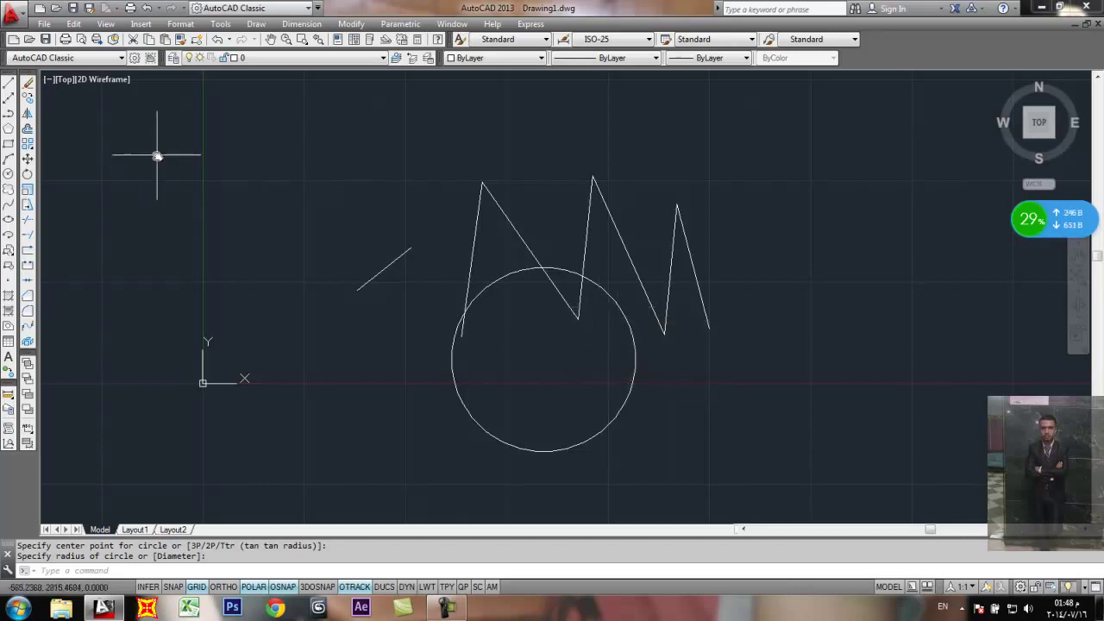
Step: Undo the command history in batches back to the empty drawing, and redo all the commands in one batch
{"action": "left_click", "coordinate": [158, 10]}
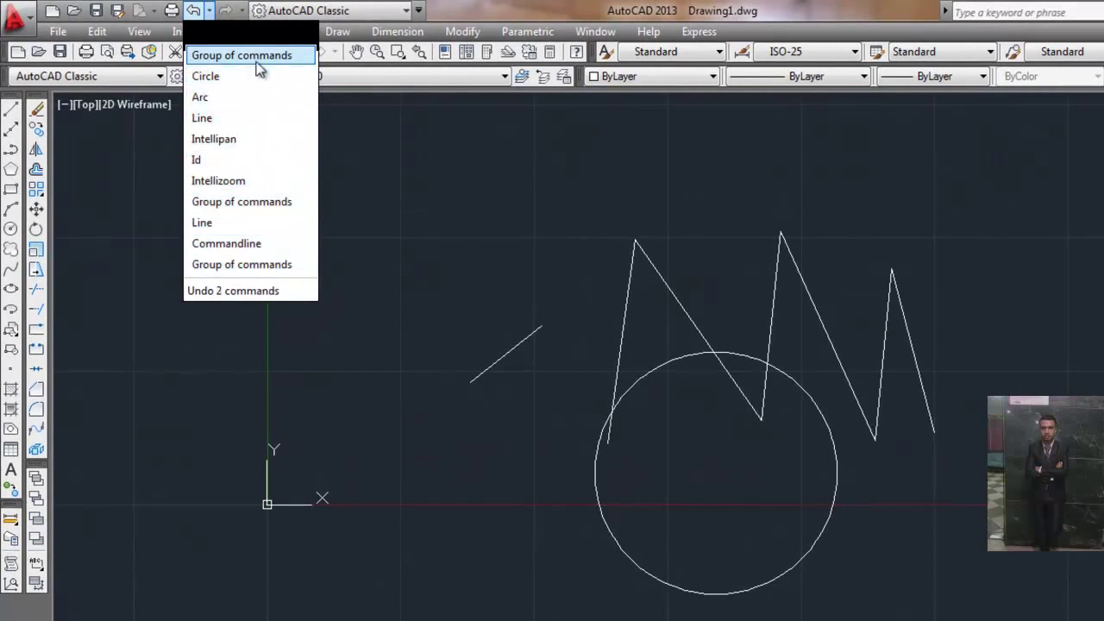
{"action": "left_click", "coordinate": [259, 79]}
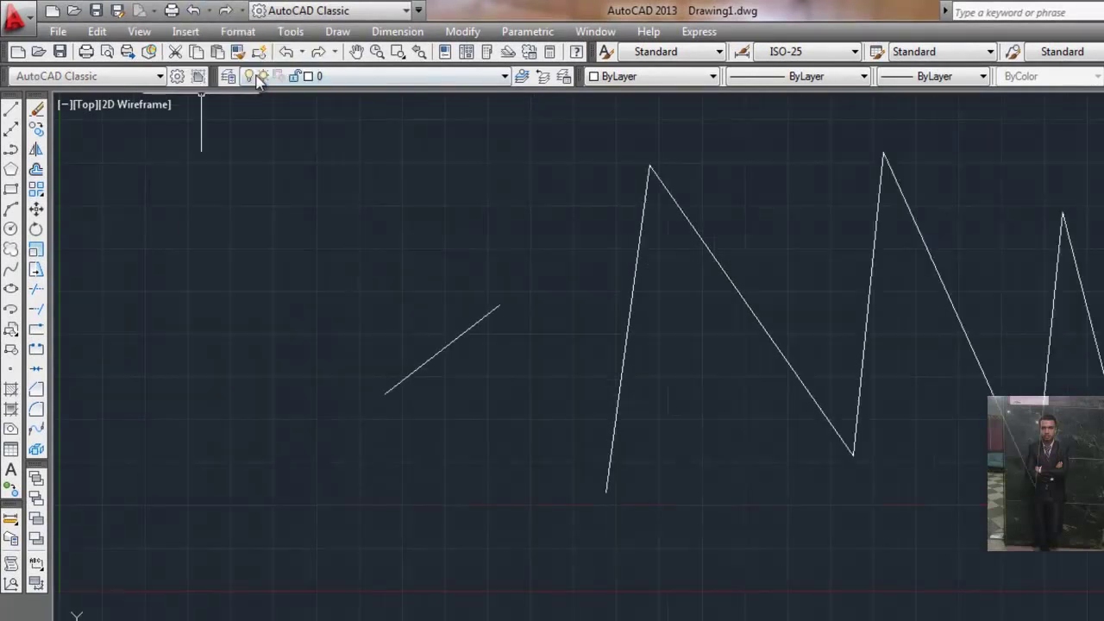
{"action": "left_click", "coordinate": [210, 11]}
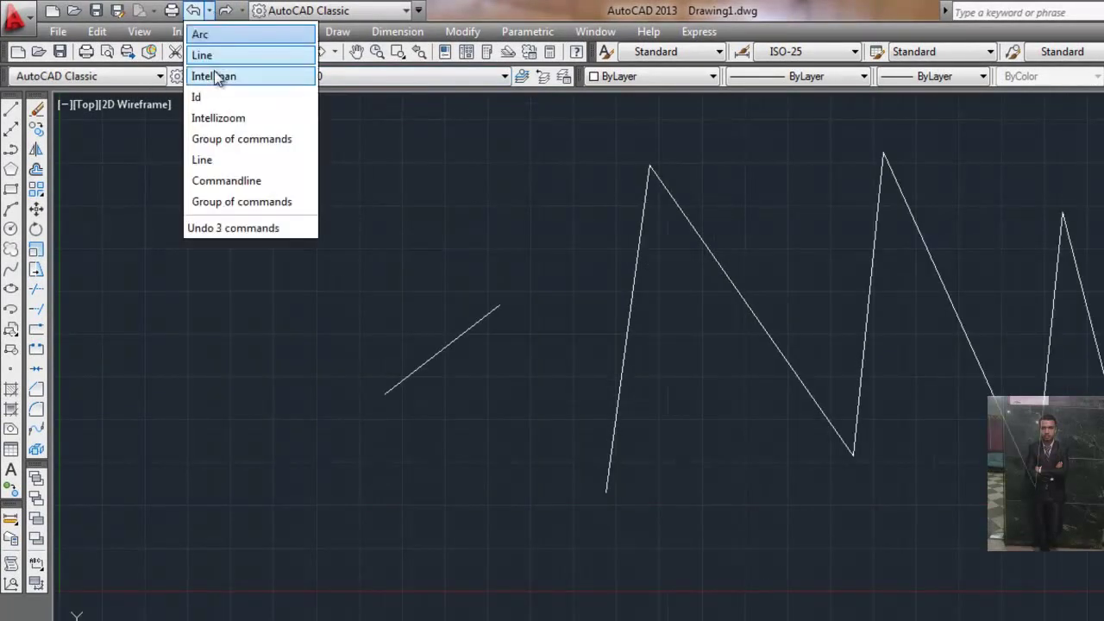
{"action": "left_click", "coordinate": [214, 78]}
{"action": "left_click", "coordinate": [210, 12]}
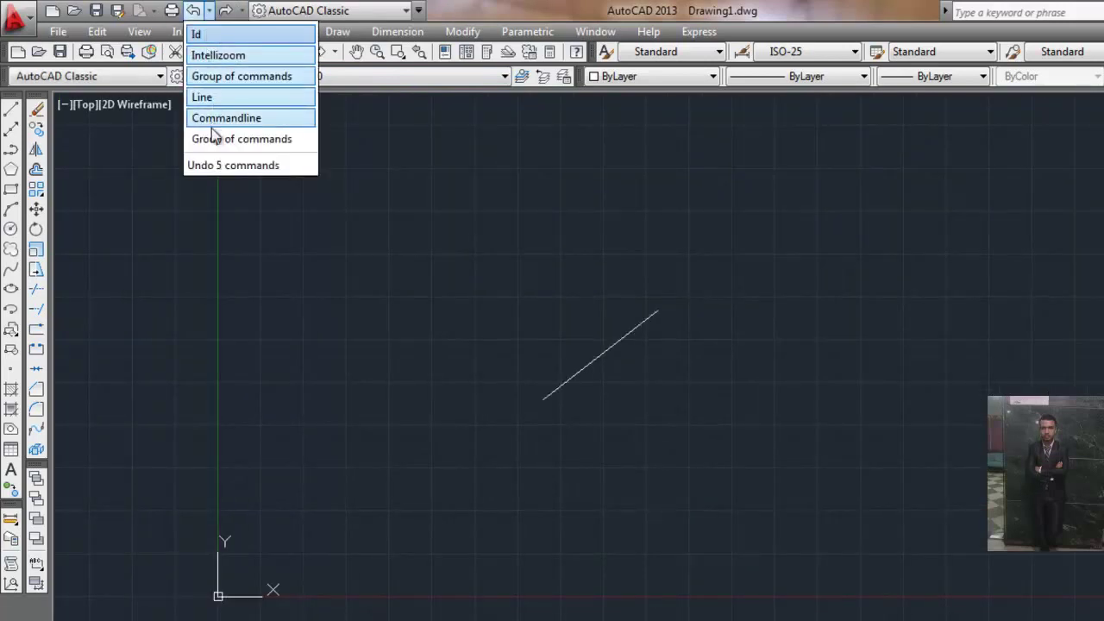
{"action": "left_click", "coordinate": [214, 141]}
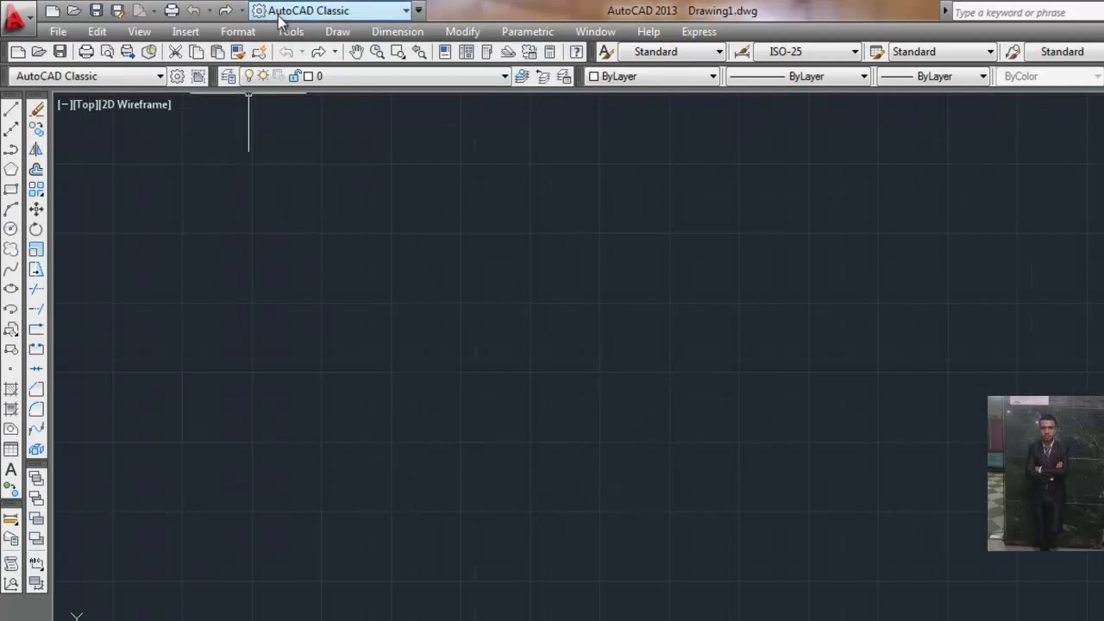
{"action": "left_click", "coordinate": [243, 11]}
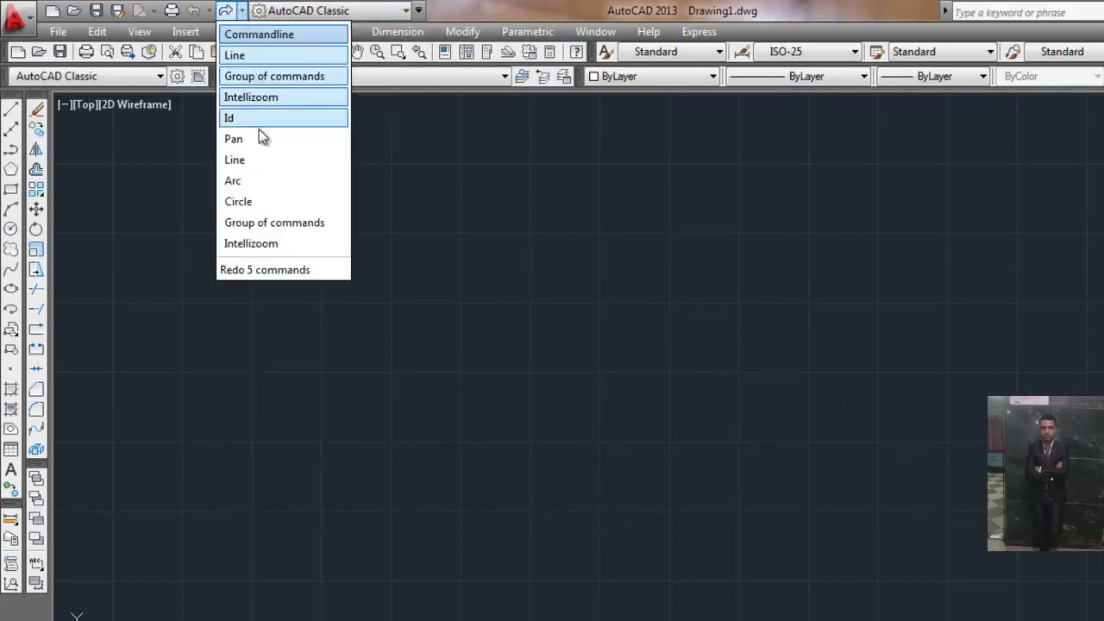
{"action": "left_click", "coordinate": [264, 243]}
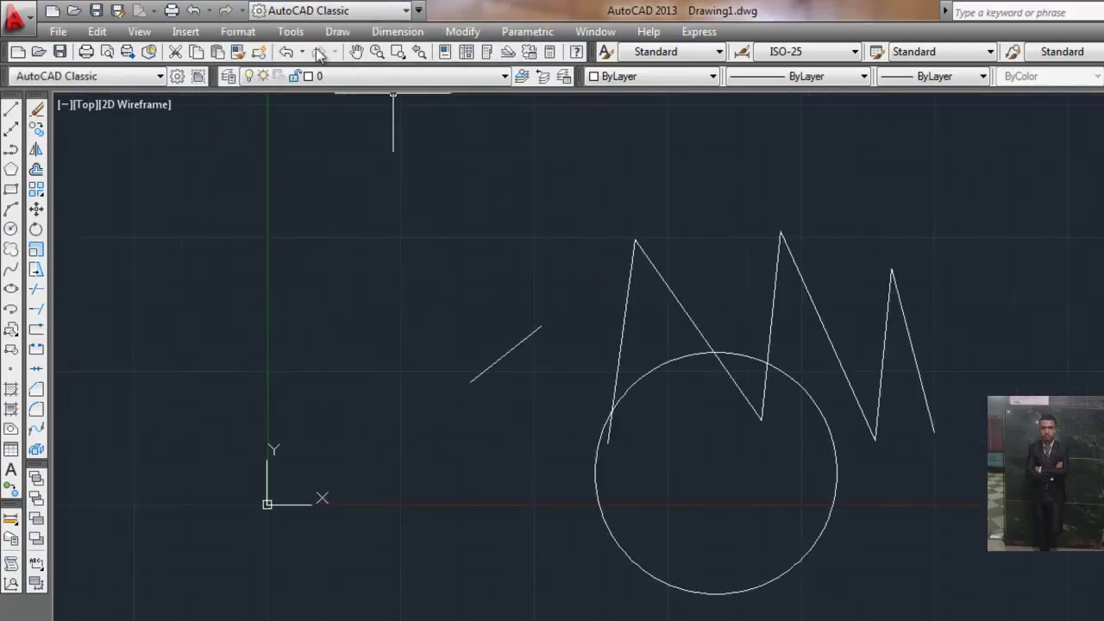
Step: Undo the last two commands as one batch and redo both
{"action": "left_click", "coordinate": [209, 10]}
{"action": "left_click", "coordinate": [217, 55]}
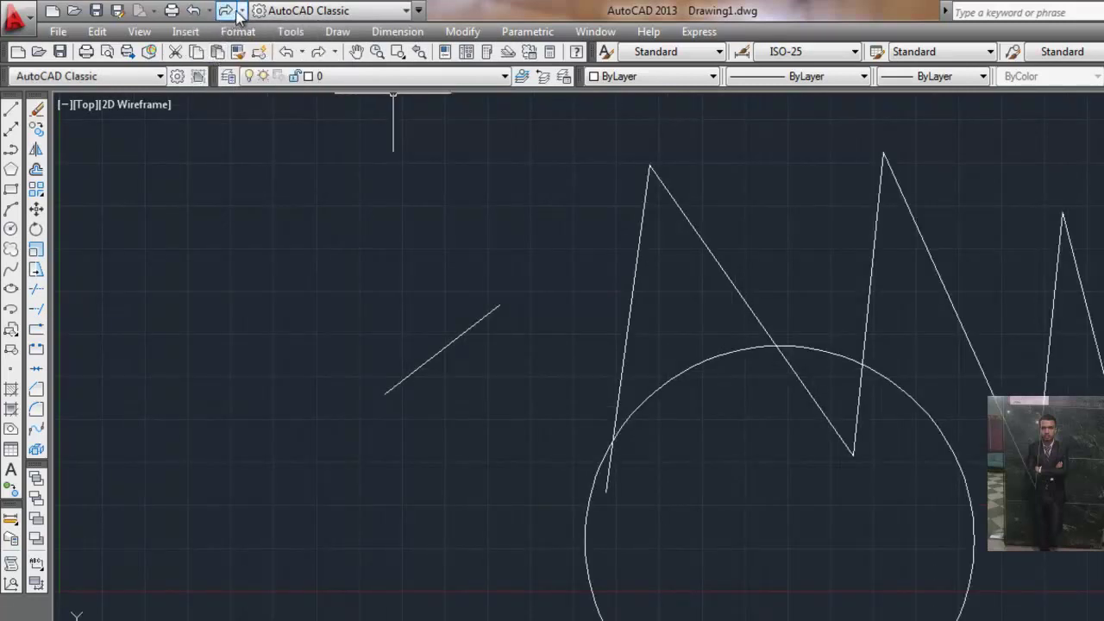
{"action": "left_click", "coordinate": [243, 10]}
{"action": "left_click", "coordinate": [270, 57]}
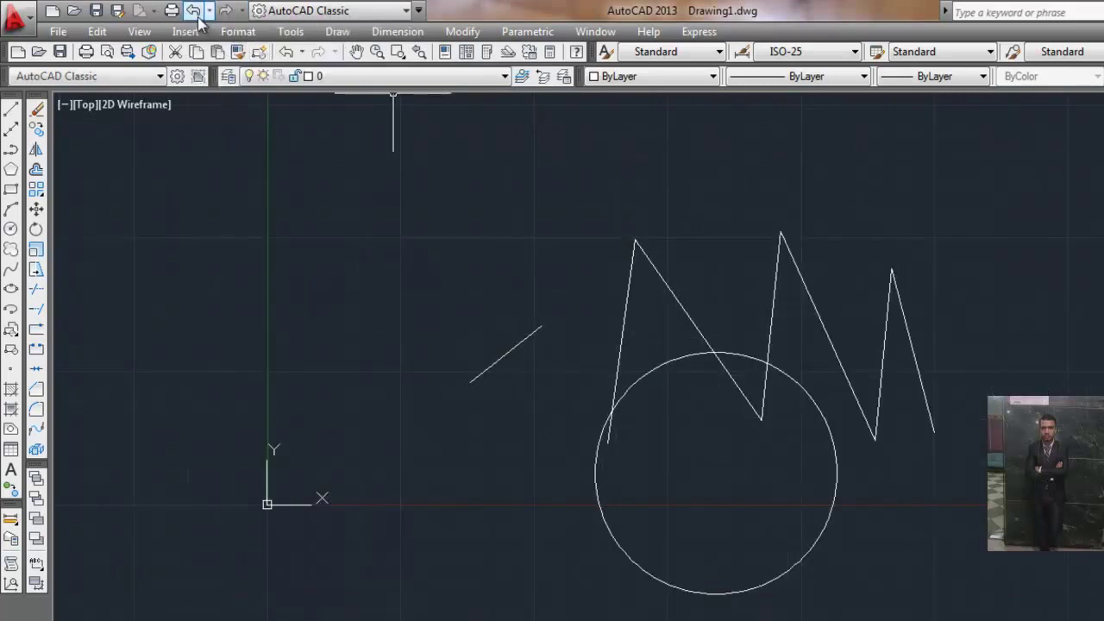
Step: Undo the last three commands, including the circle, as one batch and redo all three
{"action": "left_click", "coordinate": [208, 10]}
{"action": "left_click", "coordinate": [214, 85]}
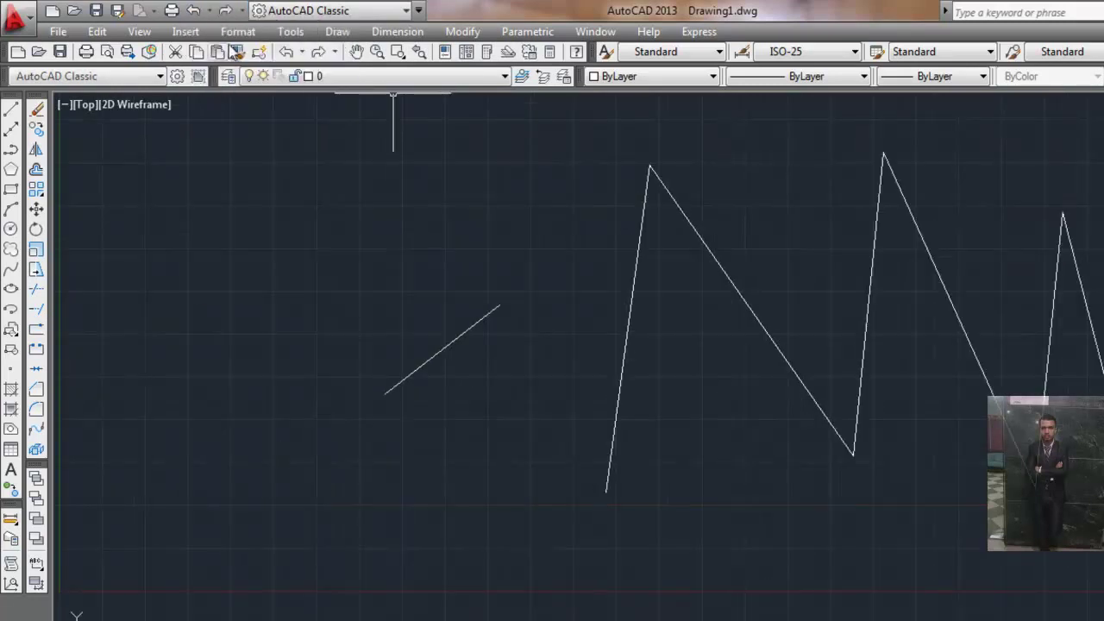
{"action": "left_click", "coordinate": [242, 10]}
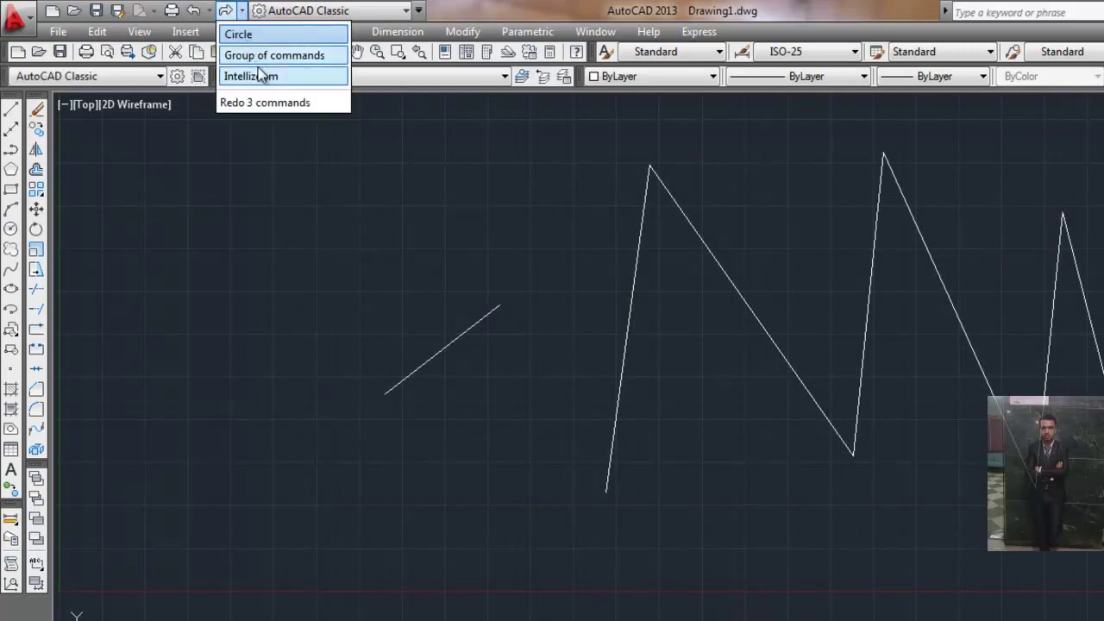
{"action": "left_click", "coordinate": [258, 76]}
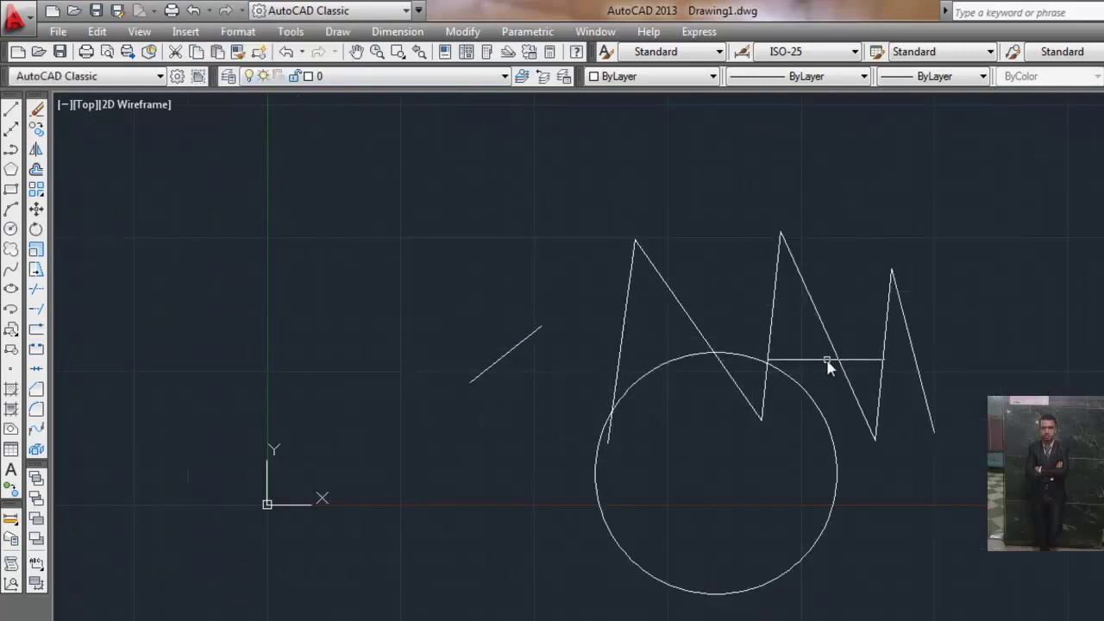
Step: Draw a second zigzag of four connected line segments to the right of the circle and first zigzag
{"action": "mouse_move", "coordinate": [828, 365]}
{"action": "middle_mouse_down"}
{"action": "mouse_move", "coordinate": [562, 227]}
{"action": "mouse_move", "coordinate": [516, 269]}
{"action": "middle_mouse_up"}
{"action": "left_click", "coordinate": [11, 109]}
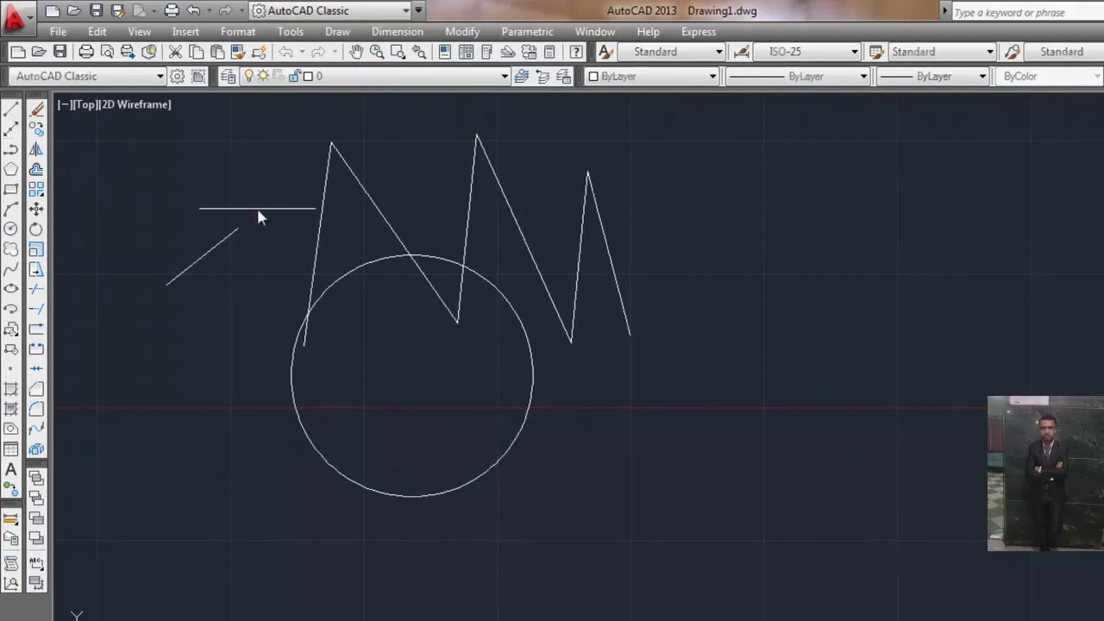
{"action": "left_click", "coordinate": [697, 442]}
{"action": "left_click", "coordinate": [707, 242]}
{"action": "left_click", "coordinate": [792, 410]}
{"action": "left_click", "coordinate": [626, 190]}
{"action": "left_click", "coordinate": [682, 308]}
{"action": "key", "text": "Return"}
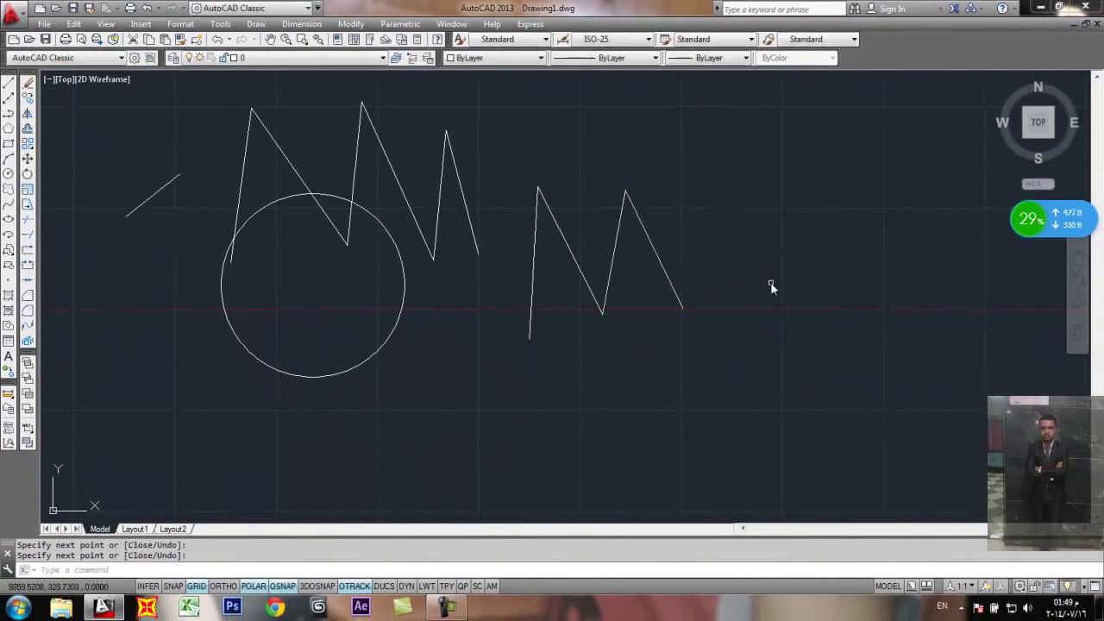
Step: Draw two connected line segments forming a peak to the right of the second zigzag
{"action": "key", "text": "Return"}
{"action": "left_click", "coordinate": [712, 321]}
{"action": "left_click", "coordinate": [745, 164]}
{"action": "left_click", "coordinate": [768, 233]}
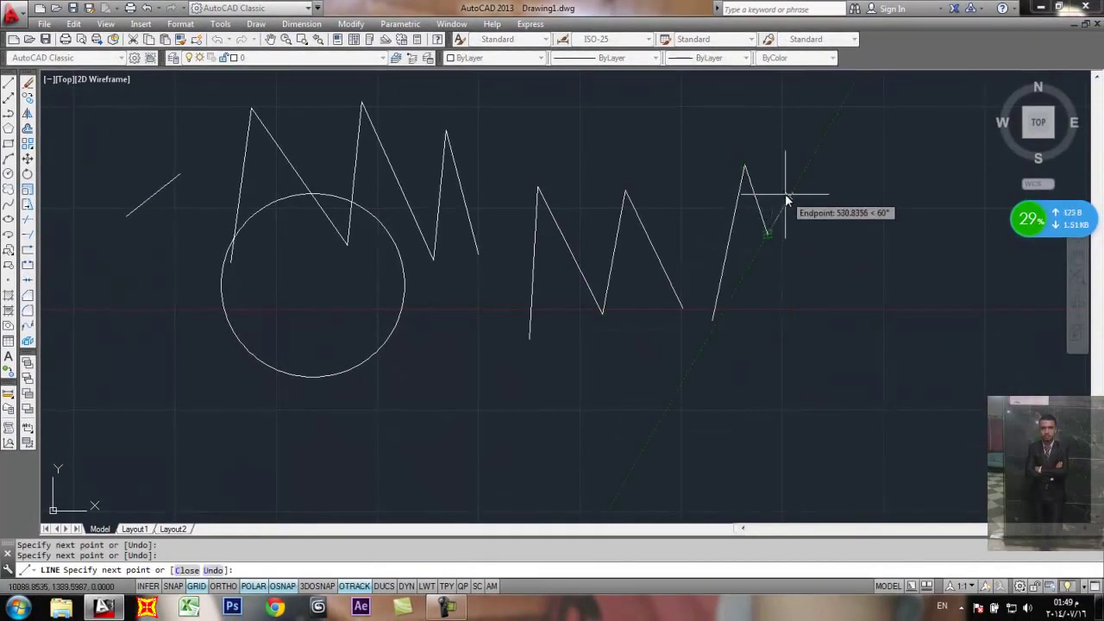
{"action": "key", "text": "Return"}
Step: Draw a single steep line to the right of the two-segment peak and end the Line command
{"action": "key", "text": "Return"}
{"action": "left_click", "coordinate": [809, 300]}
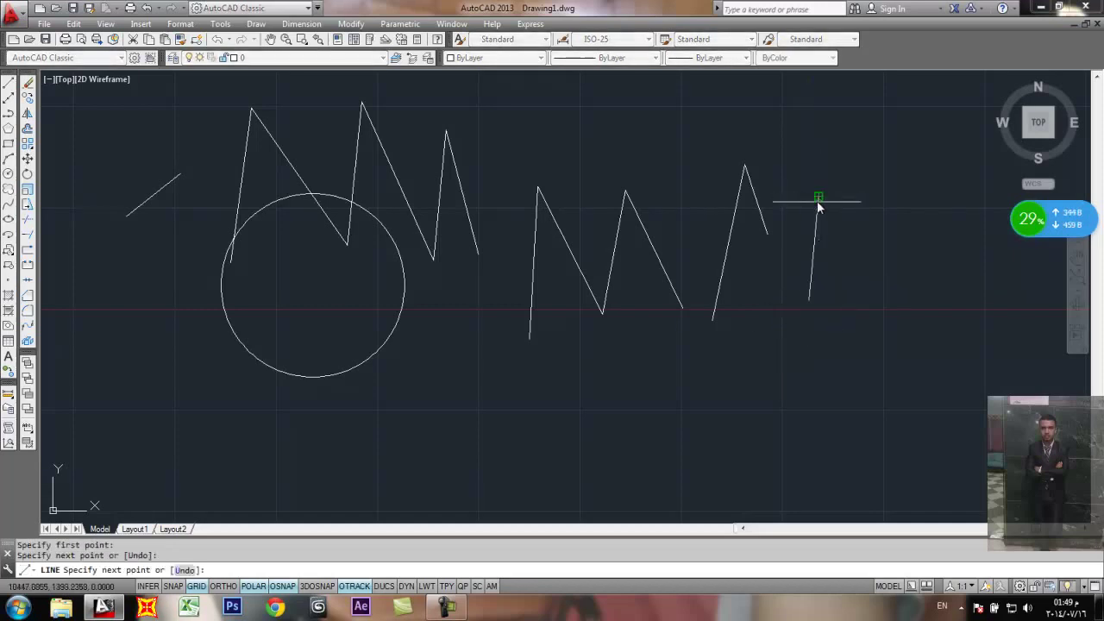
{"action": "left_click", "coordinate": [819, 197]}
{"action": "key", "text": "Escape"}
Step: Erase the two connected lines that form the peak between the second zigzag and the steep single line
{"action": "left_click", "coordinate": [797, 196]}
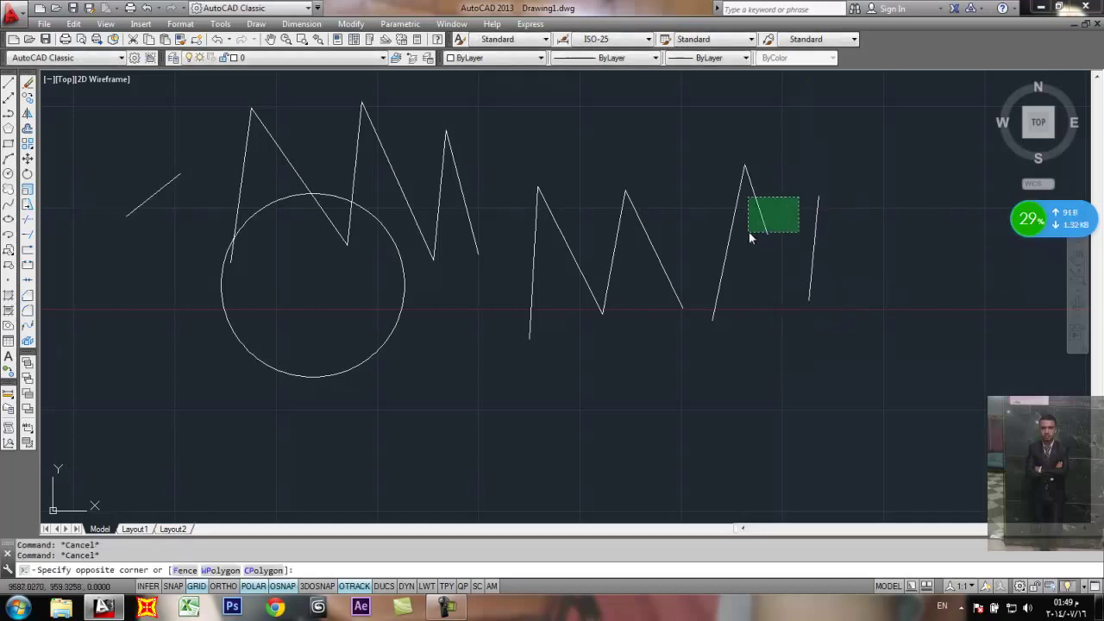
{"action": "left_click", "coordinate": [748, 233]}
{"action": "type", "text": "e"}
{"action": "key", "text": "Return"}
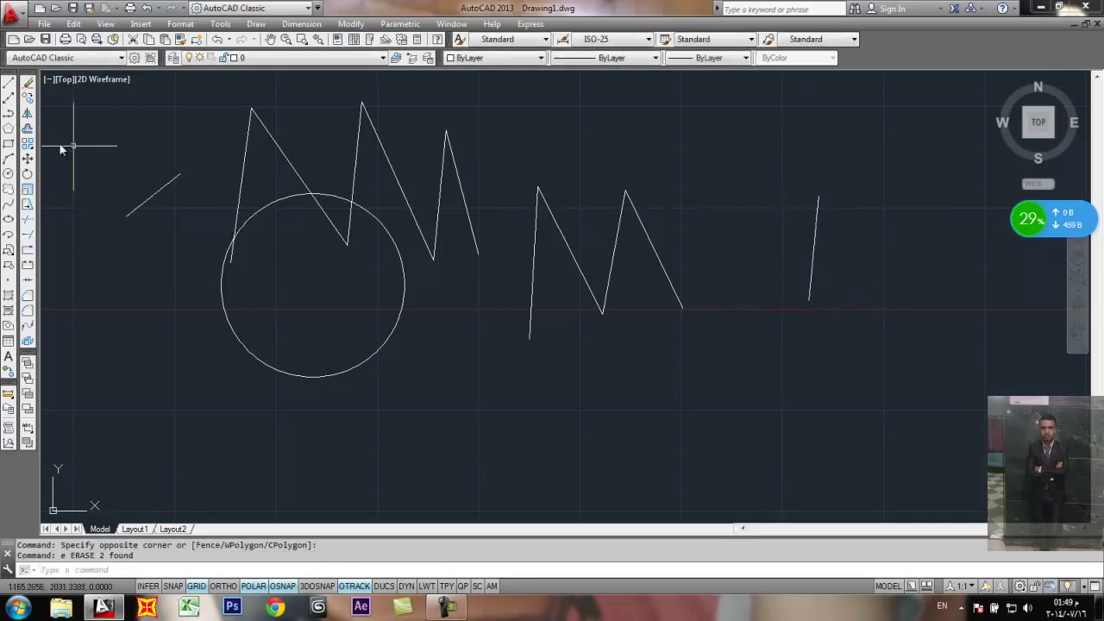
Step: Draw another zigzag of connected line segments below and to the right of the steep single line
{"action": "left_click", "coordinate": [8, 84]}
{"action": "left_click", "coordinate": [818, 405]}
{"action": "left_click", "coordinate": [870, 276]}
{"action": "left_click", "coordinate": [889, 409]}
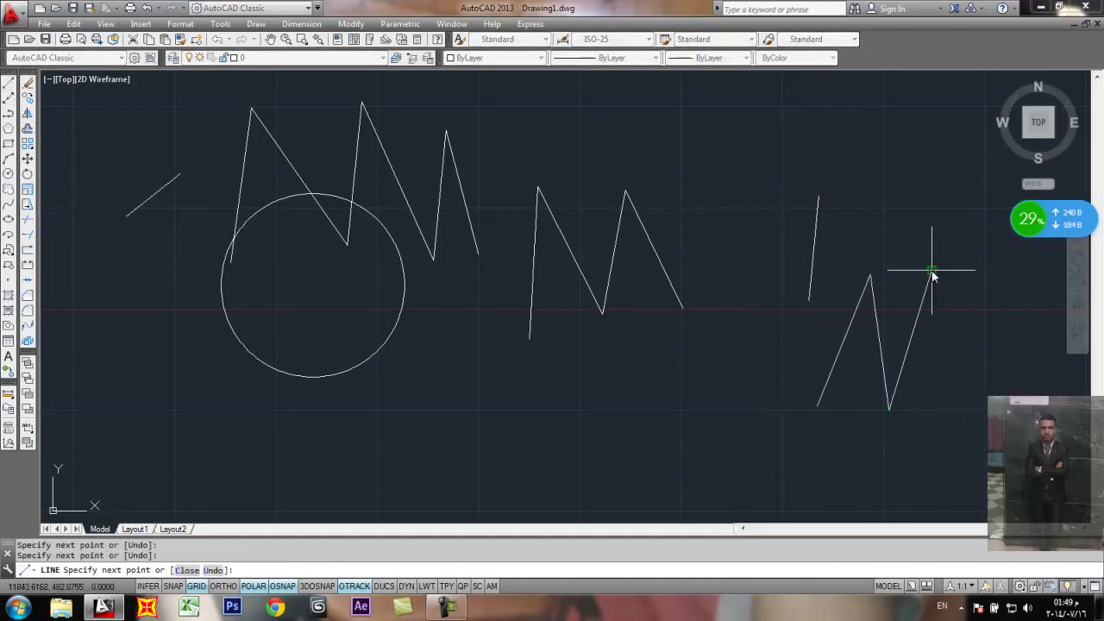
{"action": "left_click", "coordinate": [931, 273]}
{"action": "left_click", "coordinate": [983, 418]}
{"action": "key", "text": "Return"}
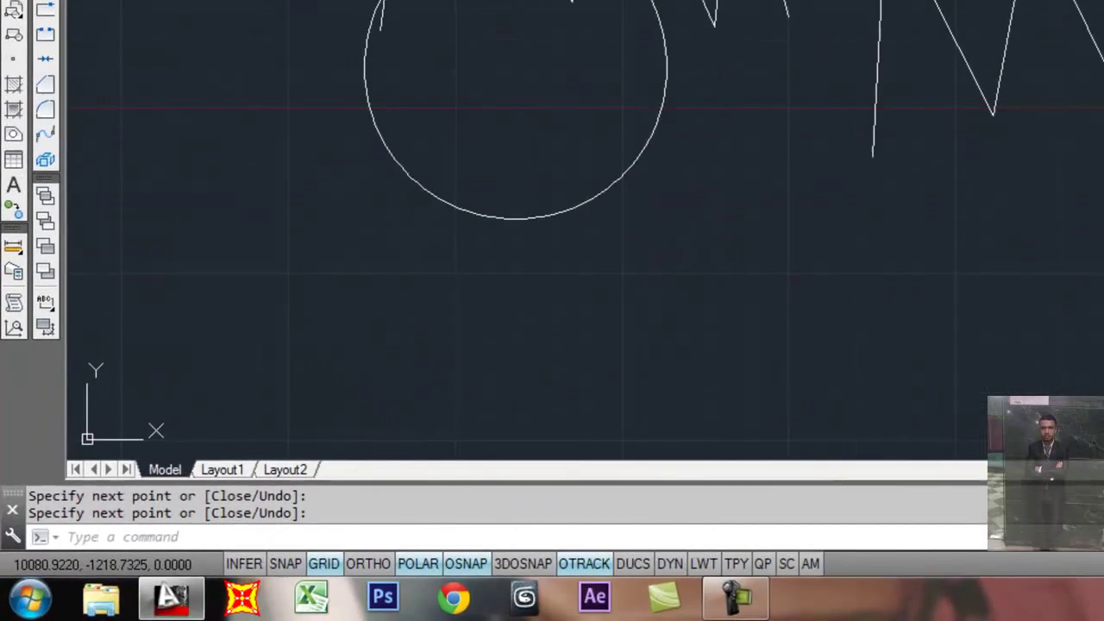
Step: Restore the erased two-segment peak with the OOPS command, keeping the newer zigzag
{"action": "type", "text": "oo"}
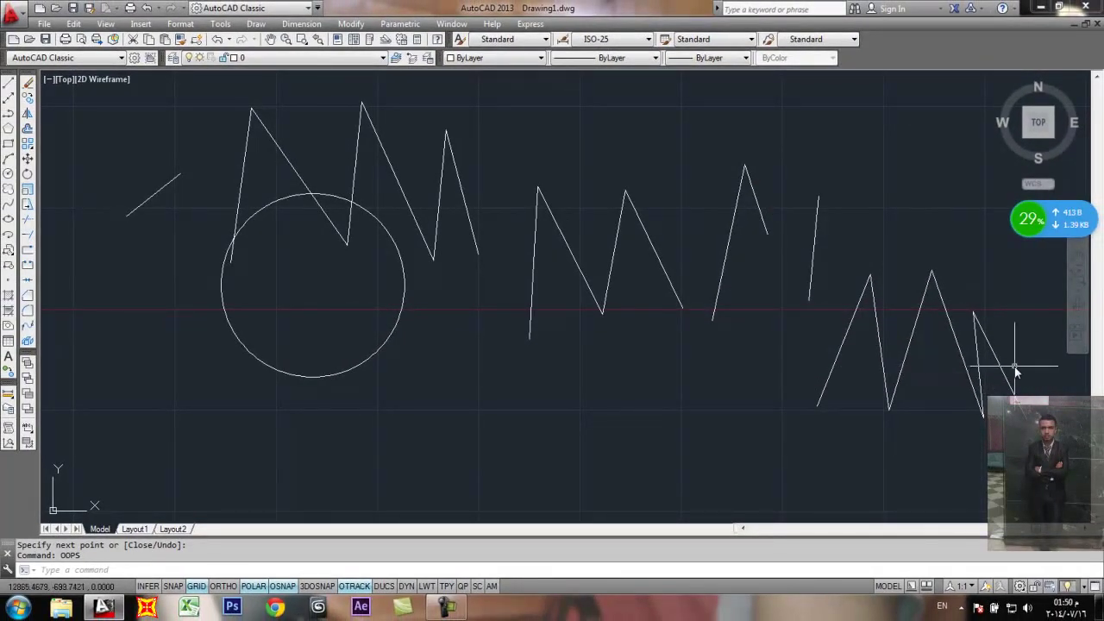
Step: Erase all the zigzags, single lines and the circle from the drawing
{"action": "scroll", "coordinate": [993, 370], "scroll_direction": "down", "scroll_amount": 1}
{"action": "middle_click_drag", "start_coordinate": [993, 370], "coordinate": [916, 334]}
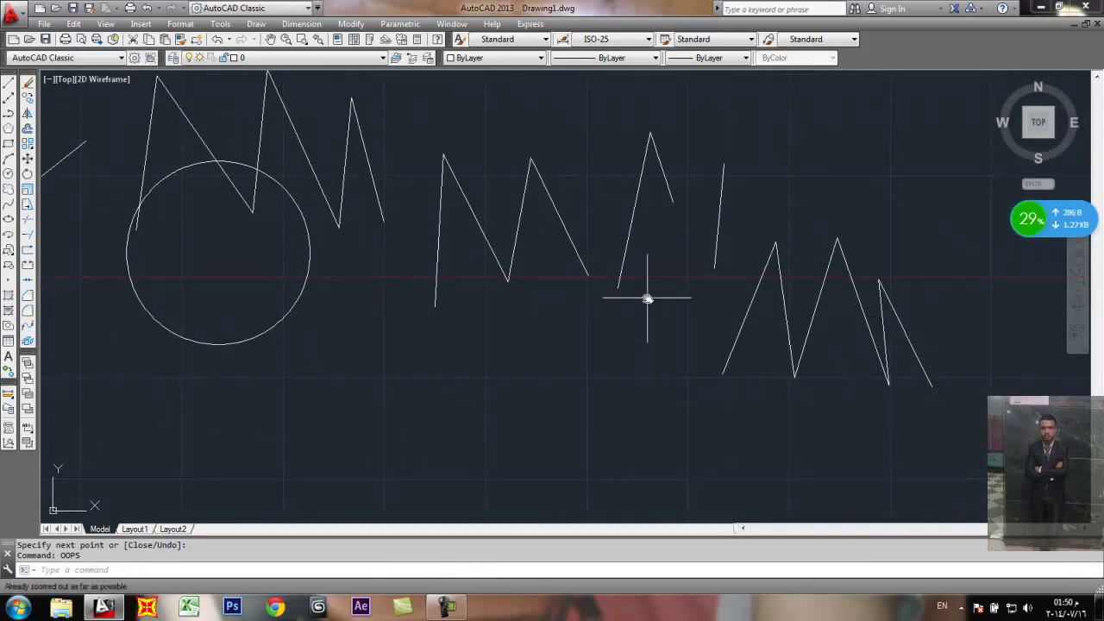
{"action": "scroll", "coordinate": [648, 298], "scroll_direction": "down", "scroll_amount": 2}
{"action": "left_click", "coordinate": [833, 208]}
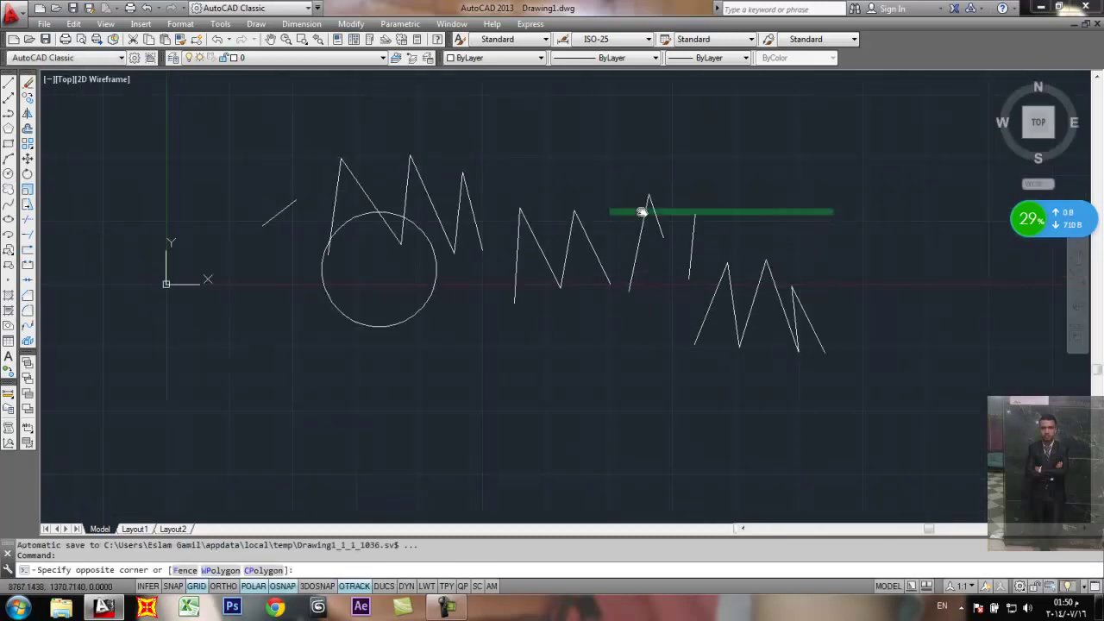
{"action": "left_click", "coordinate": [284, 373]}
{"action": "type", "text": "e"}
{"action": "key", "text": "Return"}
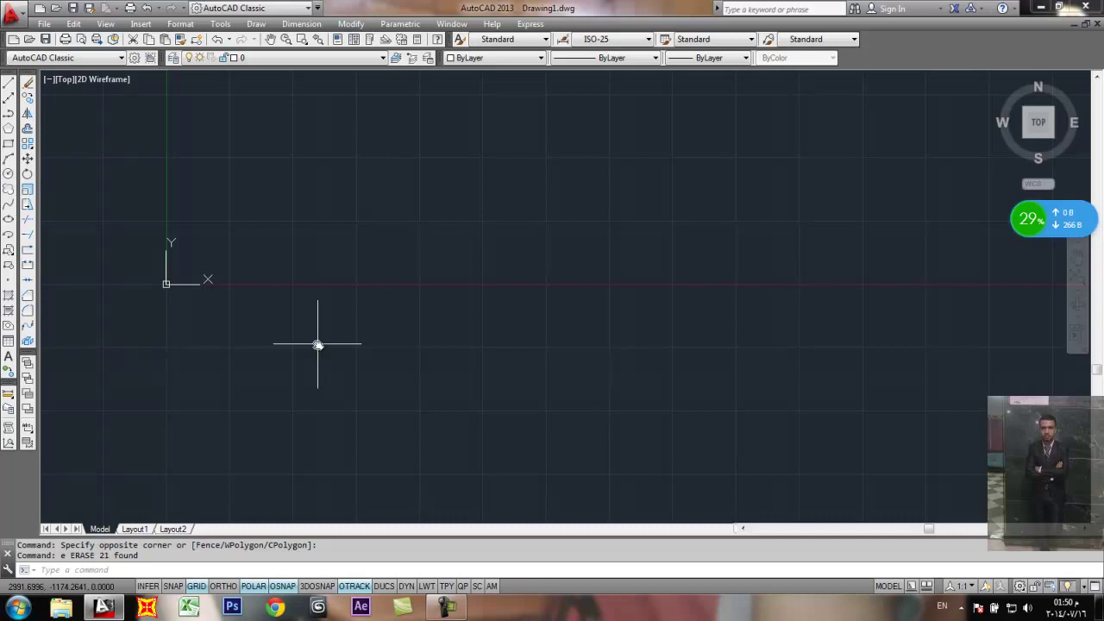
Step: Draw a four-sided box about 2940 units tall from horizontal and vertical segments with the Line command
{"action": "middle_click_drag", "start_coordinate": [420, 238], "coordinate": [382, 388]}
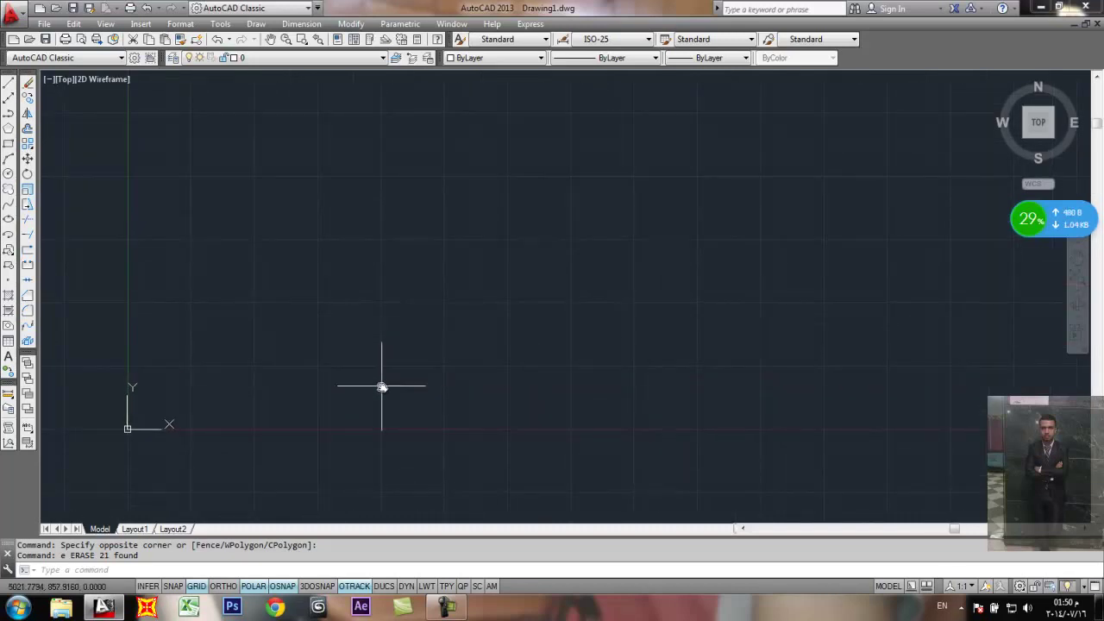
{"action": "left_click", "coordinate": [9, 83]}
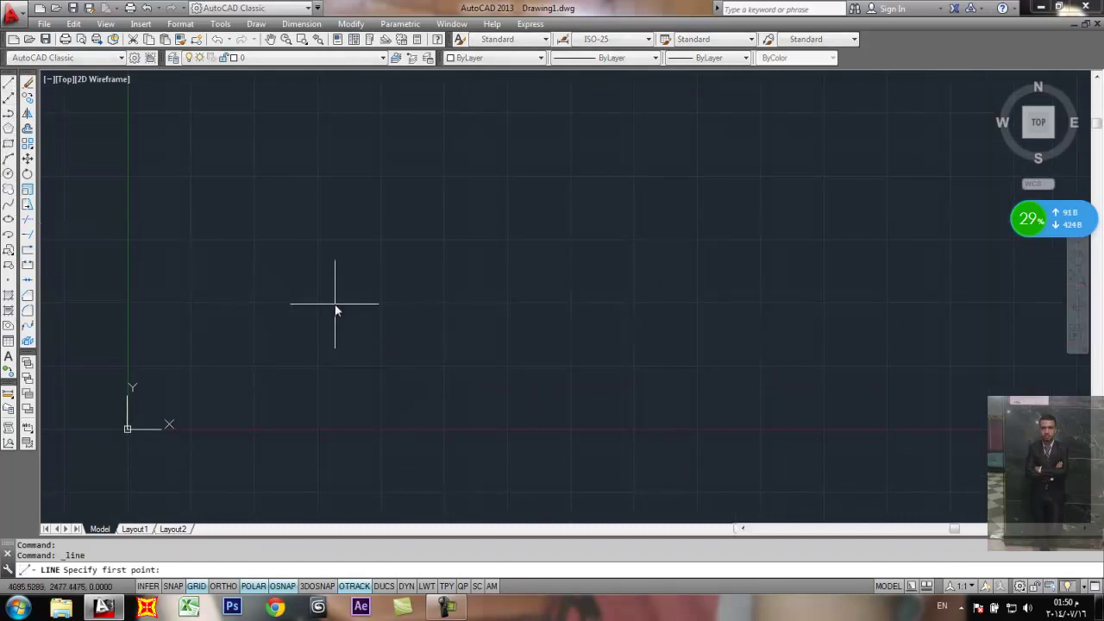
{"action": "left_click", "coordinate": [334, 304]}
{"action": "left_click", "coordinate": [585, 303]}
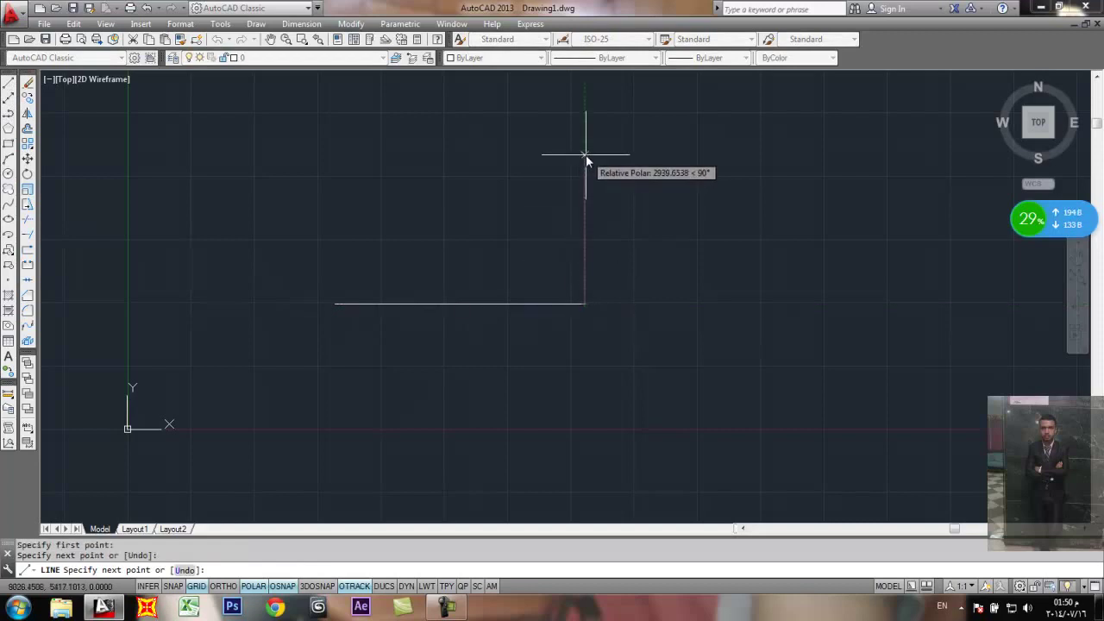
{"action": "left_click", "coordinate": [585, 155]}
{"action": "left_click", "coordinate": [309, 155]}
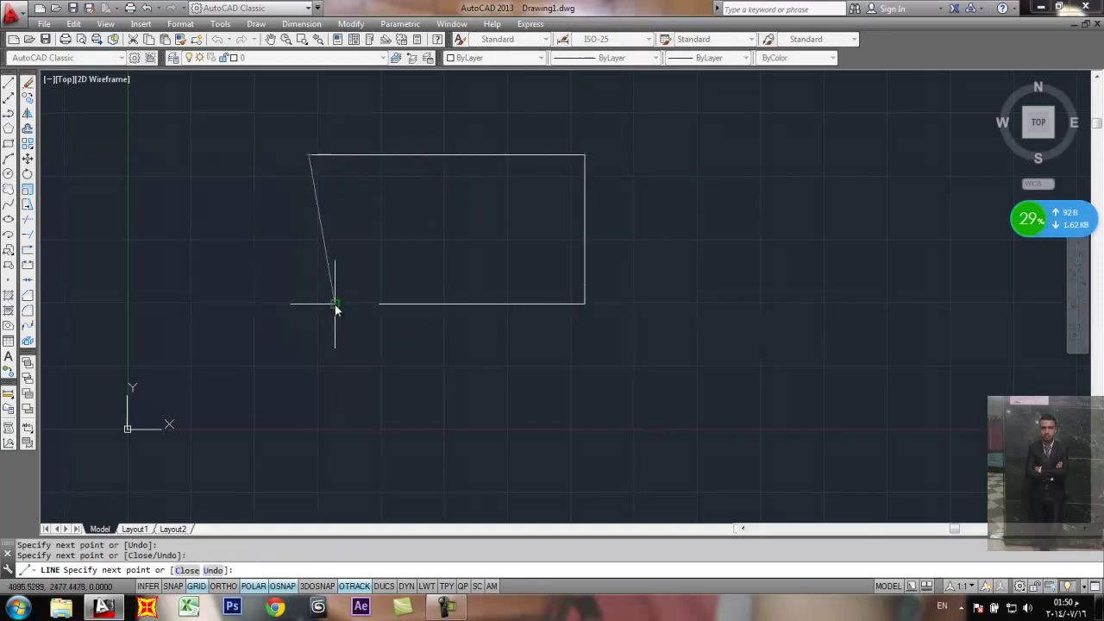
{"action": "left_click", "coordinate": [309, 304]}
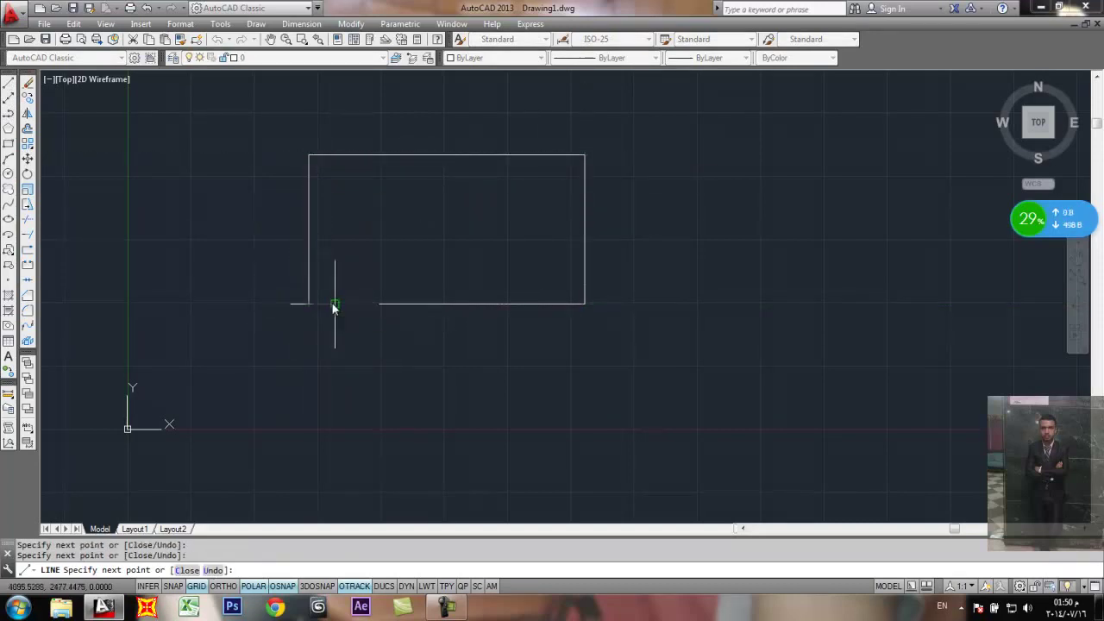
{"action": "key", "text": "Return"}
Step: Select the box's right vertical side to check whether the segments are separate objects, and clear the selection
{"action": "left_click", "coordinate": [605, 205]}
{"action": "left_click", "coordinate": [529, 219]}
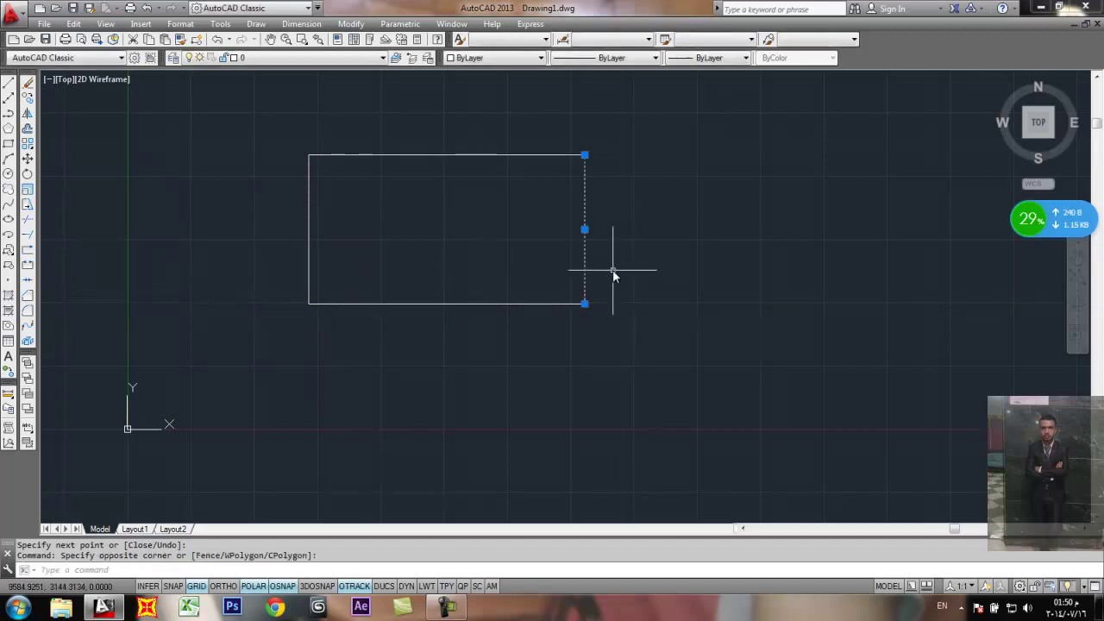
{"action": "key", "text": "Escape"}
{"action": "key", "text": "Escape"}
Step: Draw a rectangle to the right of the line-drawn box with the Rectangle command, using two opposite corners
{"action": "left_click", "coordinate": [7, 144]}
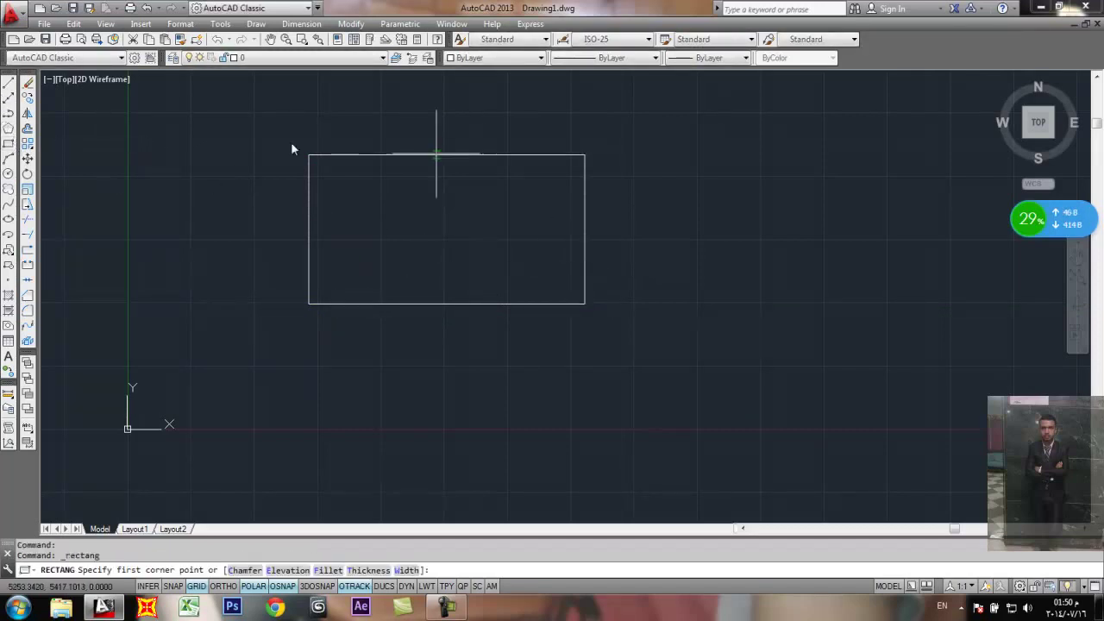
{"action": "left_click", "coordinate": [940, 181]}
{"action": "left_click", "coordinate": [691, 278]}
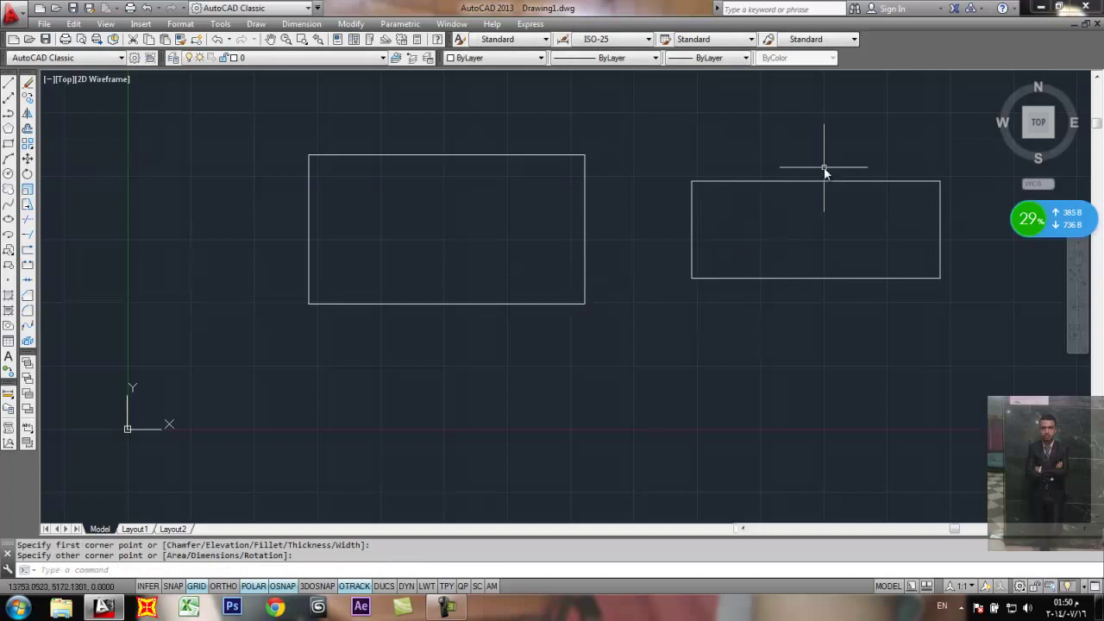
Step: Select the new rectangle by its upper edge to check whether it is a single object, and clear the selection
{"action": "left_click", "coordinate": [813, 181]}
{"action": "left_click", "coordinate": [779, 217]}
{"action": "key", "text": "Escape"}
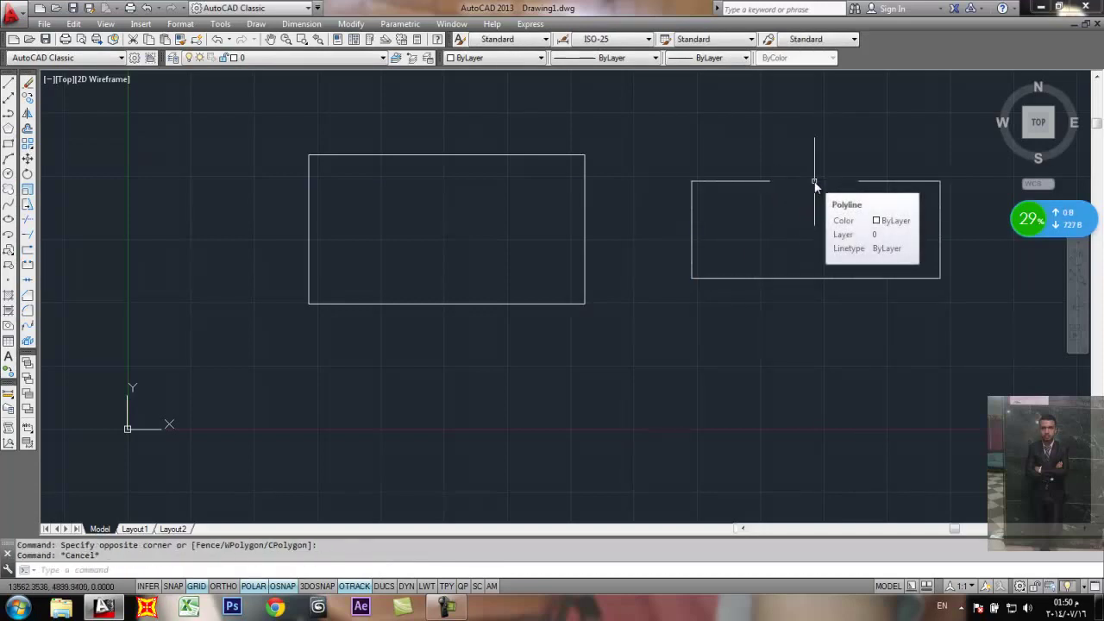
Step: Erase both the line-drawn box and the rectangle with the Erase command
{"action": "left_click", "coordinate": [757, 118]}
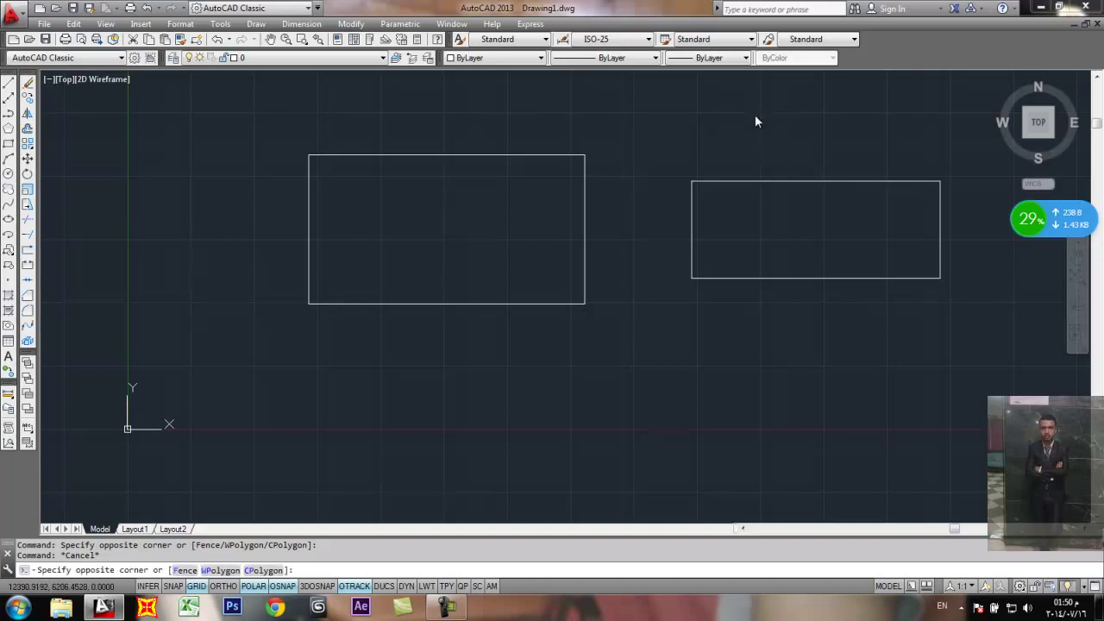
{"action": "left_click", "coordinate": [210, 371]}
{"action": "type", "text": "e"}
{"action": "key", "text": "Return"}
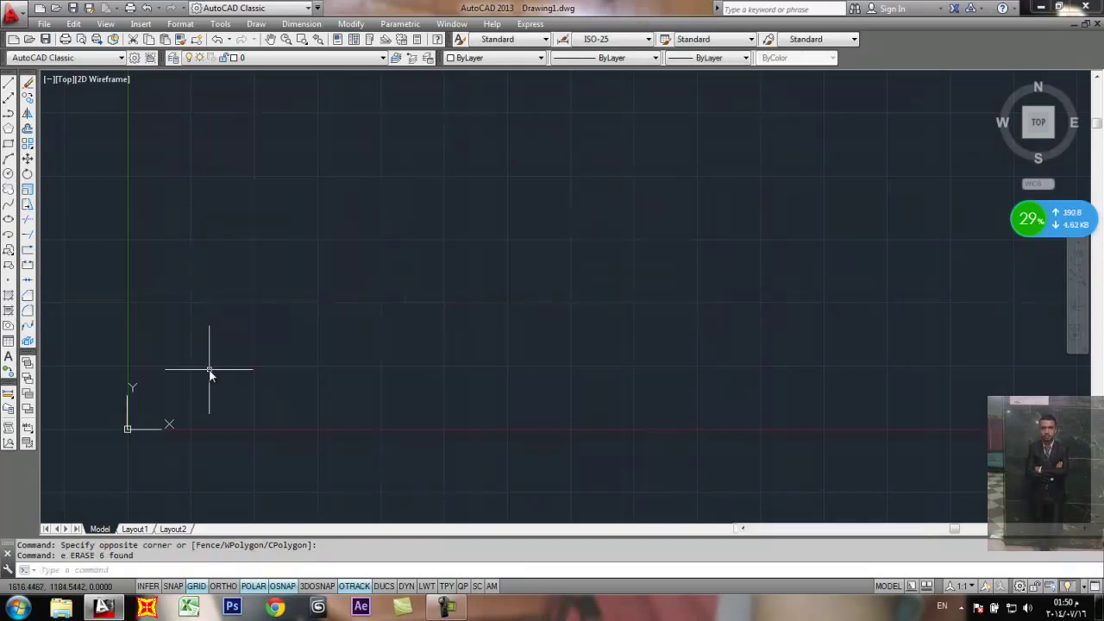
{"action": "key", "text": "Escape"}
{"action": "key", "text": "Escape"}
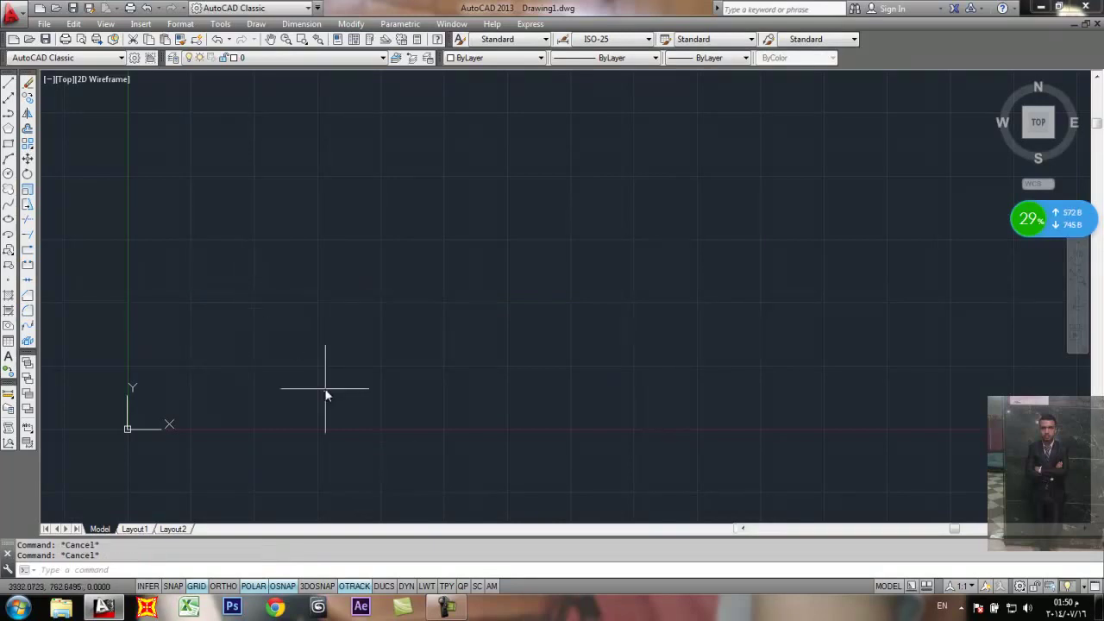
Step: Launch Epic Pen from the desktop, switch back to AutoCAD and move the pen toolbar away to the drawing's lower right
{"action": "left_click", "coordinate": [447, 607]}
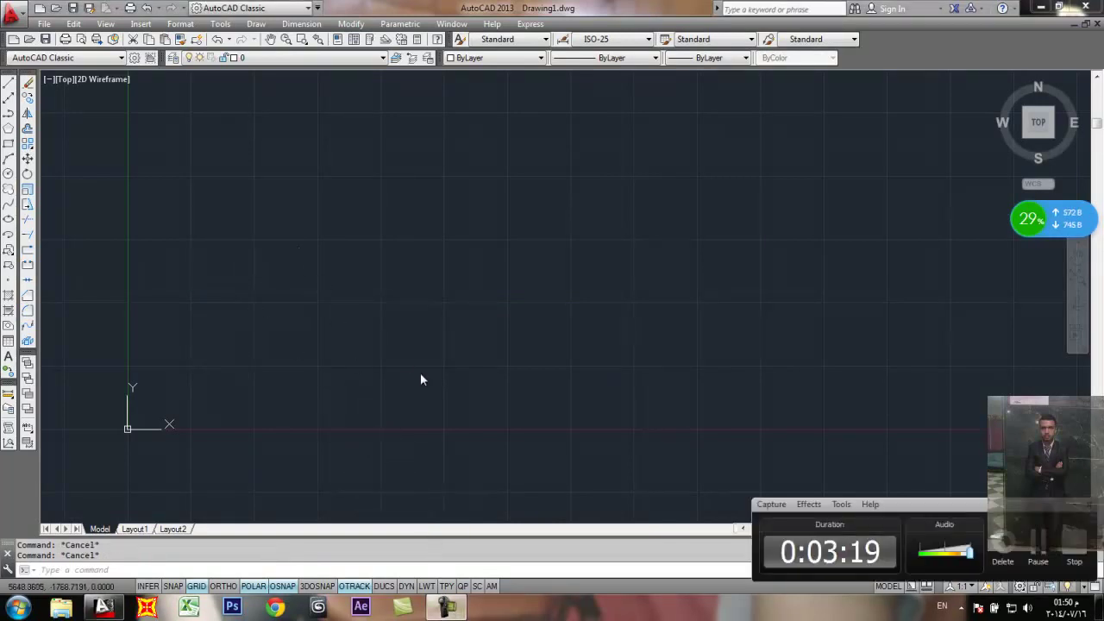
{"action": "left_click", "coordinate": [447, 607]}
{"action": "key", "text": "super+d"}
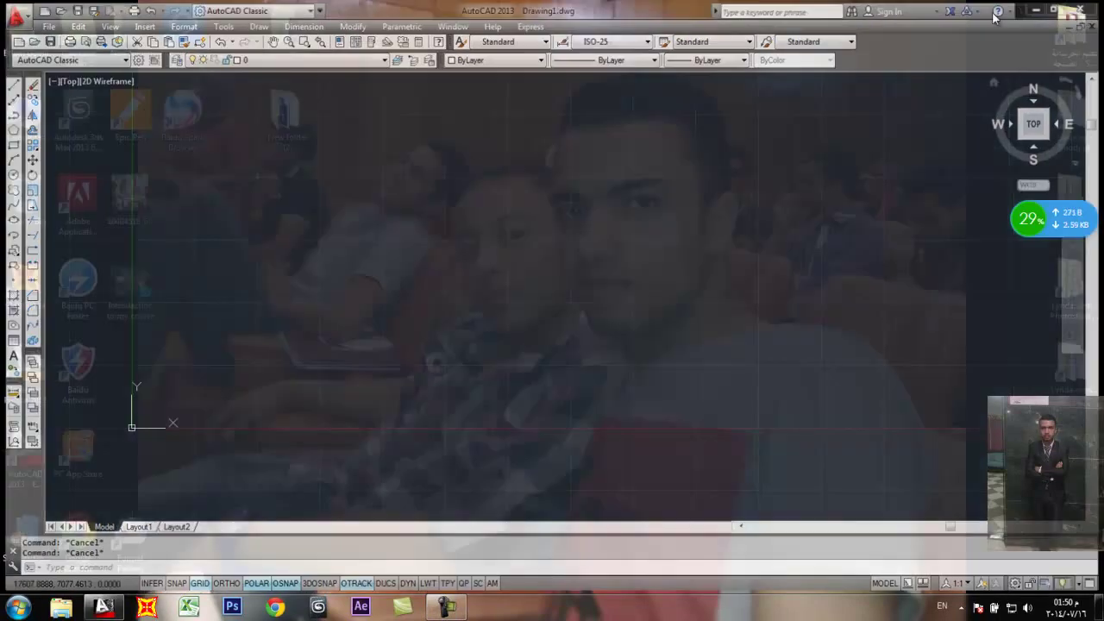
{"action": "key", "text": "Return"}
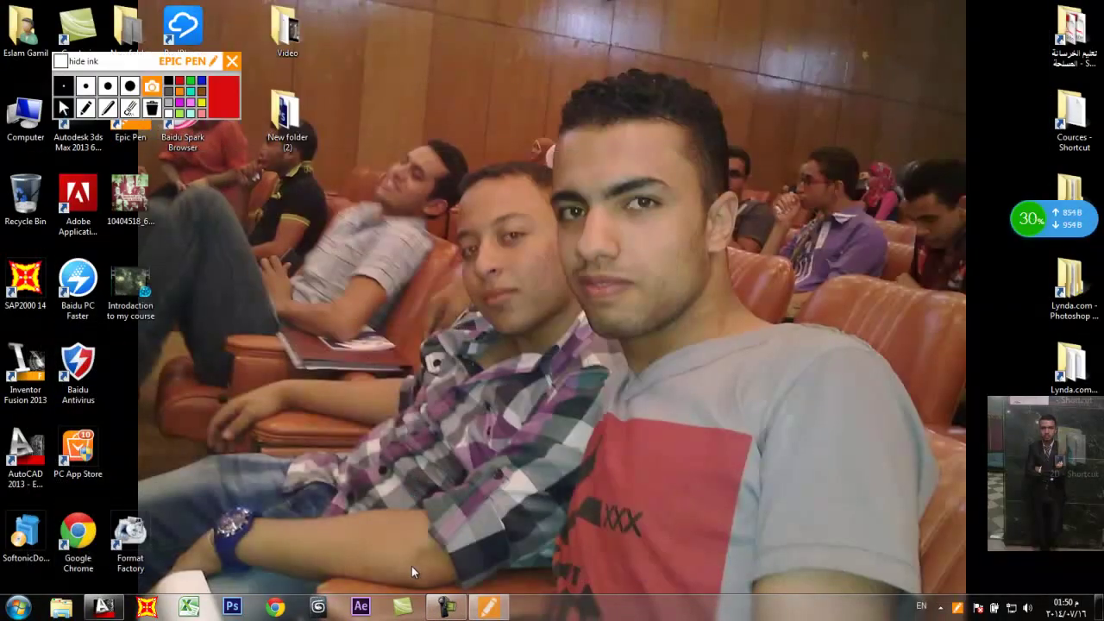
{"action": "left_click", "coordinate": [103, 607]}
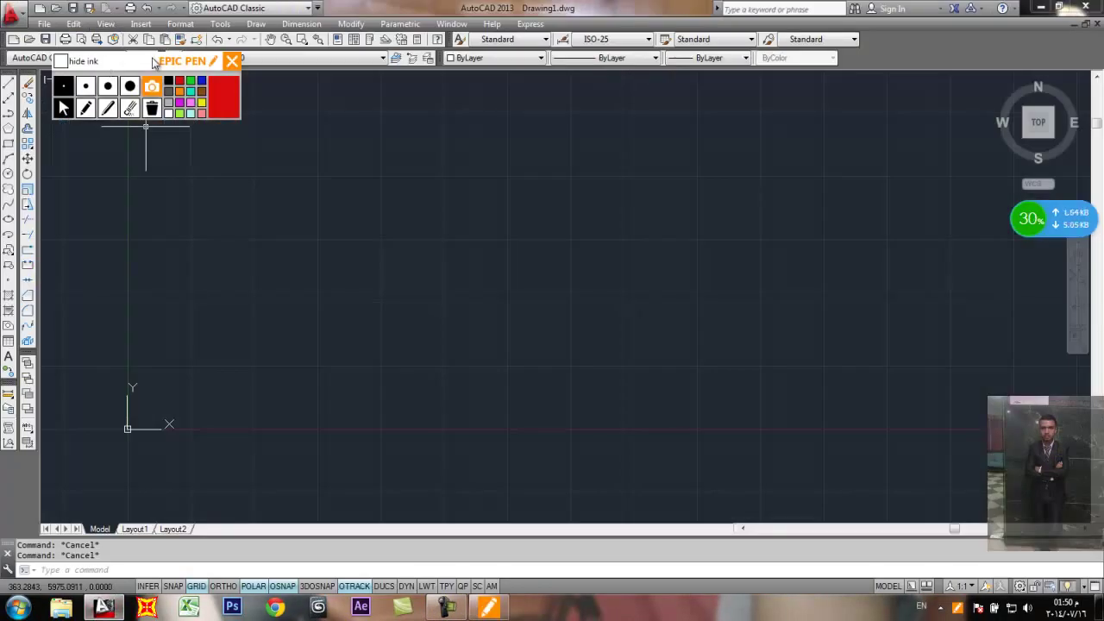
{"action": "mouse_move", "coordinate": [155, 65]}
{"action": "left_mouse_down"}
{"action": "mouse_move", "coordinate": [699, 183]}
{"action": "mouse_move", "coordinate": [941, 354]}
{"action": "mouse_move", "coordinate": [1012, 425]}
{"action": "left_mouse_up"}
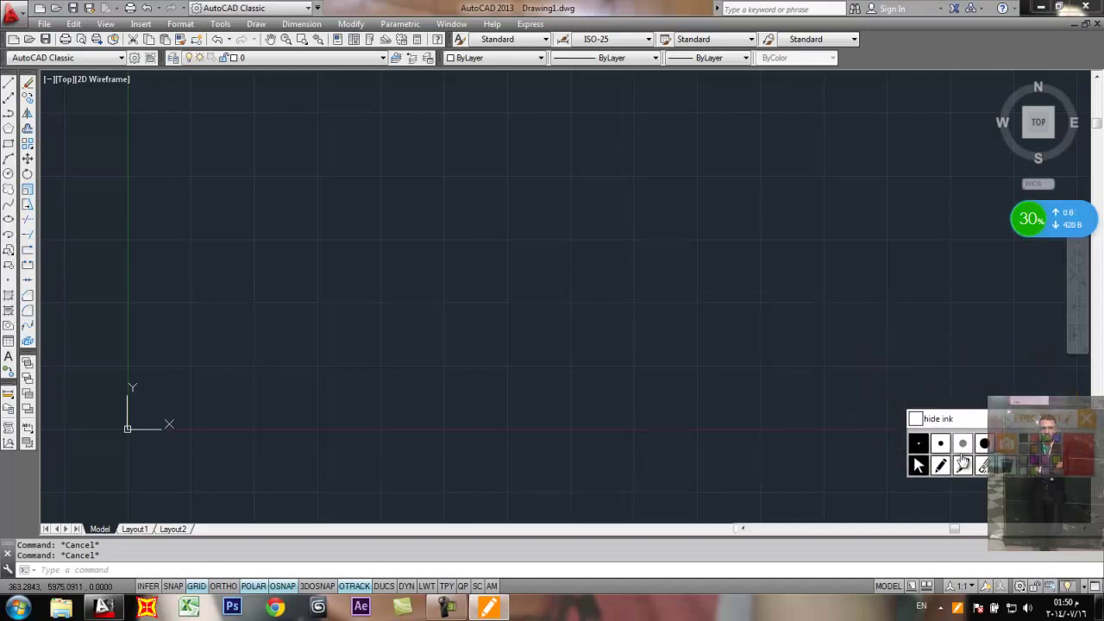
Step: Sketch two diagonally opposite corner crosses in red ink and outline the rectangle they define
{"action": "left_click", "coordinate": [940, 465]}
{"action": "mouse_move", "coordinate": [498, 301]}
{"action": "left_mouse_down"}
{"action": "mouse_move", "coordinate": [499, 317]}
{"action": "mouse_move", "coordinate": [512, 306]}
{"action": "left_mouse_up"}
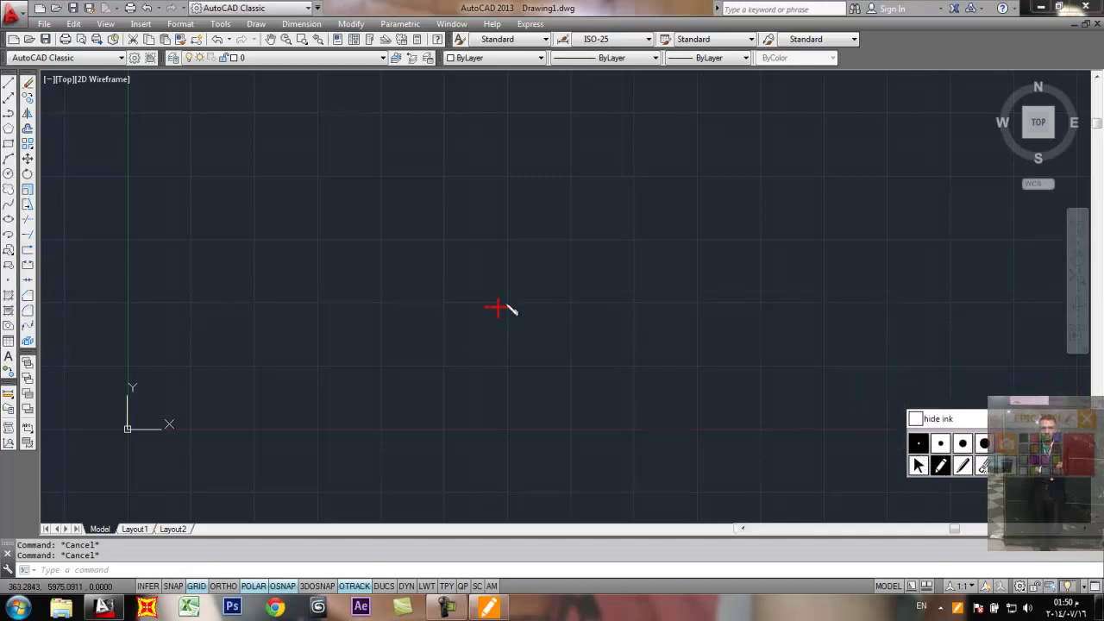
{"action": "left_click_drag", "start_coordinate": [691, 183], "coordinate": [693, 205]}
{"action": "mouse_move", "coordinate": [512, 315]}
{"action": "left_mouse_down"}
{"action": "mouse_move", "coordinate": [694, 308]}
{"action": "mouse_move", "coordinate": [685, 210]}
{"action": "left_mouse_up"}
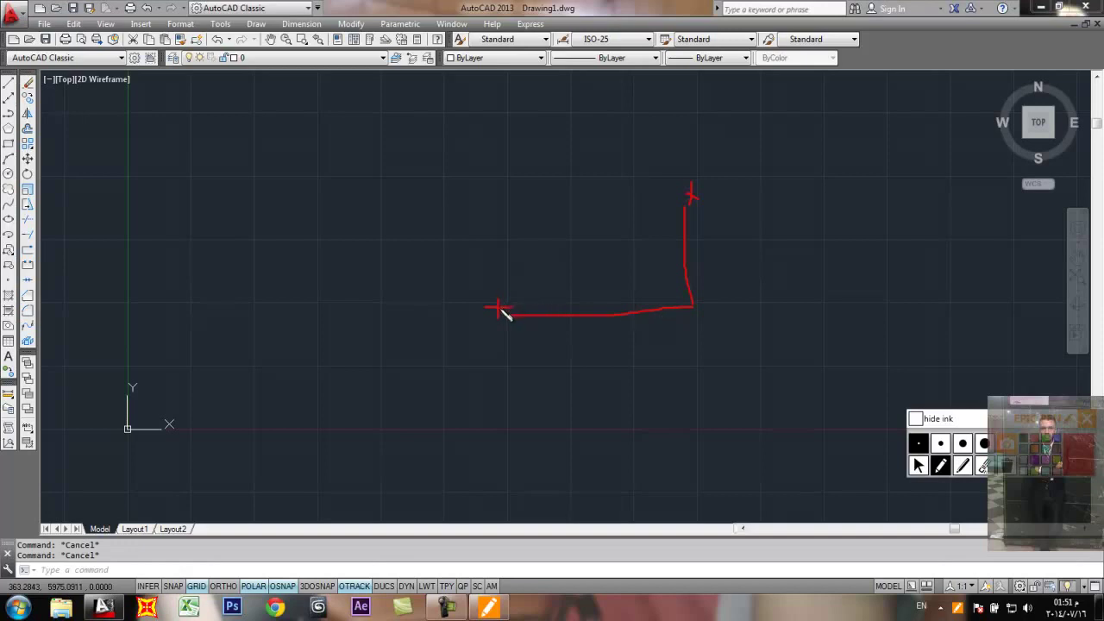
{"action": "mouse_move", "coordinate": [694, 205]}
{"action": "left_mouse_down"}
{"action": "mouse_move", "coordinate": [520, 190]}
{"action": "mouse_move", "coordinate": [483, 285]}
{"action": "mouse_move", "coordinate": [486, 313]}
{"action": "left_mouse_up"}
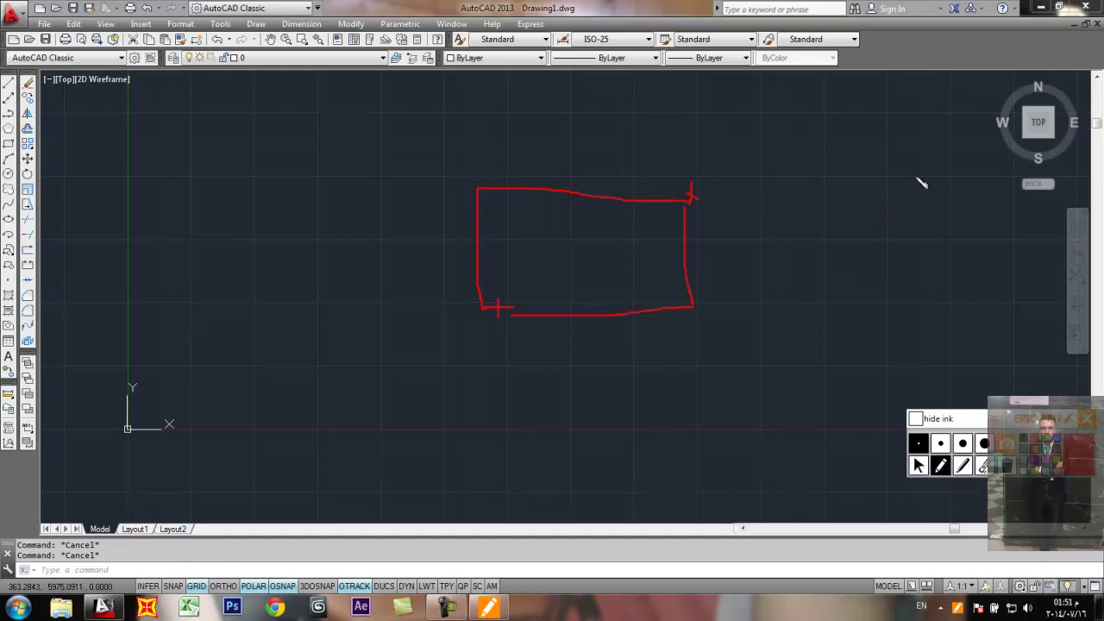
Step: Sketch a second red four-sided shape on the right, labelled A inside, W along its bottom and L along its right side
{"action": "mouse_move", "coordinate": [925, 175]}
{"action": "left_mouse_down"}
{"action": "mouse_move", "coordinate": [786, 190]}
{"action": "mouse_move", "coordinate": [796, 275]}
{"action": "mouse_move", "coordinate": [951, 273]}
{"action": "mouse_move", "coordinate": [969, 233]}
{"action": "mouse_move", "coordinate": [930, 177]}
{"action": "left_mouse_up"}
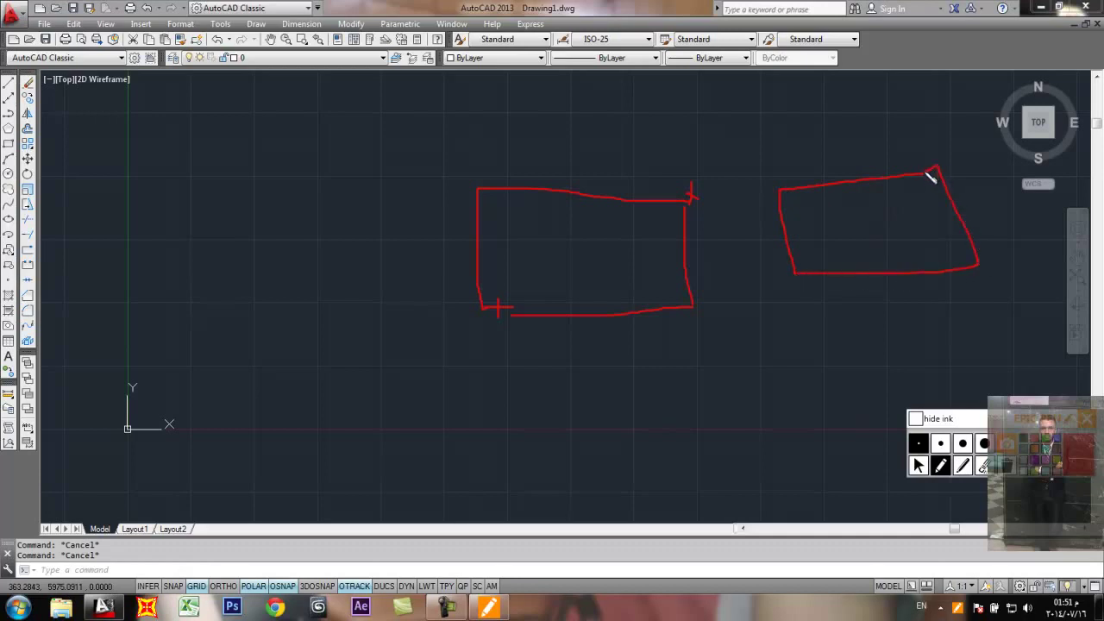
{"action": "mouse_move", "coordinate": [827, 236]}
{"action": "left_mouse_down"}
{"action": "mouse_move", "coordinate": [833, 216]}
{"action": "mouse_move", "coordinate": [833, 240]}
{"action": "left_mouse_up"}
{"action": "mouse_move", "coordinate": [812, 293]}
{"action": "left_mouse_down"}
{"action": "mouse_move", "coordinate": [811, 332]}
{"action": "mouse_move", "coordinate": [981, 316]}
{"action": "mouse_move", "coordinate": [973, 298]}
{"action": "left_mouse_up"}
{"action": "left_click_drag", "start_coordinate": [897, 338], "coordinate": [933, 324]}
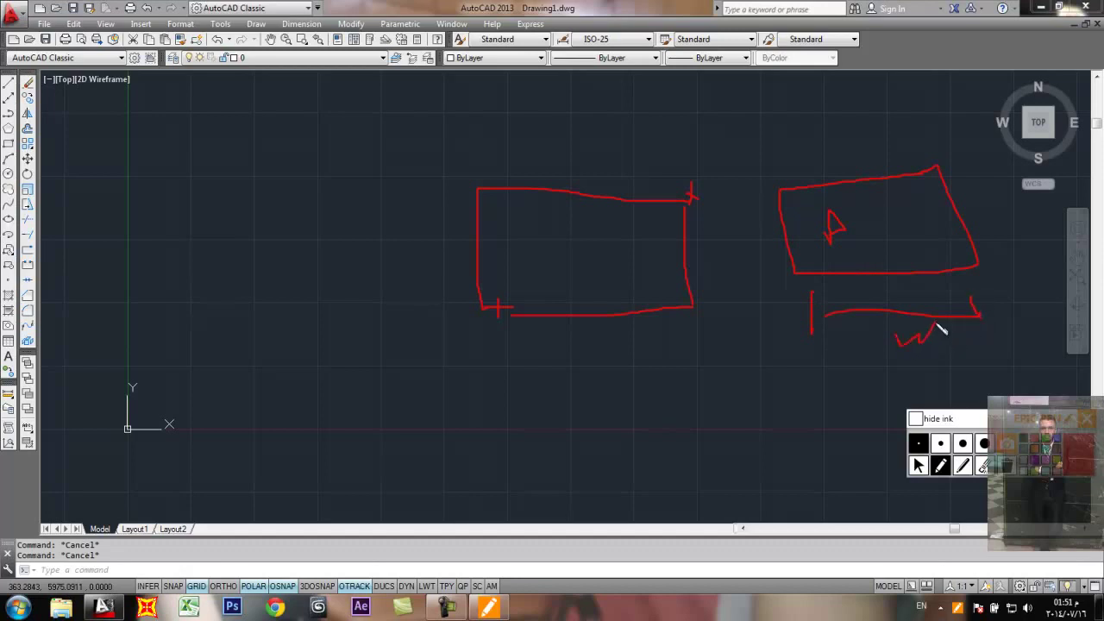
{"action": "mouse_move", "coordinate": [946, 158]}
{"action": "left_mouse_down"}
{"action": "mouse_move", "coordinate": [960, 155]}
{"action": "mouse_move", "coordinate": [985, 268]}
{"action": "left_mouse_up"}
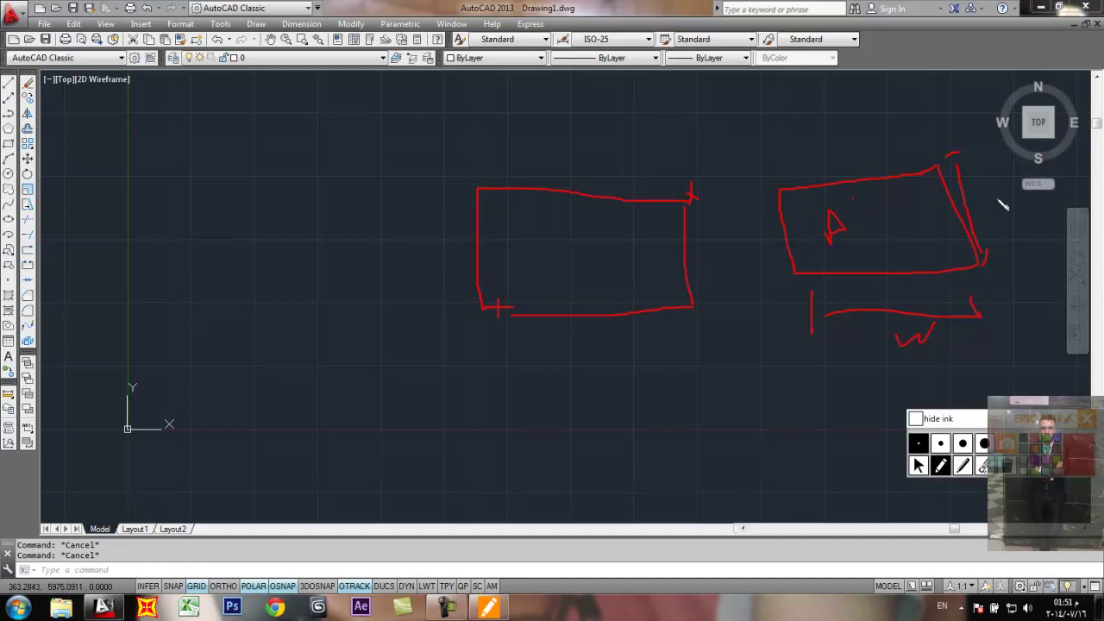
{"action": "left_click_drag", "start_coordinate": [990, 193], "coordinate": [1007, 208]}
Step: Sketch a third red rectangle on the left with lines along its bottom and right side, and clear and hide all ink
{"action": "mouse_move", "coordinate": [388, 201]}
{"action": "left_mouse_down"}
{"action": "mouse_move", "coordinate": [209, 190]}
{"action": "mouse_move", "coordinate": [209, 284]}
{"action": "mouse_move", "coordinate": [403, 287]}
{"action": "mouse_move", "coordinate": [389, 200]}
{"action": "left_mouse_up"}
{"action": "left_click_drag", "start_coordinate": [227, 307], "coordinate": [395, 313]}
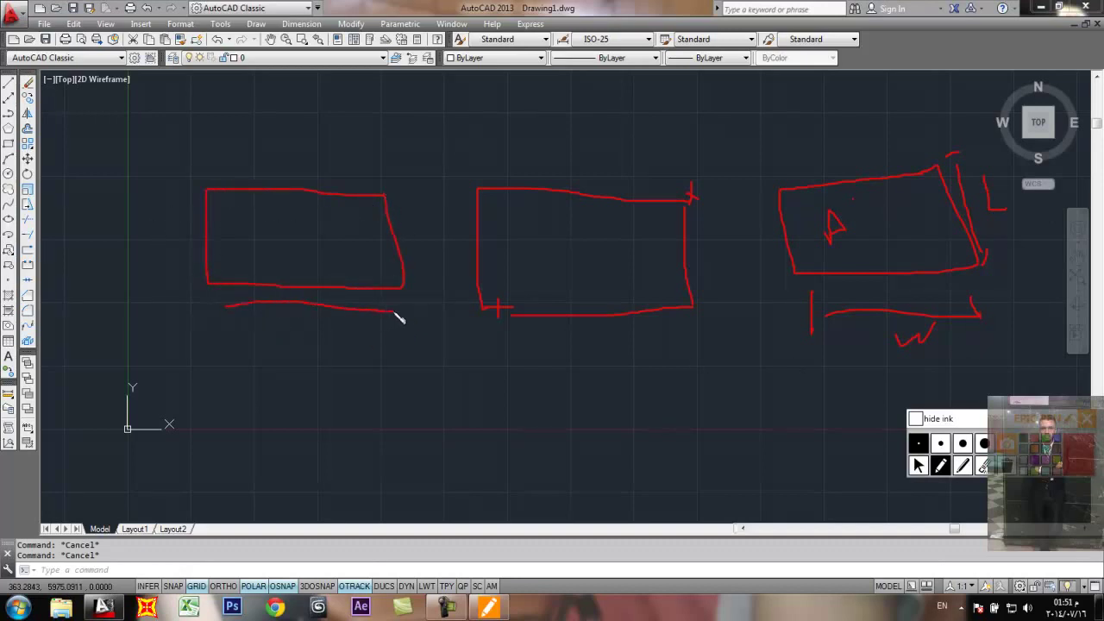
{"action": "left_click_drag", "start_coordinate": [422, 268], "coordinate": [416, 196]}
{"action": "left_click", "coordinate": [1006, 466]}
{"action": "left_click", "coordinate": [915, 418]}
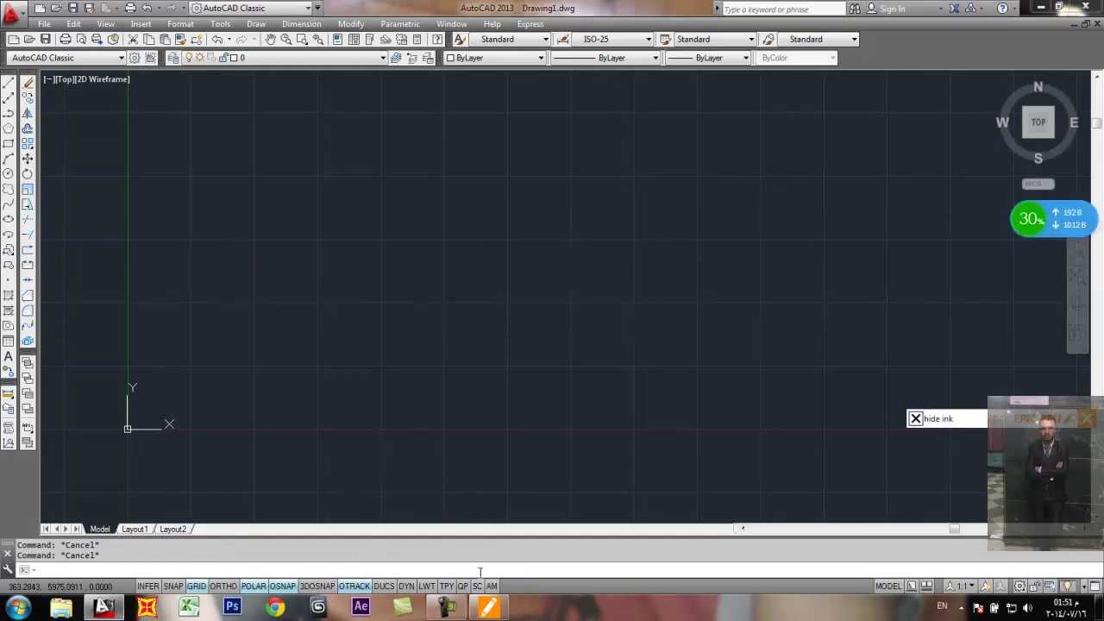
Step: Draw a rectangle above the X axis with the REC command by picking its lower-left and upper-right corners
{"action": "type", "text": "rec"}
{"action": "key", "text": "Return"}
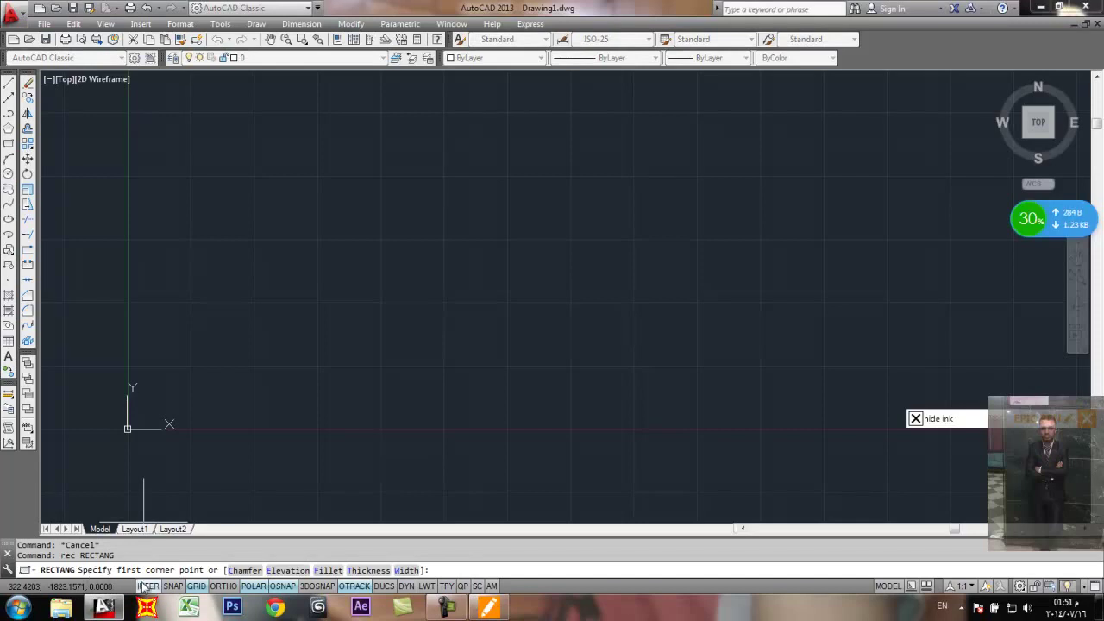
{"action": "left_click", "coordinate": [377, 313]}
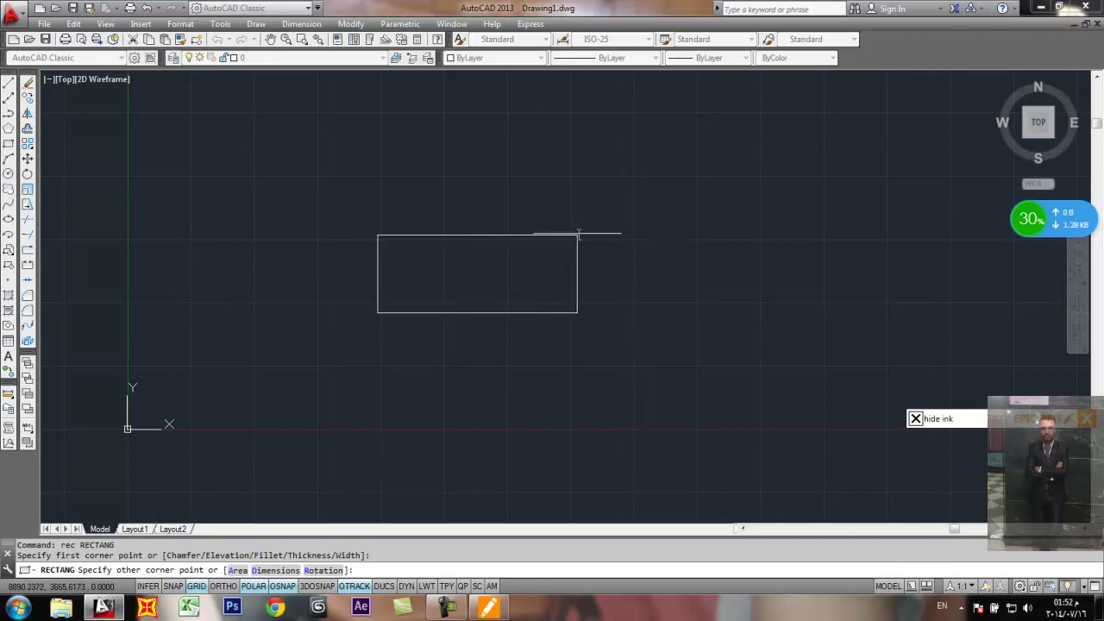
{"action": "left_click", "coordinate": [613, 181]}
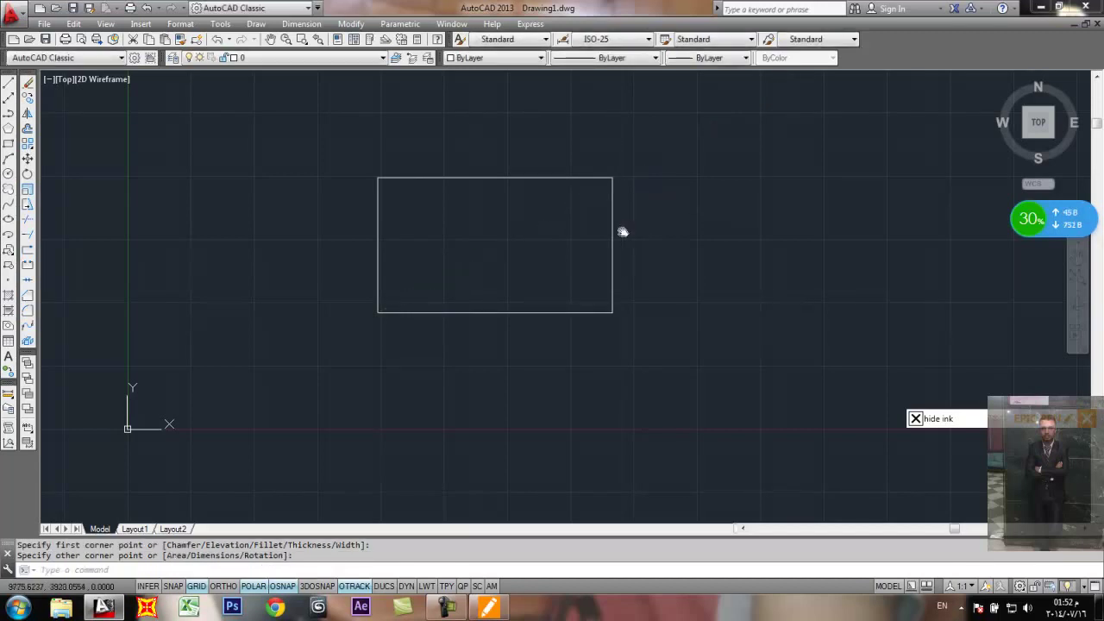
{"action": "mouse_move", "coordinate": [621, 230]}
{"action": "middle_mouse_down"}
{"action": "mouse_move", "coordinate": [469, 274]}
{"action": "mouse_move", "coordinate": [385, 270]}
{"action": "middle_mouse_up"}
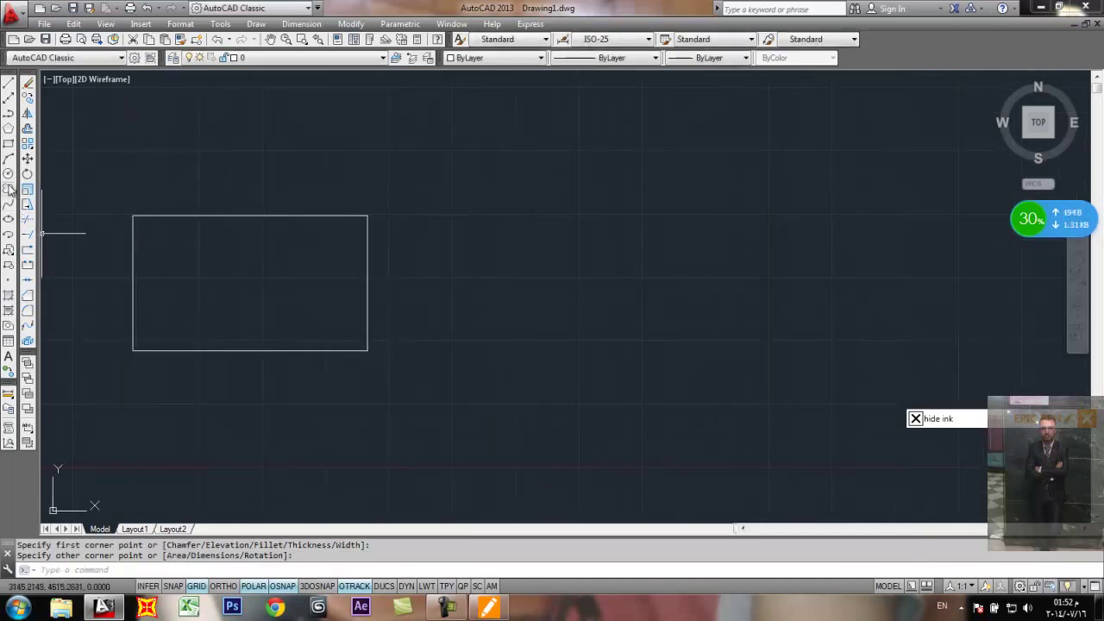
{"action": "left_click", "coordinate": [7, 145]}
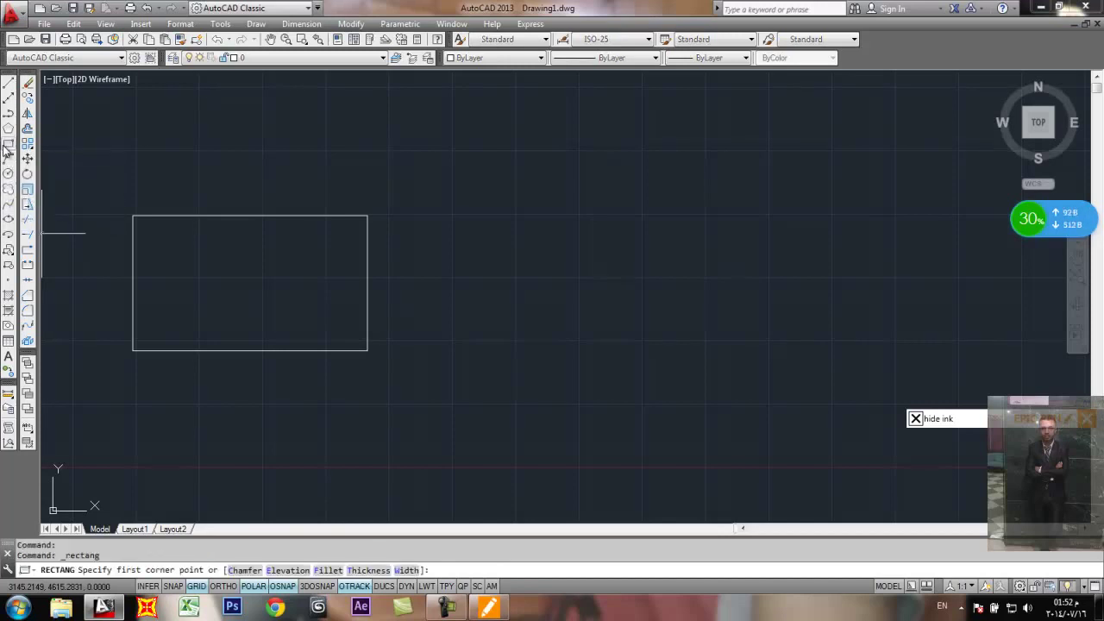
{"action": "left_click", "coordinate": [531, 351]}
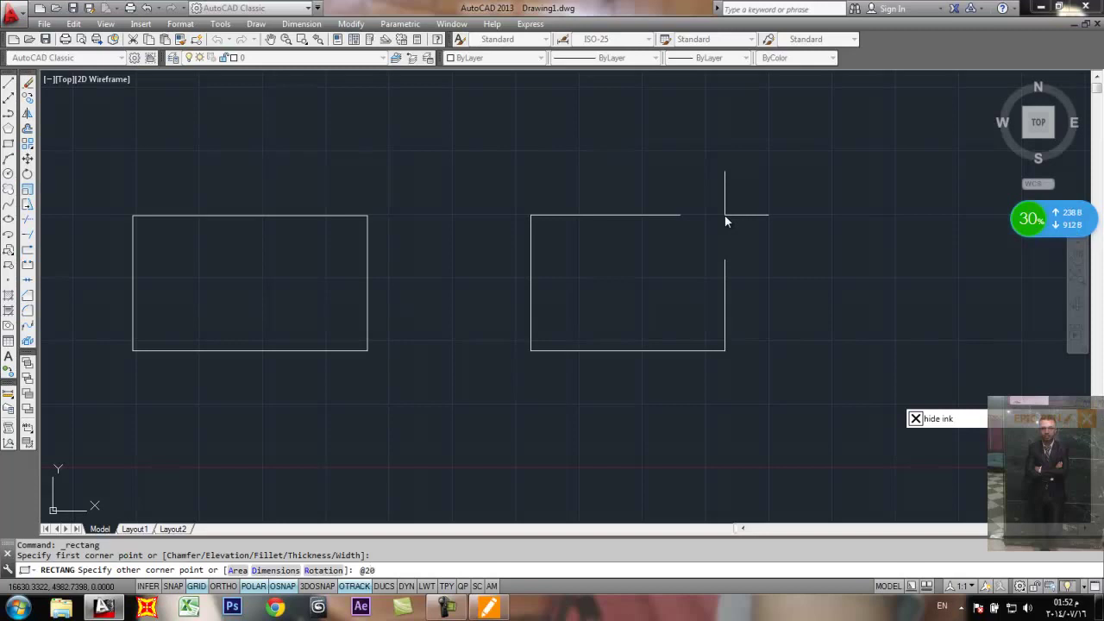
{"action": "type", "text": ",30"}
{"action": "key", "text": "Return"}
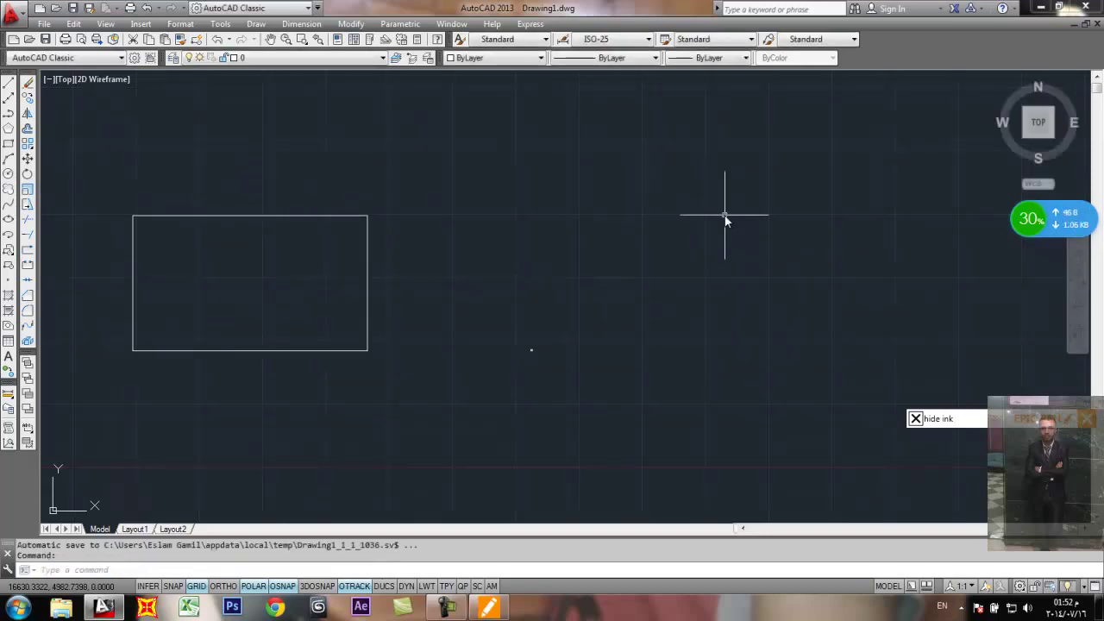
Step: Draw a rectangle from a picked first corner to the absolute corner coordinate 20,30
{"action": "scroll", "coordinate": [525, 358], "scroll_direction": "up", "scroll_amount": 5}
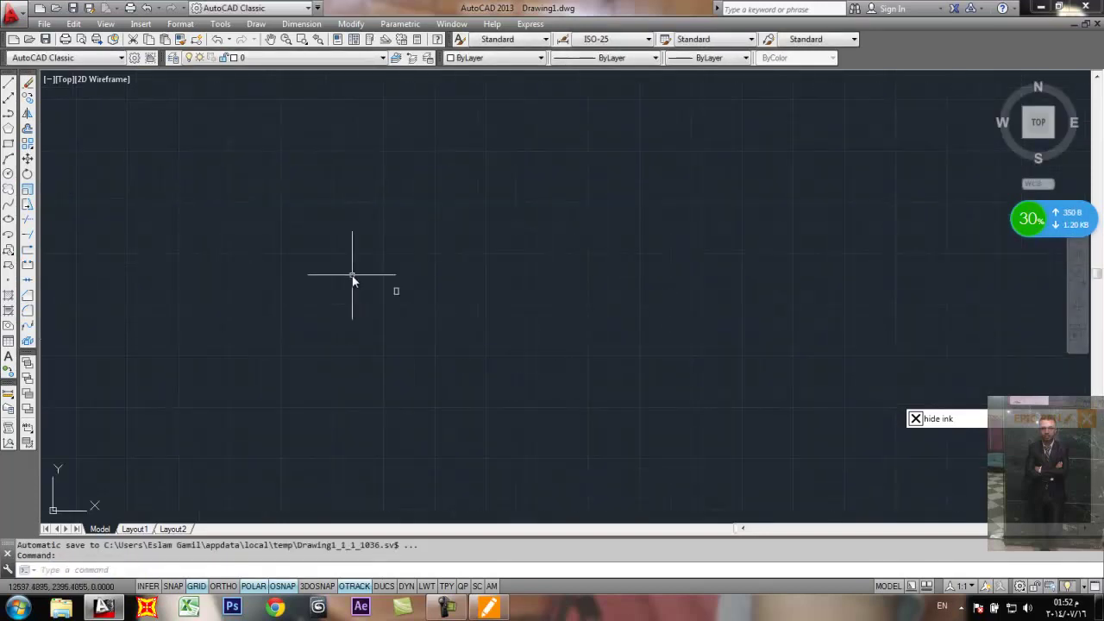
{"action": "scroll", "coordinate": [457, 302], "scroll_direction": "up", "scroll_amount": 3}
{"action": "scroll", "coordinate": [463, 304], "scroll_direction": "up", "scroll_amount": 8}
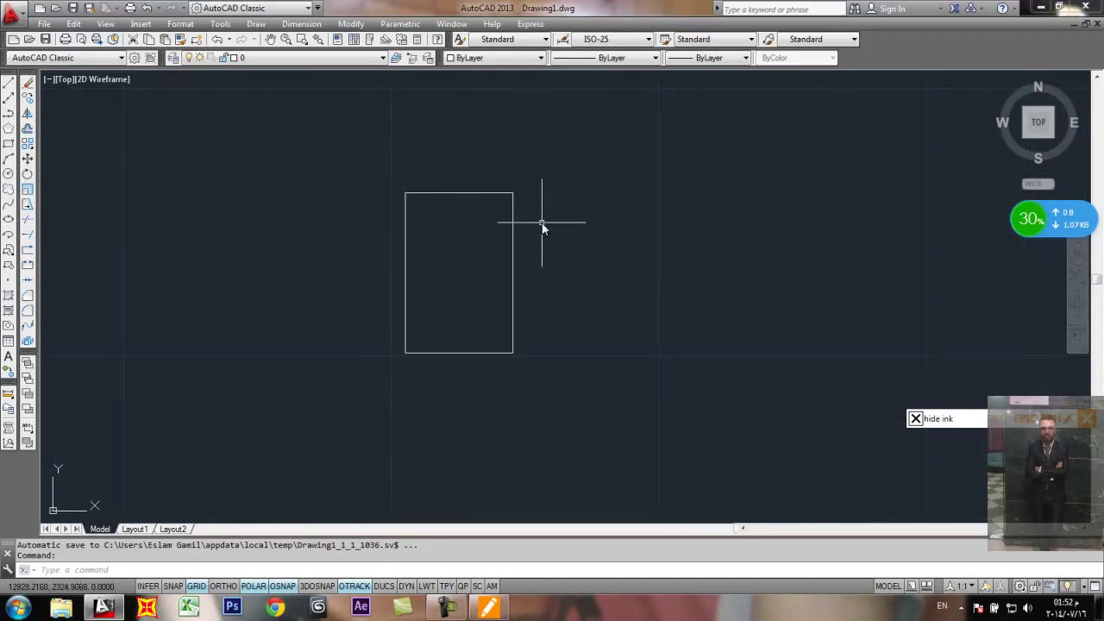
{"action": "scroll", "coordinate": [533, 223], "scroll_direction": "down", "scroll_amount": 6}
{"action": "middle_click_drag", "start_coordinate": [533, 223], "coordinate": [414, 209]}
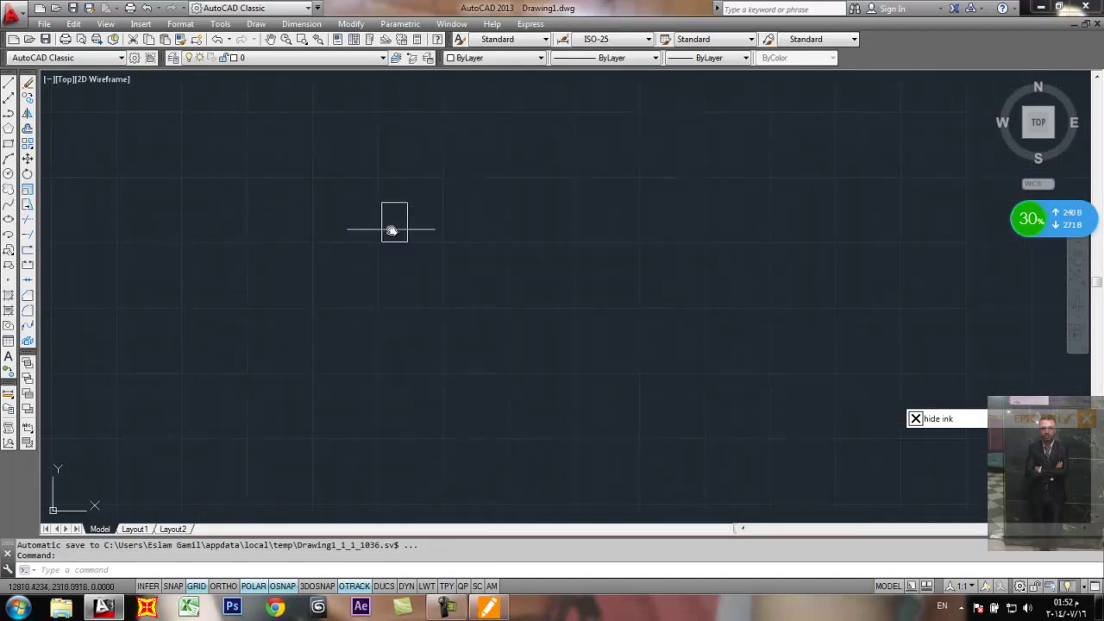
{"action": "left_click", "coordinate": [8, 143]}
{"action": "left_click", "coordinate": [529, 332]}
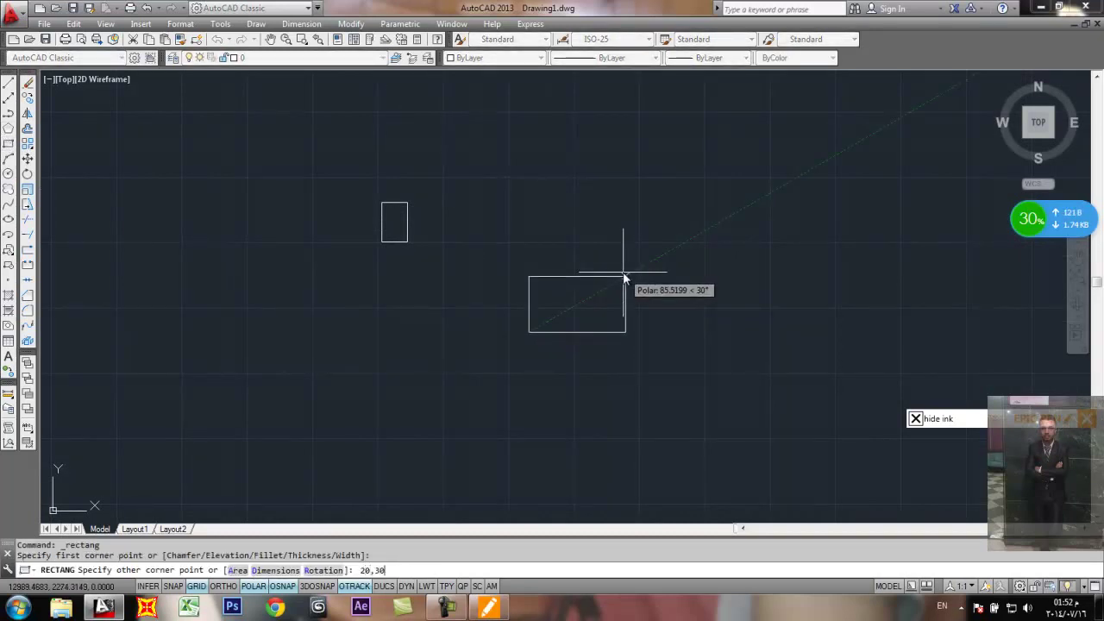
{"action": "key", "text": "Return"}
Step: Examine both ends of the rectangle drawn to 20,30, comparing its corners with the origin and the small rectangle
{"action": "scroll", "coordinate": [623, 274], "scroll_direction": "up", "scroll_amount": 3}
{"action": "scroll", "coordinate": [554, 296], "scroll_direction": "down", "scroll_amount": 3}
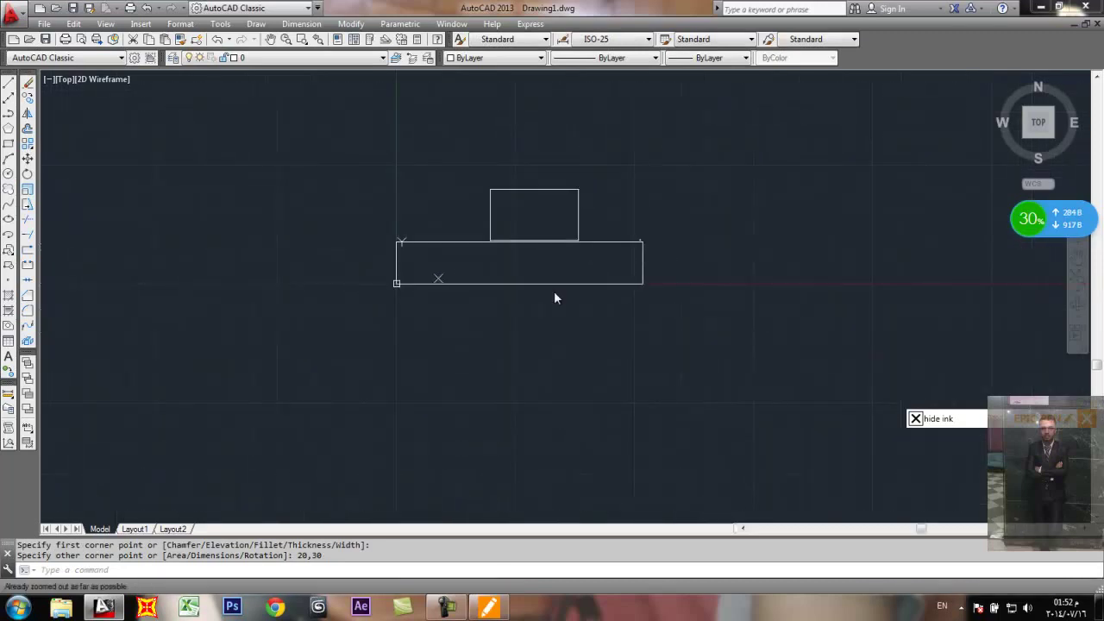
{"action": "scroll", "coordinate": [406, 316], "scroll_direction": "up", "scroll_amount": 5}
{"action": "scroll", "coordinate": [355, 291], "scroll_direction": "up", "scroll_amount": 2}
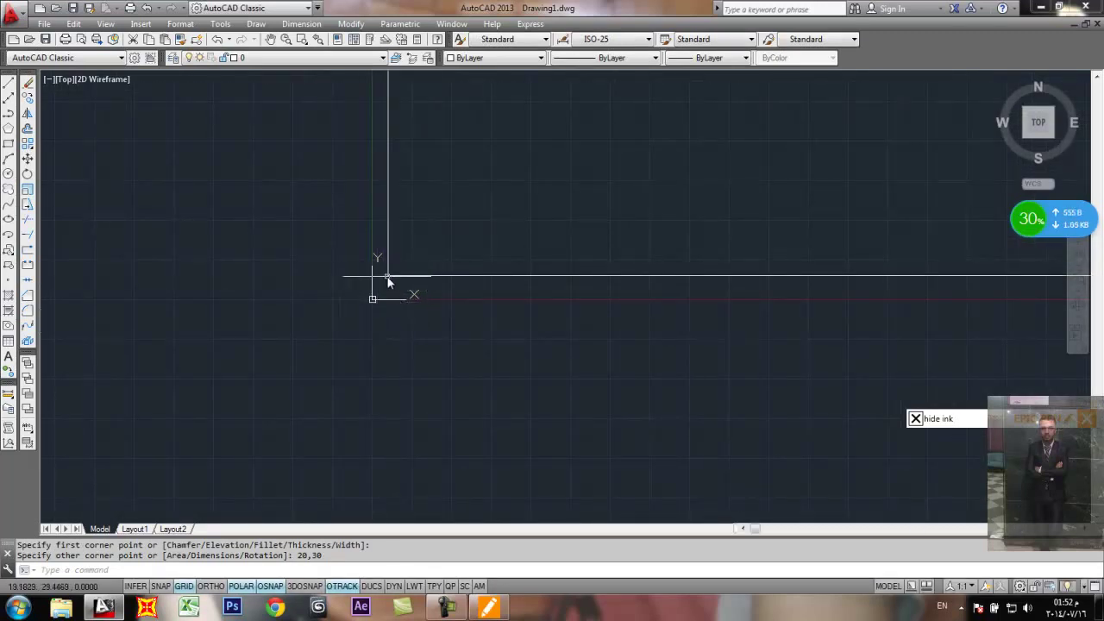
{"action": "mouse_move", "coordinate": [536, 256]}
{"action": "middle_mouse_down"}
{"action": "mouse_move", "coordinate": [998, 177]}
{"action": "mouse_move", "coordinate": [392, 250]}
{"action": "mouse_move", "coordinate": [547, 150]}
{"action": "middle_mouse_up"}
{"action": "scroll", "coordinate": [547, 150], "scroll_direction": "down", "scroll_amount": 3}
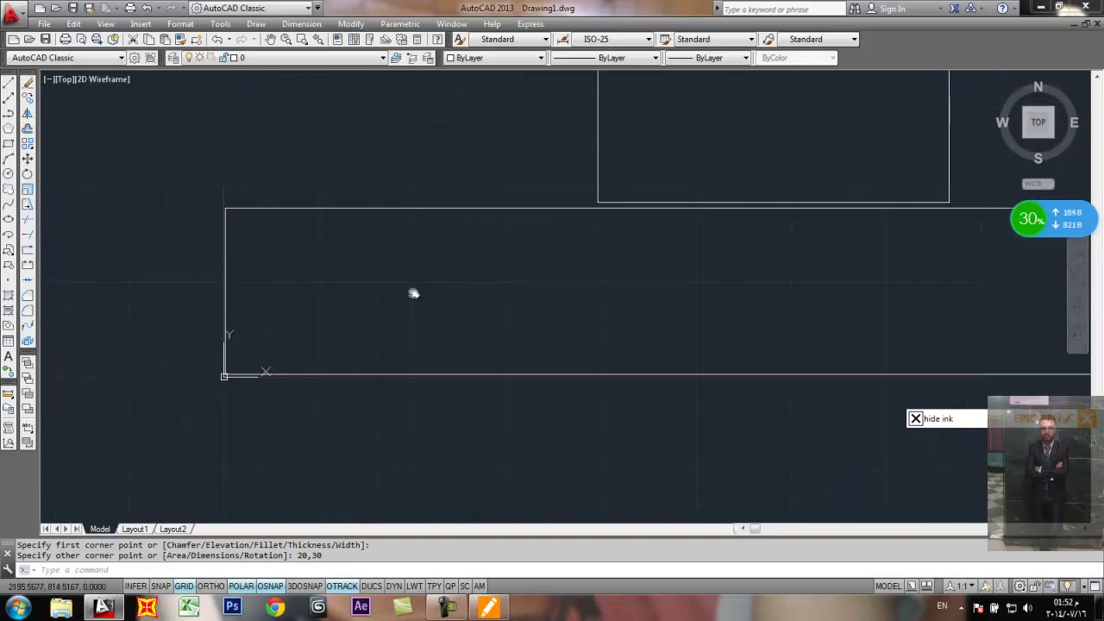
{"action": "mouse_move", "coordinate": [414, 293]}
{"action": "middle_mouse_down"}
{"action": "mouse_move", "coordinate": [316, 374]}
{"action": "mouse_move", "coordinate": [824, 281]}
{"action": "middle_mouse_up"}
{"action": "scroll", "coordinate": [971, 250], "scroll_direction": "down", "scroll_amount": 1}
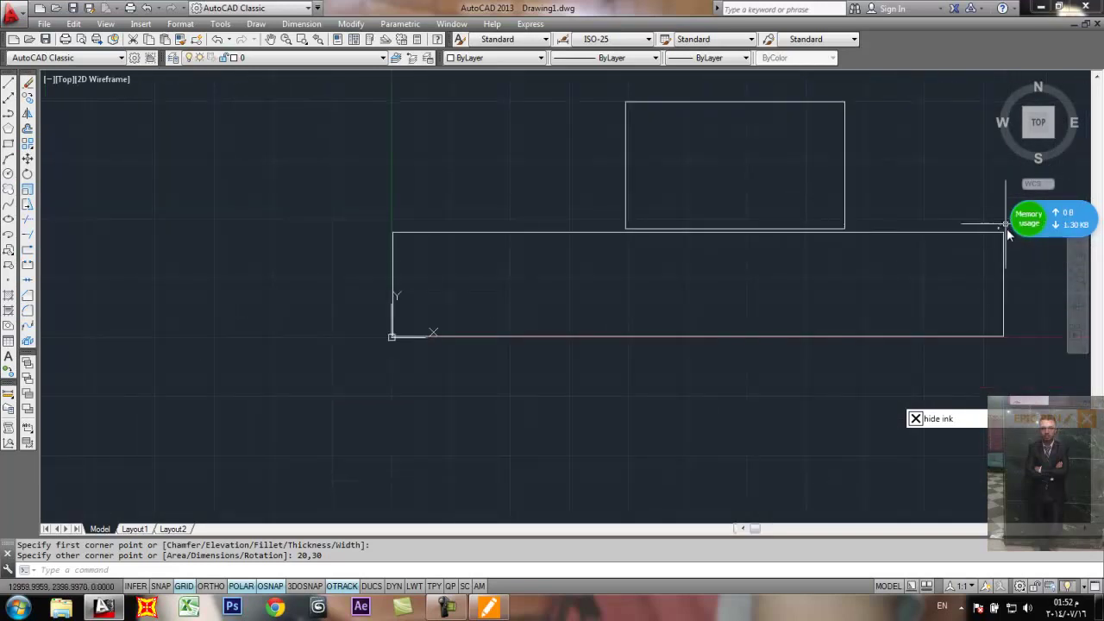
{"action": "scroll", "coordinate": [586, 204], "scroll_direction": "up", "scroll_amount": 2}
{"action": "scroll", "coordinate": [653, 205], "scroll_direction": "down", "scroll_amount": 4}
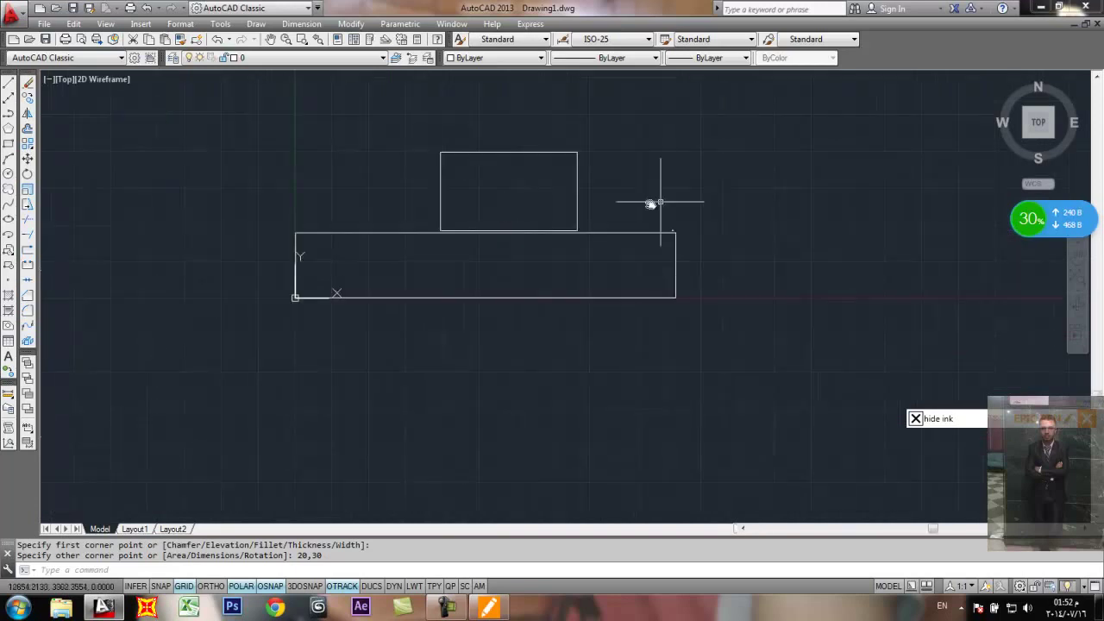
Step: Erase all three rectangles above the X axis with a crossing selection and the E command
{"action": "left_click", "coordinate": [733, 149]}
{"action": "left_click", "coordinate": [501, 360]}
{"action": "type", "text": "e"}
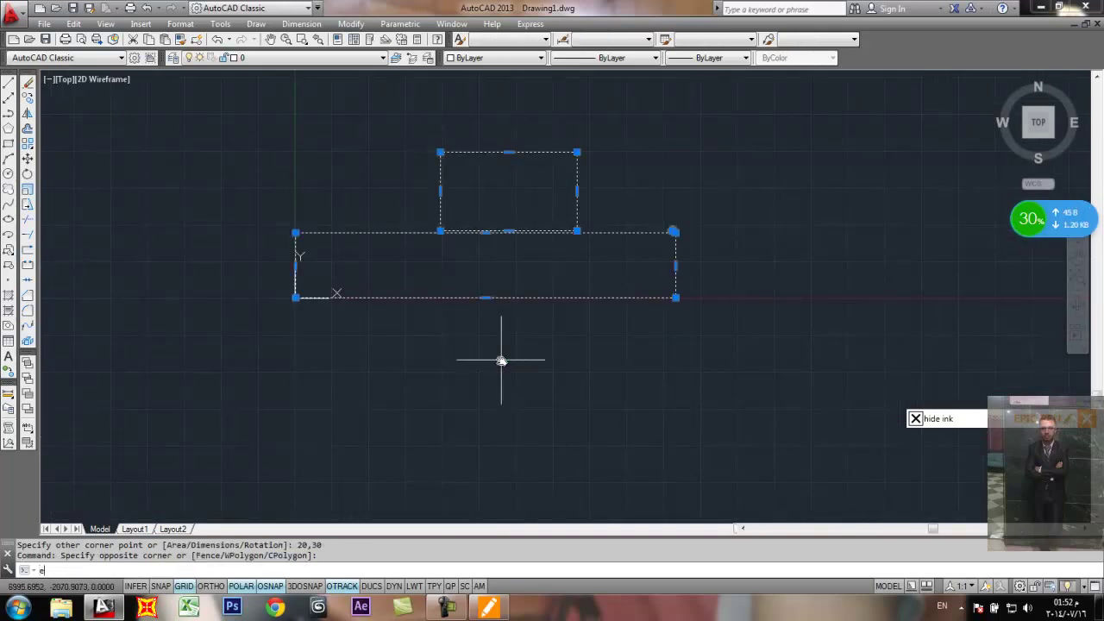
{"action": "key", "text": "Return"}
{"action": "middle_click_drag", "start_coordinate": [365, 153], "coordinate": [105, 251]}
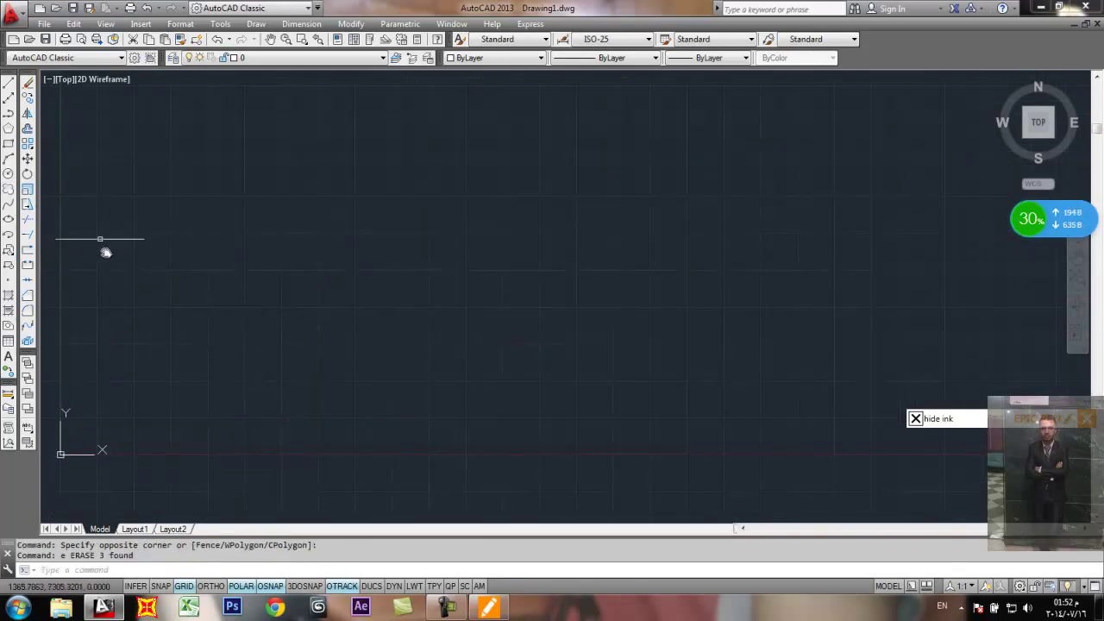
{"action": "left_click", "coordinate": [8, 142]}
{"action": "left_click", "coordinate": [392, 332]}
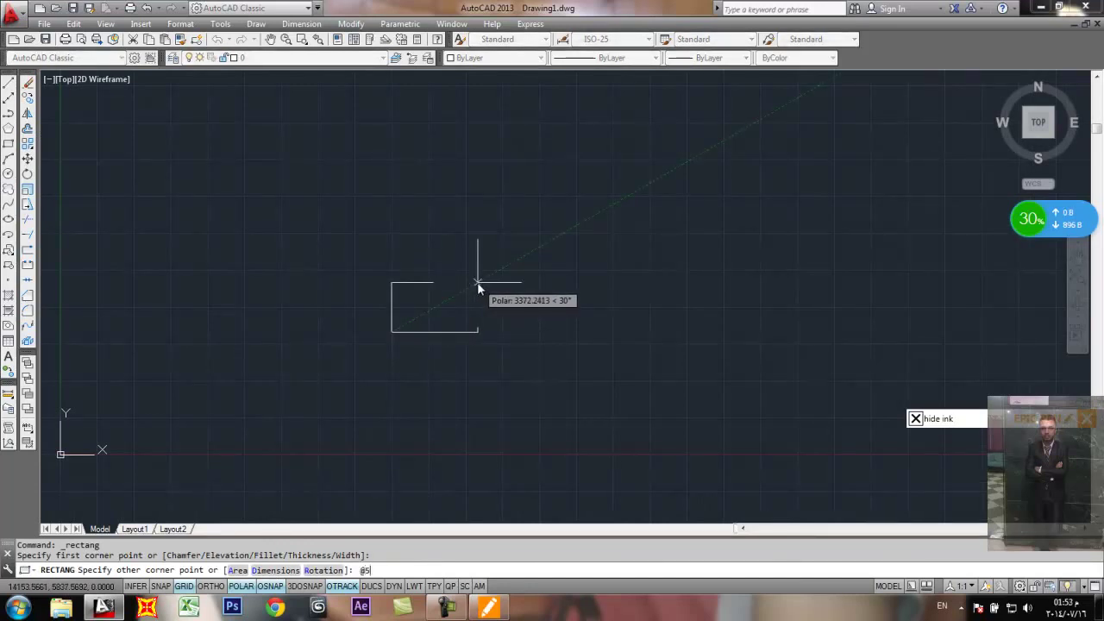
{"action": "type", "text": "@50,100"}
{"action": "key", "text": "Return"}
{"action": "scroll", "coordinate": [390, 328], "scroll_direction": "up", "scroll_amount": 5}
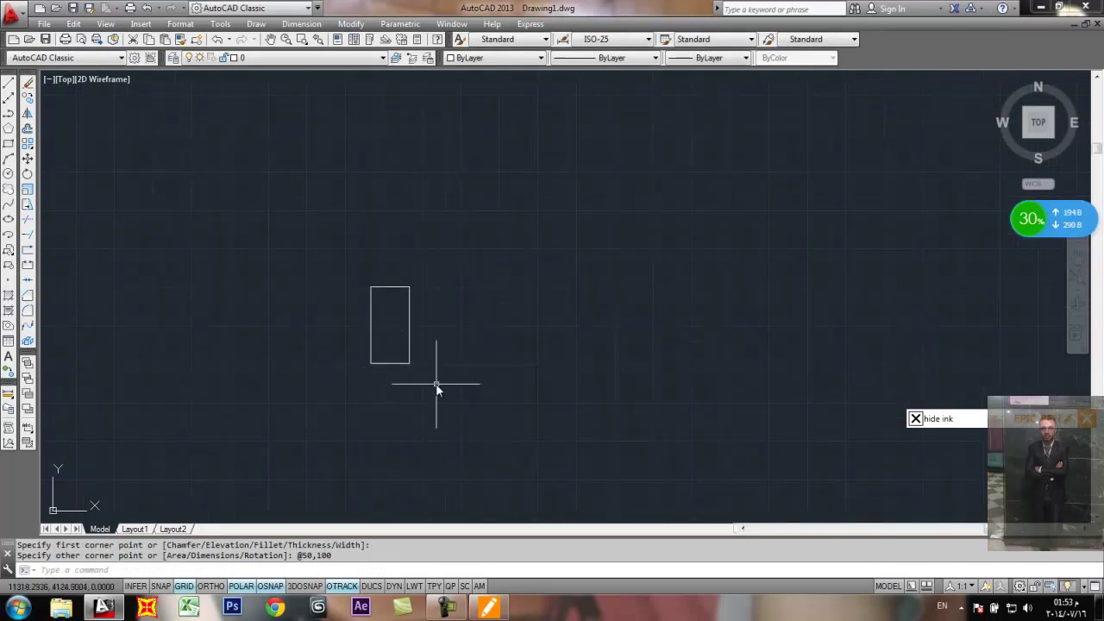
Step: Erase the 50 by 100 rectangle with the E command
{"action": "left_click", "coordinate": [441, 252]}
{"action": "left_click", "coordinate": [249, 391]}
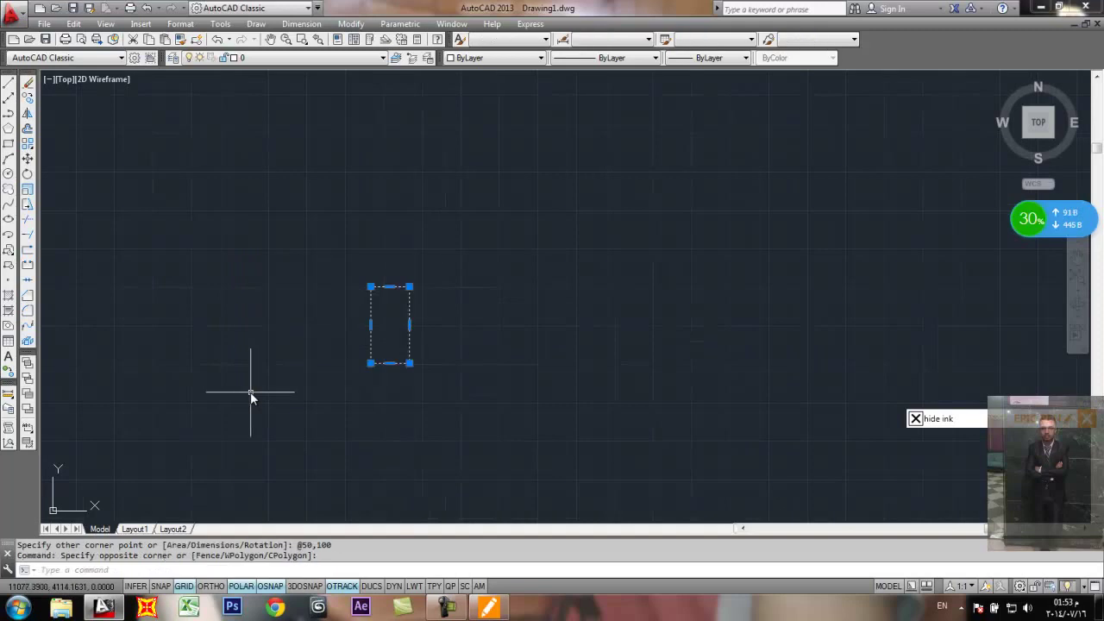
{"action": "type", "text": "e"}
{"action": "key", "text": "Return"}
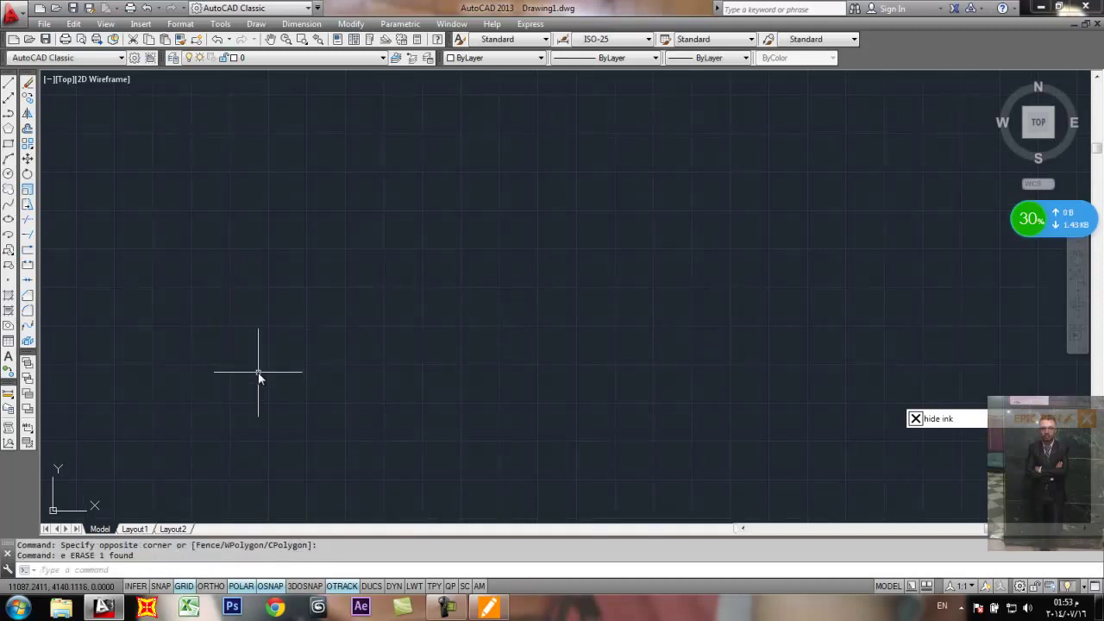
Step: Begin a rectangle from a picked first corner using the Area option with an area of 10000
{"action": "left_click", "coordinate": [8, 144]}
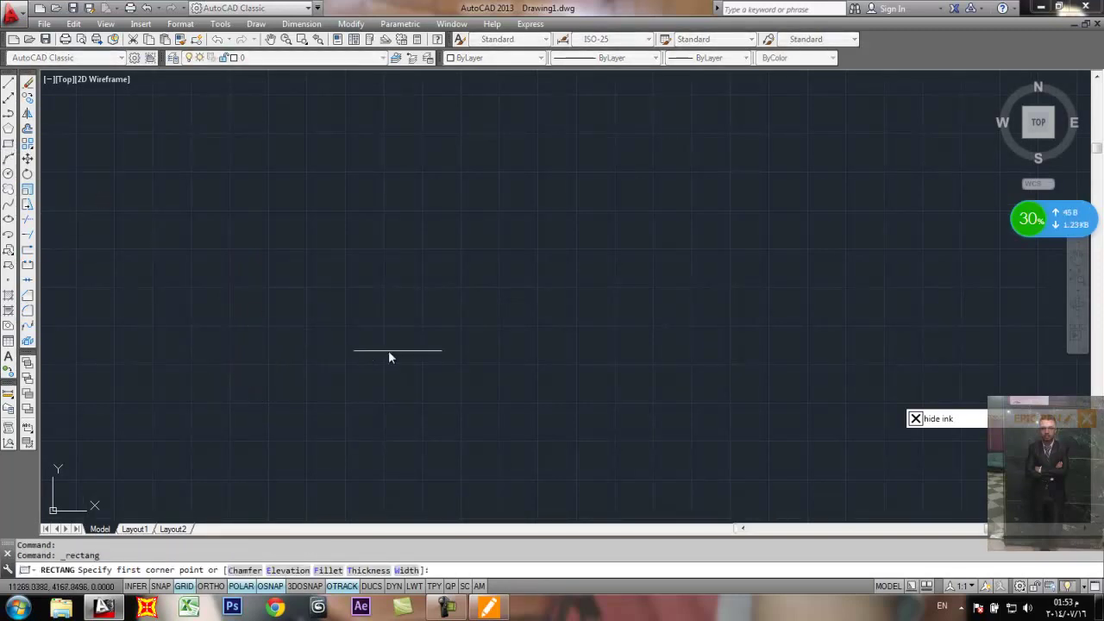
{"action": "scroll", "coordinate": [407, 361], "scroll_direction": "up", "scroll_amount": 2}
{"action": "left_click", "coordinate": [440, 355]}
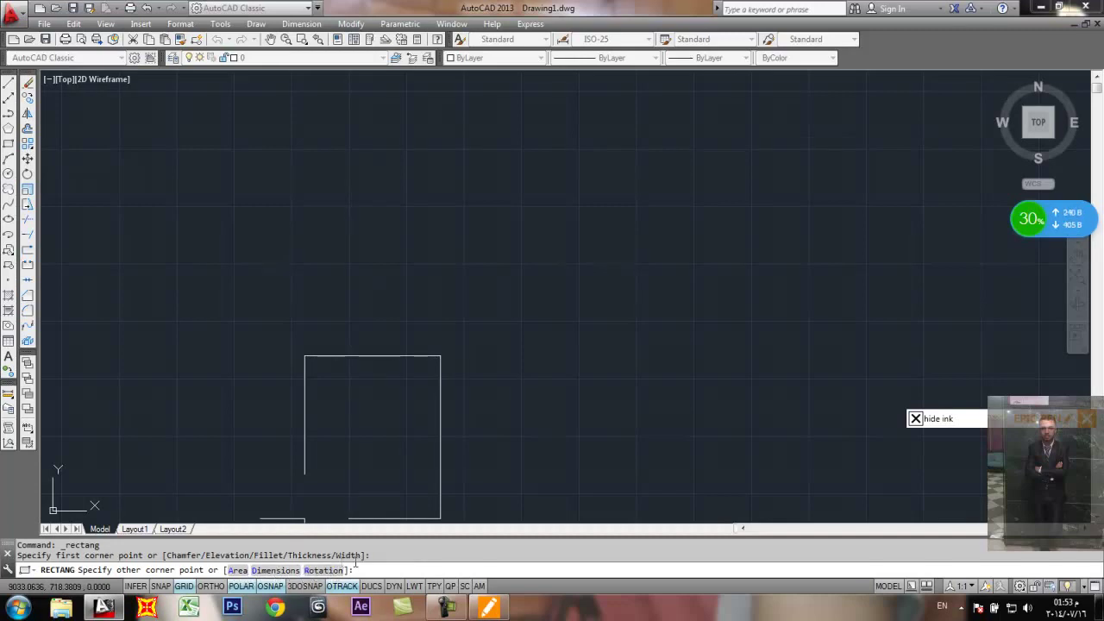
{"action": "left_click", "coordinate": [243, 571]}
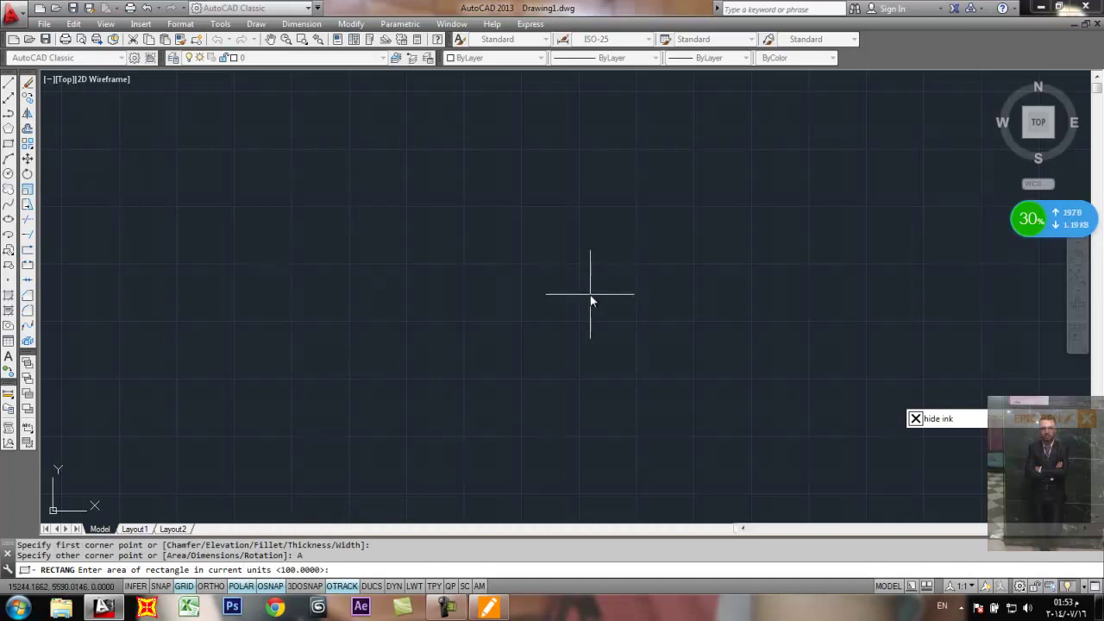
{"action": "type", "text": "10000"}
{"action": "key", "text": "Return"}
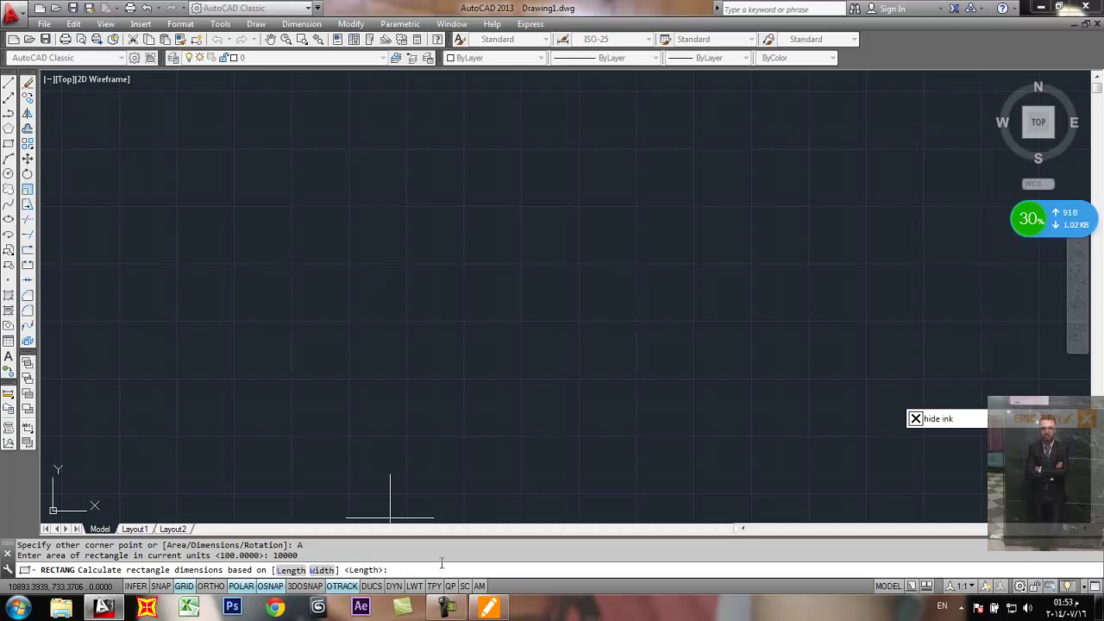
Step: Sketch red angle brackets and square brackets with slash and dash marks between them, and clear and hide all ink
{"action": "left_click", "coordinate": [915, 418]}
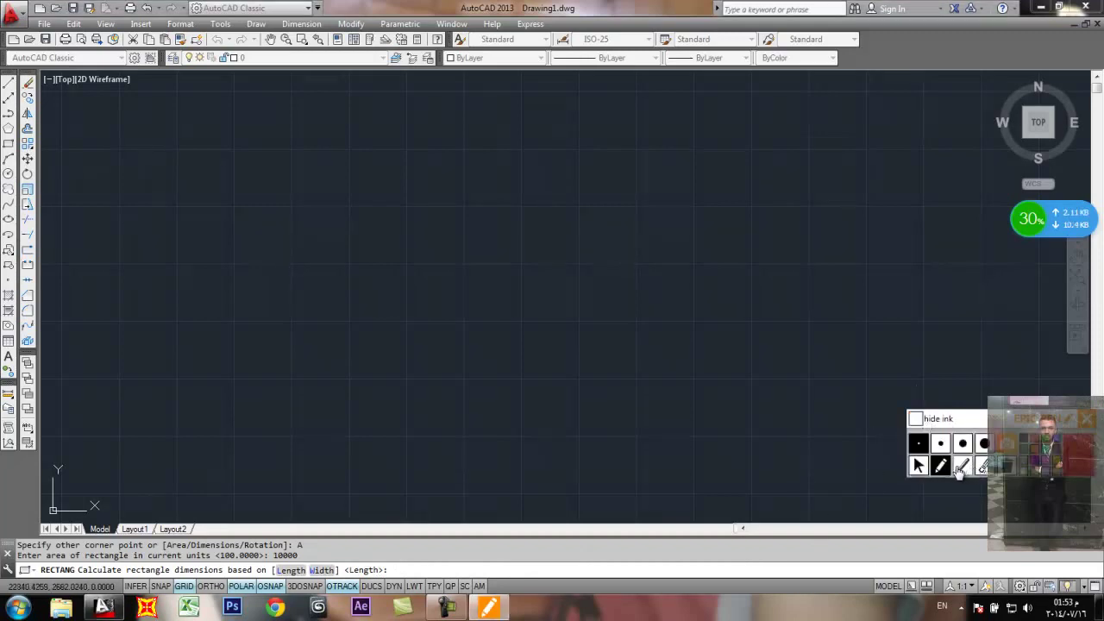
{"action": "left_click_drag", "start_coordinate": [597, 296], "coordinate": [591, 327]}
{"action": "mouse_move", "coordinate": [690, 296]}
{"action": "left_mouse_down"}
{"action": "mouse_move", "coordinate": [737, 309]}
{"action": "mouse_move", "coordinate": [701, 323]}
{"action": "left_mouse_up"}
{"action": "mouse_move", "coordinate": [607, 367]}
{"action": "left_mouse_down"}
{"action": "mouse_move", "coordinate": [568, 426]}
{"action": "mouse_move", "coordinate": [619, 428]}
{"action": "left_mouse_up"}
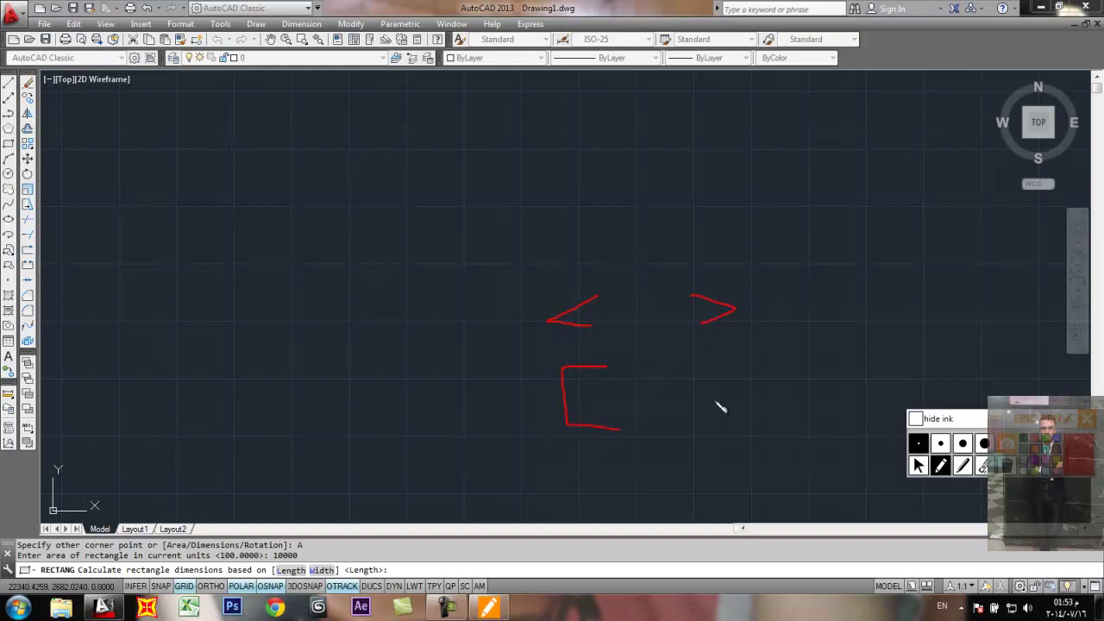
{"action": "mouse_move", "coordinate": [717, 374]}
{"action": "left_mouse_down"}
{"action": "mouse_move", "coordinate": [755, 384]}
{"action": "mouse_move", "coordinate": [738, 434]}
{"action": "left_mouse_up"}
{"action": "left_click_drag", "start_coordinate": [617, 325], "coordinate": [686, 280]}
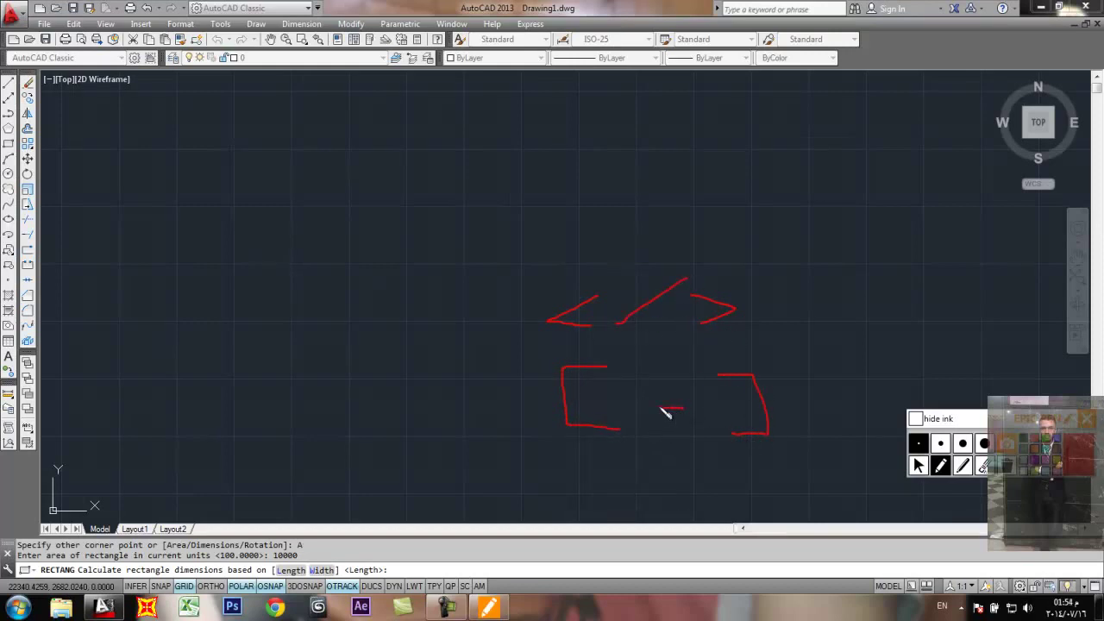
{"action": "left_click_drag", "start_coordinate": [676, 374], "coordinate": [683, 407]}
{"action": "mouse_move", "coordinate": [602, 394]}
{"action": "left_mouse_down"}
{"action": "mouse_move", "coordinate": [602, 412]}
{"action": "mouse_move", "coordinate": [637, 399]}
{"action": "left_mouse_up"}
{"action": "mouse_move", "coordinate": [721, 393]}
{"action": "left_mouse_down"}
{"action": "mouse_move", "coordinate": [712, 415]}
{"action": "mouse_move", "coordinate": [734, 414]}
{"action": "left_mouse_up"}
{"action": "left_click", "coordinate": [982, 464]}
{"action": "left_click", "coordinate": [915, 418]}
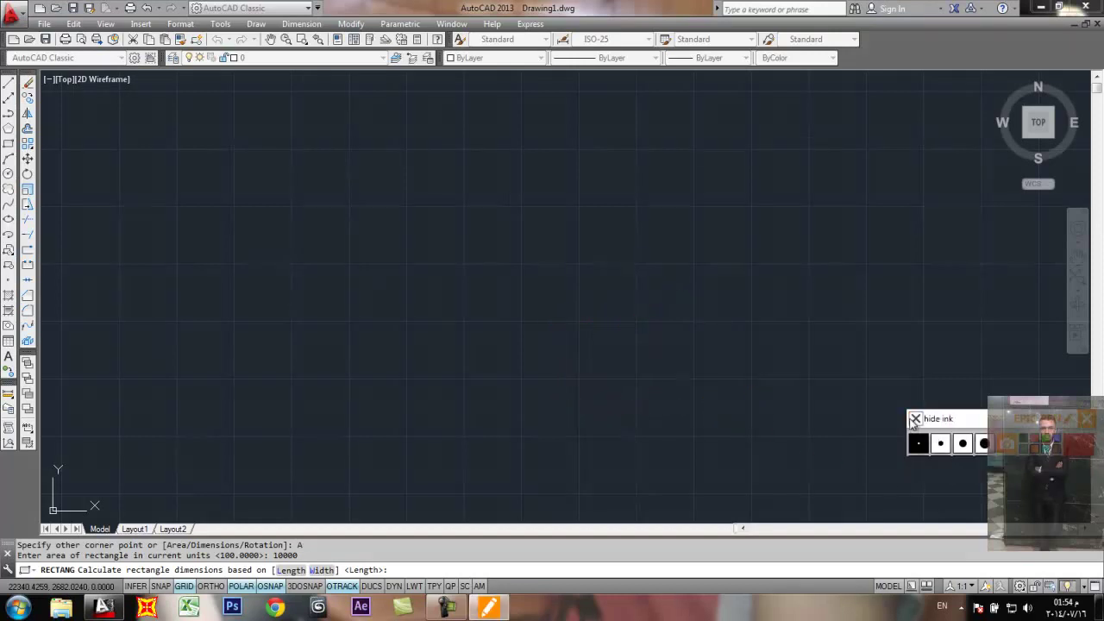
Step: Complete the area-based rectangle by calculating from Length with a length of 100
{"action": "left_click", "coordinate": [401, 572]}
{"action": "key", "text": "Return"}
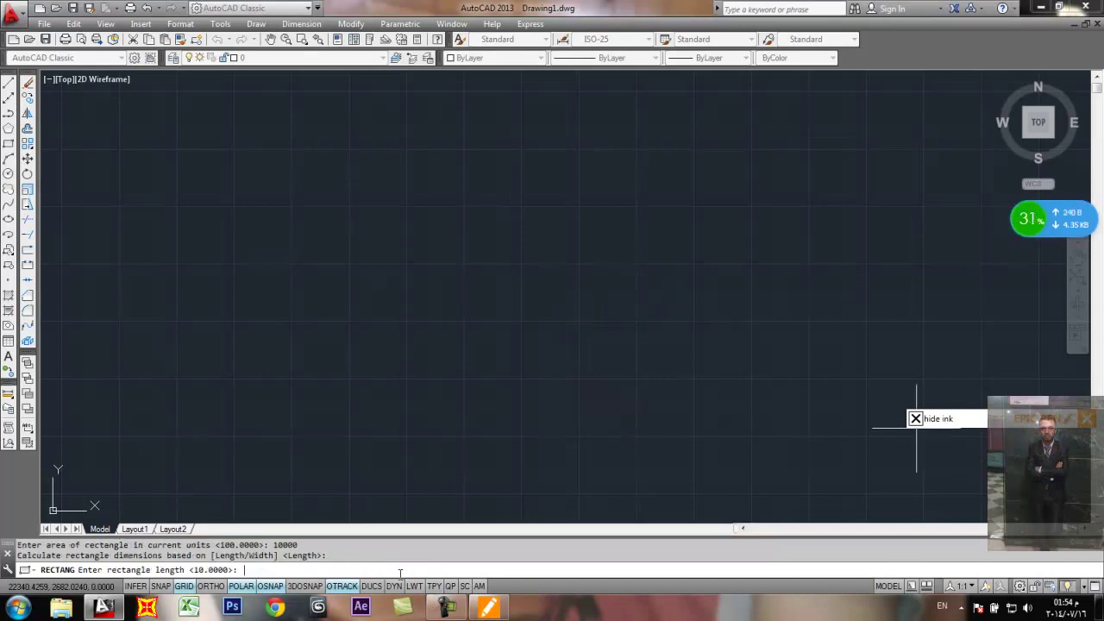
{"action": "type", "text": "1"}
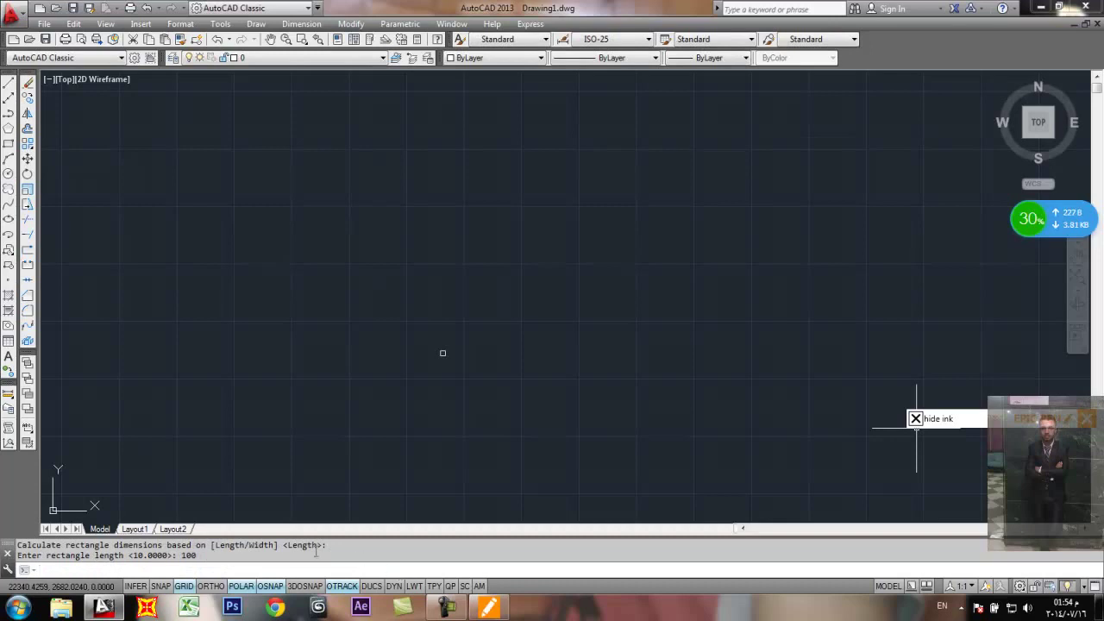
{"action": "left_click", "coordinate": [406, 336]}
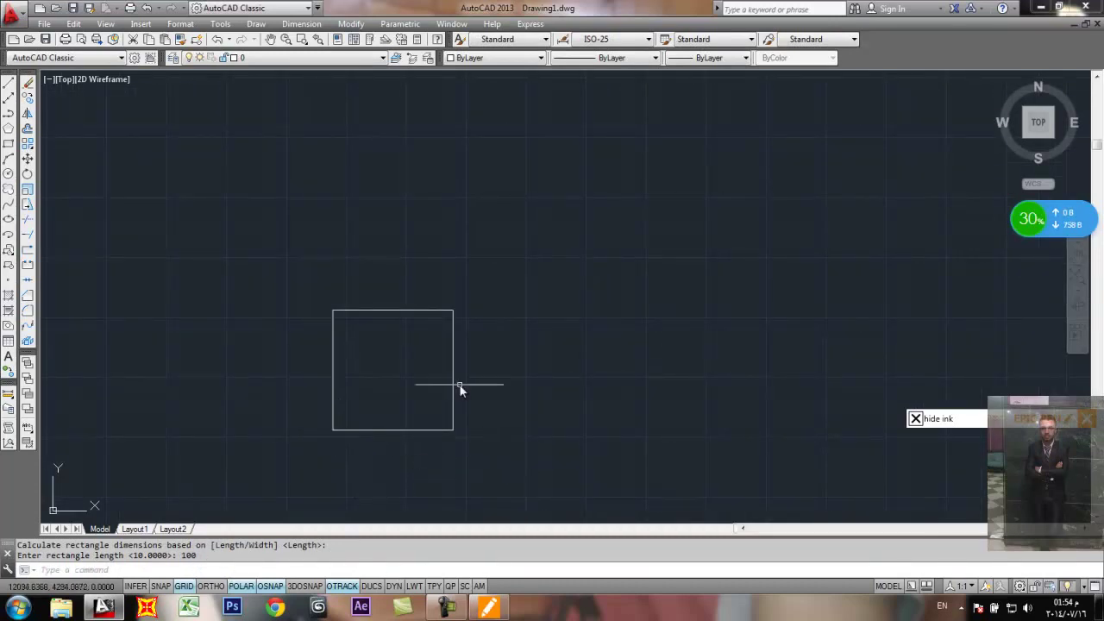
Step: Draw a rectangle to the right of the square with the Area option, area 10000, calculated from a Width of 50
{"action": "scroll", "coordinate": [498, 397], "scroll_direction": "down", "scroll_amount": 3}
{"action": "scroll", "coordinate": [498, 394], "scroll_direction": "up", "scroll_amount": 2}
{"action": "middle_click_drag", "start_coordinate": [466, 379], "coordinate": [411, 301]}
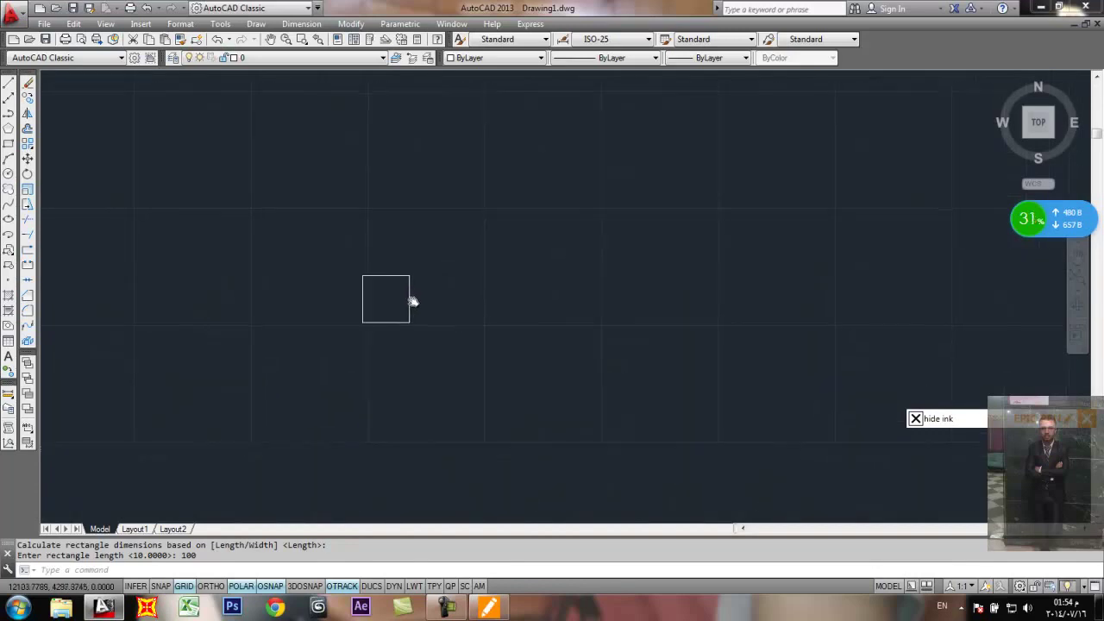
{"action": "left_click", "coordinate": [8, 143]}
{"action": "left_click", "coordinate": [540, 327]}
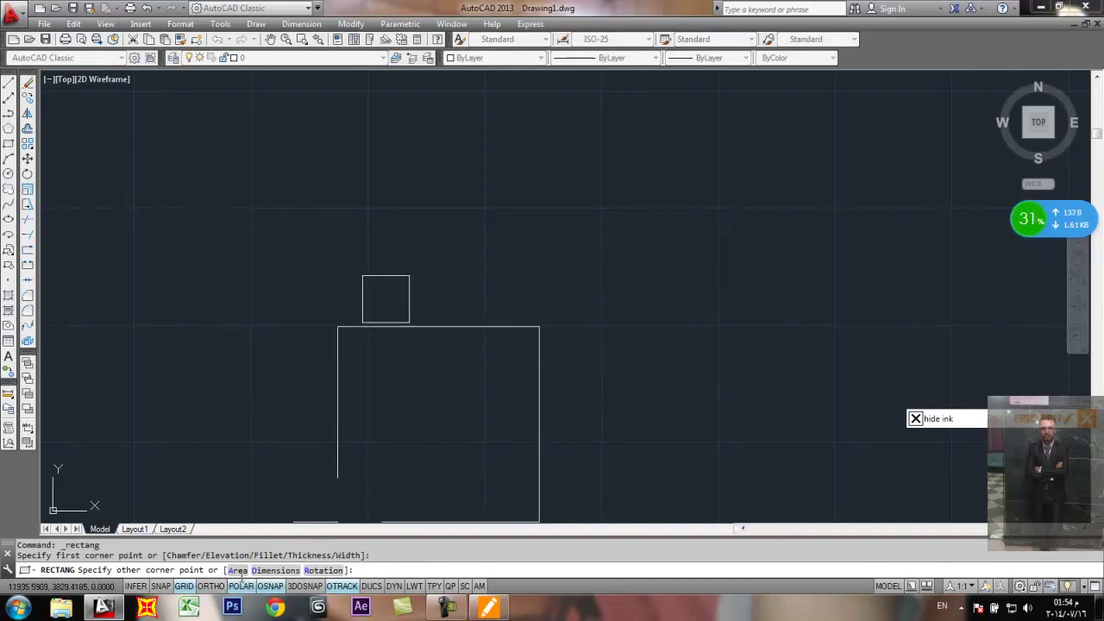
{"action": "left_click", "coordinate": [237, 570]}
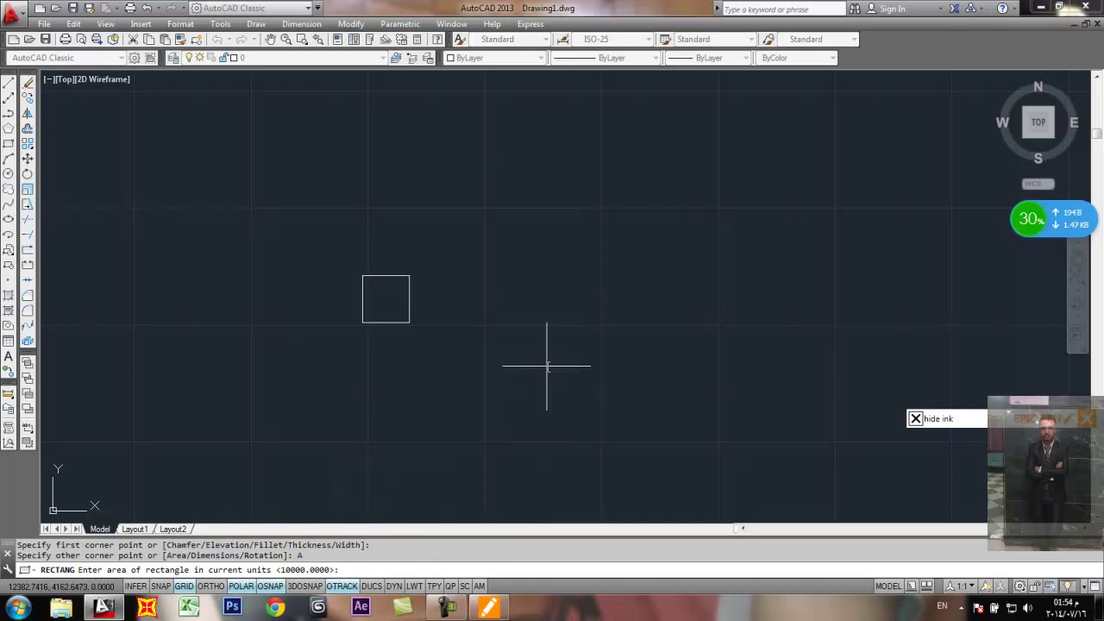
{"action": "key", "text": "Return"}
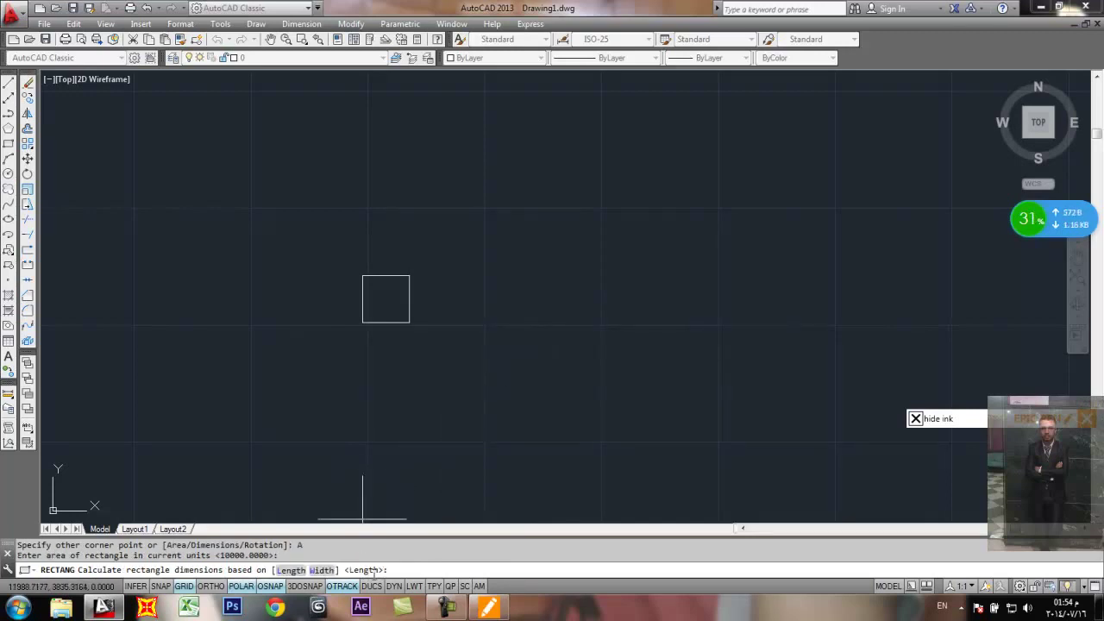
{"action": "left_click", "coordinate": [321, 570]}
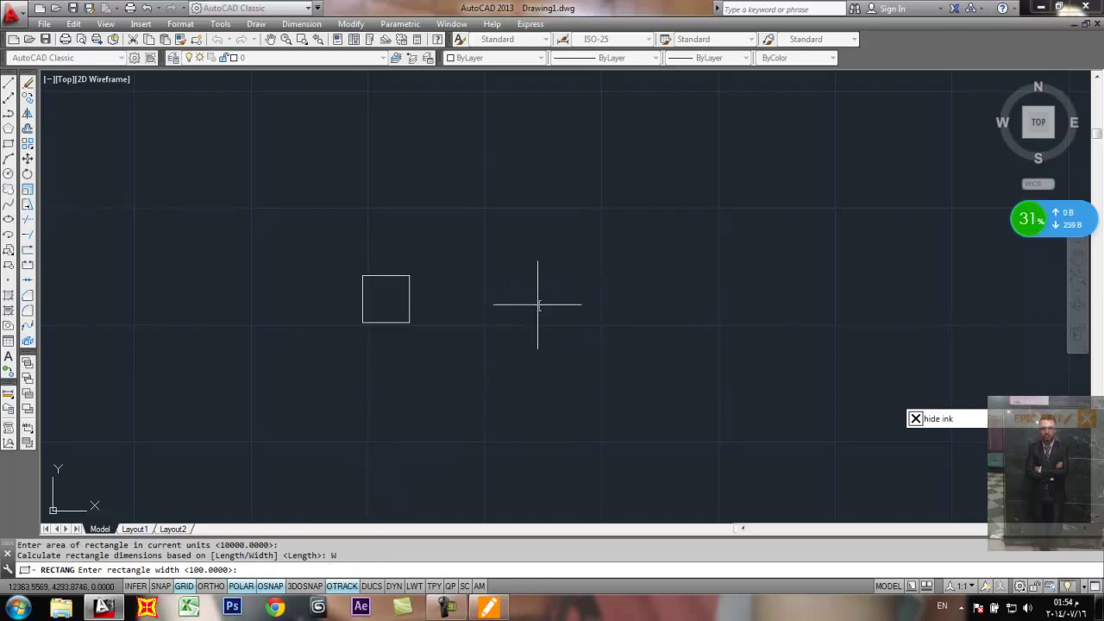
{"action": "type", "text": "50"}
{"action": "key", "text": "Return"}
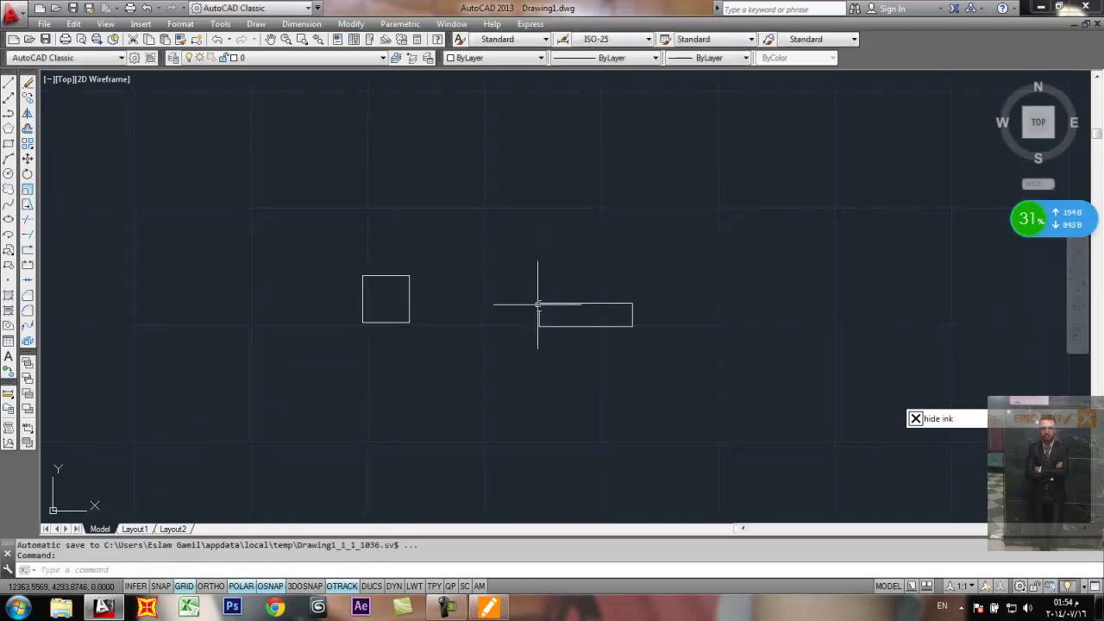
Step: Draw a rectangle to the right of the existing ones with the Dimensions option, length 100 and width 500, extending upward from its first corner
{"action": "scroll", "coordinate": [690, 316], "scroll_direction": "up", "scroll_amount": 4}
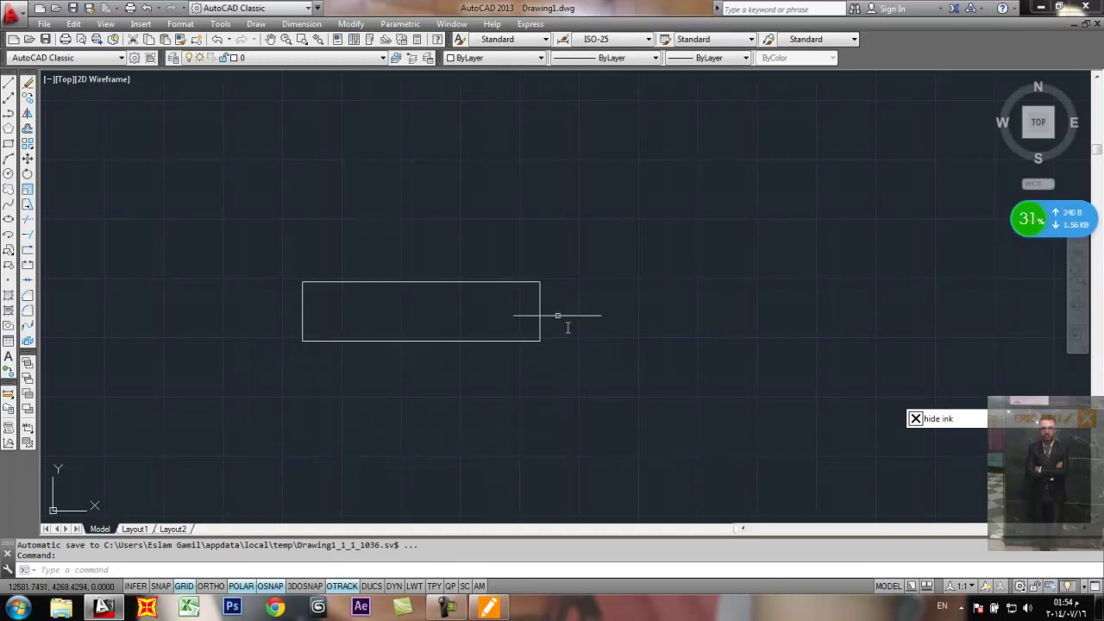
{"action": "scroll", "coordinate": [548, 325], "scroll_direction": "down", "scroll_amount": 4}
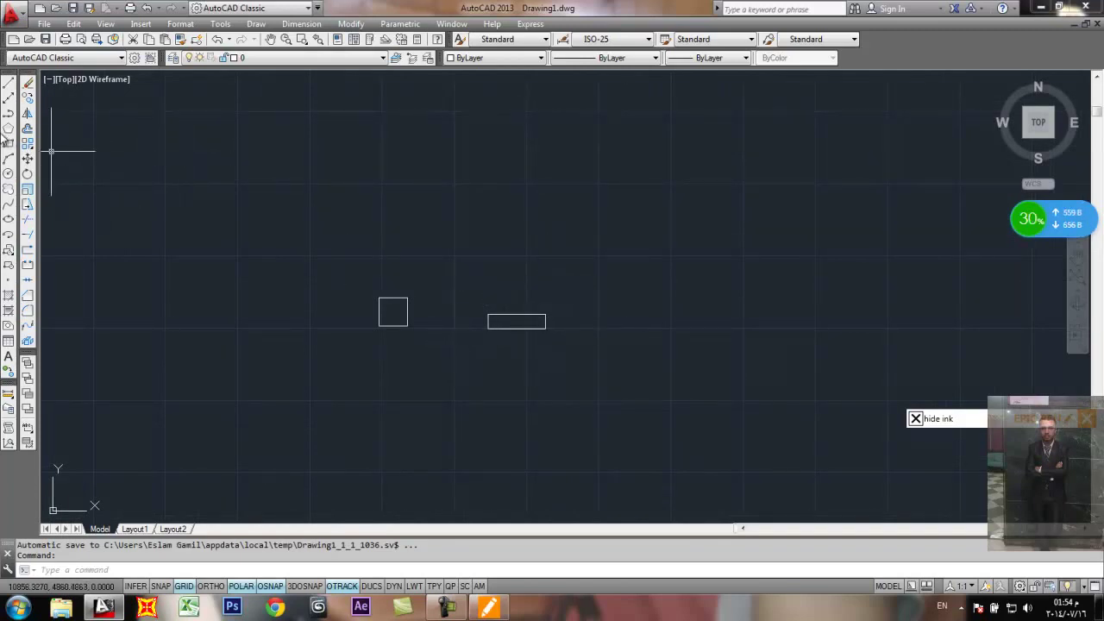
{"action": "left_click", "coordinate": [9, 143]}
{"action": "left_click", "coordinate": [628, 294]}
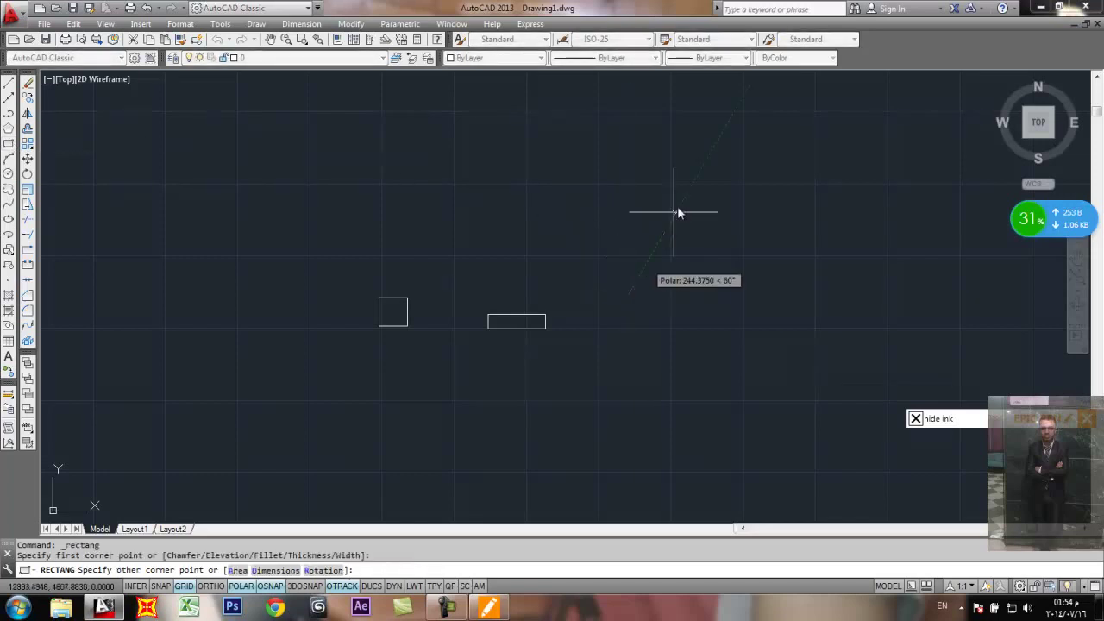
{"action": "left_click", "coordinate": [276, 570]}
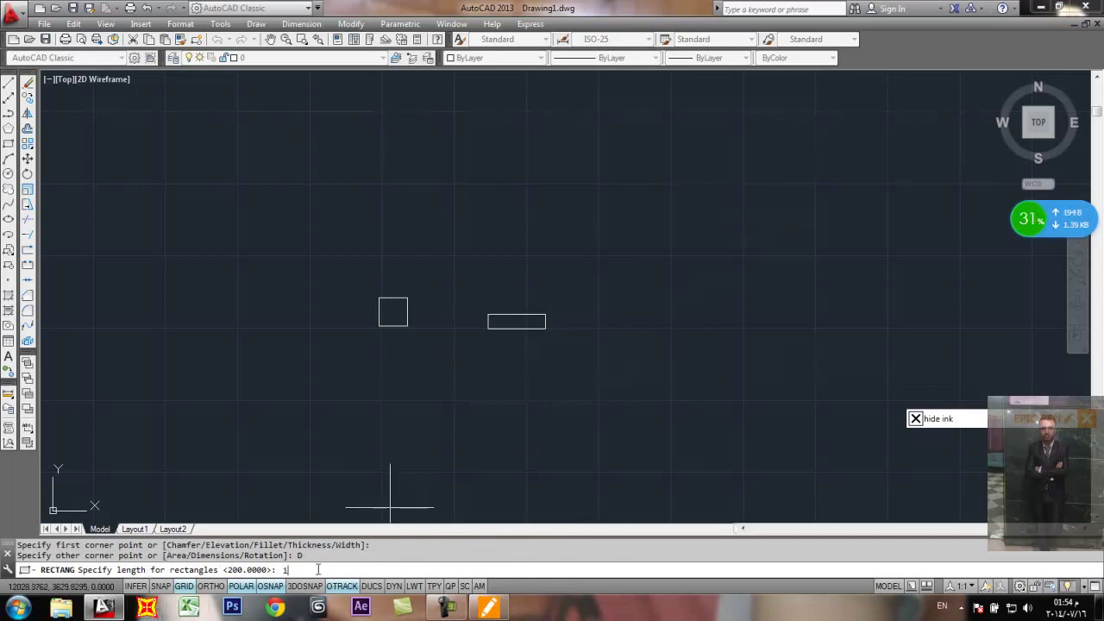
{"action": "type", "text": "100"}
{"action": "key", "text": "Return"}
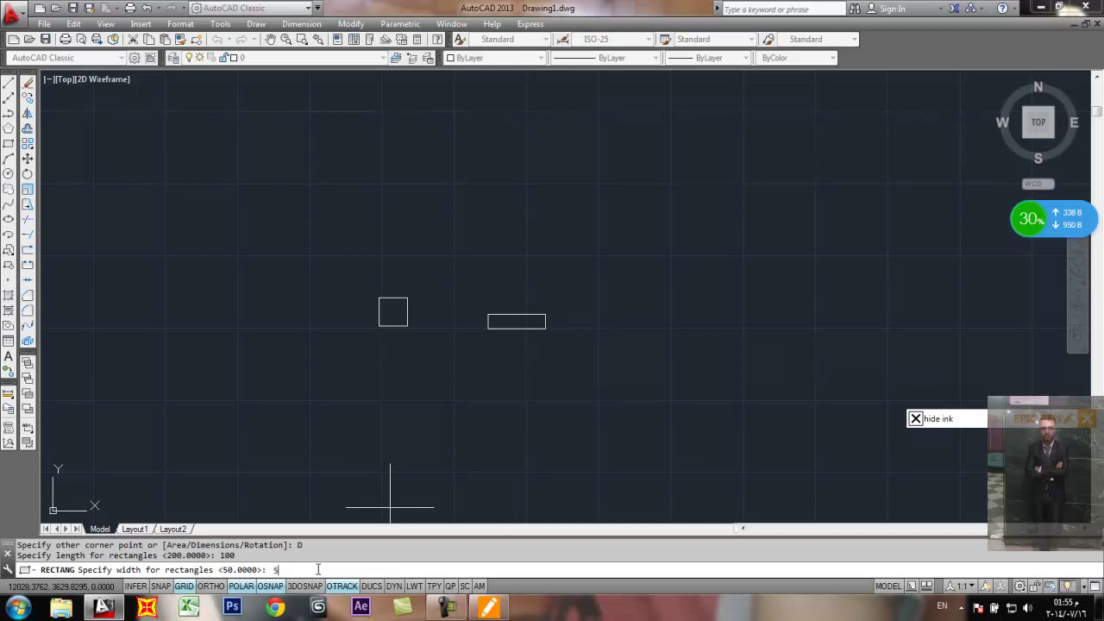
{"action": "key", "text": "Return"}
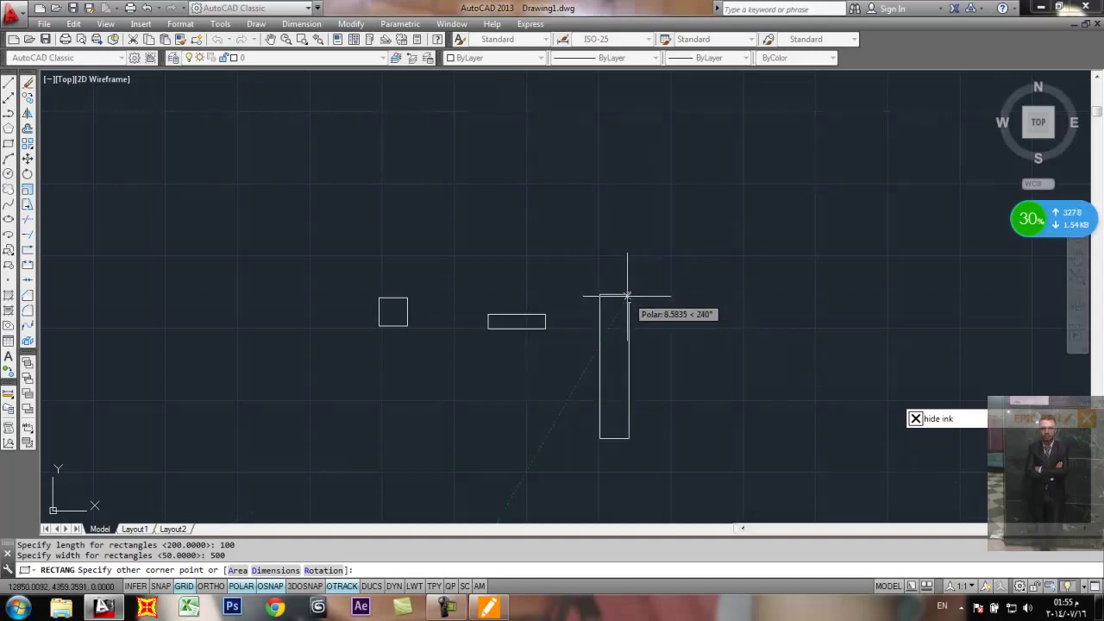
{"action": "left_click", "coordinate": [642, 295]}
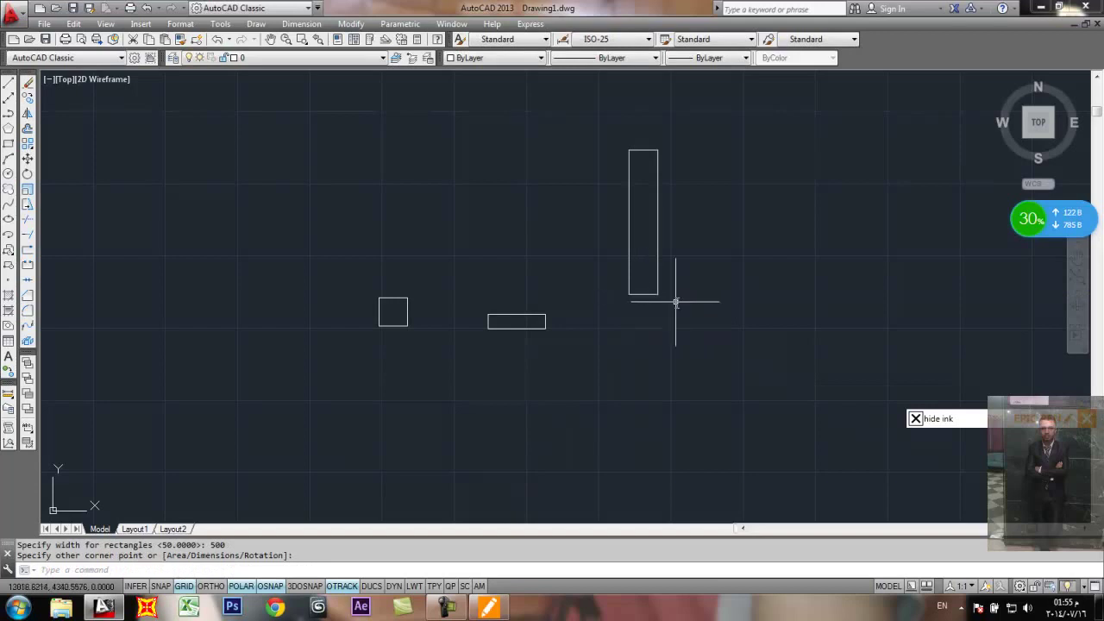
{"action": "scroll", "coordinate": [681, 296], "scroll_direction": "down", "scroll_amount": 3}
{"action": "middle_click_drag", "start_coordinate": [690, 291], "coordinate": [421, 259]}
{"action": "scroll", "coordinate": [381, 221], "scroll_direction": "up", "scroll_amount": 2}
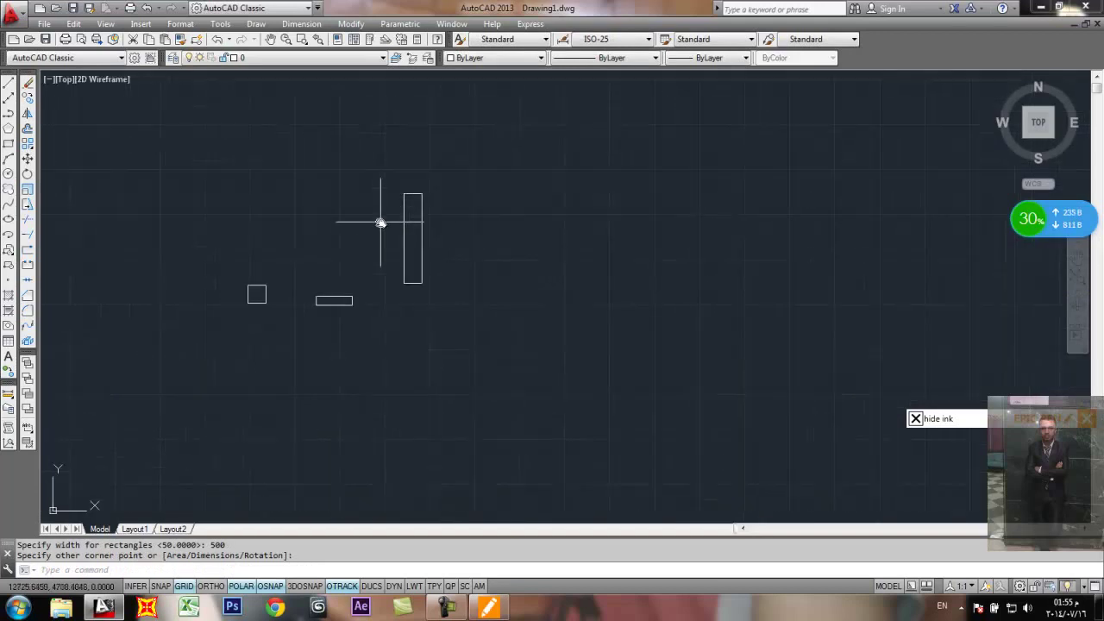
{"action": "scroll", "coordinate": [458, 248], "scroll_direction": "up", "scroll_amount": 2}
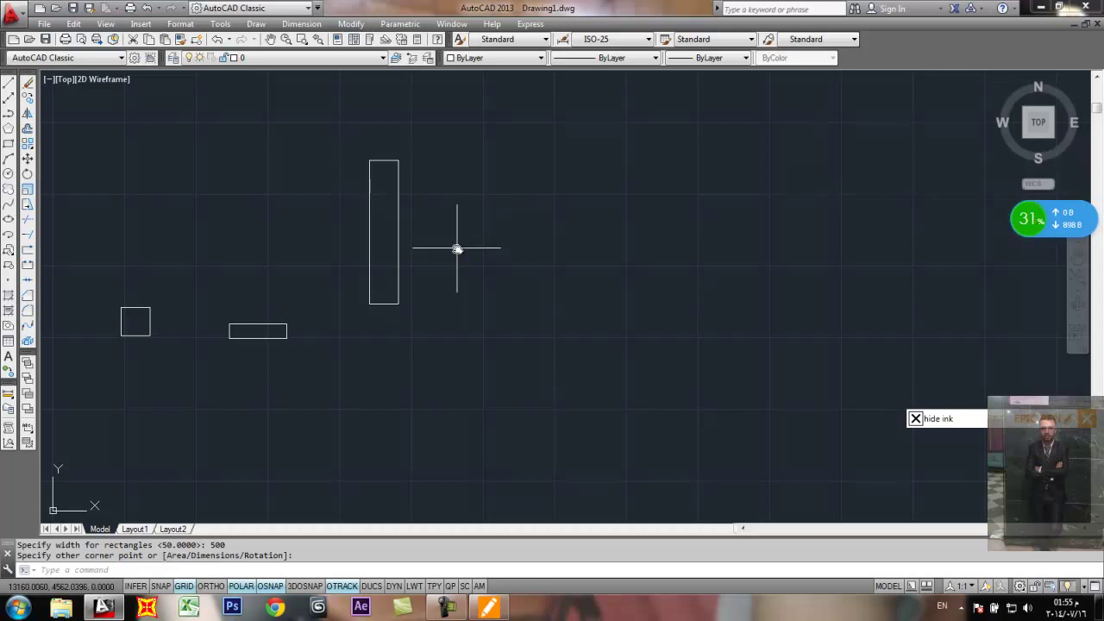
{"action": "left_click", "coordinate": [7, 144]}
{"action": "left_click", "coordinate": [594, 250]}
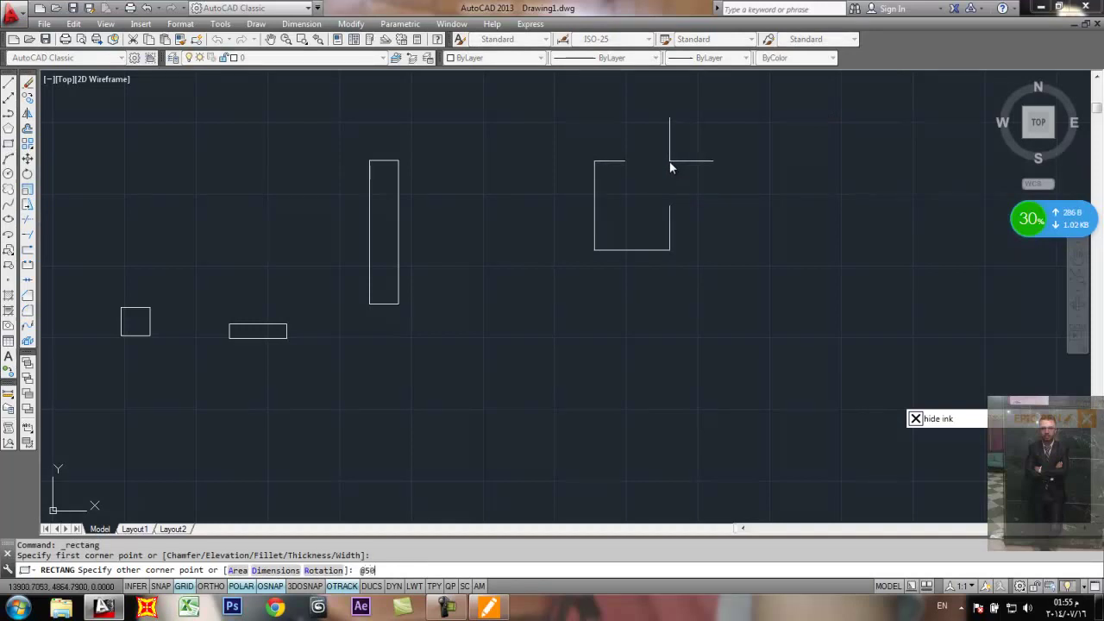
{"action": "key", "text": "Return"}
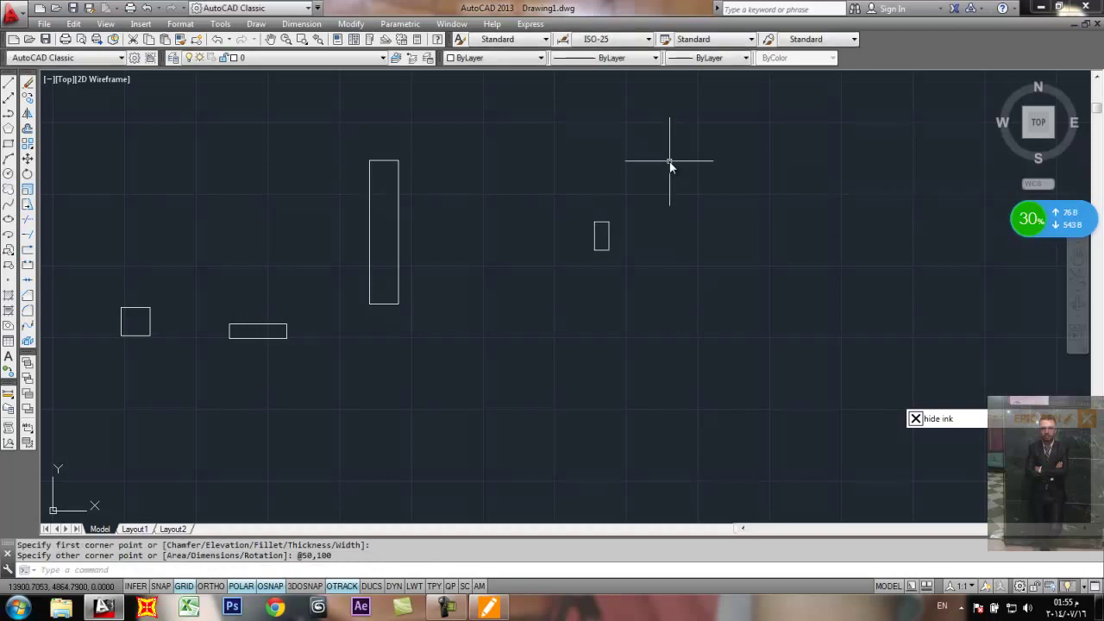
Step: Draw a rectangle from the small rectangle's lower-left corner to the relative point @-50,100
{"action": "scroll", "coordinate": [630, 226], "scroll_direction": "up", "scroll_amount": 5}
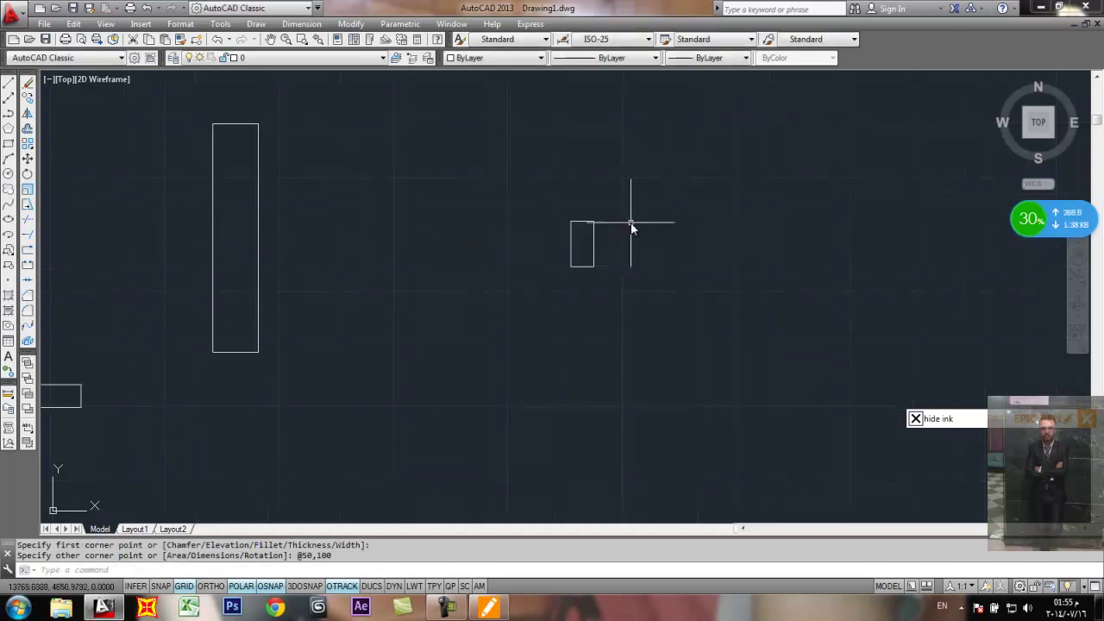
{"action": "left_click", "coordinate": [8, 144]}
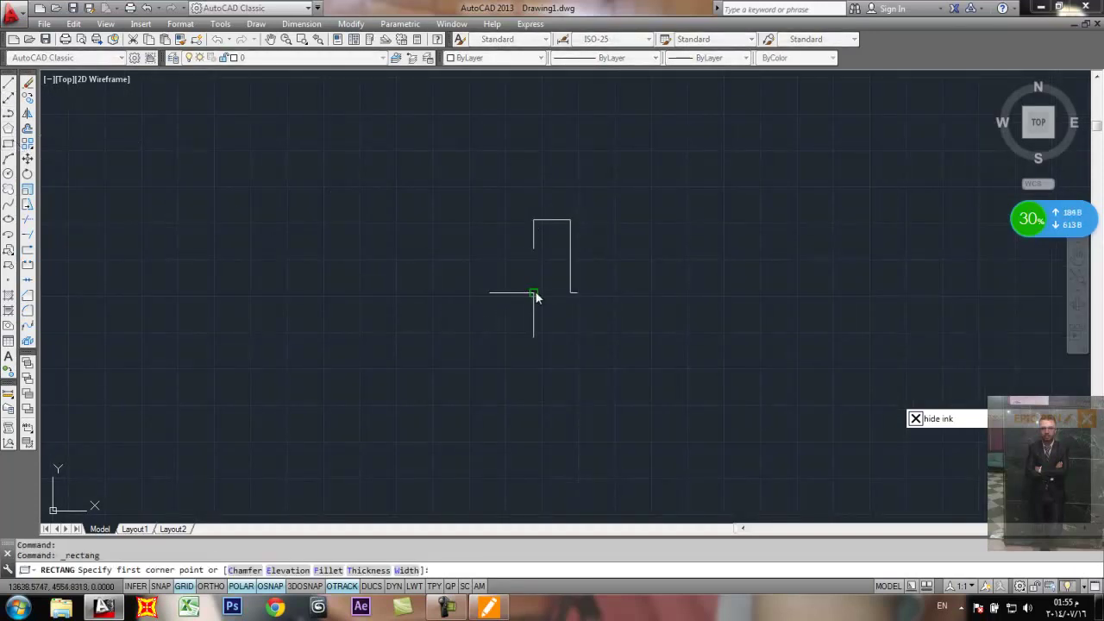
{"action": "left_click", "coordinate": [535, 408]}
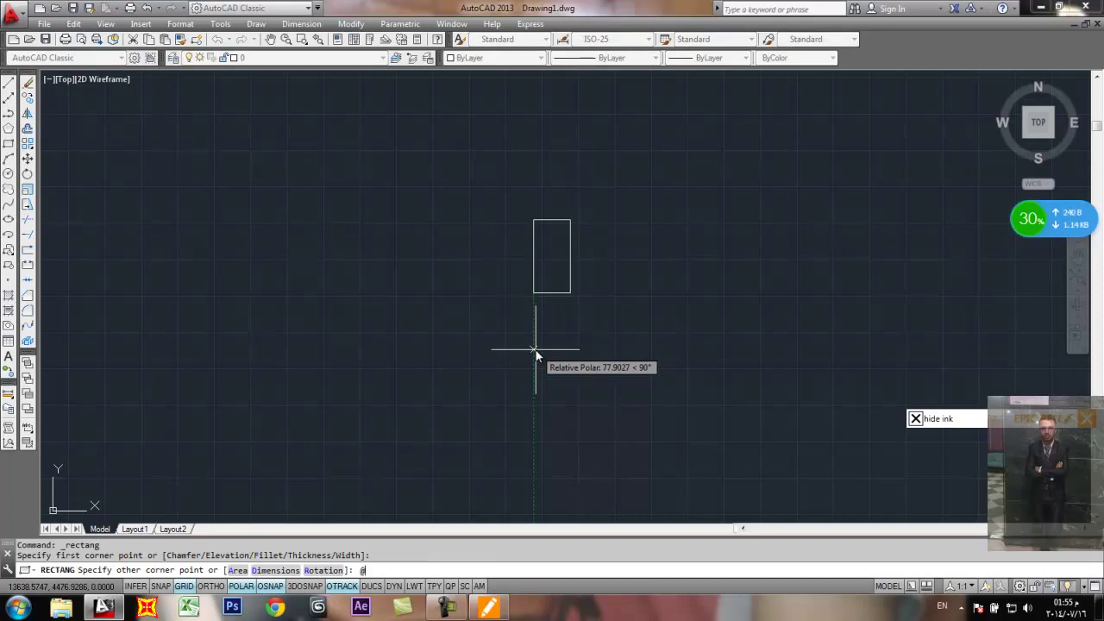
{"action": "type", "text": "@-50,100"}
{"action": "key", "text": "Return"}
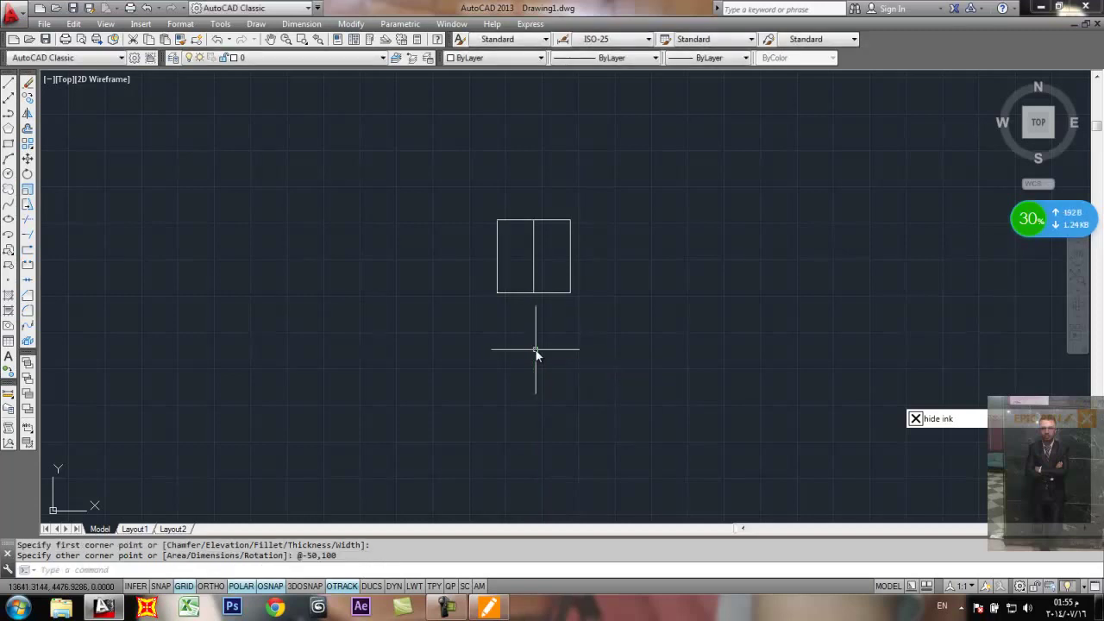
Step: Draw a third rectangle from the lower corner shared by the two small rectangles to @-50,-100
{"action": "left_click", "coordinate": [7, 142]}
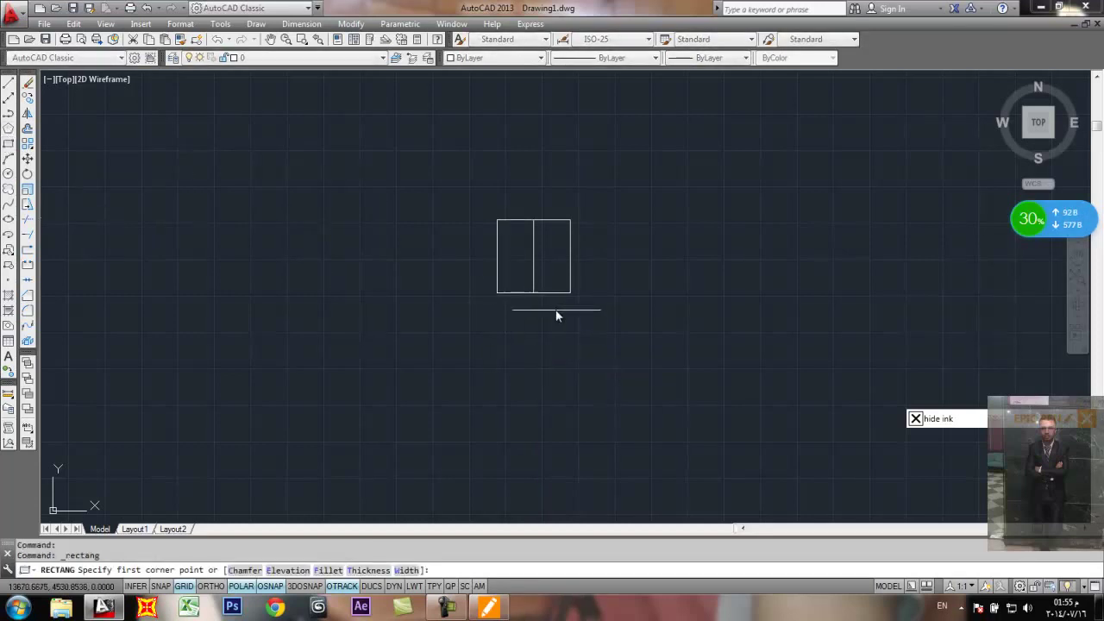
{"action": "left_click", "coordinate": [532, 293]}
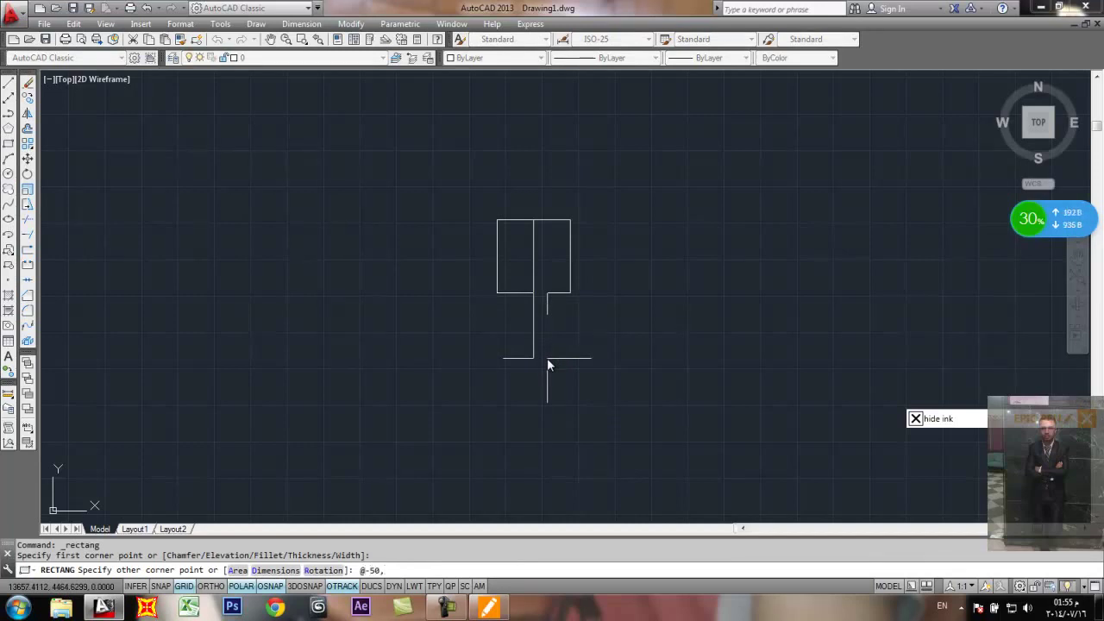
{"action": "type", "text": "@-50,-100"}
{"action": "key", "text": "Return"}
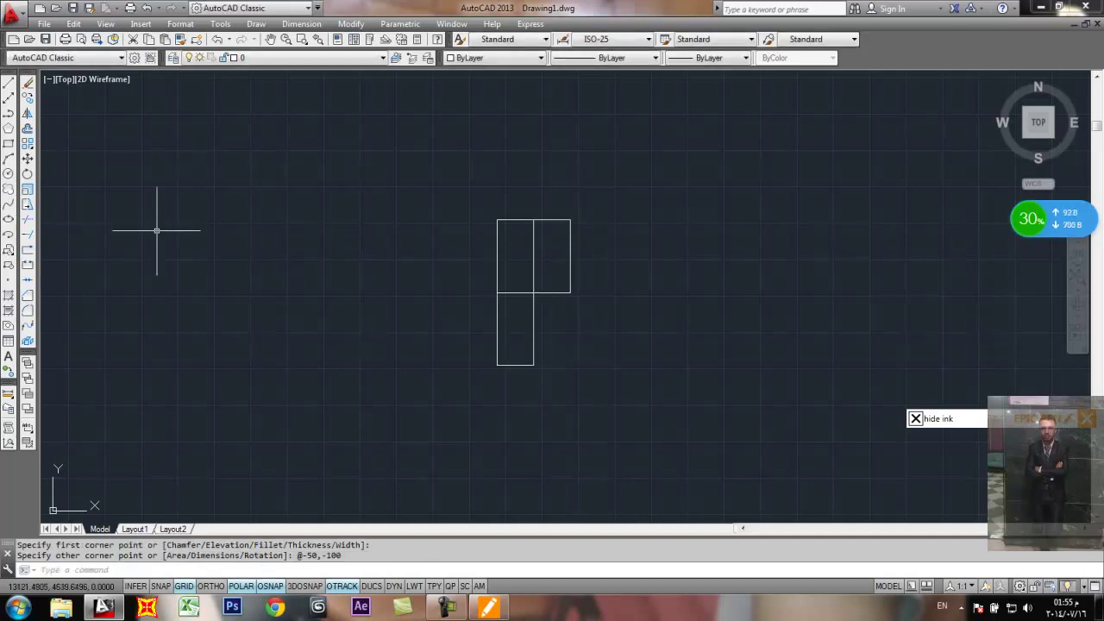
{"action": "left_click", "coordinate": [8, 142]}
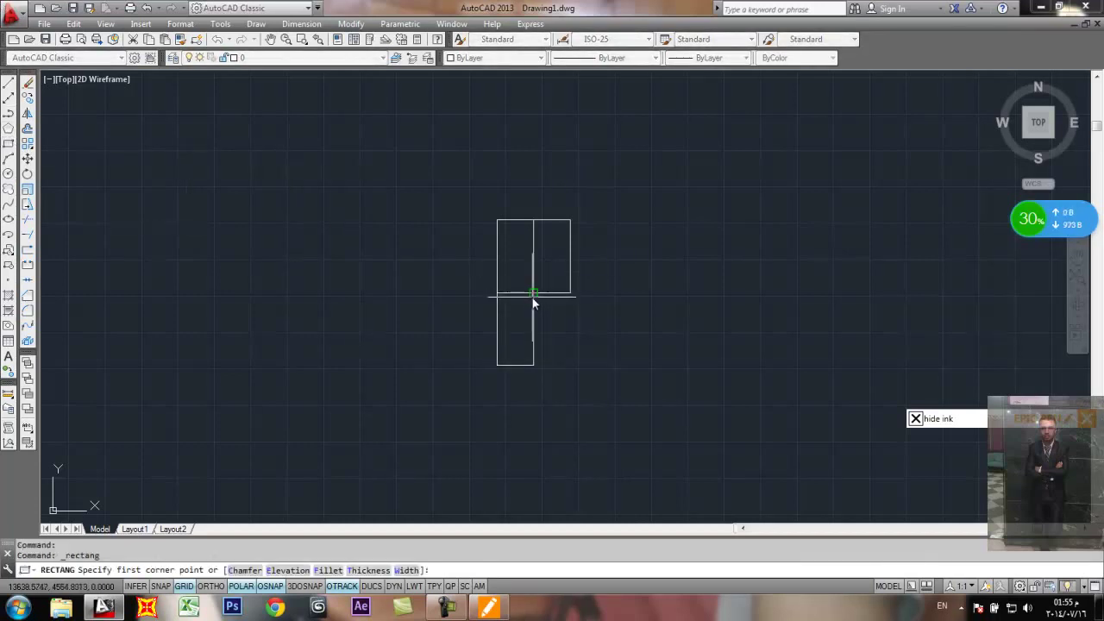
{"action": "left_click", "coordinate": [534, 293]}
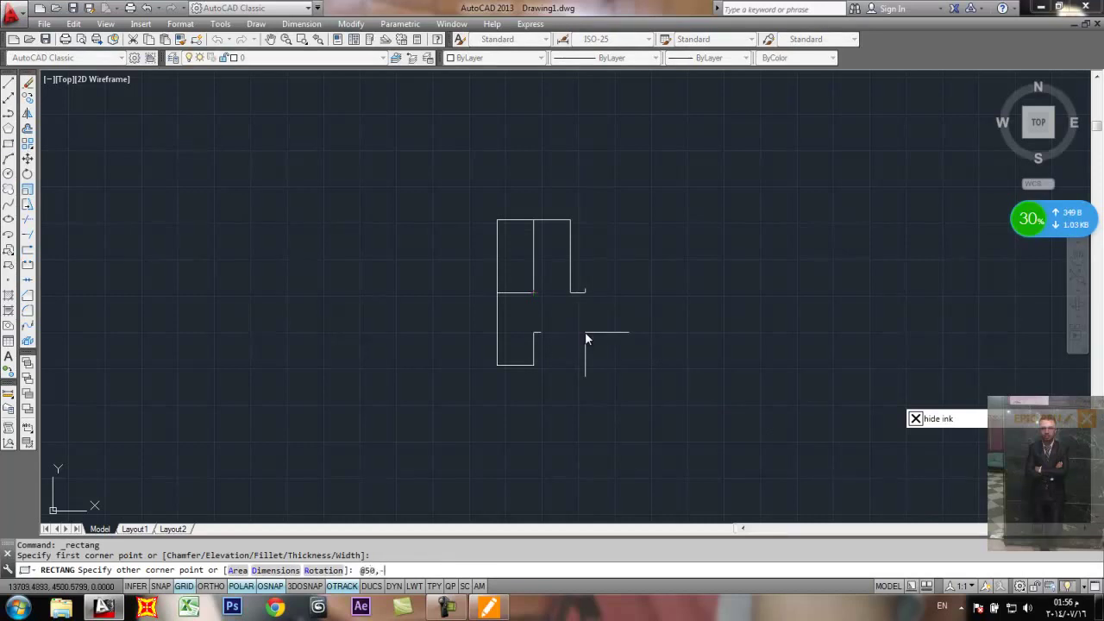
{"action": "type", "text": "@50,-100"}
{"action": "key", "text": "Return"}
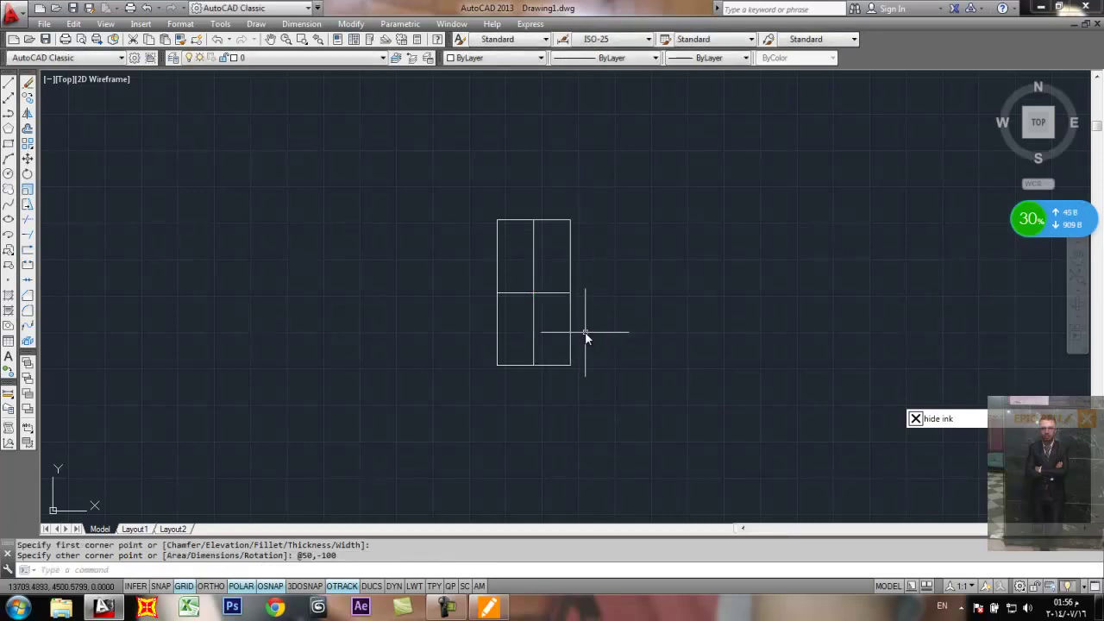
Step: Mark the shared corner and each of the four rectangles in red ink, sketch a curved counterclockwise arrow beside them, and clear the ink
{"action": "scroll", "coordinate": [561, 320], "scroll_direction": "down", "scroll_amount": 5}
{"action": "middle_click_drag", "start_coordinate": [538, 303], "coordinate": [432, 291]}
{"action": "scroll", "coordinate": [439, 319], "scroll_direction": "up", "scroll_amount": 7}
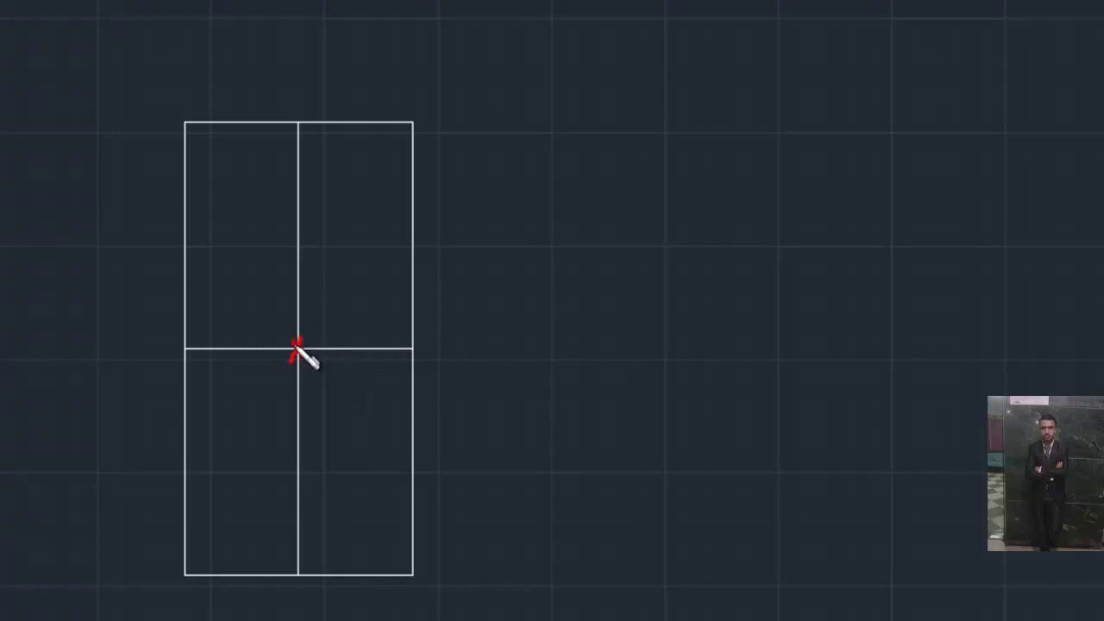
{"action": "left_click_drag", "start_coordinate": [309, 357], "coordinate": [281, 347]}
{"action": "left_click_drag", "start_coordinate": [351, 192], "coordinate": [340, 207]}
{"action": "left_click_drag", "start_coordinate": [266, 232], "coordinate": [250, 254]}
{"action": "left_click_drag", "start_coordinate": [259, 401], "coordinate": [257, 437]}
{"action": "left_click_drag", "start_coordinate": [353, 405], "coordinate": [349, 436]}
{"action": "mouse_move", "coordinate": [584, 371]}
{"action": "left_mouse_down"}
{"action": "mouse_move", "coordinate": [590, 147]}
{"action": "mouse_move", "coordinate": [449, 40]}
{"action": "mouse_move", "coordinate": [362, 29]}
{"action": "mouse_move", "coordinate": [396, 14]}
{"action": "mouse_move", "coordinate": [346, 37]}
{"action": "mouse_move", "coordinate": [389, 54]}
{"action": "left_mouse_up"}
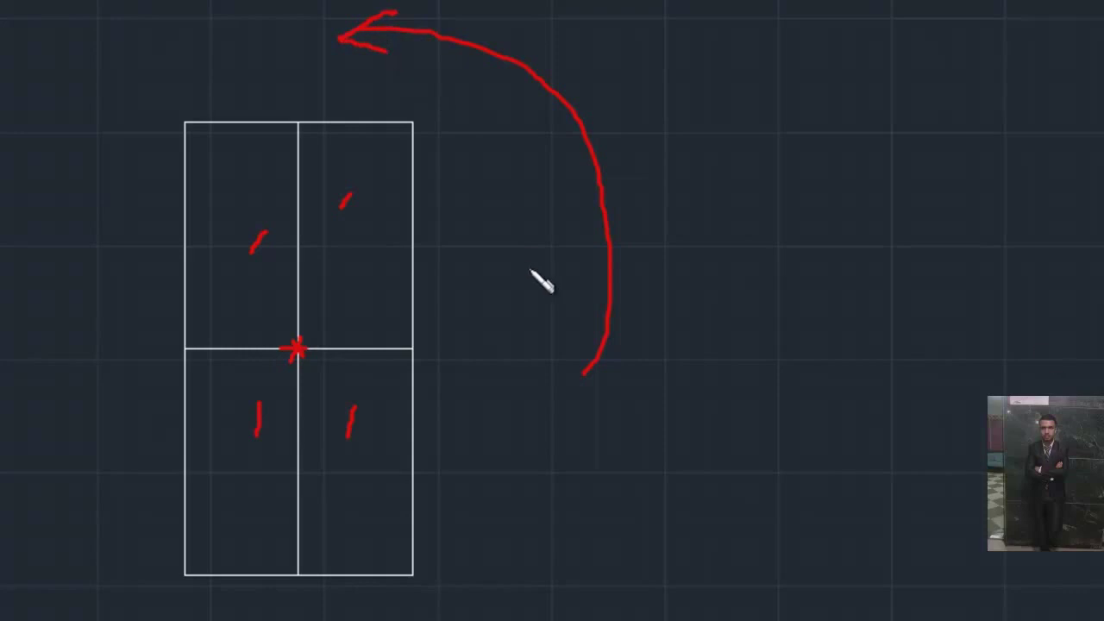
{"action": "key", "text": "Escape"}
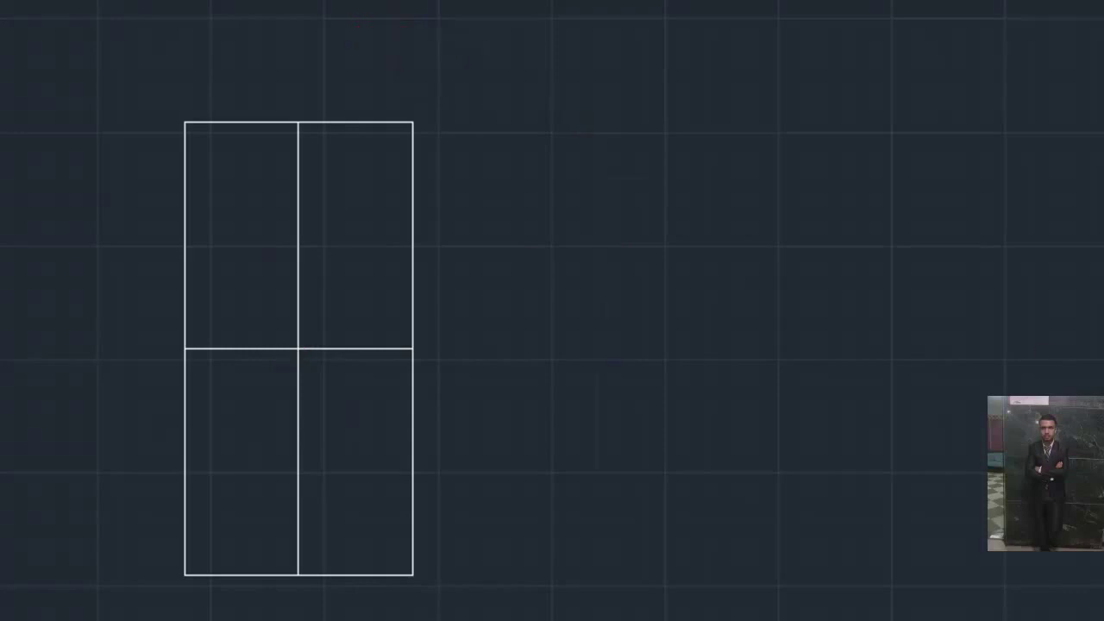
{"action": "scroll", "coordinate": [673, 294], "scroll_direction": "down", "scroll_amount": 3}
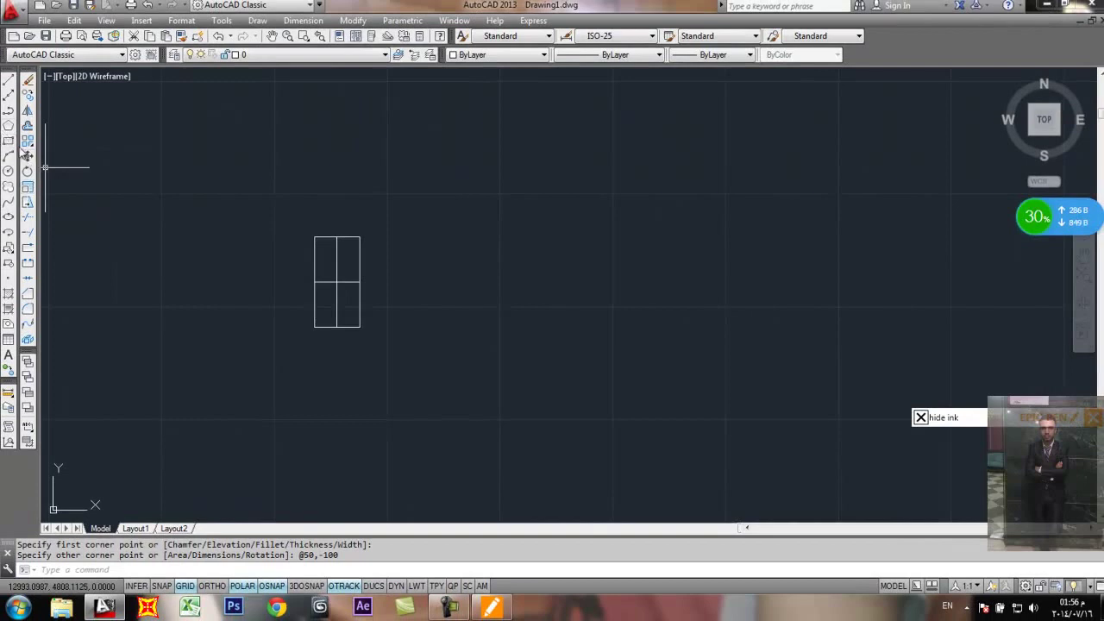
{"action": "left_click", "coordinate": [8, 140]}
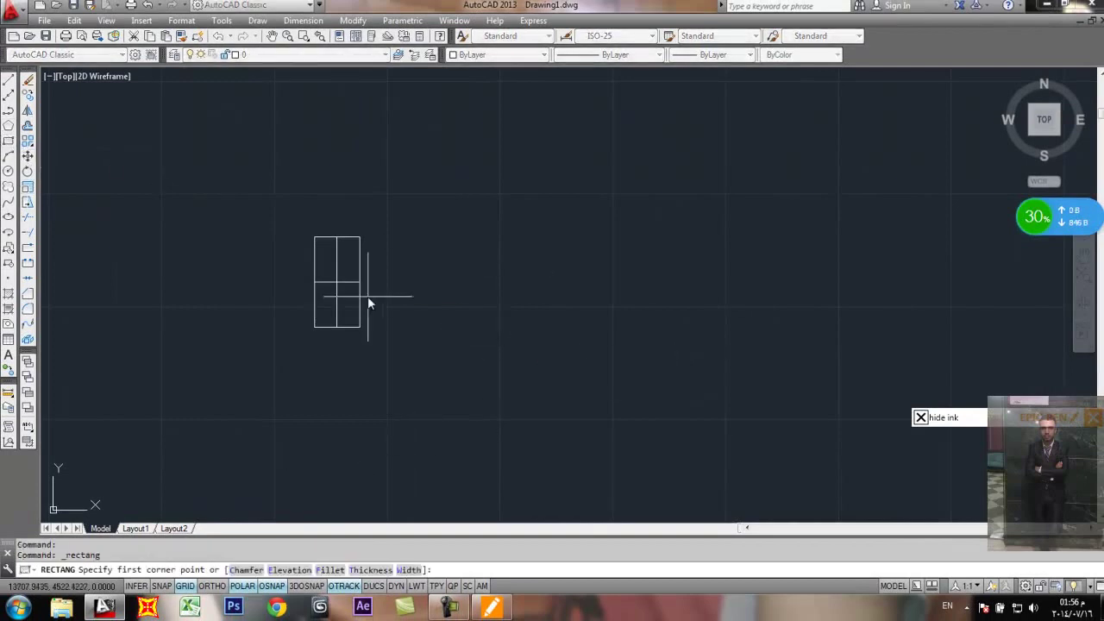
{"action": "left_click", "coordinate": [532, 285]}
{"action": "type", "text": "d"}
{"action": "key", "text": "Return"}
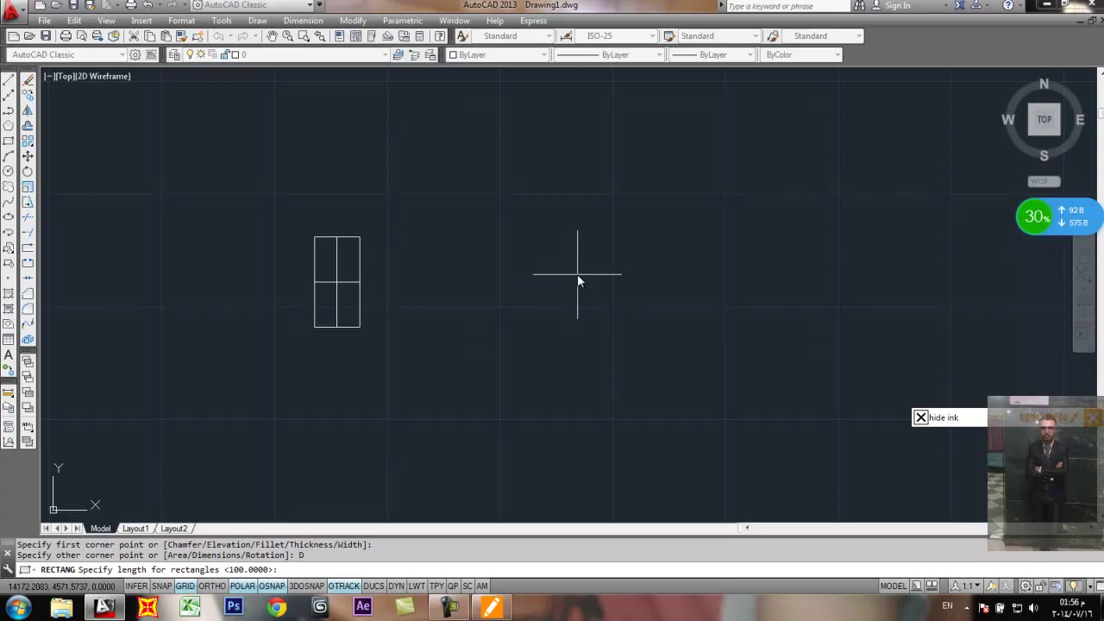
{"action": "key", "text": "Return"}
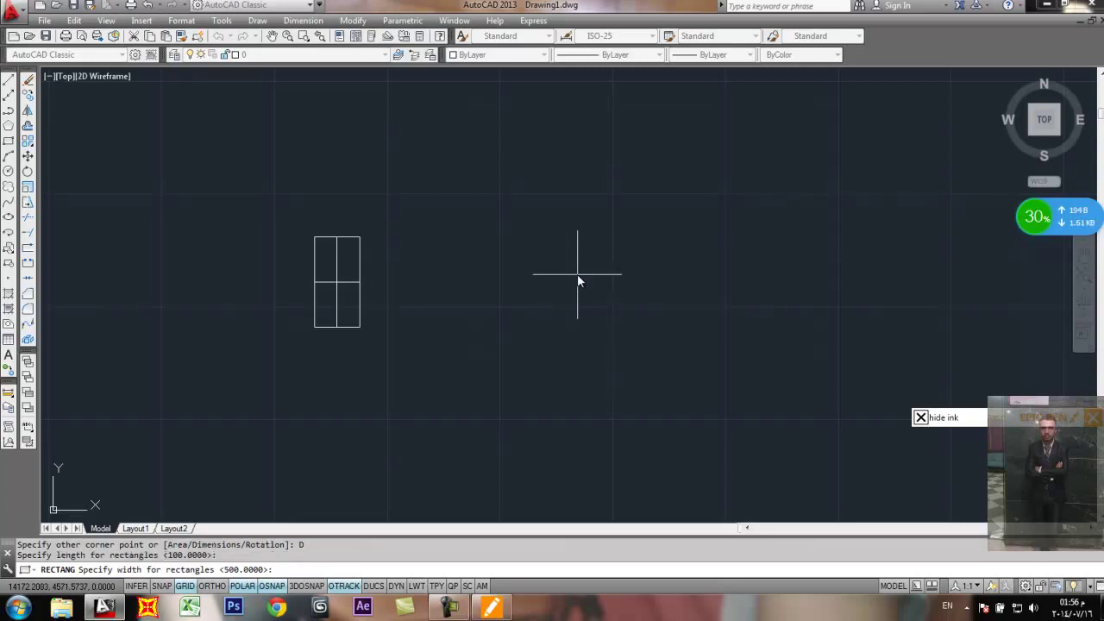
{"action": "type", "text": "50"}
{"action": "key", "text": "Return"}
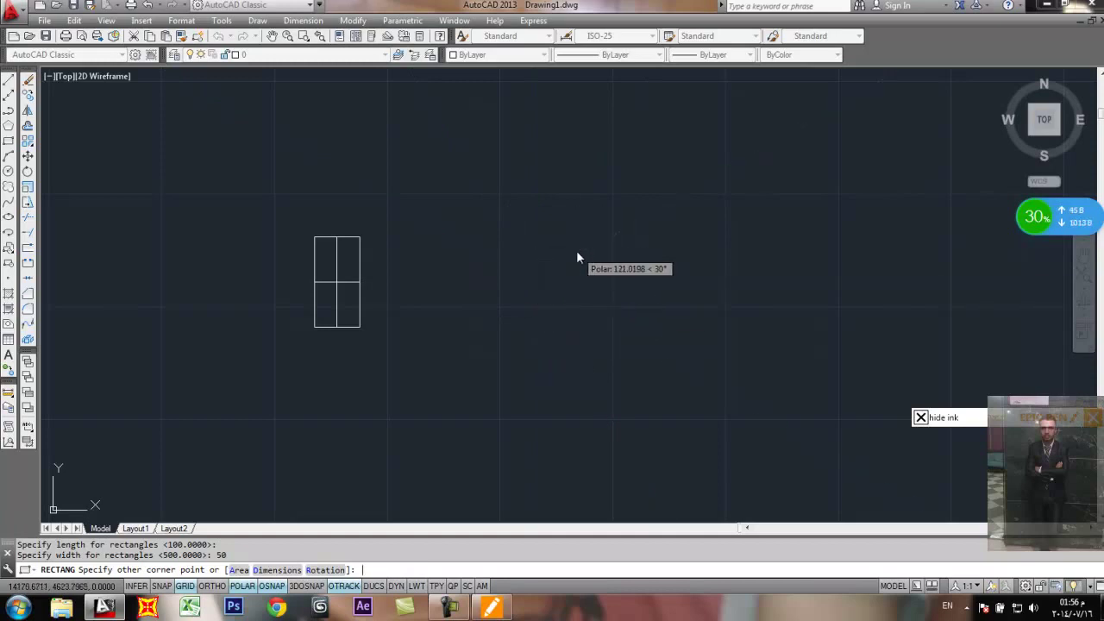
{"action": "key", "text": "Escape"}
Step: Draw a rectangle to the right of the four-rectangle group with the Dimensions option, length 50 and width 100, placed up and right of its first corner
{"action": "left_click", "coordinate": [8, 140]}
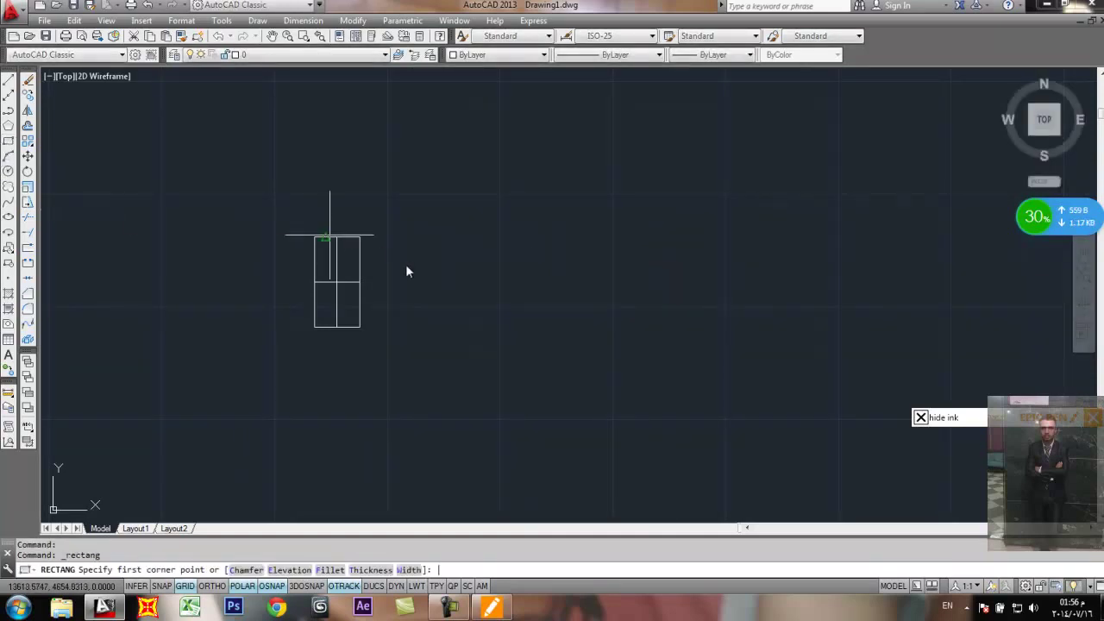
{"action": "left_click", "coordinate": [498, 283]}
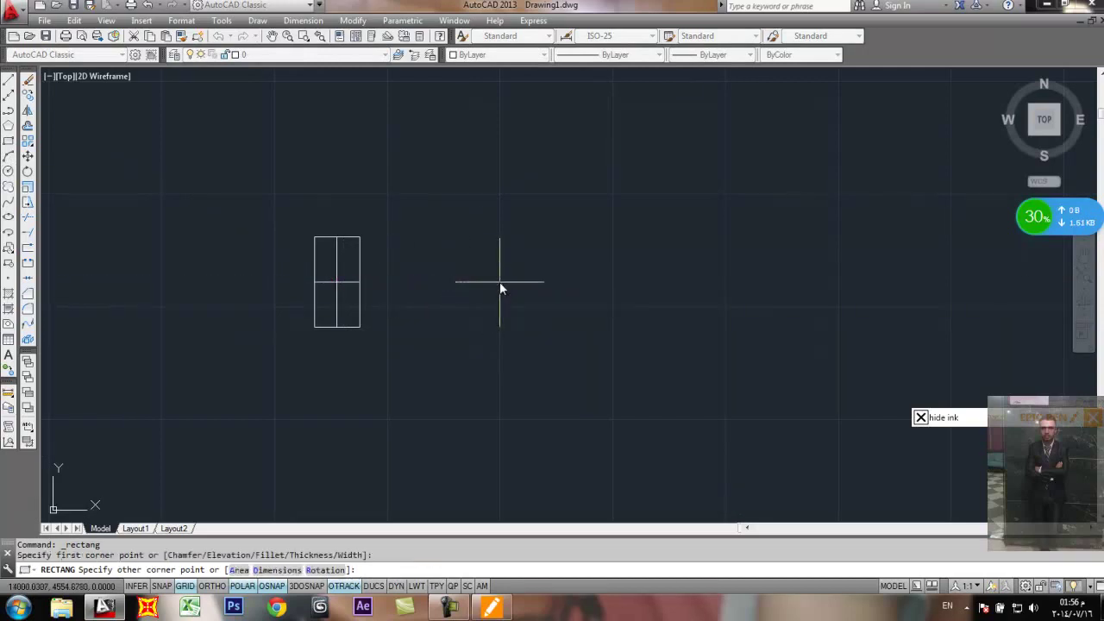
{"action": "left_click", "coordinate": [269, 570]}
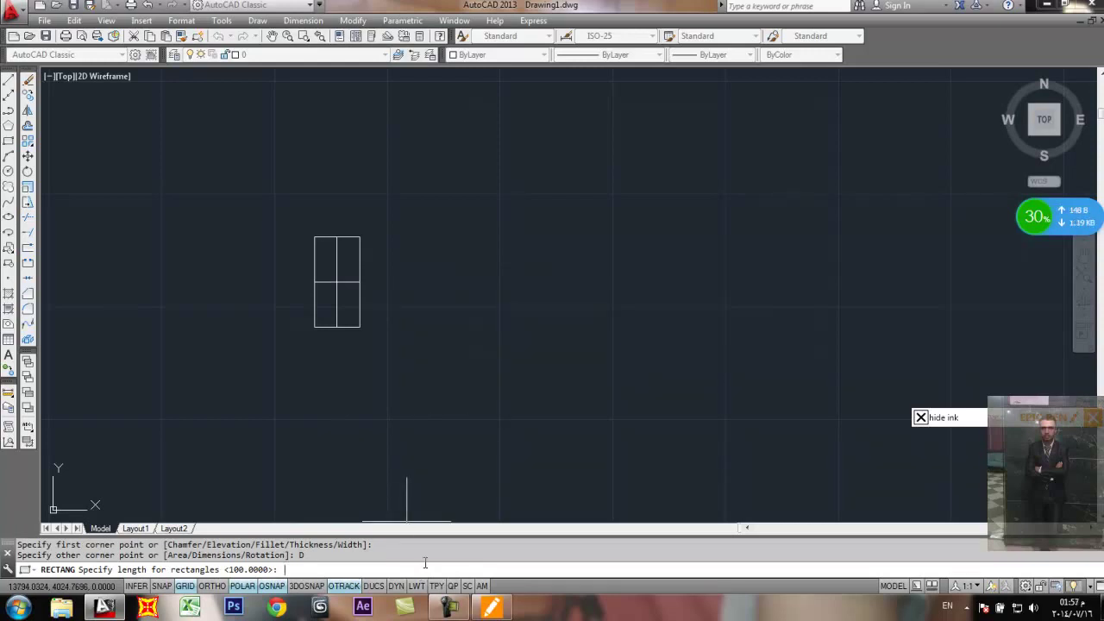
{"action": "type", "text": "50"}
{"action": "key", "text": "Return"}
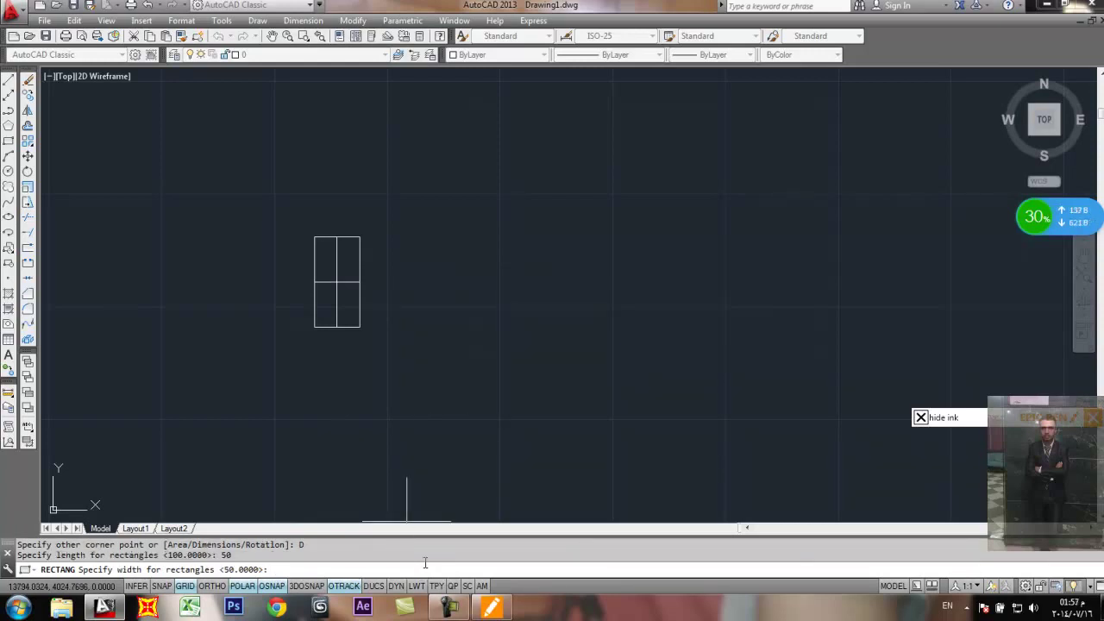
{"action": "type", "text": "100"}
{"action": "key", "text": "Return"}
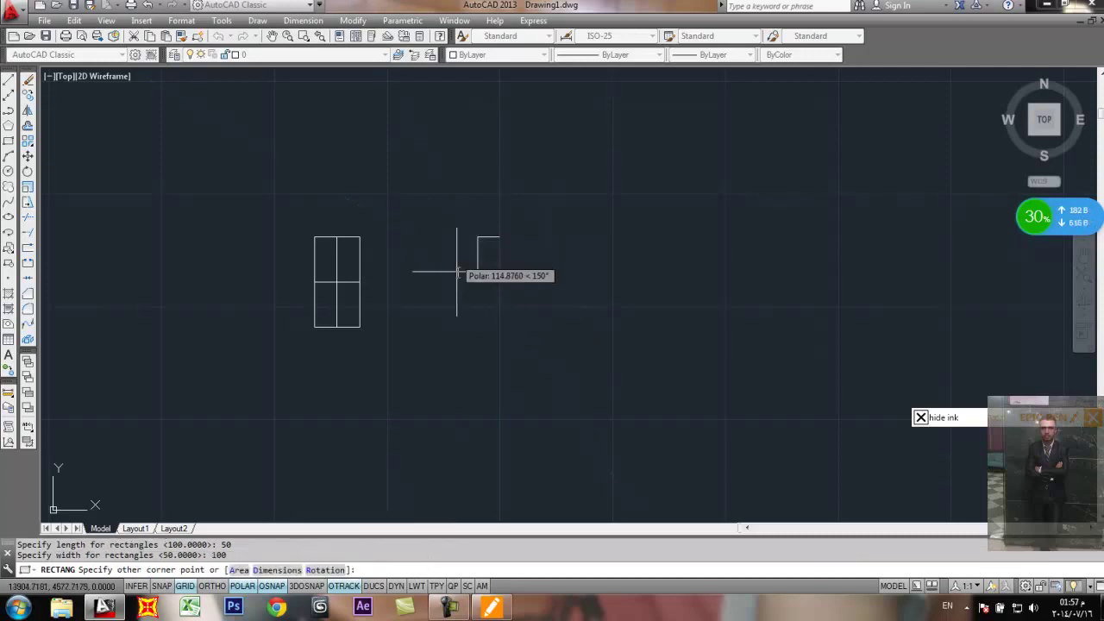
{"action": "left_click", "coordinate": [579, 242]}
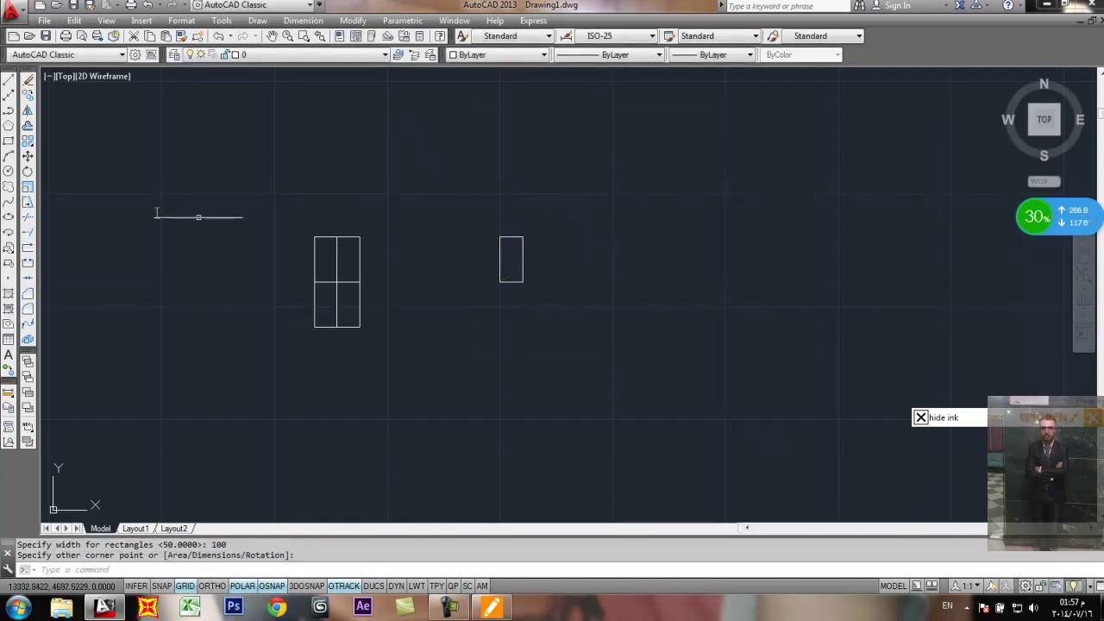
Step: Draw a rectangle with the Dimensions option, length 50 and width 100, from the single rectangle's lower-left corner, placed up and left
{"action": "left_click", "coordinate": [8, 141]}
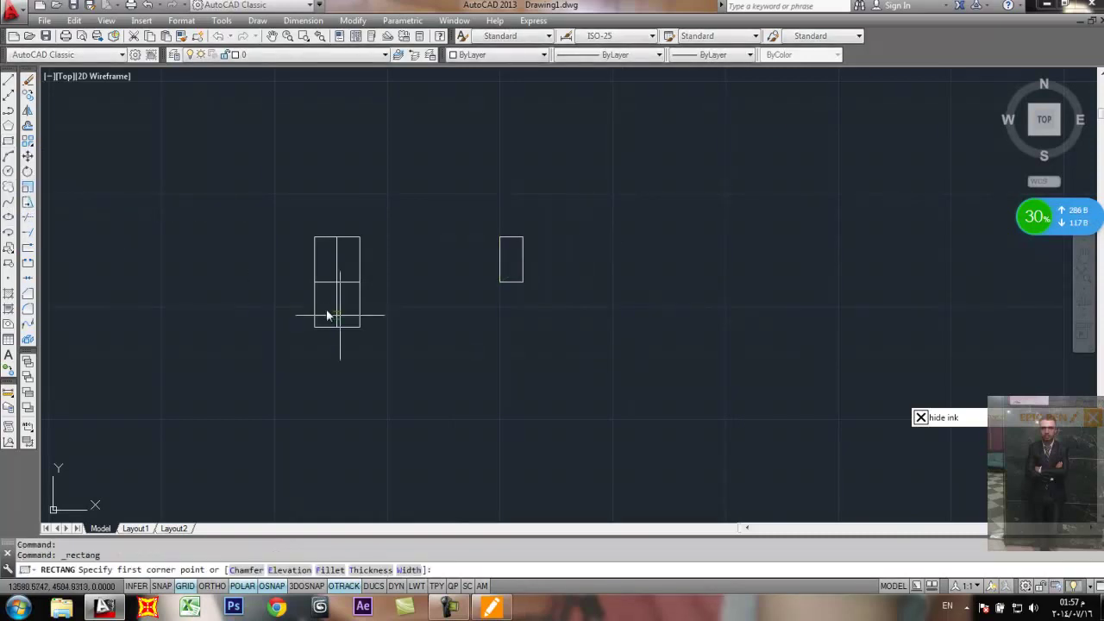
{"action": "left_click", "coordinate": [499, 281]}
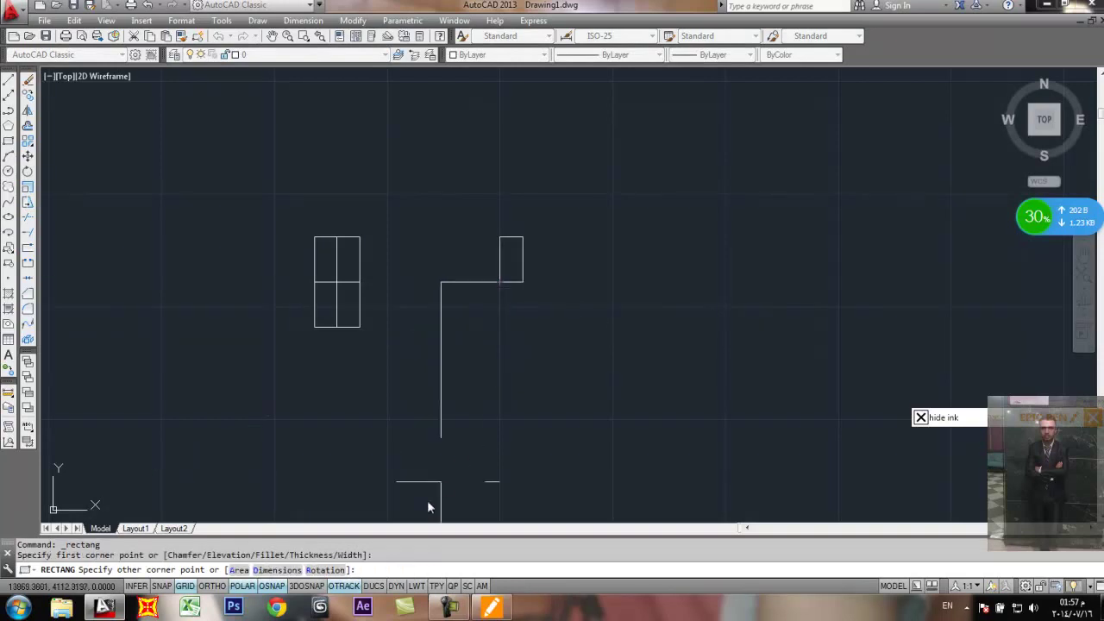
{"action": "type", "text": "D"}
{"action": "key", "text": "Return"}
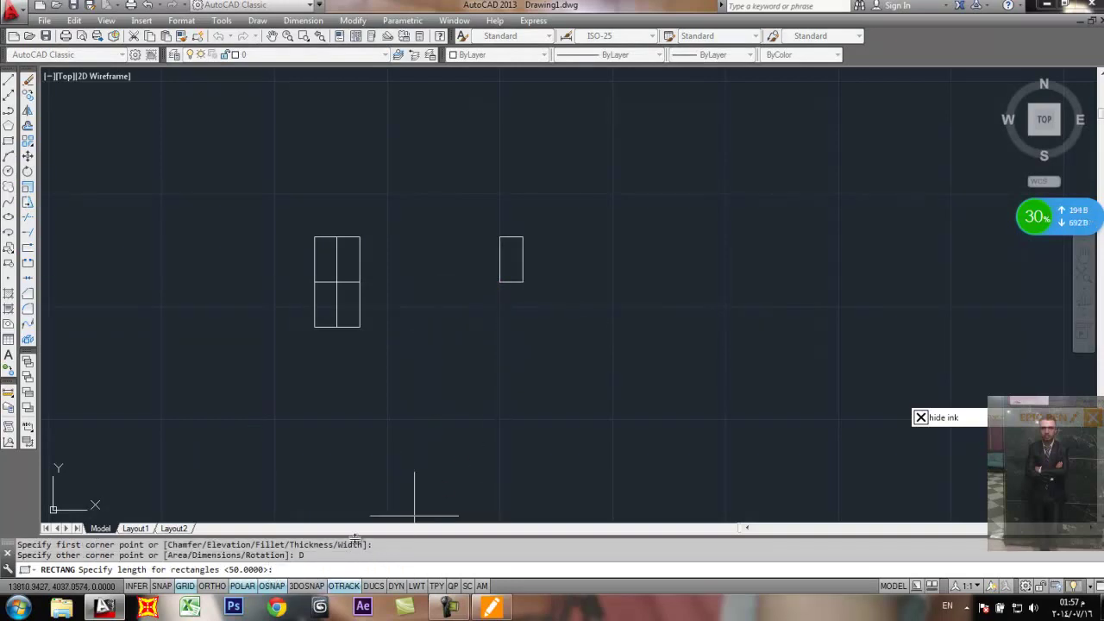
{"action": "key", "text": "Return"}
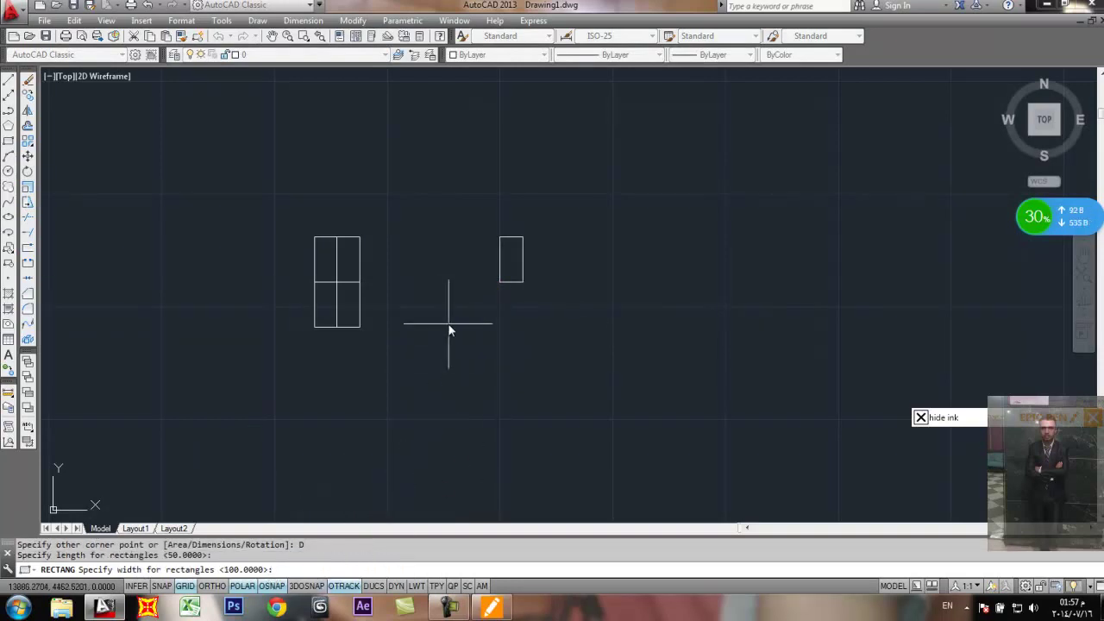
{"action": "key", "text": "Return"}
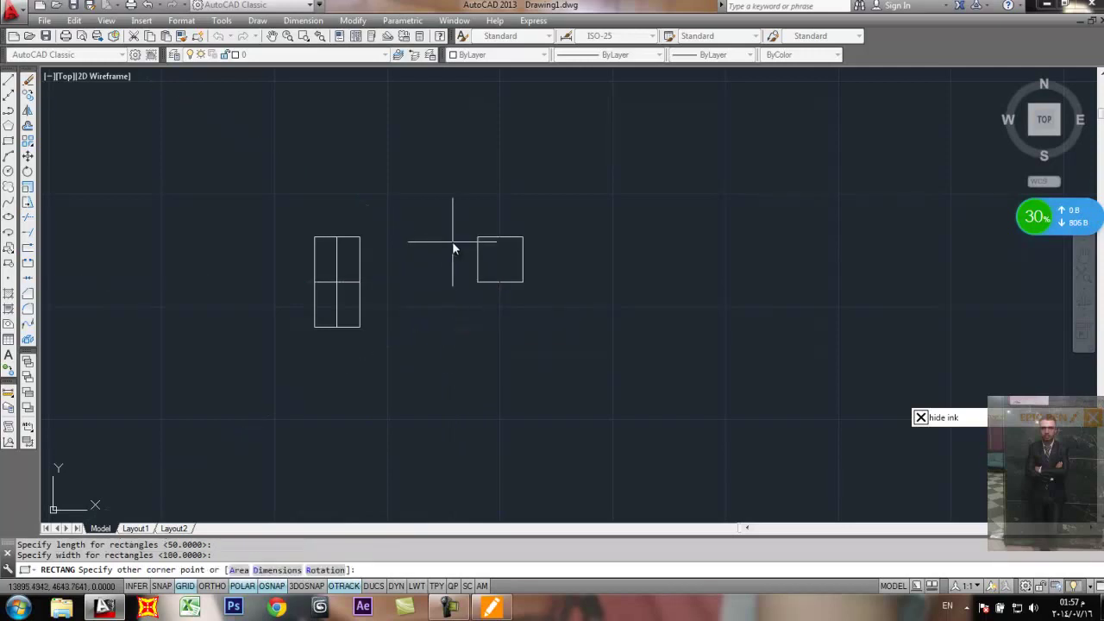
{"action": "left_click", "coordinate": [458, 256]}
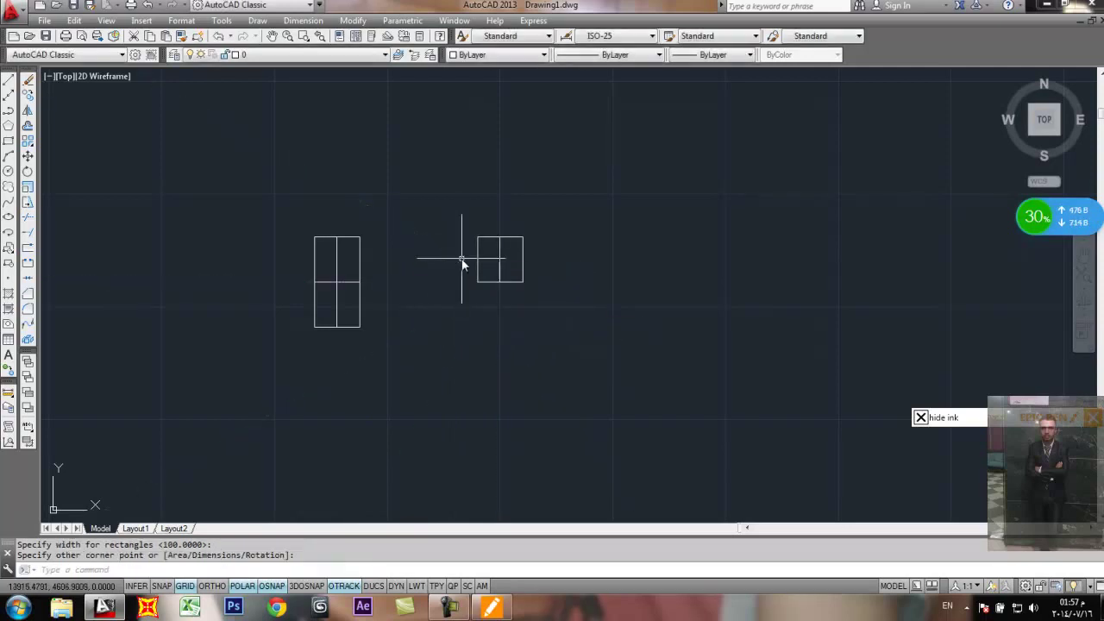
Step: Draw a rectangle rotated 45 degrees with the Rotation option, in the empty area right of the existing small rectangles
{"action": "scroll", "coordinate": [537, 307], "scroll_direction": "down", "scroll_amount": 8}
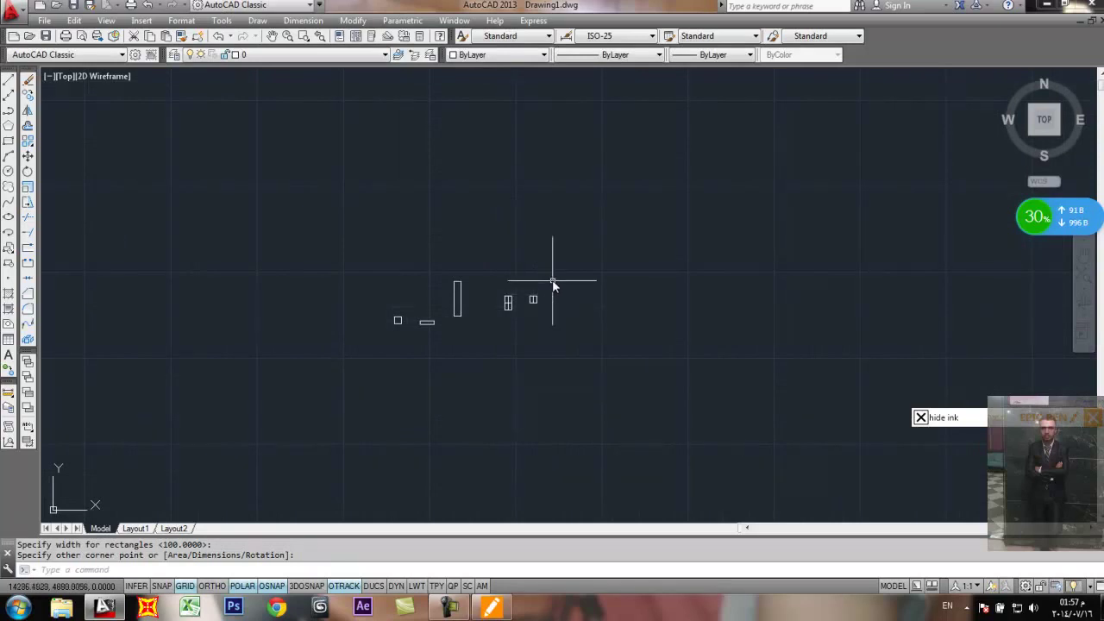
{"action": "scroll", "coordinate": [552, 288], "scroll_direction": "up", "scroll_amount": 2}
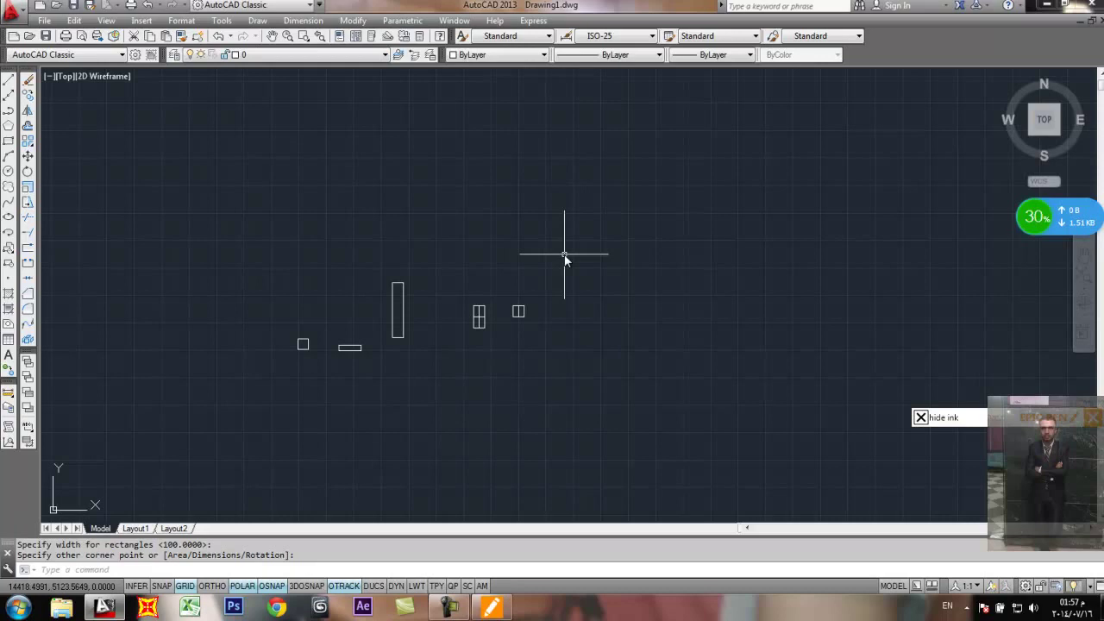
{"action": "left_click", "coordinate": [8, 141]}
{"action": "left_click", "coordinate": [622, 351]}
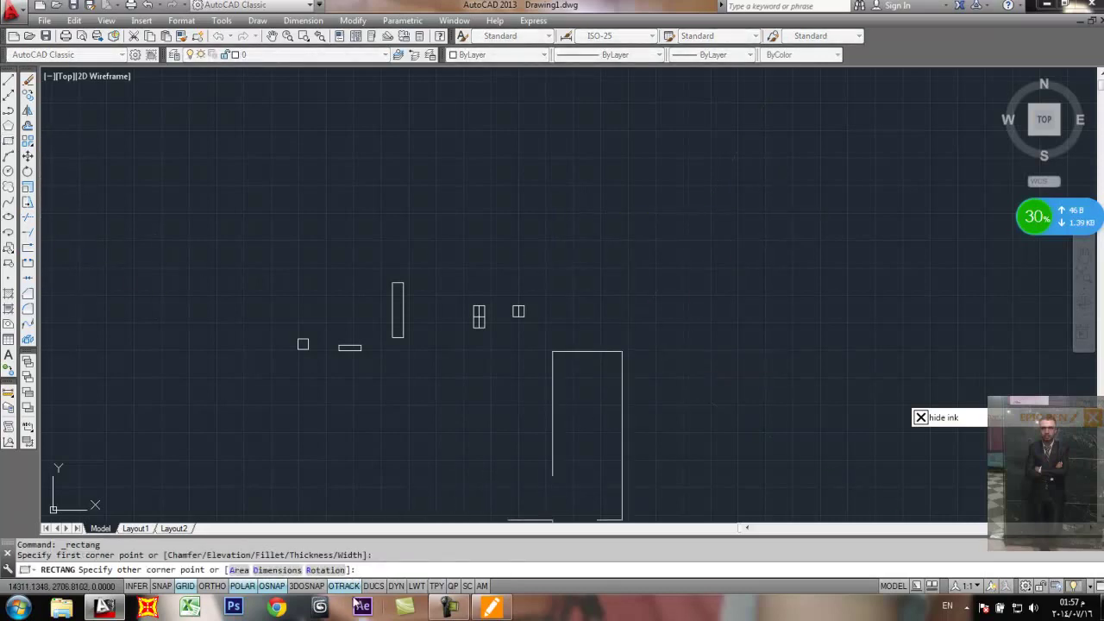
{"action": "left_click", "coordinate": [324, 572]}
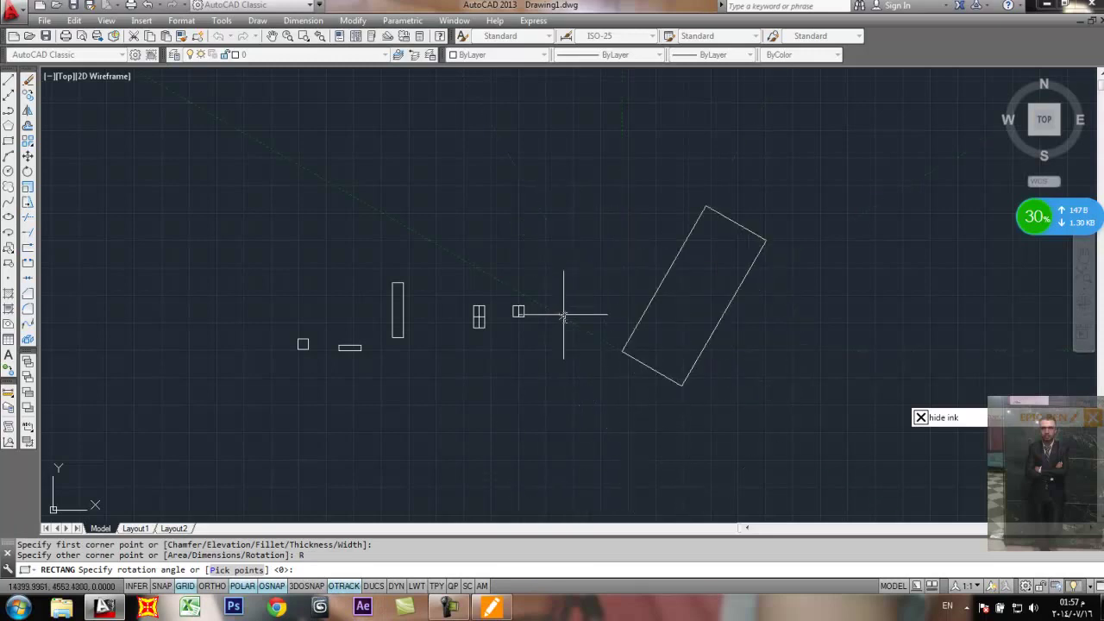
{"action": "type", "text": "45"}
{"action": "key", "text": "Return"}
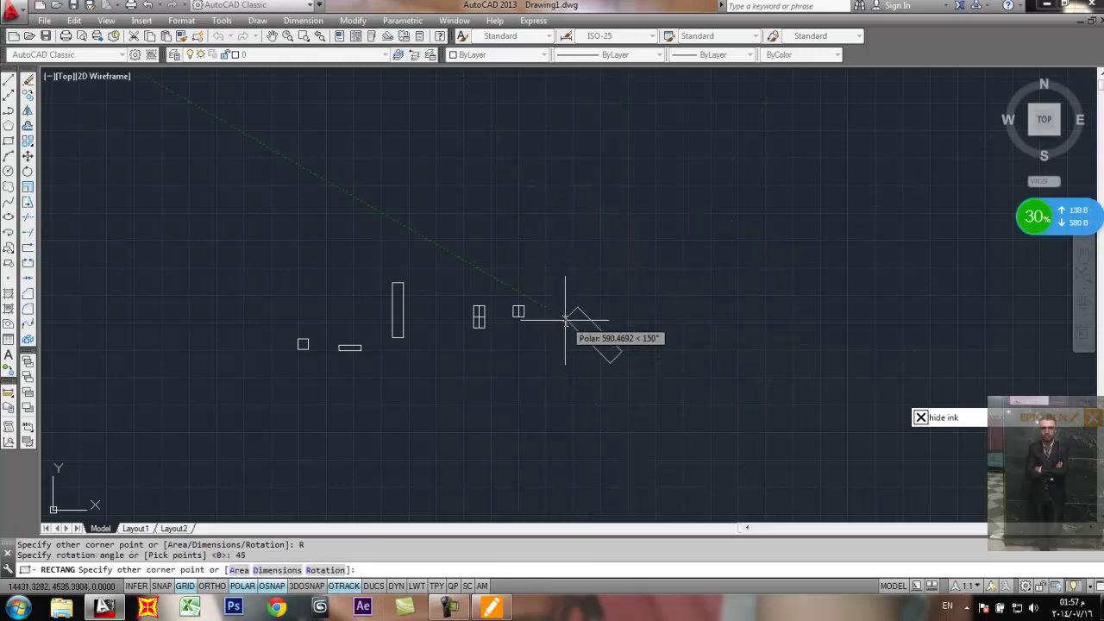
{"action": "left_click", "coordinate": [643, 300]}
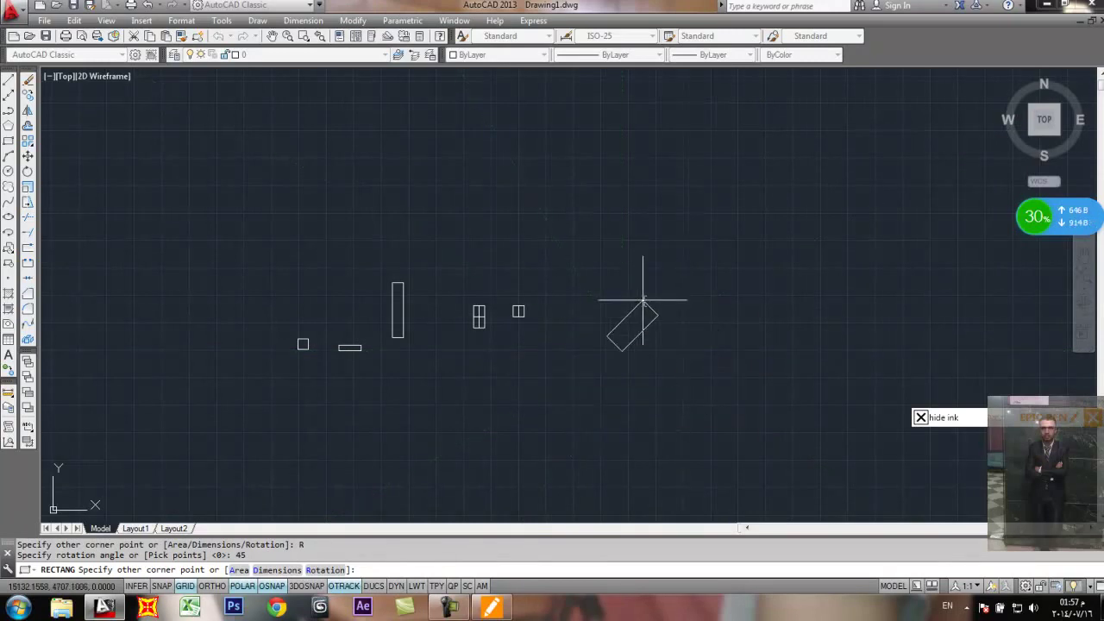
Step: Draw a second, smaller rectangle to the right of the tilted one, keeping the current 45 degree rotation
{"action": "scroll", "coordinate": [653, 338], "scroll_direction": "up", "scroll_amount": 4}
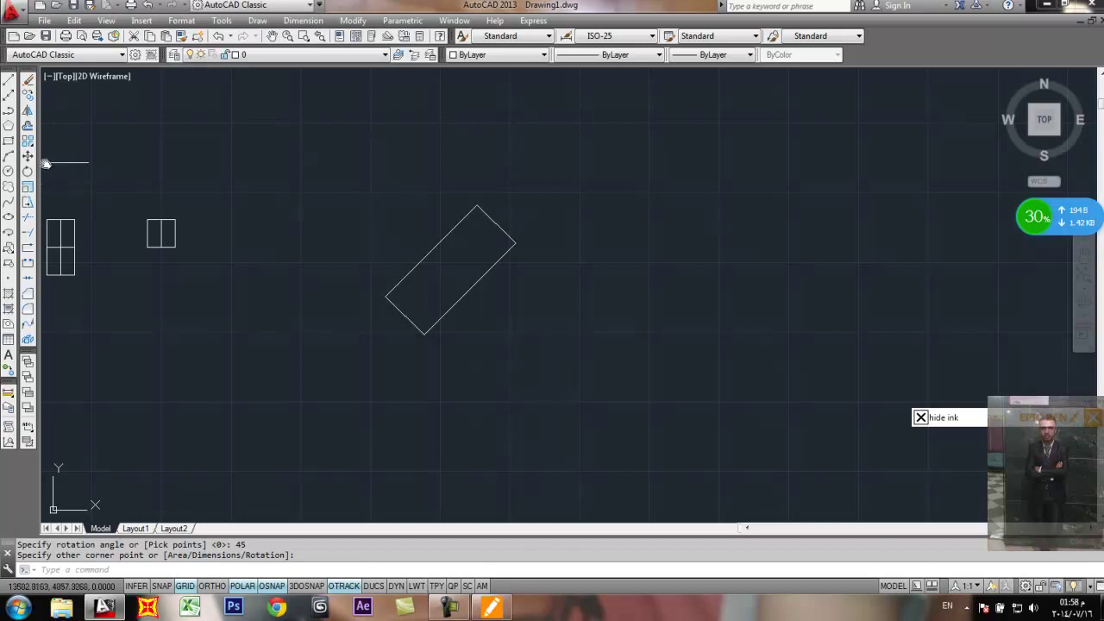
{"action": "left_click", "coordinate": [8, 141]}
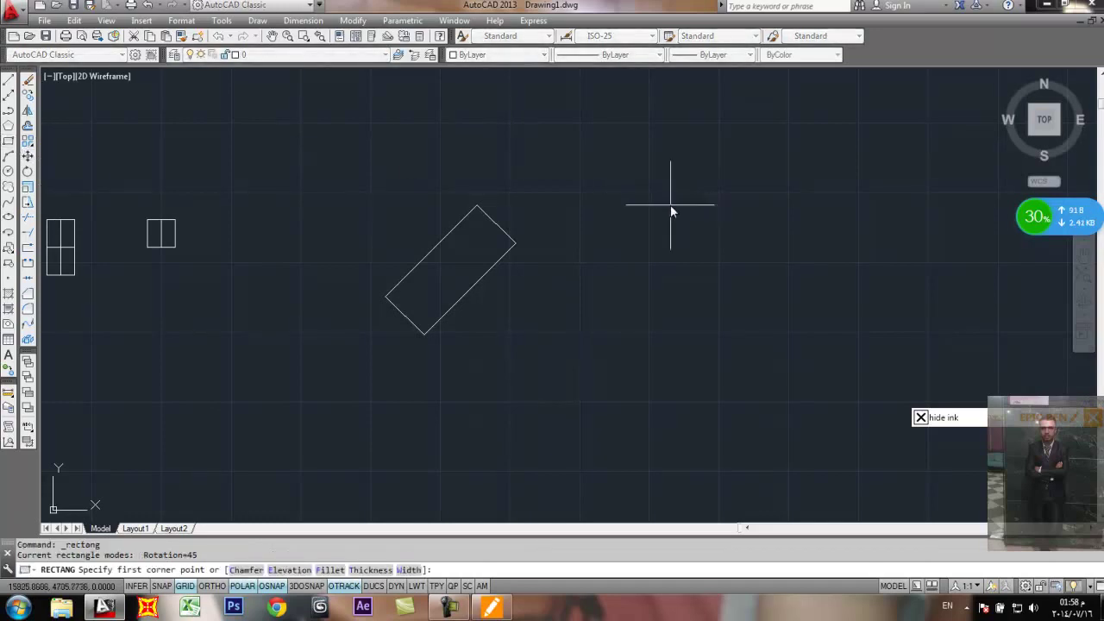
{"action": "left_click", "coordinate": [671, 207]}
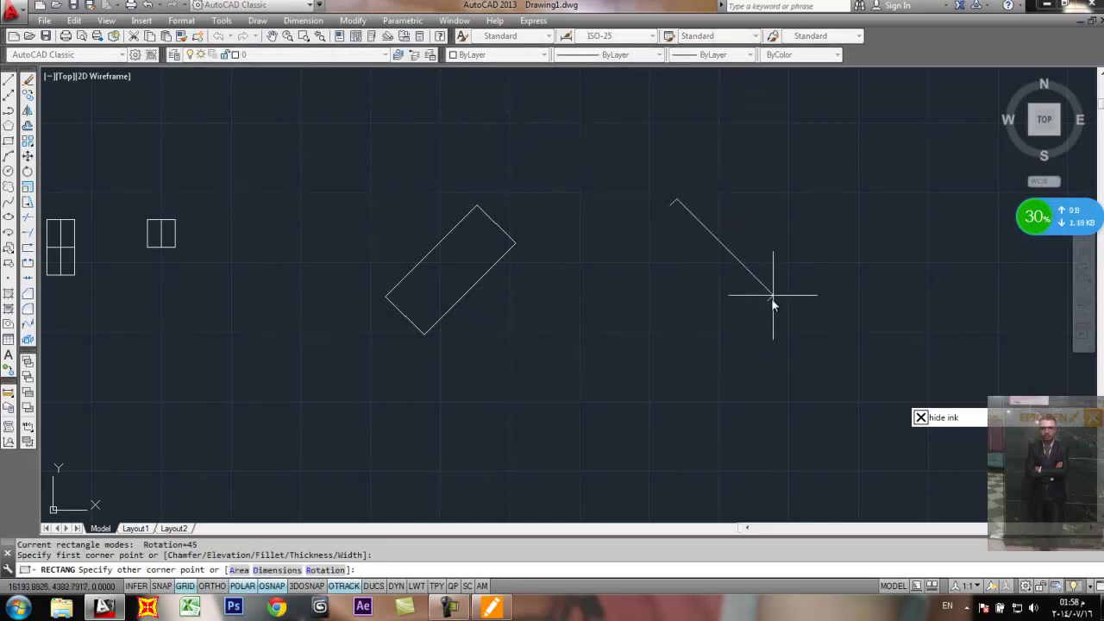
{"action": "left_click", "coordinate": [605, 245]}
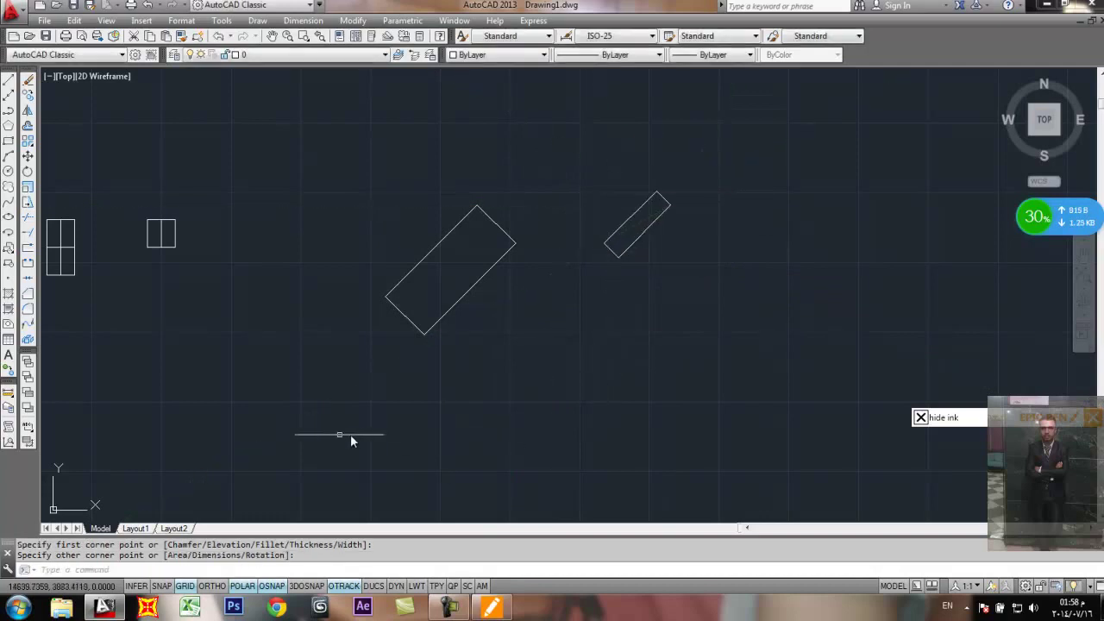
Step: Draw a horizontal rectangle below the small tilted one, with the Rotation option set back to 0
{"action": "left_click", "coordinate": [8, 141]}
{"action": "left_click", "coordinate": [555, 326]}
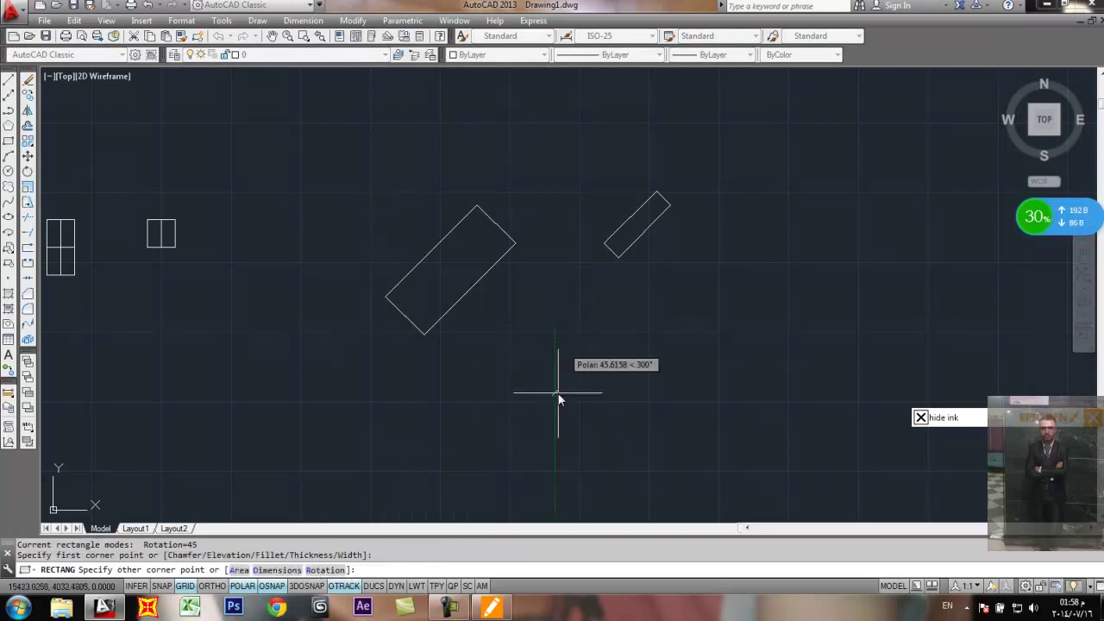
{"action": "left_click", "coordinate": [326, 571]}
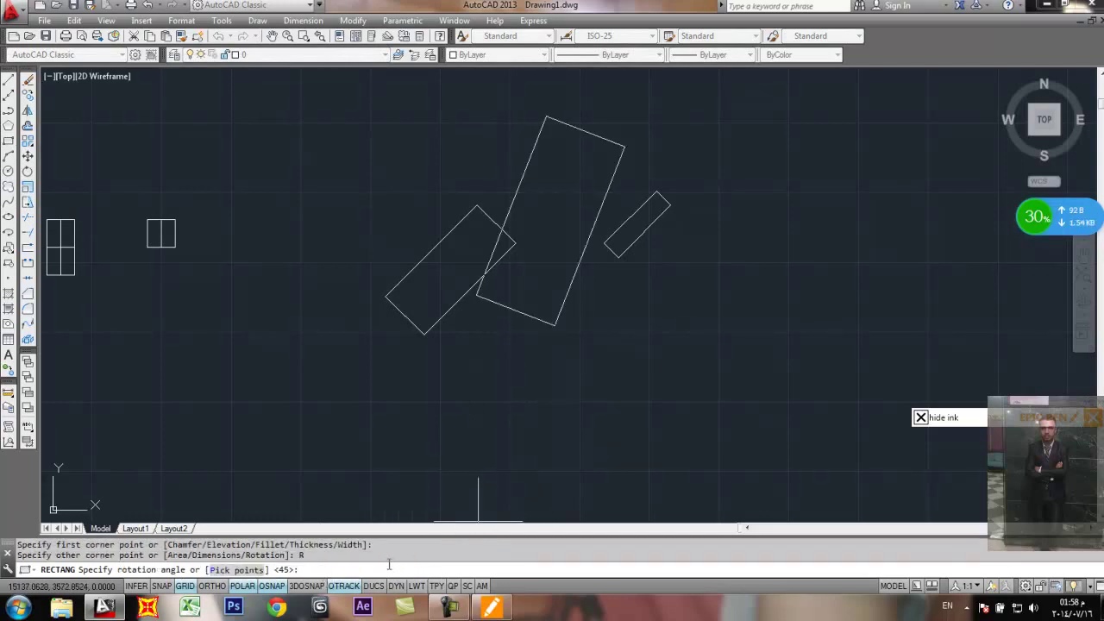
{"action": "type", "text": "0"}
{"action": "key", "text": "Return"}
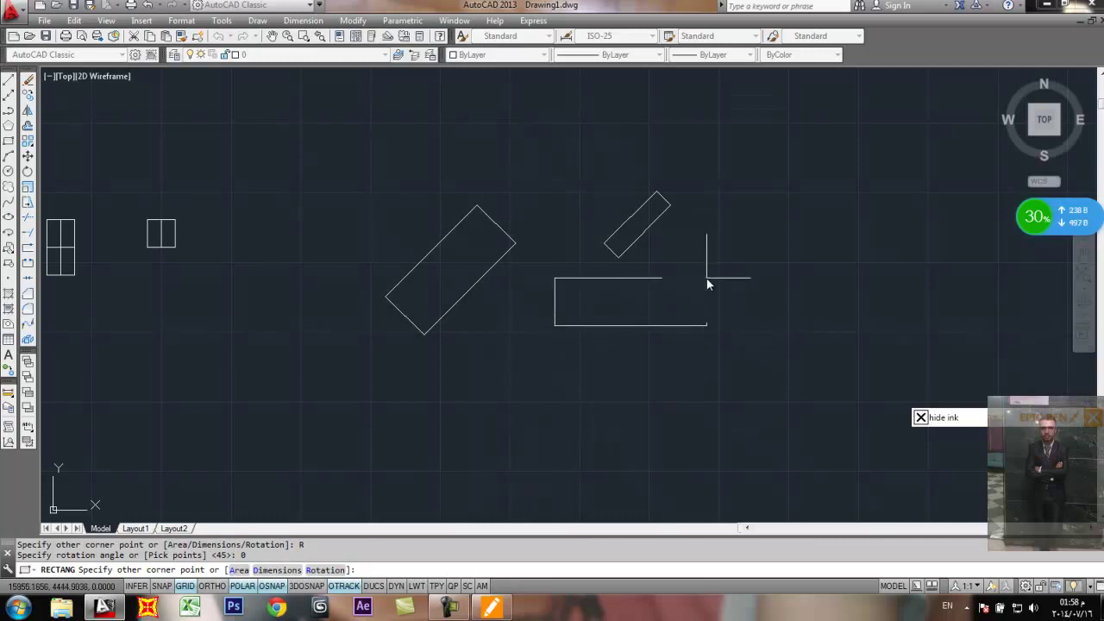
{"action": "left_click", "coordinate": [707, 278]}
Step: Show the ink tools, sketch two red rectangles above the drawing, and mark the right one's horizontal side X and vertical side Y
{"action": "scroll", "coordinate": [721, 284], "scroll_direction": "down", "scroll_amount": 5}
{"action": "scroll", "coordinate": [721, 285], "scroll_direction": "up", "scroll_amount": 3}
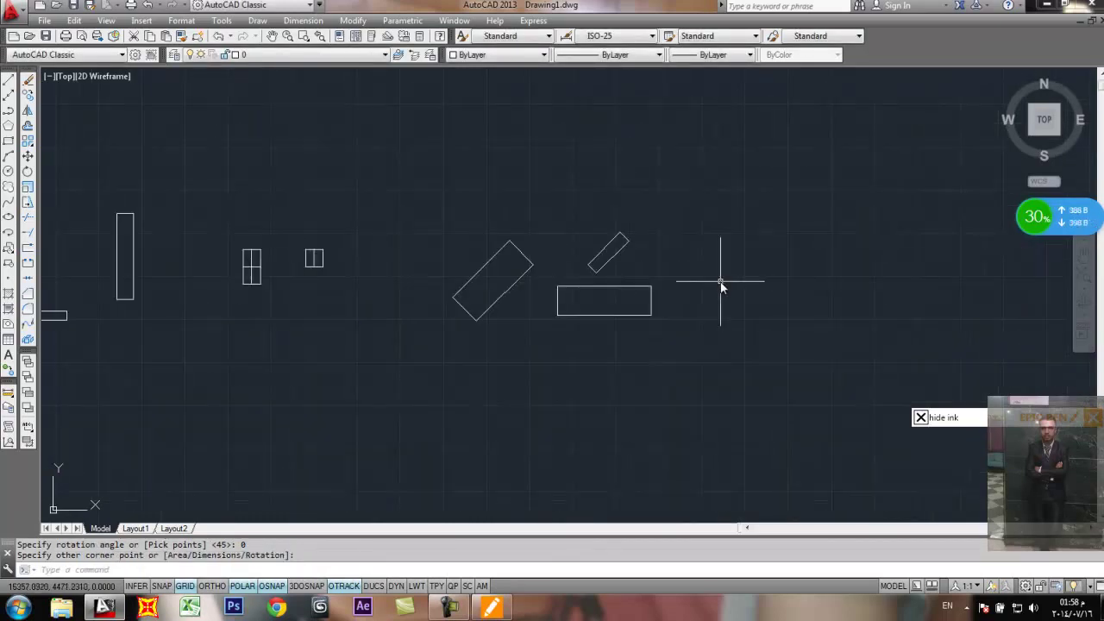
{"action": "scroll", "coordinate": [721, 284], "scroll_direction": "down", "scroll_amount": 4}
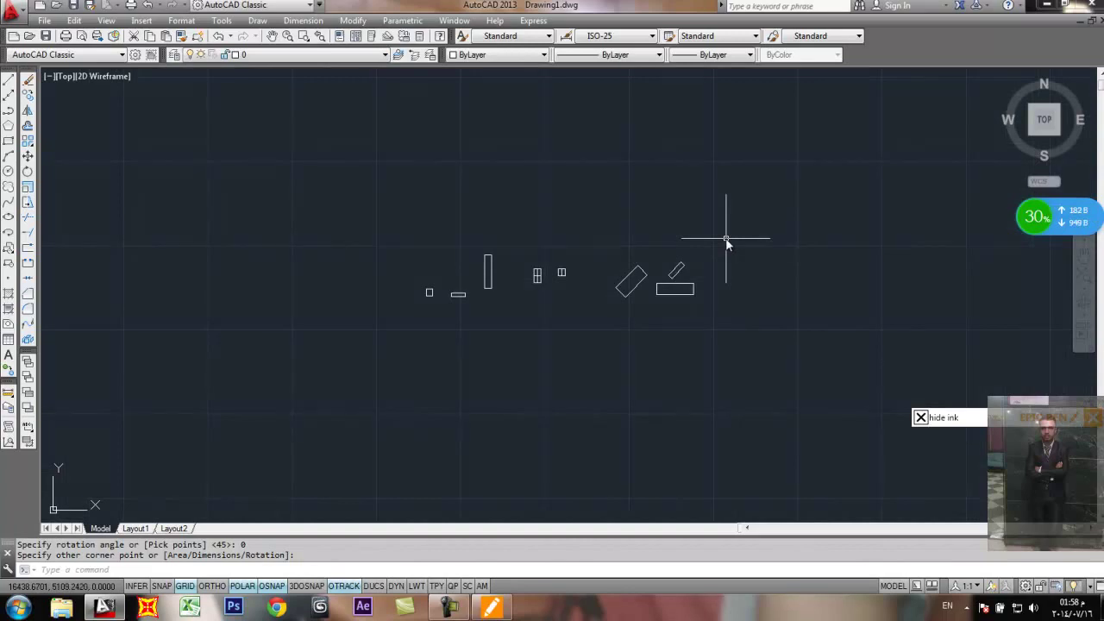
{"action": "left_click", "coordinate": [921, 418]}
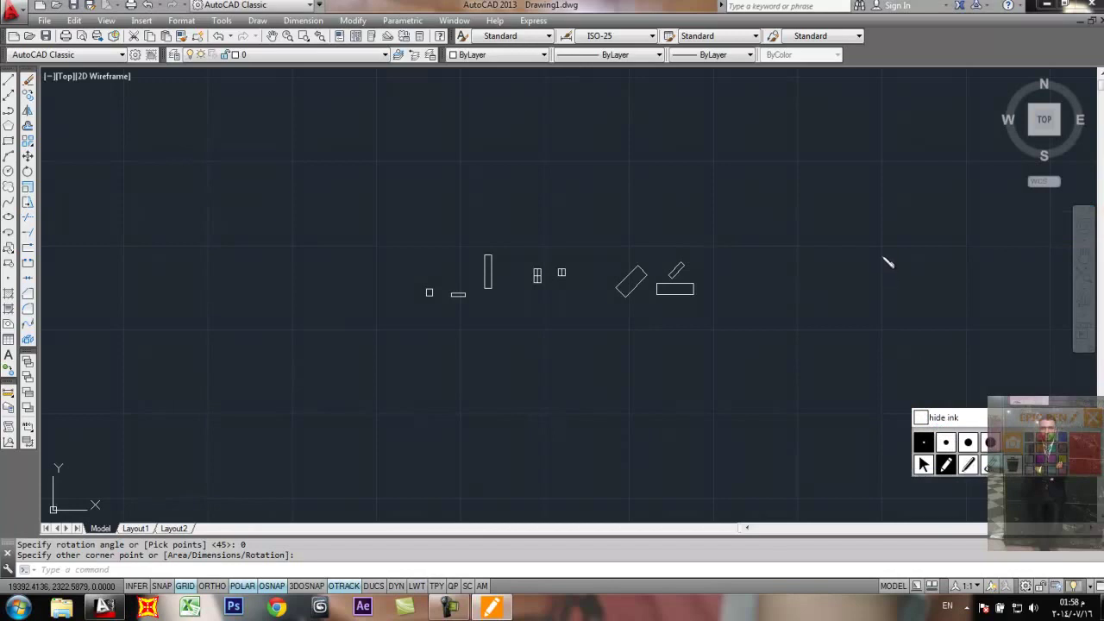
{"action": "mouse_move", "coordinate": [901, 160]}
{"action": "left_mouse_down"}
{"action": "mouse_move", "coordinate": [765, 162]}
{"action": "mouse_move", "coordinate": [784, 239]}
{"action": "mouse_move", "coordinate": [908, 230]}
{"action": "mouse_move", "coordinate": [903, 158]}
{"action": "left_mouse_up"}
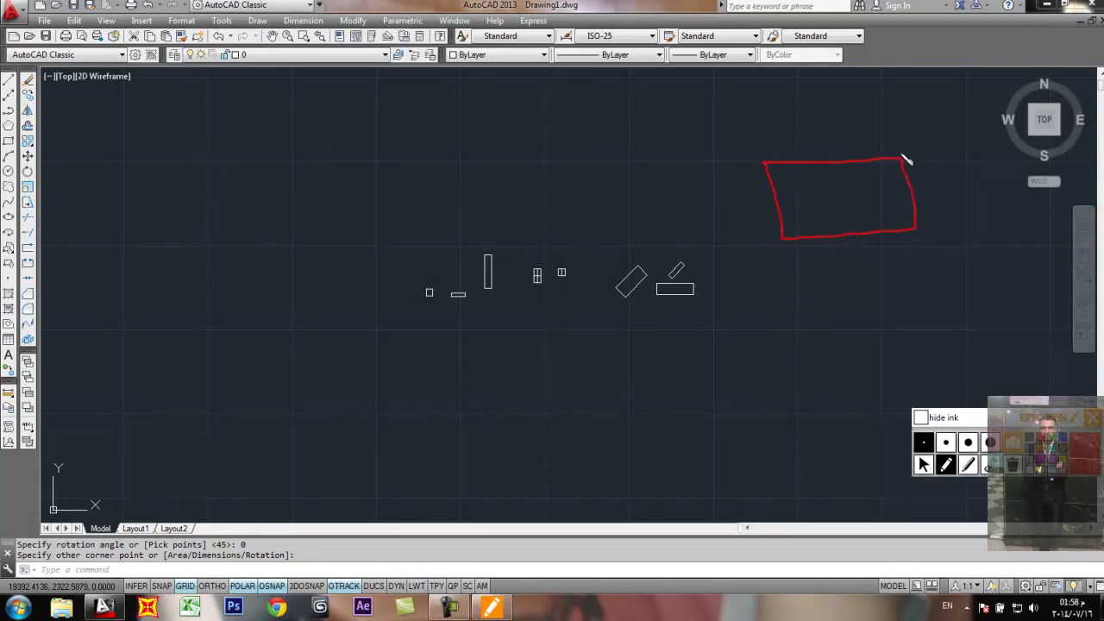
{"action": "mouse_move", "coordinate": [651, 138]}
{"action": "left_mouse_down"}
{"action": "mouse_move", "coordinate": [508, 152]}
{"action": "mouse_move", "coordinate": [512, 219]}
{"action": "mouse_move", "coordinate": [653, 210]}
{"action": "mouse_move", "coordinate": [654, 138]}
{"action": "left_mouse_up"}
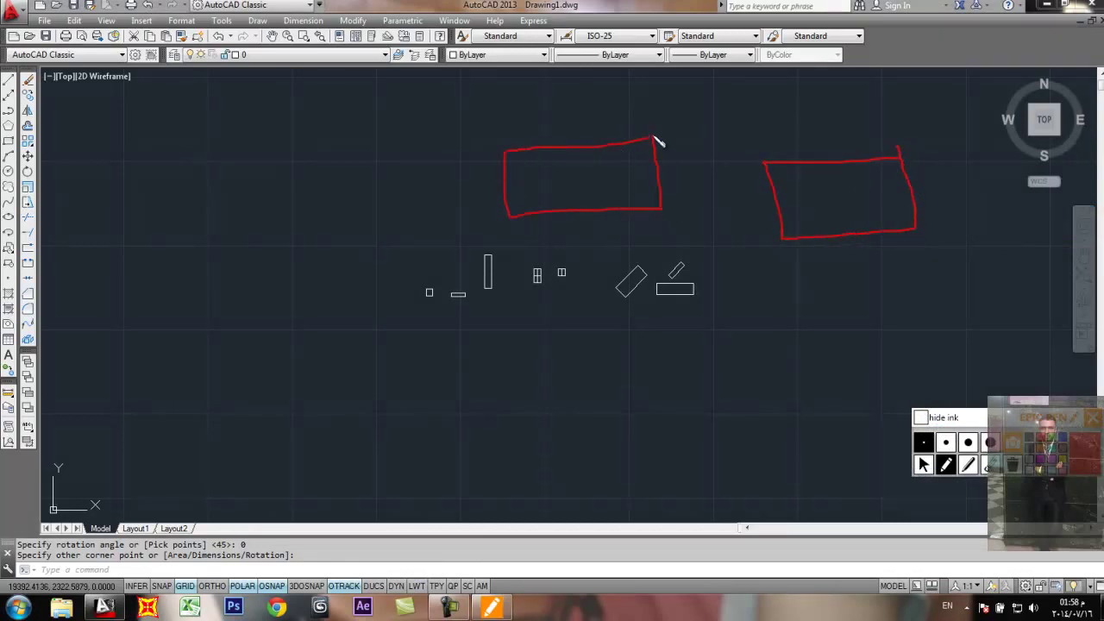
{"action": "mouse_move", "coordinate": [789, 272]}
{"action": "left_mouse_down"}
{"action": "mouse_move", "coordinate": [917, 261]}
{"action": "mouse_move", "coordinate": [856, 303]}
{"action": "mouse_move", "coordinate": [865, 287]}
{"action": "mouse_move", "coordinate": [903, 312]}
{"action": "left_mouse_up"}
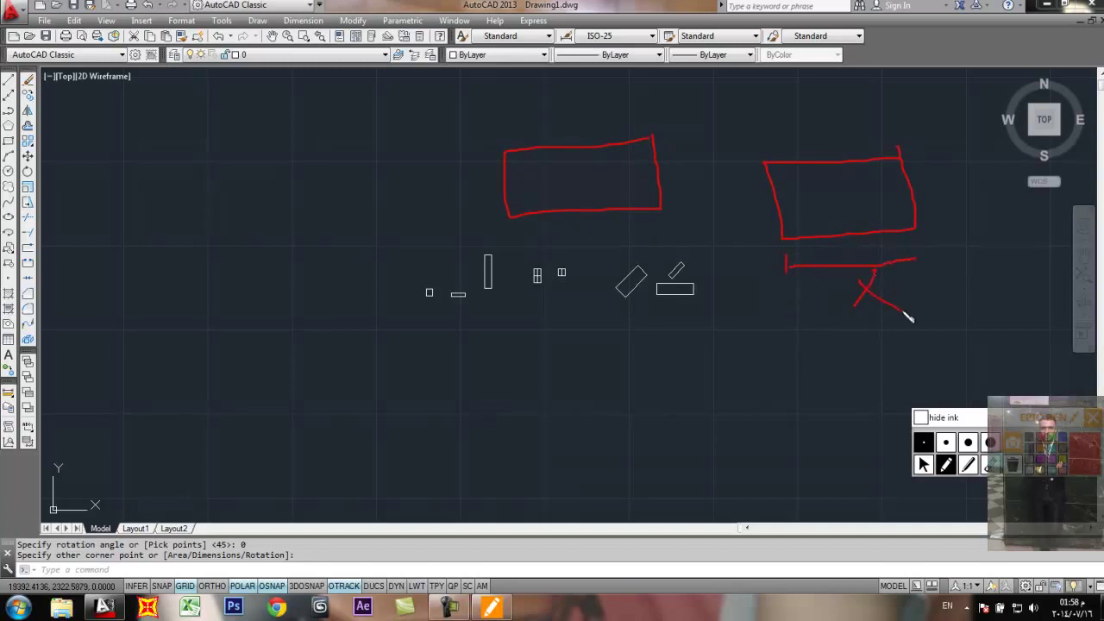
{"action": "left_click_drag", "start_coordinate": [927, 152], "coordinate": [964, 152]}
{"action": "left_click_drag", "start_coordinate": [935, 191], "coordinate": [943, 243]}
{"action": "left_click_drag", "start_coordinate": [982, 162], "coordinate": [952, 222]}
{"action": "mouse_move", "coordinate": [900, 287]}
{"action": "left_mouse_down"}
{"action": "mouse_move", "coordinate": [880, 335]}
{"action": "mouse_move", "coordinate": [906, 282]}
{"action": "left_mouse_up"}
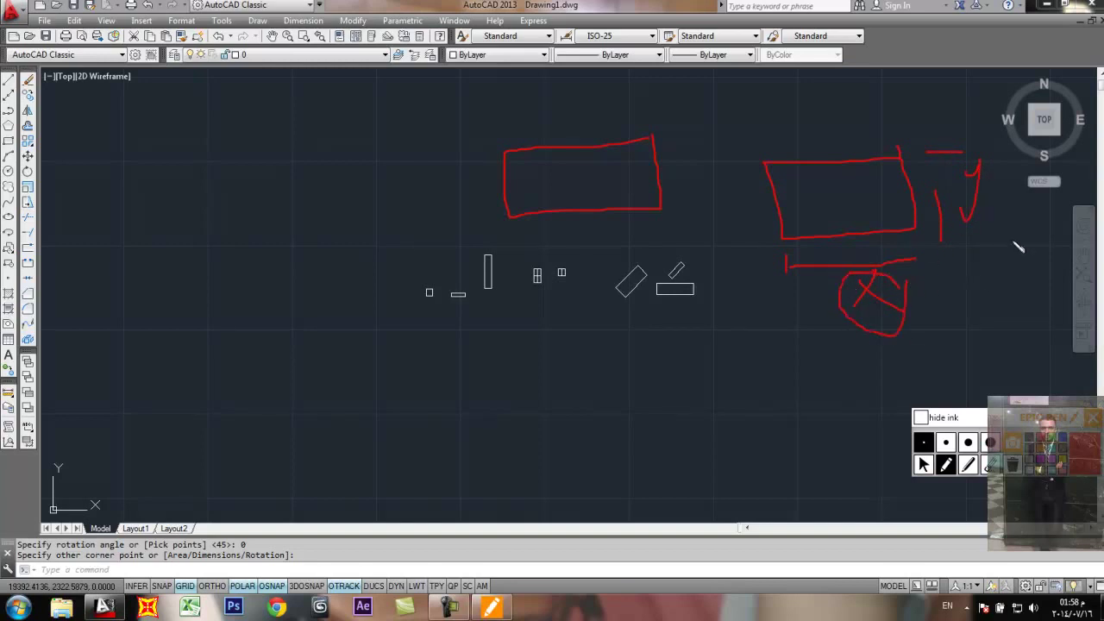
{"action": "left_click_drag", "start_coordinate": [1015, 245], "coordinate": [988, 257]}
Step: Label the left ink rectangle's horizontal side Length and vertical side Width, then clear and hide the ink
{"action": "left_click_drag", "start_coordinate": [530, 247], "coordinate": [643, 244]}
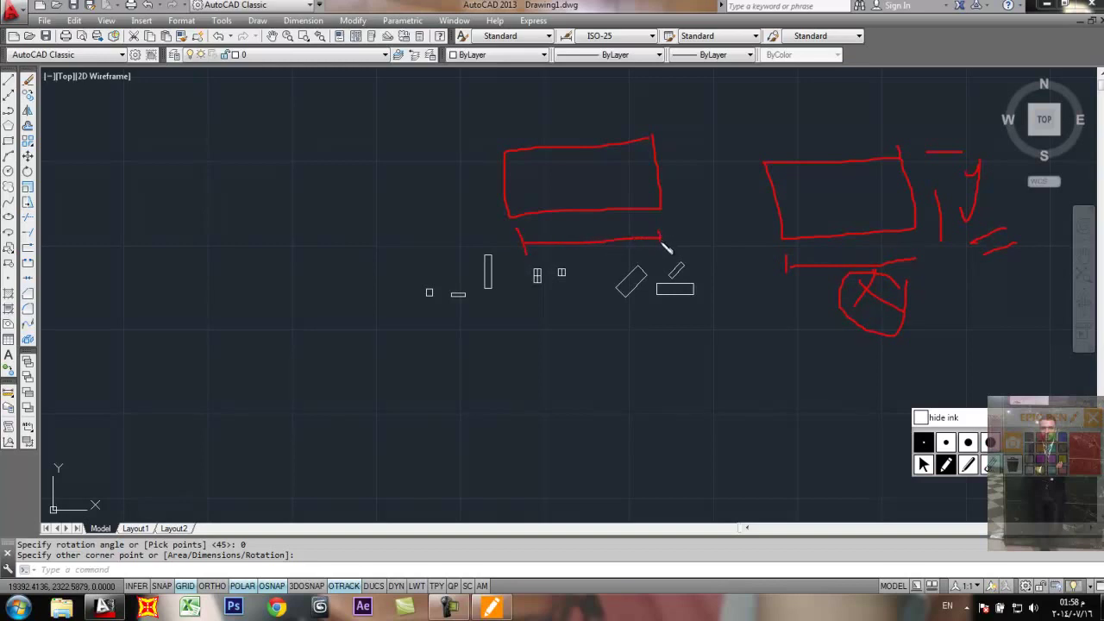
{"action": "mouse_move", "coordinate": [455, 147]}
{"action": "left_mouse_down"}
{"action": "mouse_move", "coordinate": [480, 147]}
{"action": "mouse_move", "coordinate": [477, 209]}
{"action": "left_mouse_up"}
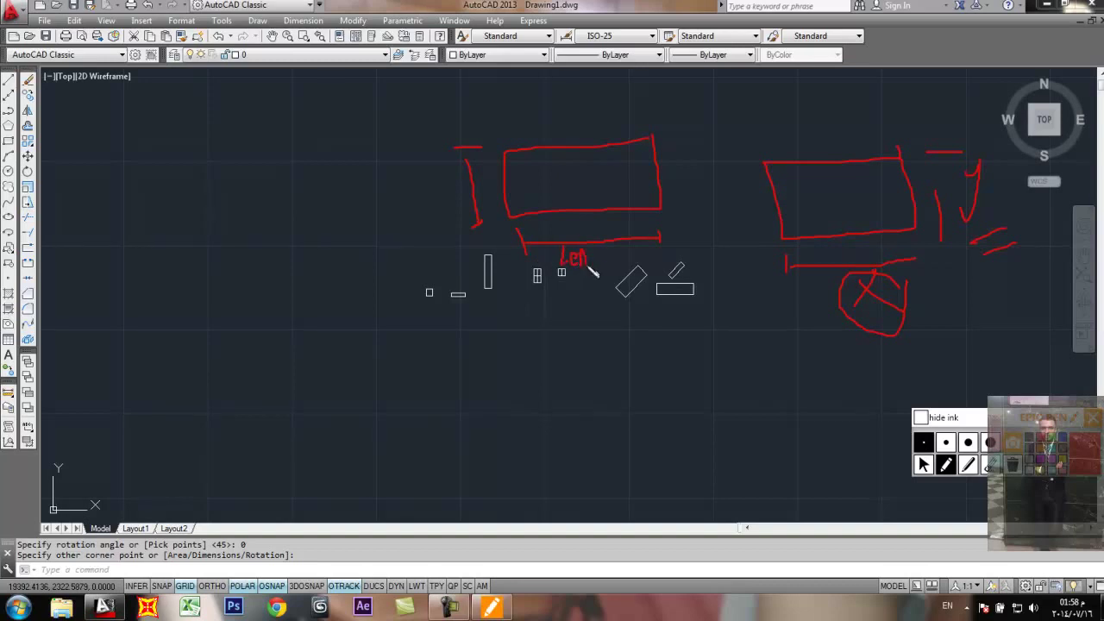
{"action": "left_click_drag", "start_coordinate": [597, 254], "coordinate": [600, 277]}
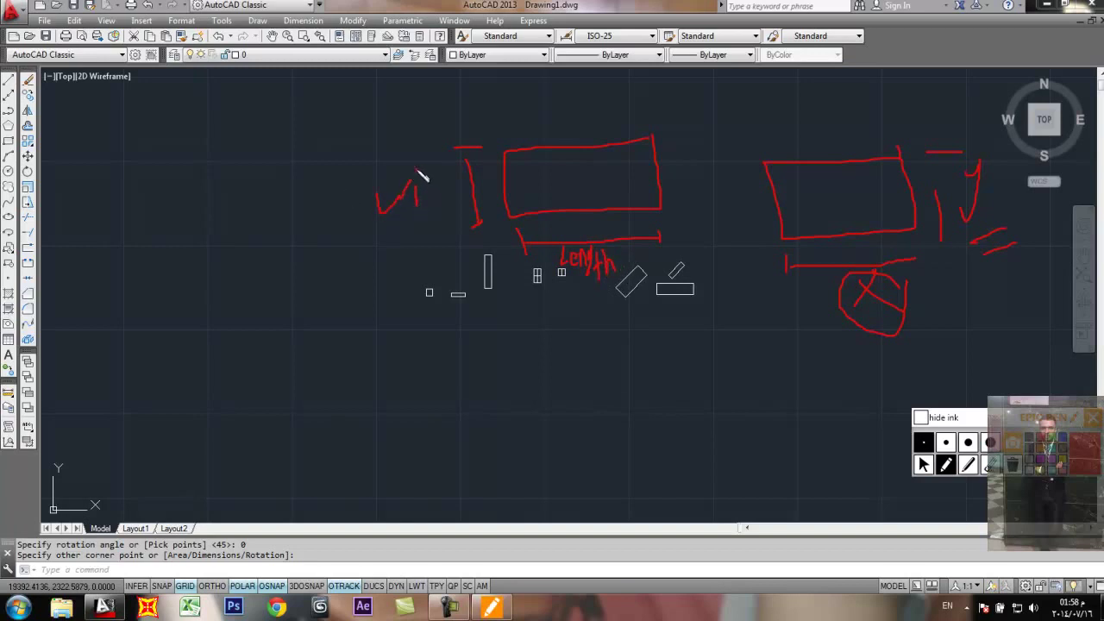
{"action": "mouse_move", "coordinate": [423, 176]}
{"action": "left_mouse_down"}
{"action": "mouse_move", "coordinate": [423, 212]}
{"action": "mouse_move", "coordinate": [442, 216]}
{"action": "left_mouse_up"}
{"action": "mouse_move", "coordinate": [460, 176]}
{"action": "left_mouse_down"}
{"action": "mouse_move", "coordinate": [463, 210]}
{"action": "mouse_move", "coordinate": [473, 211]}
{"action": "left_mouse_up"}
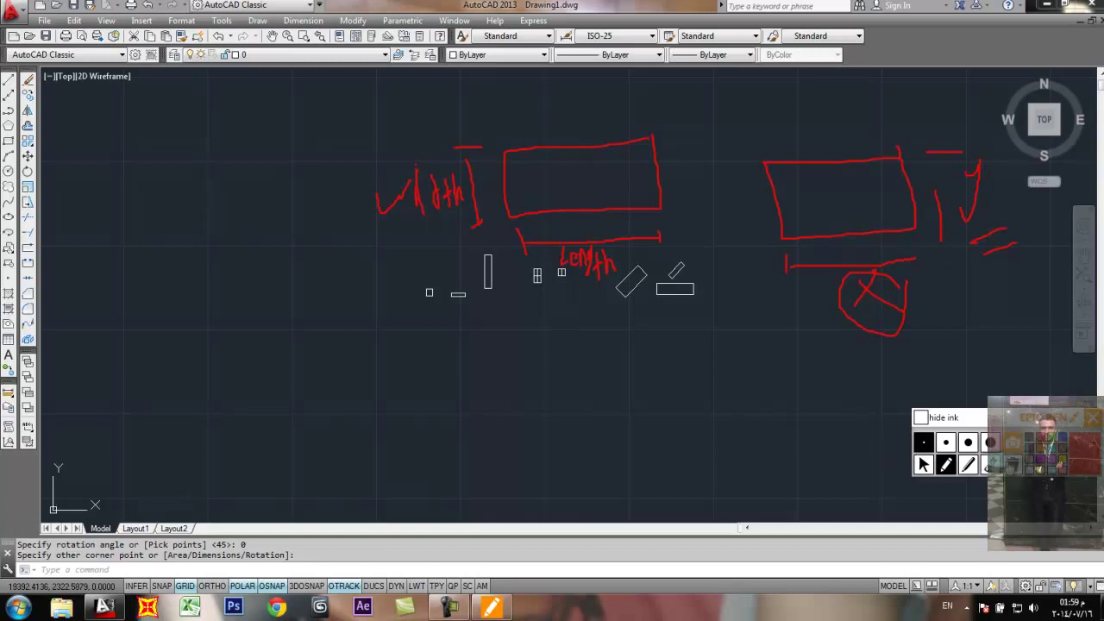
{"action": "left_click", "coordinate": [1011, 466]}
{"action": "left_click", "coordinate": [921, 418]}
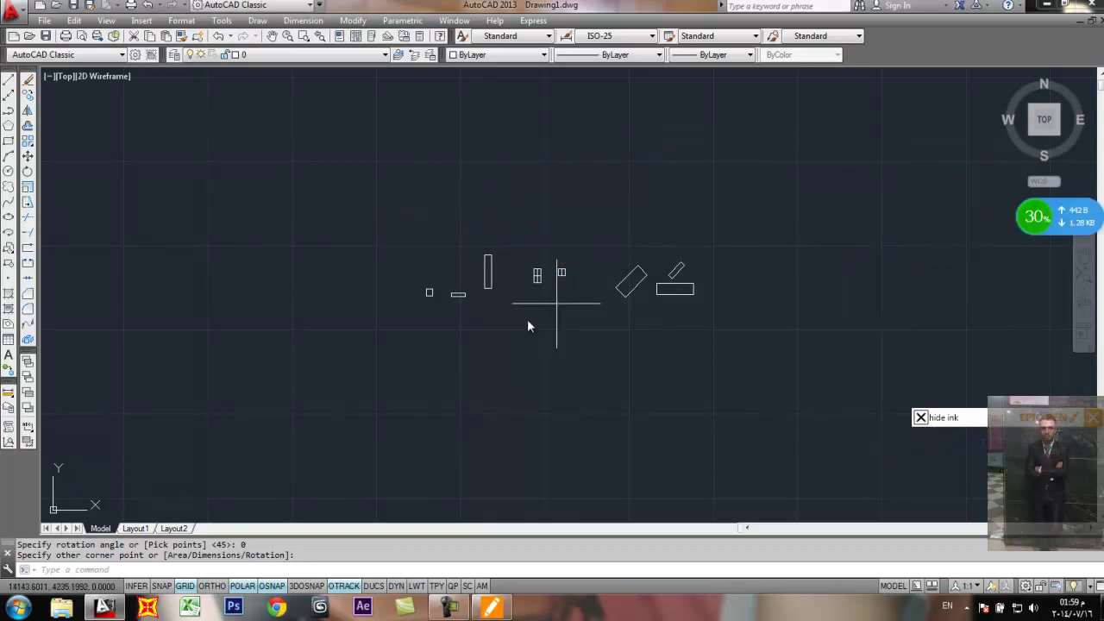
Step: Erase all the rectangles in the drawing with one crossing selection
{"action": "left_click", "coordinate": [741, 219]}
{"action": "left_click", "coordinate": [352, 352]}
{"action": "type", "text": "e"}
{"action": "key", "text": "Return"}
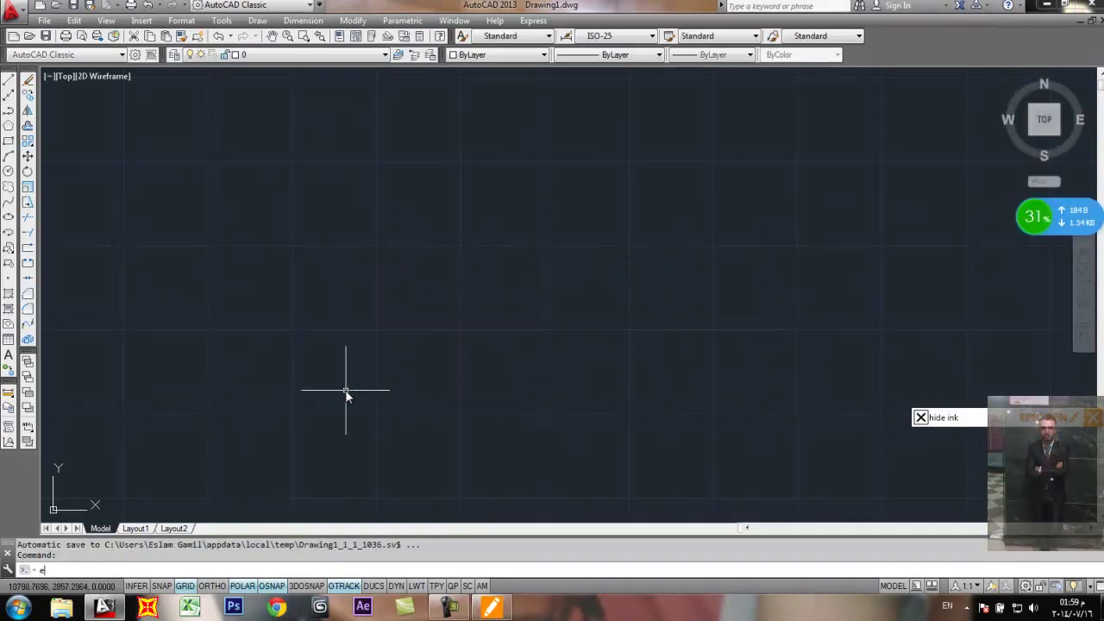
Step: Draw a horizontal rectangle by two opposite corners in the middle of the empty drawing
{"action": "left_click", "coordinate": [8, 141]}
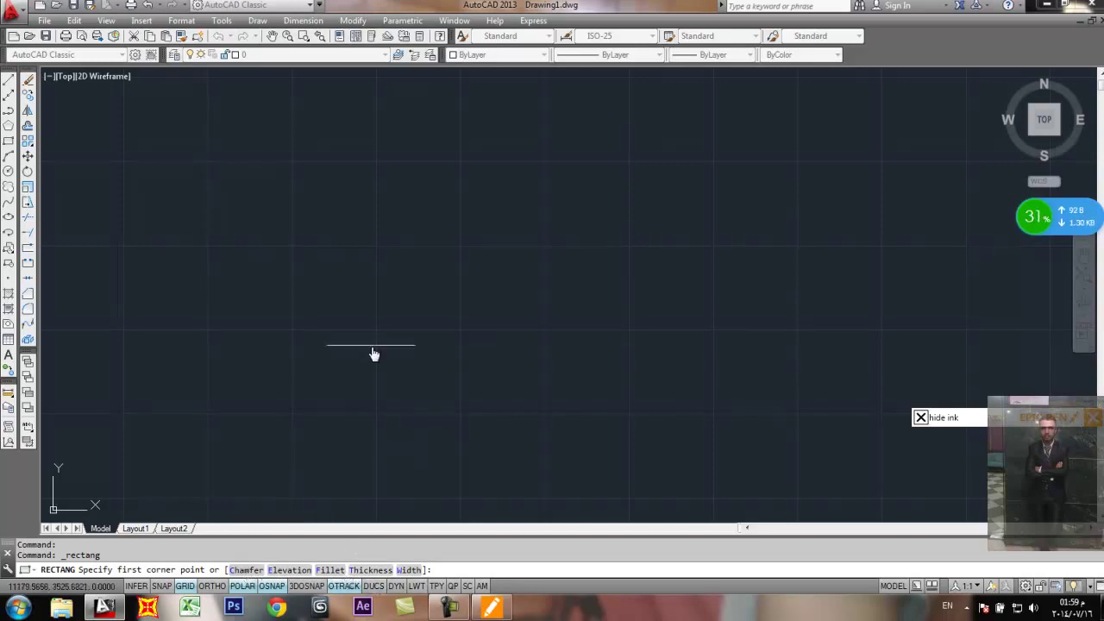
{"action": "left_click", "coordinate": [353, 20]}
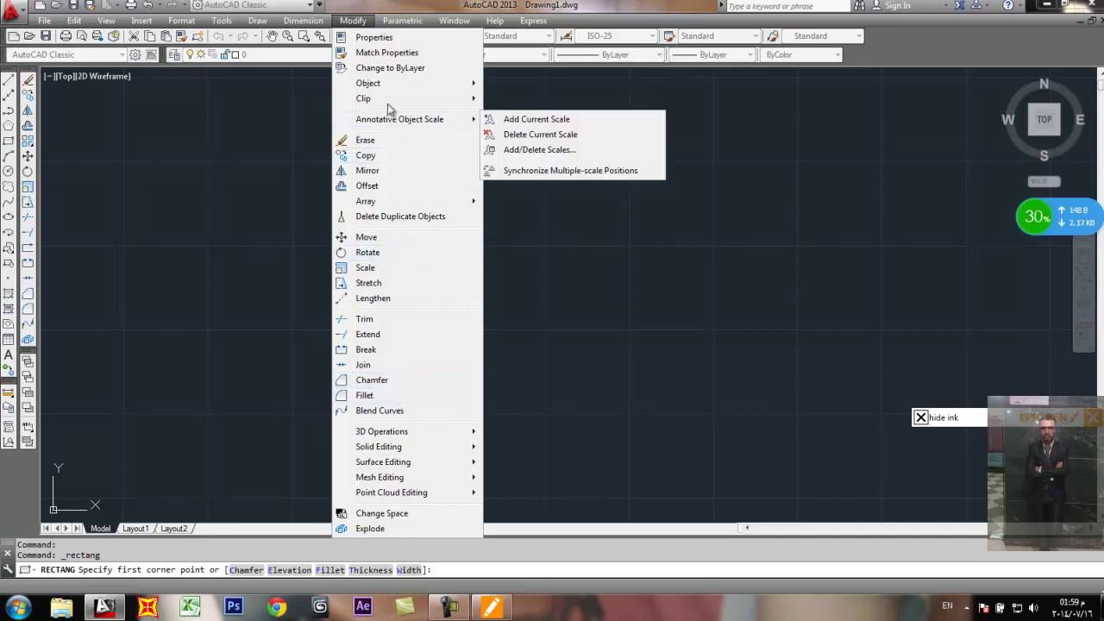
{"action": "left_click", "coordinate": [359, 21]}
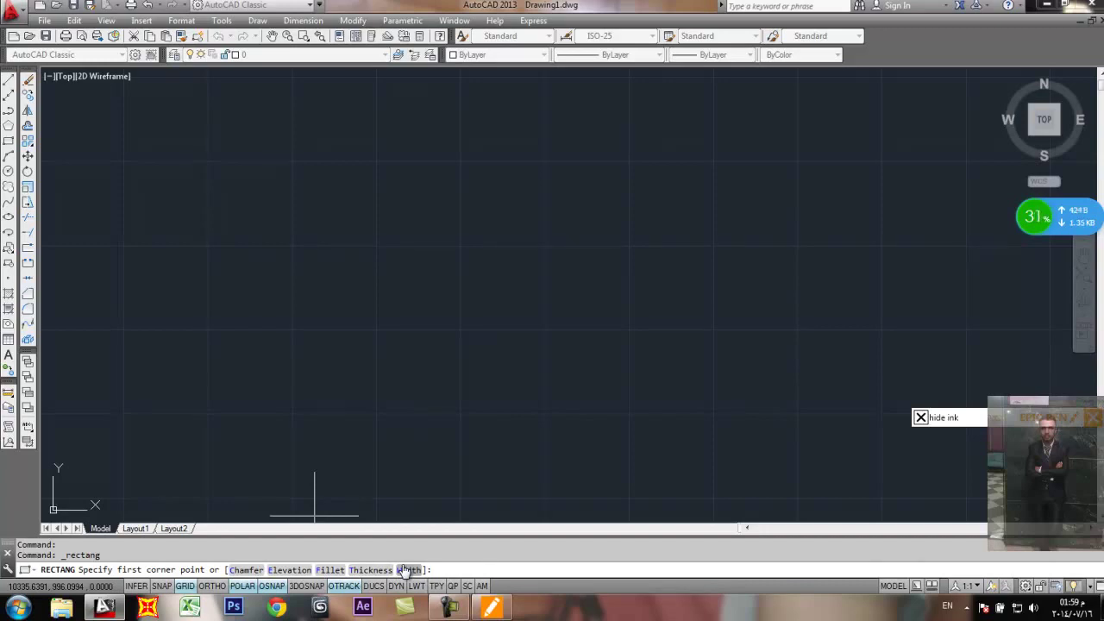
{"action": "left_click", "coordinate": [555, 203]}
{"action": "left_click", "coordinate": [329, 315]}
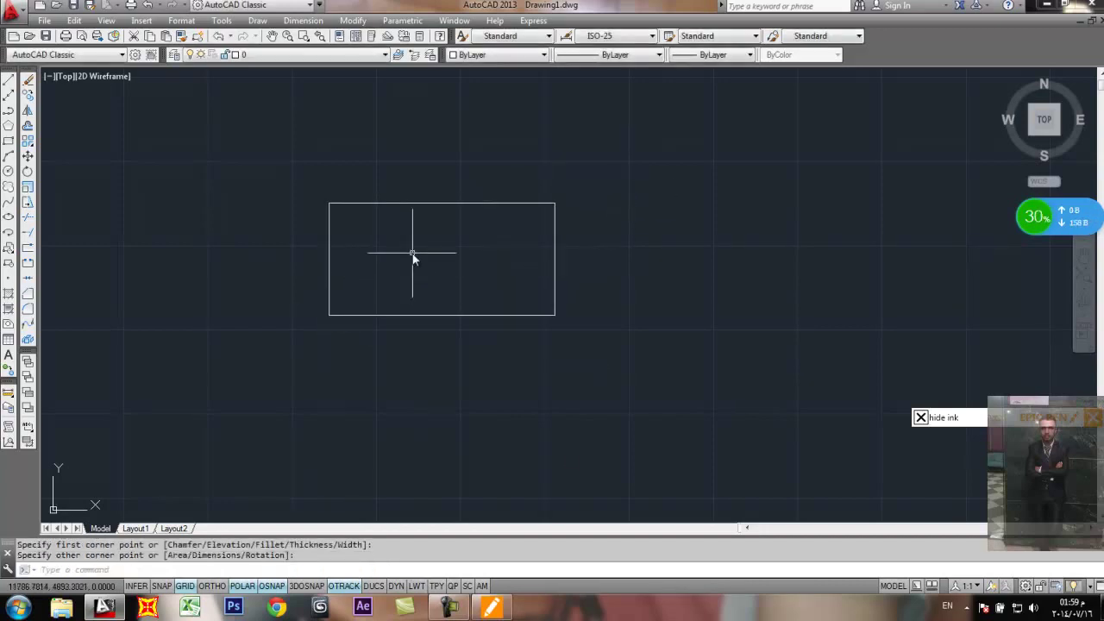
Step: Draw a second rectangle with Elevation 100, overlapping the lower-left corner of the first one
{"action": "left_click", "coordinate": [8, 141]}
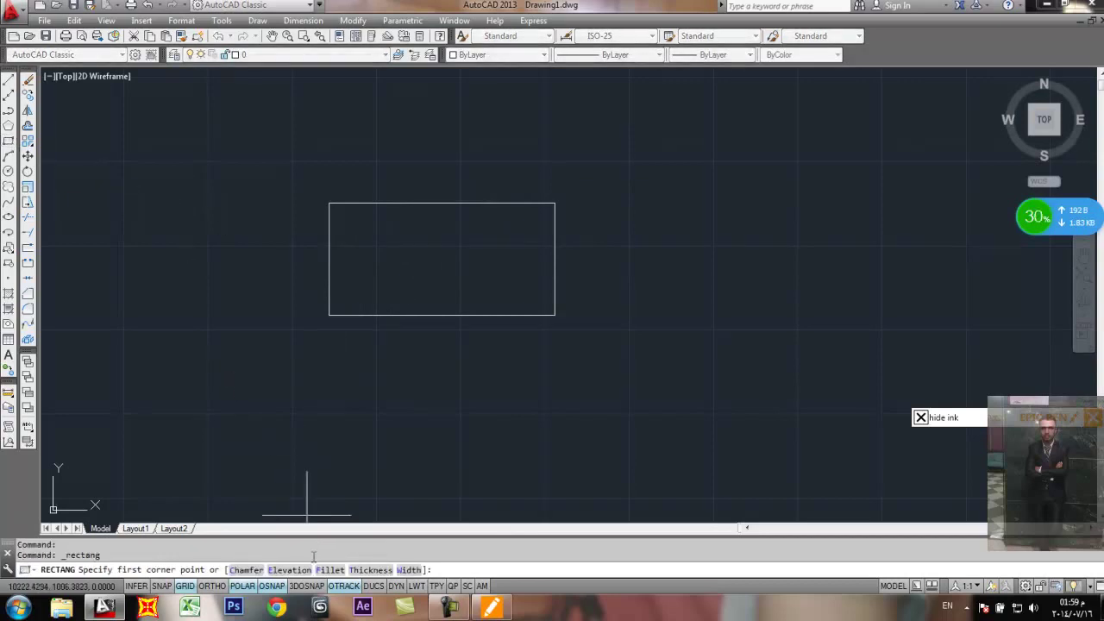
{"action": "left_click", "coordinate": [289, 569]}
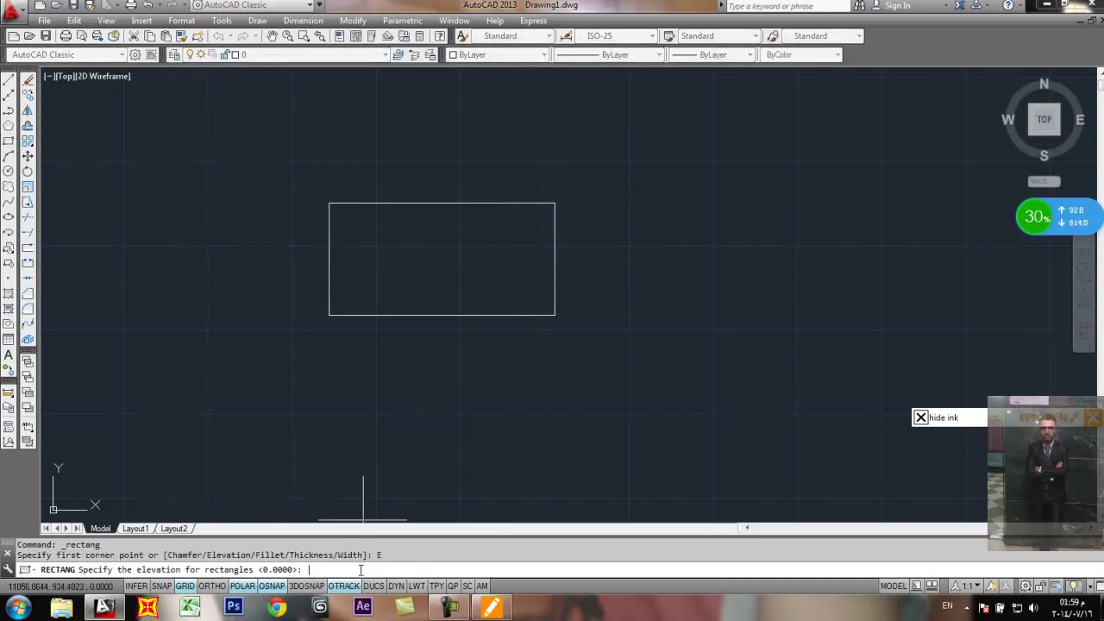
{"action": "type", "text": "100"}
{"action": "key", "text": "Return"}
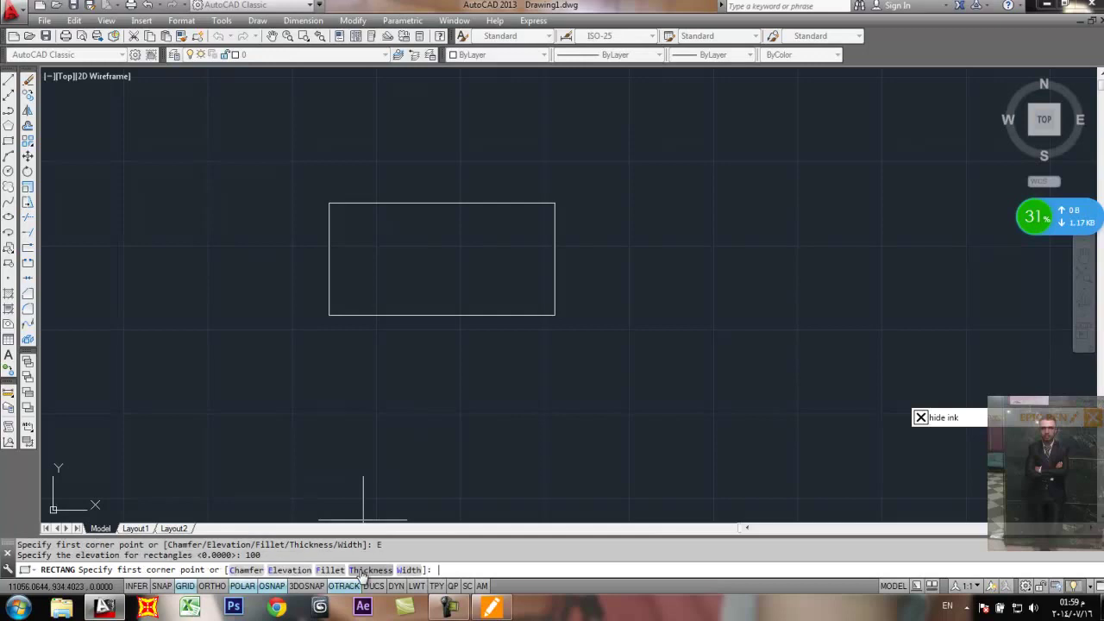
{"action": "left_click", "coordinate": [383, 290]}
{"action": "left_click", "coordinate": [201, 396]}
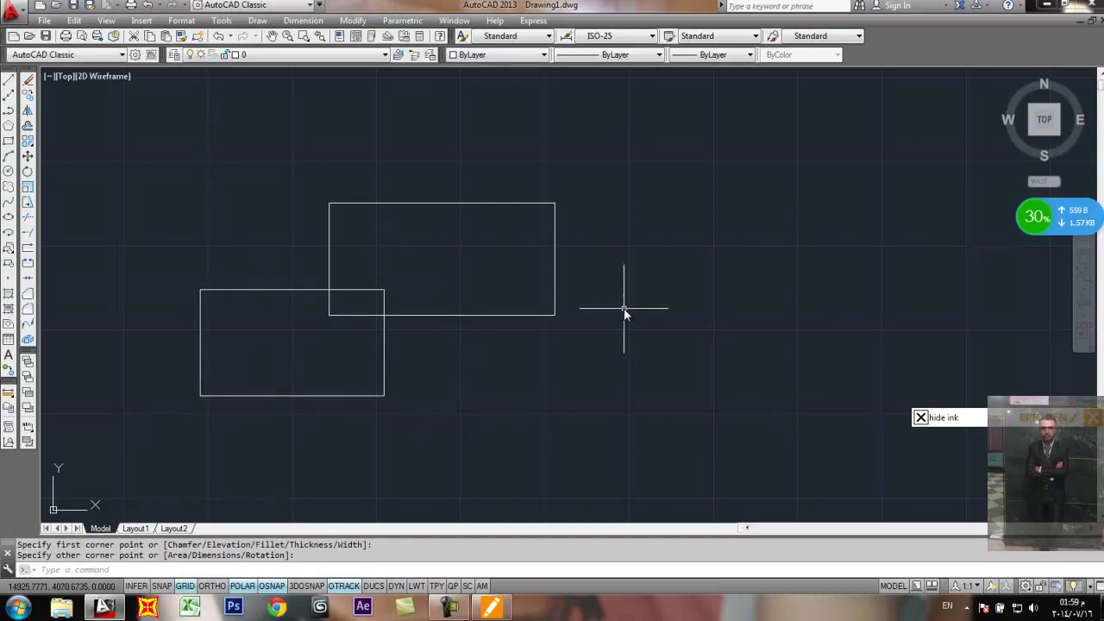
Step: Compare the heights of the two rectangles in isometric and near-horizontal 3D views, and return to the top view by undoing the view changes
{"action": "left_click", "coordinate": [1031, 136]}
{"action": "middle_click_drag", "start_coordinate": [653, 427], "coordinate": [606, 316], "text": "shift"}
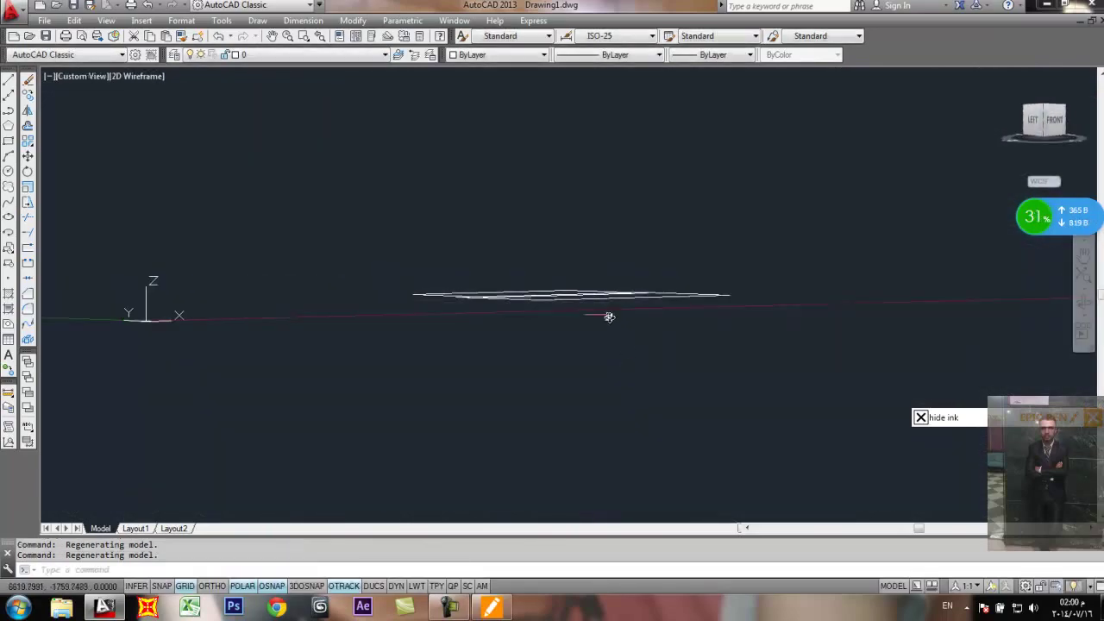
{"action": "key", "text": "ctrl+z"}
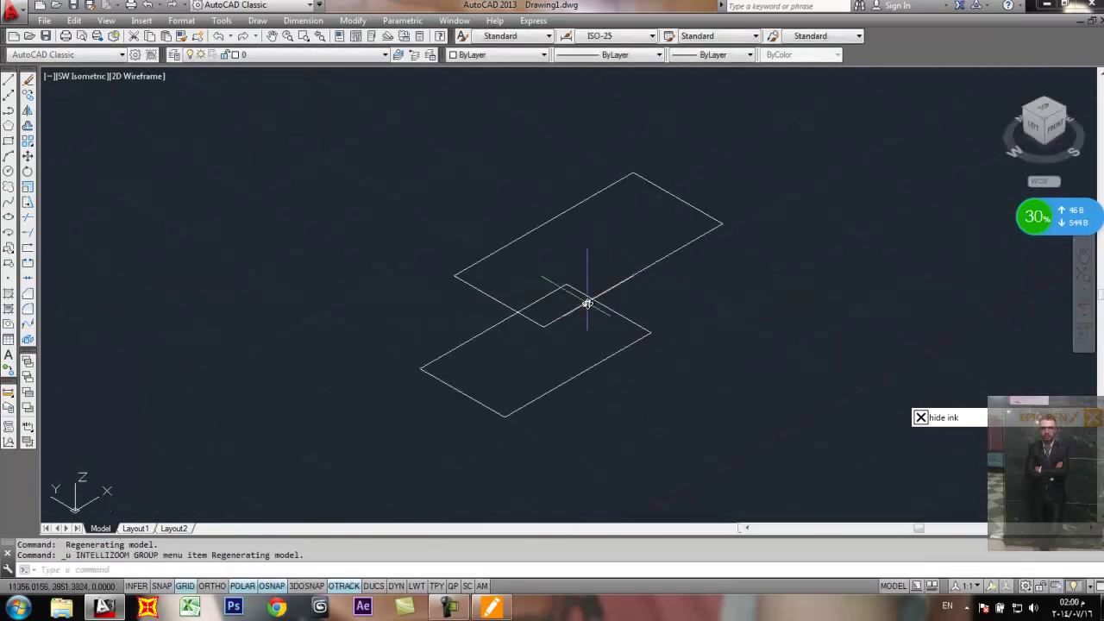
{"action": "key", "text": "ctrl+z"}
Step: Erase the lower-left rectangle
{"action": "left_click", "coordinate": [393, 358]}
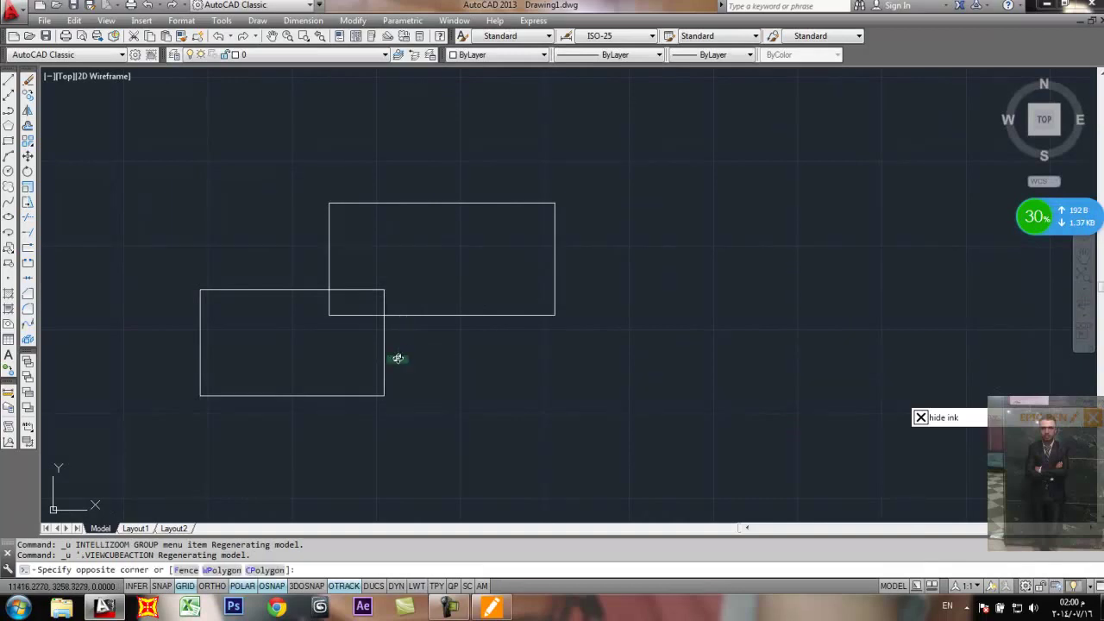
{"action": "left_click", "coordinate": [351, 386]}
{"action": "key", "text": "Delete"}
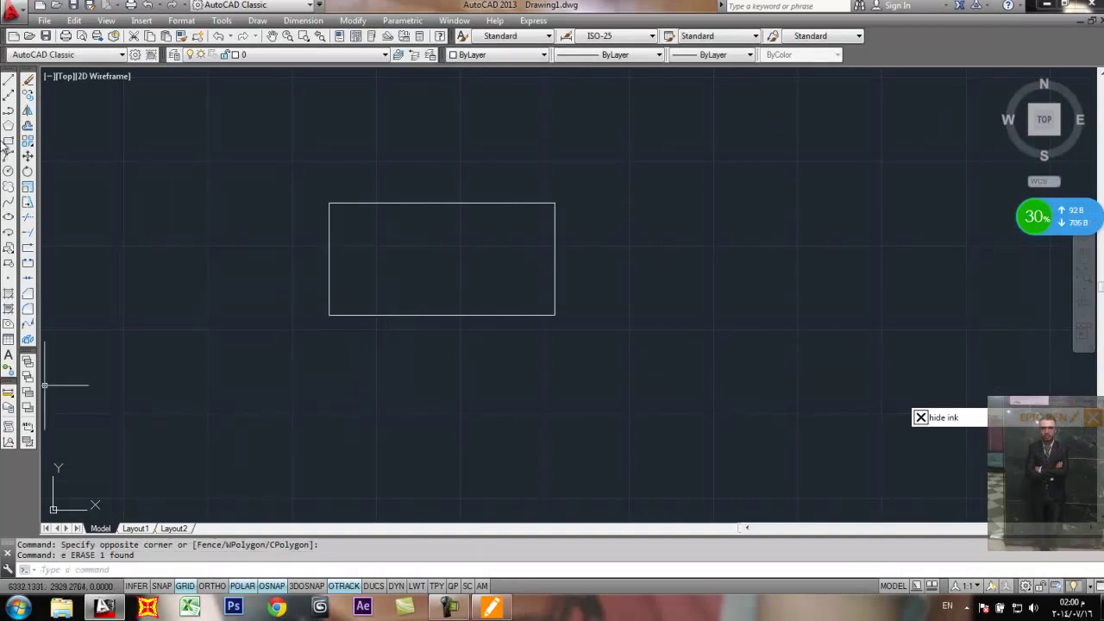
Step: Draw a rectangle with Elevation 1000, overlapping the lower-left corner of the existing rectangle
{"action": "left_click", "coordinate": [8, 140]}
{"action": "type", "text": "E"}
{"action": "key", "text": "Return"}
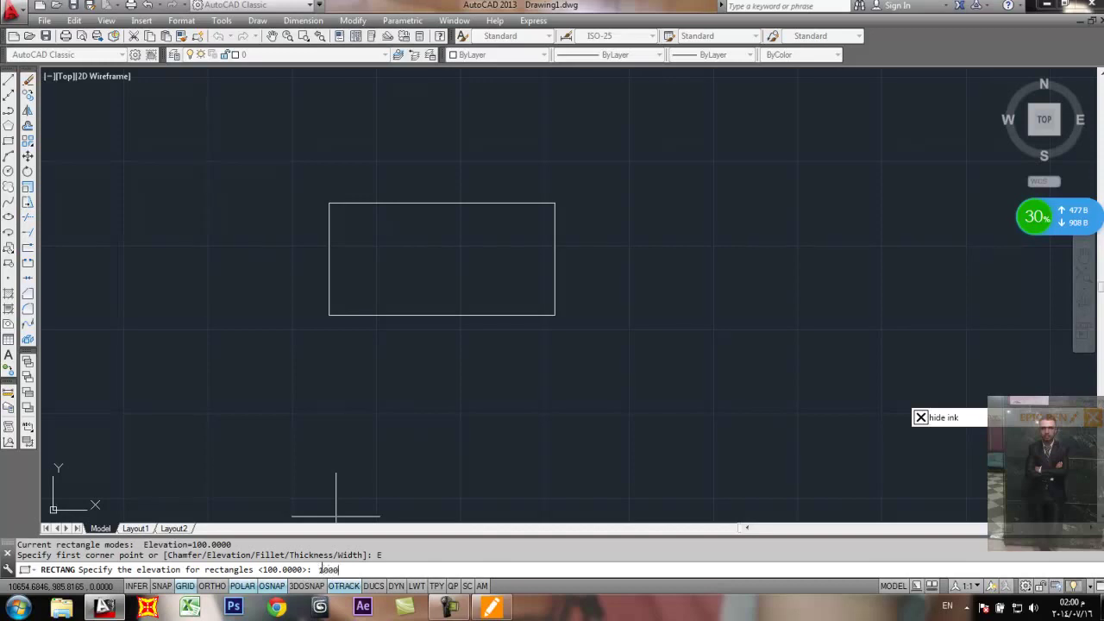
{"action": "key", "text": "Return"}
{"action": "left_click", "coordinate": [404, 280]}
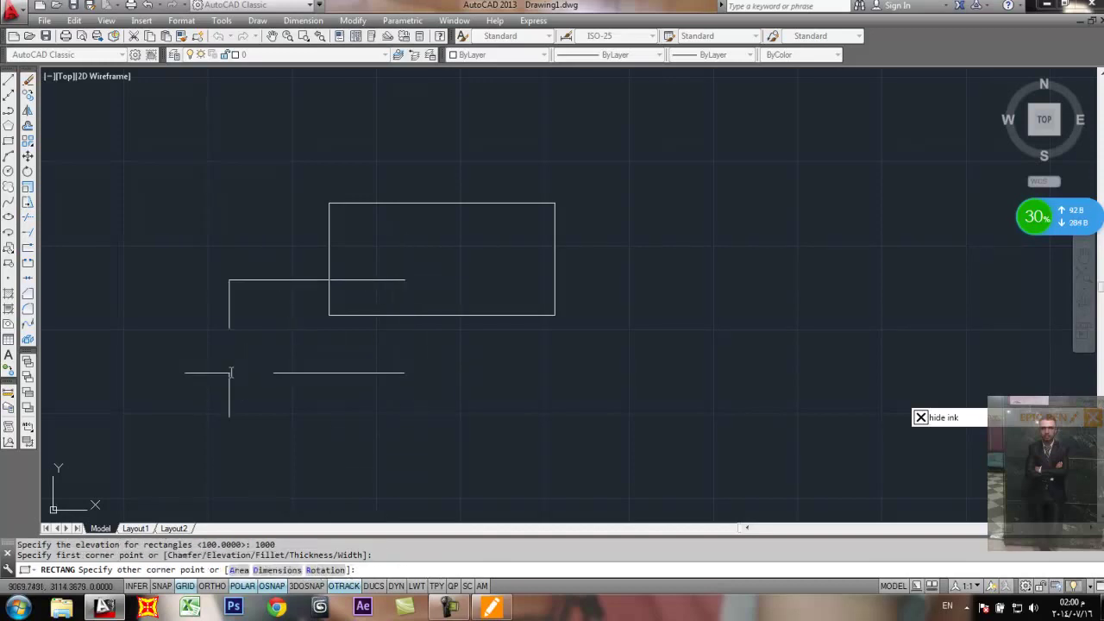
{"action": "left_click", "coordinate": [232, 379]}
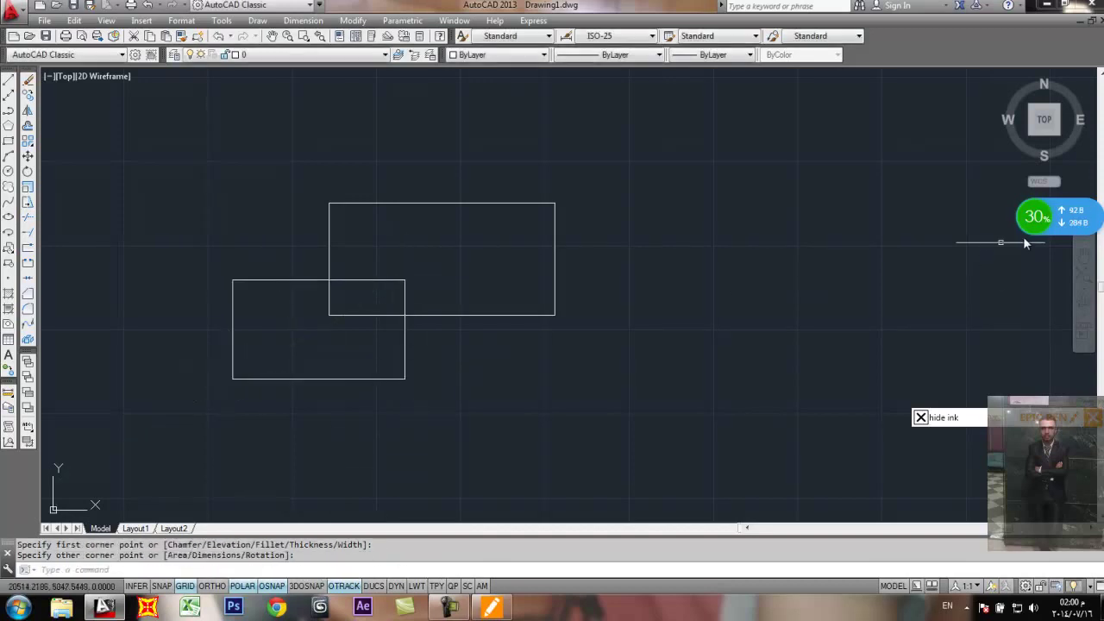
Step: Inspect the height difference in a low 3D view, highlighting the base rectangle and the elevated rectangle in turn
{"action": "left_click", "coordinate": [1029, 143]}
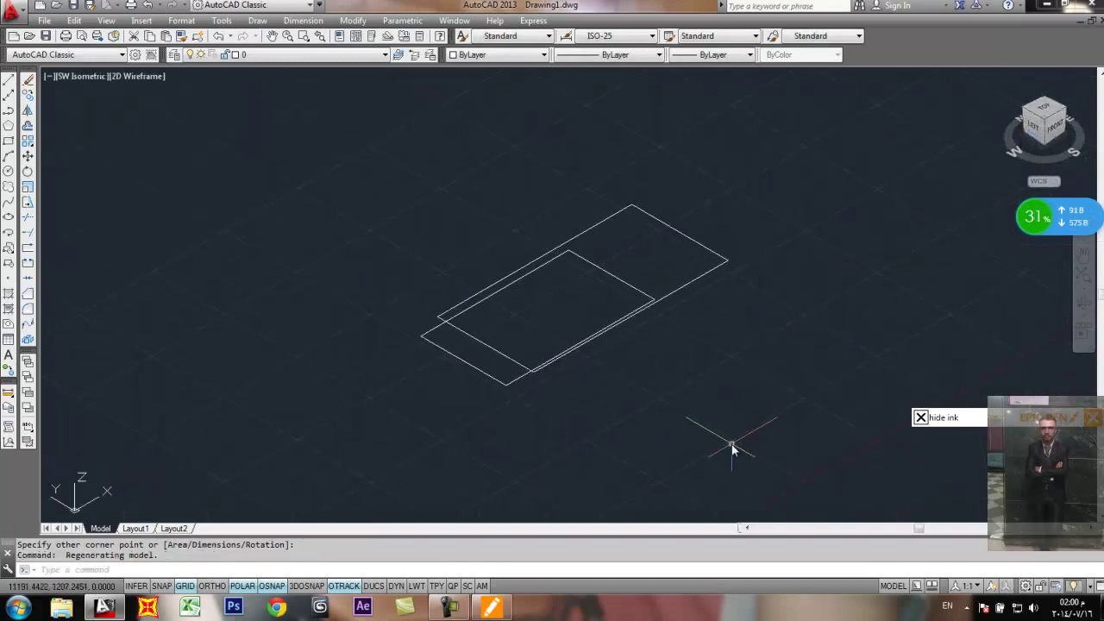
{"action": "middle_click_drag", "start_coordinate": [658, 485], "coordinate": [627, 377], "text": "shift"}
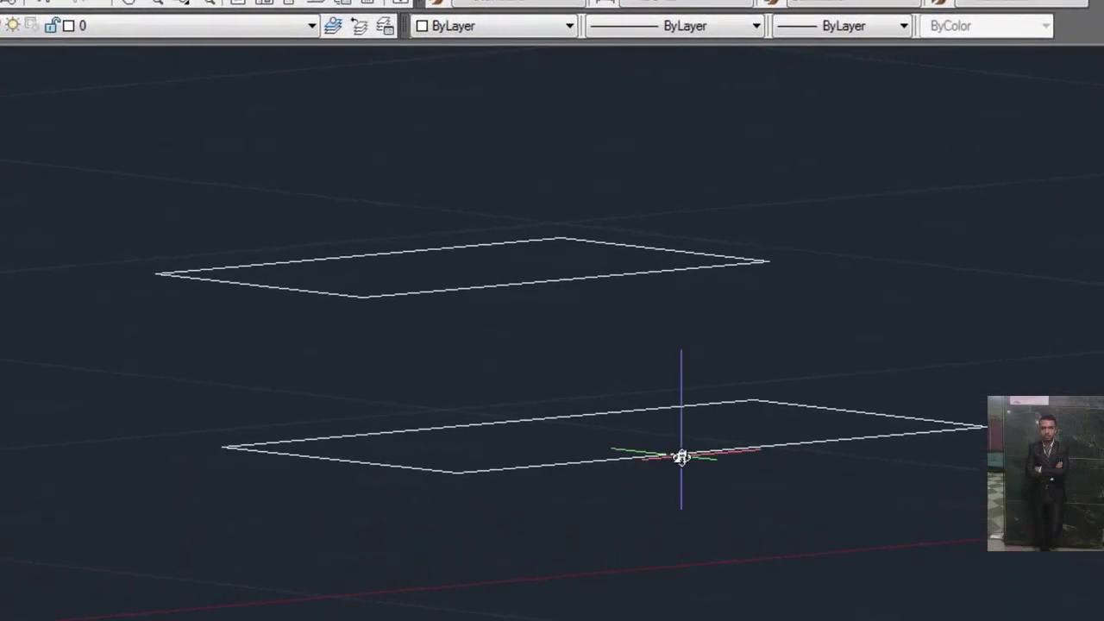
{"action": "left_click", "coordinate": [613, 321]}
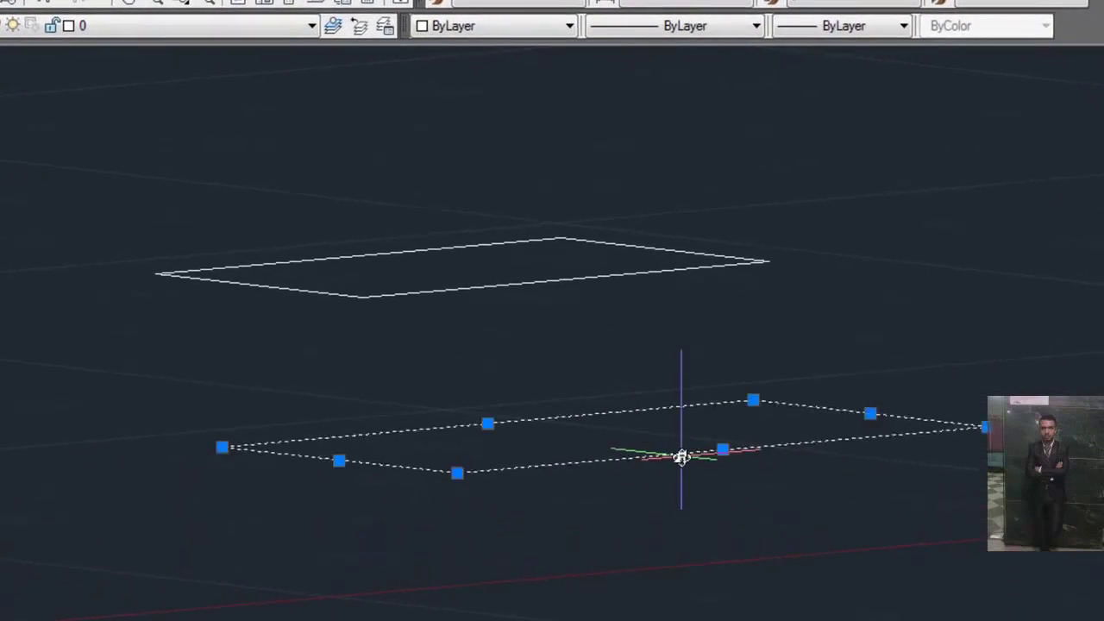
{"action": "key", "text": "Escape"}
{"action": "left_click", "coordinate": [585, 279]}
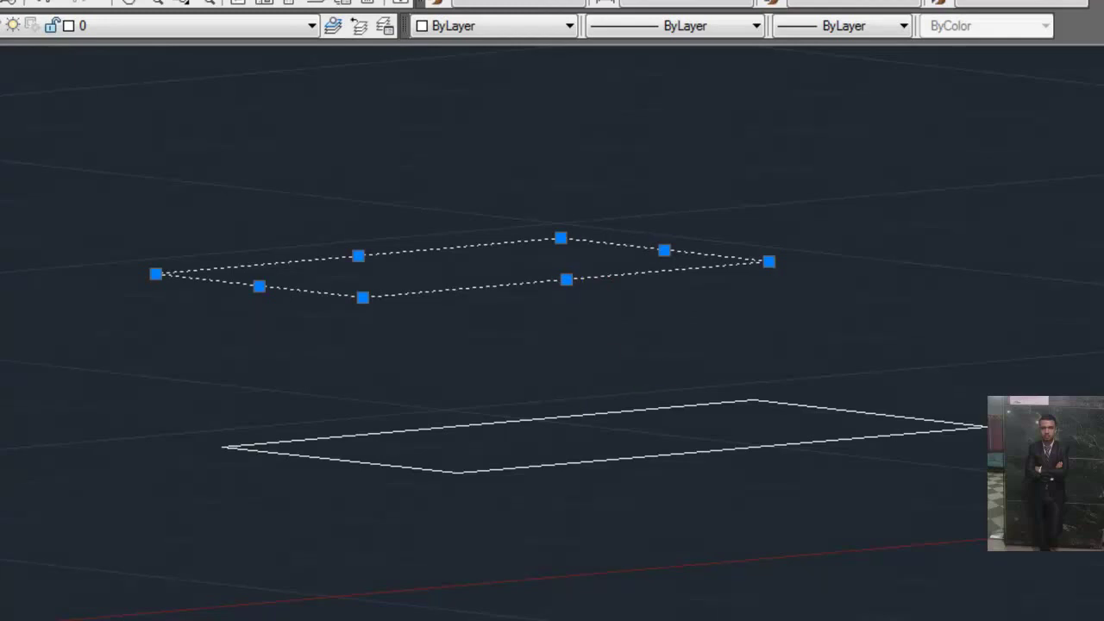
Step: Mark the vertical gap between the rectangles in ink with a double-headed arrow labelled 1000, underline both levels, and clear the ink
{"action": "left_click_drag", "start_coordinate": [722, 269], "coordinate": [734, 461]}
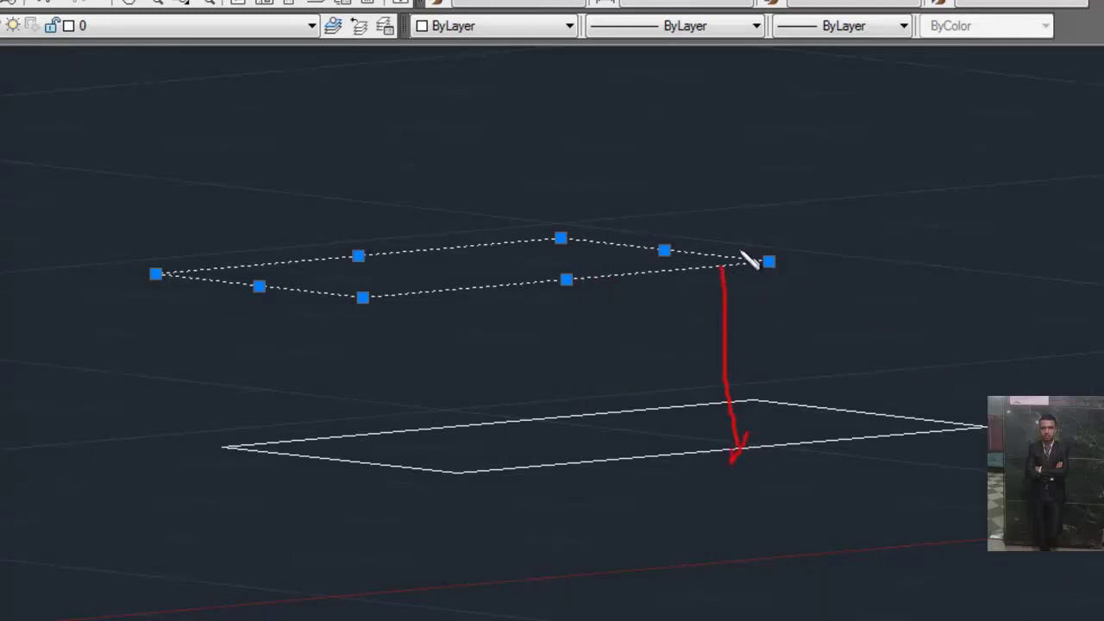
{"action": "left_click_drag", "start_coordinate": [734, 250], "coordinate": [706, 316]}
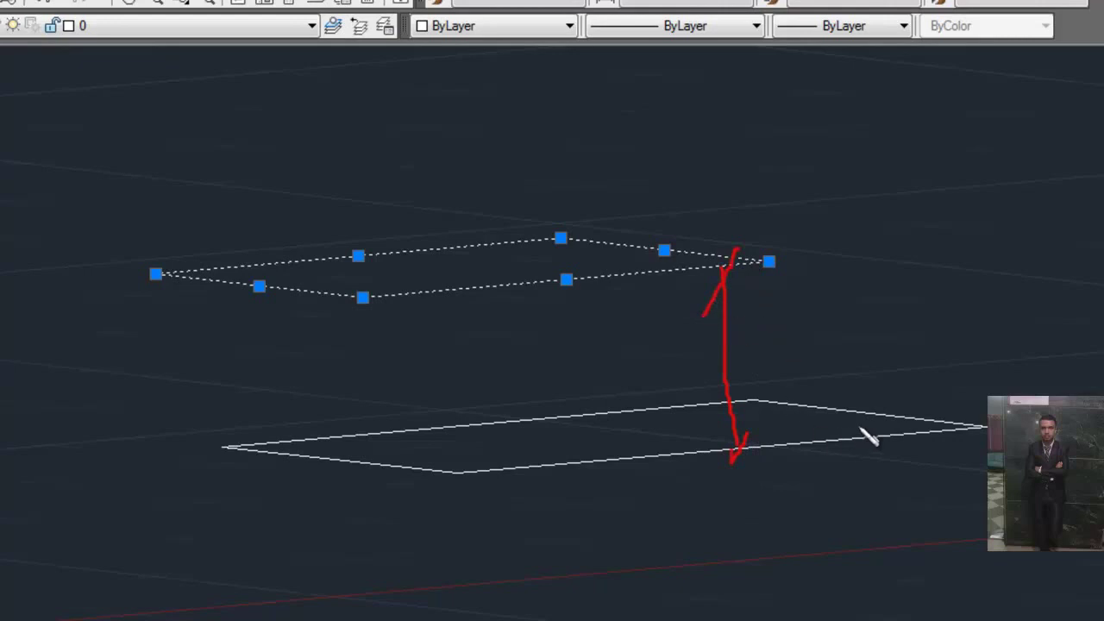
{"action": "mouse_move", "coordinate": [991, 447]}
{"action": "left_mouse_down"}
{"action": "mouse_move", "coordinate": [584, 552]}
{"action": "mouse_move", "coordinate": [514, 554]}
{"action": "left_mouse_up"}
{"action": "mouse_move", "coordinate": [791, 202]}
{"action": "left_mouse_down"}
{"action": "mouse_move", "coordinate": [542, 276]}
{"action": "mouse_move", "coordinate": [421, 293]}
{"action": "mouse_move", "coordinate": [748, 229]}
{"action": "mouse_move", "coordinate": [830, 202]}
{"action": "left_mouse_up"}
{"action": "mouse_move", "coordinate": [785, 328]}
{"action": "left_mouse_down"}
{"action": "mouse_move", "coordinate": [795, 363]}
{"action": "mouse_move", "coordinate": [828, 360]}
{"action": "mouse_move", "coordinate": [838, 338]}
{"action": "mouse_move", "coordinate": [921, 319]}
{"action": "mouse_move", "coordinate": [918, 338]}
{"action": "left_mouse_up"}
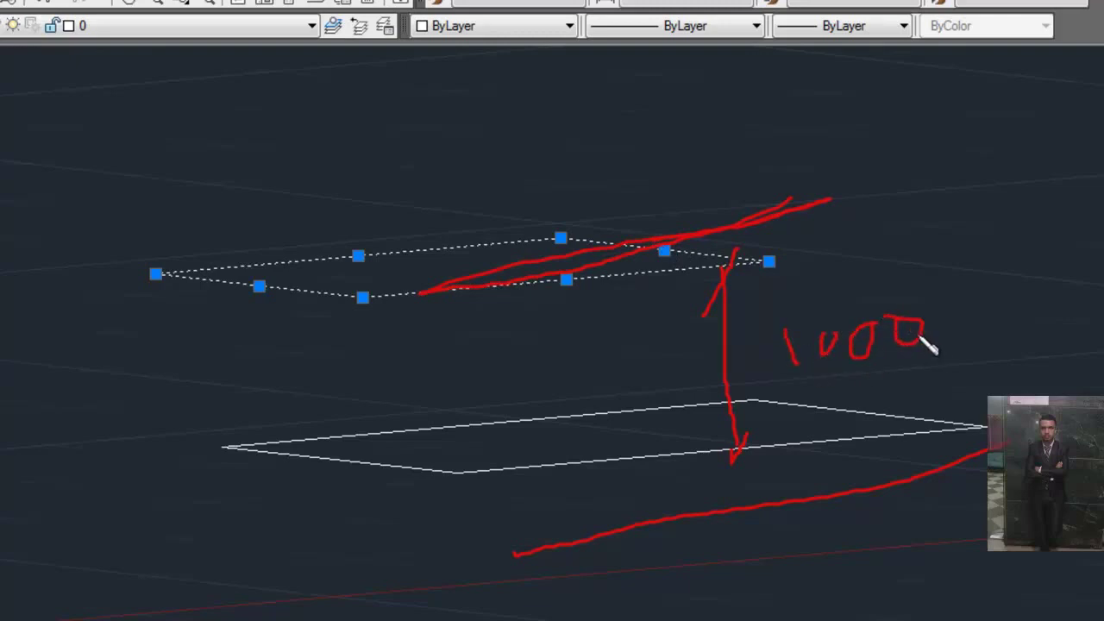
{"action": "mouse_move", "coordinate": [517, 93]}
{"action": "left_mouse_down"}
{"action": "mouse_move", "coordinate": [511, 188]}
{"action": "mouse_move", "coordinate": [536, 158]}
{"action": "mouse_move", "coordinate": [523, 193]}
{"action": "mouse_move", "coordinate": [502, 163]}
{"action": "left_mouse_up"}
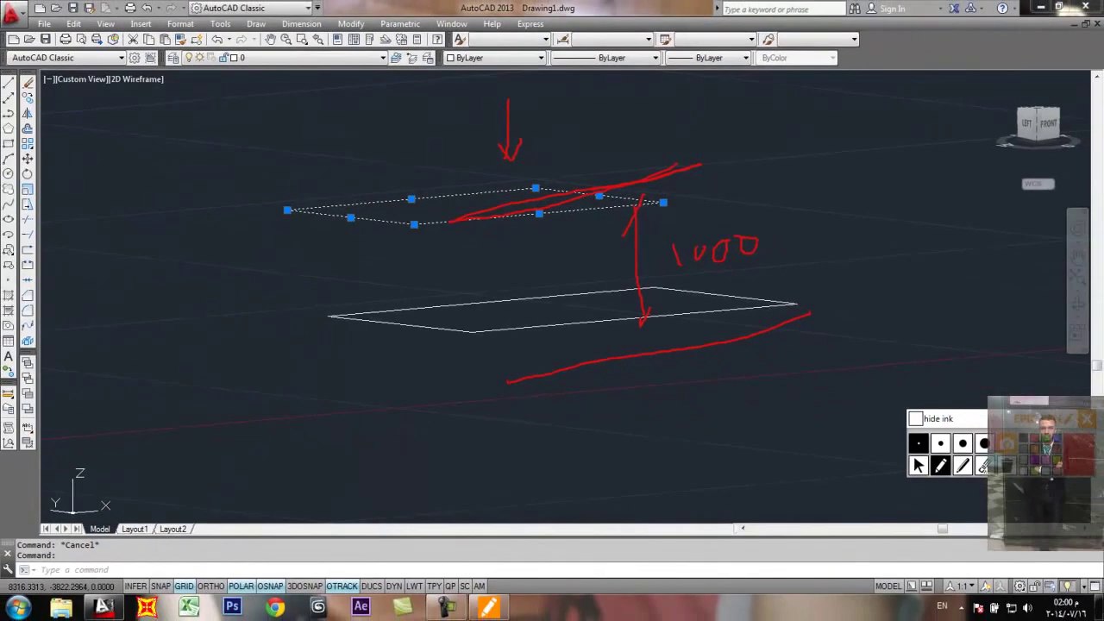
{"action": "left_click", "coordinate": [1005, 466]}
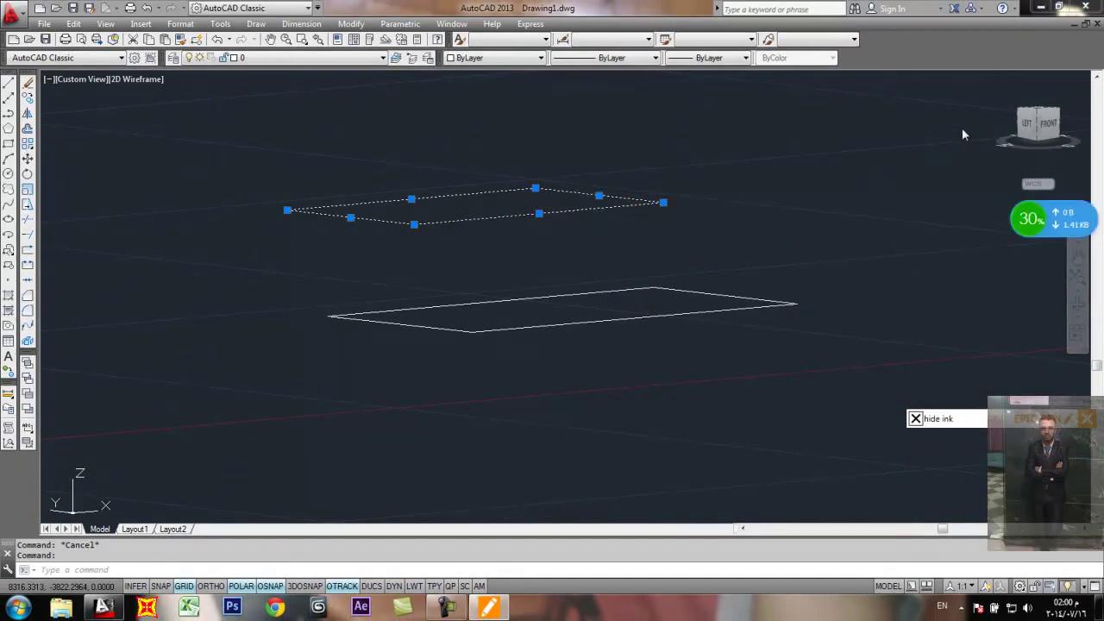
Step: Clear the selection and, in the top view, draw a small upright rectangle above and left of the others, keeping Elevation 1000
{"action": "left_click", "coordinate": [998, 81]}
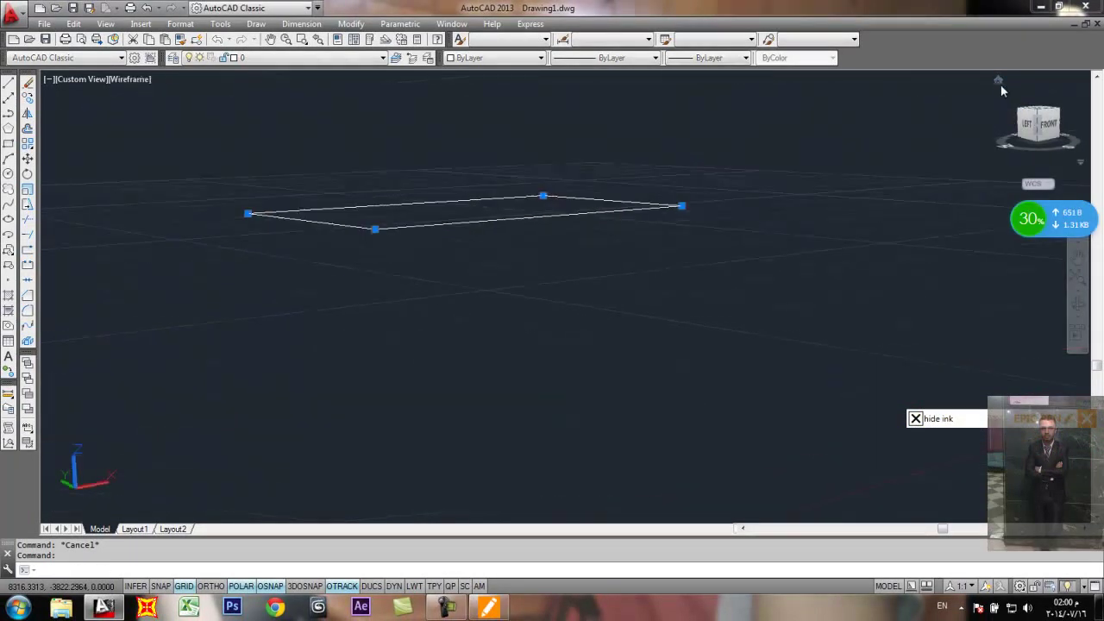
{"action": "left_click", "coordinate": [1039, 119]}
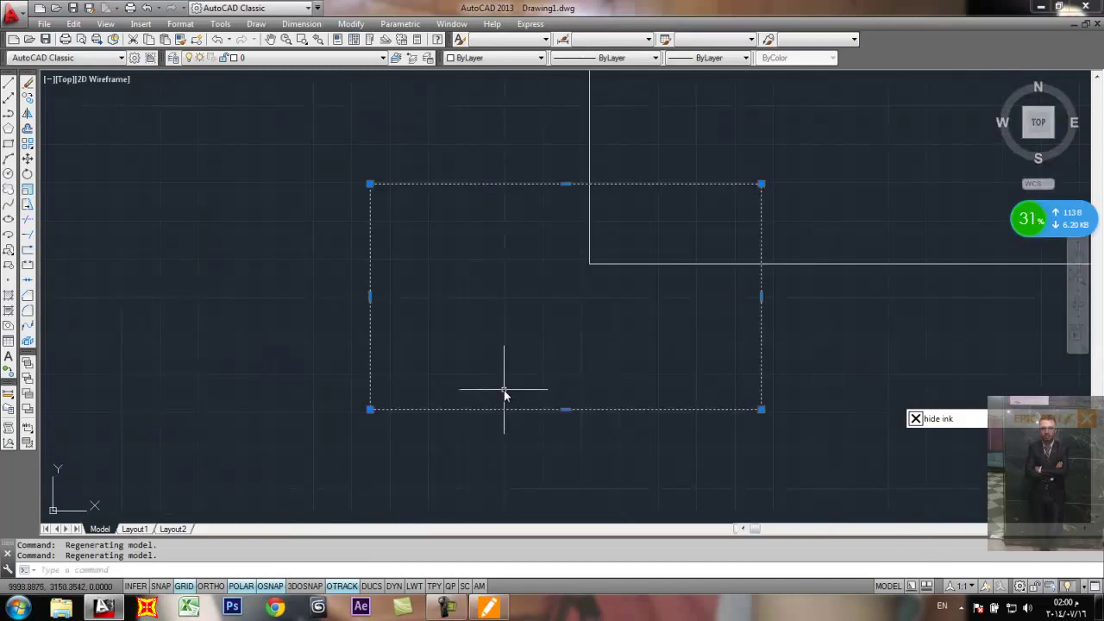
{"action": "scroll", "coordinate": [648, 330], "scroll_direction": "down", "scroll_amount": 2}
{"action": "middle_click_drag", "start_coordinate": [649, 330], "coordinate": [488, 356]}
{"action": "key", "text": "Escape"}
{"action": "key", "text": "Escape"}
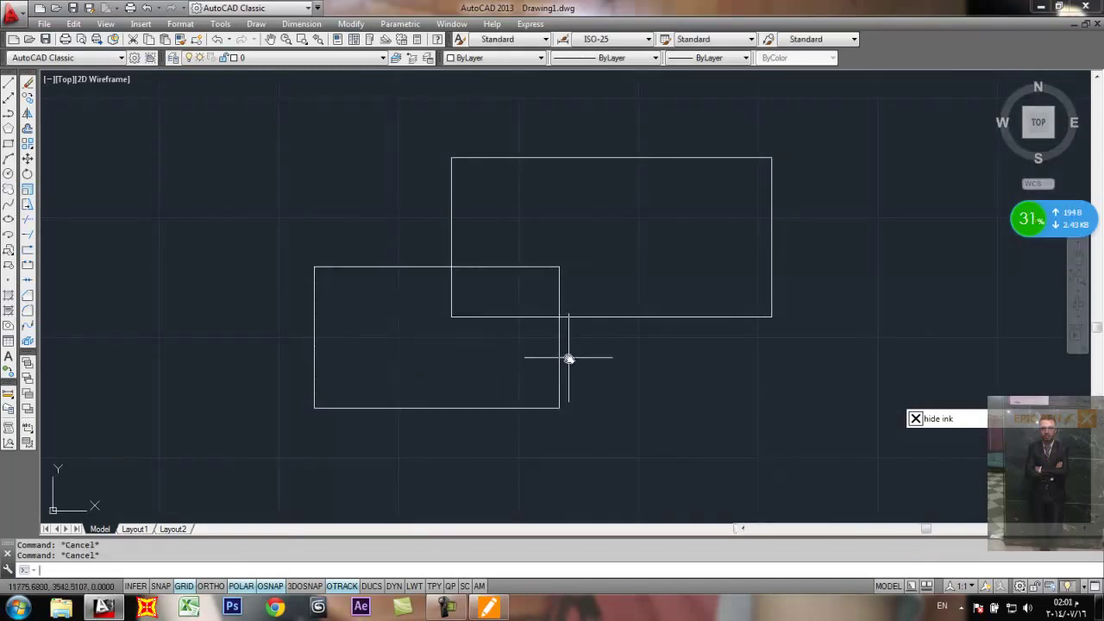
{"action": "type", "text": "rec"}
{"action": "key", "text": "Return"}
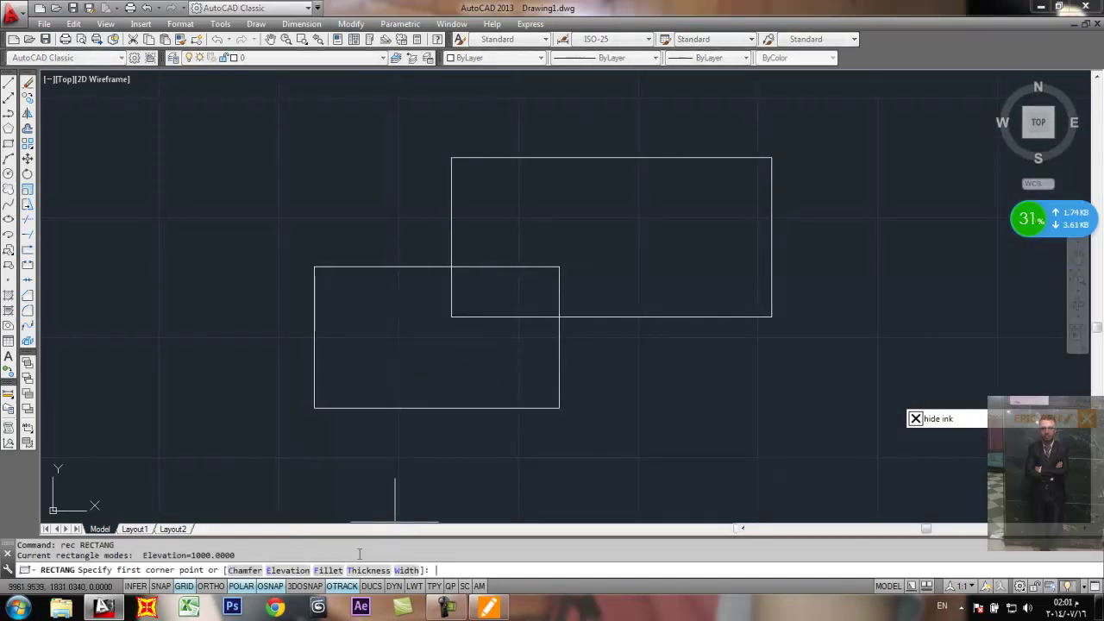
{"action": "left_click", "coordinate": [243, 143]}
{"action": "left_click", "coordinate": [162, 256]}
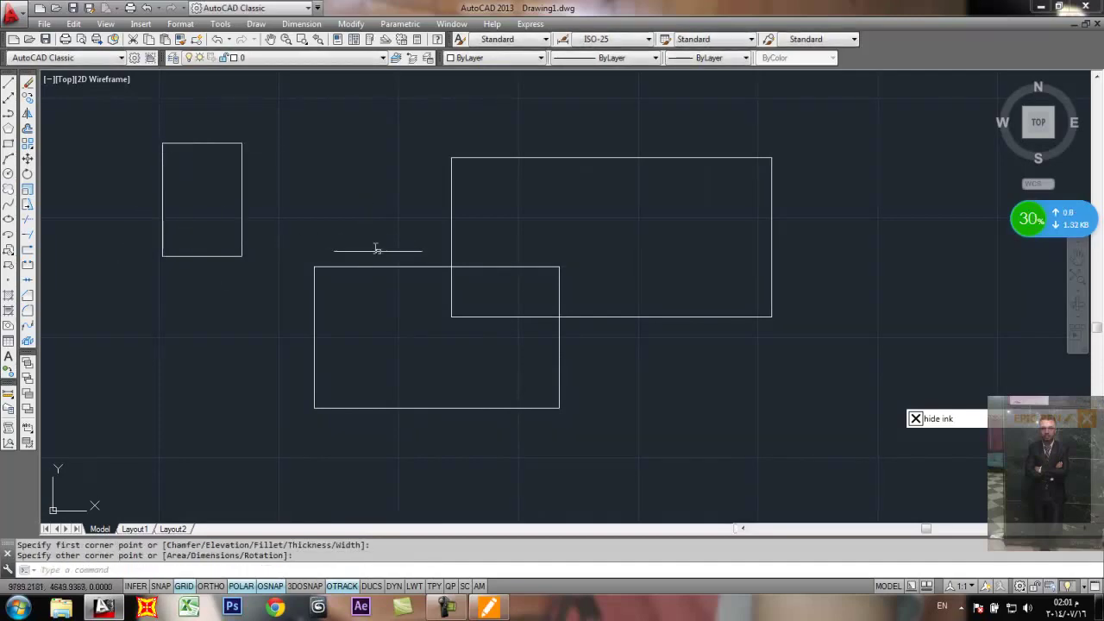
Step: Compare the small upright rectangle's height with the other two in a low front view, and return to the top view
{"action": "middle_click_drag", "start_coordinate": [264, 258], "coordinate": [188, 246], "text": "shift"}
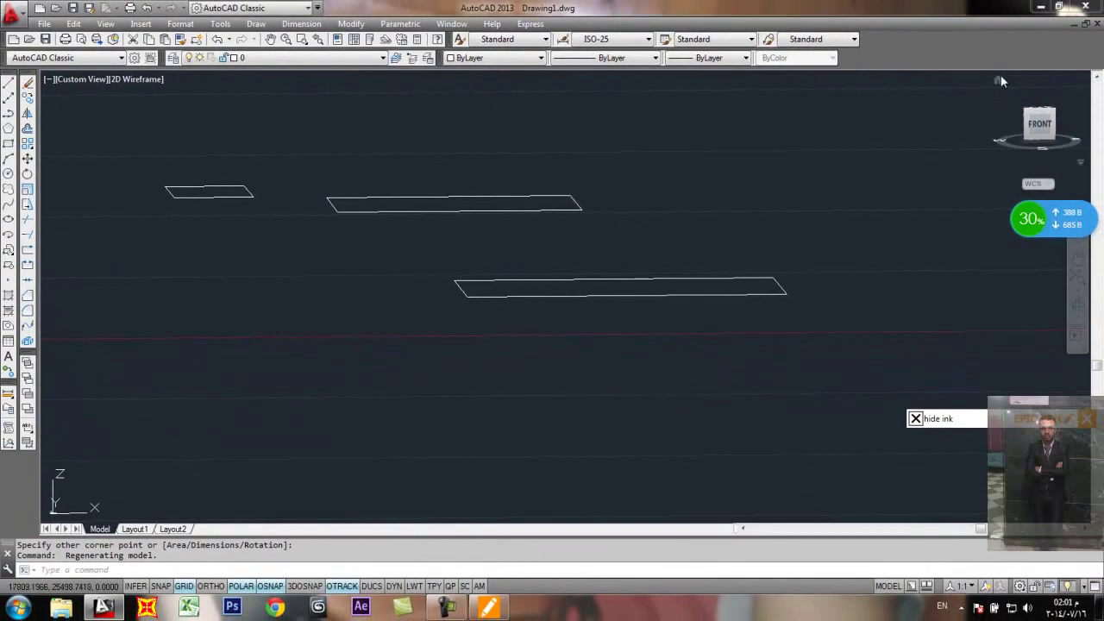
{"action": "left_click", "coordinate": [999, 79]}
{"action": "left_click", "coordinate": [1041, 118]}
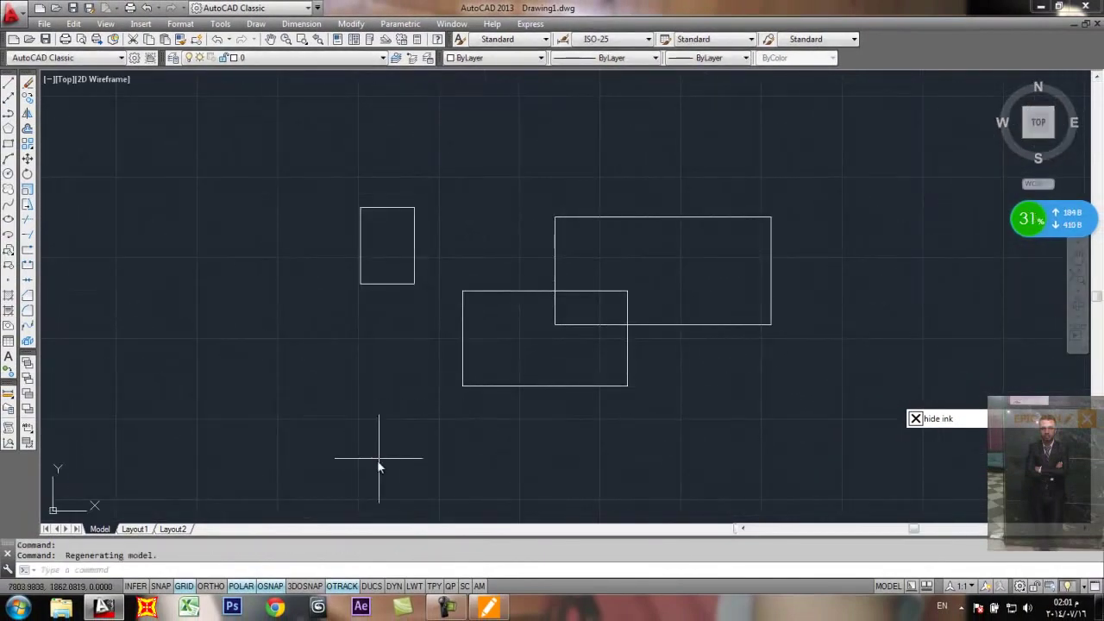
Step: Restart the Rectangle command, reset its elevation to 0, and cancel the rectangle after placing its first corner
{"action": "key", "text": "Return"}
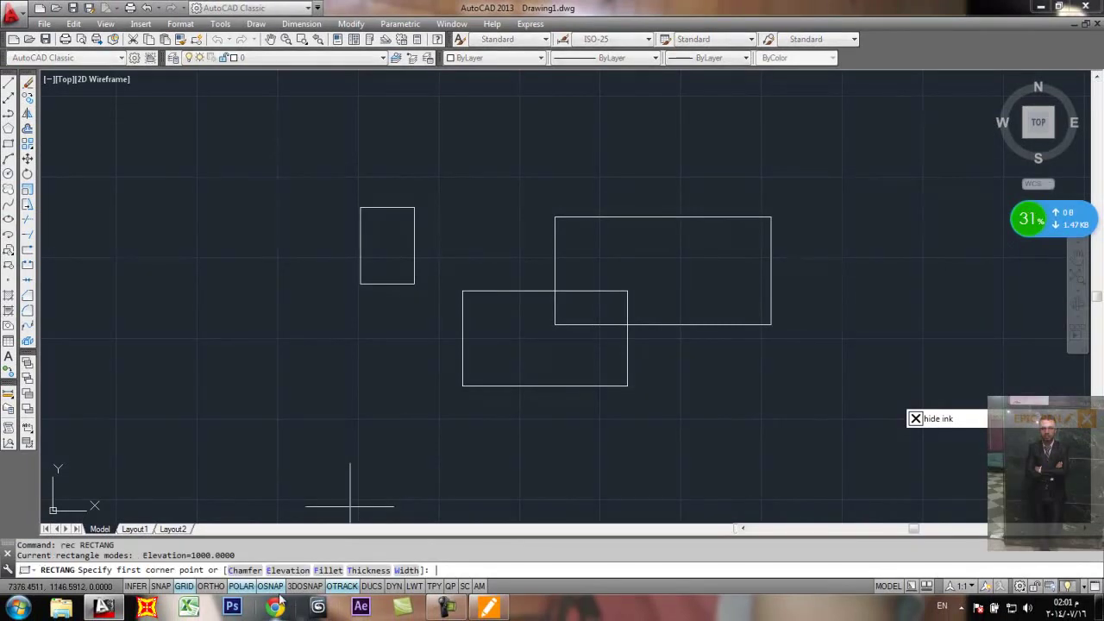
{"action": "type", "text": "E"}
{"action": "key", "text": "Return"}
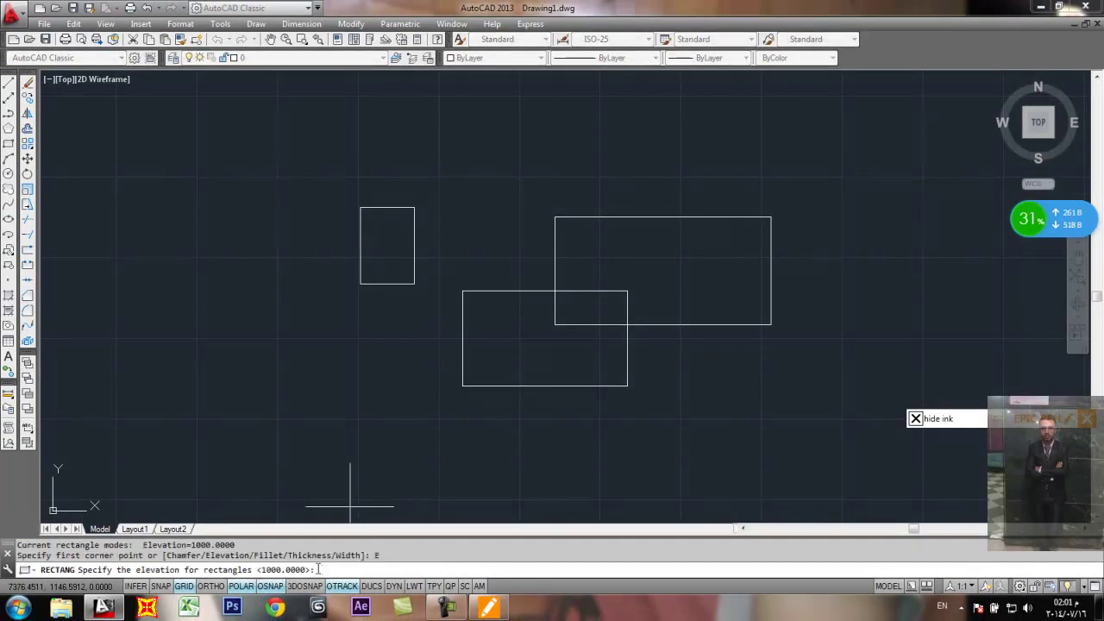
{"action": "key", "text": "Return"}
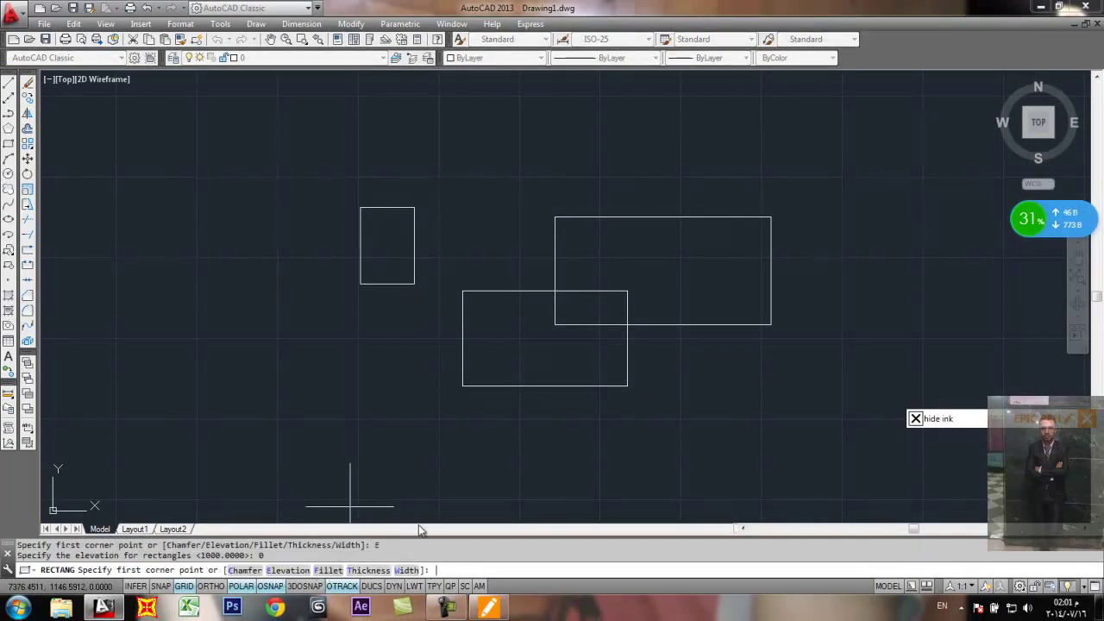
{"action": "left_click", "coordinate": [807, 203]}
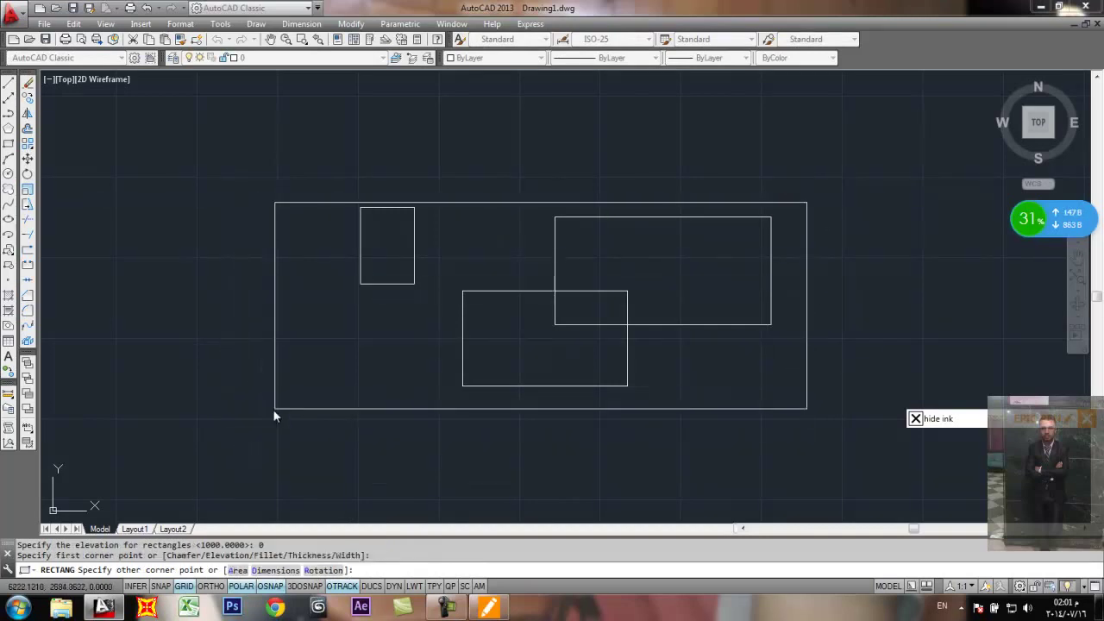
{"action": "key", "text": "Escape"}
{"action": "key", "text": "Escape"}
Step: Erase all three rectangles with a crossing selection
{"action": "left_click", "coordinate": [821, 146]}
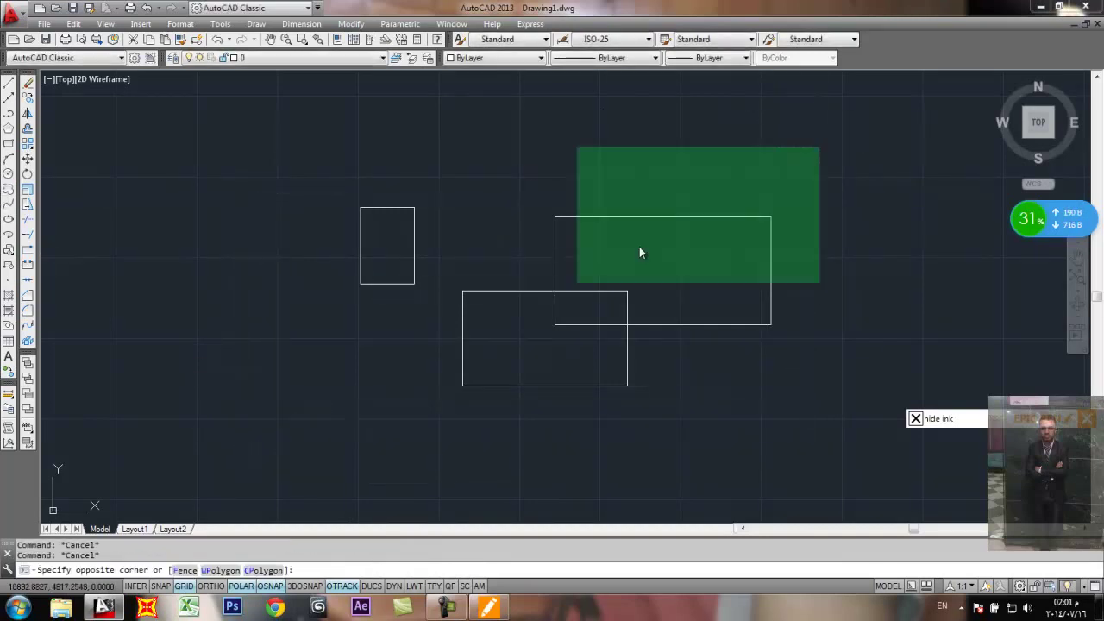
{"action": "left_click", "coordinate": [279, 487]}
{"action": "type", "text": "e"}
{"action": "key", "text": "Return"}
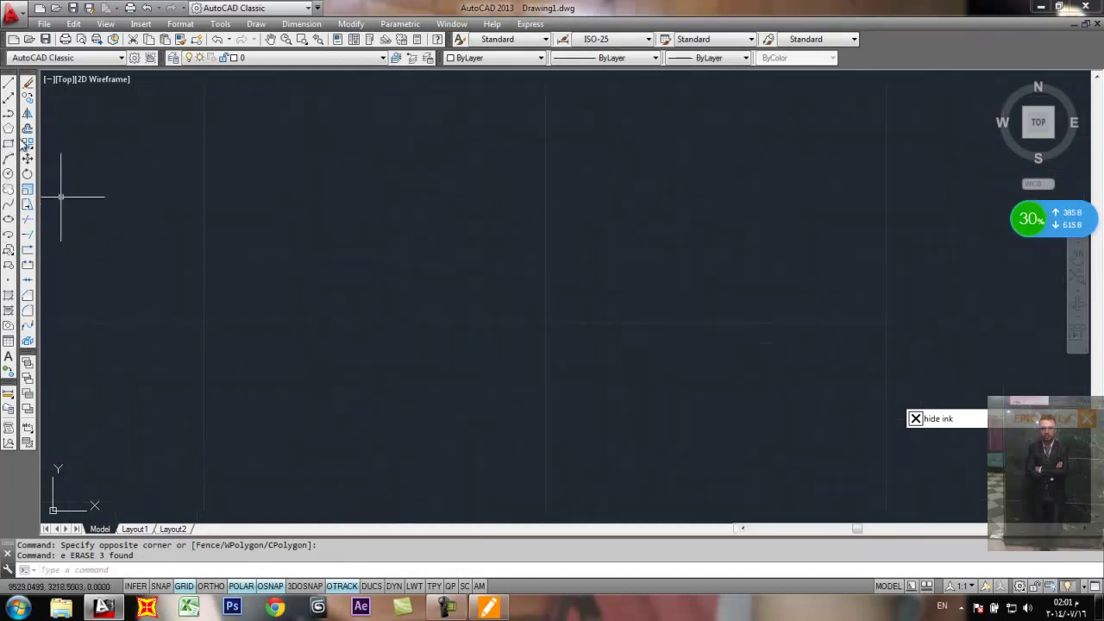
Step: Draw a wide rectangle with the rectangle line width set to 10
{"action": "left_click", "coordinate": [10, 144]}
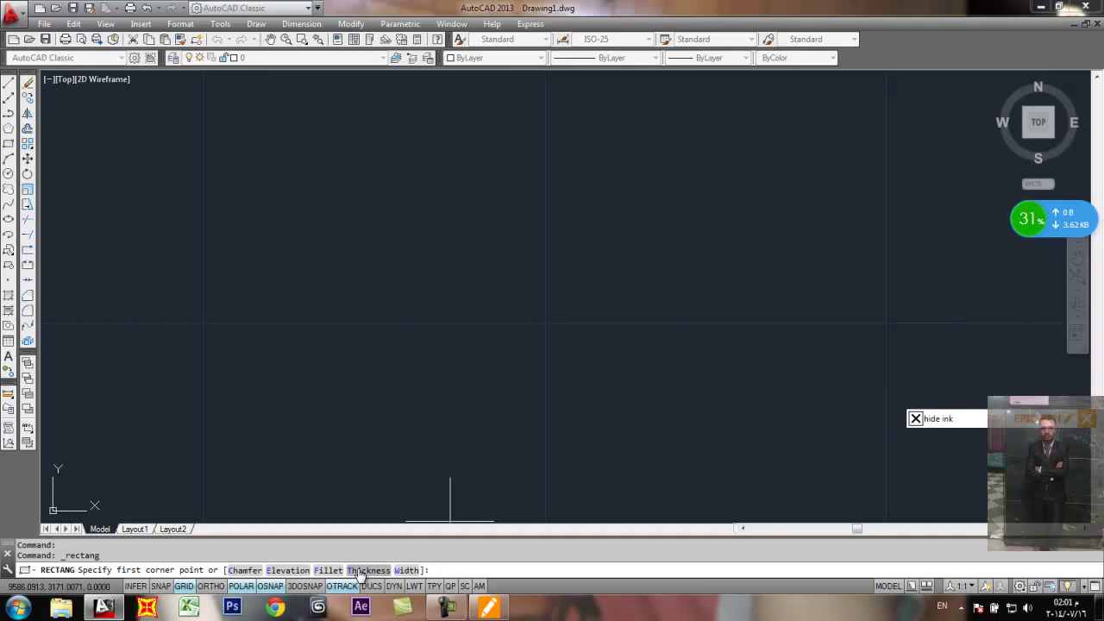
{"action": "left_click", "coordinate": [406, 570]}
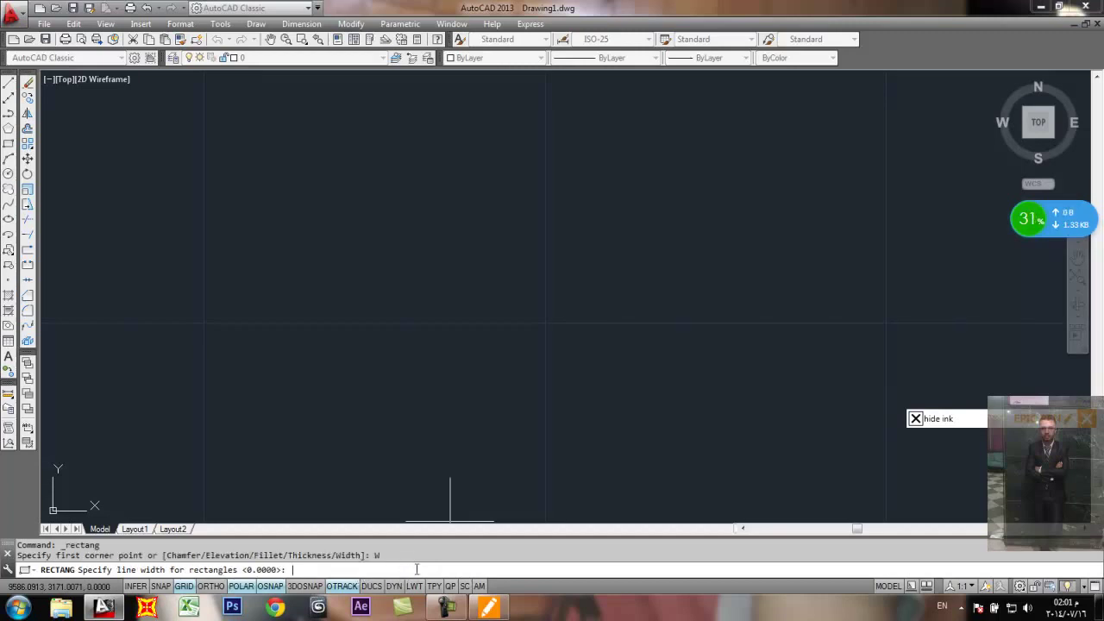
{"action": "type", "text": "10"}
{"action": "key", "text": "Return"}
{"action": "left_click", "coordinate": [685, 250]}
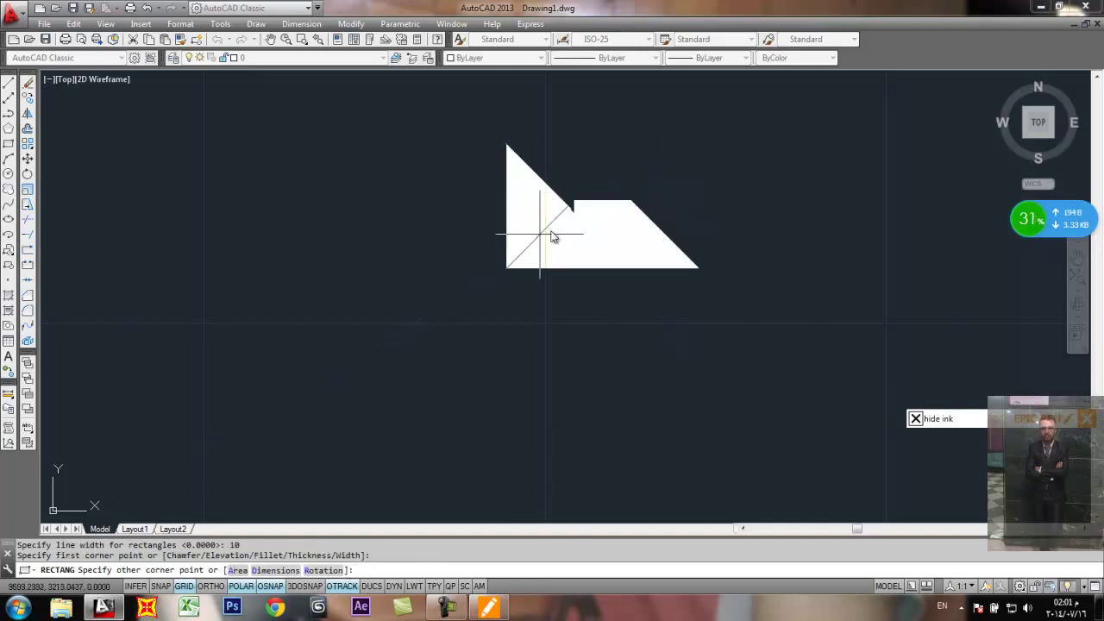
{"action": "left_click", "coordinate": [239, 461]}
{"action": "middle_click_drag", "start_coordinate": [344, 402], "coordinate": [500, 296]}
{"action": "scroll", "coordinate": [500, 296], "scroll_direction": "up", "scroll_amount": 4}
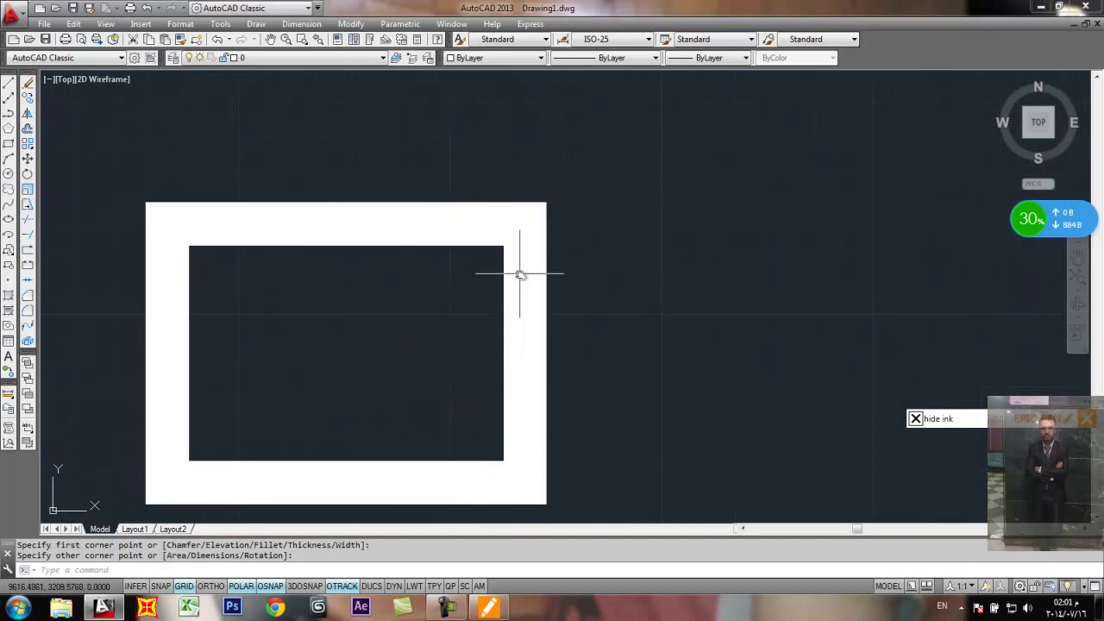
Step: Draw a second, nearly square rectangle right of the first, keeping the line width of 10
{"action": "left_click", "coordinate": [8, 144]}
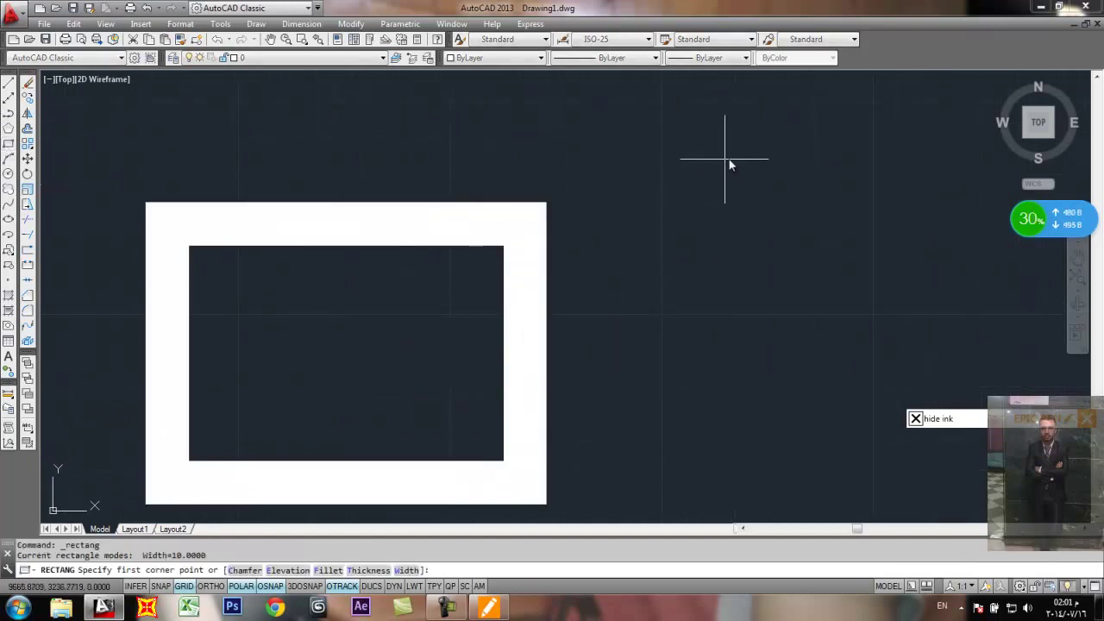
{"action": "left_click", "coordinate": [901, 176]}
{"action": "left_click", "coordinate": [656, 430]}
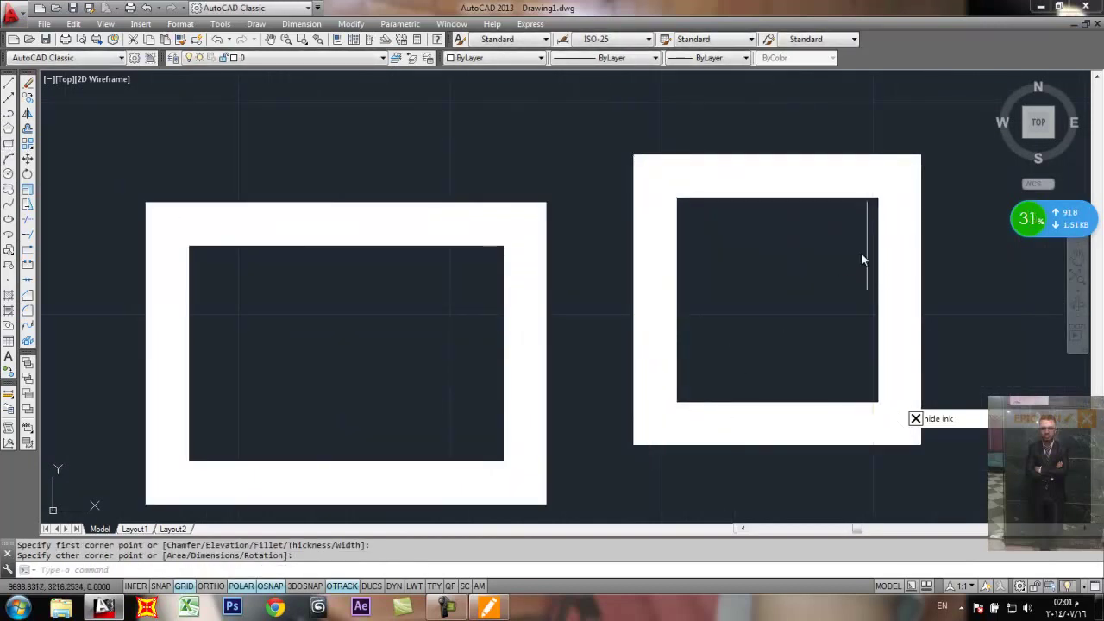
{"action": "scroll", "coordinate": [838, 301], "scroll_direction": "down", "scroll_amount": 6}
{"action": "middle_click_drag", "start_coordinate": [837, 301], "coordinate": [501, 217]}
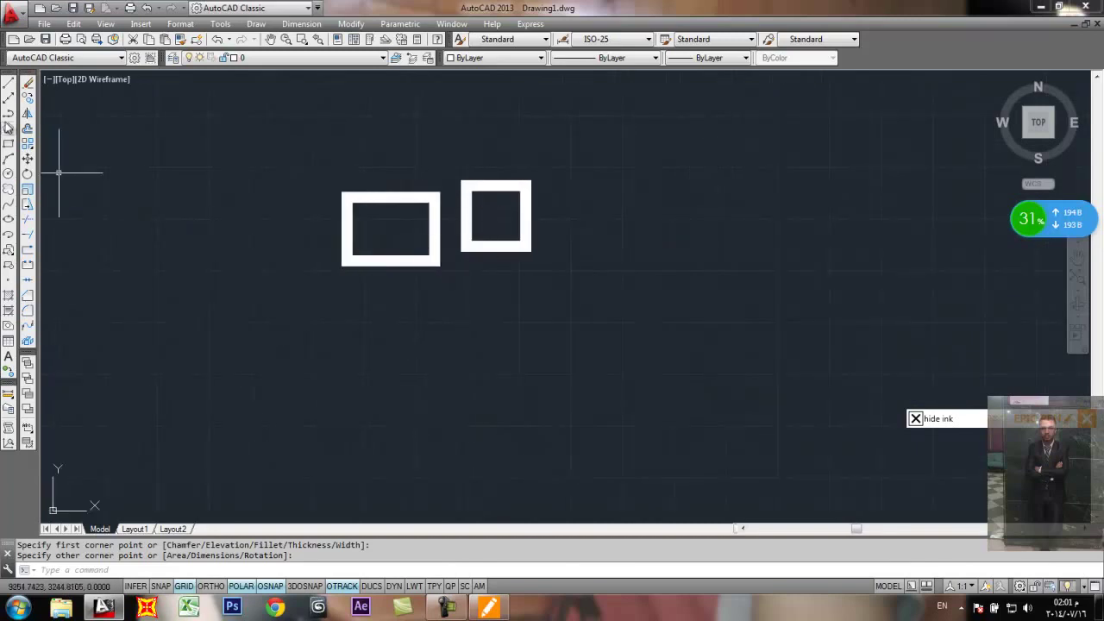
Step: Reset the rectangle line width to 0 and draw a thin-lined rectangle right of the two thick-lined ones
{"action": "left_click", "coordinate": [9, 145]}
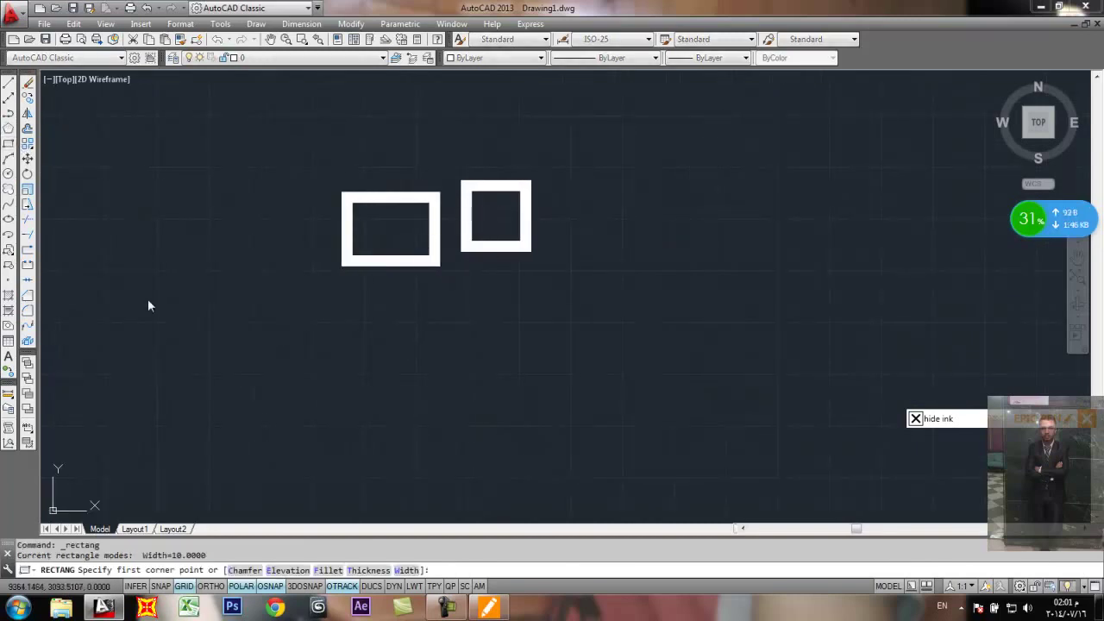
{"action": "left_click", "coordinate": [416, 570]}
{"action": "type", "text": "0"}
{"action": "key", "text": "Return"}
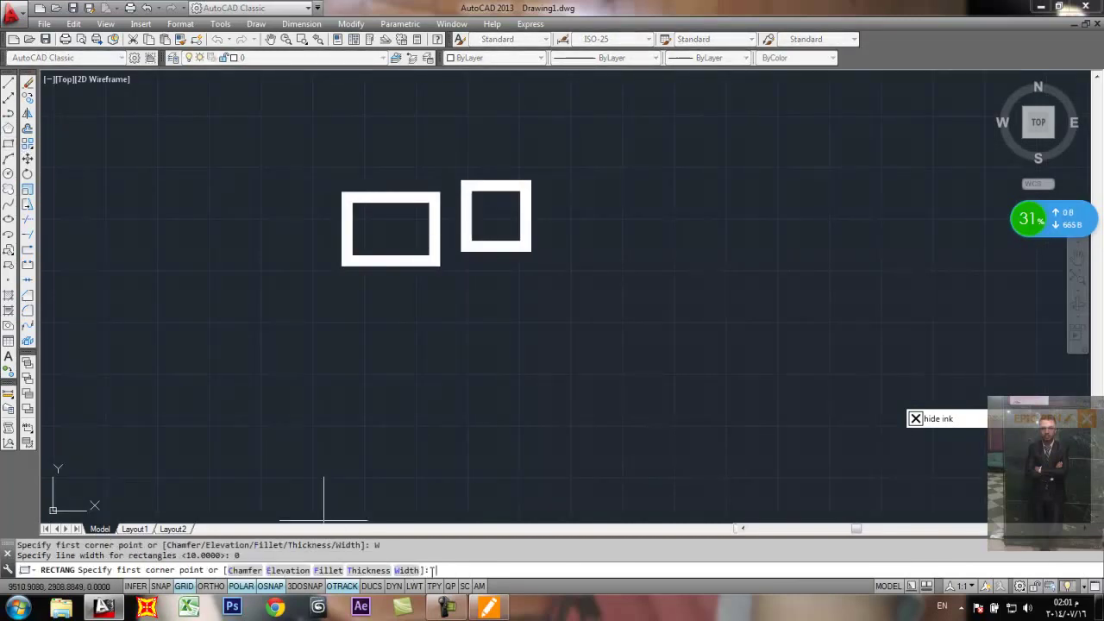
{"action": "left_click", "coordinate": [608, 152]}
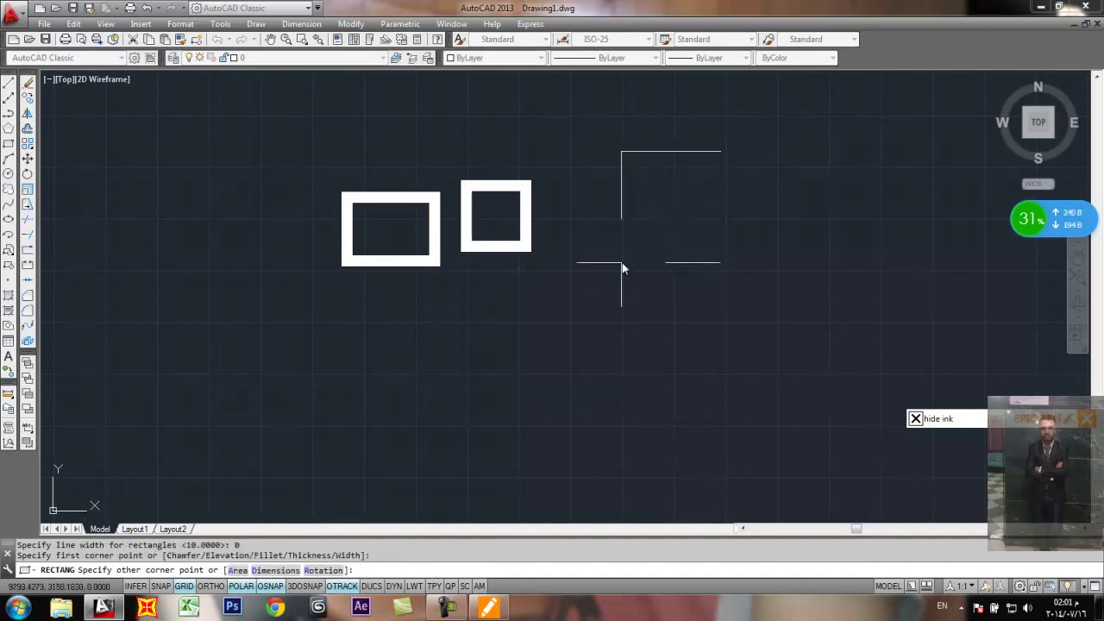
{"action": "left_click", "coordinate": [726, 266]}
Step: Draw a long, low thin-lined rectangle below the two thick-lined rectangles
{"action": "left_click", "coordinate": [7, 143]}
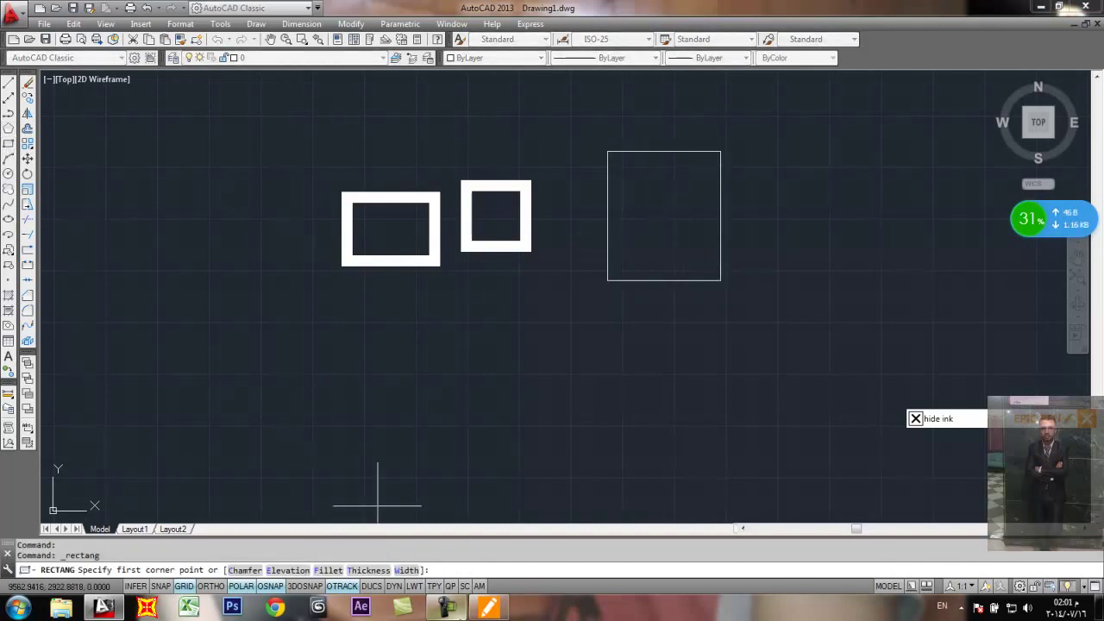
{"action": "left_click", "coordinate": [494, 363]}
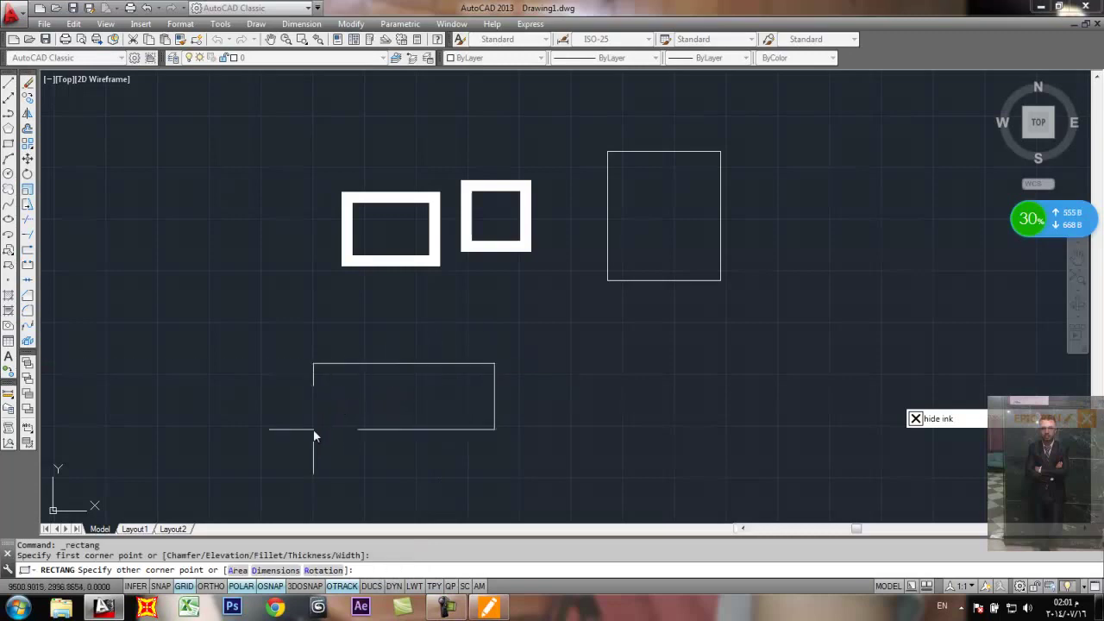
{"action": "left_click", "coordinate": [313, 428]}
Step: Set the rectangle thickness to 50 and draw a rectangle overlapping the lower-left corner of the long, low one
{"action": "left_click", "coordinate": [8, 145]}
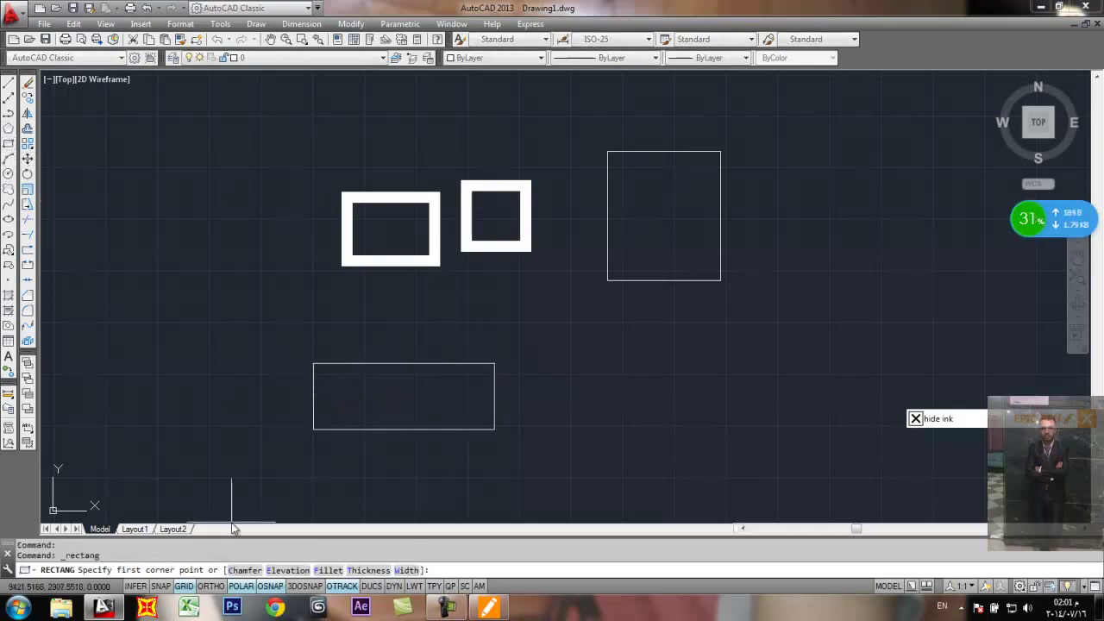
{"action": "left_click", "coordinate": [356, 570]}
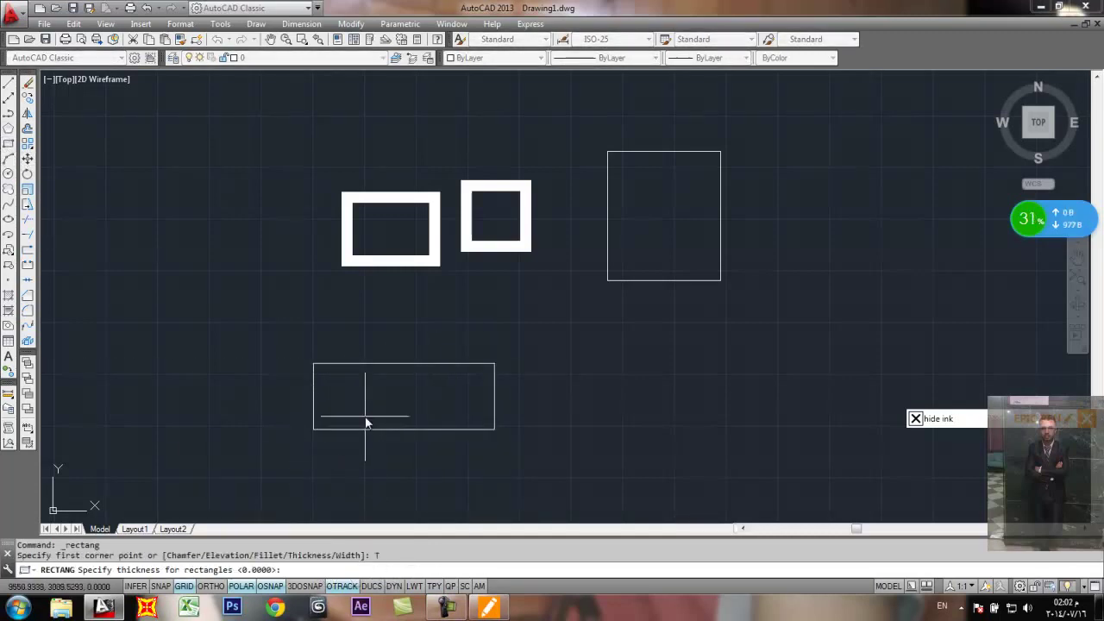
{"action": "type", "text": "50"}
{"action": "key", "text": "Return"}
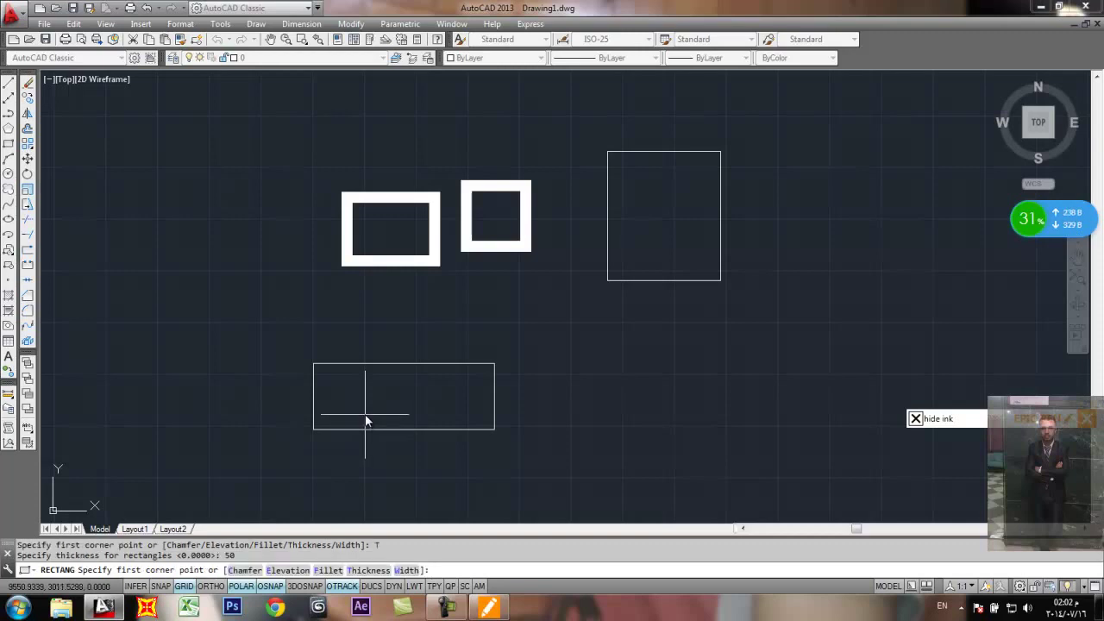
{"action": "left_click", "coordinate": [349, 394]}
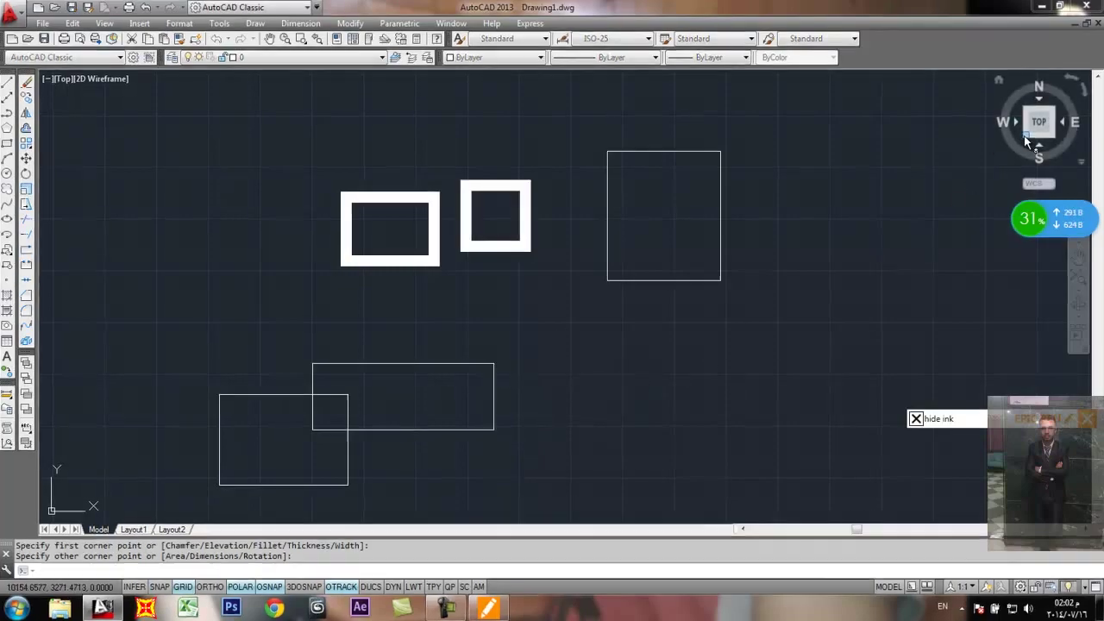
Step: Compare the rectangle with thickness against the flat one in a low 3D view, briefly highlighting the flat rectangle
{"action": "left_click", "coordinate": [1026, 142]}
{"action": "scroll", "coordinate": [577, 380], "scroll_direction": "up", "scroll_amount": 3}
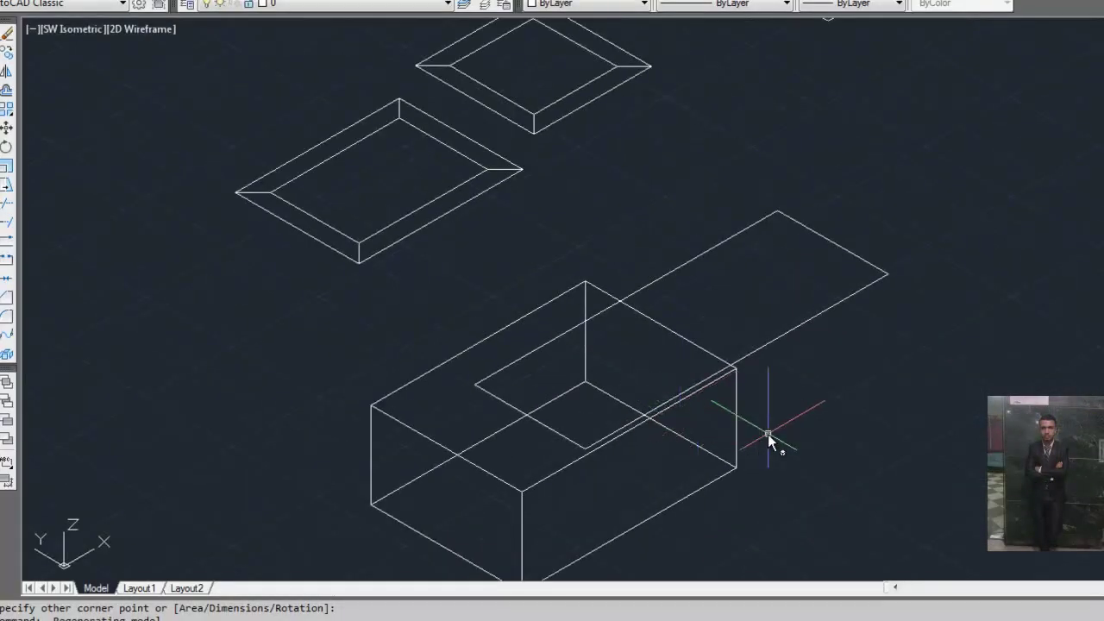
{"action": "middle_click_drag", "start_coordinate": [767, 434], "coordinate": [681, 299], "text": "shift"}
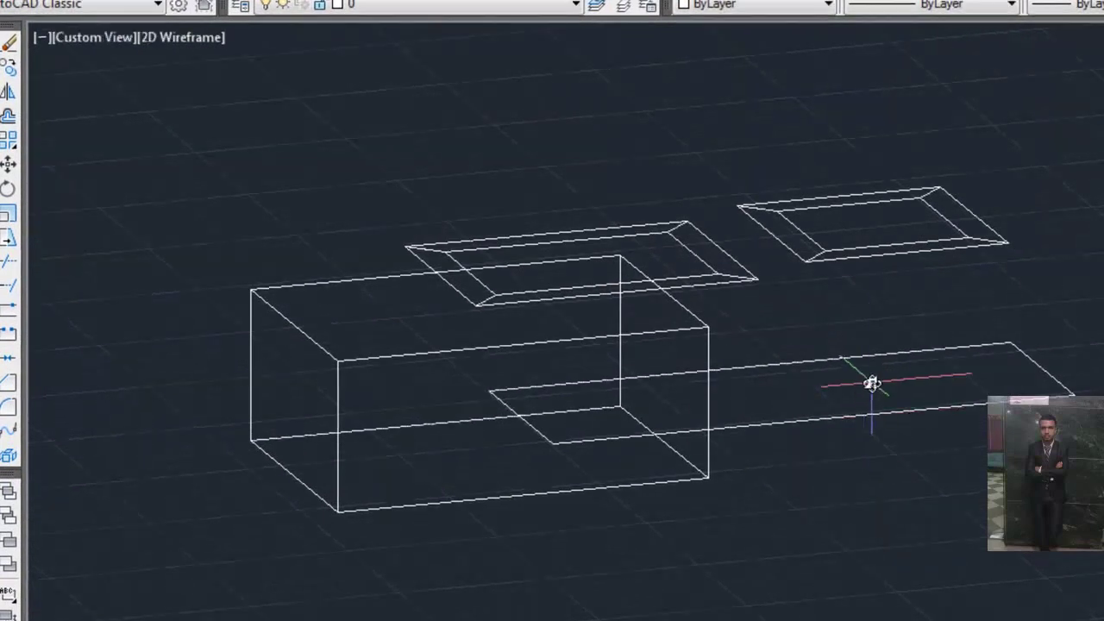
{"action": "left_click", "coordinate": [899, 412]}
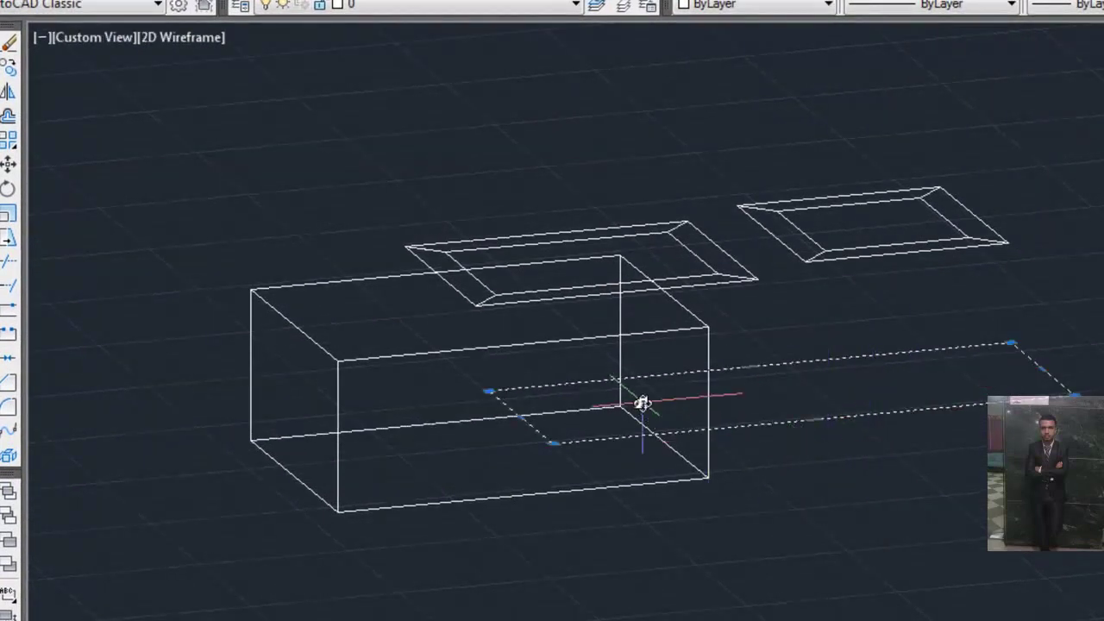
{"action": "key", "text": "Escape"}
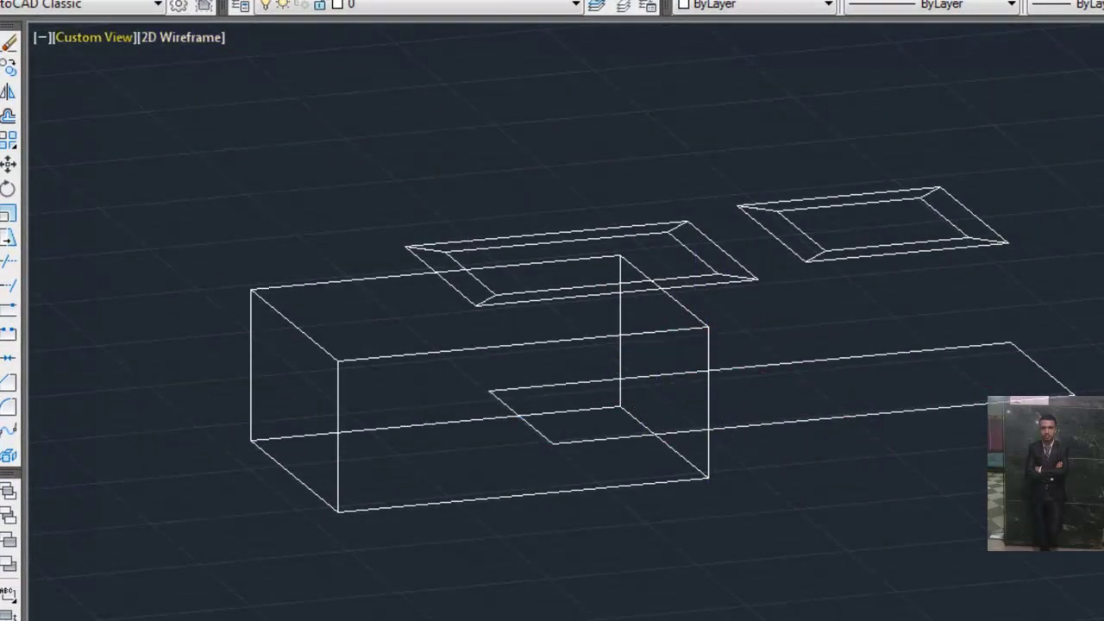
Step: Apply the Conceptual visual style to the 3D view
{"action": "left_click", "coordinate": [233, 0]}
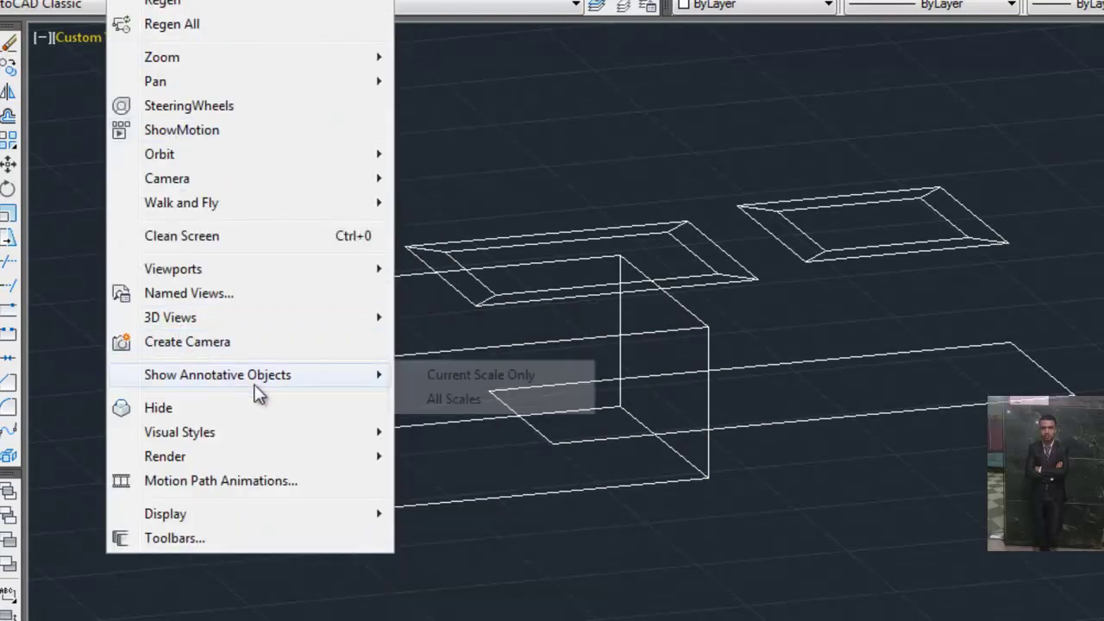
{"action": "mouse_move", "coordinate": [328, 435]}
{"action": "left_click", "coordinate": [461, 540]}
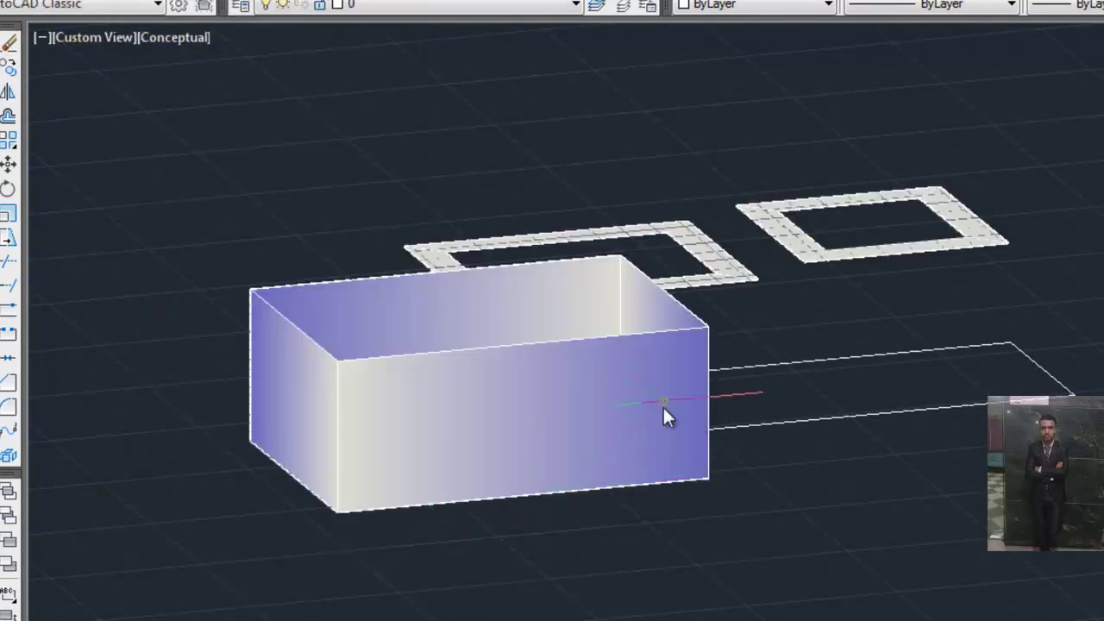
Step: Inspect the shaded walls of the thick rectangle from a higher angle and briefly highlight the adjoining flat rectangle
{"action": "middle_click_drag", "start_coordinate": [618, 365], "coordinate": [610, 446], "text": "shift"}
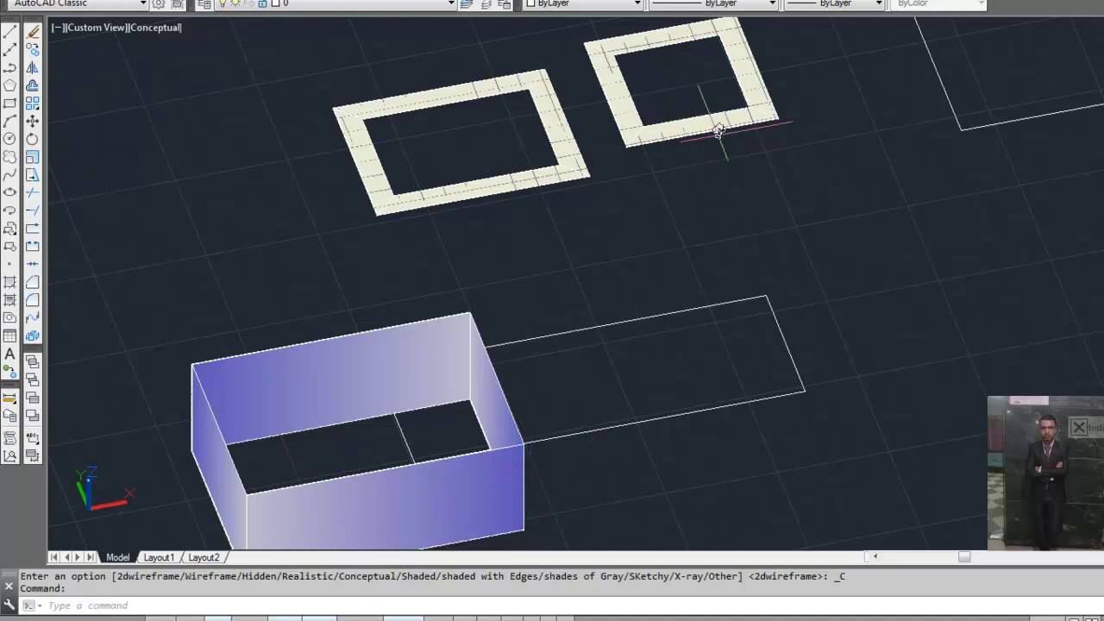
{"action": "scroll", "coordinate": [702, 261], "scroll_direction": "down", "scroll_amount": 2}
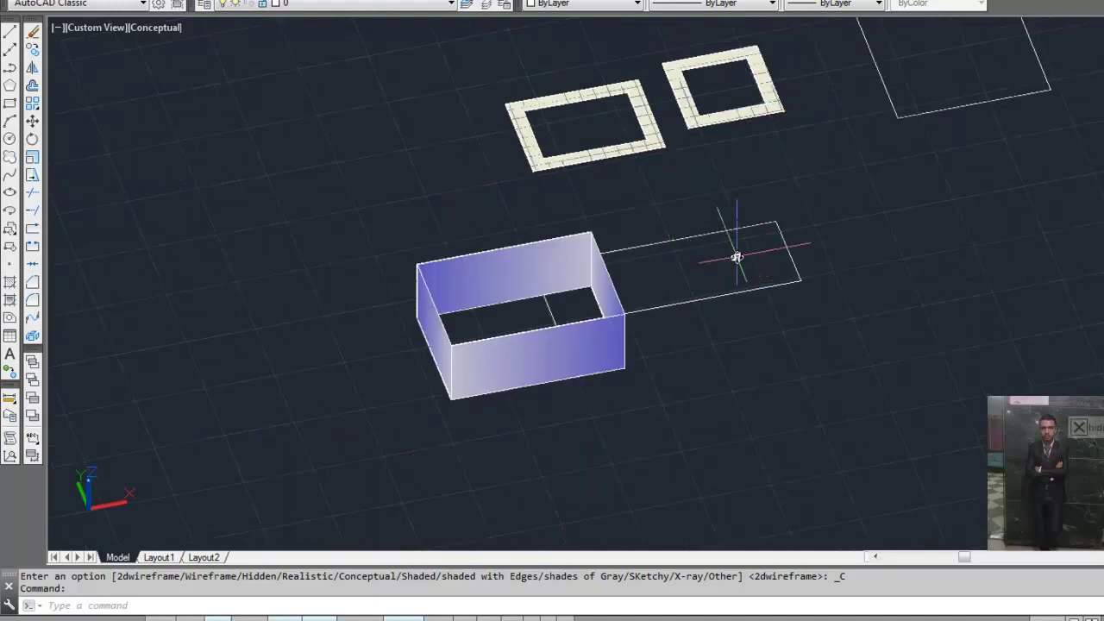
{"action": "scroll", "coordinate": [774, 288], "scroll_direction": "up", "scroll_amount": 2}
{"action": "left_click", "coordinate": [822, 271]}
{"action": "left_click", "coordinate": [788, 298]}
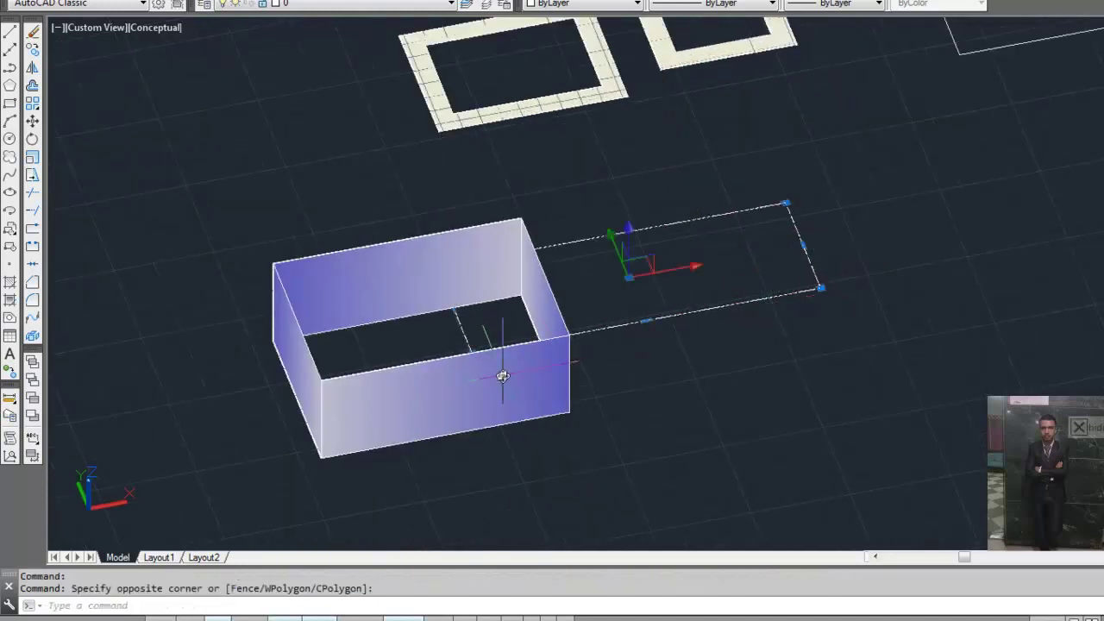
{"action": "key", "text": "Escape"}
{"action": "key", "text": "Escape"}
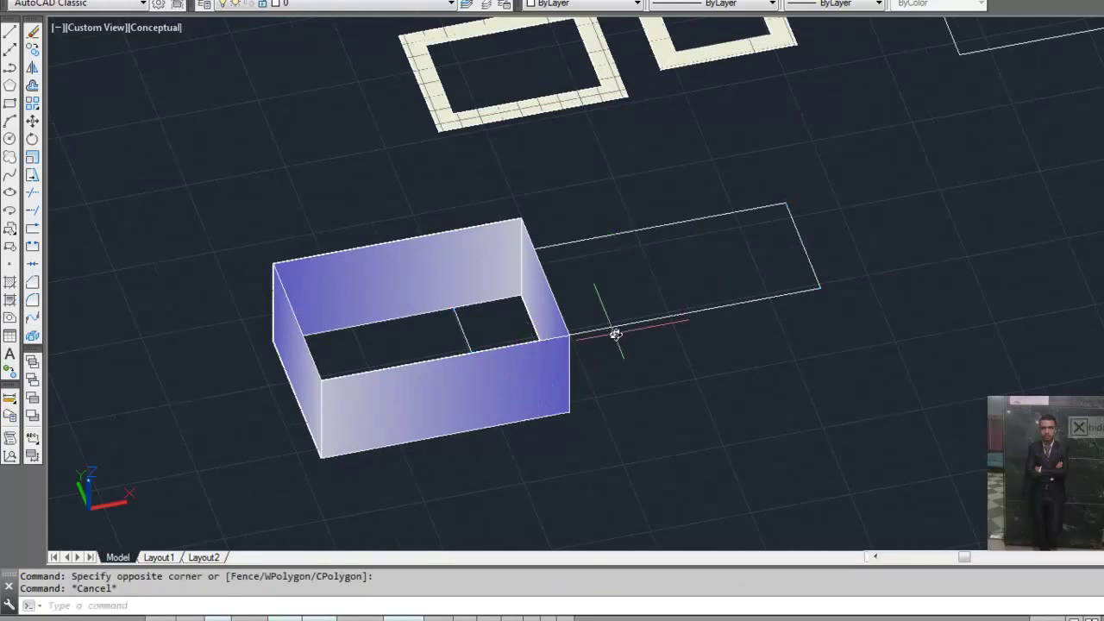
Step: Erase all five rectangles with a crossing selection
{"action": "scroll", "coordinate": [690, 268], "scroll_direction": "down", "scroll_amount": 2}
{"action": "left_click", "coordinate": [942, 75]}
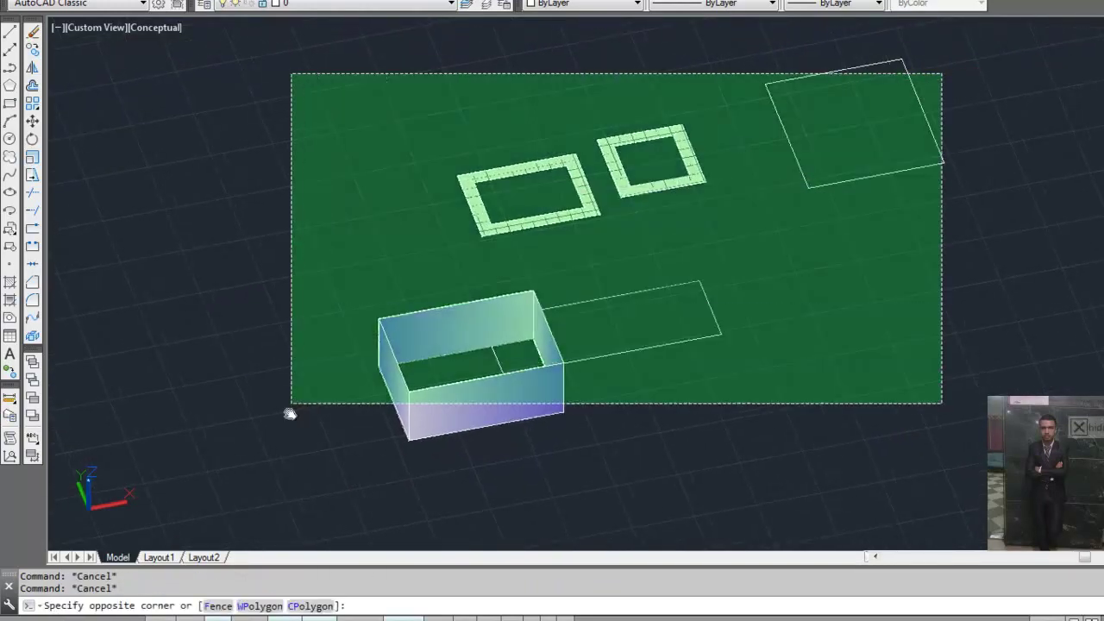
{"action": "left_click", "coordinate": [284, 470]}
{"action": "type", "text": "w"}
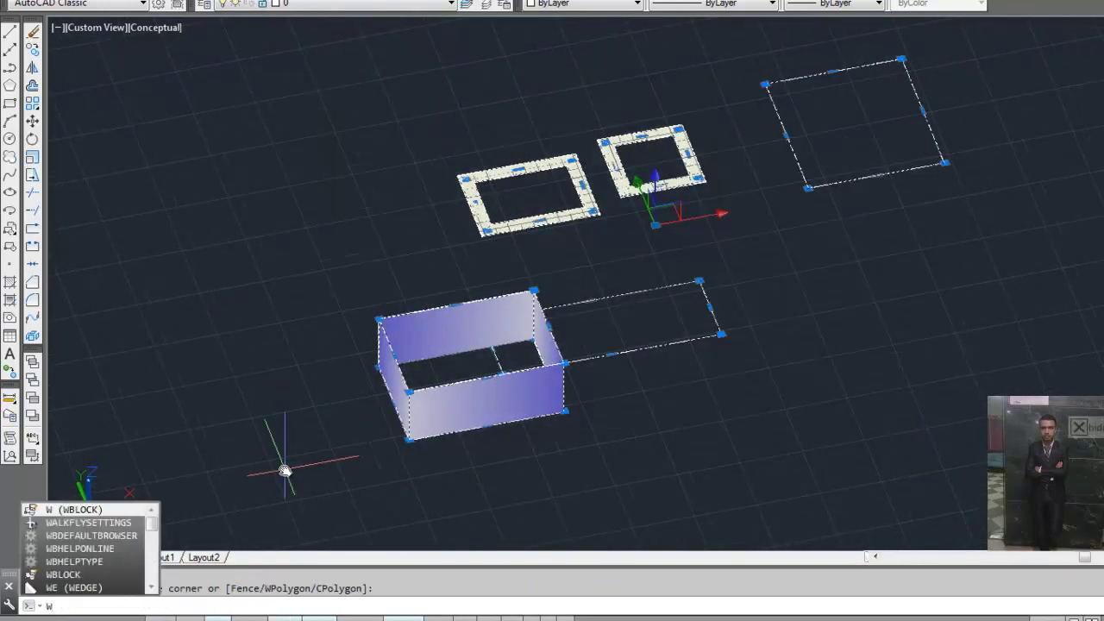
{"action": "key", "text": "BackSpace"}
{"action": "type", "text": "e"}
{"action": "key", "text": "Return"}
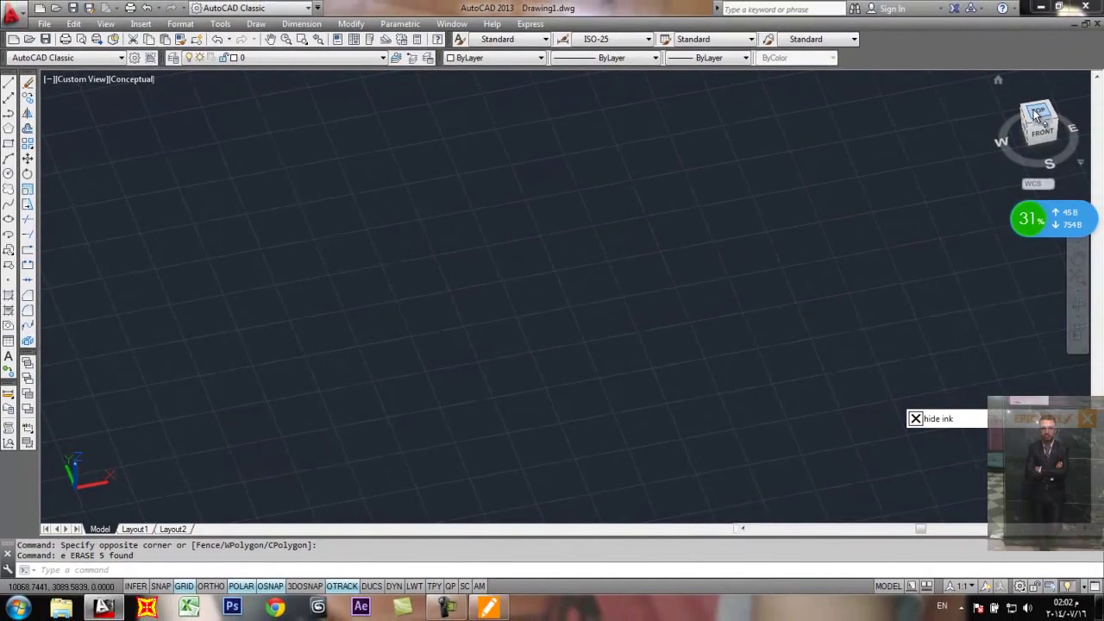
Step: Return the viewport from the tilted 3D view to the Top view and clear space in the positive XY quadrant
{"action": "left_click", "coordinate": [1036, 113]}
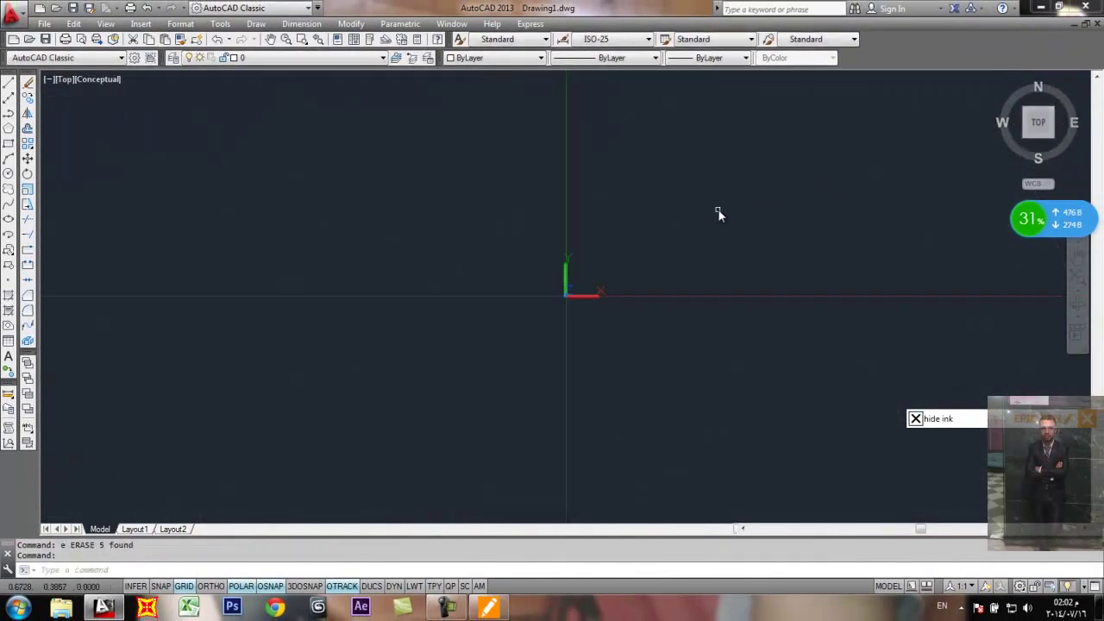
{"action": "mouse_move", "coordinate": [739, 246]}
{"action": "middle_mouse_down"}
{"action": "mouse_move", "coordinate": [81, 432]}
{"action": "mouse_move", "coordinate": [410, 304]}
{"action": "mouse_move", "coordinate": [332, 354]}
{"action": "middle_mouse_up"}
{"action": "middle_click_drag", "start_coordinate": [505, 320], "coordinate": [342, 444]}
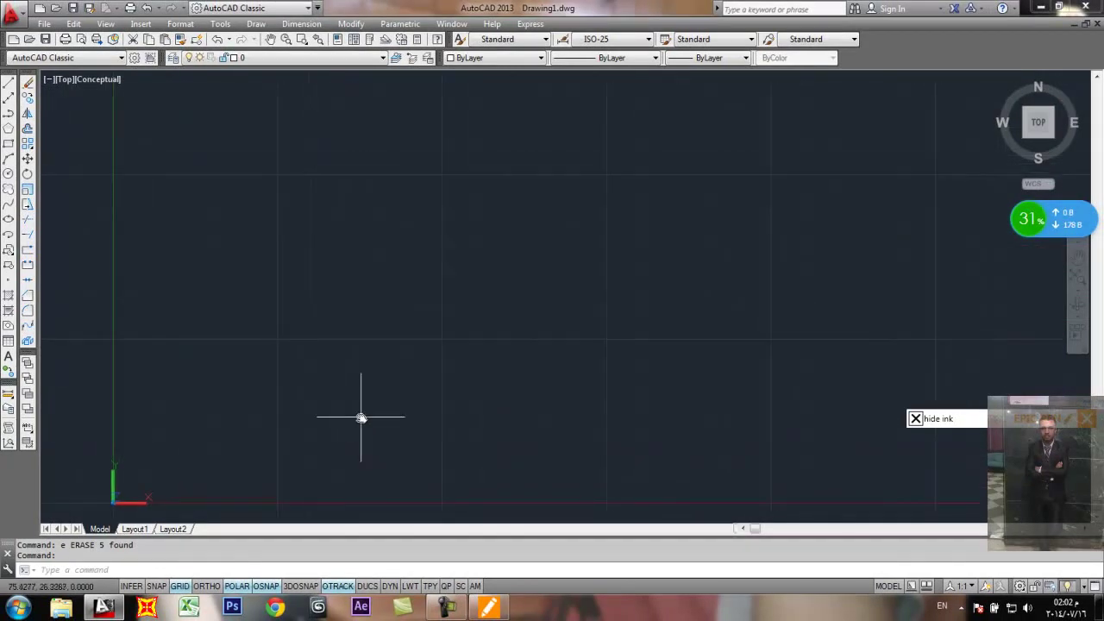
Step: Sketch a red 3D box with an inner rectangle on its front face in screen ink and shade the frame between them orange
{"action": "left_click", "coordinate": [916, 418]}
{"action": "mouse_move", "coordinate": [617, 245]}
{"action": "left_mouse_down"}
{"action": "mouse_move", "coordinate": [420, 242]}
{"action": "mouse_move", "coordinate": [550, 167]}
{"action": "left_mouse_up"}
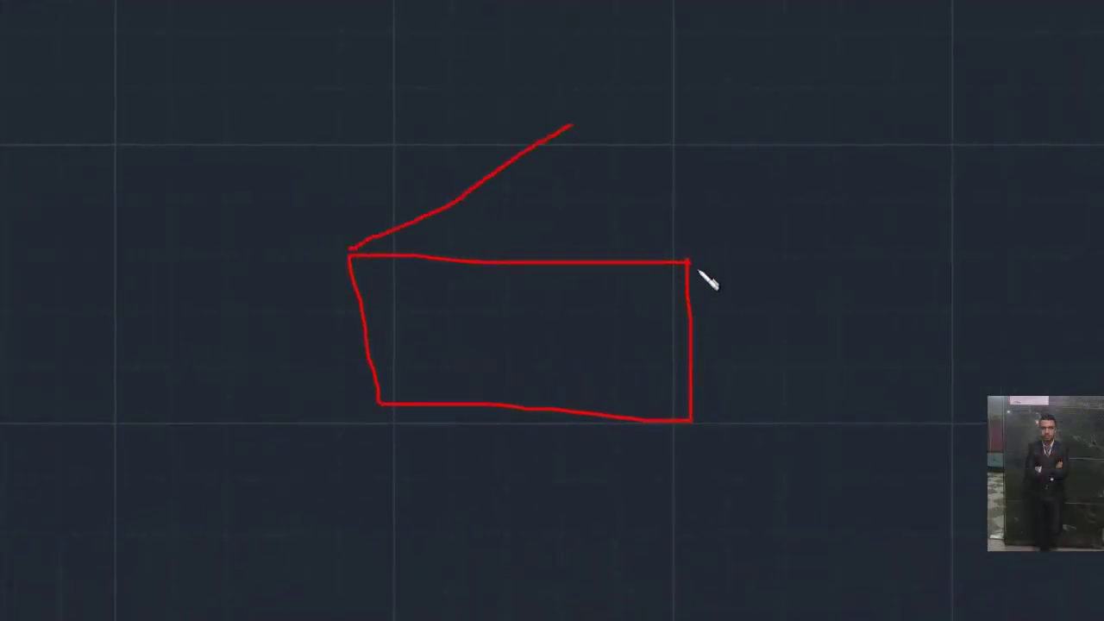
{"action": "left_click_drag", "start_coordinate": [688, 259], "coordinate": [839, 136]}
{"action": "mouse_move", "coordinate": [567, 128]}
{"action": "left_mouse_down"}
{"action": "mouse_move", "coordinate": [832, 122]}
{"action": "mouse_move", "coordinate": [836, 149]}
{"action": "mouse_move", "coordinate": [851, 129]}
{"action": "mouse_move", "coordinate": [827, 128]}
{"action": "mouse_move", "coordinate": [852, 122]}
{"action": "mouse_move", "coordinate": [862, 286]}
{"action": "mouse_move", "coordinate": [716, 398]}
{"action": "left_mouse_up"}
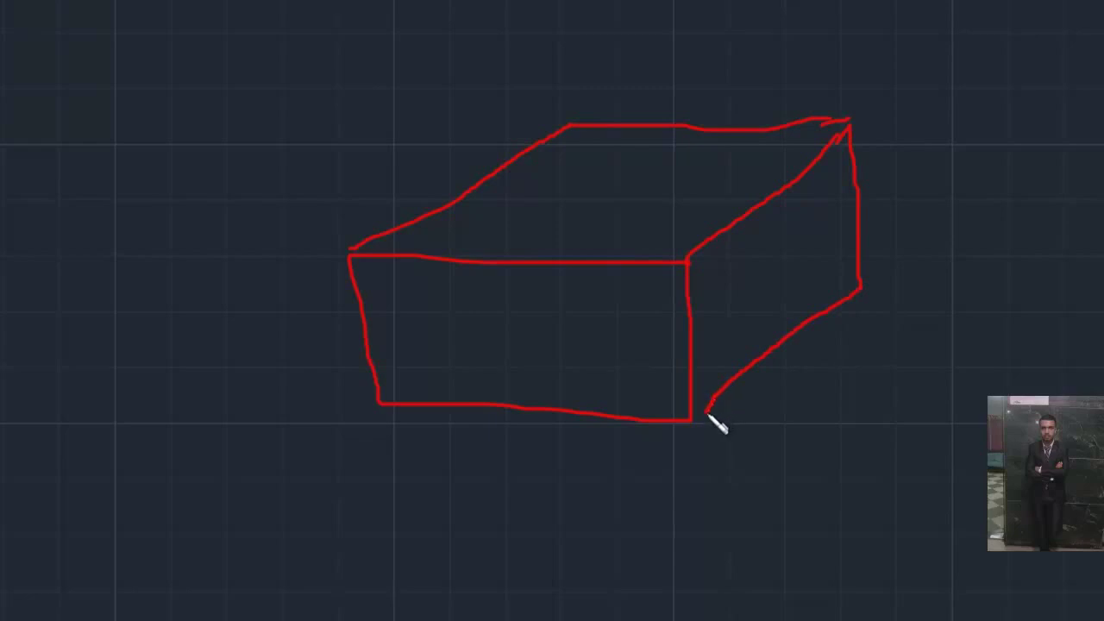
{"action": "mouse_move", "coordinate": [675, 280]}
{"action": "left_mouse_down"}
{"action": "mouse_move", "coordinate": [400, 291]}
{"action": "mouse_move", "coordinate": [390, 383]}
{"action": "mouse_move", "coordinate": [663, 383]}
{"action": "mouse_move", "coordinate": [667, 279]}
{"action": "left_mouse_up"}
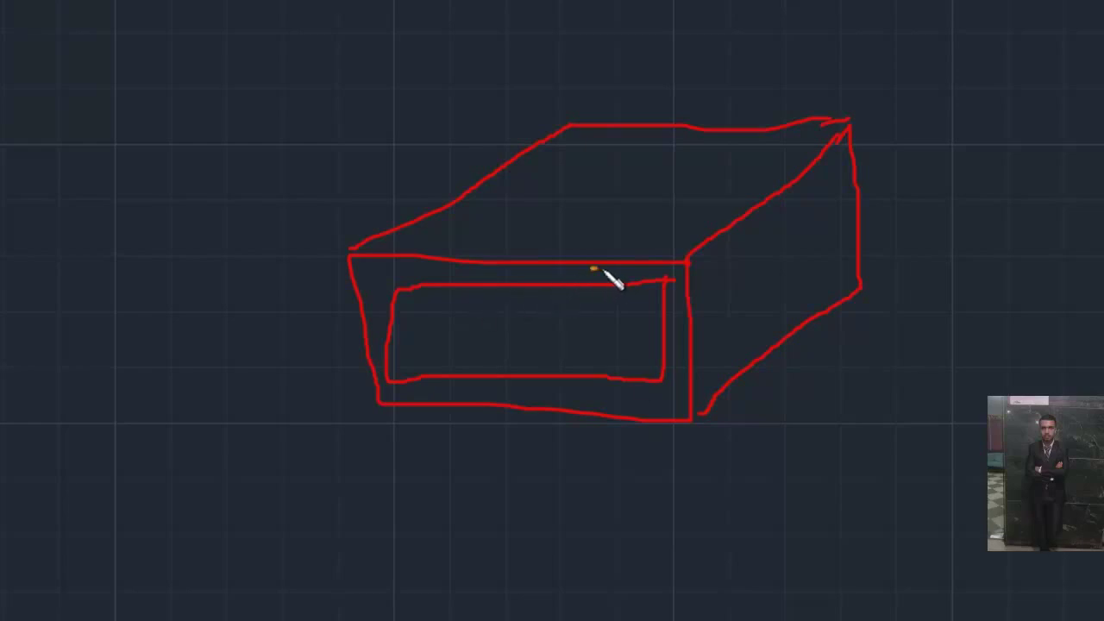
{"action": "mouse_move", "coordinate": [606, 270]}
{"action": "left_mouse_down"}
{"action": "mouse_move", "coordinate": [558, 260]}
{"action": "mouse_move", "coordinate": [607, 285]}
{"action": "mouse_move", "coordinate": [256, 239]}
{"action": "mouse_move", "coordinate": [413, 285]}
{"action": "mouse_move", "coordinate": [388, 264]}
{"action": "mouse_move", "coordinate": [395, 289]}
{"action": "mouse_move", "coordinate": [381, 340]}
{"action": "mouse_move", "coordinate": [536, 403]}
{"action": "mouse_move", "coordinate": [669, 401]}
{"action": "mouse_move", "coordinate": [664, 283]}
{"action": "mouse_move", "coordinate": [686, 412]}
{"action": "mouse_move", "coordinate": [461, 394]}
{"action": "left_mouse_up"}
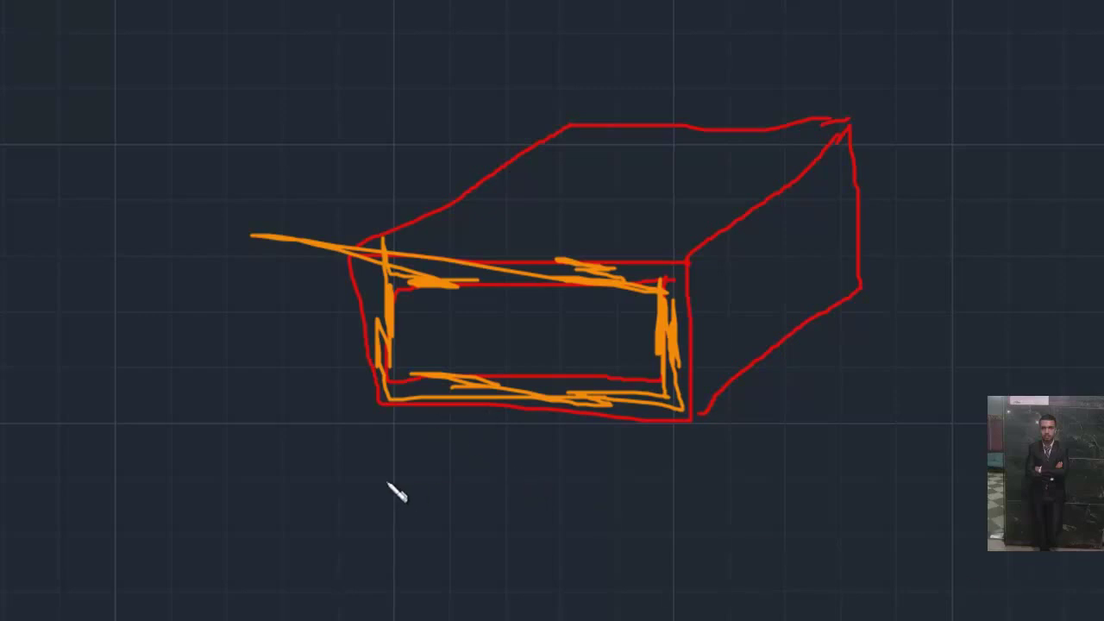
Step: Mark the sketched box's width, height and depth with turquoise ink lines, label the depth and height, and clear the ink
{"action": "mouse_move", "coordinate": [363, 421]}
{"action": "left_mouse_down"}
{"action": "mouse_move", "coordinate": [597, 418]}
{"action": "mouse_move", "coordinate": [759, 432]}
{"action": "left_mouse_up"}
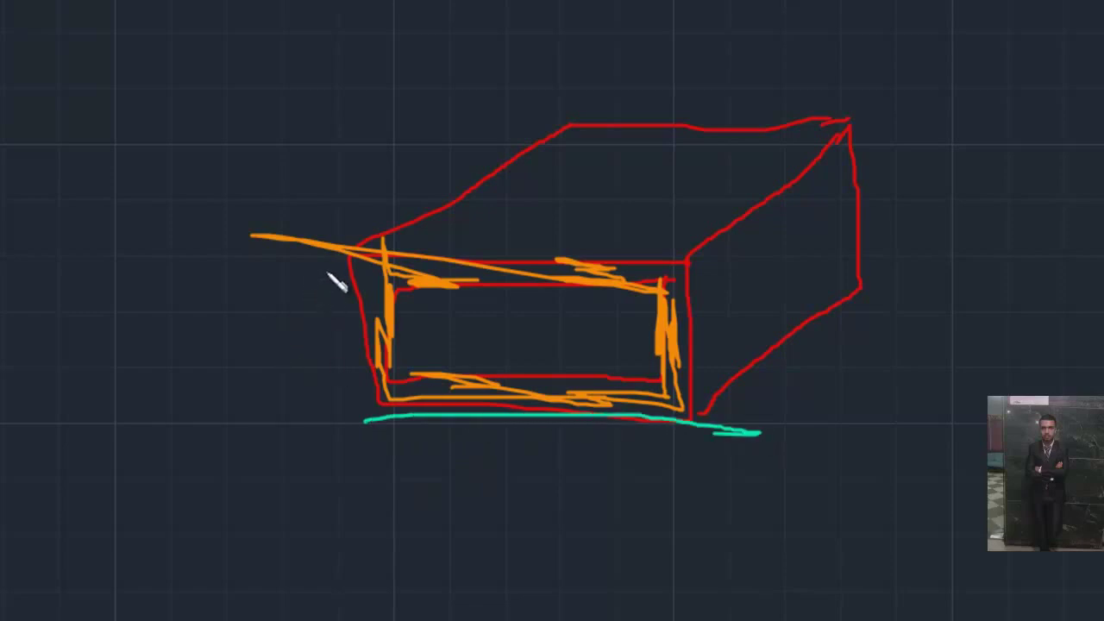
{"action": "mouse_move", "coordinate": [328, 273]}
{"action": "left_mouse_down"}
{"action": "mouse_move", "coordinate": [269, 285]}
{"action": "mouse_move", "coordinate": [338, 454]}
{"action": "mouse_move", "coordinate": [347, 418]}
{"action": "mouse_move", "coordinate": [319, 453]}
{"action": "left_mouse_up"}
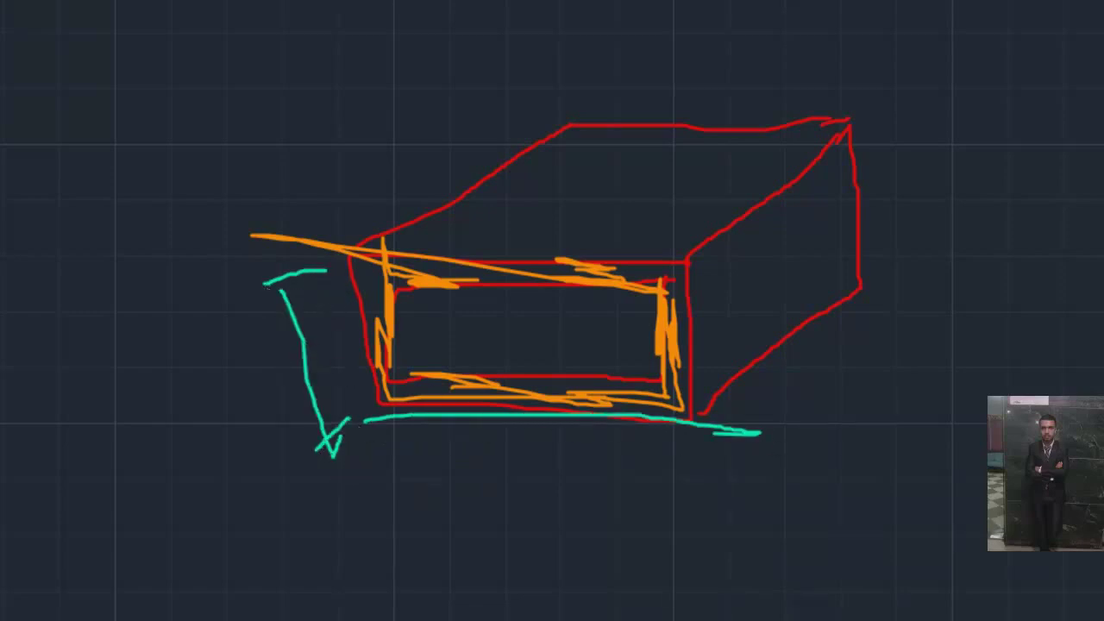
{"action": "mouse_move", "coordinate": [316, 174]}
{"action": "left_mouse_down"}
{"action": "mouse_move", "coordinate": [351, 214]}
{"action": "mouse_move", "coordinate": [352, 197]}
{"action": "mouse_move", "coordinate": [599, 96]}
{"action": "left_mouse_up"}
{"action": "left_click_drag", "start_coordinate": [578, 77], "coordinate": [622, 123]}
{"action": "left_click_drag", "start_coordinate": [337, 96], "coordinate": [357, 142]}
{"action": "left_click_drag", "start_coordinate": [380, 93], "coordinate": [354, 119]}
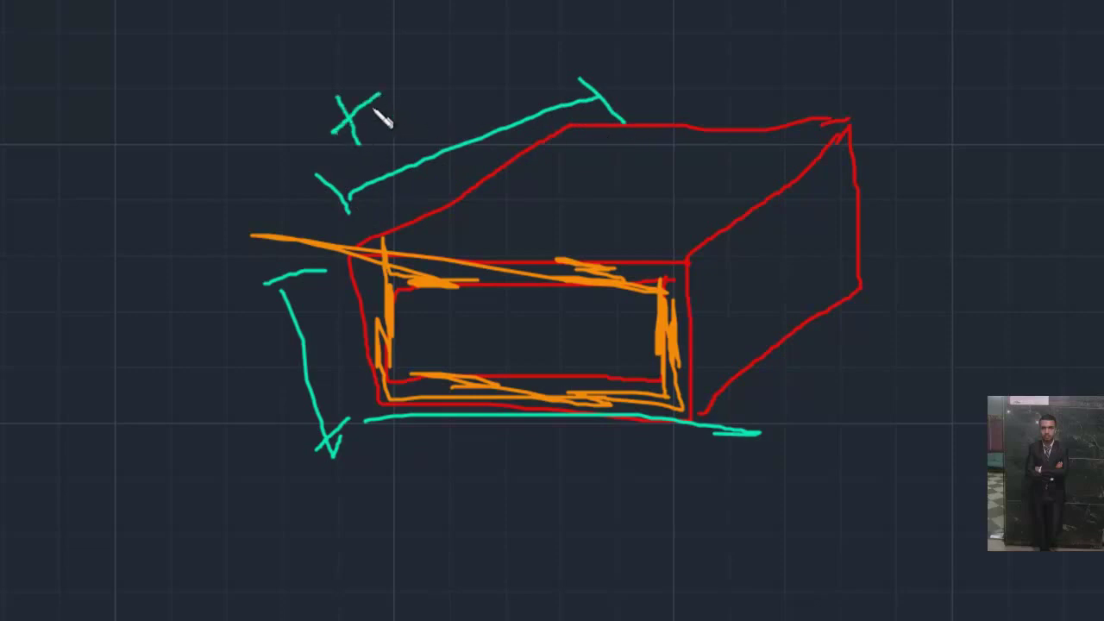
{"action": "left_click_drag", "start_coordinate": [378, 68], "coordinate": [430, 102]}
{"action": "mouse_move", "coordinate": [206, 326]}
{"action": "left_mouse_down"}
{"action": "mouse_move", "coordinate": [196, 371]}
{"action": "mouse_move", "coordinate": [218, 338]}
{"action": "mouse_move", "coordinate": [227, 369]}
{"action": "mouse_move", "coordinate": [248, 352]}
{"action": "left_mouse_up"}
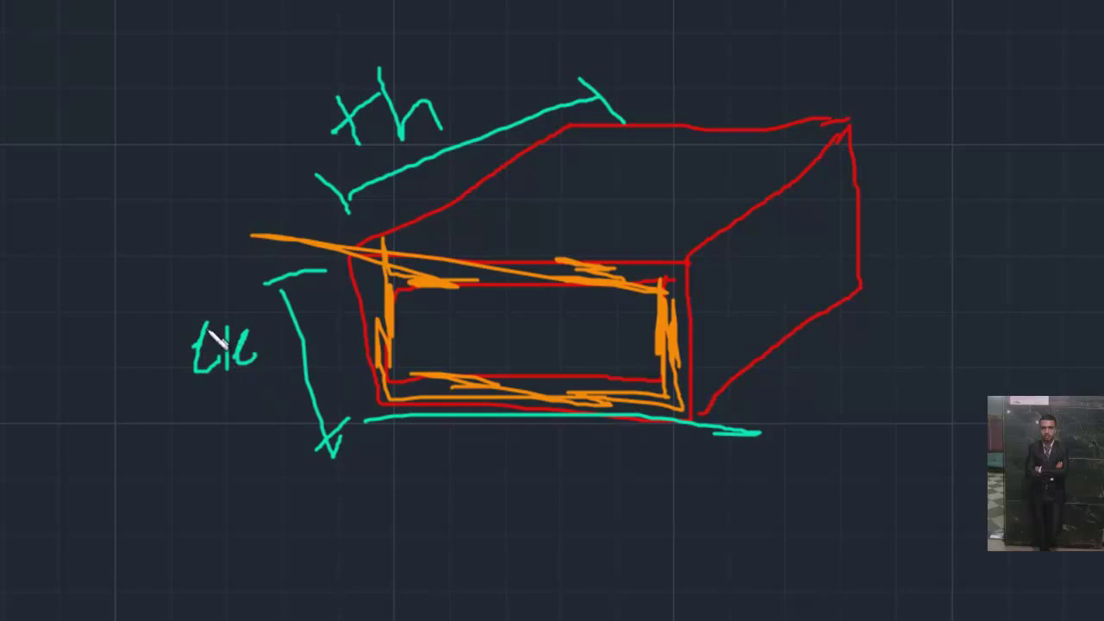
{"action": "mouse_move", "coordinate": [627, 392]}
{"action": "left_mouse_down"}
{"action": "mouse_move", "coordinate": [579, 511]}
{"action": "mouse_move", "coordinate": [581, 475]}
{"action": "mouse_move", "coordinate": [586, 498]}
{"action": "mouse_move", "coordinate": [624, 504]}
{"action": "mouse_move", "coordinate": [663, 470]}
{"action": "mouse_move", "coordinate": [712, 457]}
{"action": "left_mouse_up"}
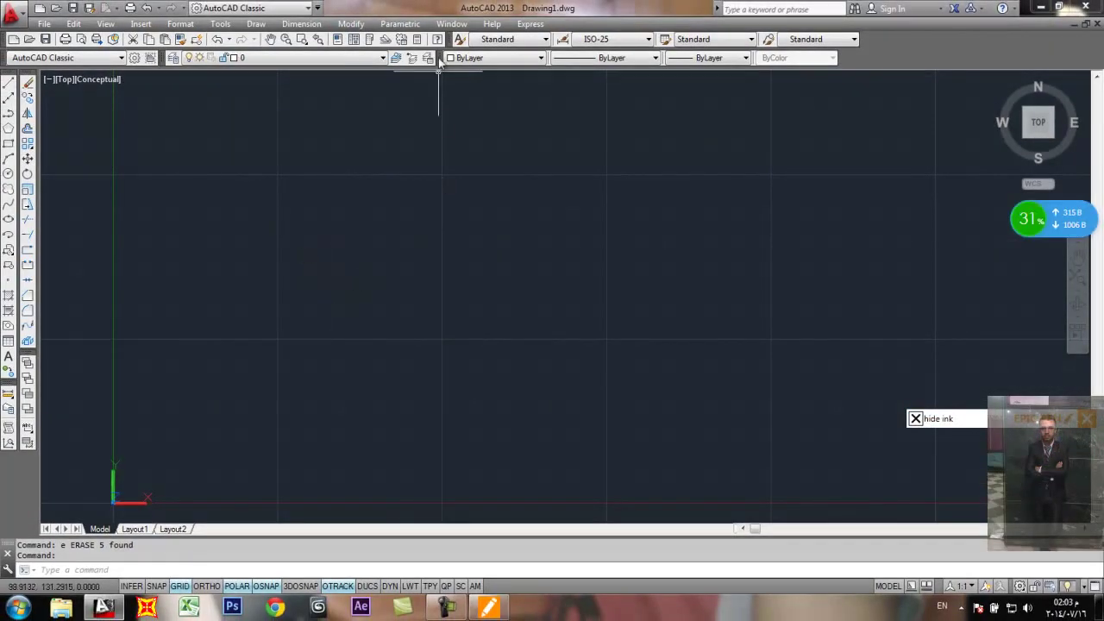
Step: Point out the Chamfer and Fillet commands, illustrate them with rounded-corner and cut-corner rectangles in turquoise ink, and hide the ink
{"action": "left_click", "coordinate": [350, 23]}
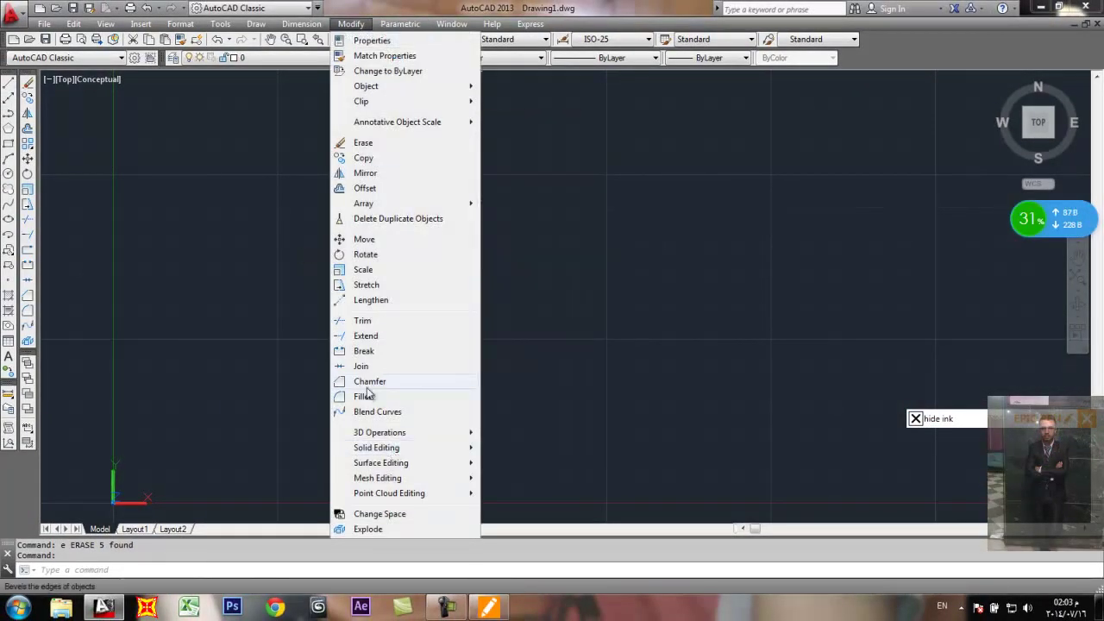
{"action": "left_click", "coordinate": [360, 25]}
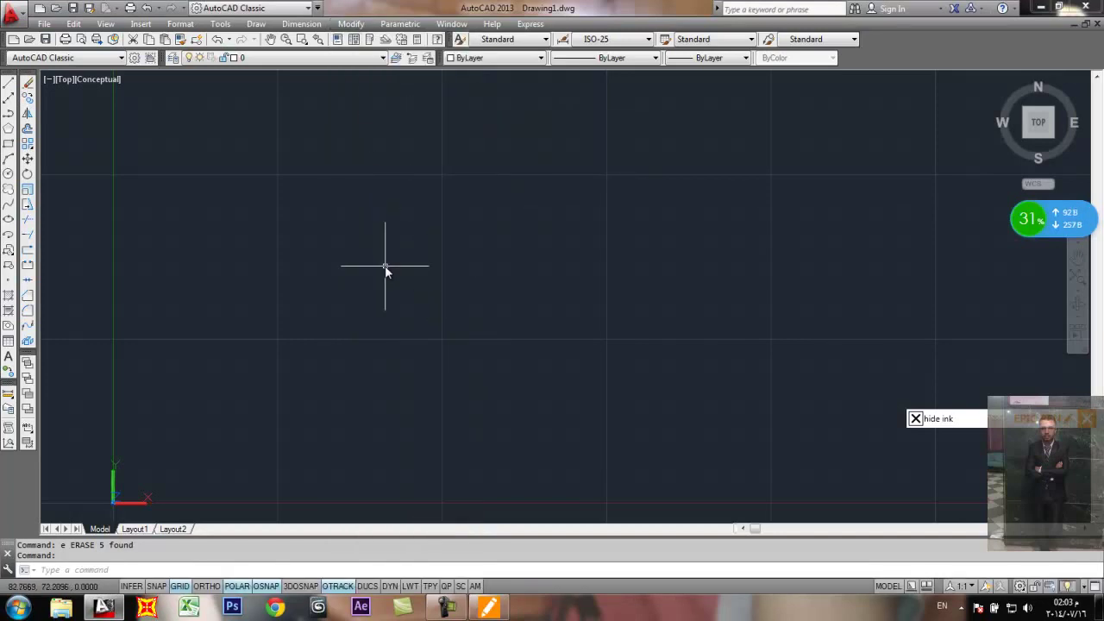
{"action": "left_click", "coordinate": [915, 418]}
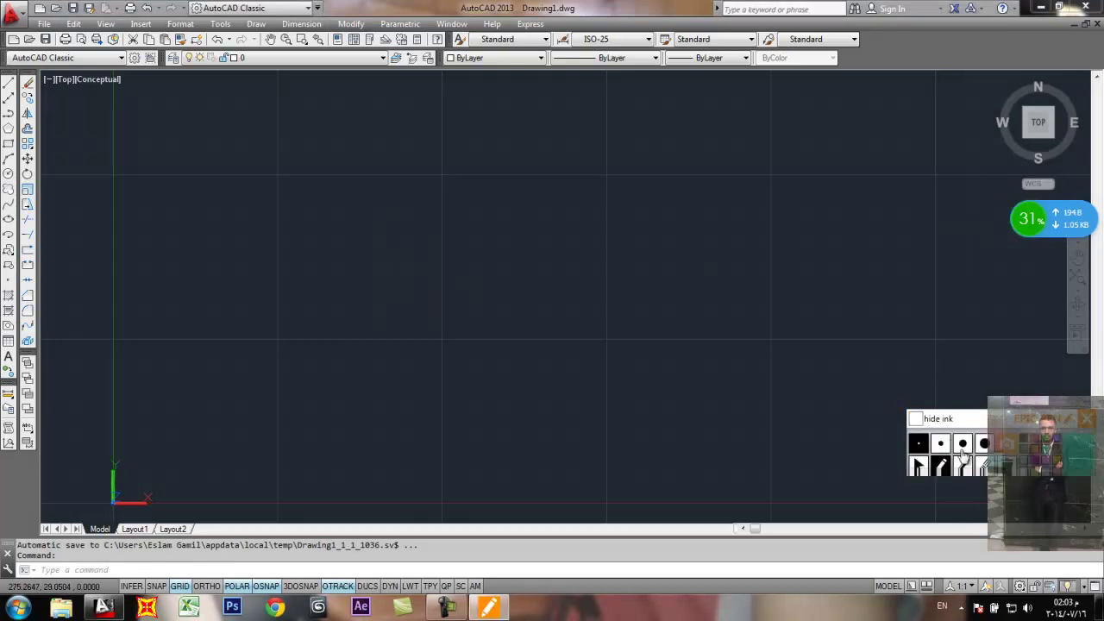
{"action": "left_click", "coordinate": [962, 465]}
{"action": "left_click_drag", "start_coordinate": [640, 226], "coordinate": [572, 225]}
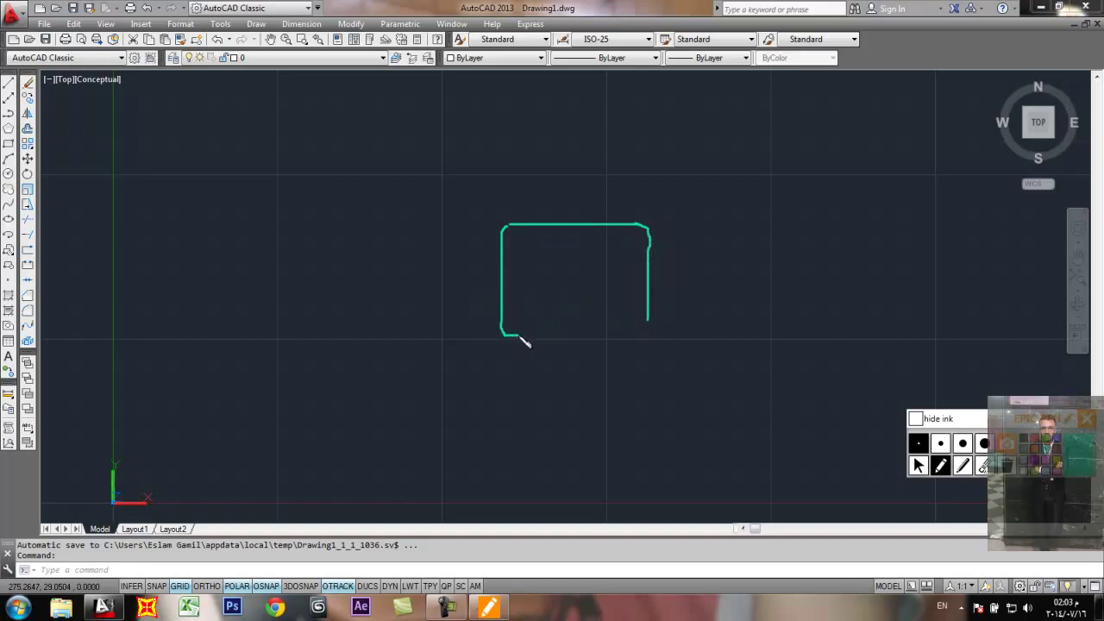
{"action": "left_click_drag", "start_coordinate": [520, 339], "coordinate": [649, 328]}
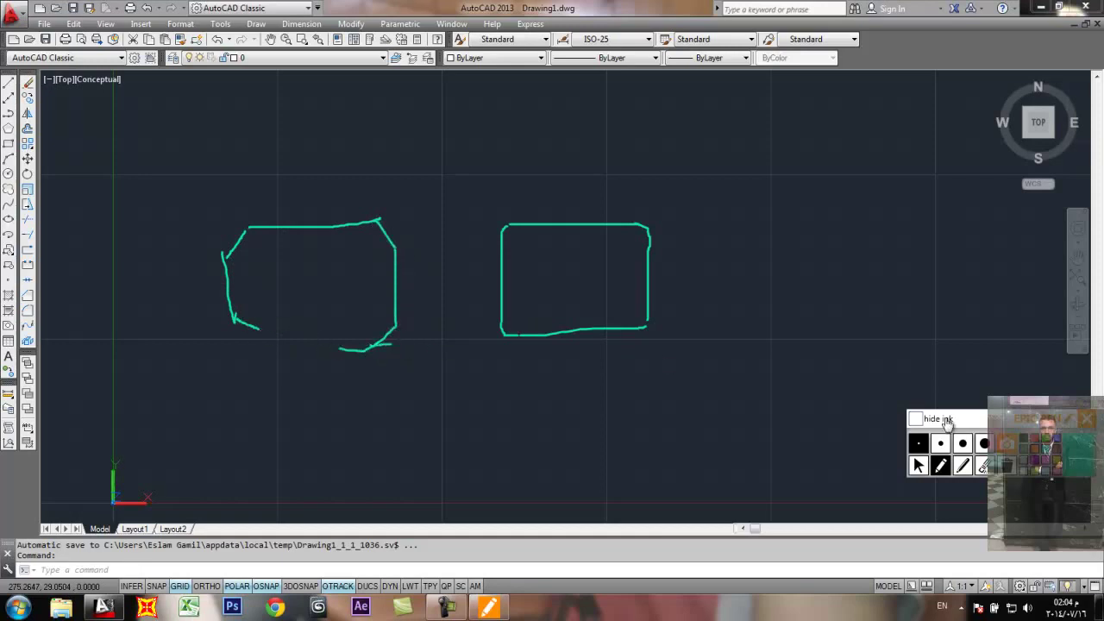
{"action": "left_click", "coordinate": [947, 420]}
{"action": "left_click", "coordinate": [918, 419]}
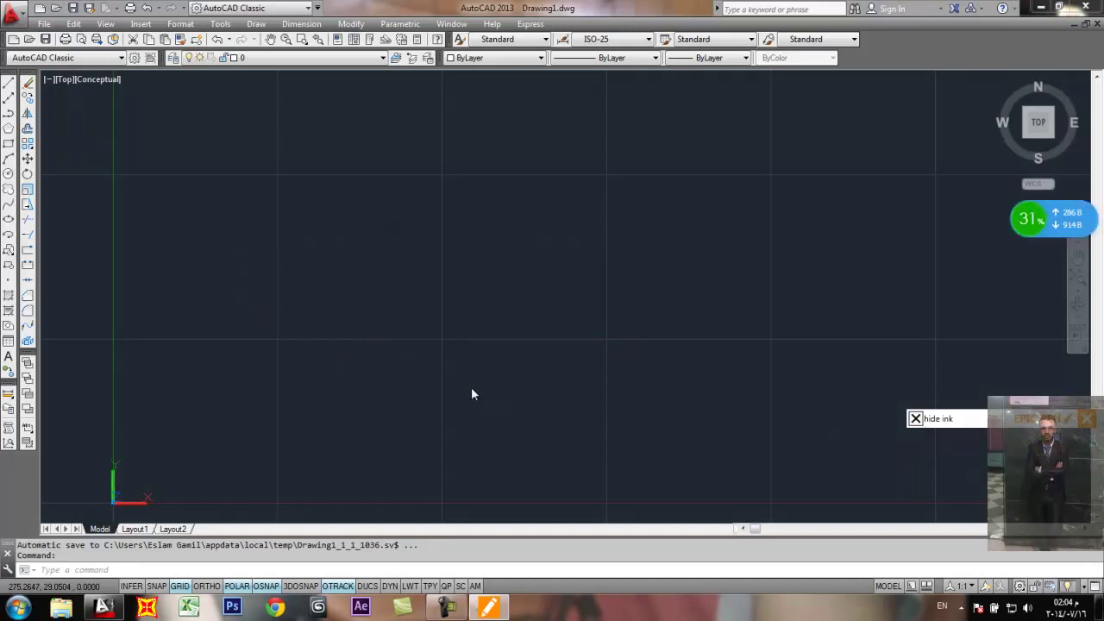
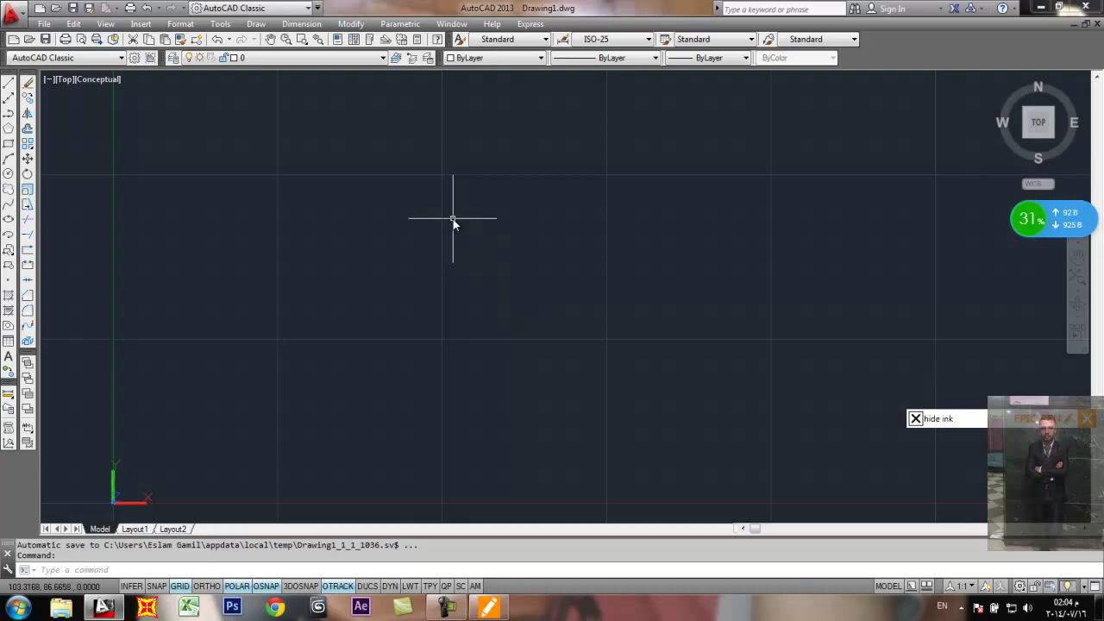
{"action": "left_click", "coordinate": [262, 24]}
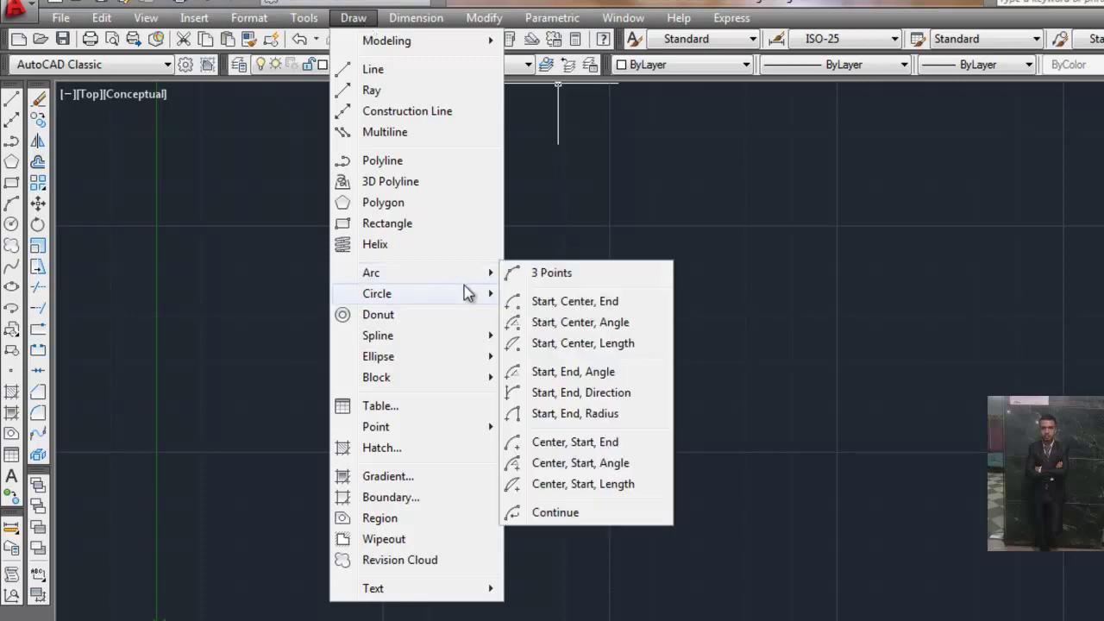
{"action": "mouse_move", "coordinate": [427, 295]}
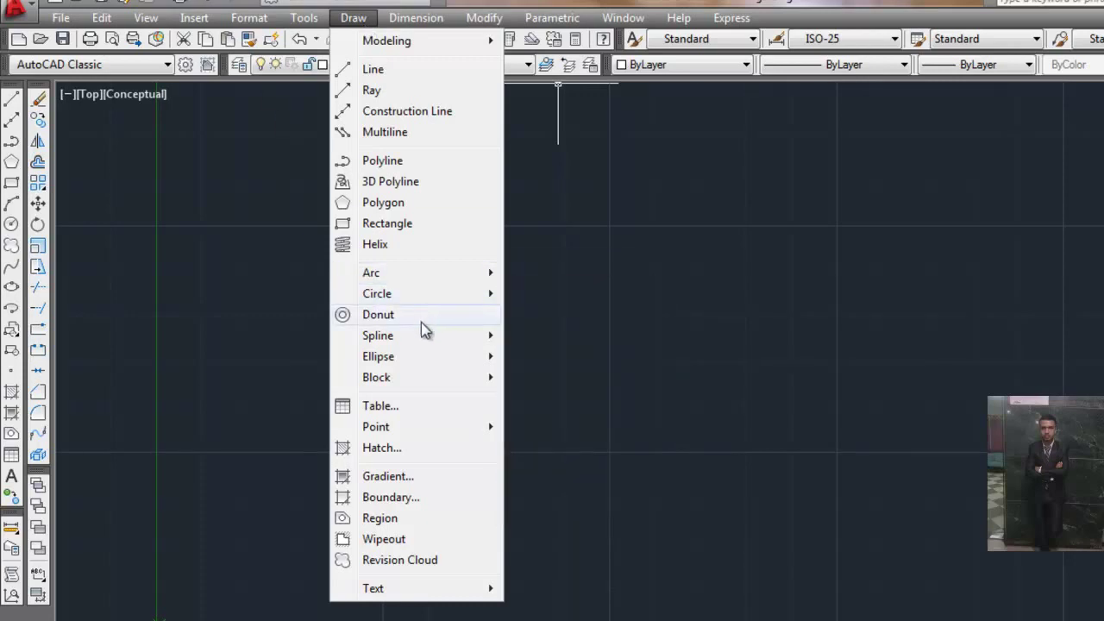
{"action": "mouse_move", "coordinate": [409, 361]}
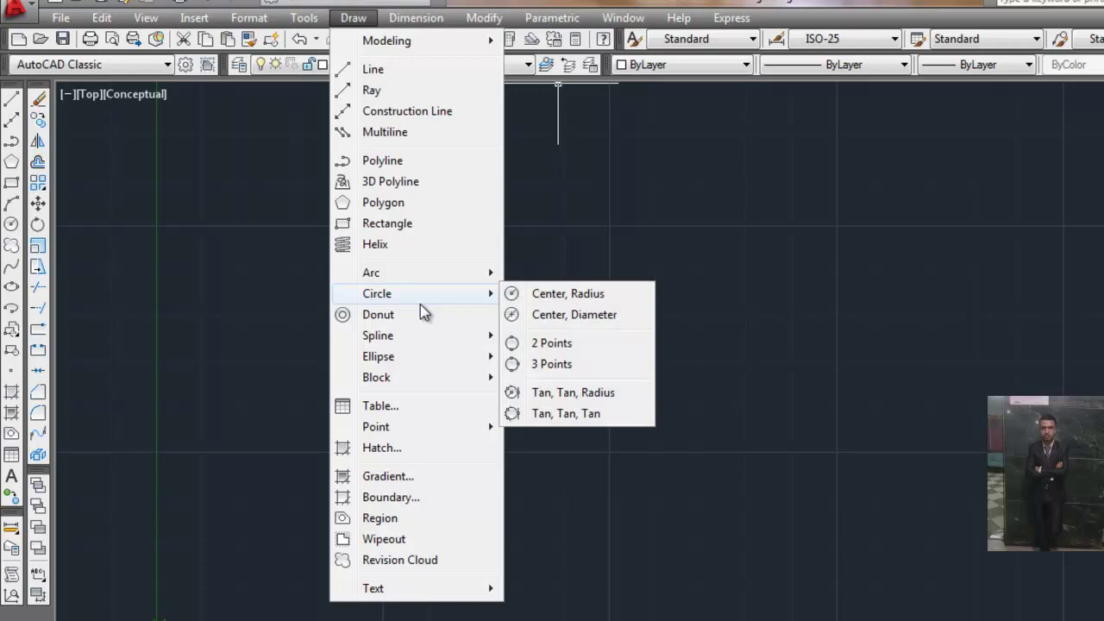
{"action": "left_click", "coordinate": [662, 110]}
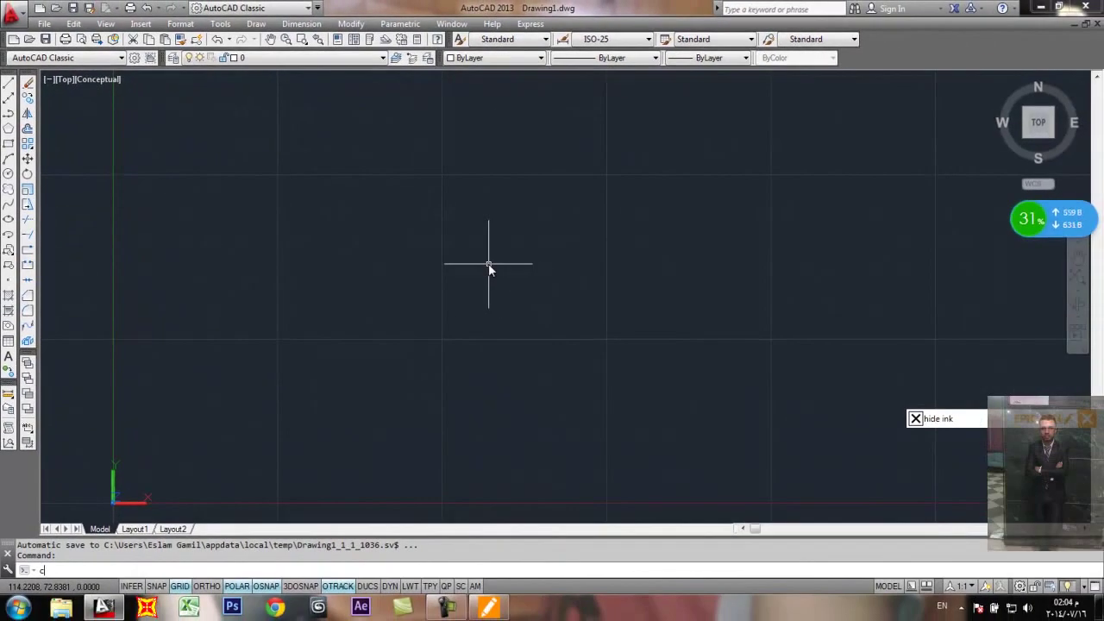
Step: Draw a circle with a radius of 100 around a picked centre point in the positive XY quadrant
{"action": "key", "text": "Return"}
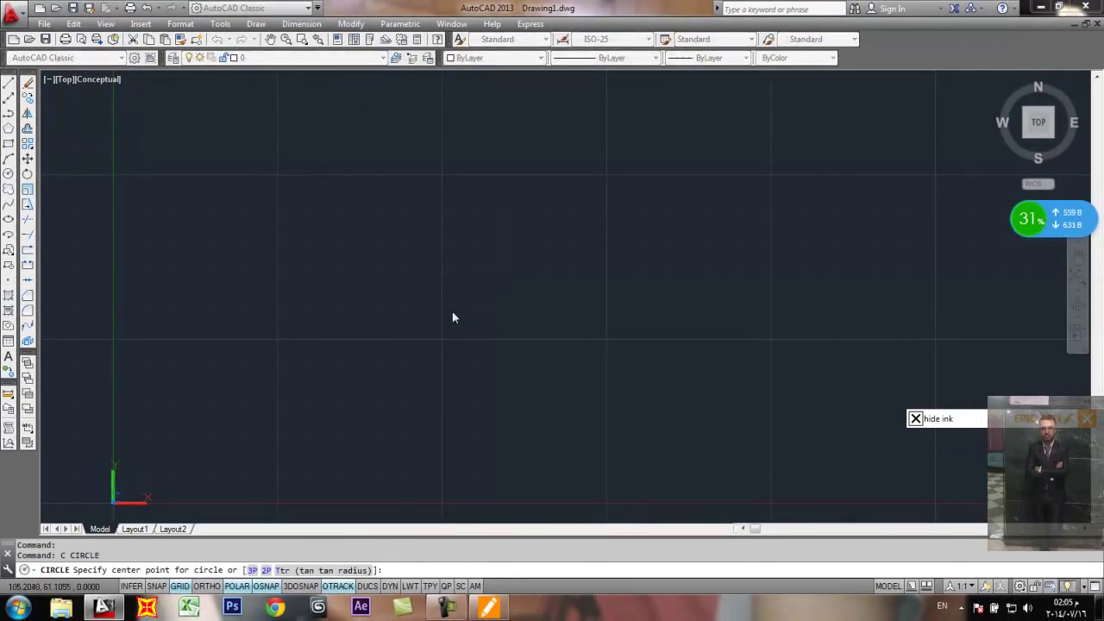
{"action": "left_click", "coordinate": [500, 266]}
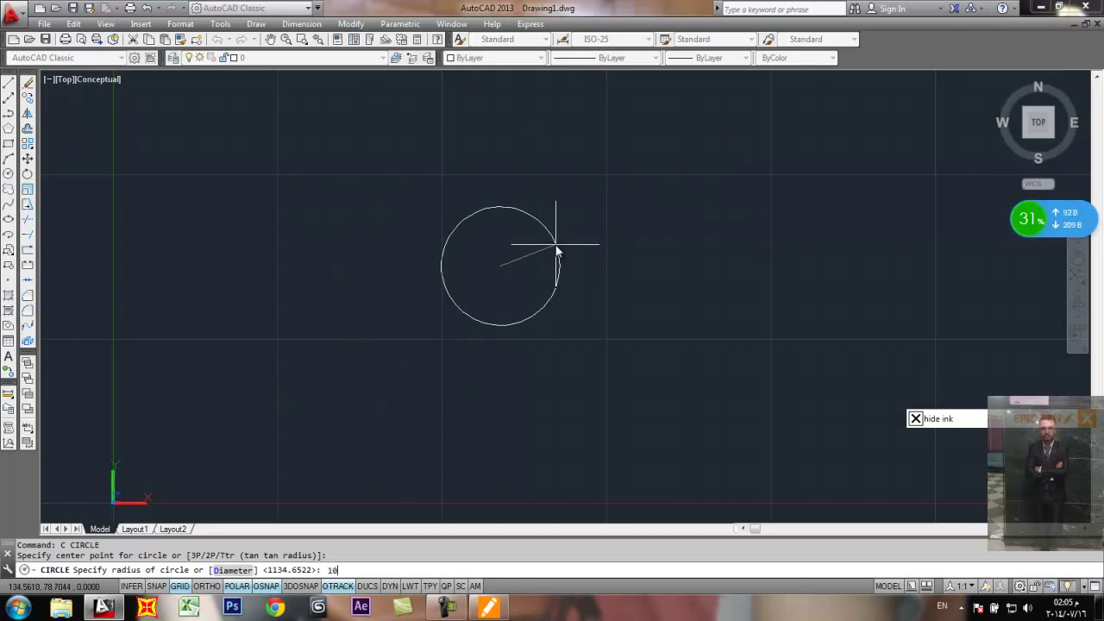
{"action": "key", "text": "Return"}
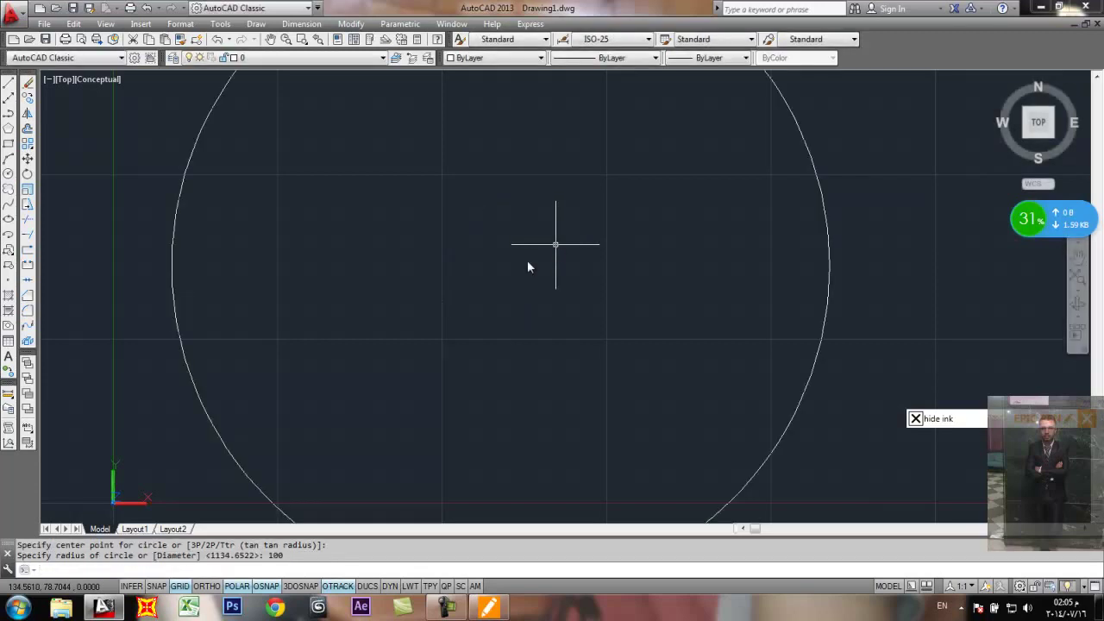
{"action": "scroll", "coordinate": [530, 284], "scroll_direction": "down", "scroll_amount": 5}
{"action": "scroll", "coordinate": [340, 318], "scroll_direction": "up", "scroll_amount": 3}
{"action": "mouse_move", "coordinate": [508, 238]}
{"action": "middle_mouse_down"}
{"action": "mouse_move", "coordinate": [523, 240]}
{"action": "mouse_move", "coordinate": [359, 273]}
{"action": "middle_mouse_up"}
{"action": "scroll", "coordinate": [337, 271], "scroll_direction": "up", "scroll_amount": 2}
{"action": "scroll", "coordinate": [345, 276], "scroll_direction": "down", "scroll_amount": 2}
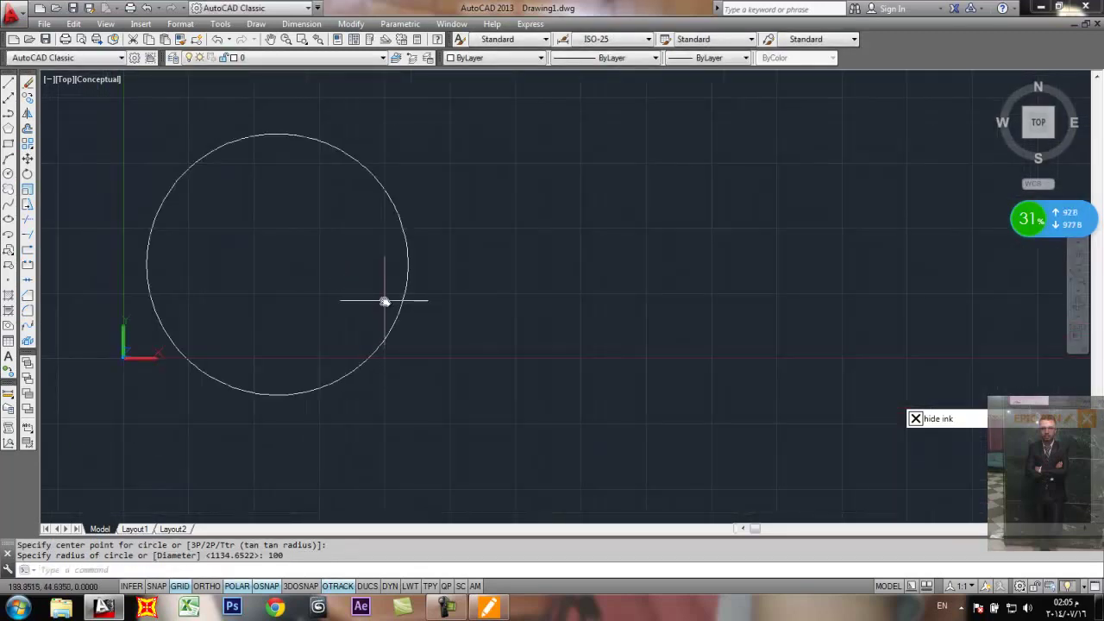
Step: Draw a second circle to the right of the first using the Diameter option with a diameter of 200
{"action": "type", "text": "c"}
{"action": "key", "text": "Return"}
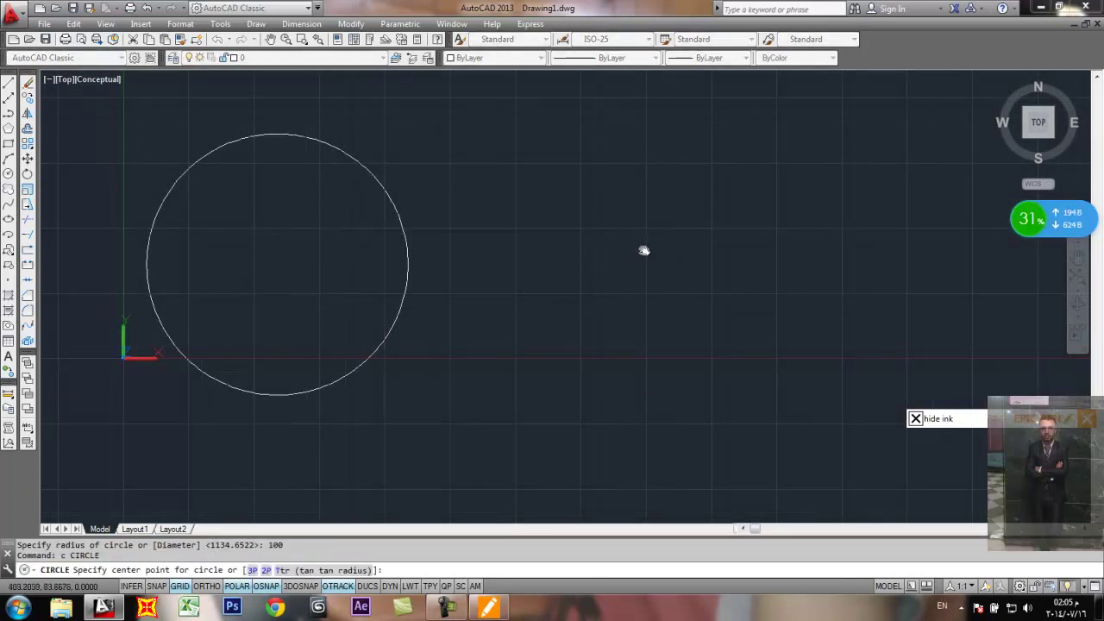
{"action": "left_click", "coordinate": [673, 271]}
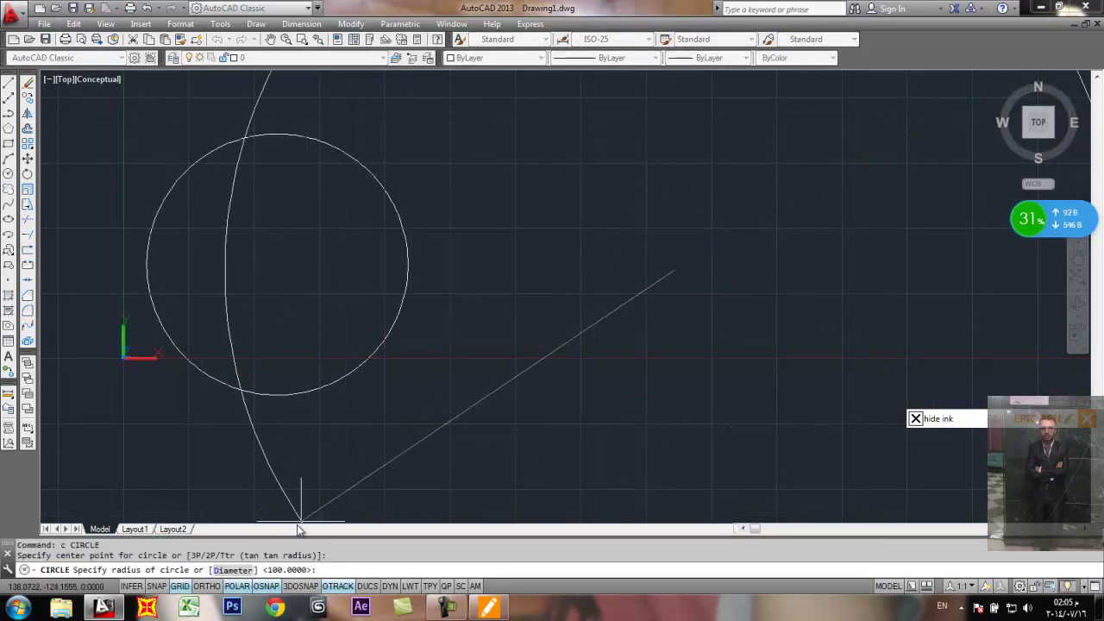
{"action": "left_click", "coordinate": [232, 570]}
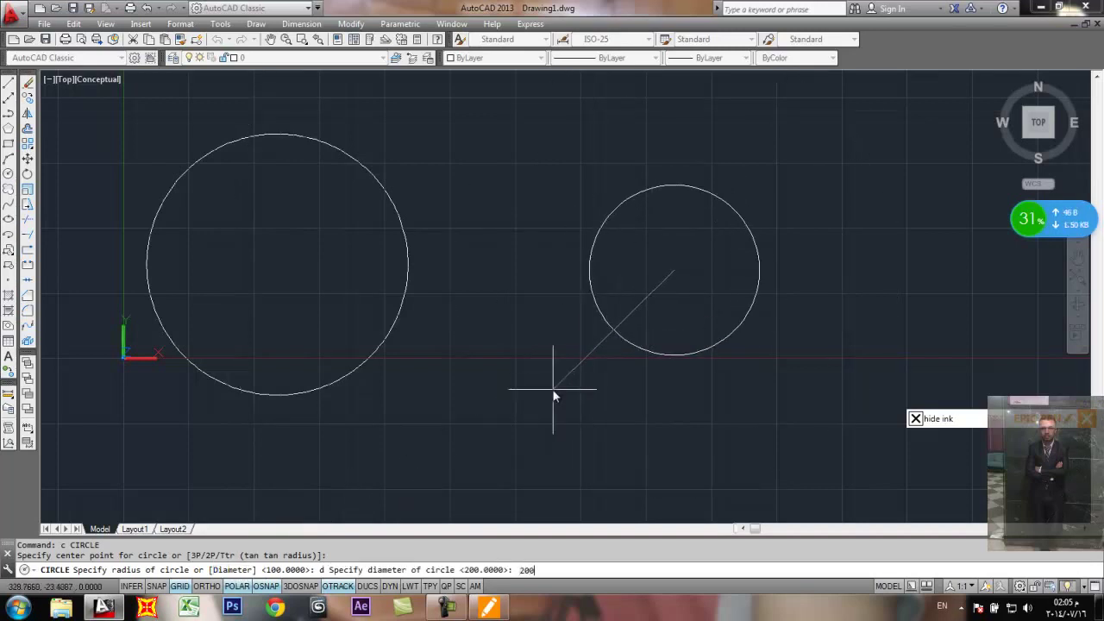
{"action": "key", "text": "Return"}
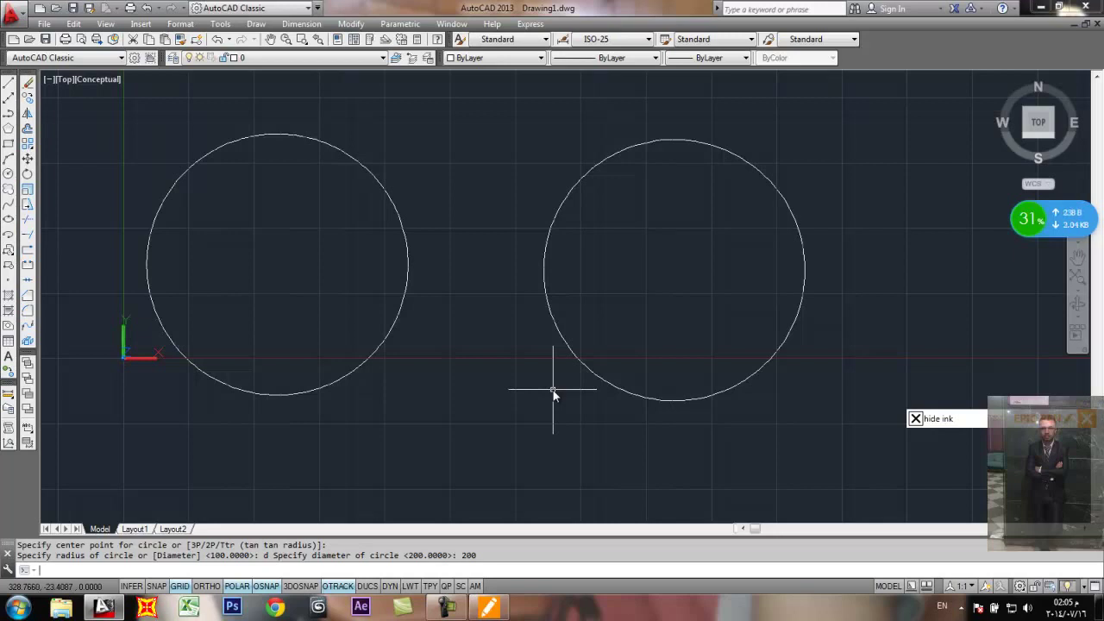
{"action": "middle_click_drag", "start_coordinate": [655, 276], "coordinate": [543, 263]}
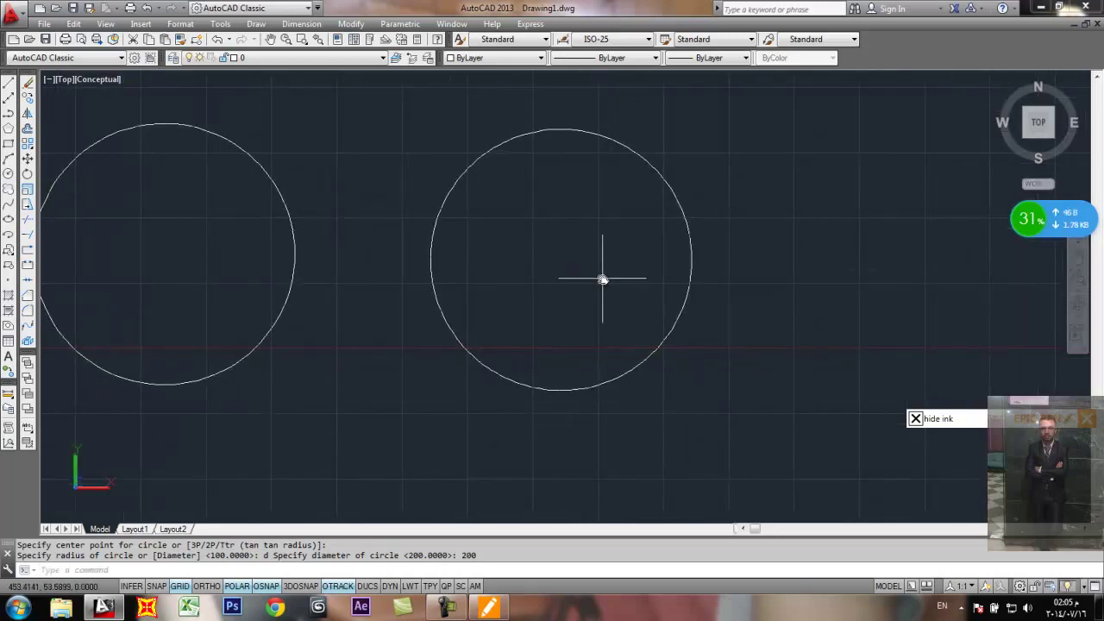
{"action": "scroll", "coordinate": [602, 278], "scroll_direction": "down", "scroll_amount": 2}
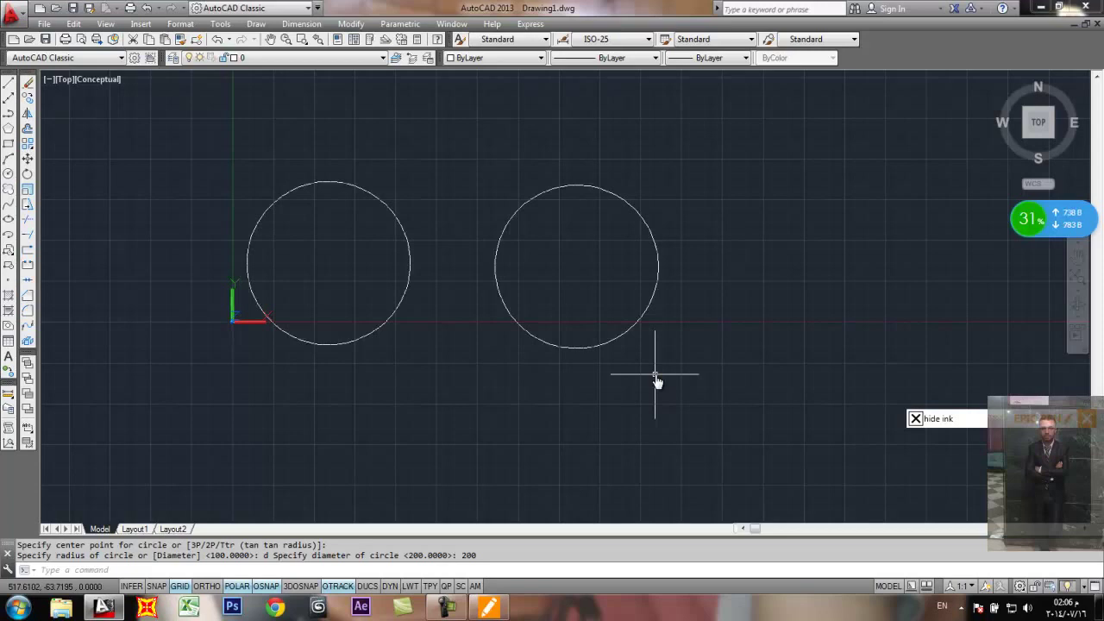
Step: Erase both circles with a crossing selection
{"action": "left_click", "coordinate": [759, 189]}
{"action": "left_click", "coordinate": [385, 293]}
{"action": "type", "text": "e"}
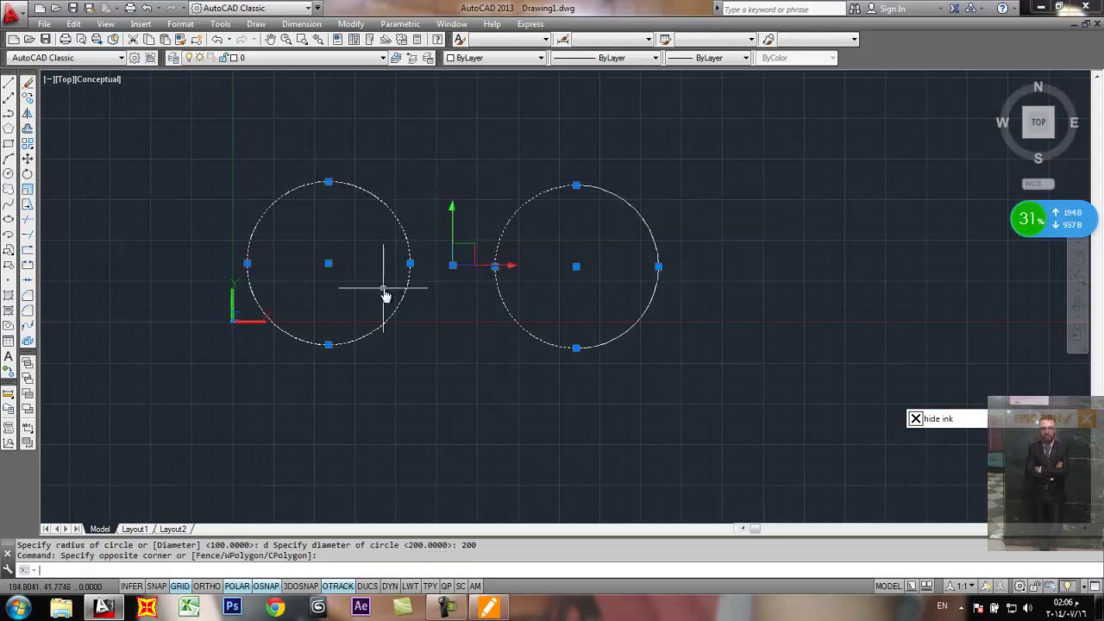
{"action": "key", "text": "Return"}
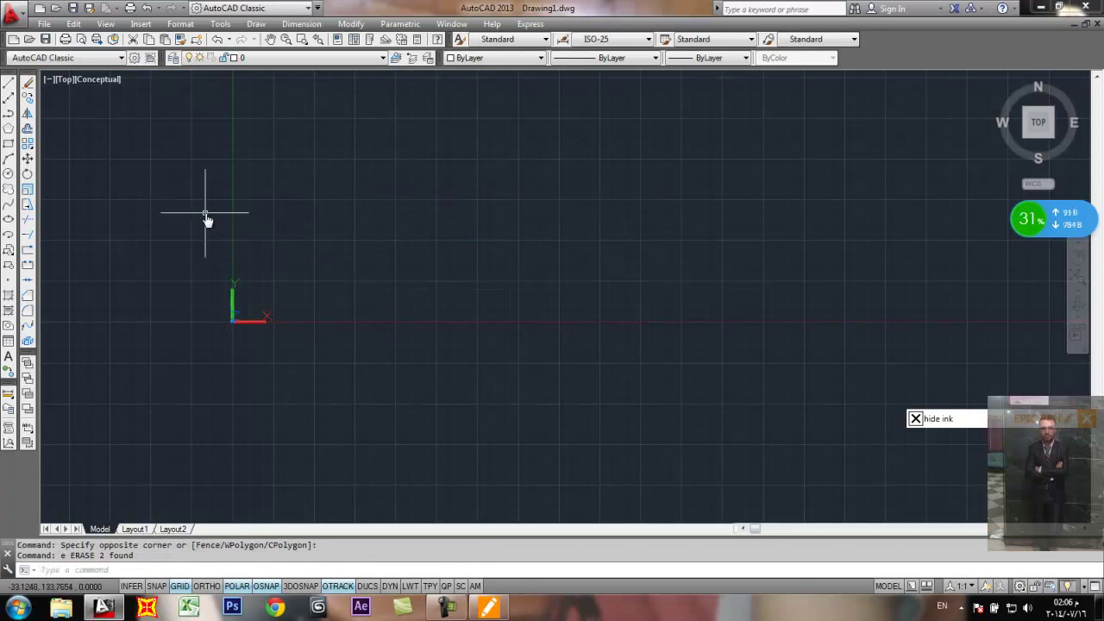
{"action": "left_click", "coordinate": [256, 23]}
{"action": "mouse_move", "coordinate": [290, 227]}
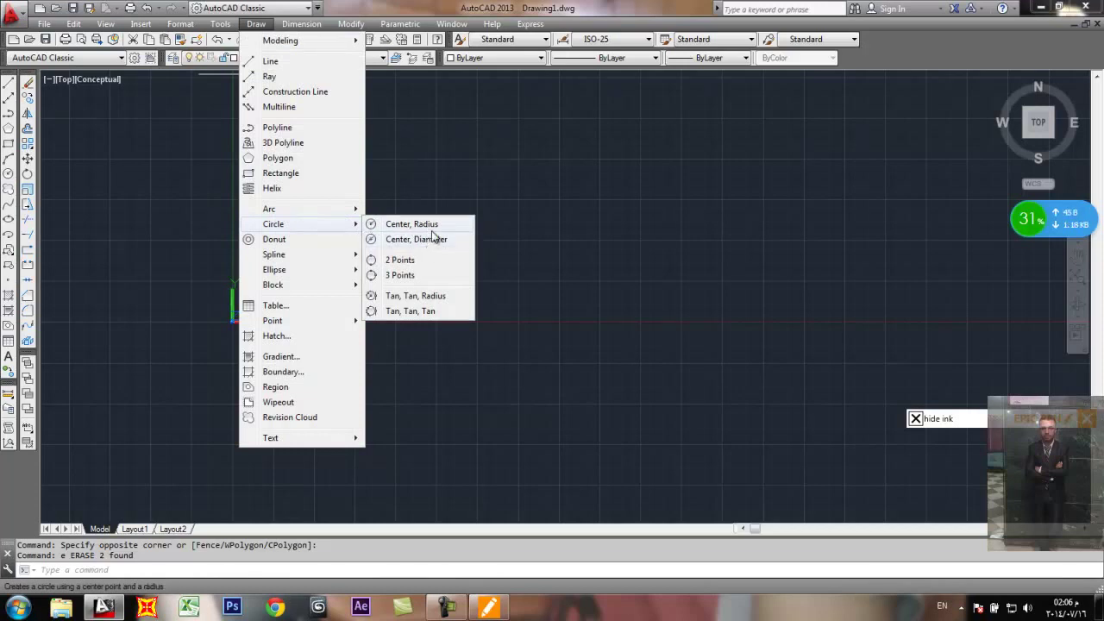
{"action": "left_click", "coordinate": [256, 23]}
Step: Draw two separate slanted lines in the positive XY quadrant, one above the other with a gap between their facing ends
{"action": "left_click", "coordinate": [8, 83]}
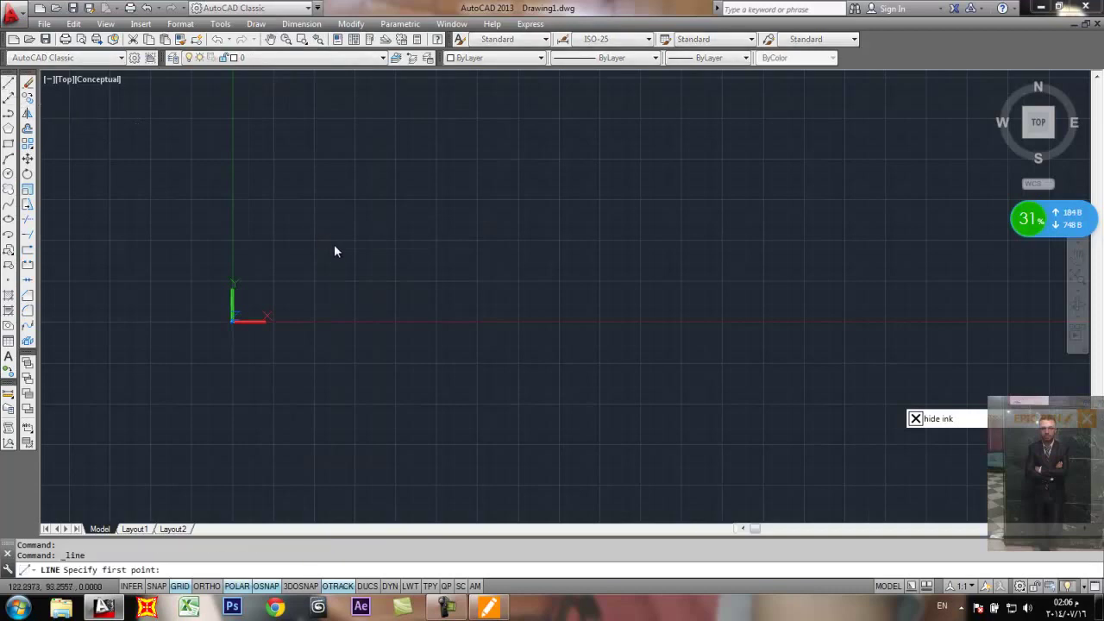
{"action": "left_click", "coordinate": [327, 255]}
{"action": "left_click", "coordinate": [388, 166]}
{"action": "key", "text": "Return"}
{"action": "key", "text": "Return"}
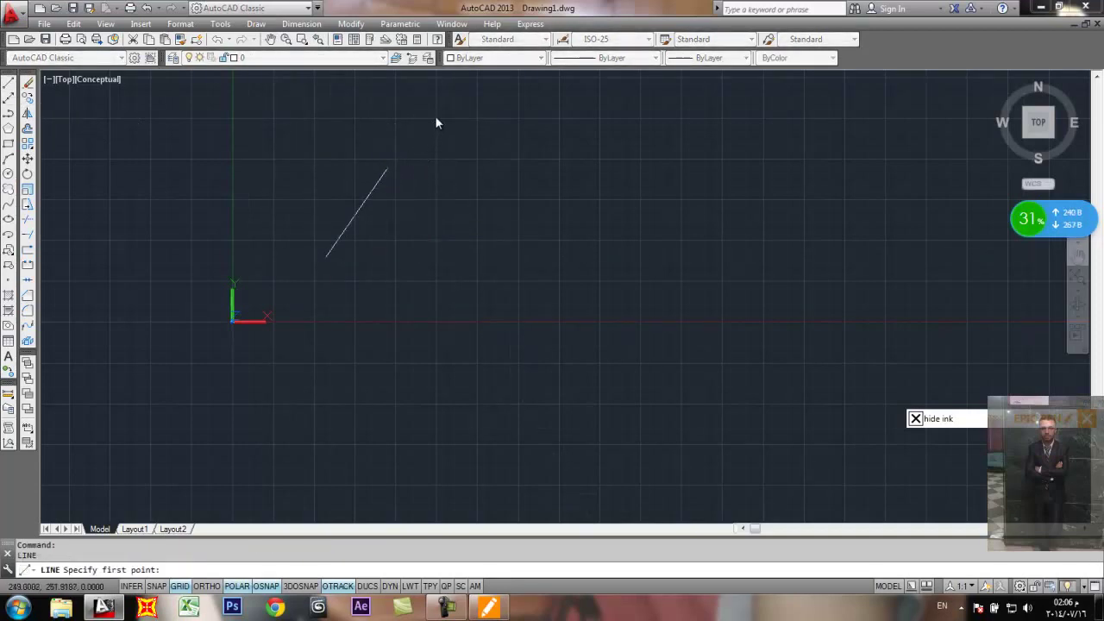
{"action": "left_click", "coordinate": [388, 168]}
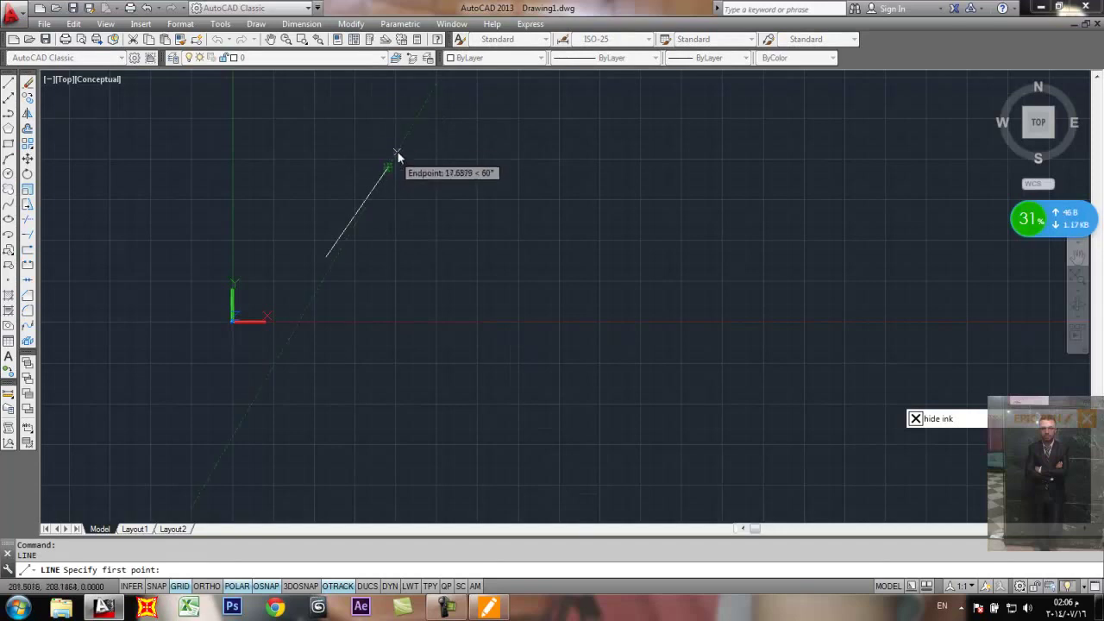
{"action": "left_click", "coordinate": [443, 91]}
{"action": "key", "text": "Return"}
{"action": "scroll", "coordinate": [448, 155], "scroll_direction": "down", "scroll_amount": 2}
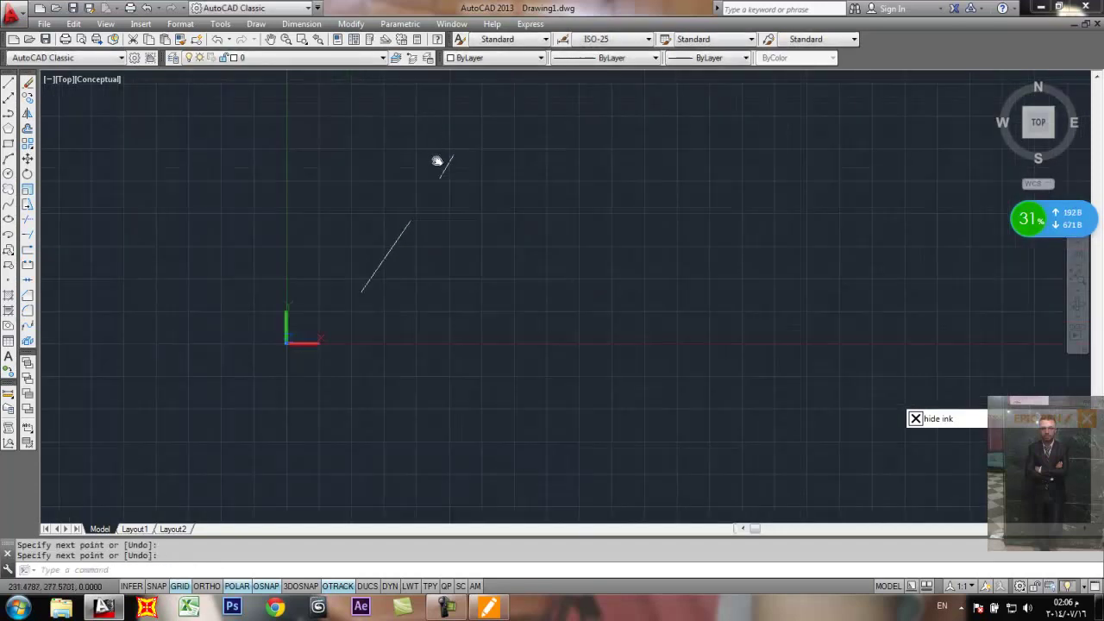
{"action": "scroll", "coordinate": [435, 185], "scroll_direction": "up", "scroll_amount": 5}
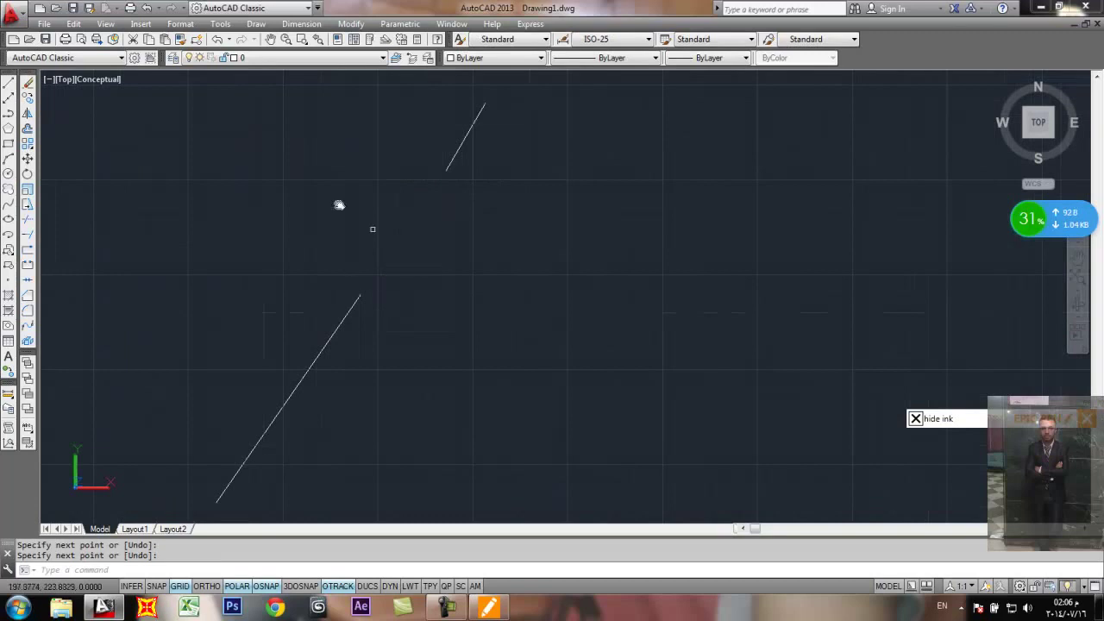
Step: Draw a circle with the 2P option, using the facing endpoints of the two slanted lines as its diameter ends
{"action": "type", "text": "c"}
{"action": "key", "text": "Return"}
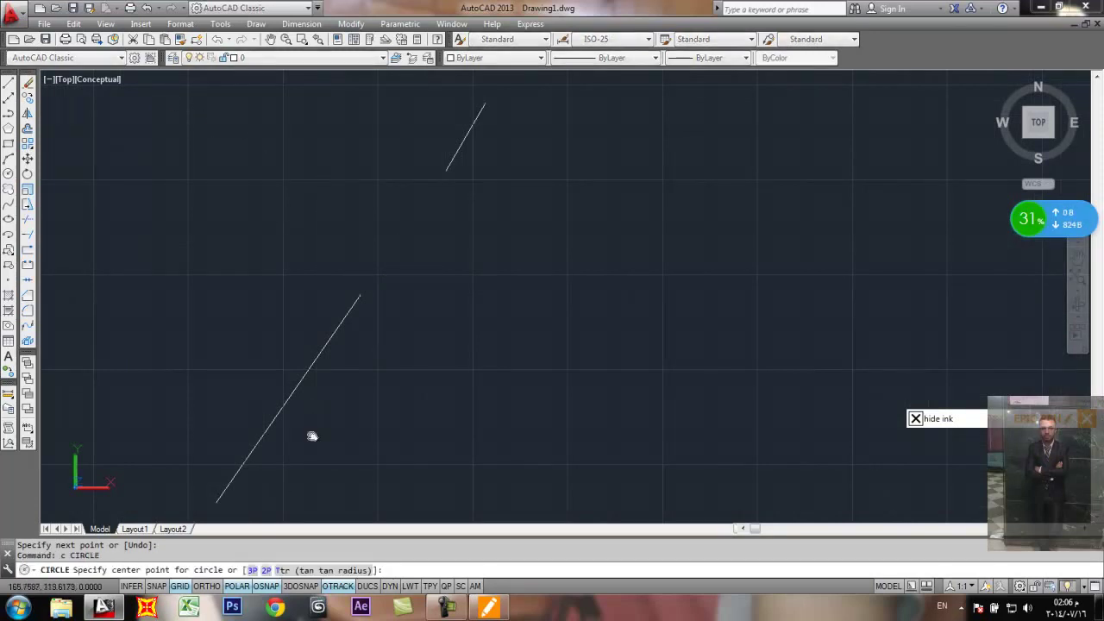
{"action": "type", "text": "2P"}
{"action": "key", "text": "Return"}
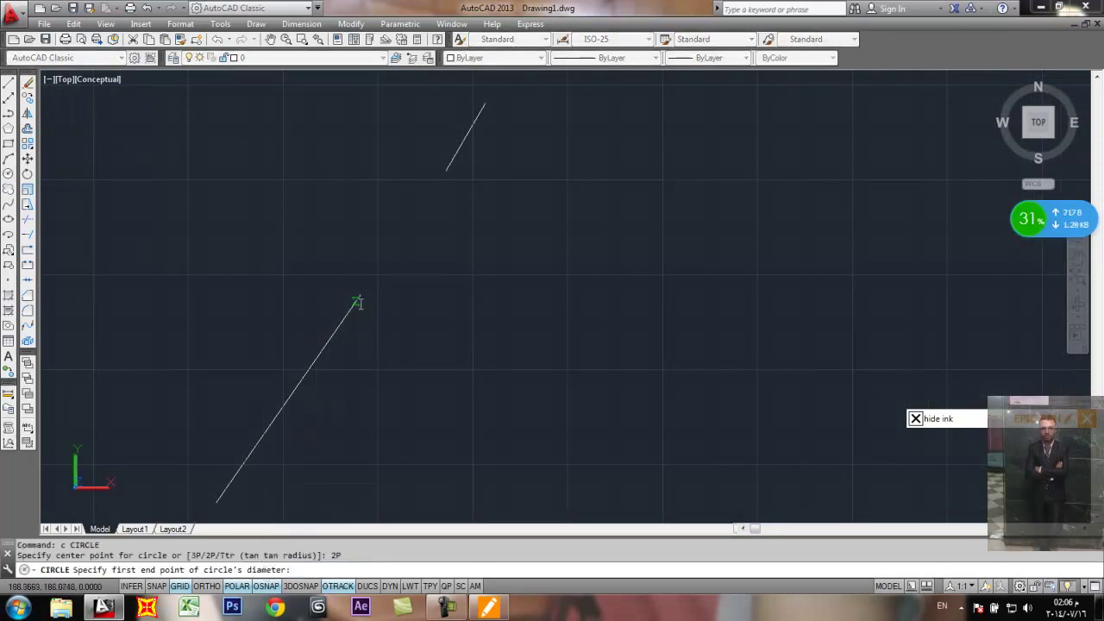
{"action": "left_click", "coordinate": [358, 300]}
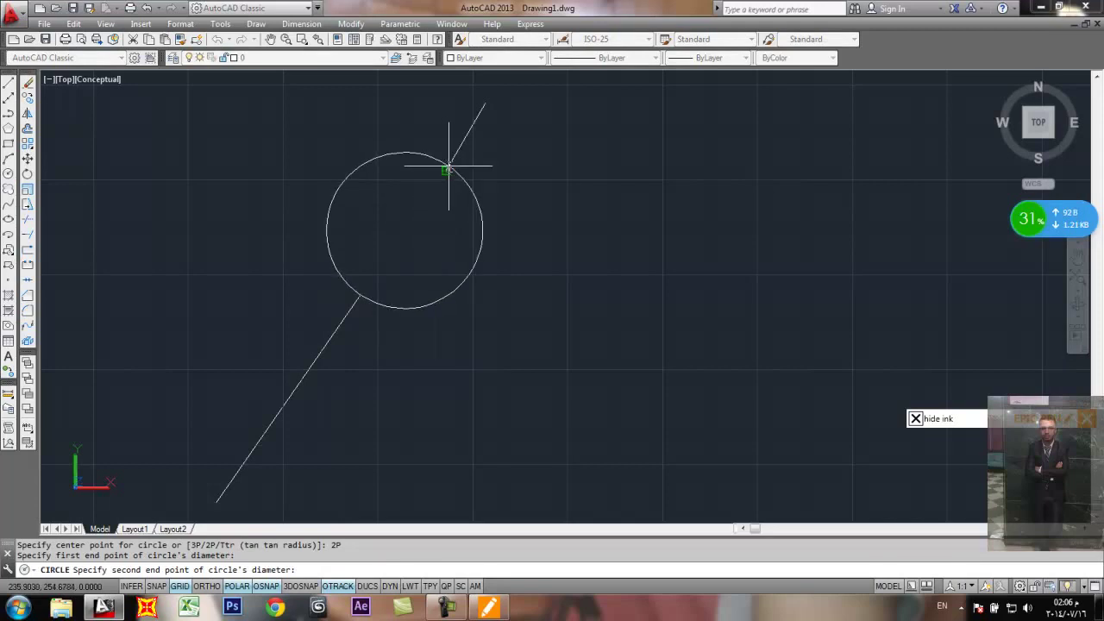
{"action": "left_click", "coordinate": [445, 169]}
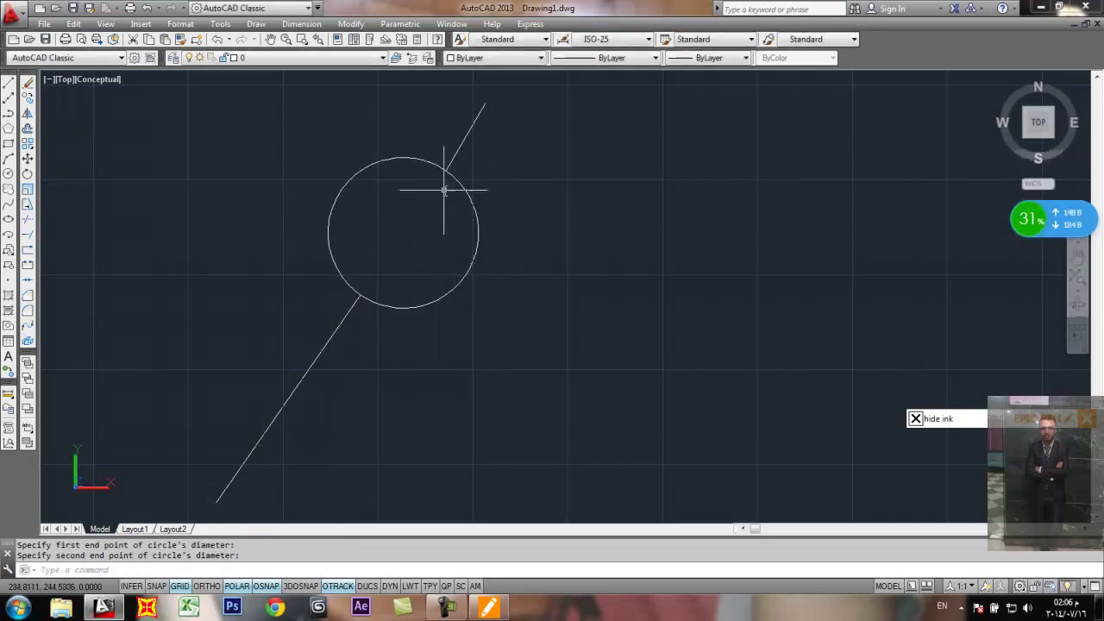
Step: Show the ink, mark the circle's diameter between the two line ends with the pen, and hide the ink
{"action": "left_click", "coordinate": [915, 419]}
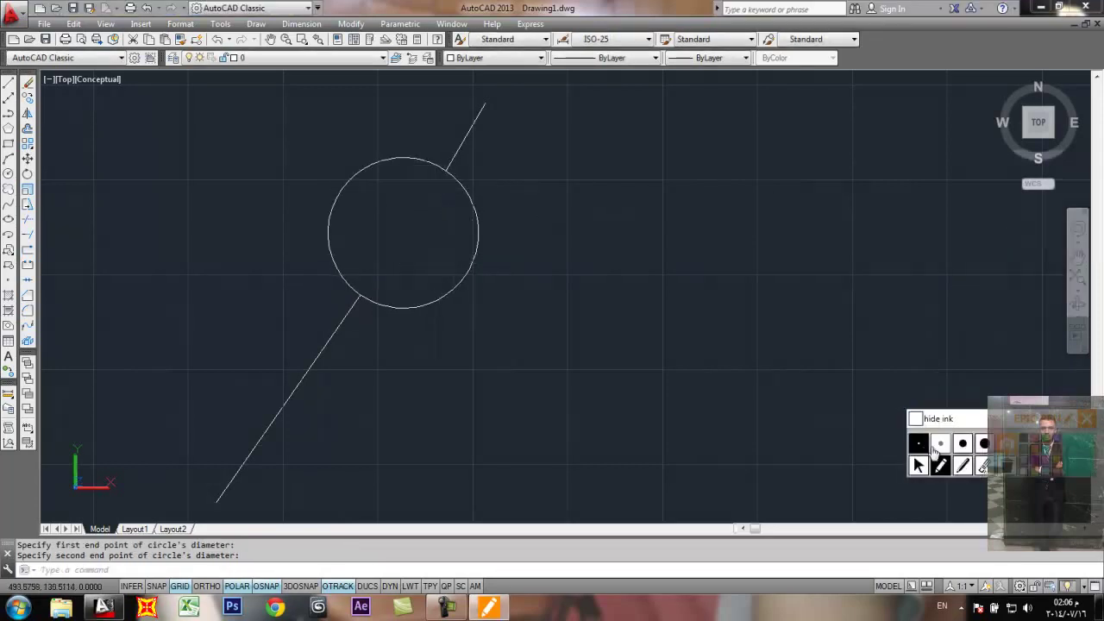
{"action": "left_click_drag", "start_coordinate": [445, 171], "coordinate": [367, 299]}
{"action": "mouse_move", "coordinate": [369, 217]}
{"action": "left_mouse_down"}
{"action": "mouse_move", "coordinate": [385, 228]}
{"action": "mouse_move", "coordinate": [385, 209]}
{"action": "mouse_move", "coordinate": [376, 217]}
{"action": "left_mouse_up"}
{"action": "left_click", "coordinate": [915, 418]}
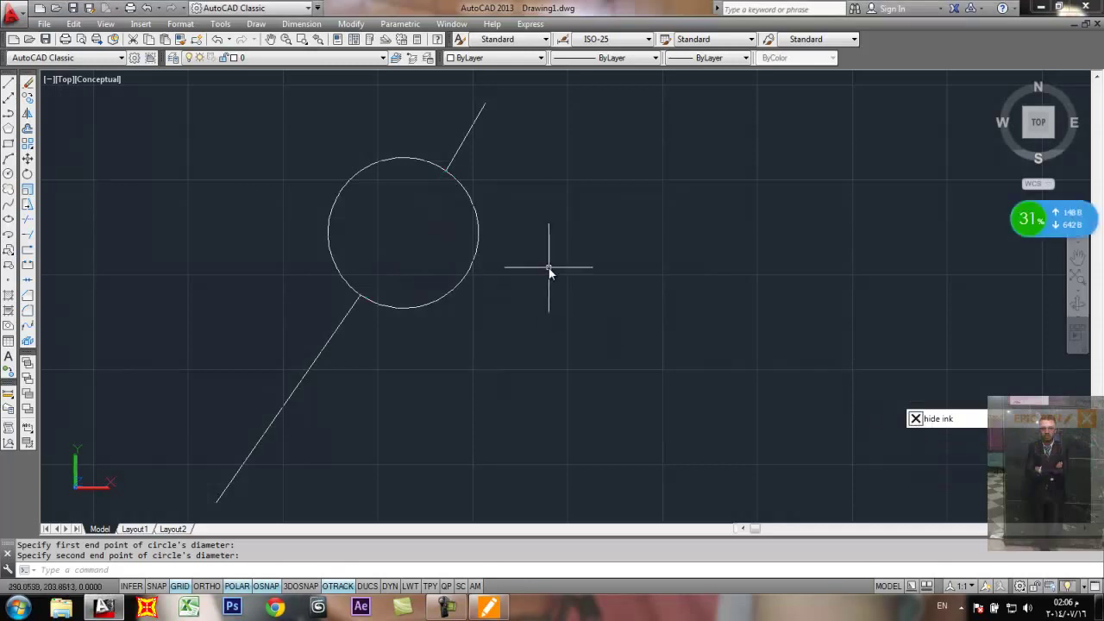
Step: Draw three separate lines to the right of the 2P circle, with one end of each pointing toward a shared gap
{"action": "scroll", "coordinate": [609, 234], "scroll_direction": "down", "scroll_amount": 2}
{"action": "middle_click_drag", "start_coordinate": [609, 234], "coordinate": [385, 231]}
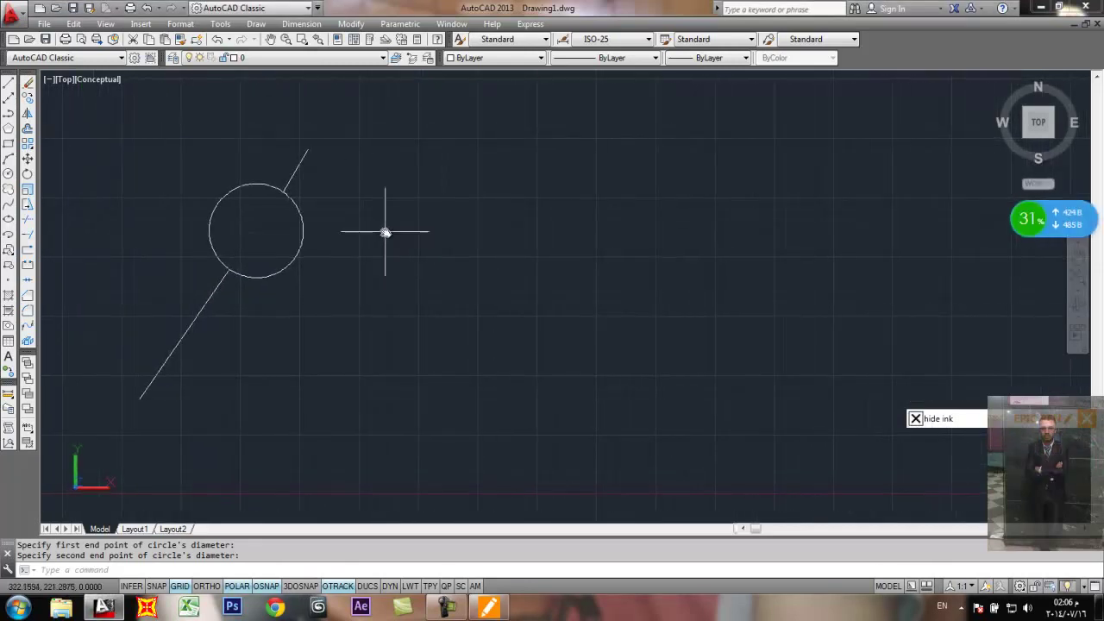
{"action": "left_click", "coordinate": [8, 82]}
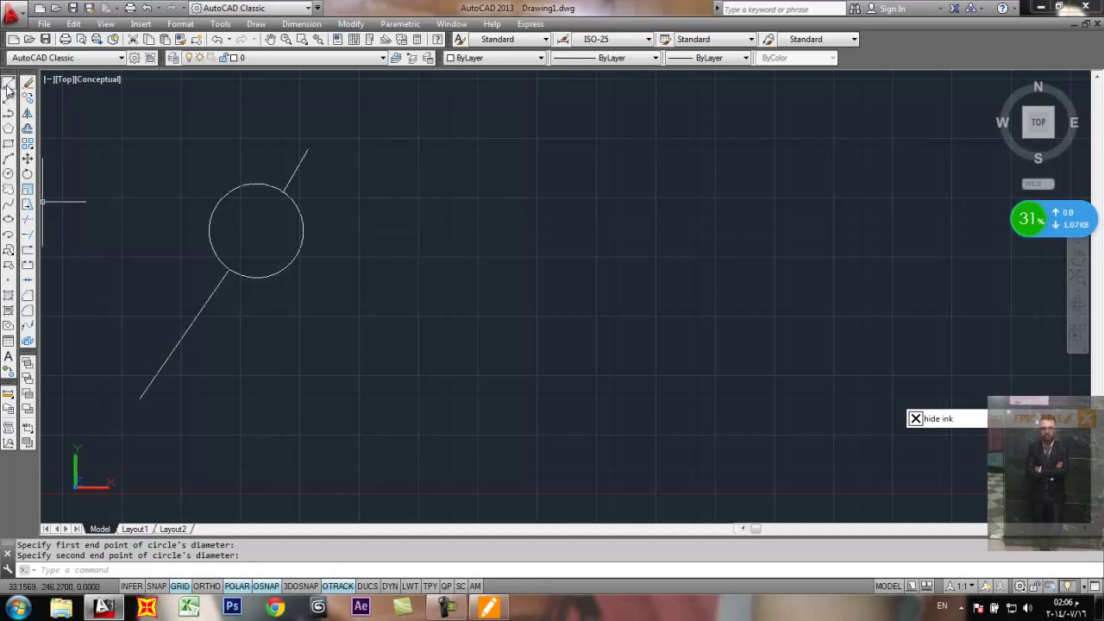
{"action": "left_click", "coordinate": [414, 318]}
{"action": "left_click", "coordinate": [464, 224]}
{"action": "key", "text": "Return"}
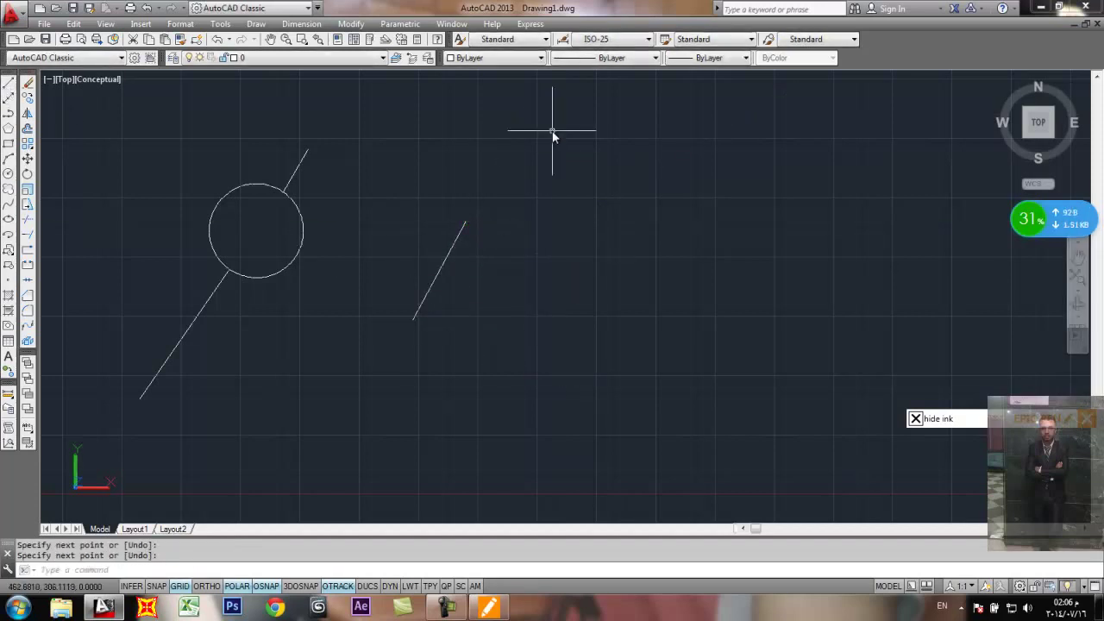
{"action": "key", "text": "Return"}
{"action": "left_click", "coordinate": [555, 93]}
{"action": "left_click", "coordinate": [563, 194]}
{"action": "key", "text": "Return"}
{"action": "key", "text": "Return"}
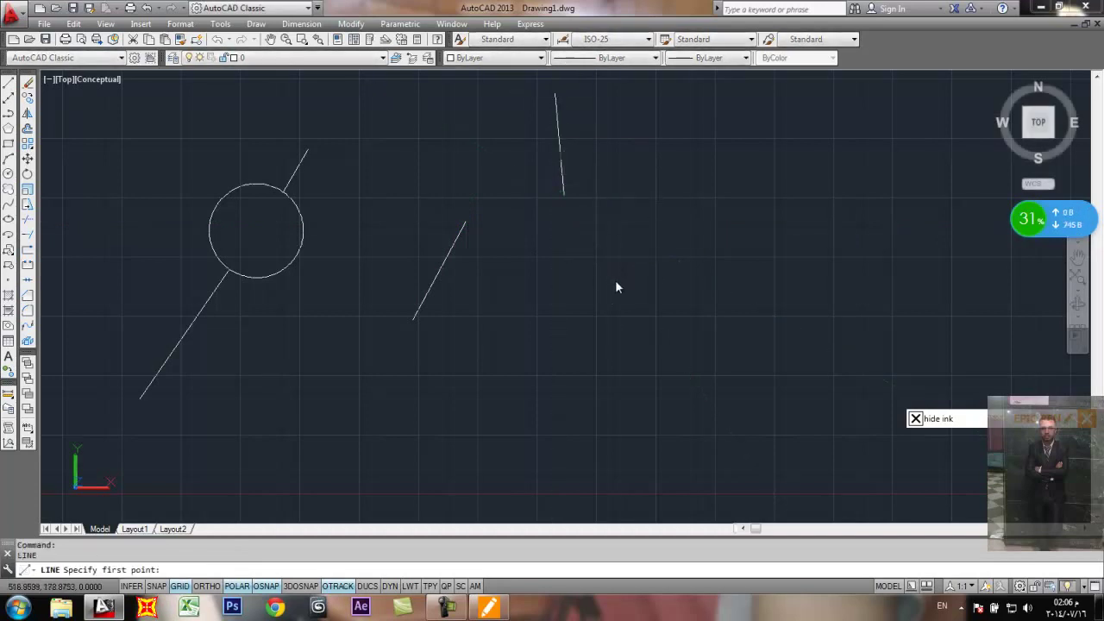
{"action": "left_click", "coordinate": [657, 238]}
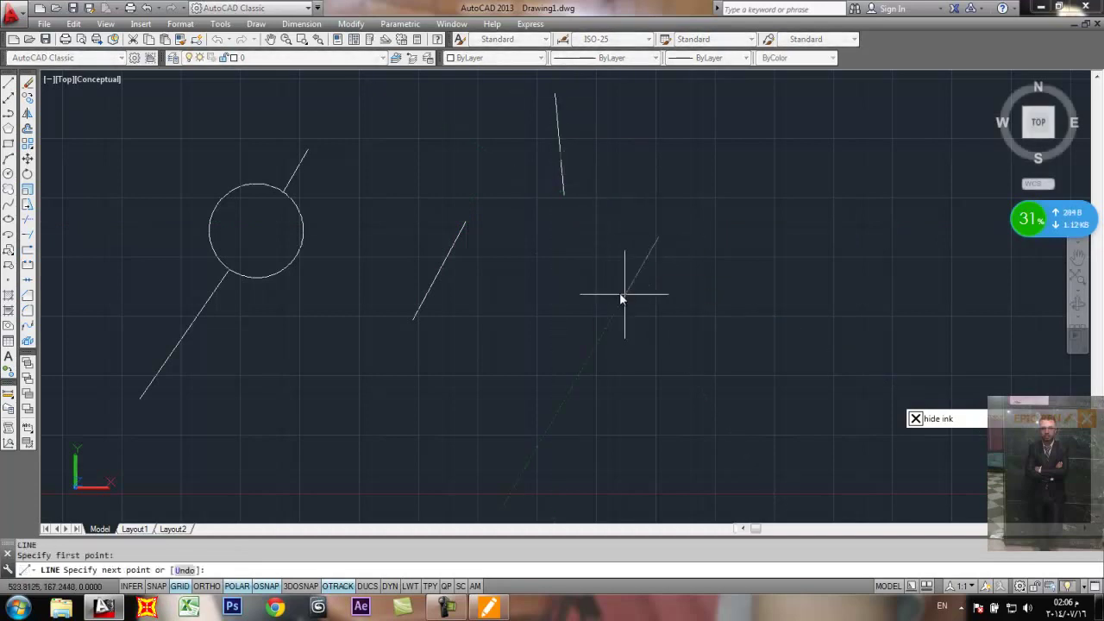
{"action": "left_click", "coordinate": [789, 313]}
{"action": "key", "text": "Return"}
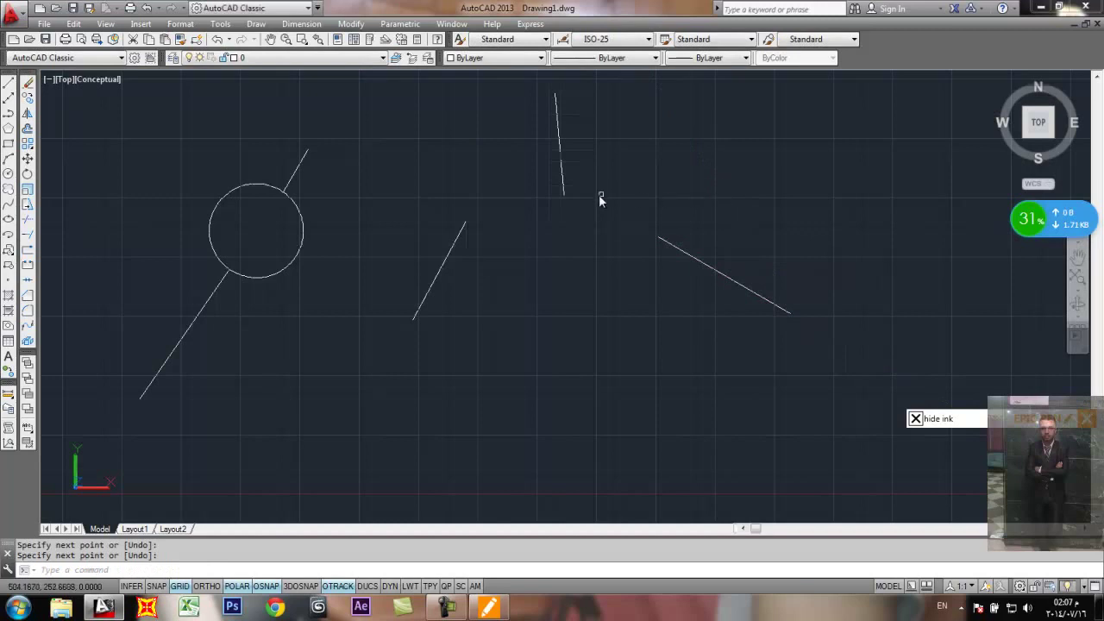
Step: Draw a circle with the 3P option through the inner endpoints of the three separate lines
{"action": "type", "text": "c"}
{"action": "key", "text": "Return"}
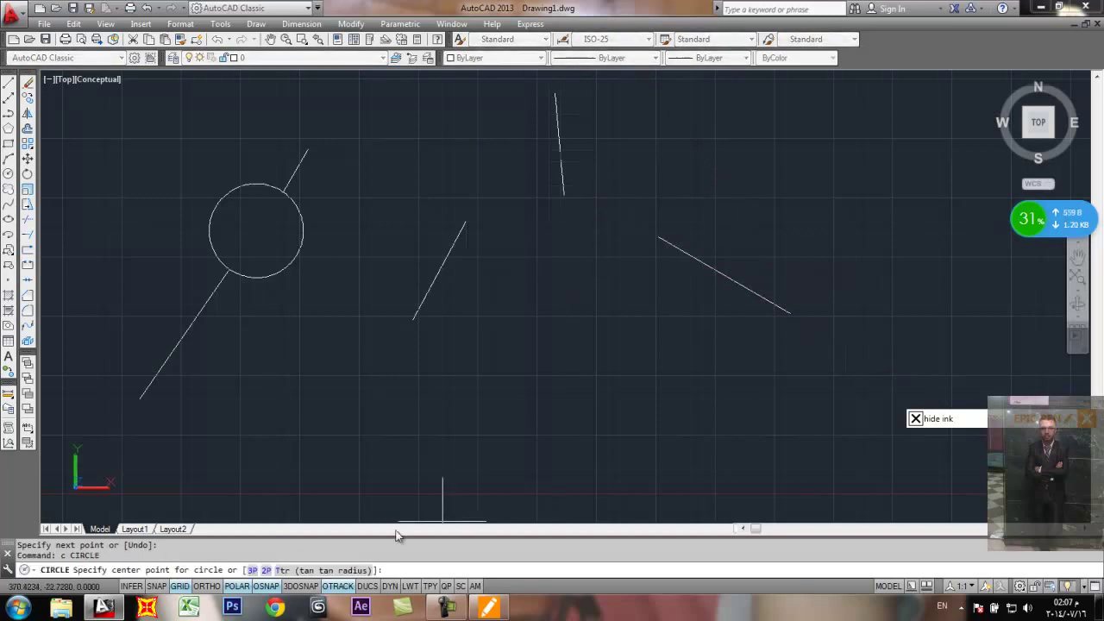
{"action": "left_click", "coordinate": [258, 570]}
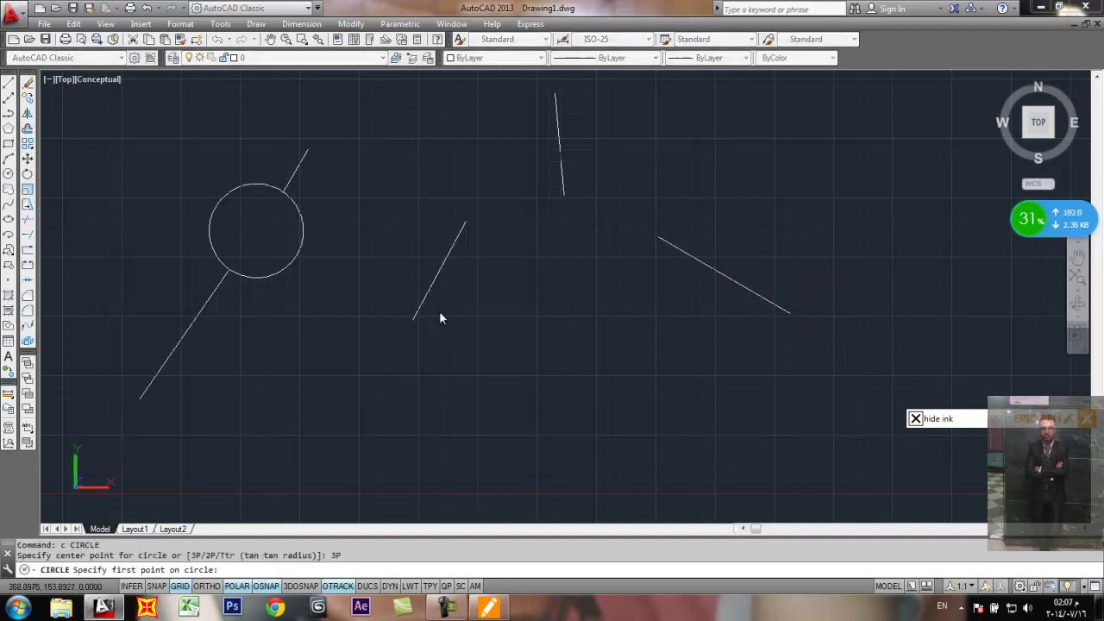
{"action": "left_click", "coordinate": [465, 223]}
{"action": "left_click", "coordinate": [565, 195]}
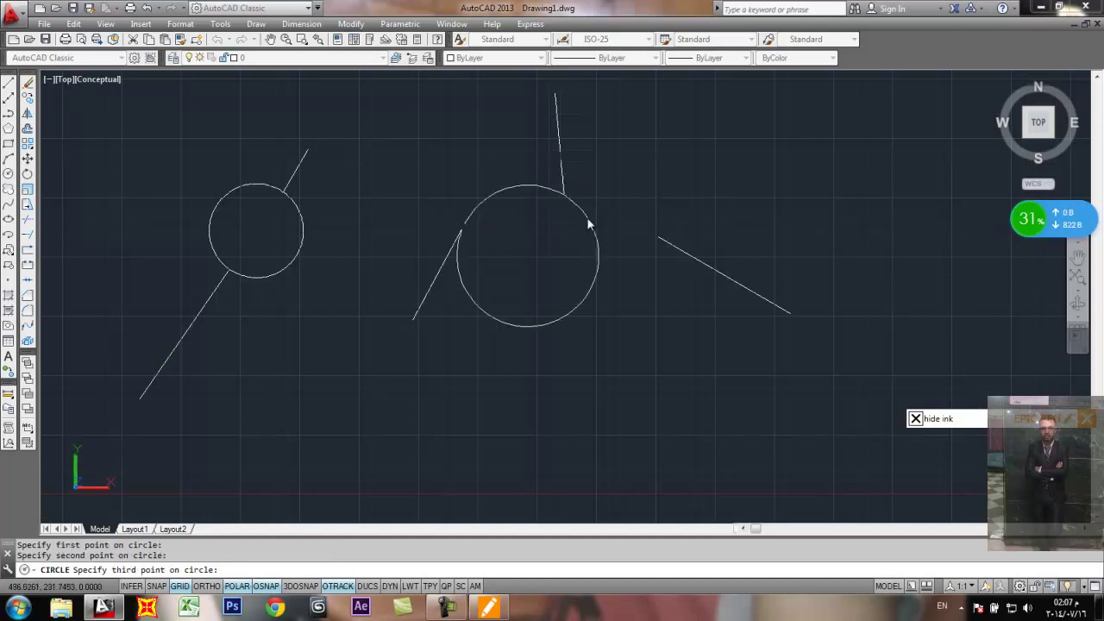
{"action": "left_click", "coordinate": [659, 236]}
Step: Draw three more separate lines further right, one near-vertical above and two slanting outward below, around an empty centre
{"action": "scroll", "coordinate": [801, 296], "scroll_direction": "down", "scroll_amount": 2}
{"action": "middle_click_drag", "start_coordinate": [774, 296], "coordinate": [197, 220]}
{"action": "left_click", "coordinate": [8, 82]}
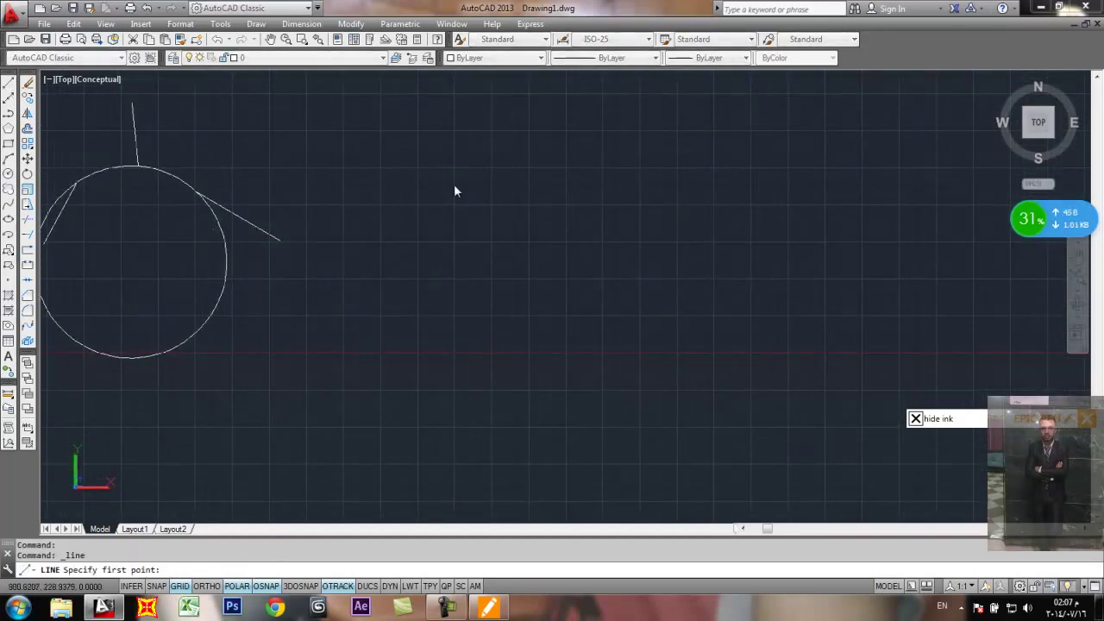
{"action": "left_click", "coordinate": [498, 137]}
{"action": "left_click", "coordinate": [503, 231]}
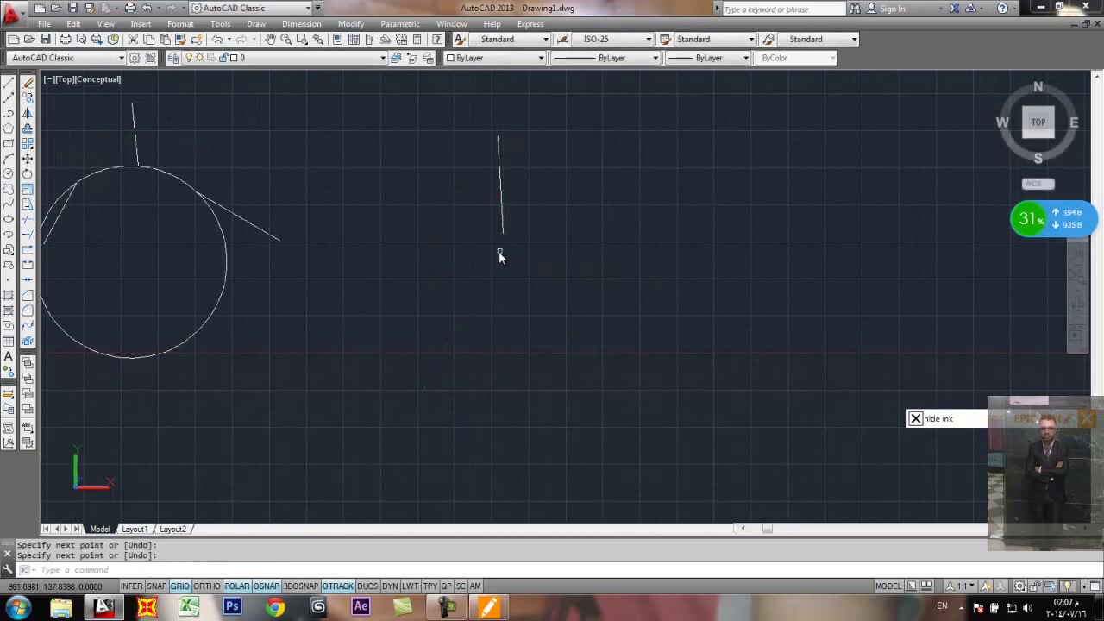
{"action": "key", "text": "Return"}
{"action": "key", "text": "Return"}
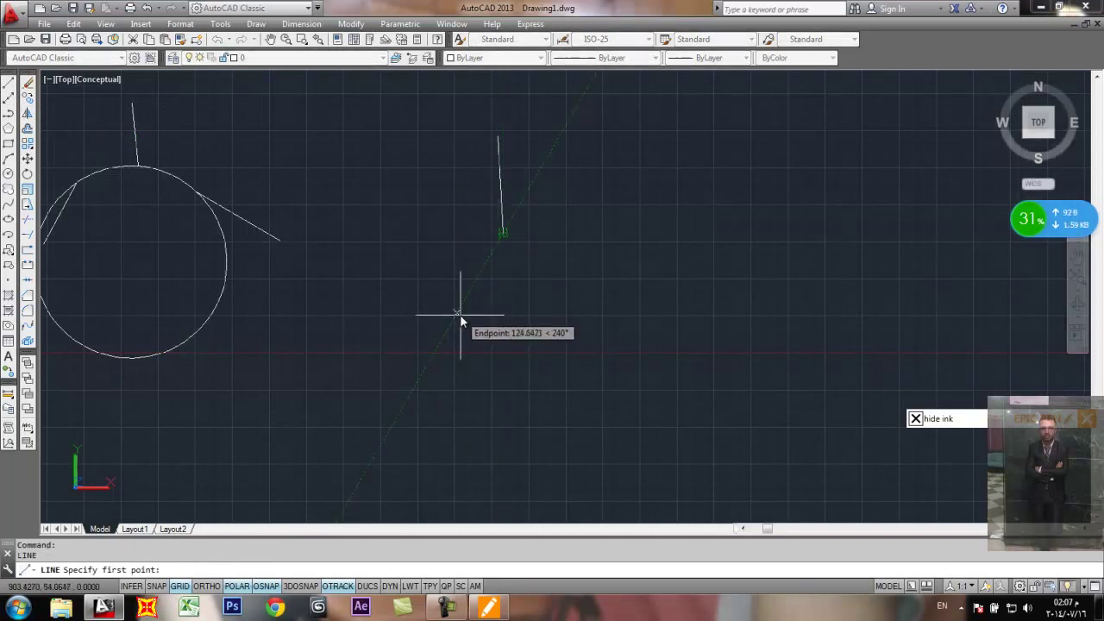
{"action": "left_click", "coordinate": [458, 314]}
{"action": "left_click", "coordinate": [407, 371]}
{"action": "key", "text": "Return"}
{"action": "key", "text": "Return"}
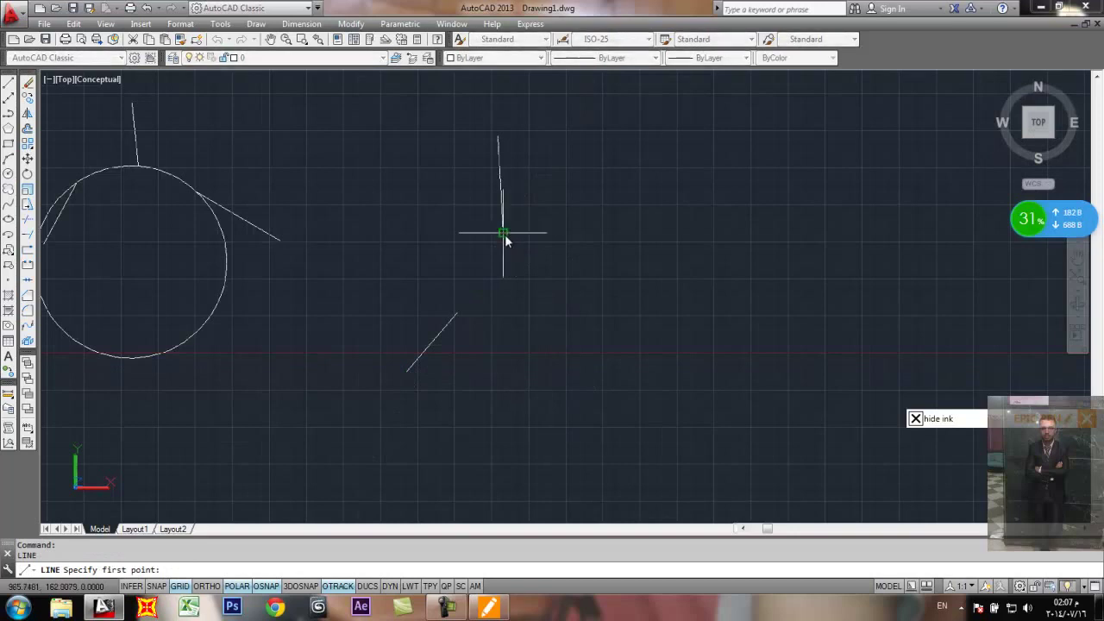
{"action": "left_click", "coordinate": [577, 298]}
{"action": "left_click", "coordinate": [653, 339]}
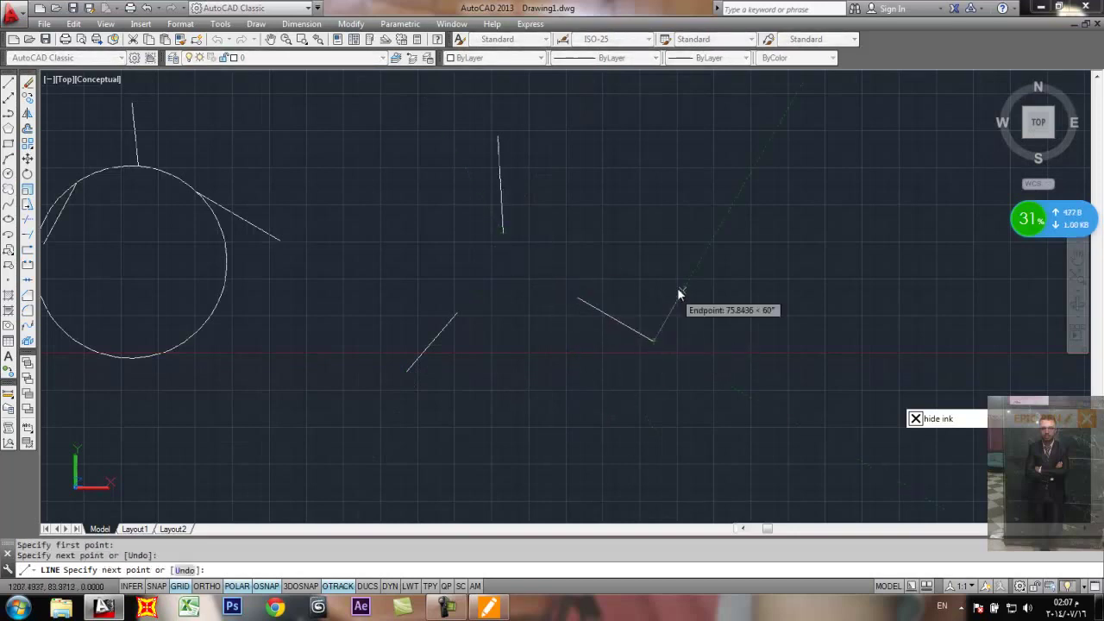
{"action": "key", "text": "Return"}
Step: Draw a second 3P circle through the inner endpoints of the new set of three lines
{"action": "type", "text": "c"}
{"action": "key", "text": "Return"}
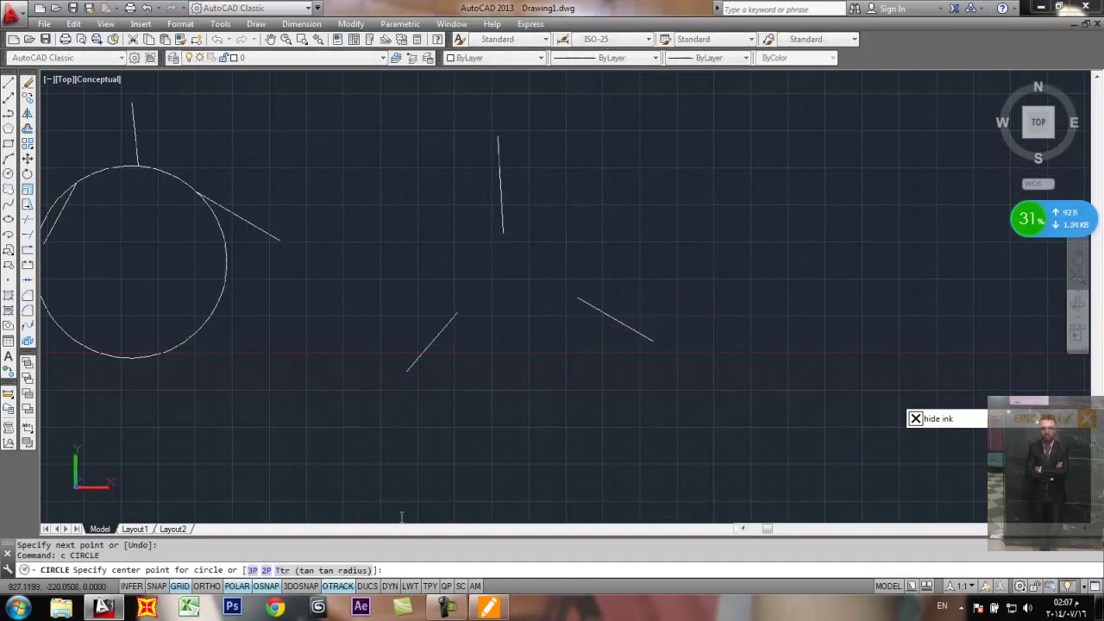
{"action": "left_click", "coordinate": [252, 570]}
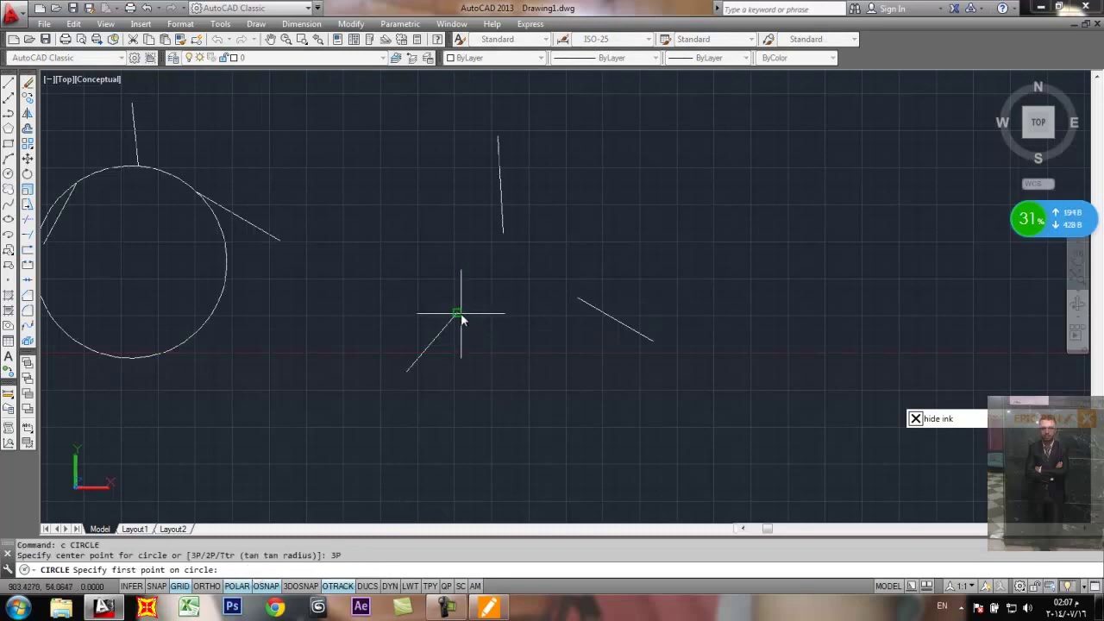
{"action": "left_click", "coordinate": [458, 316]}
{"action": "left_click", "coordinate": [502, 233]}
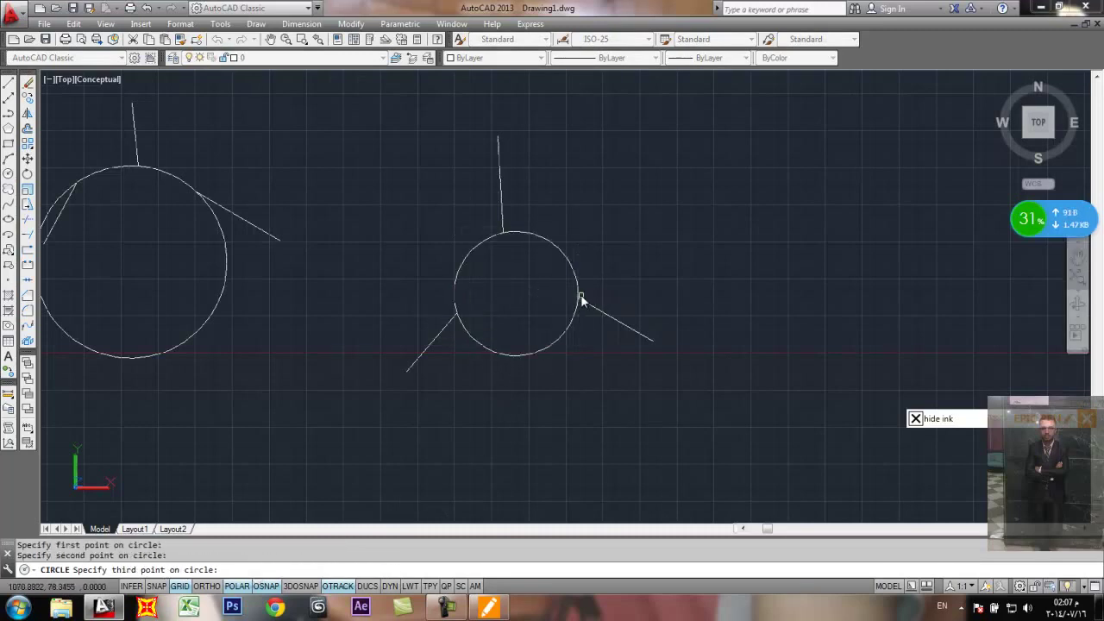
{"action": "left_click", "coordinate": [580, 299]}
Step: Draw a closed triangle with the Line command to the right of all the circles, its base along the X axis
{"action": "scroll", "coordinate": [708, 242], "scroll_direction": "down", "scroll_amount": 5}
{"action": "scroll", "coordinate": [731, 222], "scroll_direction": "up", "scroll_amount": 1}
{"action": "middle_click_drag", "start_coordinate": [731, 222], "coordinate": [489, 244]}
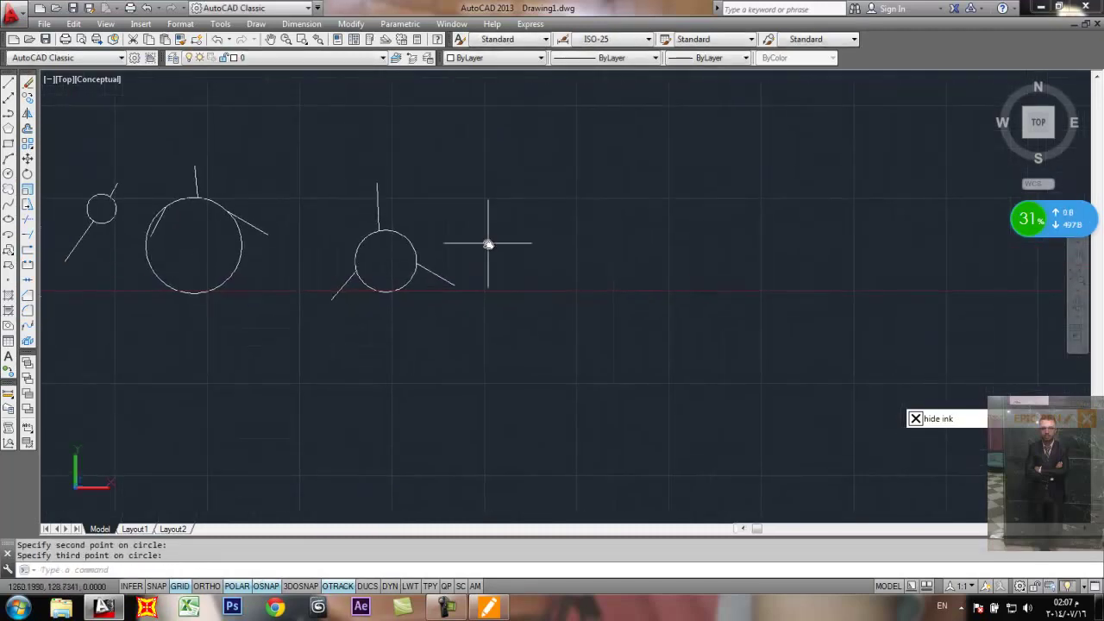
{"action": "scroll", "coordinate": [488, 244], "scroll_direction": "up", "scroll_amount": 2}
{"action": "scroll", "coordinate": [489, 239], "scroll_direction": "down", "scroll_amount": 4}
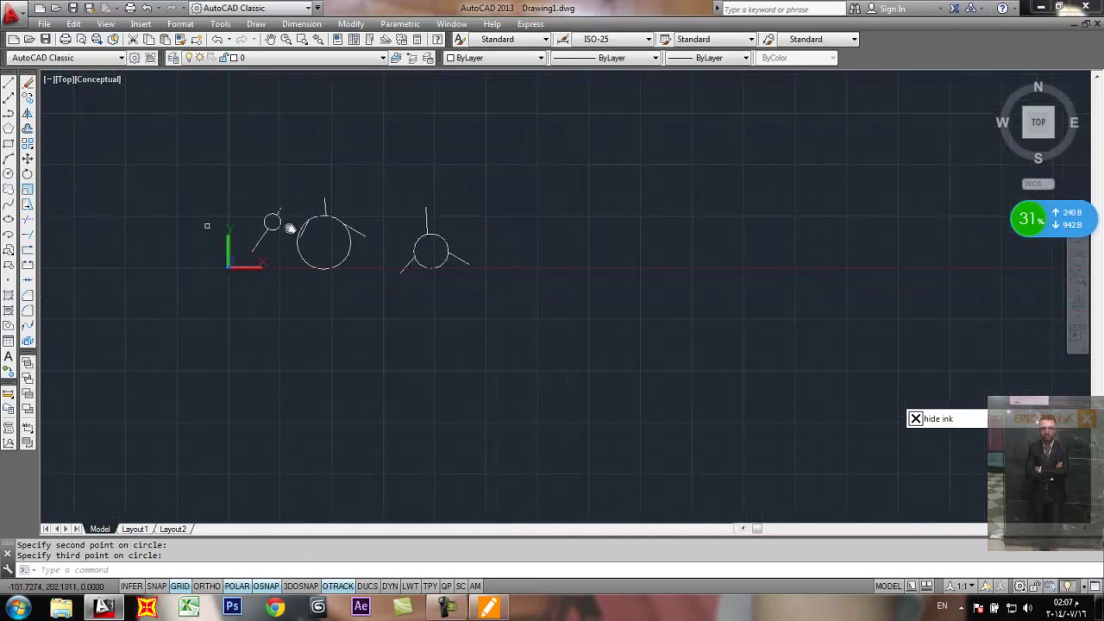
{"action": "left_click", "coordinate": [8, 83]}
{"action": "left_click", "coordinate": [582, 267]}
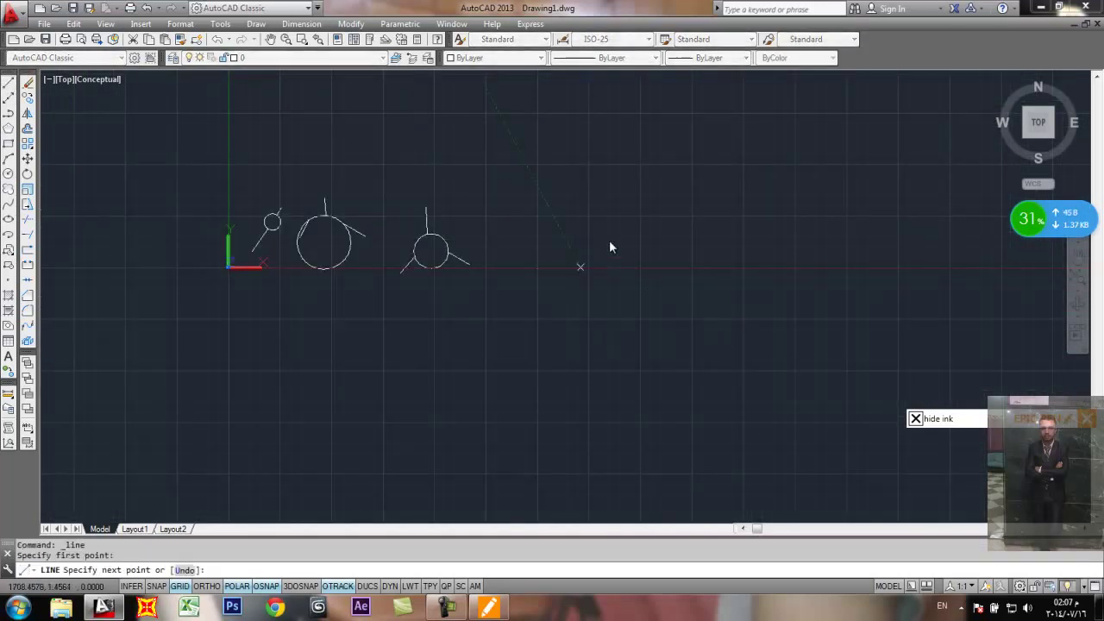
{"action": "left_click", "coordinate": [665, 166]}
{"action": "left_click", "coordinate": [586, 269]}
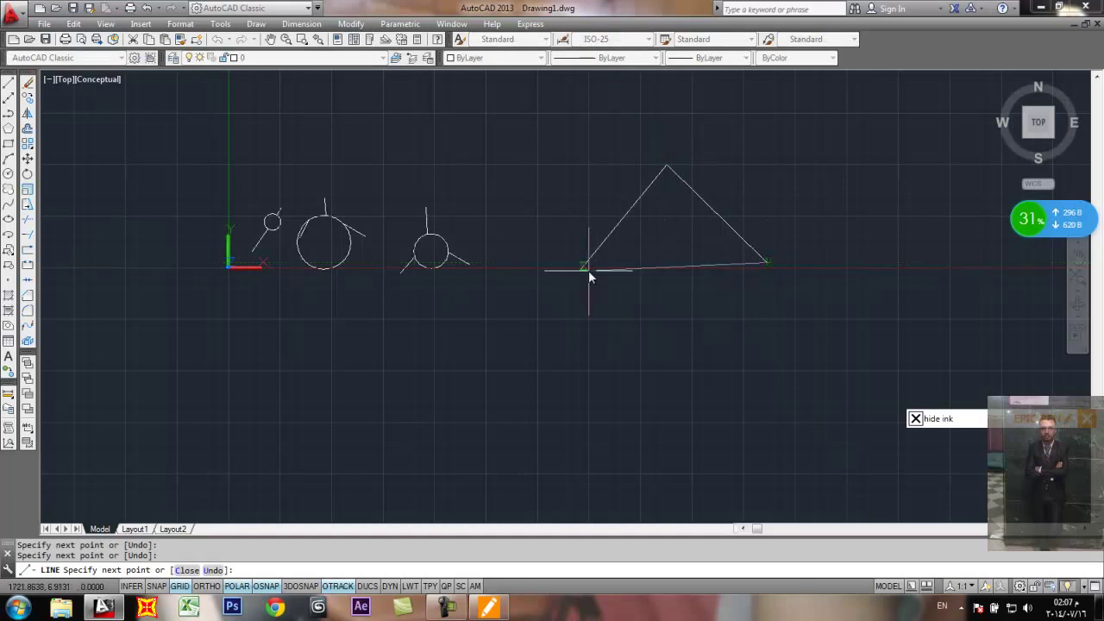
{"action": "key", "text": "Return"}
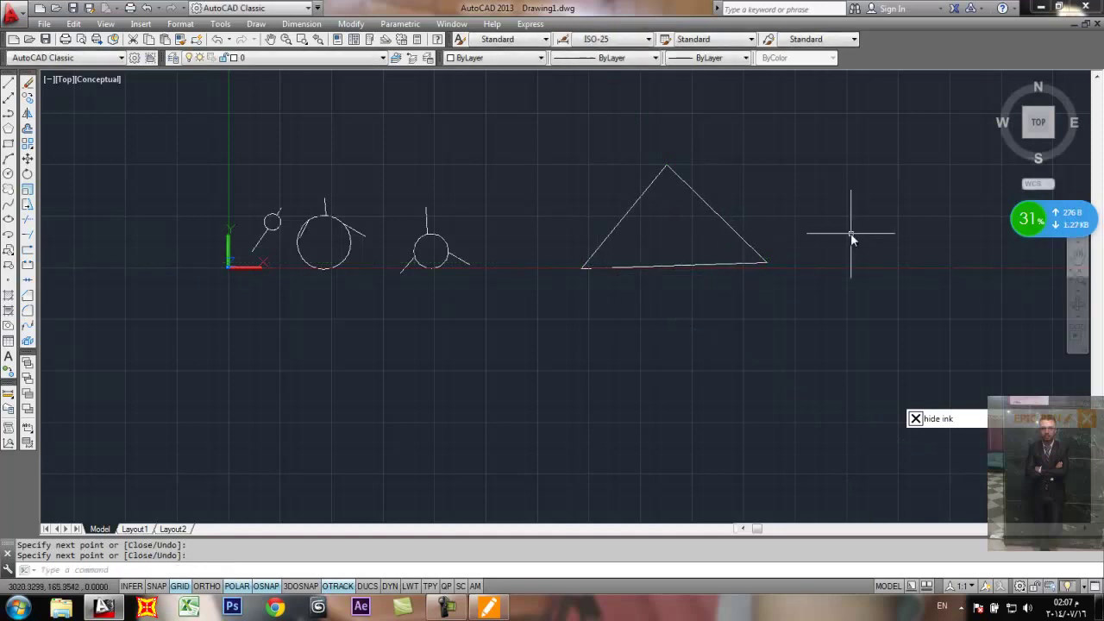
Step: Draw a circle with the 3P option through the three vertices of the triangle
{"action": "type", "text": "c"}
{"action": "key", "text": "Return"}
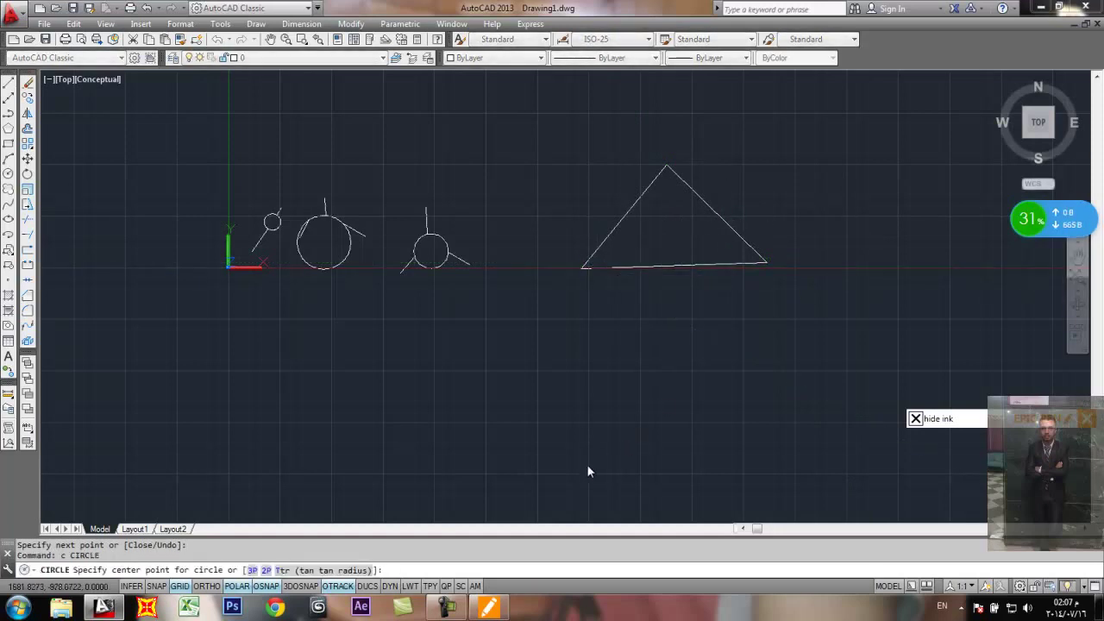
{"action": "left_click", "coordinate": [254, 570]}
{"action": "left_click", "coordinate": [665, 166]}
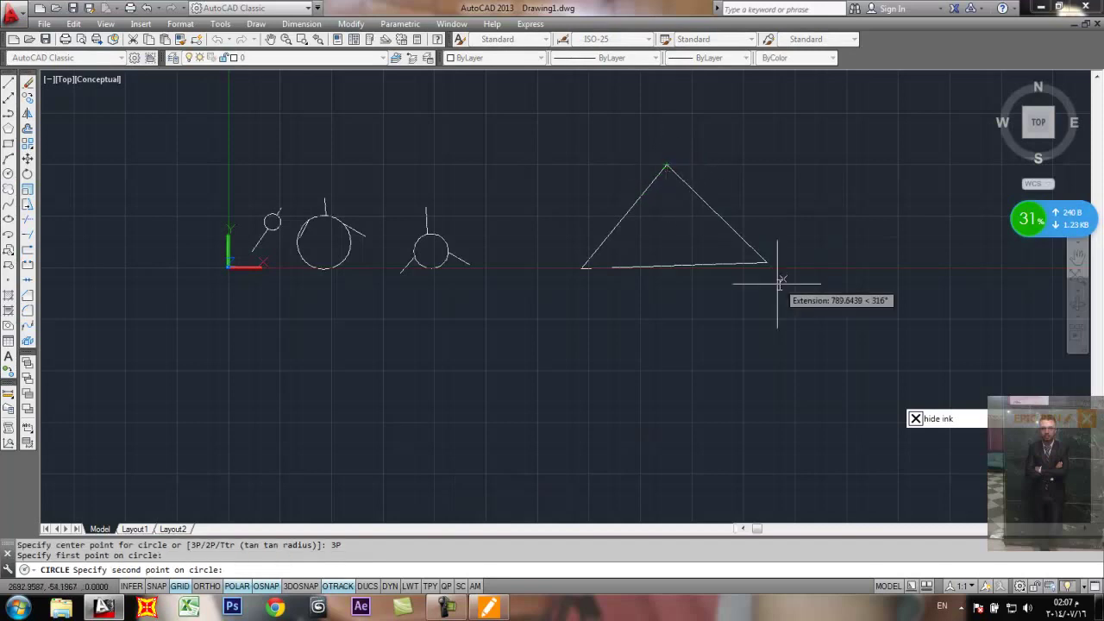
{"action": "left_click", "coordinate": [766, 261]}
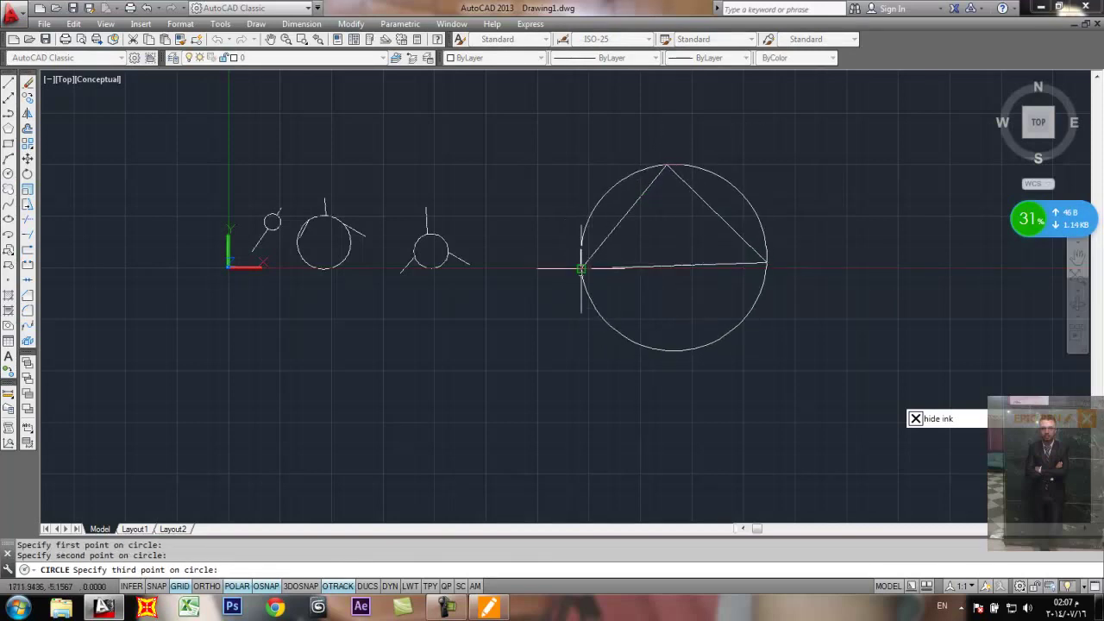
{"action": "left_click", "coordinate": [581, 268]}
{"action": "middle_click_drag", "start_coordinate": [857, 266], "coordinate": [630, 256]}
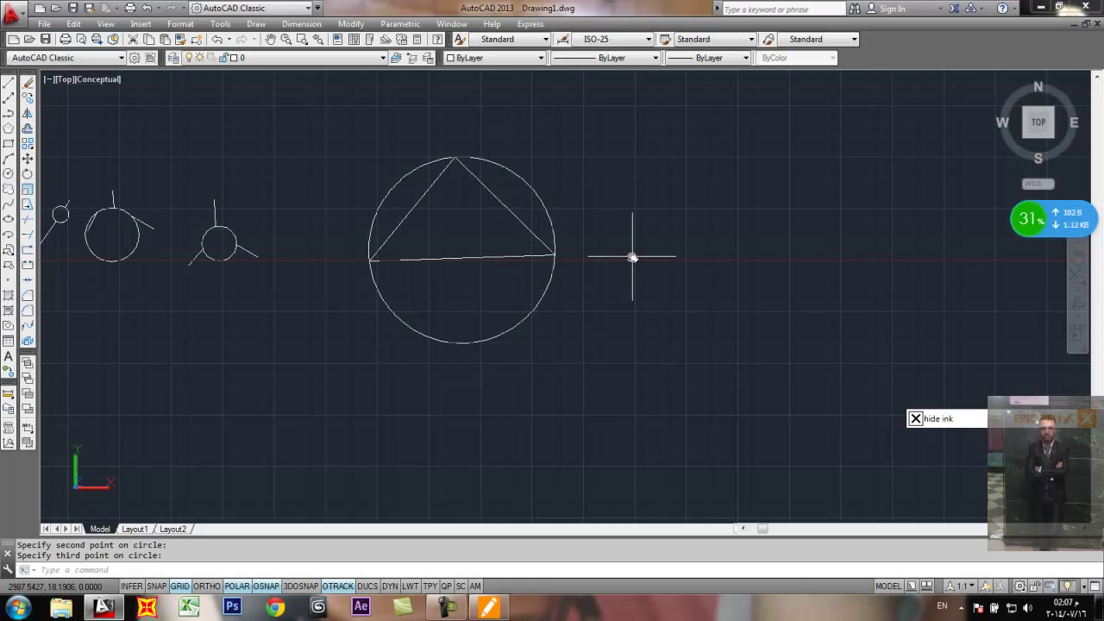
{"action": "scroll", "coordinate": [446, 178], "scroll_direction": "up", "scroll_amount": 3}
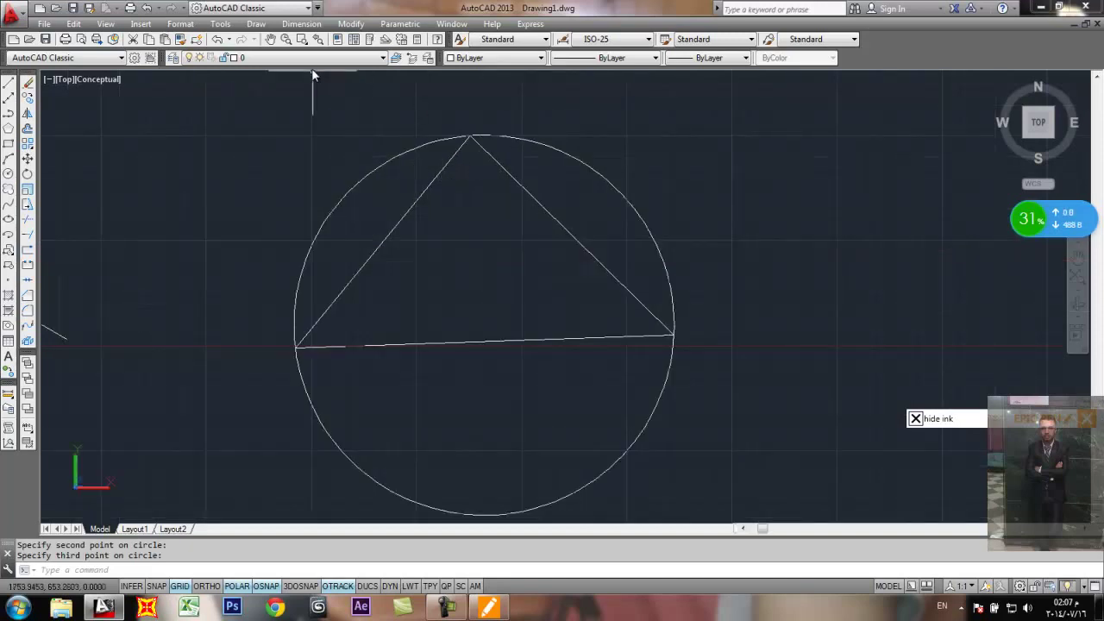
{"action": "left_click", "coordinate": [255, 24]}
{"action": "mouse_move", "coordinate": [328, 224]}
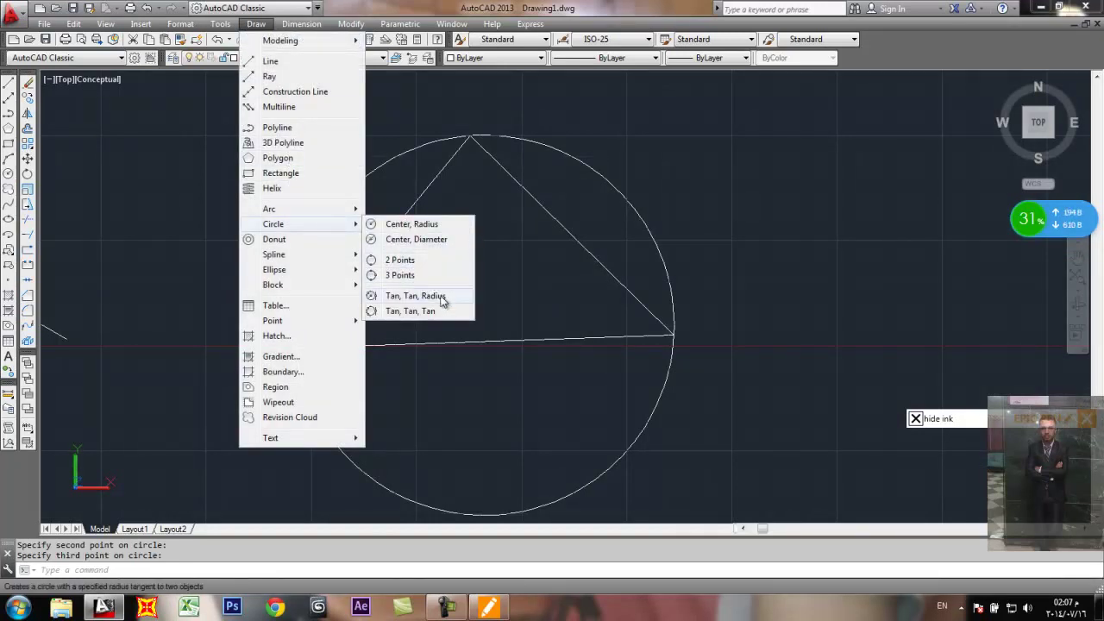
{"action": "key", "text": "Escape"}
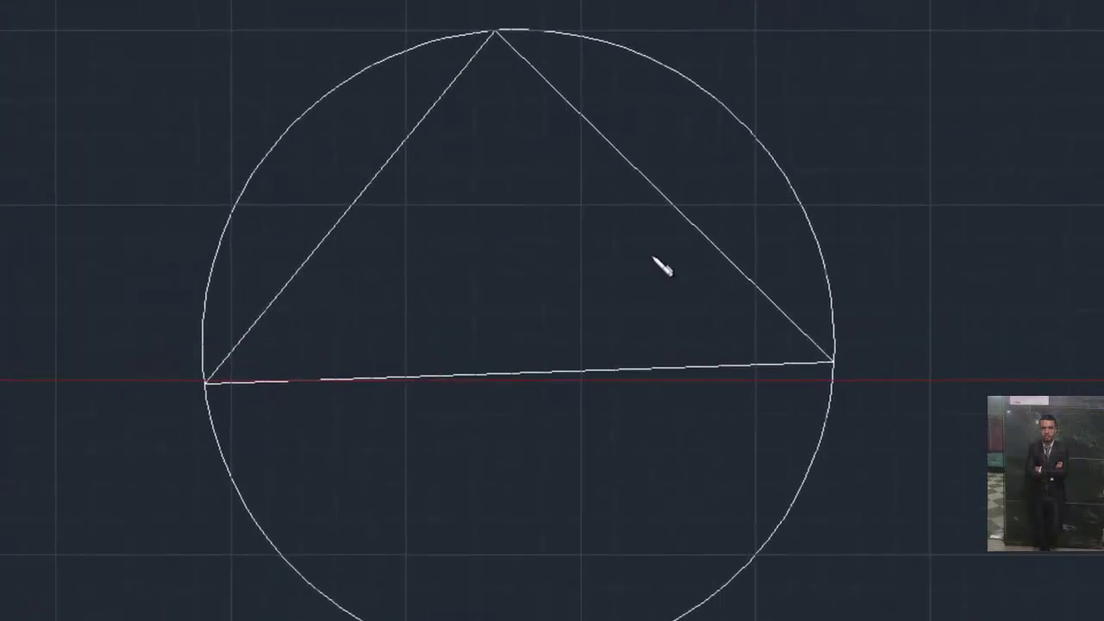
Step: Sketch a freehand ink circle inside the triangle, mark its contact points on the three sides, and hide the ink
{"action": "left_click_drag", "start_coordinate": [569, 259], "coordinate": [559, 237]}
{"action": "mouse_move", "coordinate": [645, 200]}
{"action": "left_mouse_down"}
{"action": "mouse_move", "coordinate": [552, 138]}
{"action": "mouse_move", "coordinate": [443, 136]}
{"action": "mouse_move", "coordinate": [376, 177]}
{"action": "mouse_move", "coordinate": [356, 226]}
{"action": "mouse_move", "coordinate": [353, 293]}
{"action": "mouse_move", "coordinate": [438, 359]}
{"action": "mouse_move", "coordinate": [524, 374]}
{"action": "mouse_move", "coordinate": [587, 348]}
{"action": "mouse_move", "coordinate": [639, 301]}
{"action": "mouse_move", "coordinate": [661, 229]}
{"action": "left_mouse_up"}
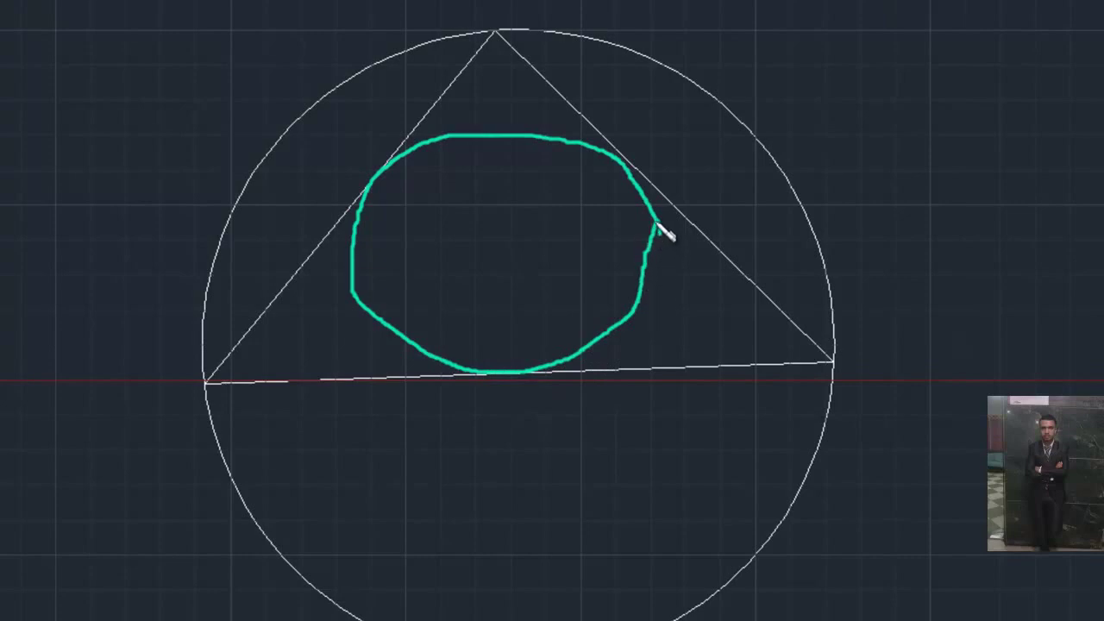
{"action": "left_click", "coordinate": [621, 160]}
{"action": "left_click", "coordinate": [379, 169]}
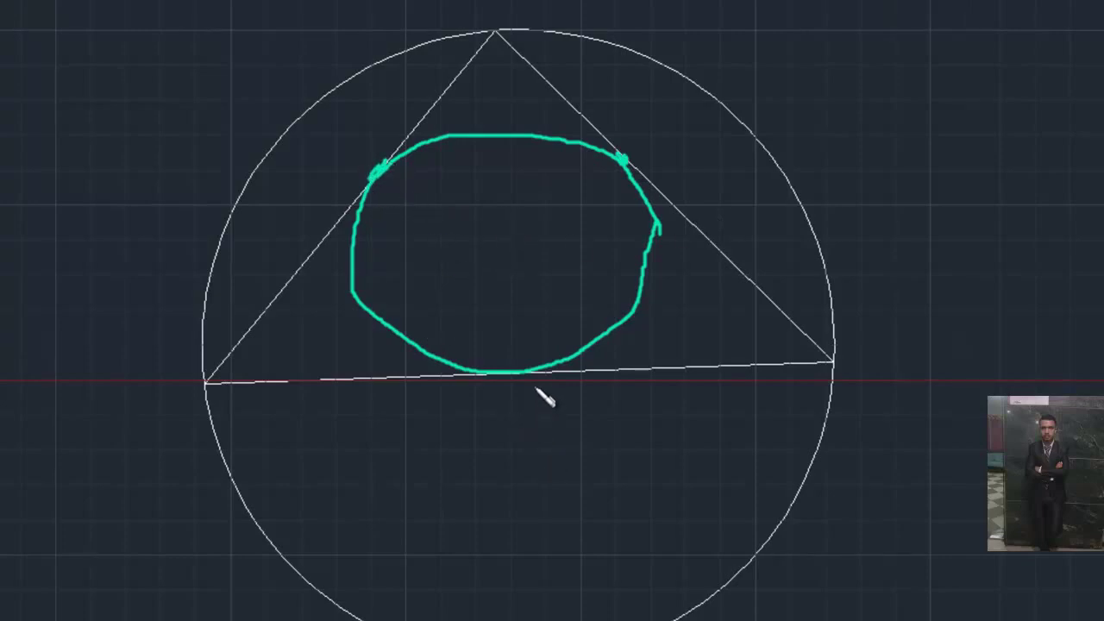
{"action": "left_click_drag", "start_coordinate": [514, 375], "coordinate": [528, 372]}
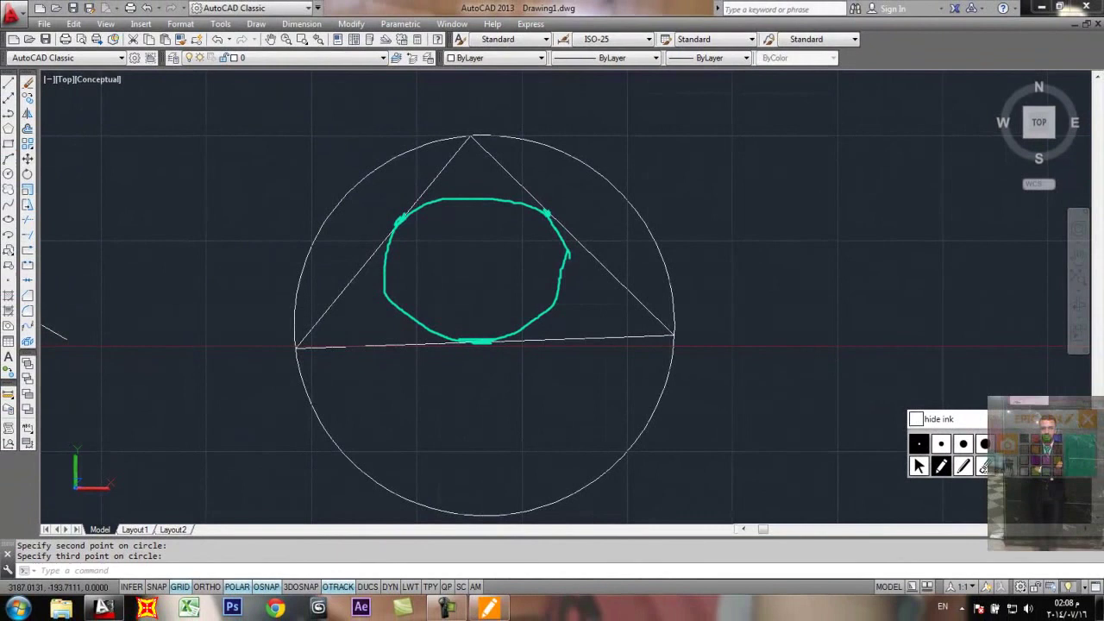
{"action": "left_click", "coordinate": [937, 423]}
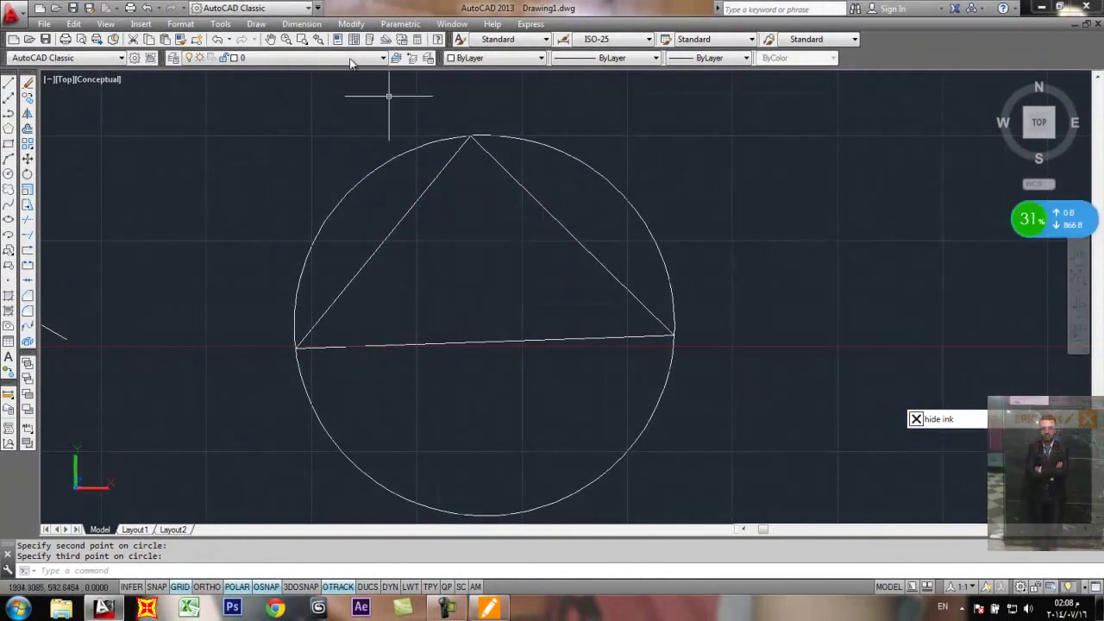
Step: Draw a circle with the Tan, Tan, Tan method inside the triangle, tangent to its three sides
{"action": "left_click", "coordinate": [256, 23]}
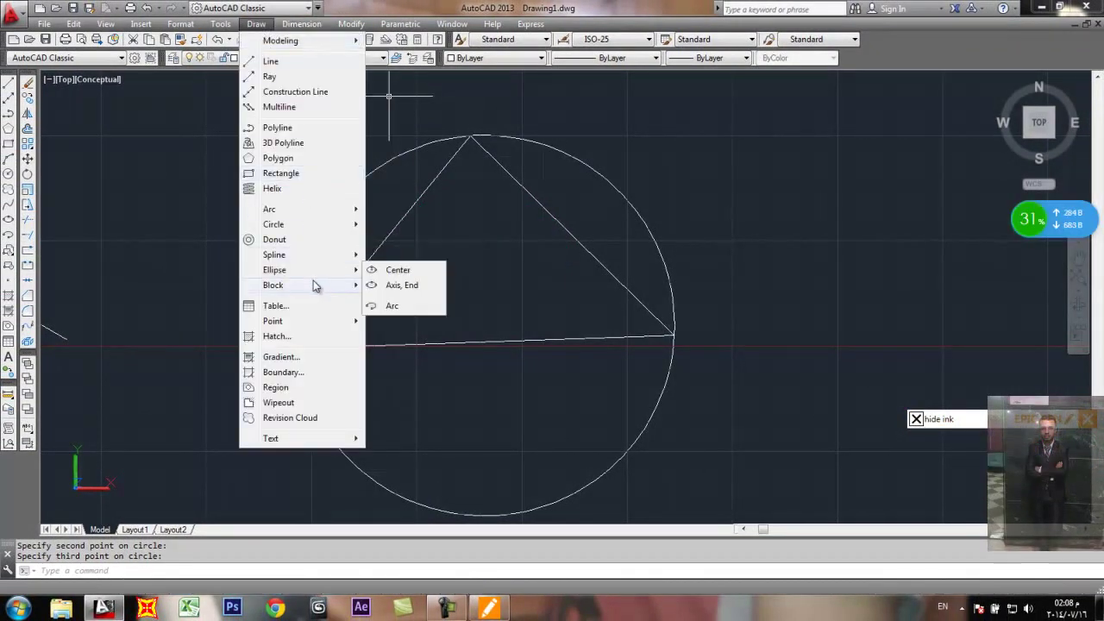
{"action": "mouse_move", "coordinate": [354, 259]}
{"action": "mouse_move", "coordinate": [353, 226]}
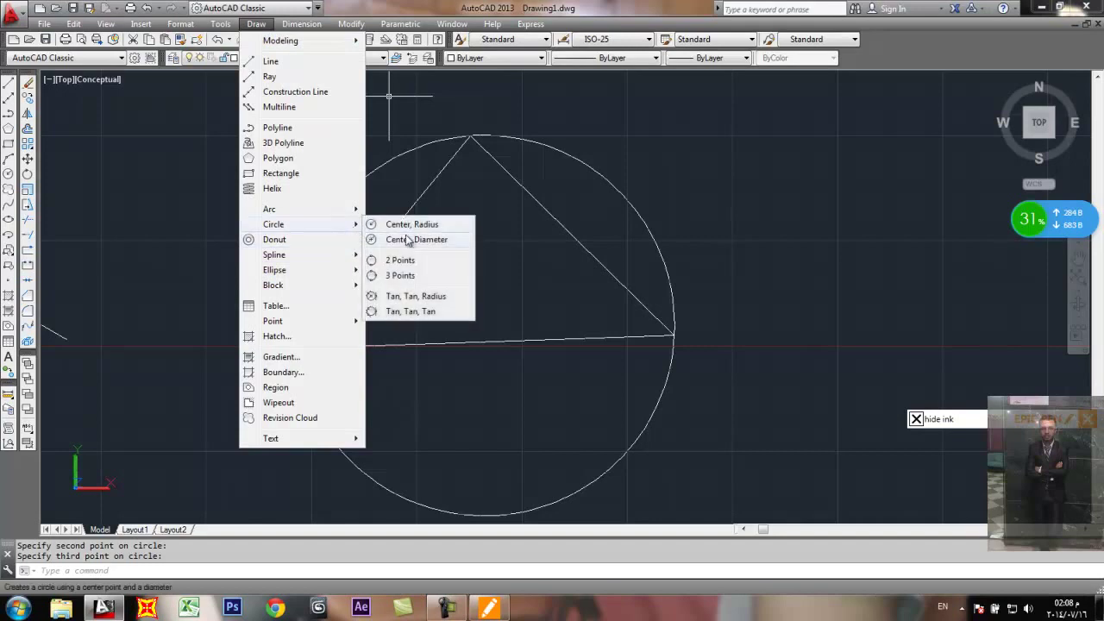
{"action": "left_click", "coordinate": [423, 311]}
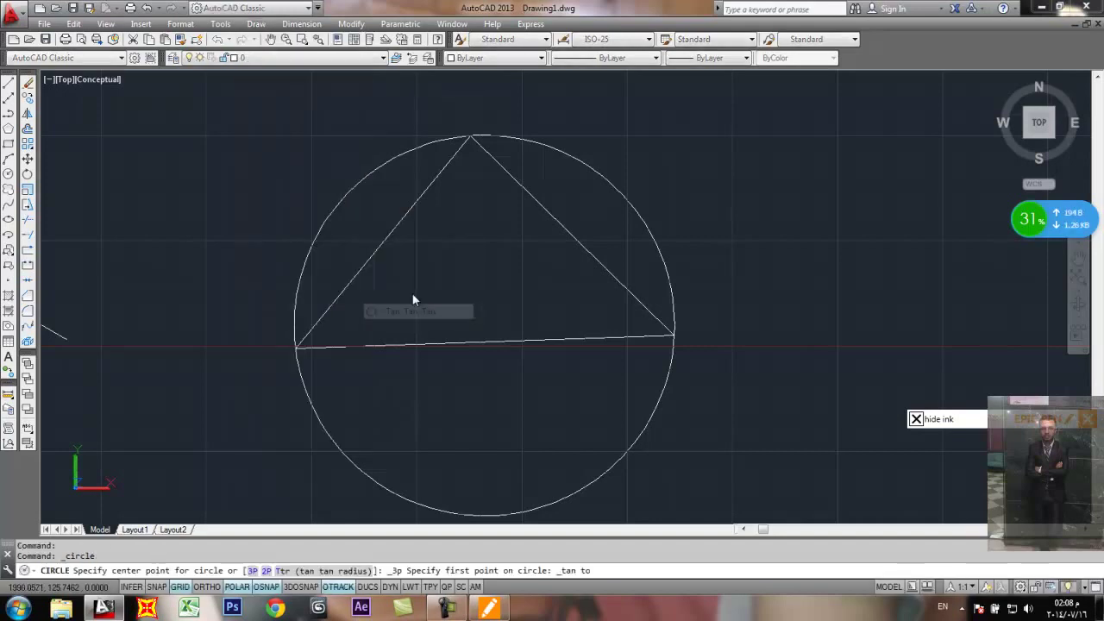
{"action": "left_click", "coordinate": [385, 241]}
{"action": "left_click", "coordinate": [560, 225]}
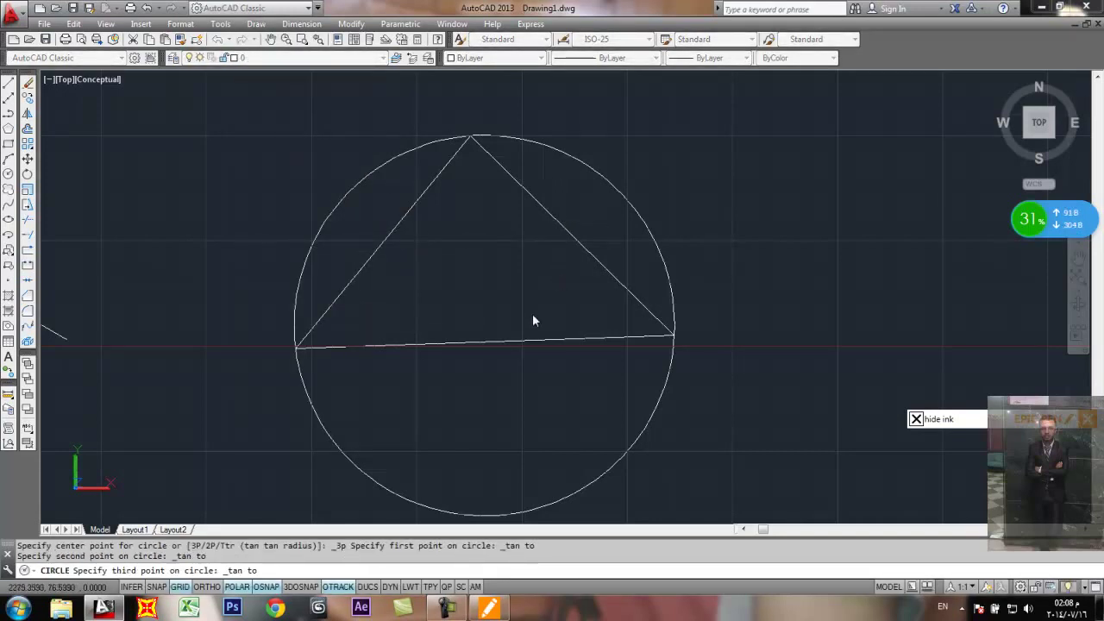
{"action": "left_click", "coordinate": [486, 343]}
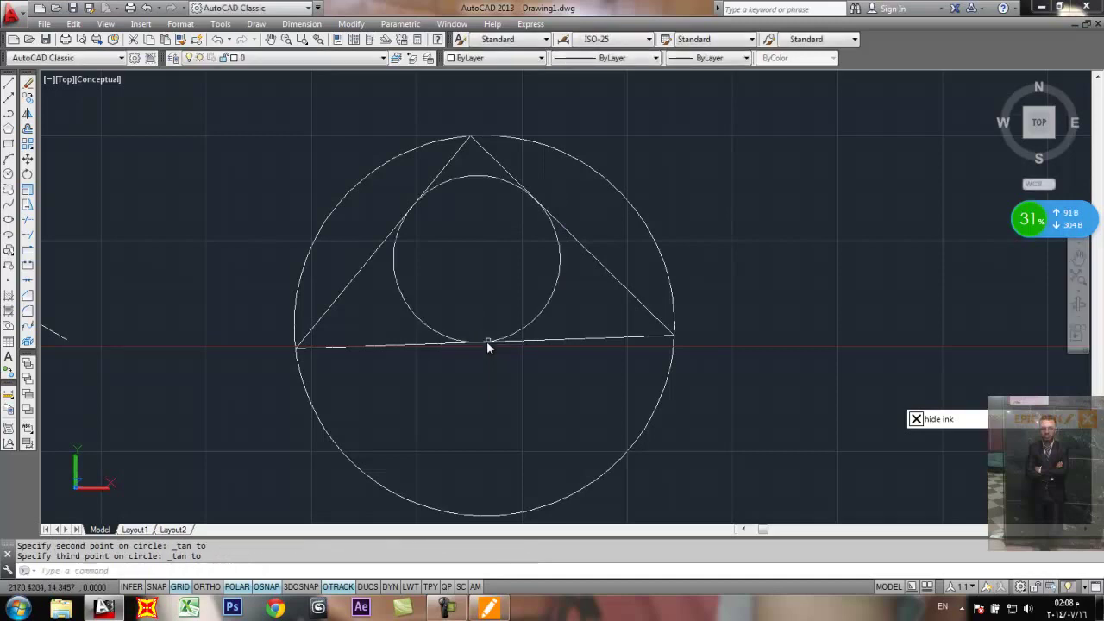
Step: Erase the inner circle tangent to the triangle's sides
{"action": "left_click", "coordinate": [571, 276]}
{"action": "left_click", "coordinate": [530, 287]}
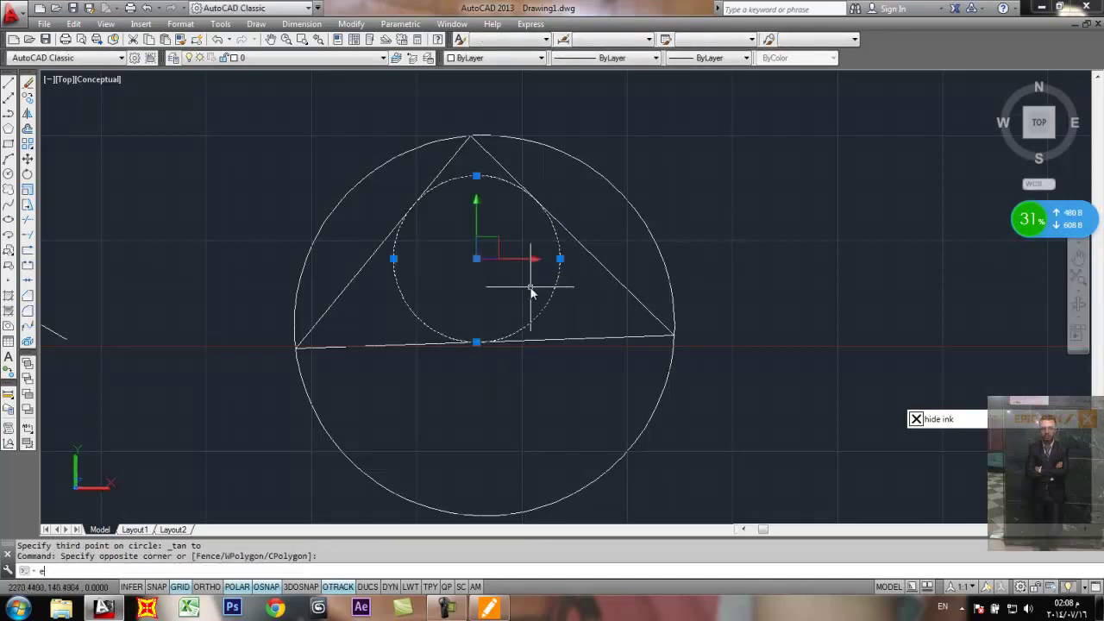
{"action": "type", "text": "e"}
{"action": "key", "text": "Return"}
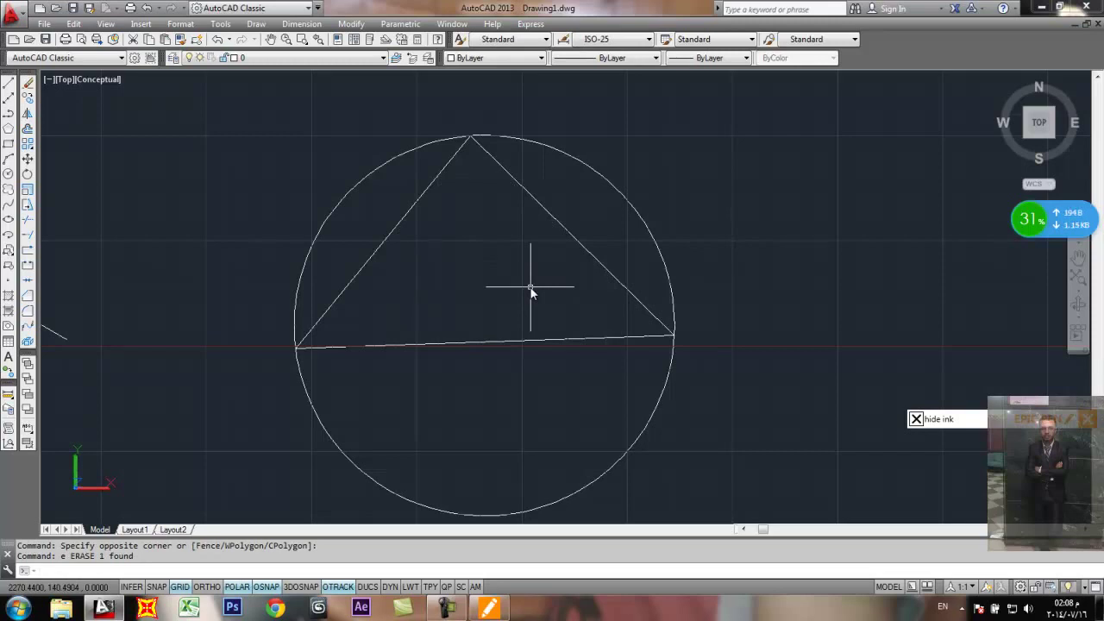
Step: Draw a 3P circle inside the triangle, using the tan snap override for each point to make it tangent to all three sides
{"action": "type", "text": "c"}
{"action": "key", "text": "Return"}
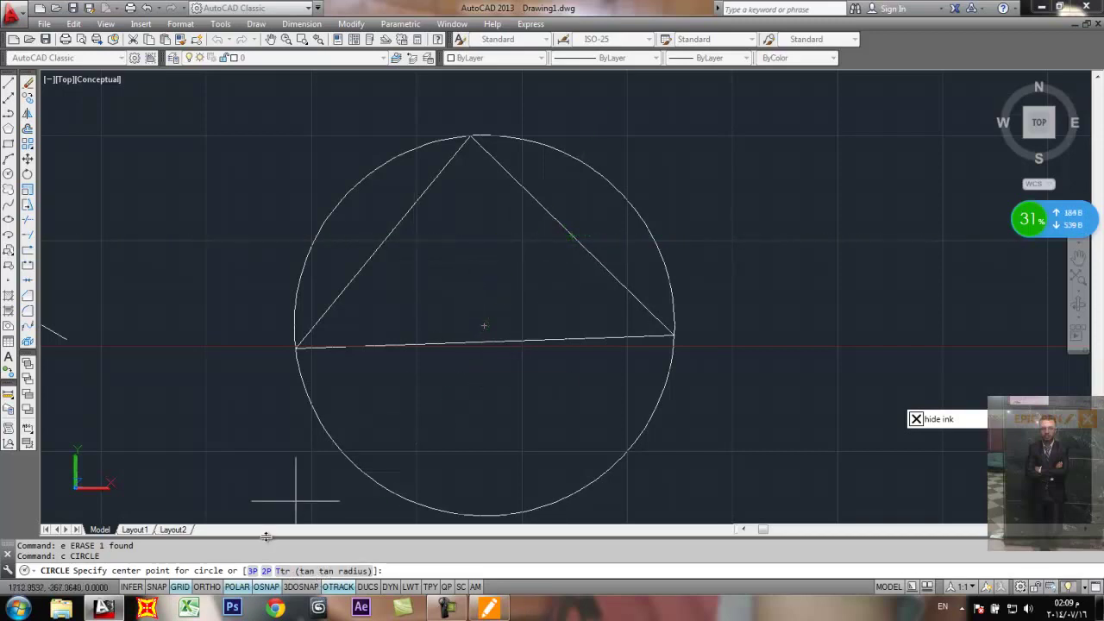
{"action": "left_click", "coordinate": [252, 571]}
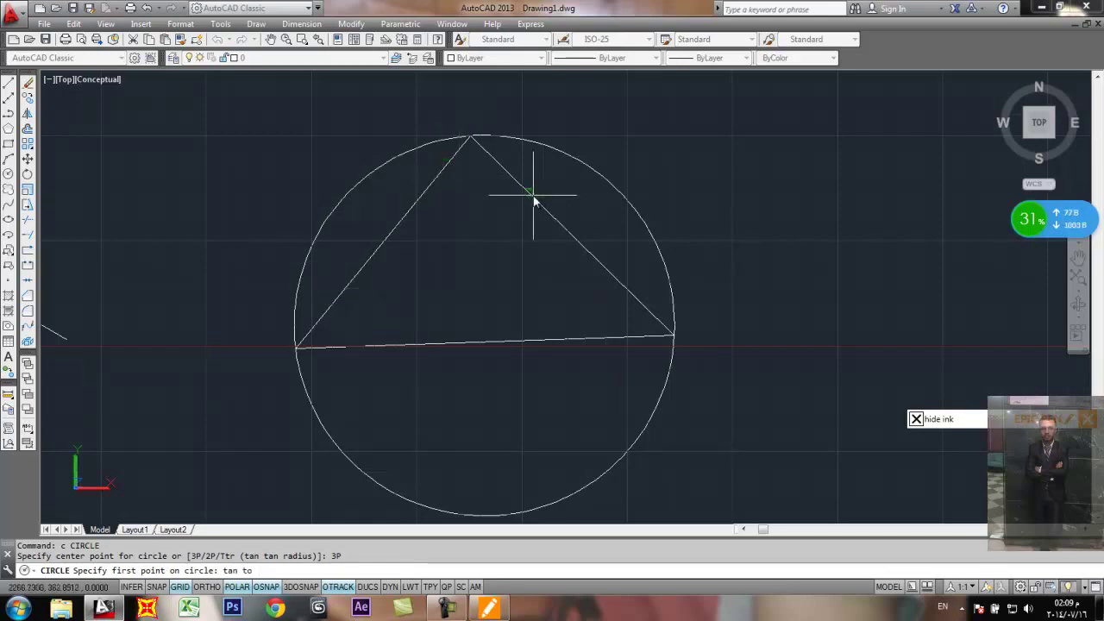
{"action": "left_click", "coordinate": [551, 216]}
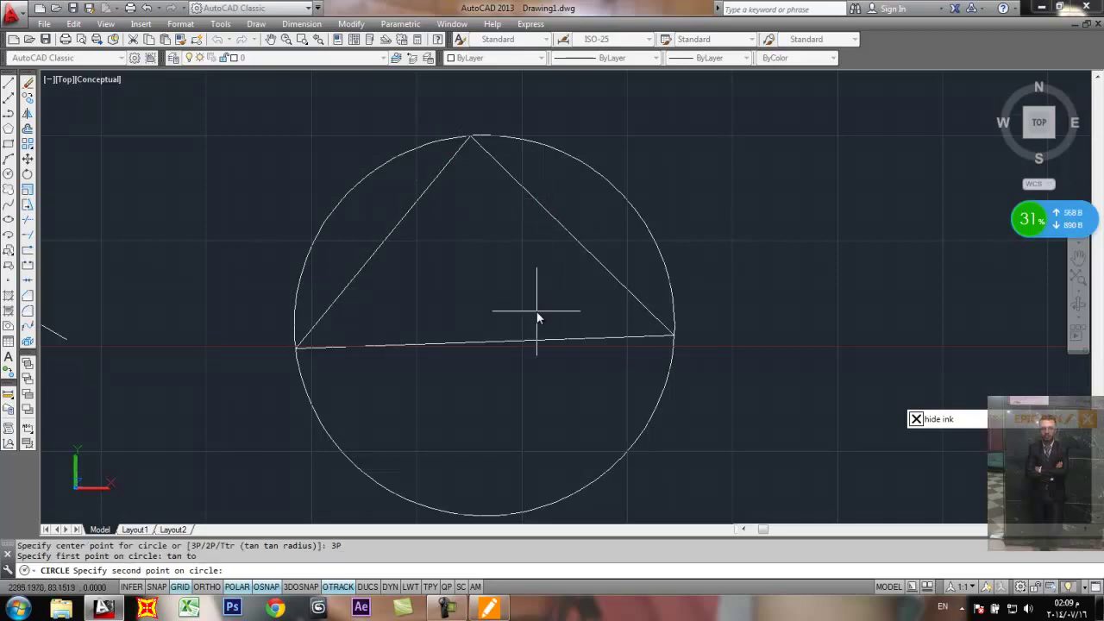
{"action": "type", "text": "tan"}
{"action": "key", "text": "Return"}
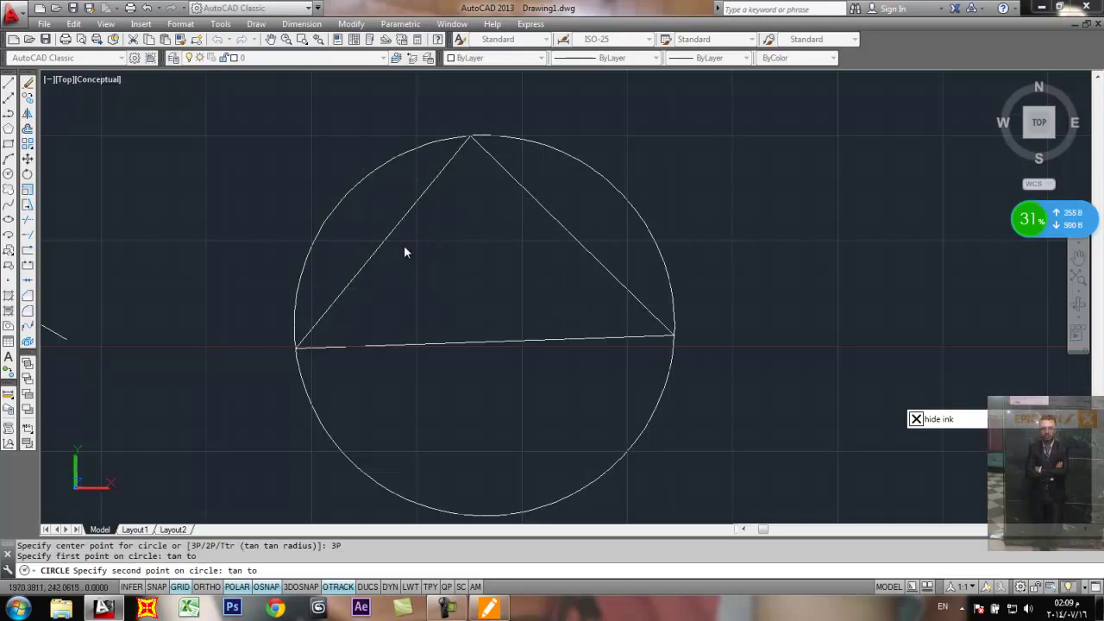
{"action": "left_click", "coordinate": [401, 225]}
{"action": "type", "text": "ta"}
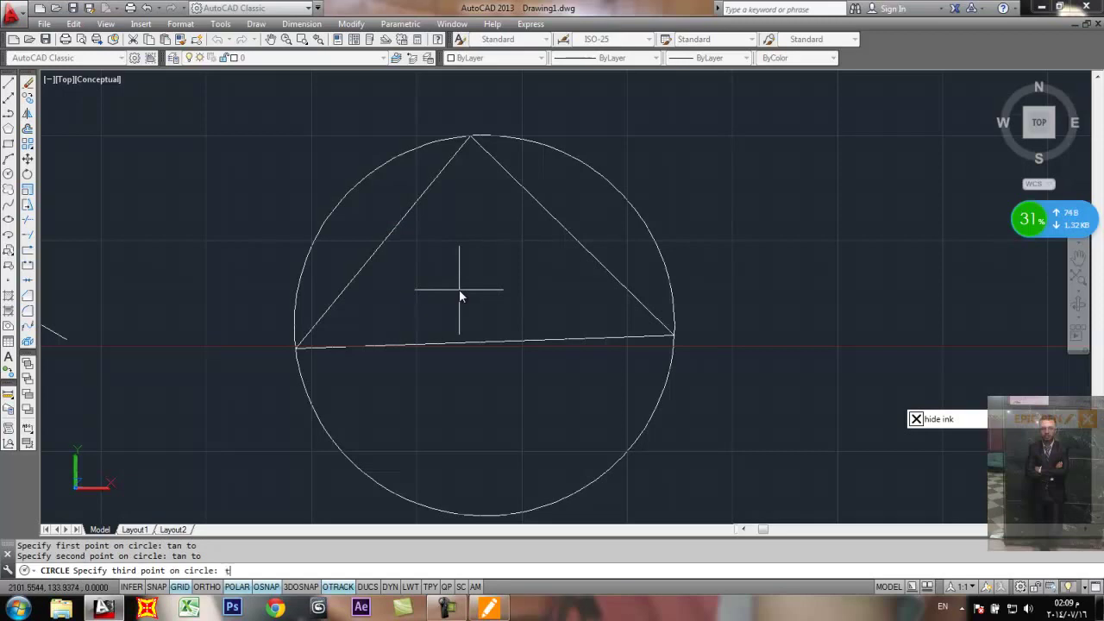
{"action": "type", "text": "n"}
{"action": "key", "text": "Return"}
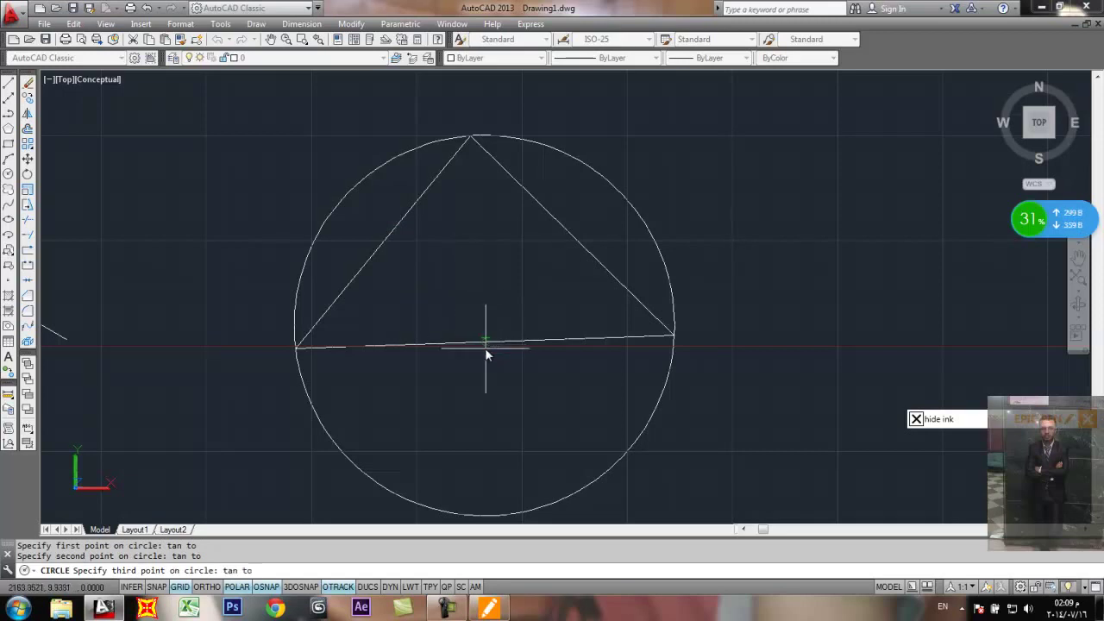
{"action": "left_click", "coordinate": [493, 342]}
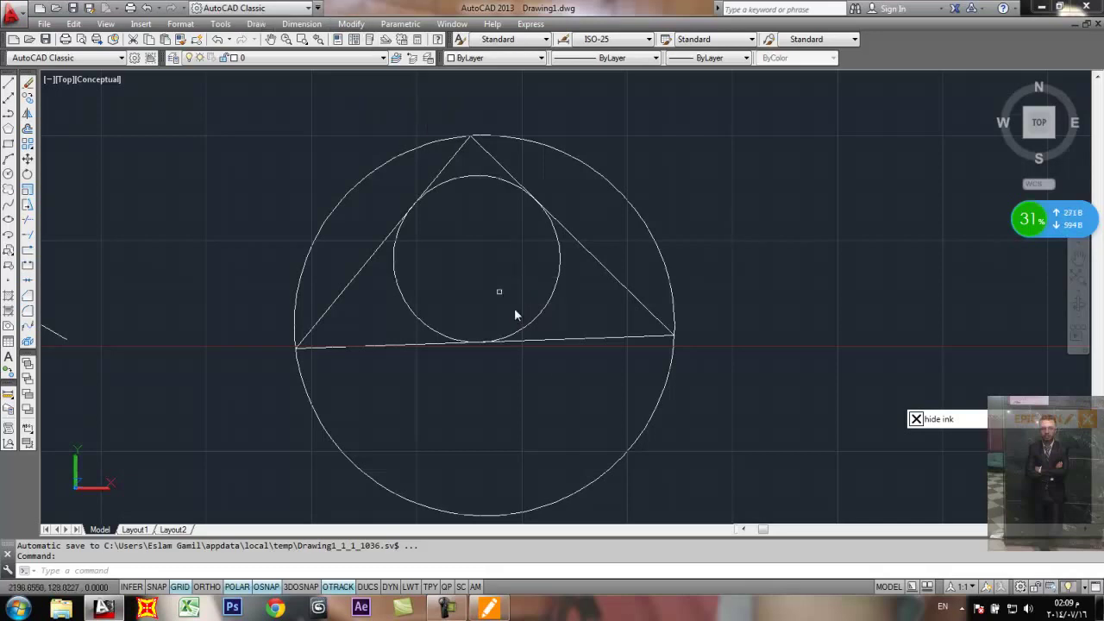
{"action": "left_click", "coordinate": [572, 308]}
{"action": "left_click", "coordinate": [529, 301]}
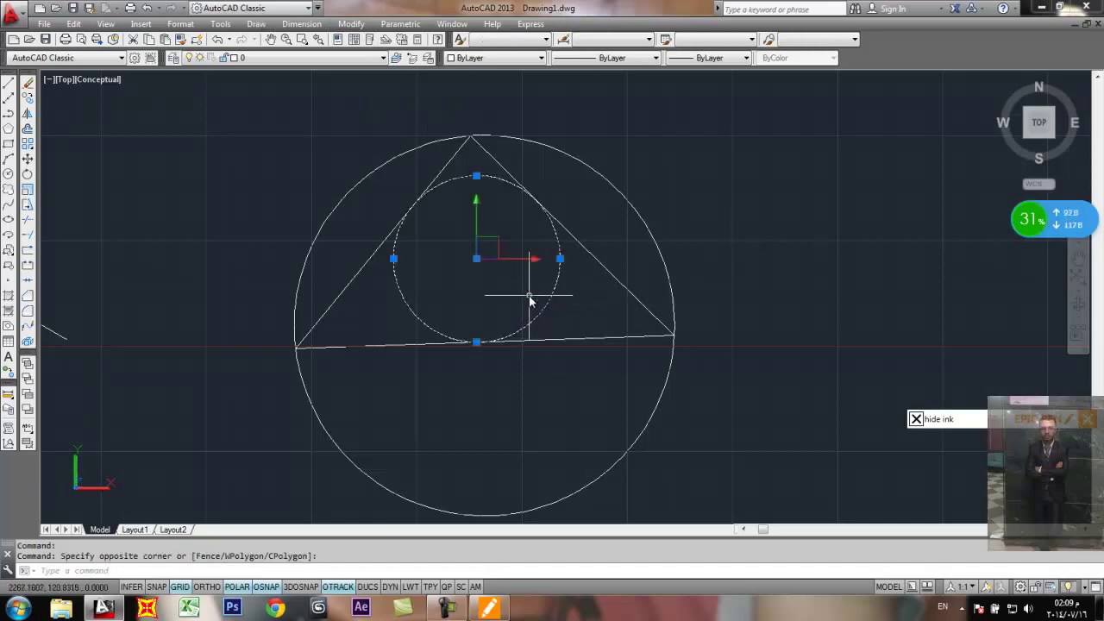
{"action": "key", "text": "Escape"}
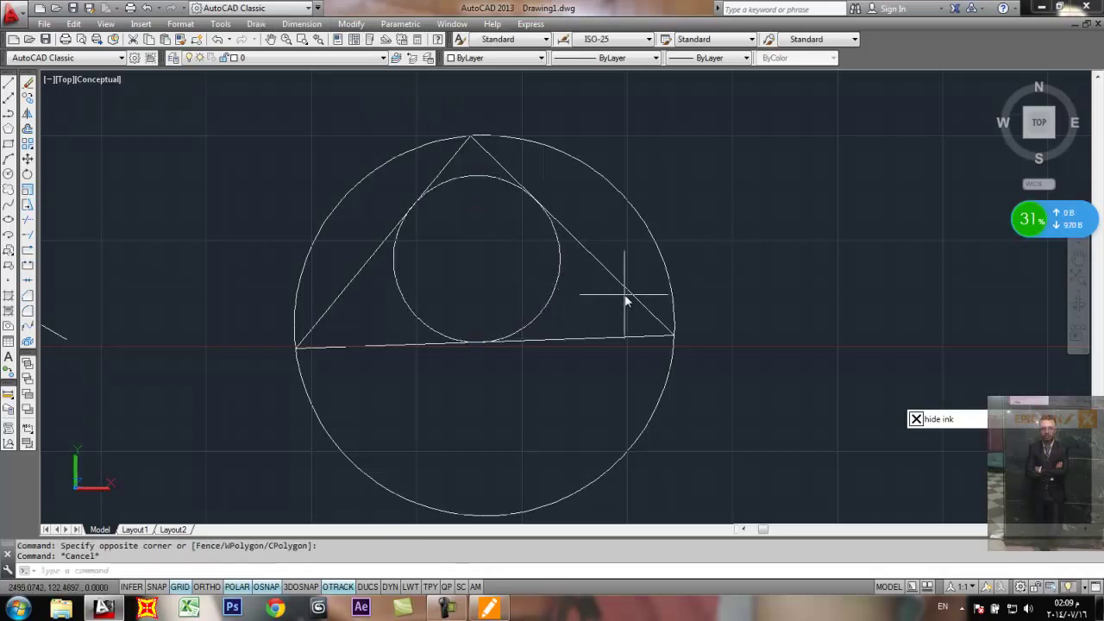
Step: Draw two connected lines forming an acute angle to the right of the circled triangle, one slanting and one horizontal
{"action": "scroll", "coordinate": [616, 297], "scroll_direction": "down", "scroll_amount": 6}
{"action": "middle_click_drag", "start_coordinate": [610, 297], "coordinate": [506, 288]}
{"action": "scroll", "coordinate": [496, 281], "scroll_direction": "up", "scroll_amount": 6}
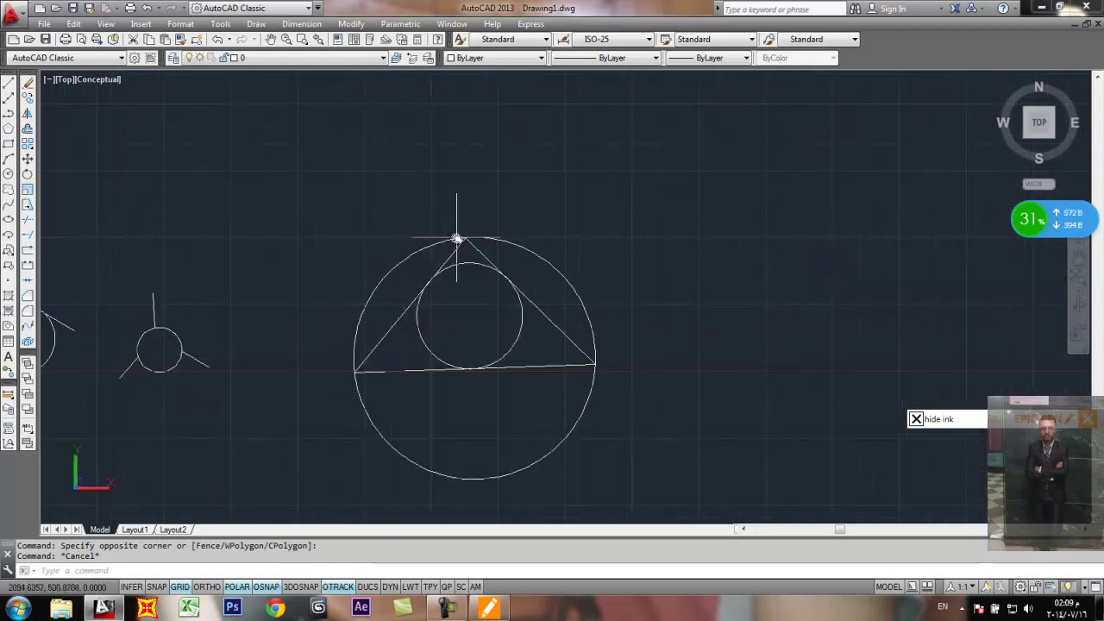
{"action": "scroll", "coordinate": [486, 256], "scroll_direction": "down", "scroll_amount": 4}
{"action": "middle_click_drag", "start_coordinate": [463, 256], "coordinate": [353, 259]}
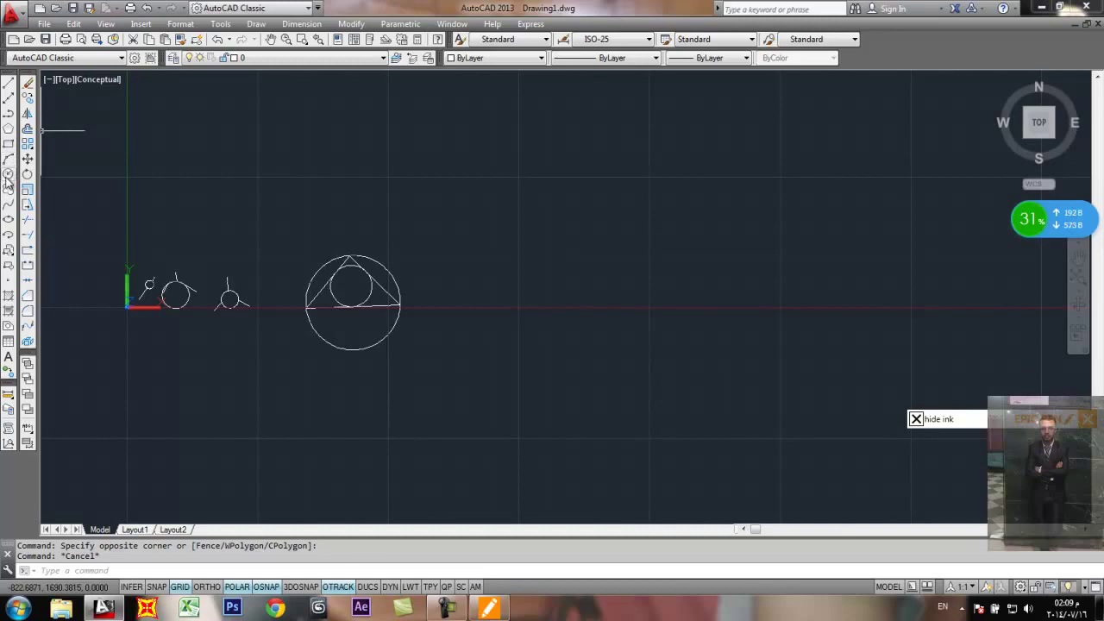
{"action": "left_click", "coordinate": [7, 82]}
{"action": "left_click", "coordinate": [661, 154]}
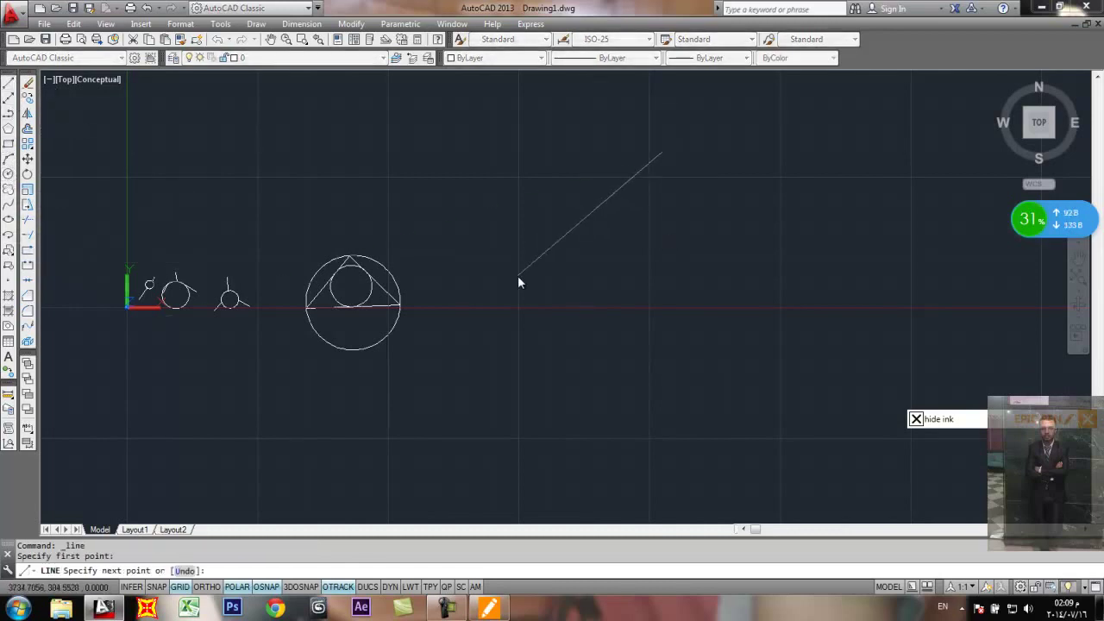
{"action": "left_click", "coordinate": [535, 296]}
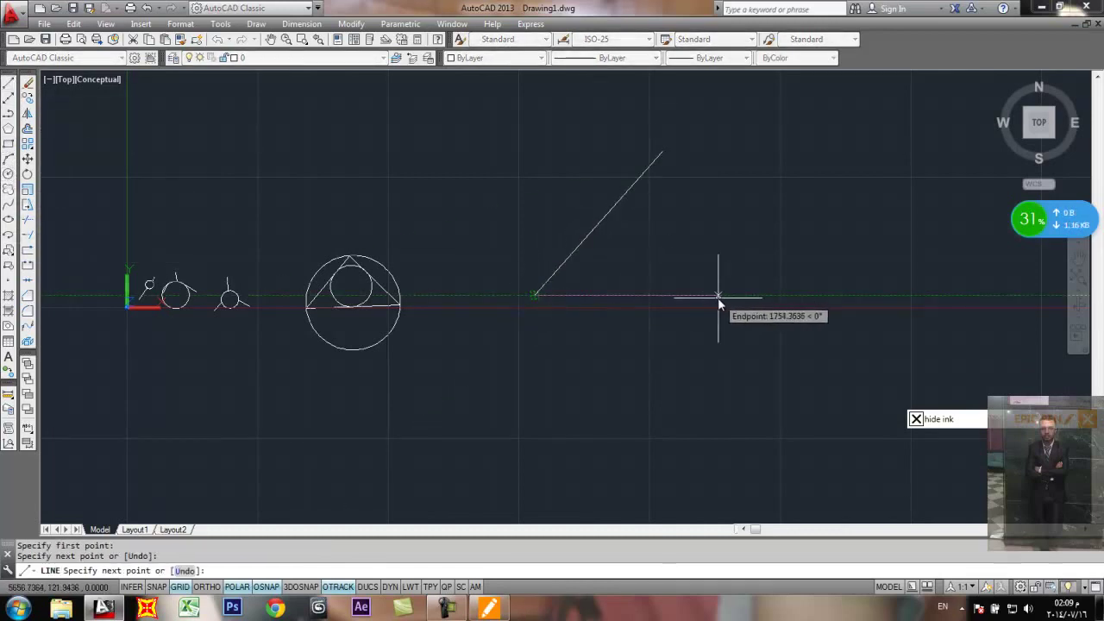
{"action": "left_click", "coordinate": [717, 295]}
{"action": "key", "text": "Return"}
Step: Sketch a circle touching both lines near their shared corner with the on-screen pen, mark its far side, and clear the ink
{"action": "scroll", "coordinate": [595, 291], "scroll_direction": "up", "scroll_amount": 3}
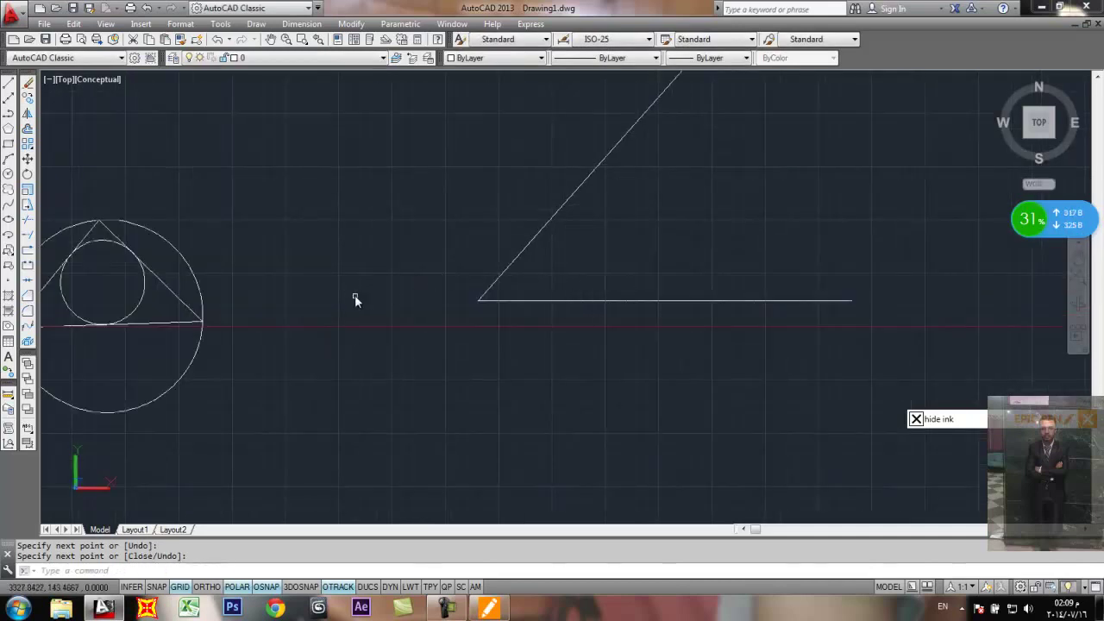
{"action": "scroll", "coordinate": [475, 288], "scroll_direction": "up", "scroll_amount": 3}
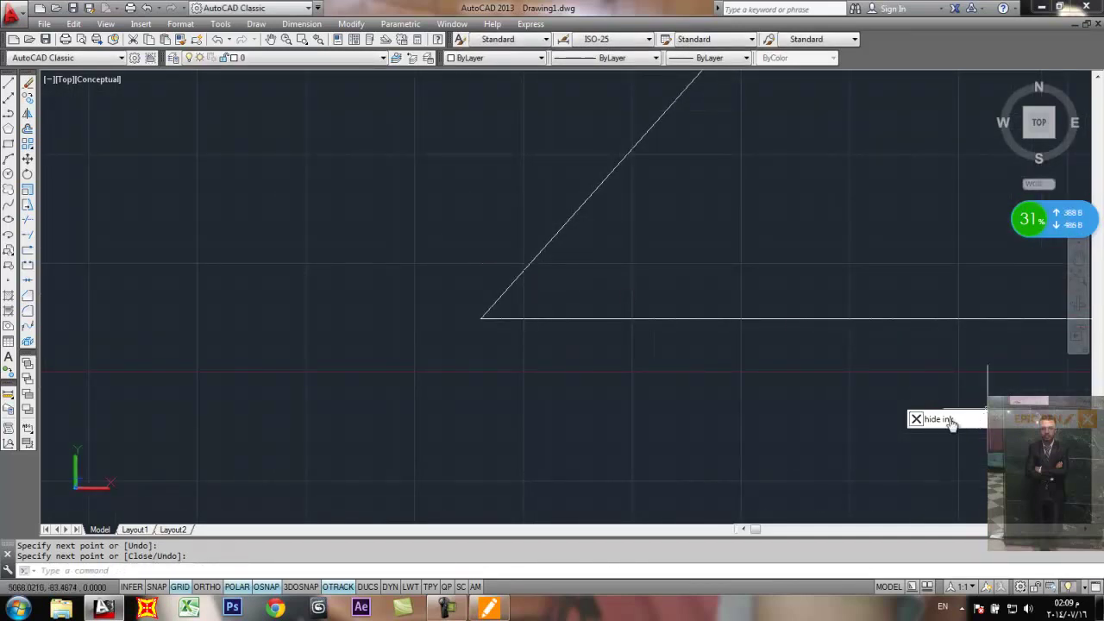
{"action": "left_click", "coordinate": [920, 420]}
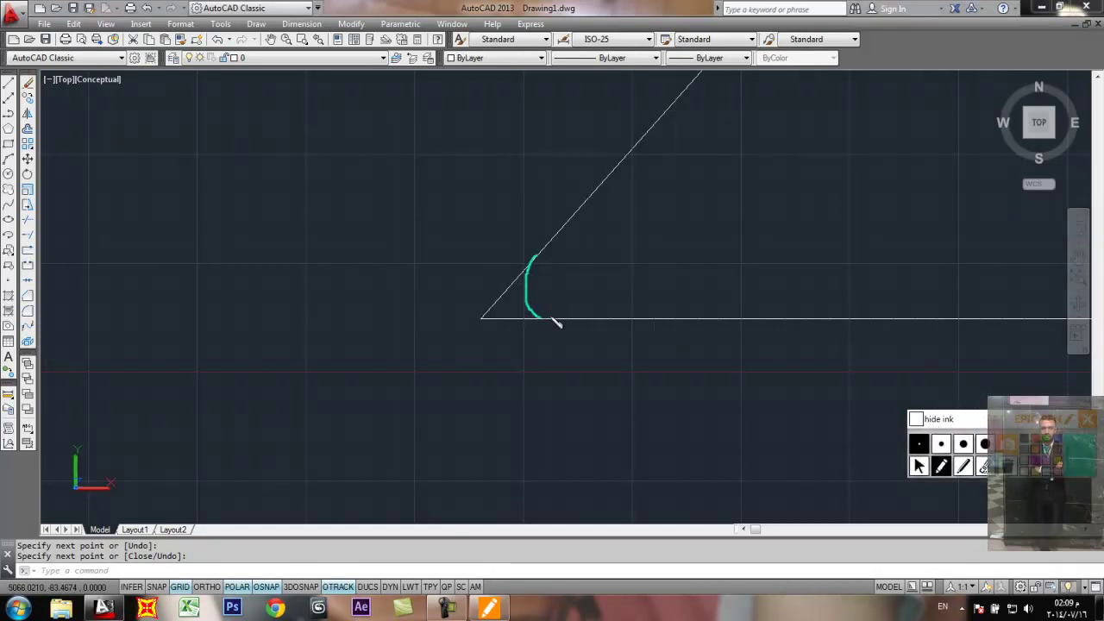
{"action": "mouse_move", "coordinate": [543, 259]}
{"action": "left_mouse_down"}
{"action": "mouse_move", "coordinate": [575, 255]}
{"action": "mouse_move", "coordinate": [592, 308]}
{"action": "left_mouse_up"}
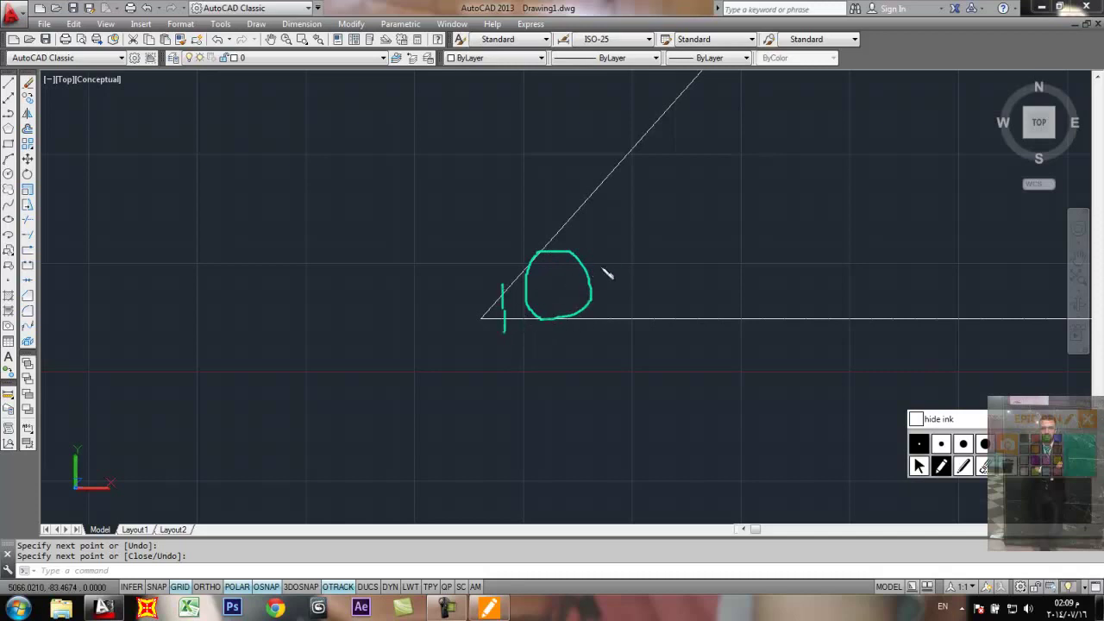
{"action": "mouse_move", "coordinate": [607, 273]}
{"action": "left_mouse_down"}
{"action": "mouse_move", "coordinate": [562, 284]}
{"action": "mouse_move", "coordinate": [586, 295]}
{"action": "mouse_move", "coordinate": [581, 315]}
{"action": "mouse_move", "coordinate": [583, 259]}
{"action": "left_mouse_up"}
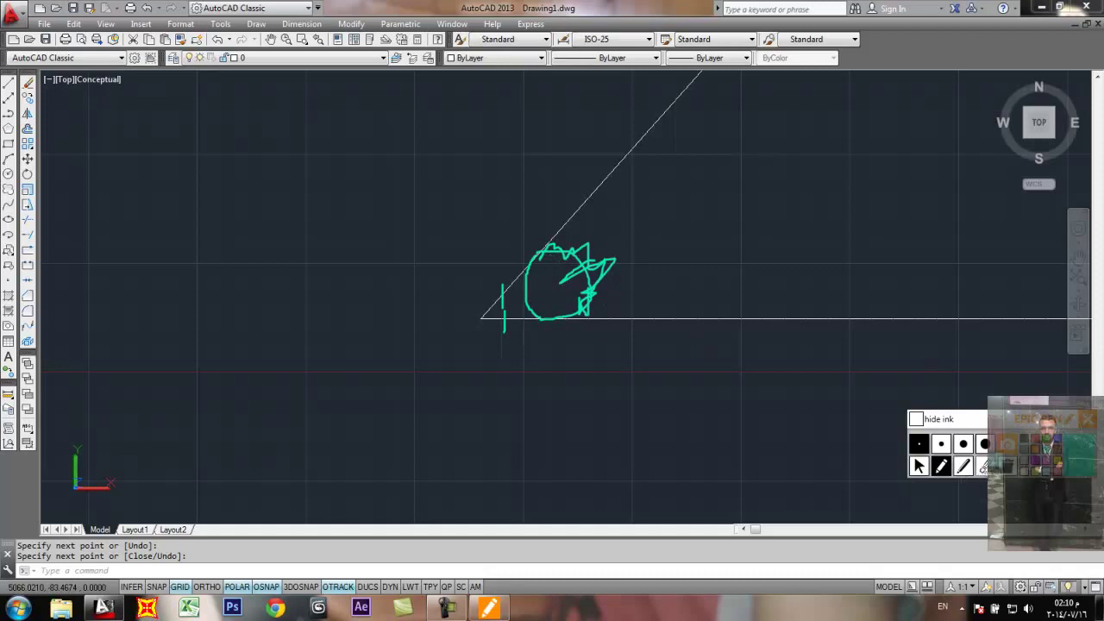
{"action": "left_click", "coordinate": [1005, 466]}
{"action": "left_click", "coordinate": [916, 419]}
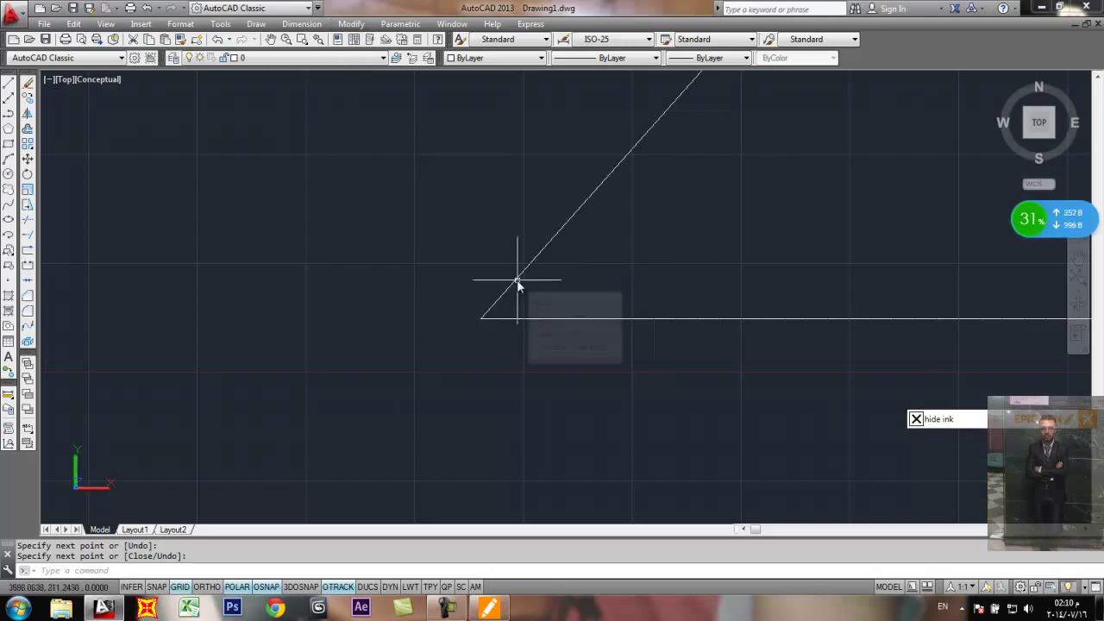
Step: Draw a Ttr (tan tan radius) circle of radius 20 tangent to the slanting and horizontal lines
{"action": "type", "text": "c"}
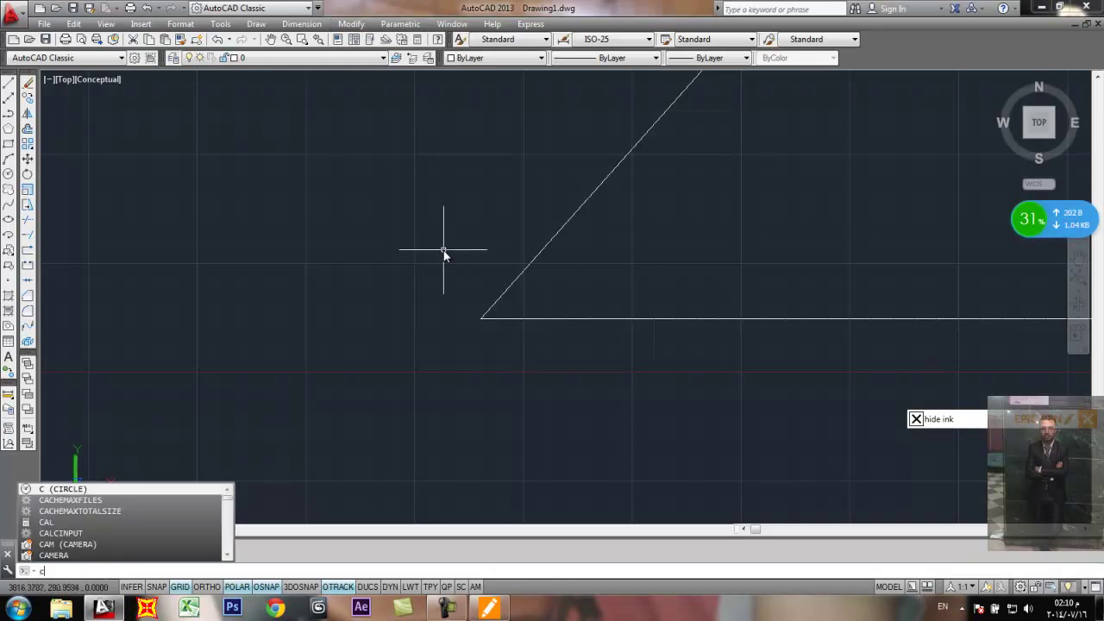
{"action": "key", "text": "Escape"}
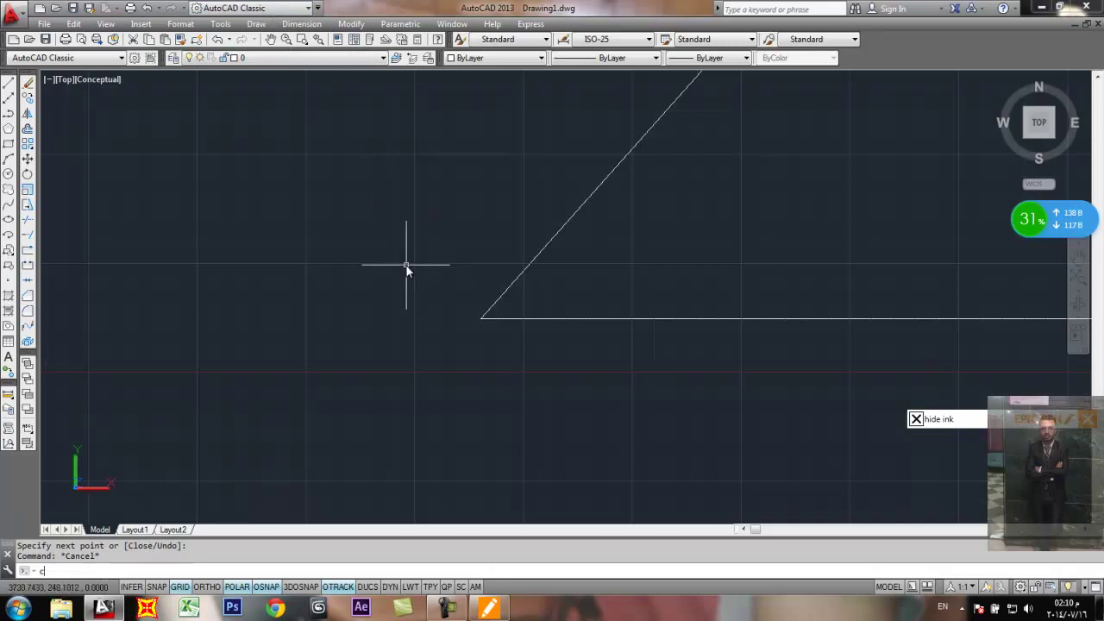
{"action": "type", "text": "c"}
{"action": "key", "text": "Return"}
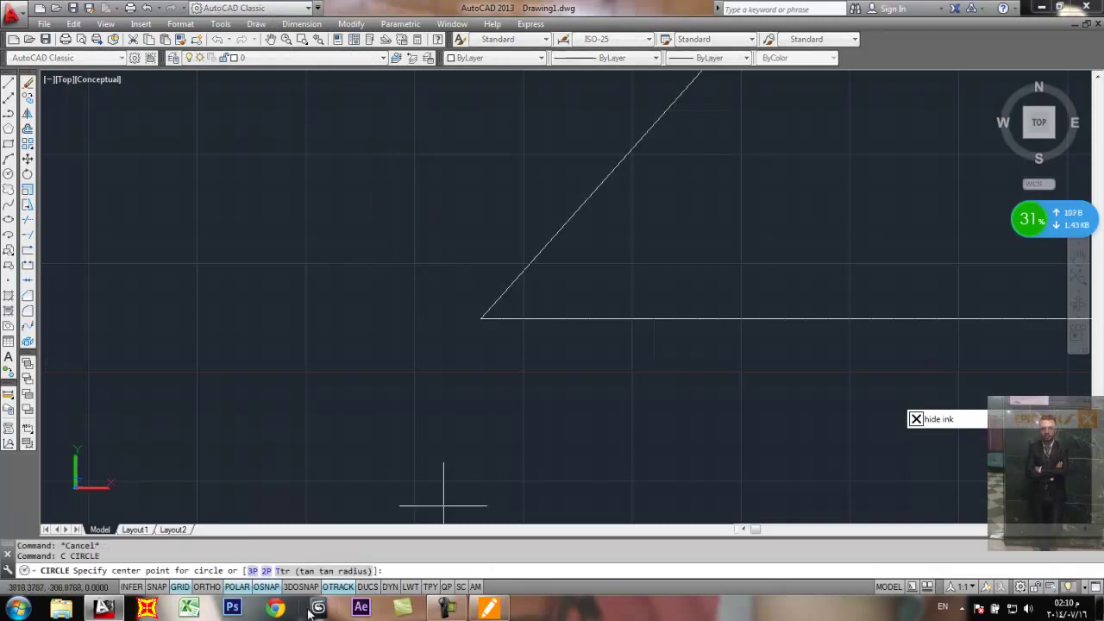
{"action": "left_click", "coordinate": [335, 573]}
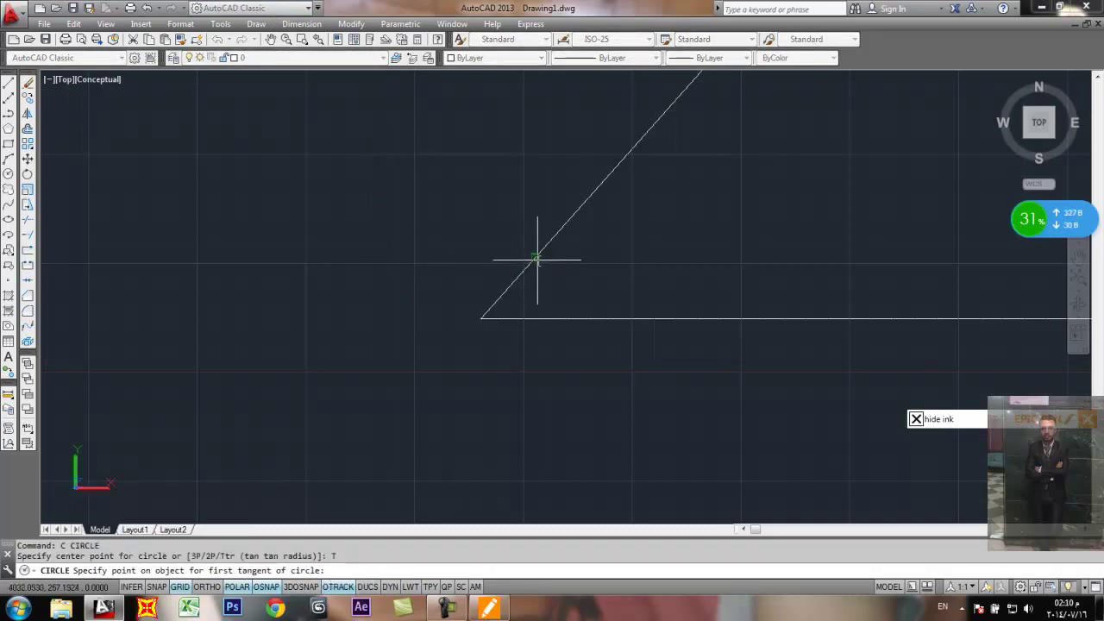
{"action": "left_click", "coordinate": [533, 258]}
{"action": "left_click", "coordinate": [555, 316]}
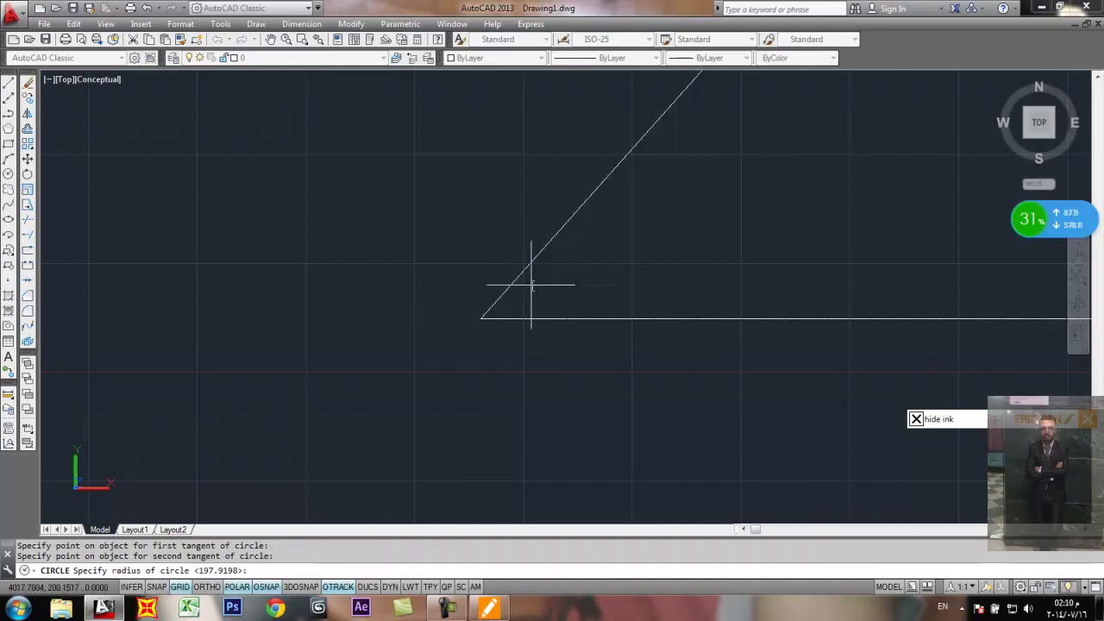
{"action": "type", "text": "20"}
{"action": "key", "text": "Return"}
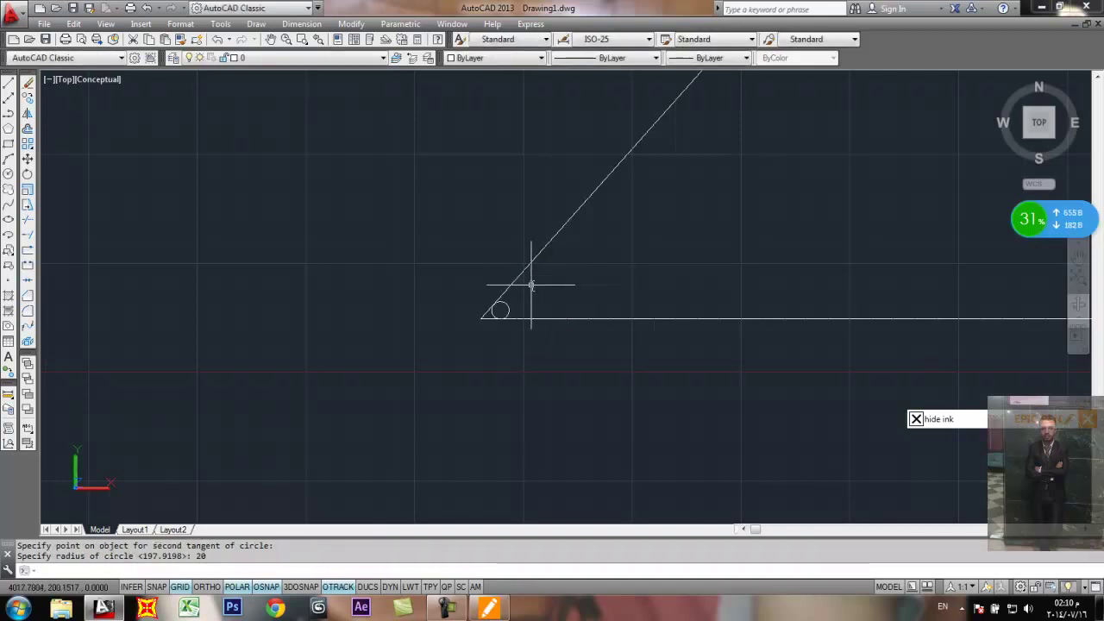
Step: Trim both lines' ends at the corner and the inner part of the circle, leaving a rounded corner between the lines
{"action": "scroll", "coordinate": [496, 315], "scroll_direction": "up", "scroll_amount": 5}
{"action": "scroll", "coordinate": [497, 316], "scroll_direction": "up", "scroll_amount": 5}
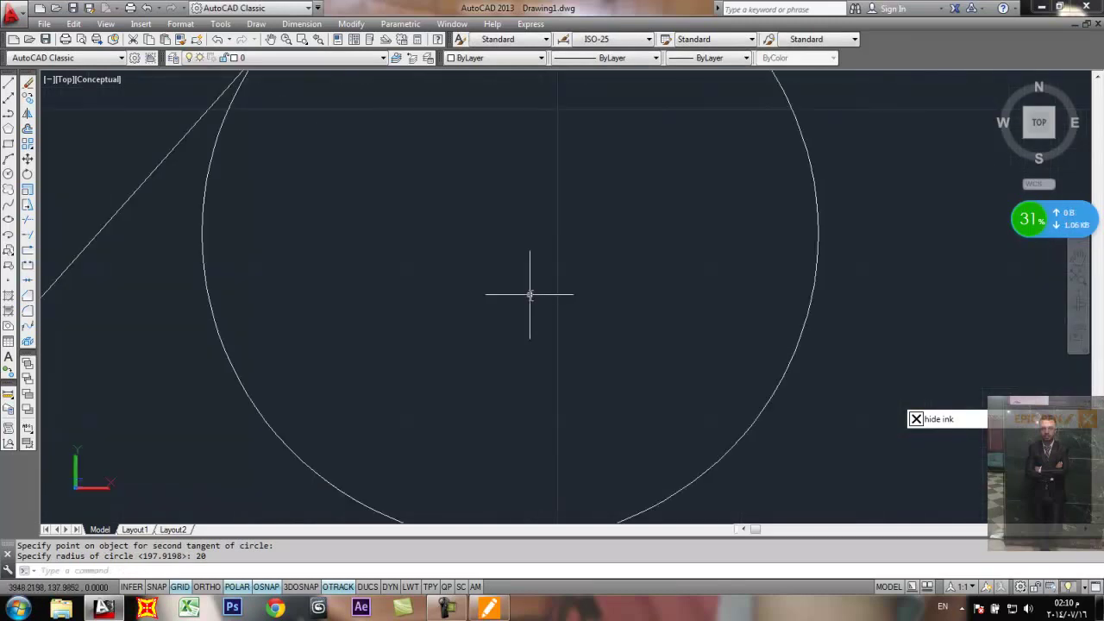
{"action": "scroll", "coordinate": [529, 296], "scroll_direction": "down", "scroll_amount": 5}
{"action": "scroll", "coordinate": [495, 304], "scroll_direction": "up", "scroll_amount": 2}
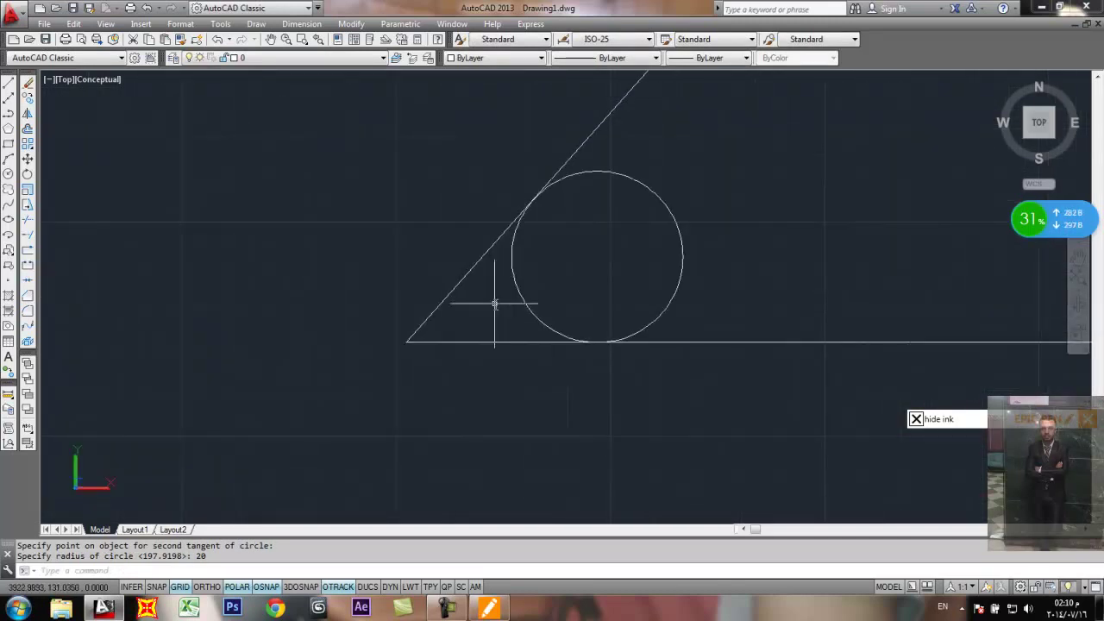
{"action": "type", "text": "tr"}
{"action": "key", "text": "Return"}
{"action": "key", "text": "Return"}
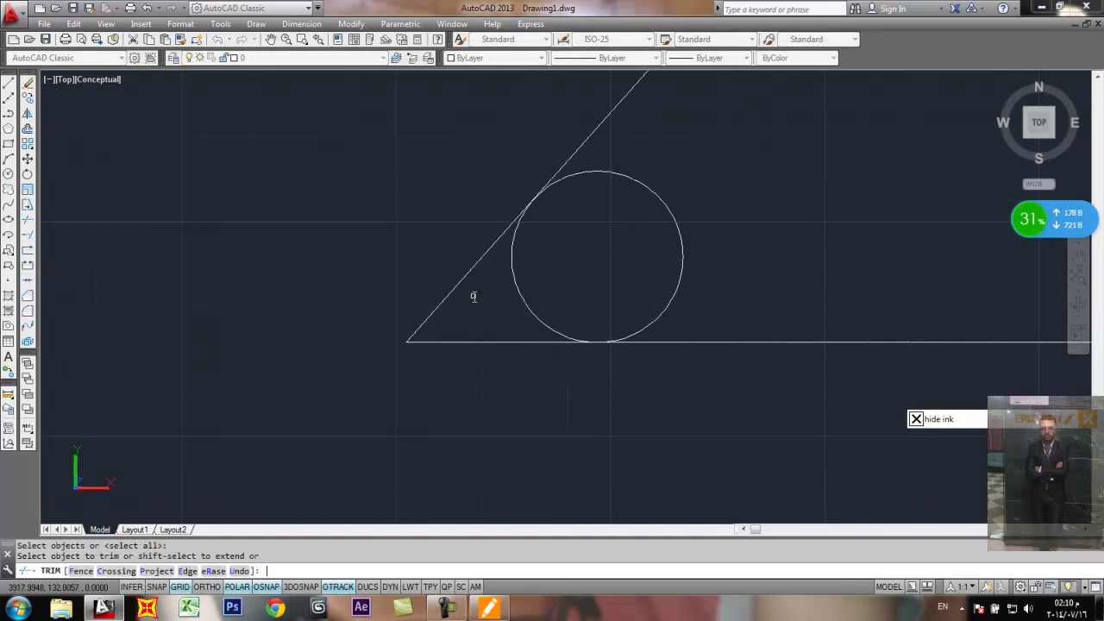
{"action": "left_click", "coordinate": [464, 276]}
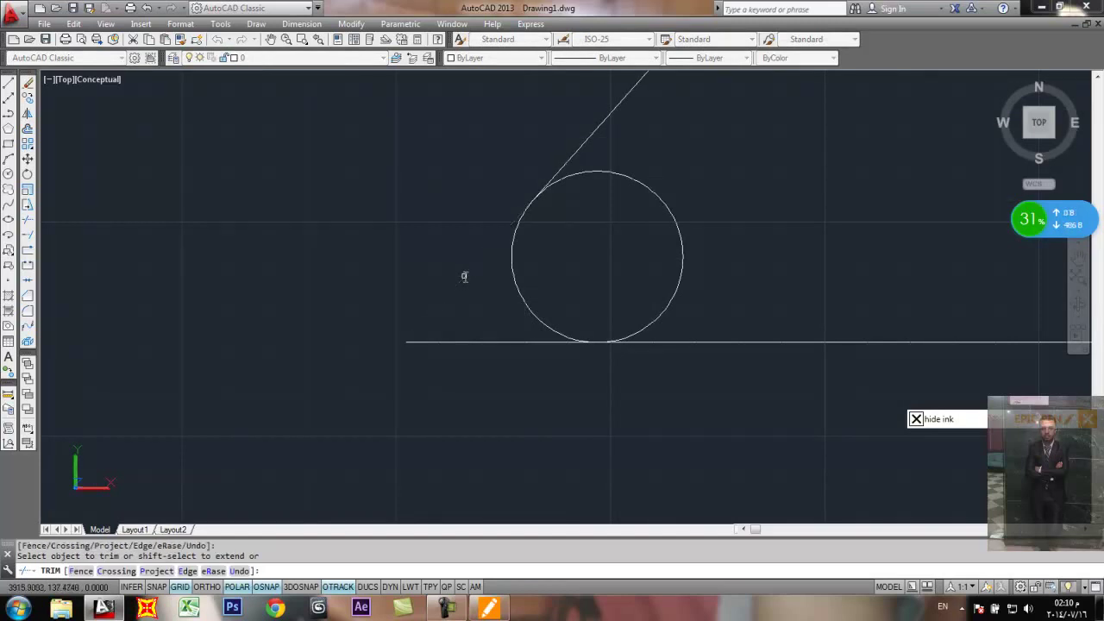
{"action": "left_click", "coordinate": [477, 342]}
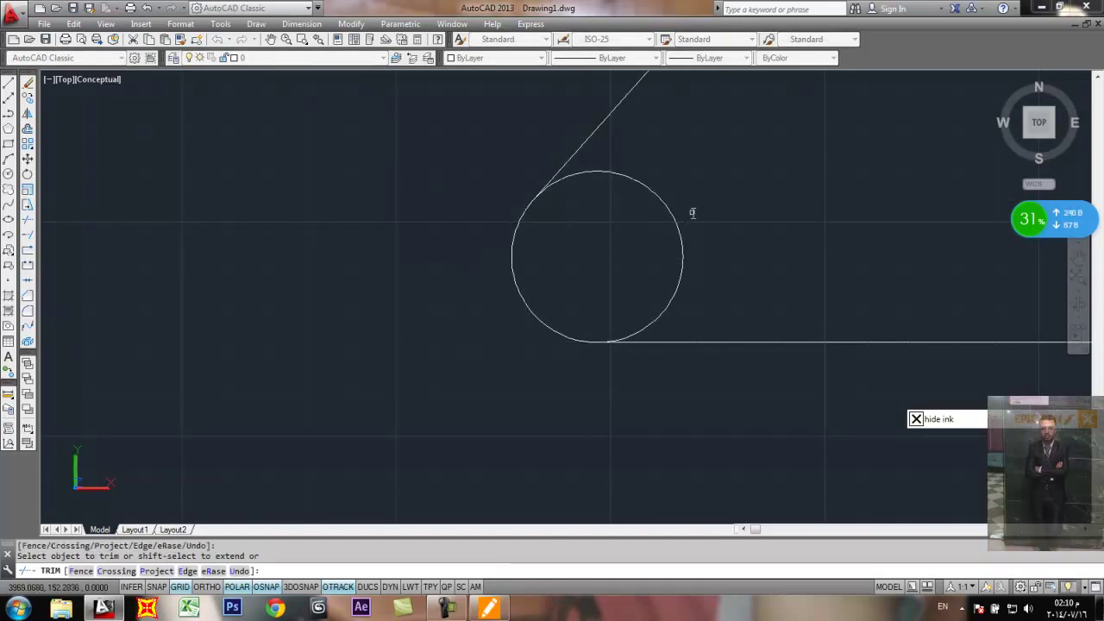
{"action": "left_click", "coordinate": [676, 223]}
{"action": "left_click", "coordinate": [646, 239]}
{"action": "key", "text": "Escape"}
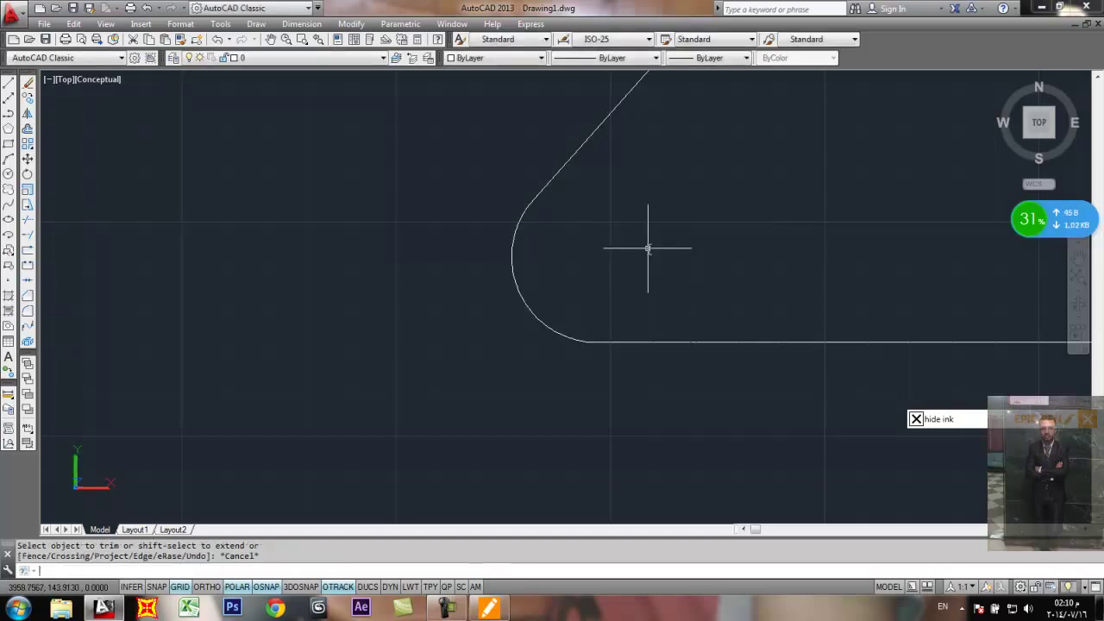
{"action": "key", "text": "Escape"}
{"action": "key", "text": "Escape"}
Step: Draw a circle of radius 20 in the empty area to the right of the rounded angle
{"action": "scroll", "coordinate": [643, 278], "scroll_direction": "down", "scroll_amount": 10}
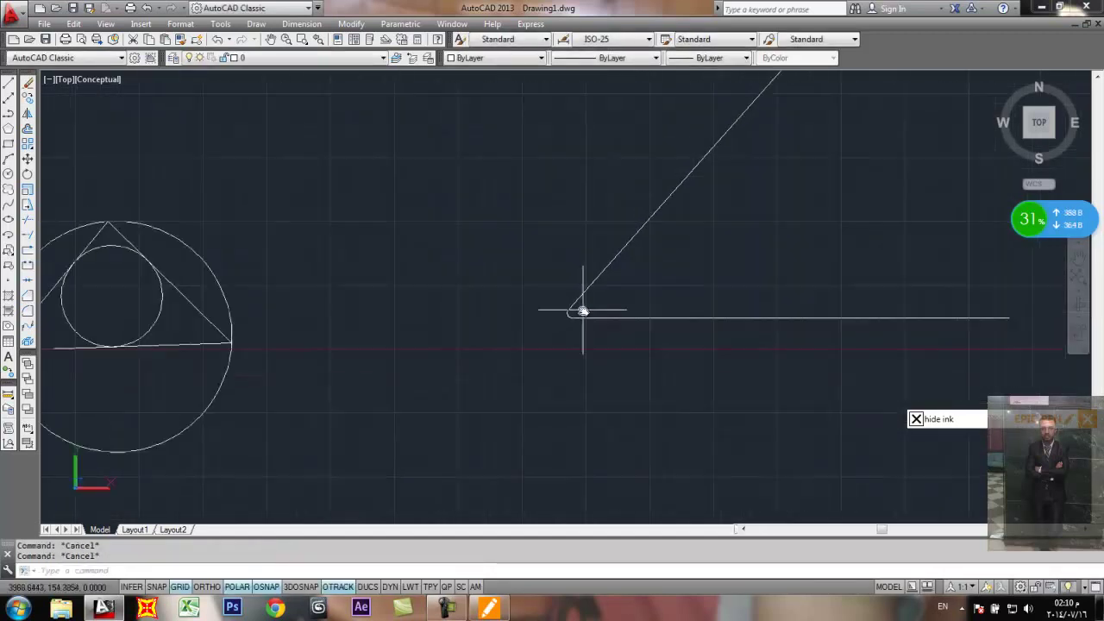
{"action": "scroll", "coordinate": [583, 311], "scroll_direction": "up", "scroll_amount": 5}
{"action": "scroll", "coordinate": [547, 316], "scroll_direction": "down", "scroll_amount": 8}
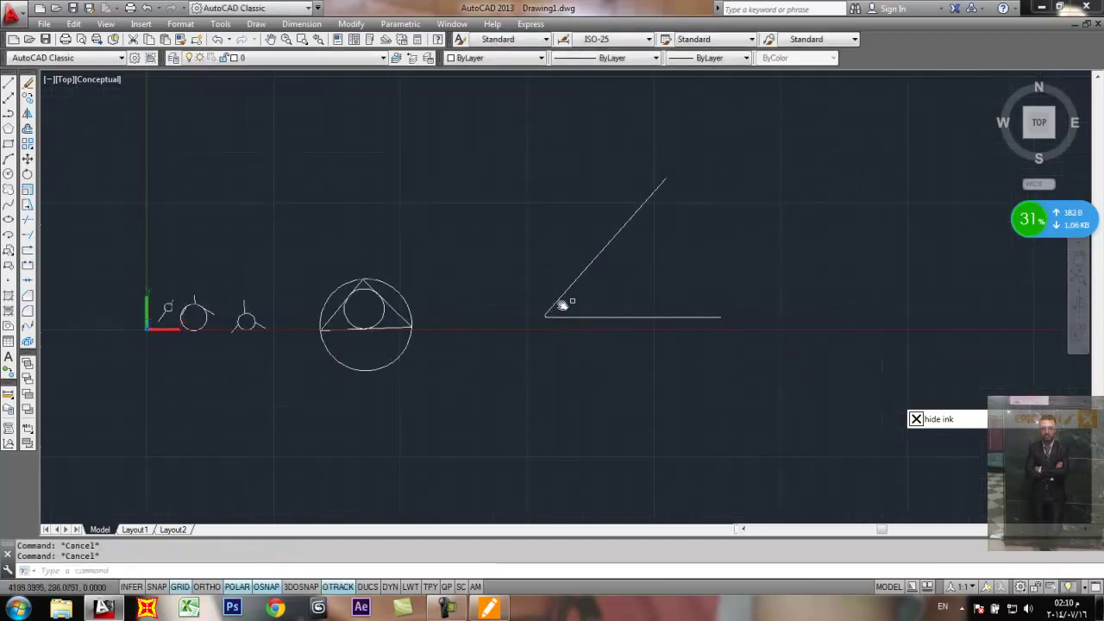
{"action": "mouse_move", "coordinate": [672, 261]}
{"action": "middle_mouse_down"}
{"action": "mouse_move", "coordinate": [515, 264]}
{"action": "mouse_move", "coordinate": [435, 295]}
{"action": "middle_mouse_up"}
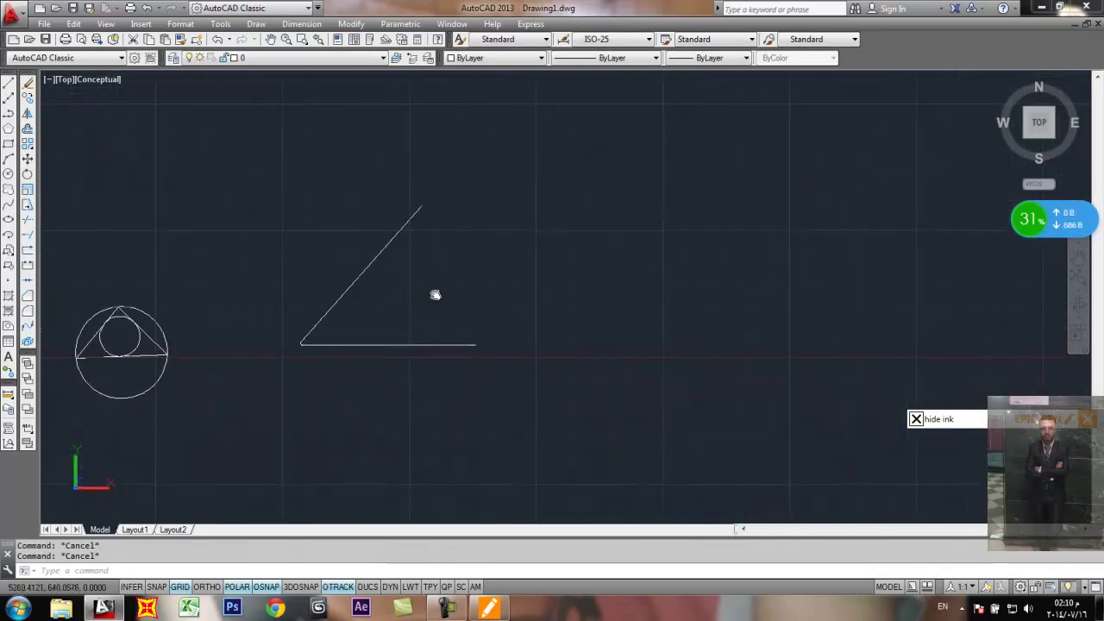
{"action": "left_click", "coordinate": [8, 173]}
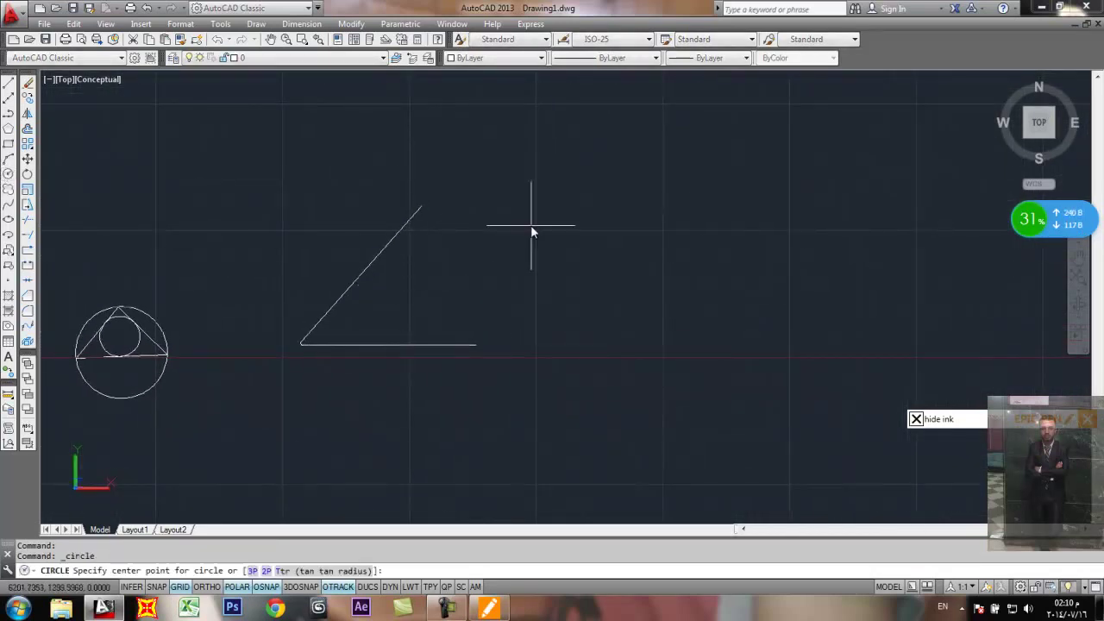
{"action": "left_click", "coordinate": [590, 260]}
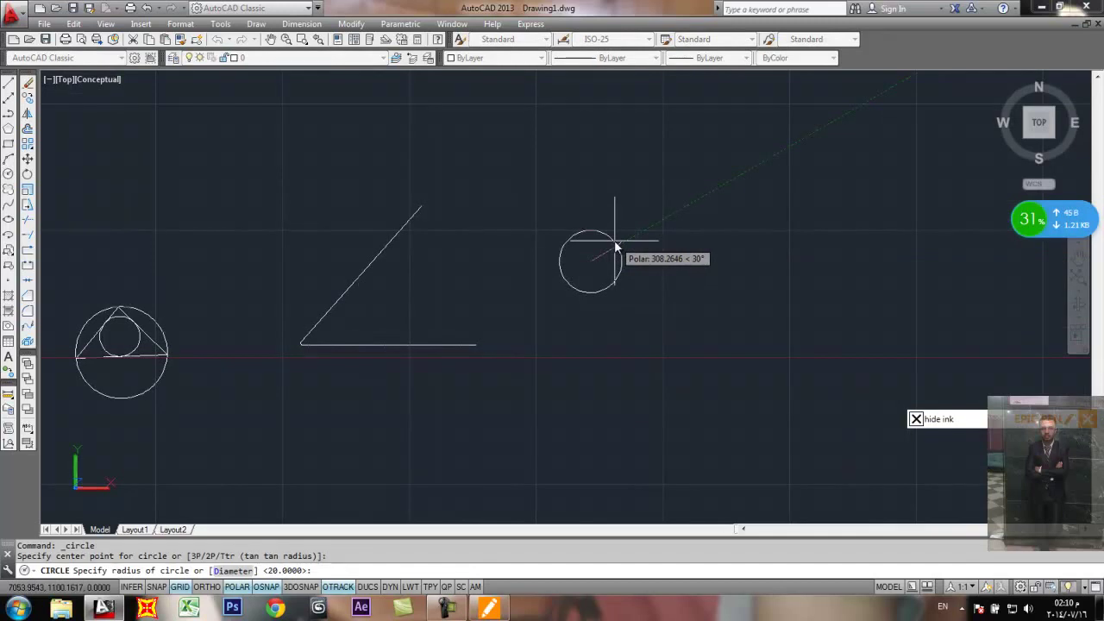
{"action": "type", "text": "20"}
{"action": "key", "text": "Return"}
Step: Draw a second circle of radius 30 to the right of the radius 20 circle, leaving a gap between them
{"action": "scroll", "coordinate": [581, 274], "scroll_direction": "up", "scroll_amount": 5}
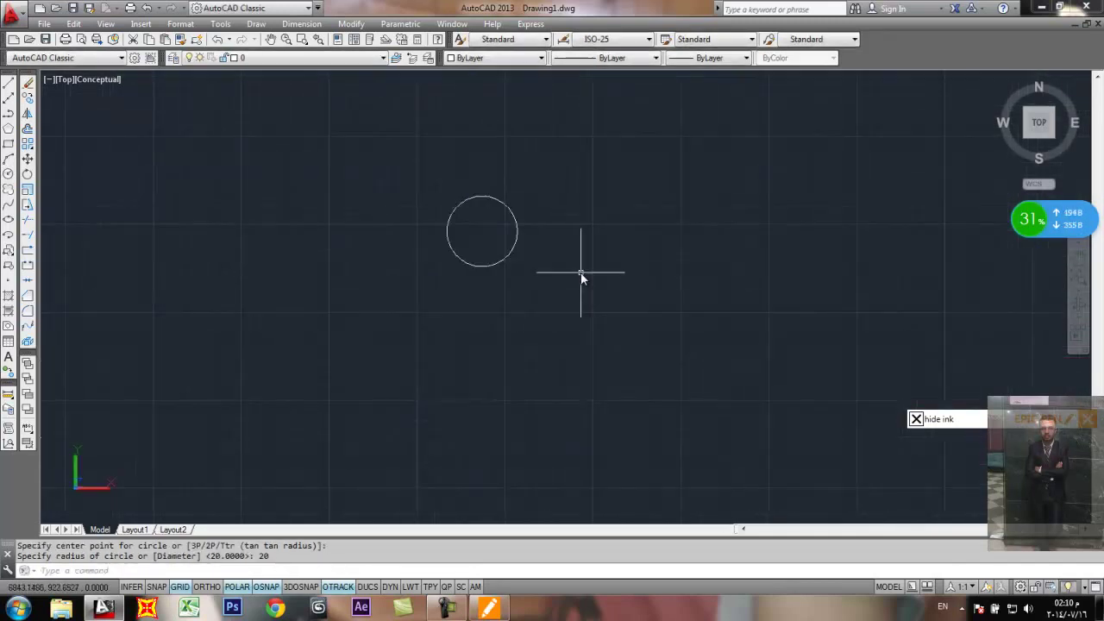
{"action": "scroll", "coordinate": [581, 274], "scroll_direction": "up", "scroll_amount": 3}
{"action": "middle_click_drag", "start_coordinate": [419, 122], "coordinate": [264, 303]}
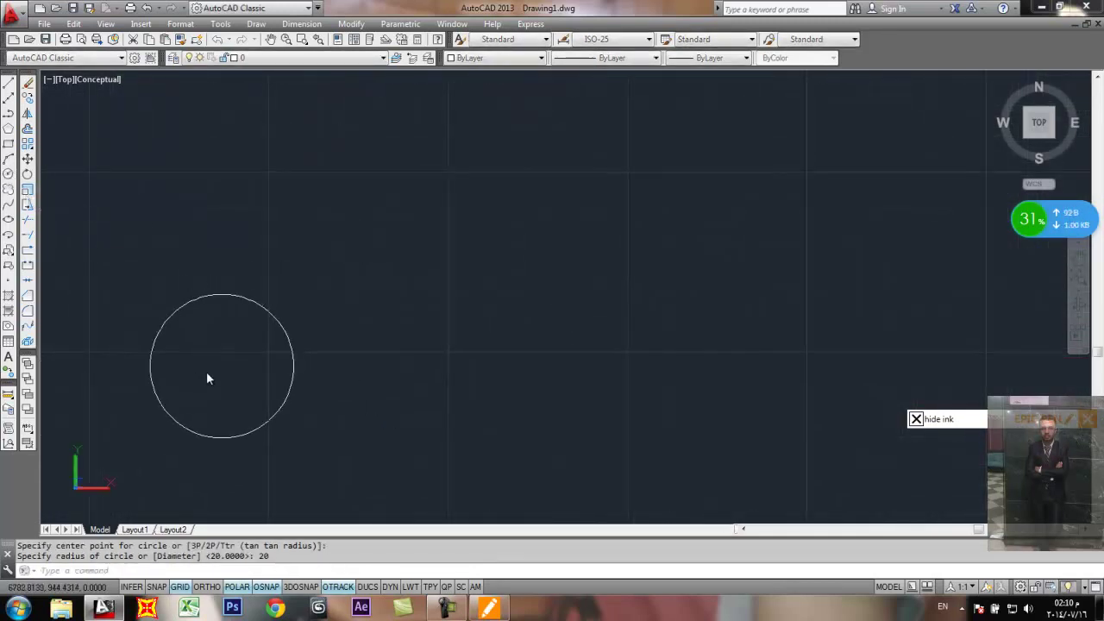
{"action": "key", "text": "Return"}
{"action": "left_click", "coordinate": [562, 332]}
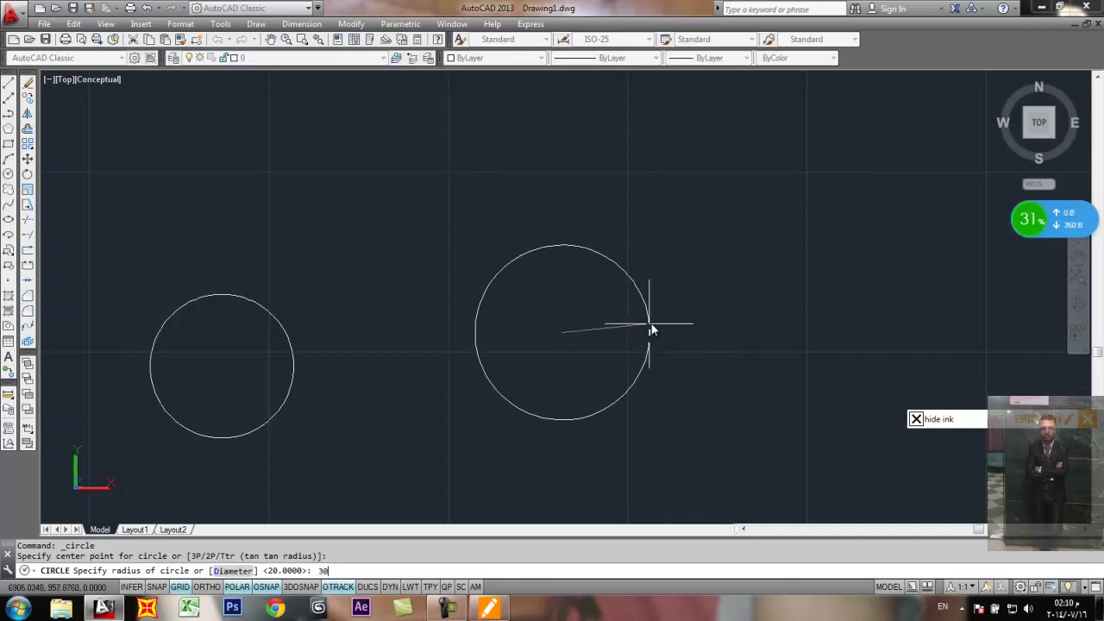
{"action": "key", "text": "Return"}
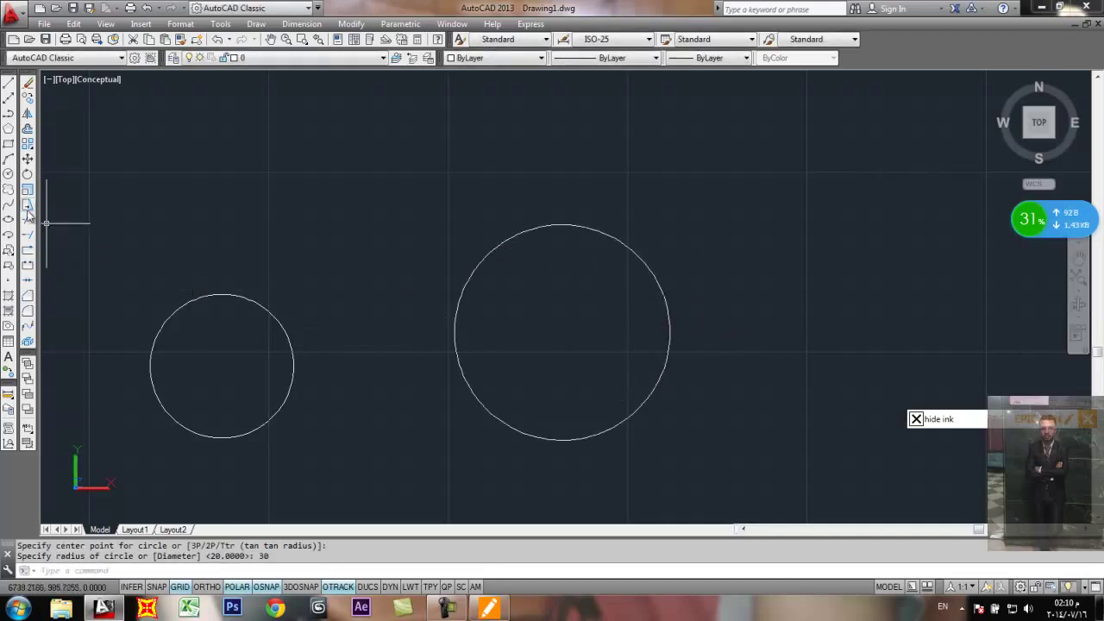
Step: Try to draw a Ttr circle of radius 15 tangent to the upper facing sides of the two circles
{"action": "left_click", "coordinate": [8, 176]}
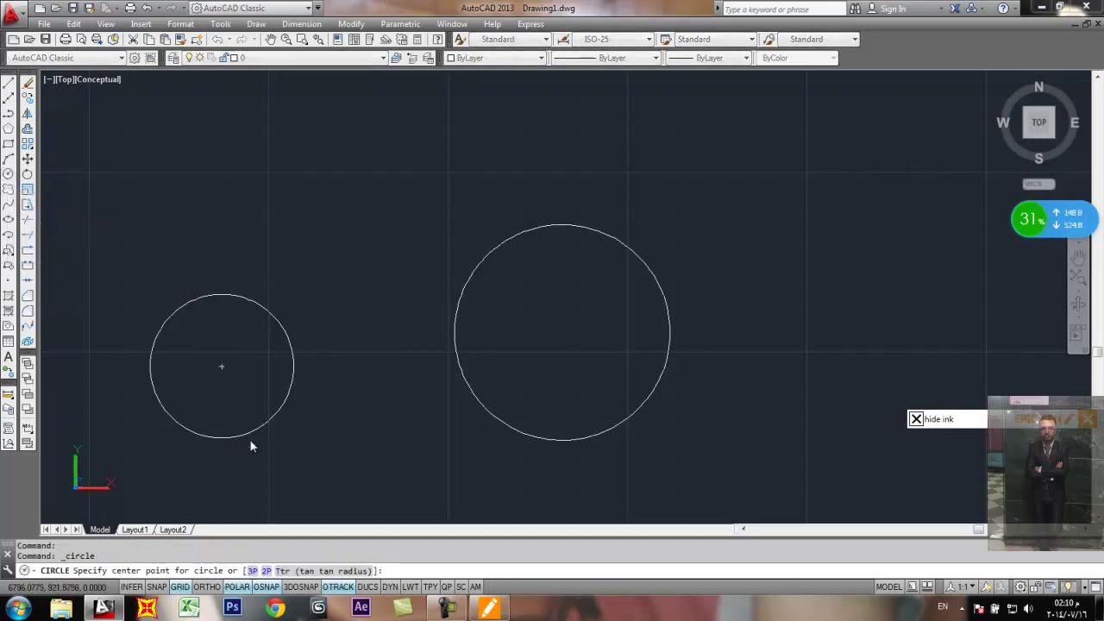
{"action": "left_click", "coordinate": [354, 573]}
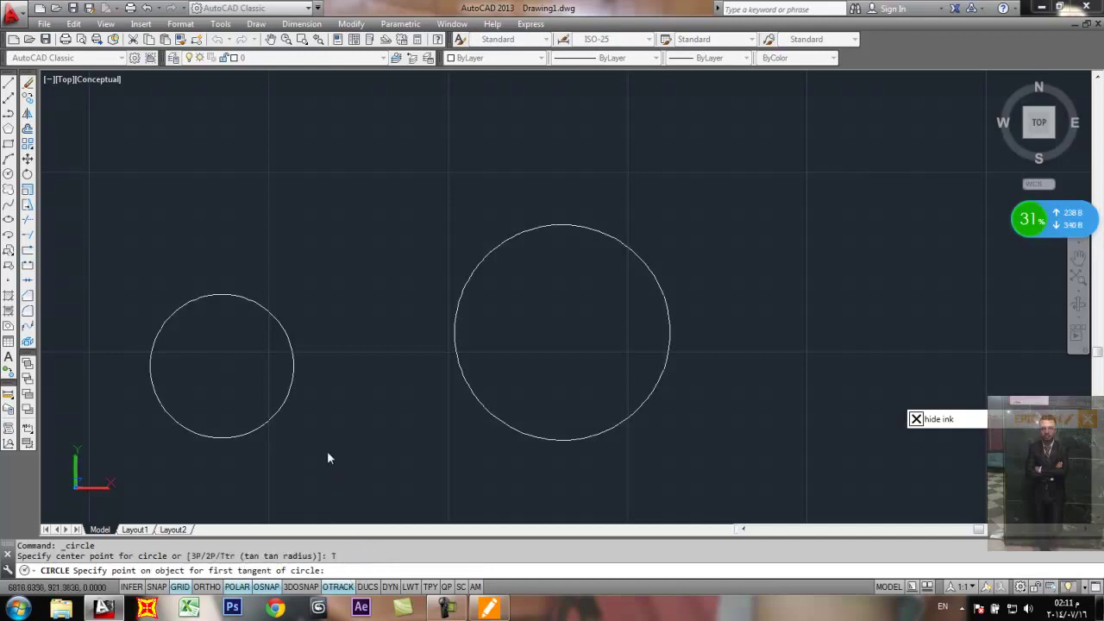
{"action": "left_click", "coordinate": [266, 309]}
{"action": "left_click", "coordinate": [478, 263]}
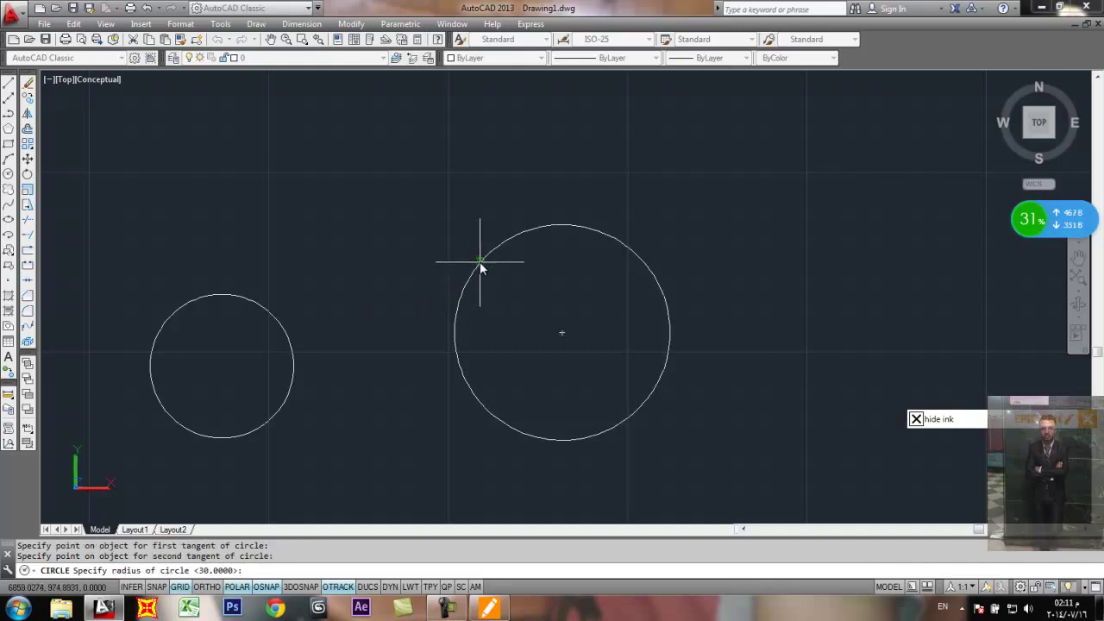
{"action": "type", "text": "1"}
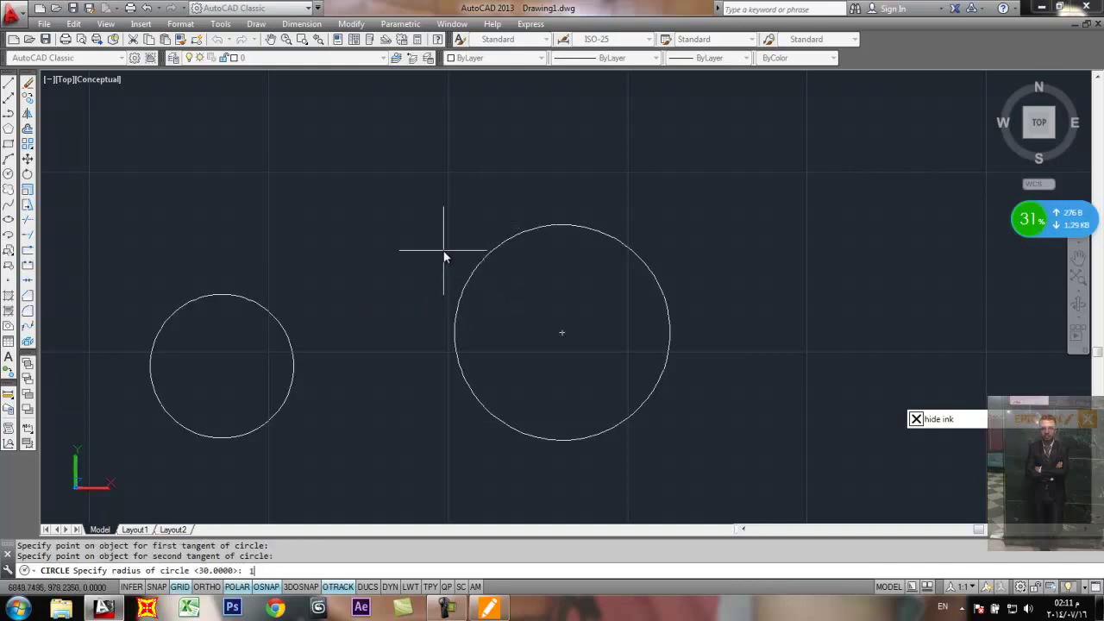
{"action": "type", "text": "5"}
{"action": "key", "text": "Return"}
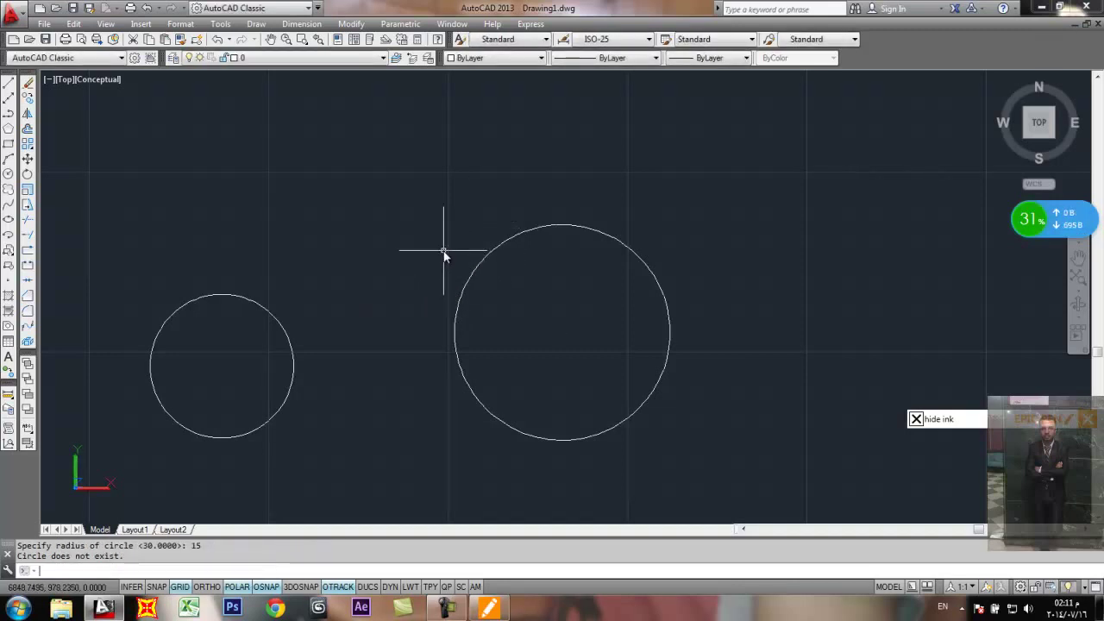
Step: Draw a Ttr circle of radius 50 tangent to the upper facing sides of the radius 20 and radius 30 circles
{"action": "scroll", "coordinate": [444, 254], "scroll_direction": "down", "scroll_amount": 6}
{"action": "scroll", "coordinate": [437, 266], "scroll_direction": "up", "scroll_amount": 6}
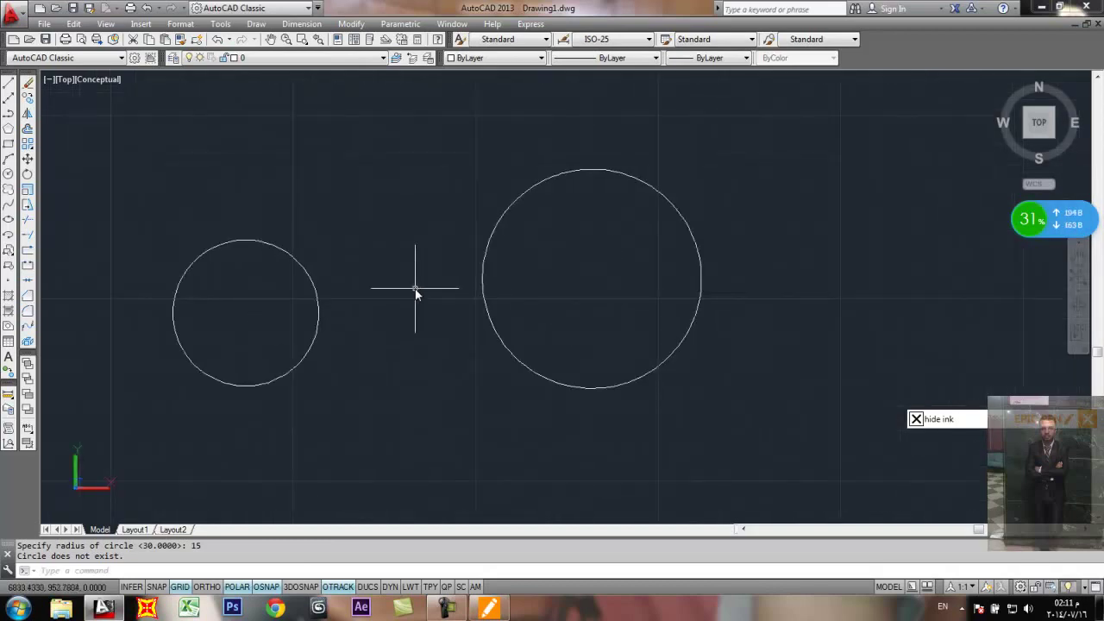
{"action": "type", "text": "c"}
{"action": "key", "text": "Return"}
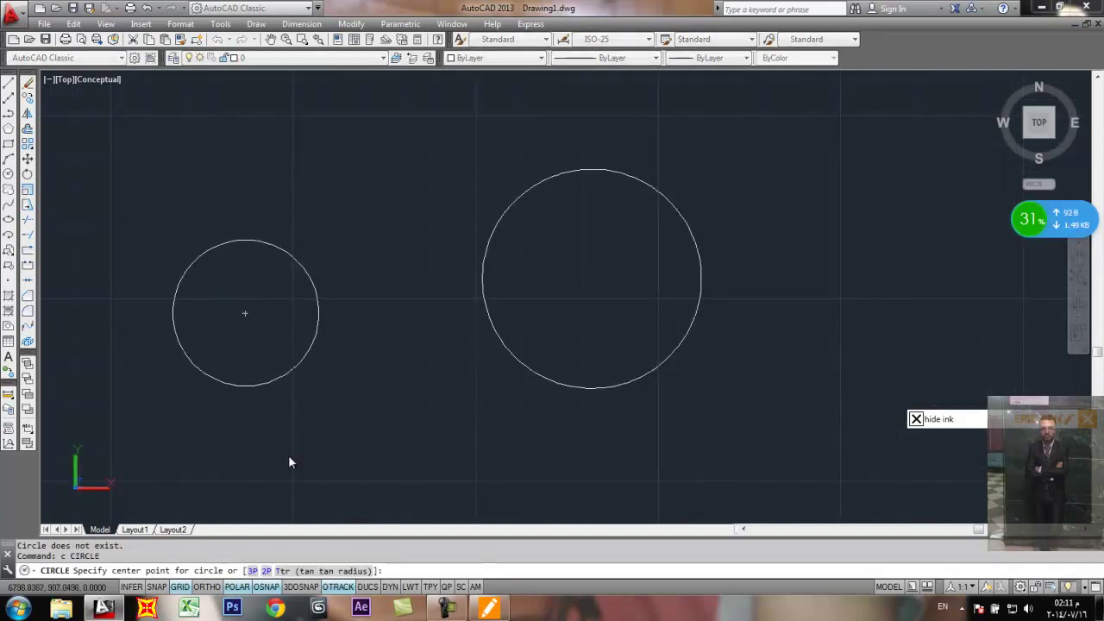
{"action": "left_click", "coordinate": [336, 564]}
{"action": "left_click", "coordinate": [318, 285]}
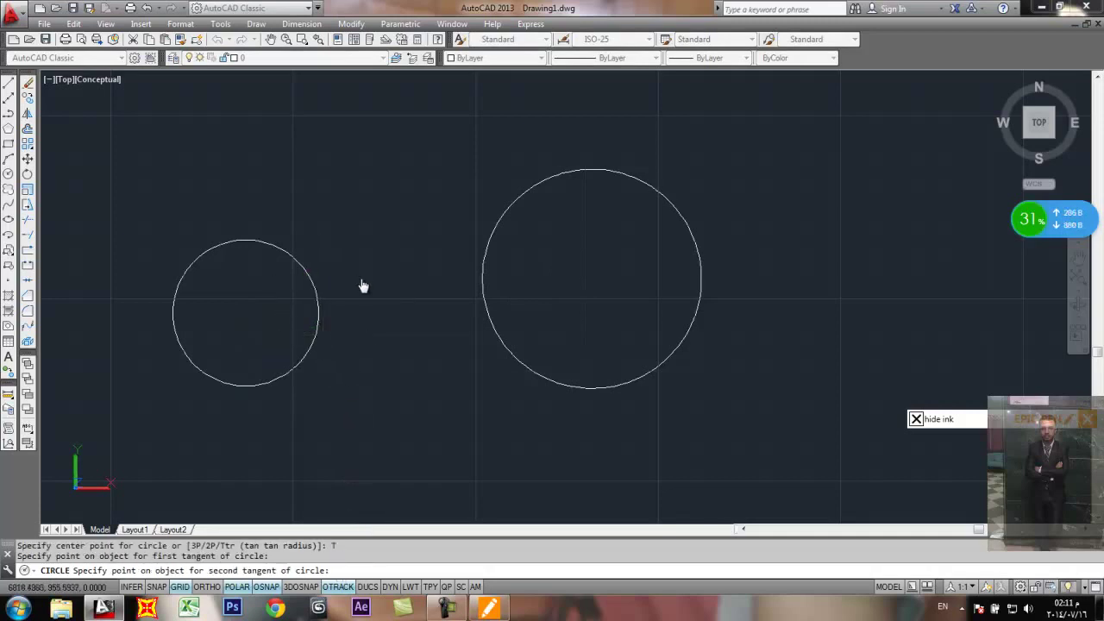
{"action": "left_click", "coordinate": [513, 208]}
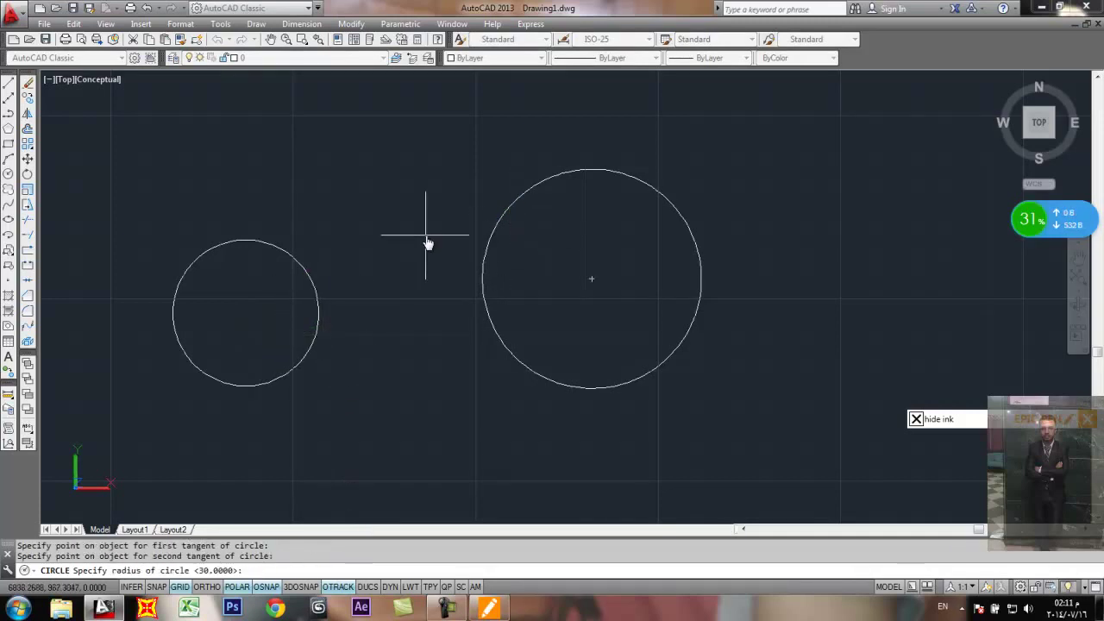
{"action": "type", "text": "50"}
{"action": "key", "text": "Return"}
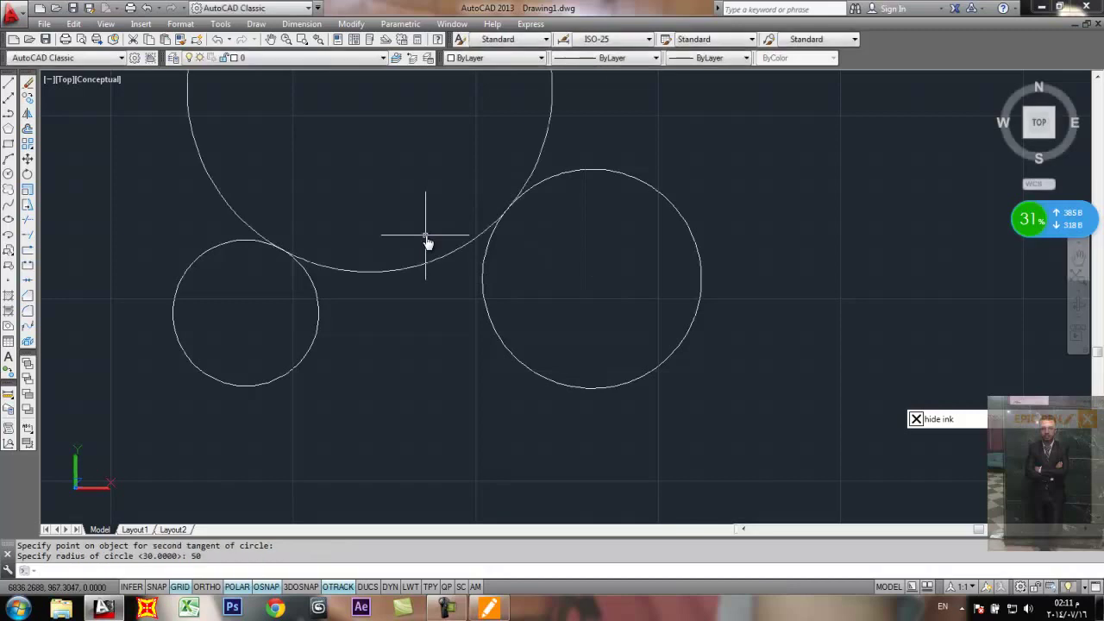
{"action": "scroll", "coordinate": [426, 242], "scroll_direction": "down", "scroll_amount": 5}
{"action": "scroll", "coordinate": [431, 227], "scroll_direction": "up", "scroll_amount": 3}
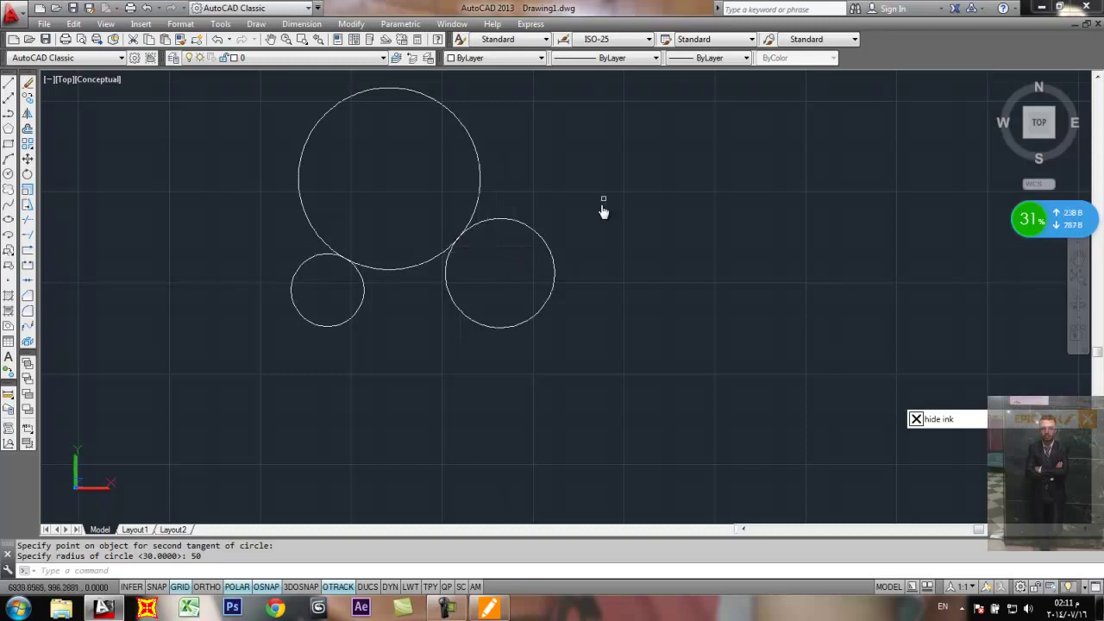
Step: Erase the three tangent circles together
{"action": "scroll", "coordinate": [556, 168], "scroll_direction": "down", "scroll_amount": 5}
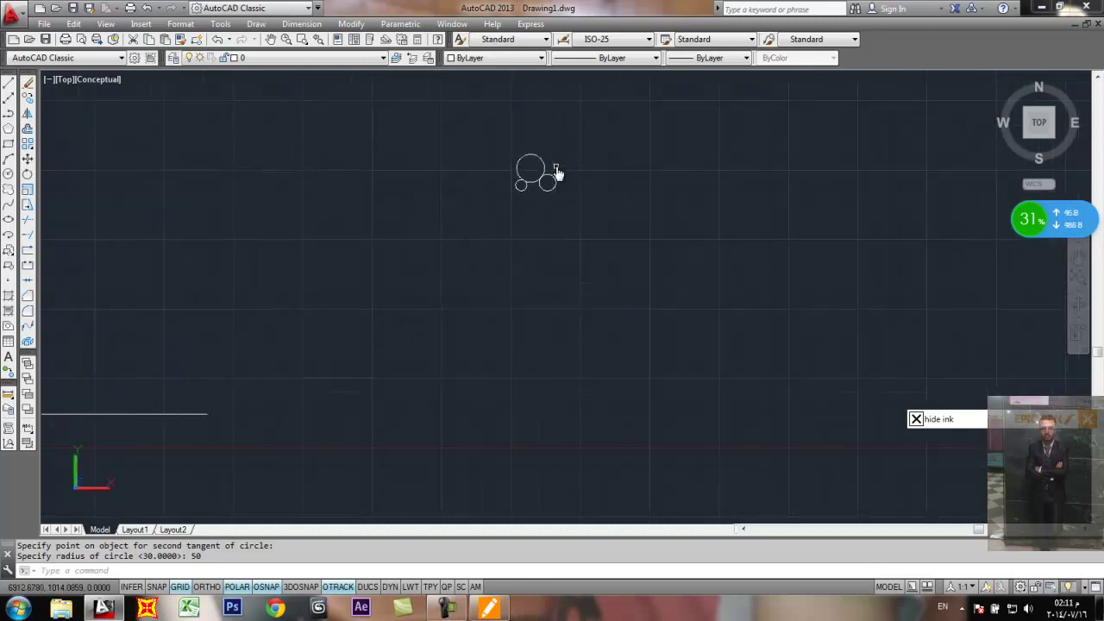
{"action": "scroll", "coordinate": [572, 158], "scroll_direction": "up", "scroll_amount": 3}
{"action": "scroll", "coordinate": [488, 220], "scroll_direction": "up", "scroll_amount": 3}
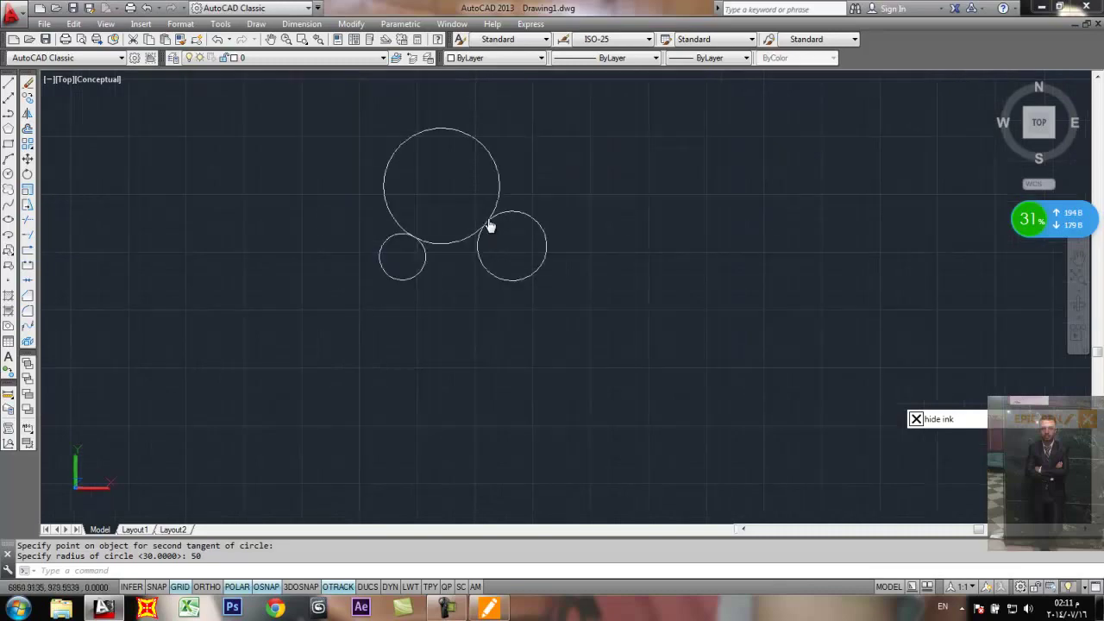
{"action": "left_click_drag", "start_coordinate": [558, 151], "coordinate": [320, 380]}
{"action": "type", "text": "e"}
{"action": "key", "text": "Return"}
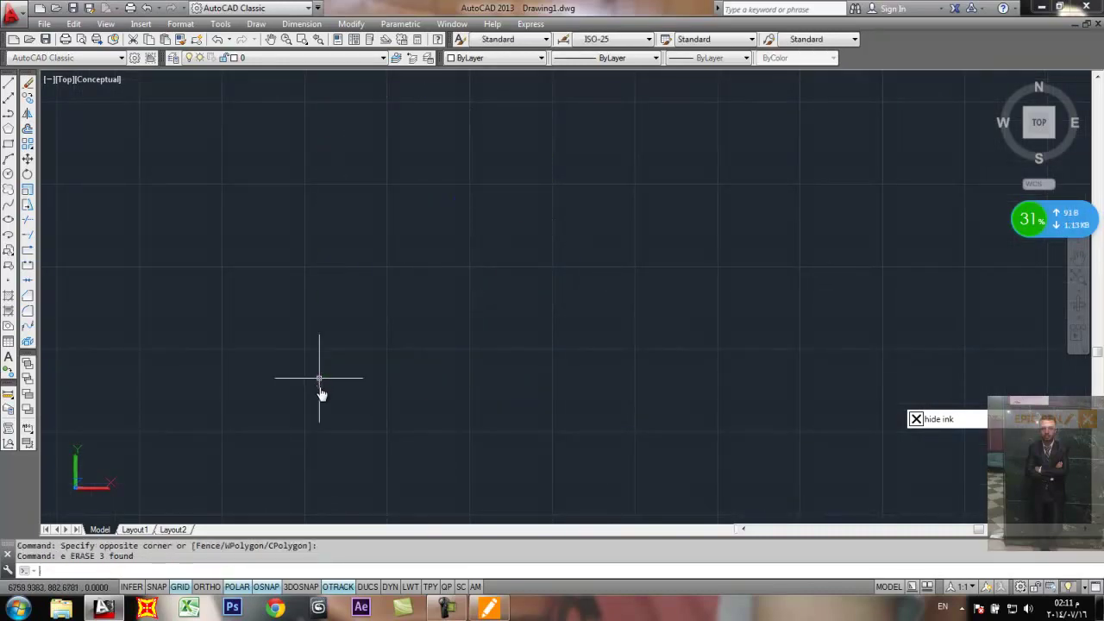
Step: Erase all the remaining lines and circles near the origin, leaving the drawing empty
{"action": "scroll", "coordinate": [595, 319], "scroll_direction": "down", "scroll_amount": 6}
{"action": "scroll", "coordinate": [578, 313], "scroll_direction": "down", "scroll_amount": 2}
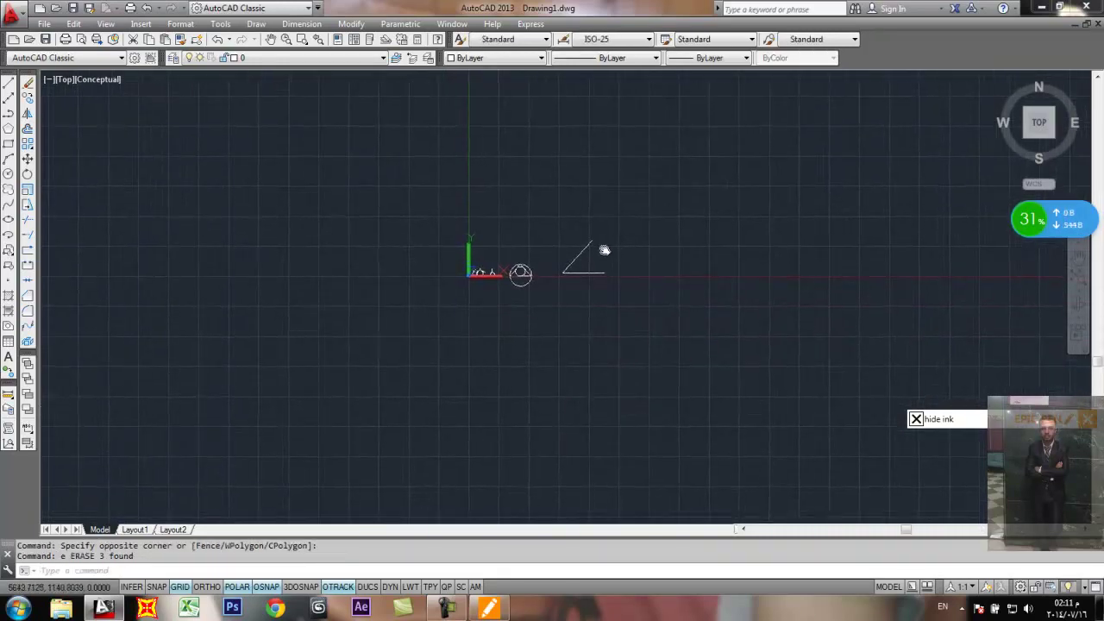
{"action": "scroll", "coordinate": [604, 249], "scroll_direction": "up", "scroll_amount": 4}
{"action": "mouse_move", "coordinate": [589, 188]}
{"action": "left_mouse_down"}
{"action": "mouse_move", "coordinate": [273, 415]}
{"action": "mouse_move", "coordinate": [192, 445]}
{"action": "left_mouse_up"}
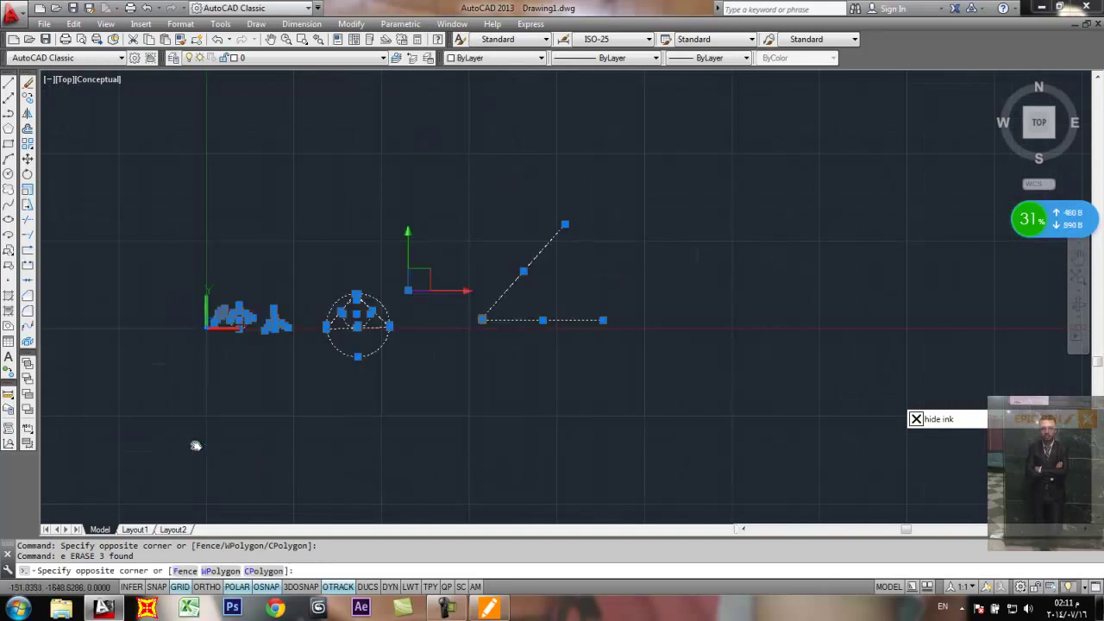
{"action": "type", "text": "e"}
{"action": "key", "text": "Return"}
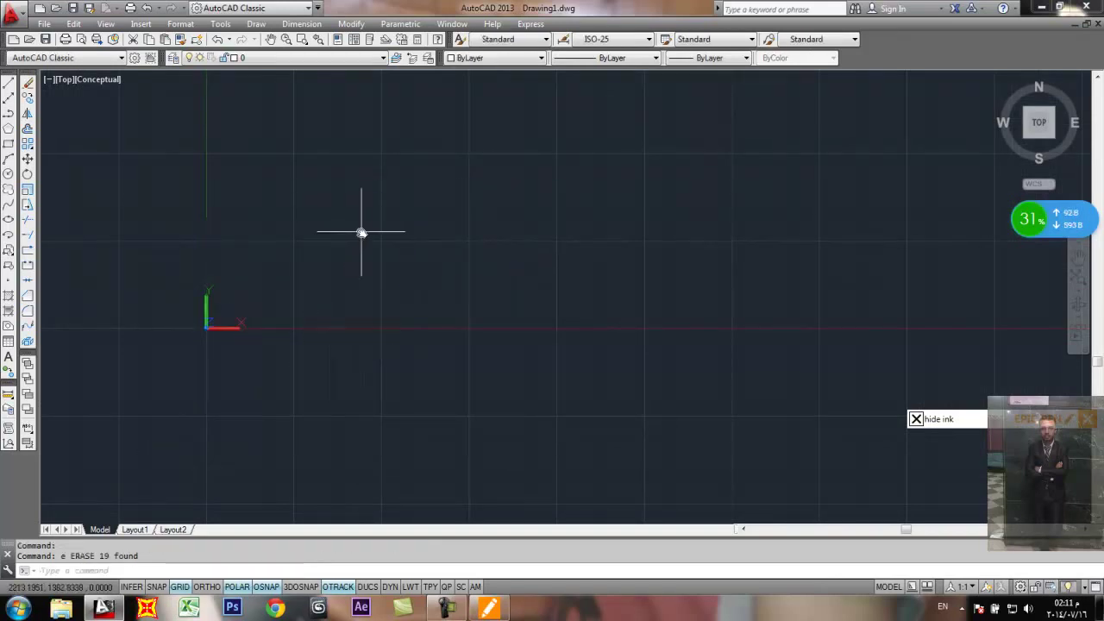
{"action": "left_click", "coordinate": [256, 23]}
{"action": "mouse_move", "coordinate": [319, 225]}
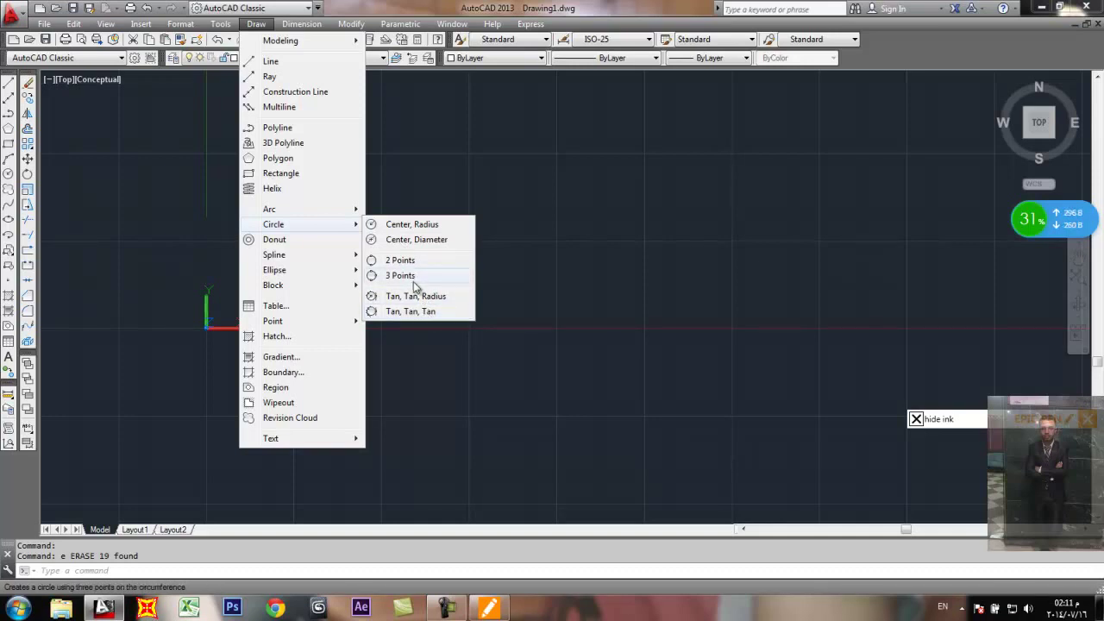
{"action": "left_click", "coordinate": [367, 146]}
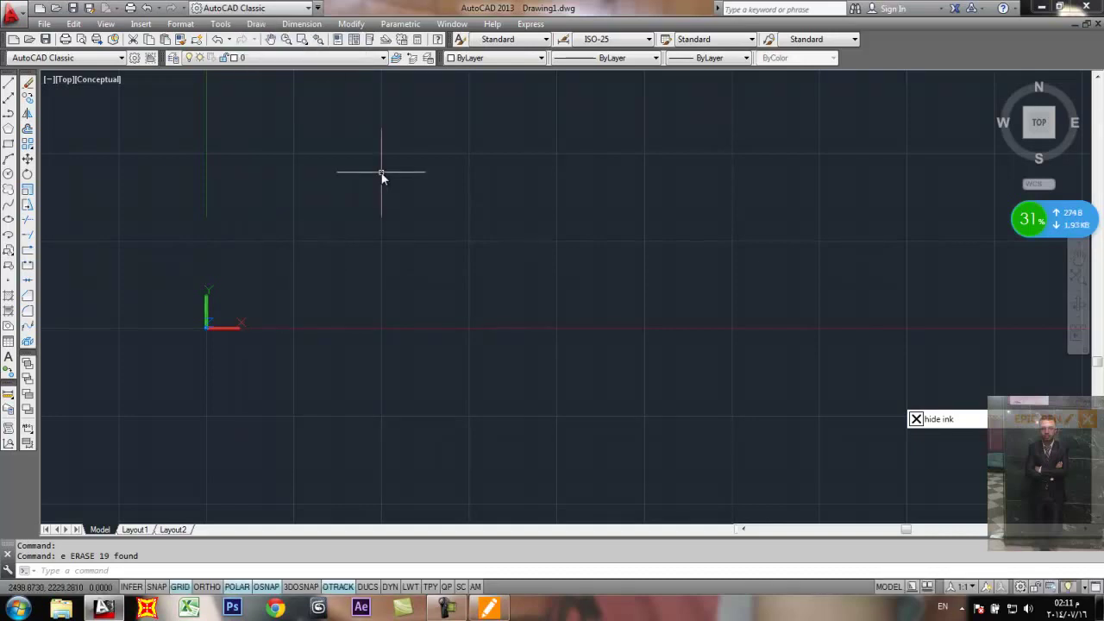
{"action": "scroll", "coordinate": [399, 233], "scroll_direction": "up", "scroll_amount": 1}
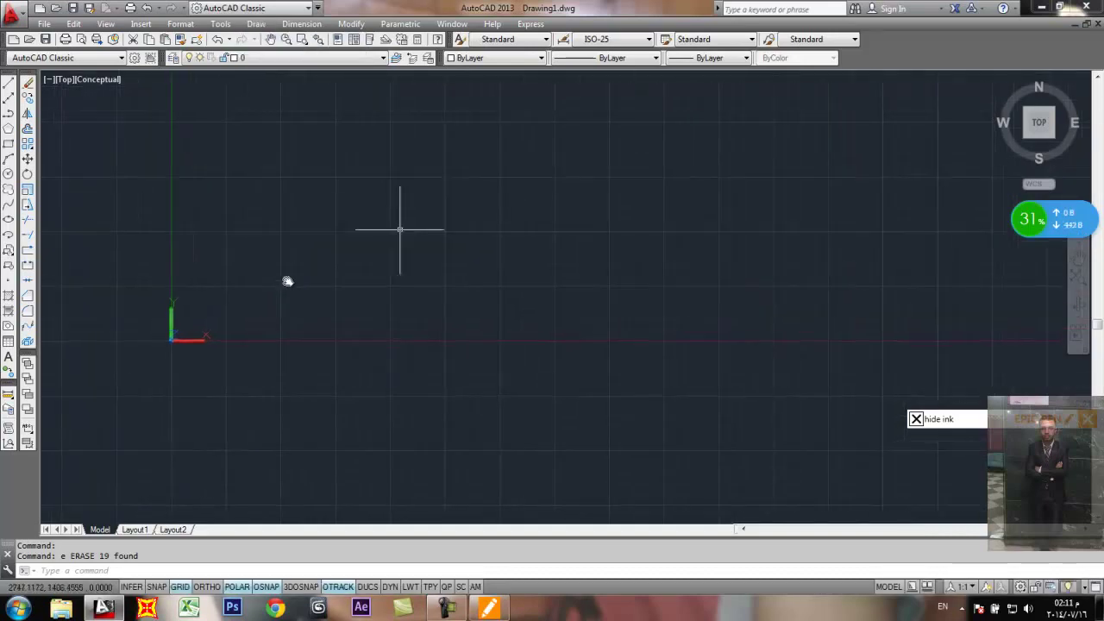
{"action": "scroll", "coordinate": [527, 206], "scroll_direction": "down", "scroll_amount": 2}
{"action": "scroll", "coordinate": [448, 226], "scroll_direction": "up", "scroll_amount": 3}
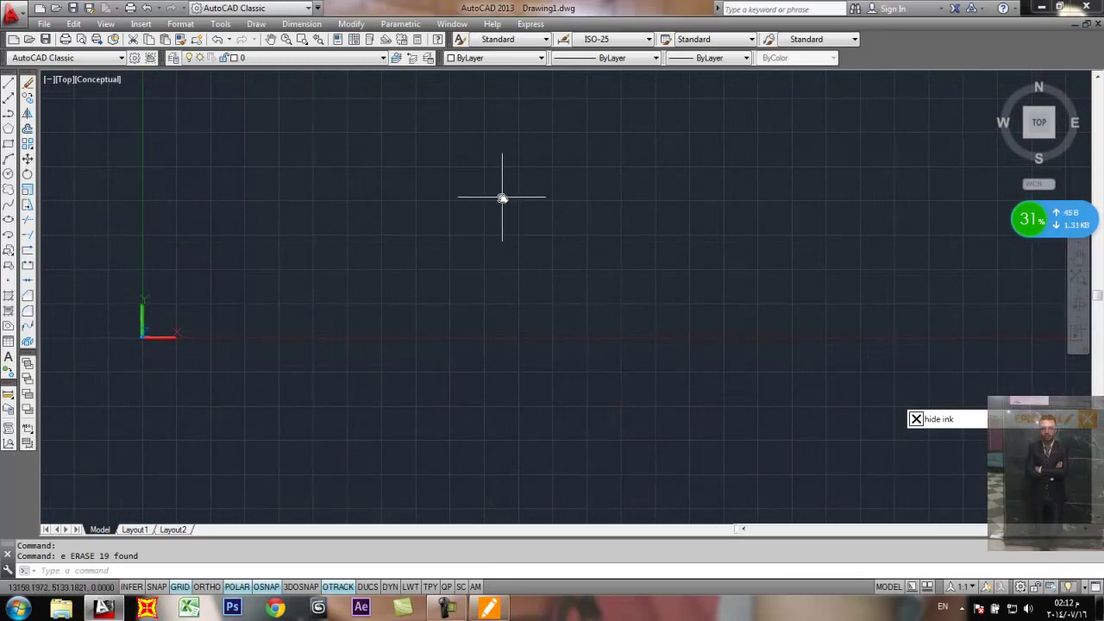
{"action": "left_click", "coordinate": [256, 24]}
{"action": "left_click", "coordinate": [258, 23]}
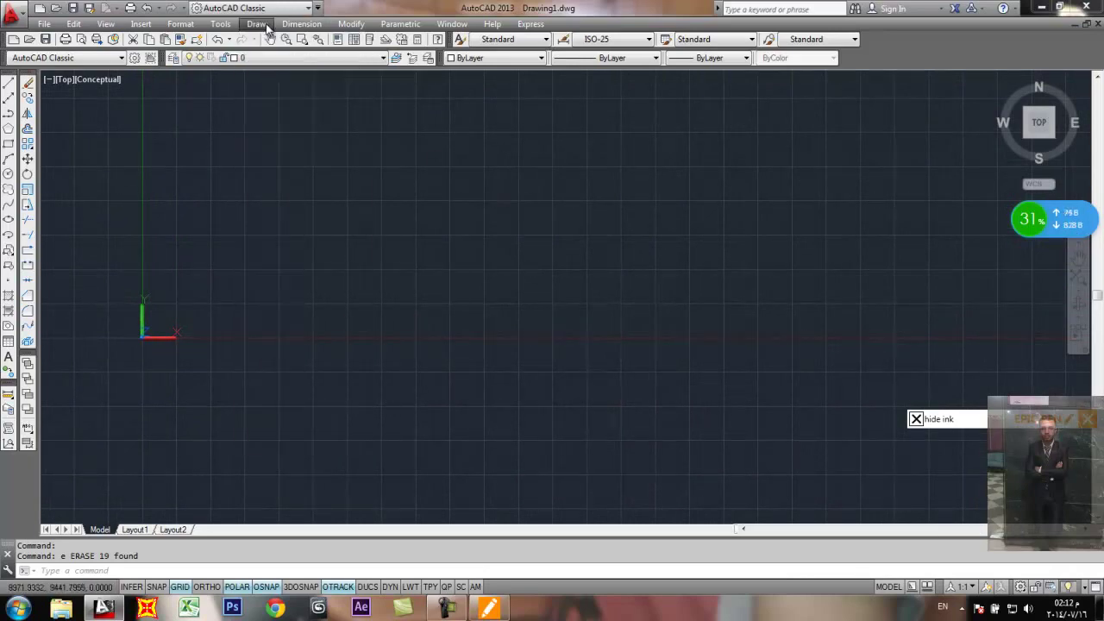
Step: Switch to Epic Pen and sketch one closed circle and four open arcs of different sizes freehand over the empty drawing area
{"action": "left_click", "coordinate": [916, 420]}
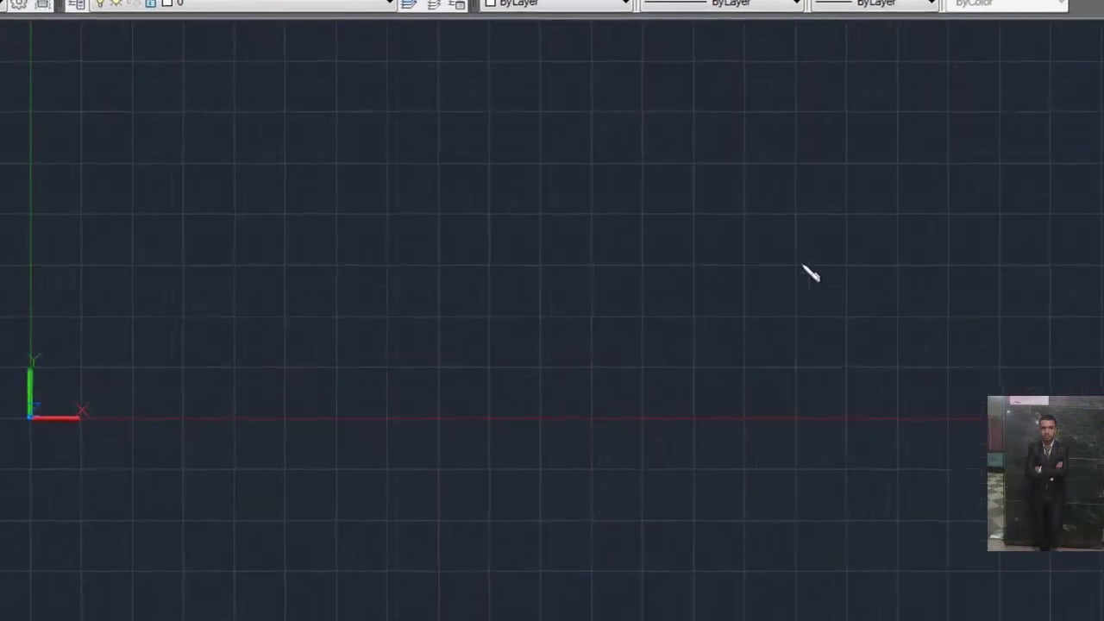
{"action": "mouse_move", "coordinate": [795, 210]}
{"action": "left_mouse_down"}
{"action": "mouse_move", "coordinate": [713, 192]}
{"action": "mouse_move", "coordinate": [665, 280]}
{"action": "mouse_move", "coordinate": [718, 357]}
{"action": "mouse_move", "coordinate": [825, 303]}
{"action": "mouse_move", "coordinate": [792, 207]}
{"action": "left_mouse_up"}
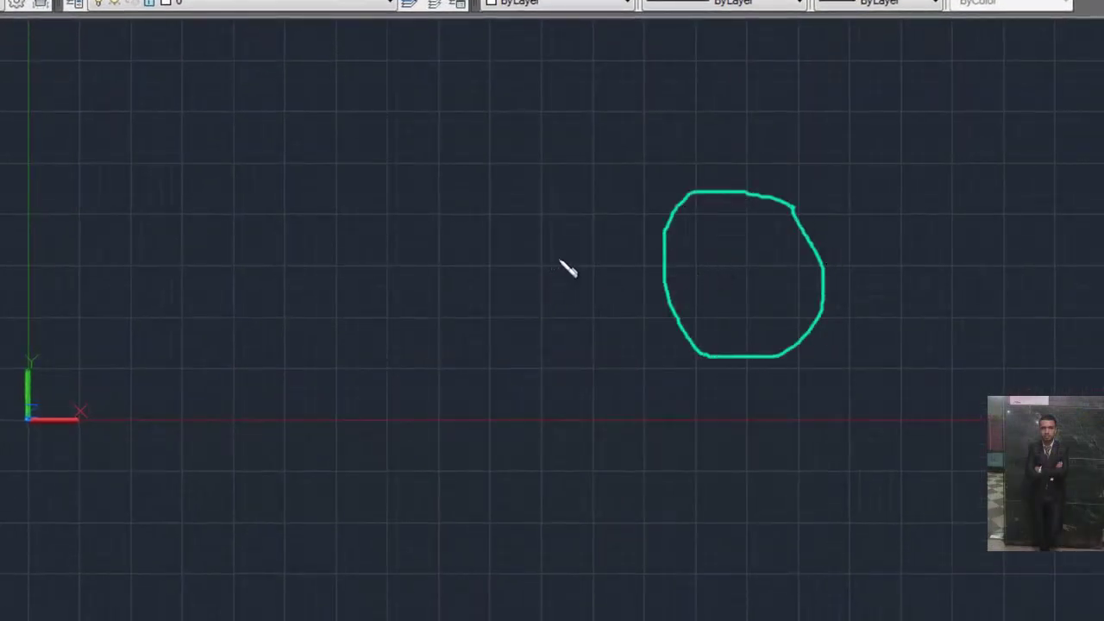
{"action": "mouse_move", "coordinate": [553, 254]}
{"action": "left_mouse_down"}
{"action": "mouse_move", "coordinate": [474, 228]}
{"action": "mouse_move", "coordinate": [393, 264]}
{"action": "left_mouse_up"}
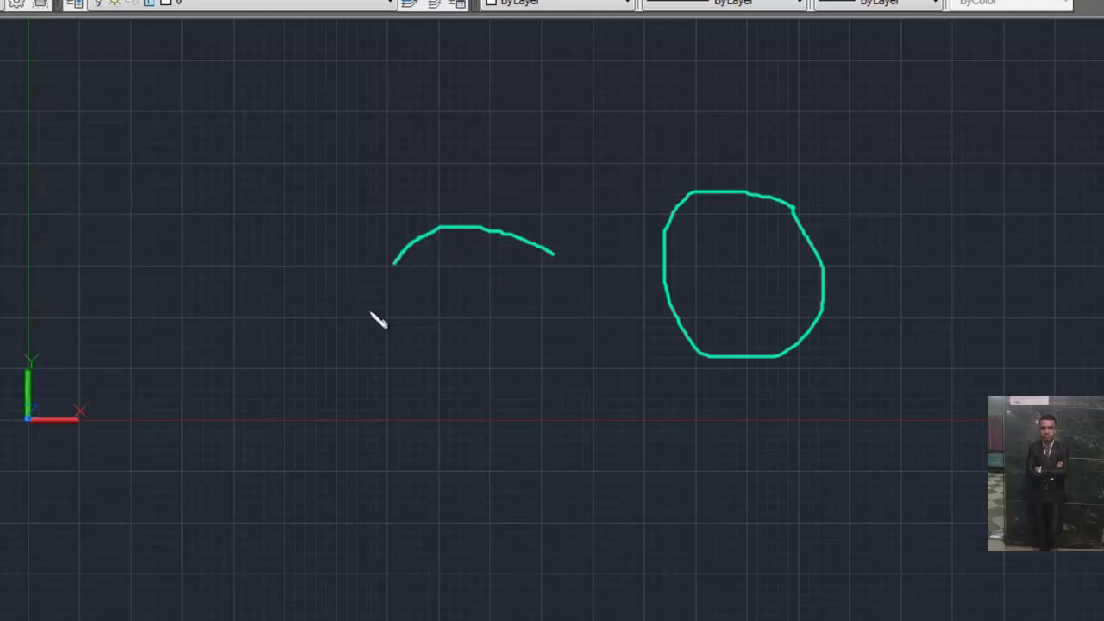
{"action": "mouse_move", "coordinate": [332, 345]}
{"action": "left_mouse_down"}
{"action": "mouse_move", "coordinate": [303, 395]}
{"action": "mouse_move", "coordinate": [320, 483]}
{"action": "left_mouse_up"}
{"action": "mouse_move", "coordinate": [670, 490]}
{"action": "left_mouse_down"}
{"action": "mouse_move", "coordinate": [591, 402]}
{"action": "mouse_move", "coordinate": [455, 461]}
{"action": "mouse_move", "coordinate": [464, 619]}
{"action": "left_mouse_up"}
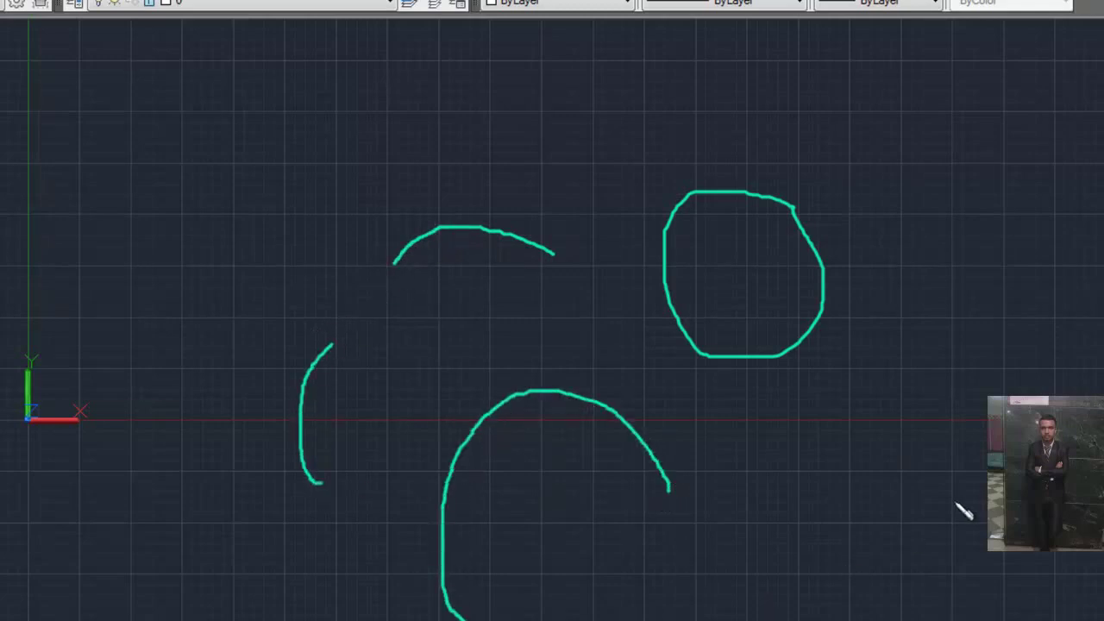
{"action": "mouse_move", "coordinate": [1003, 450]}
{"action": "left_mouse_down"}
{"action": "mouse_move", "coordinate": [954, 412]}
{"action": "mouse_move", "coordinate": [805, 515]}
{"action": "left_mouse_up"}
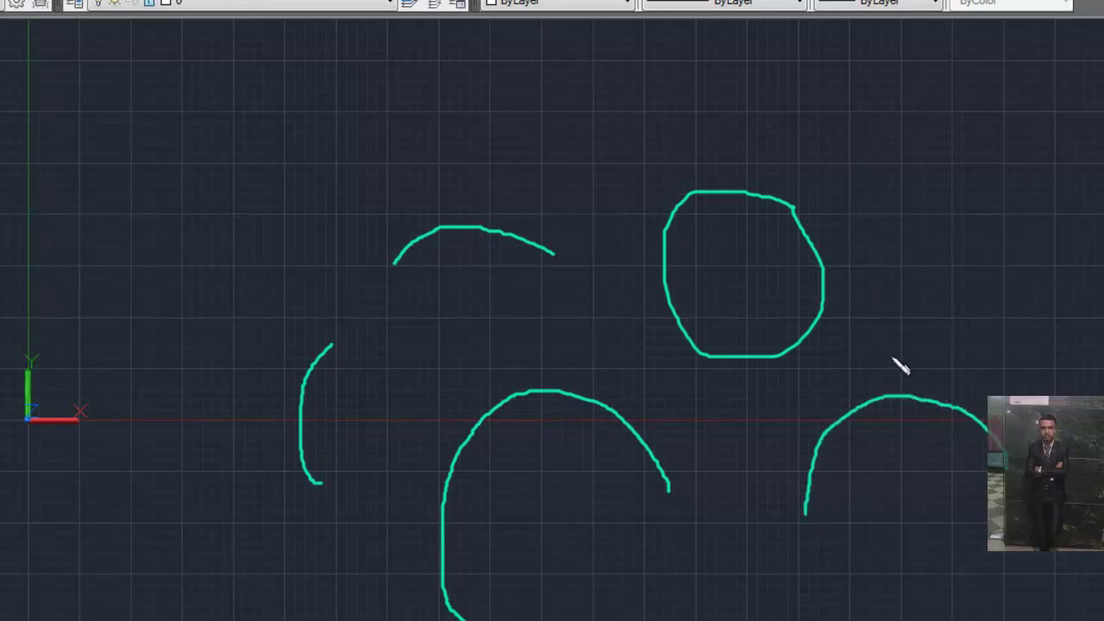
Step: Draw an ink arrow from the arc at the far right up to the hand-drawn circle, and clear the ink annotations
{"action": "mouse_move", "coordinate": [936, 401]}
{"action": "left_mouse_down"}
{"action": "mouse_move", "coordinate": [867, 305]}
{"action": "mouse_move", "coordinate": [882, 296]}
{"action": "mouse_move", "coordinate": [854, 312]}
{"action": "mouse_move", "coordinate": [848, 283]}
{"action": "left_mouse_up"}
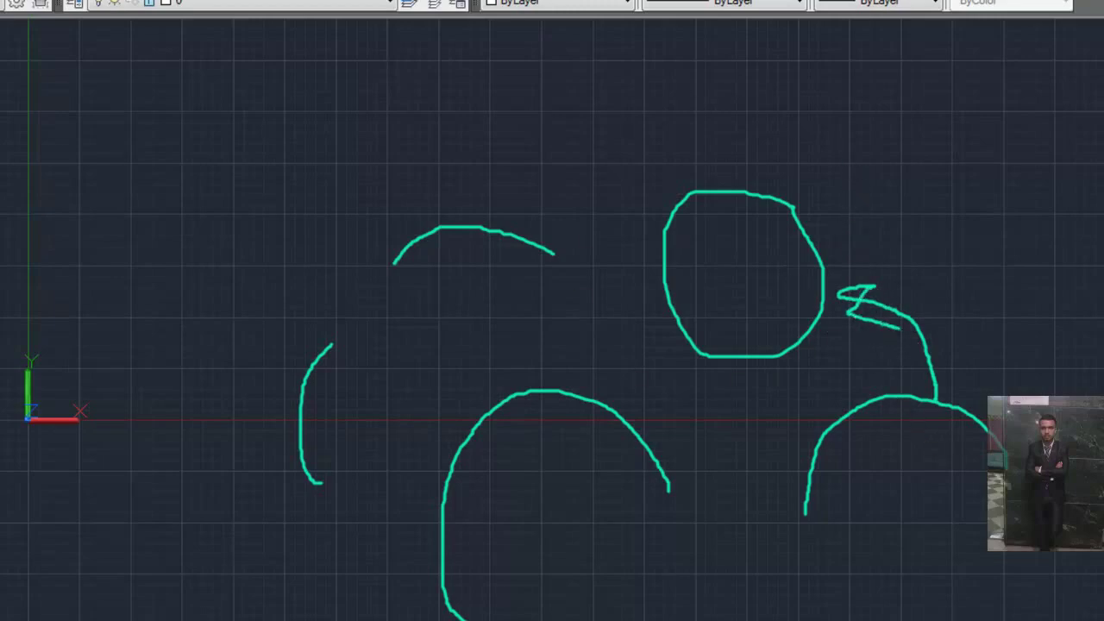
{"action": "left_click", "coordinate": [913, 429]}
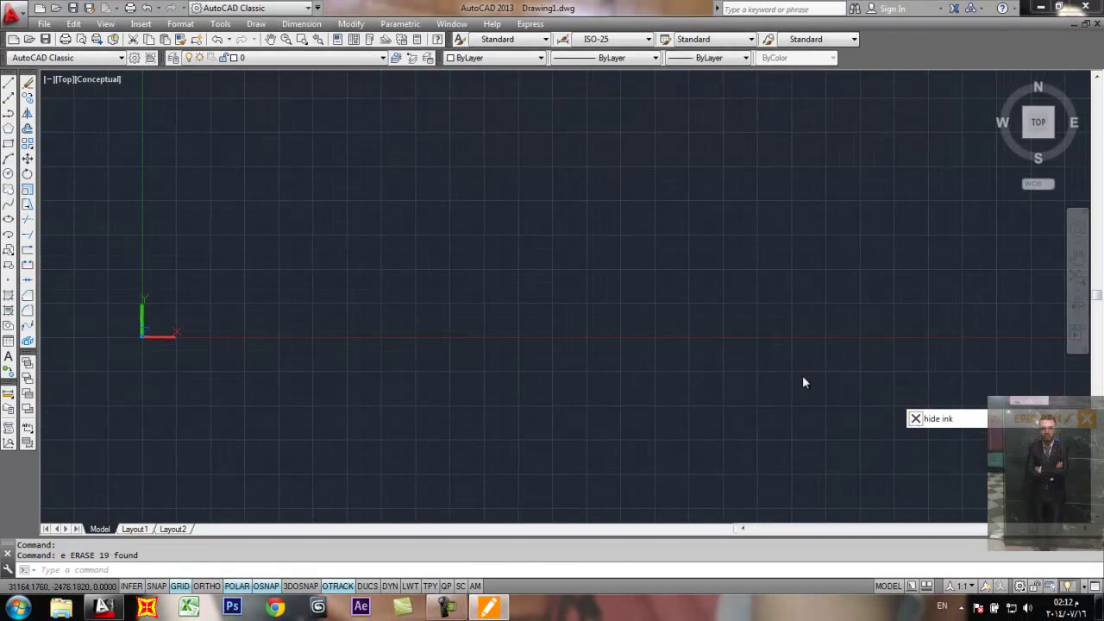
{"action": "left_click", "coordinate": [256, 23]}
{"action": "mouse_move", "coordinate": [321, 214]}
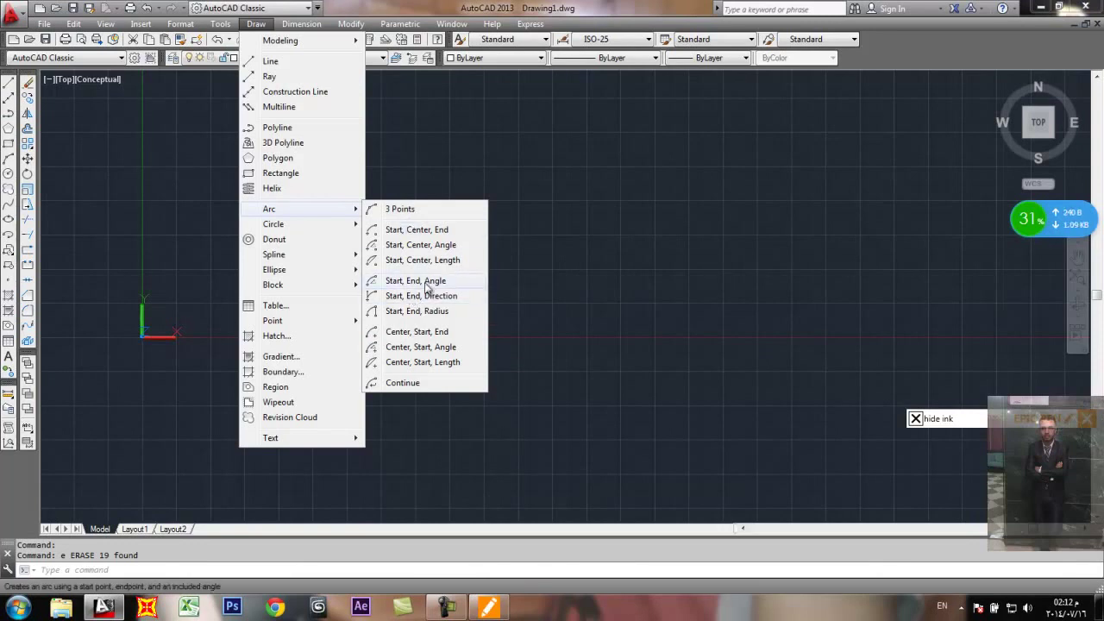
{"action": "left_click", "coordinate": [220, 23]}
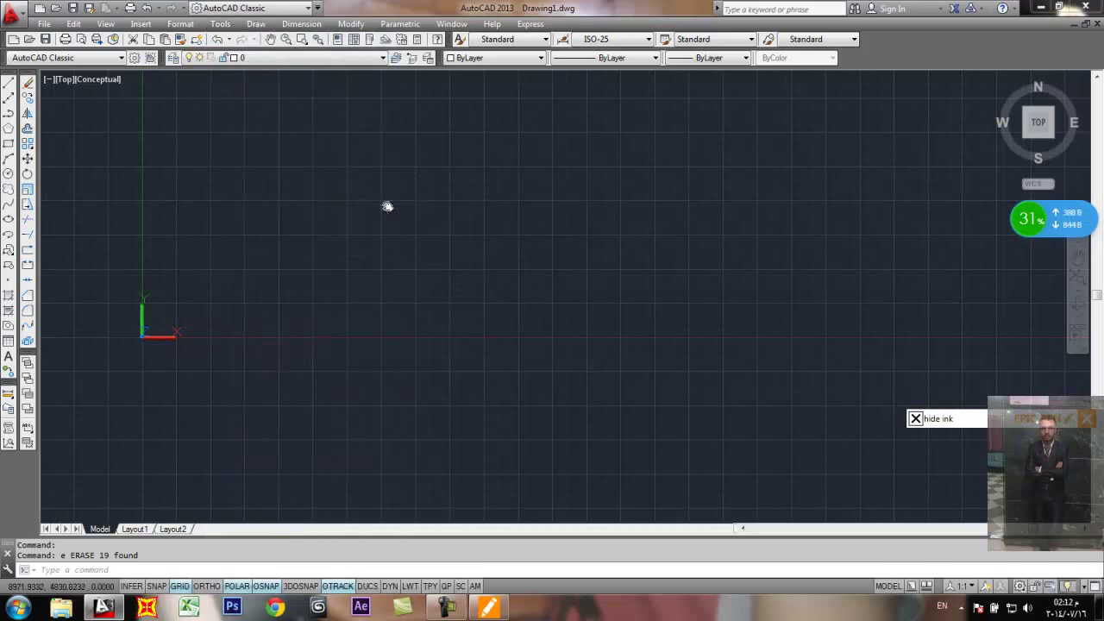
Step: Draw an upward-bulging three-point arc in the empty area above the X axis, right of the origin
{"action": "middle_click_drag", "start_coordinate": [387, 205], "coordinate": [337, 307]}
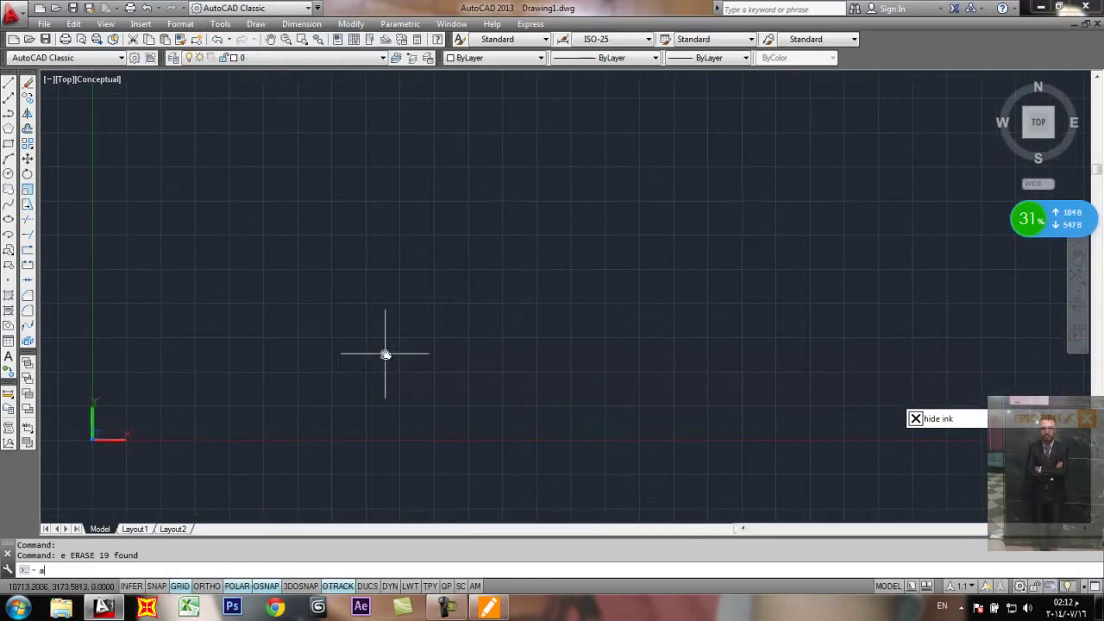
{"action": "key", "text": "Return"}
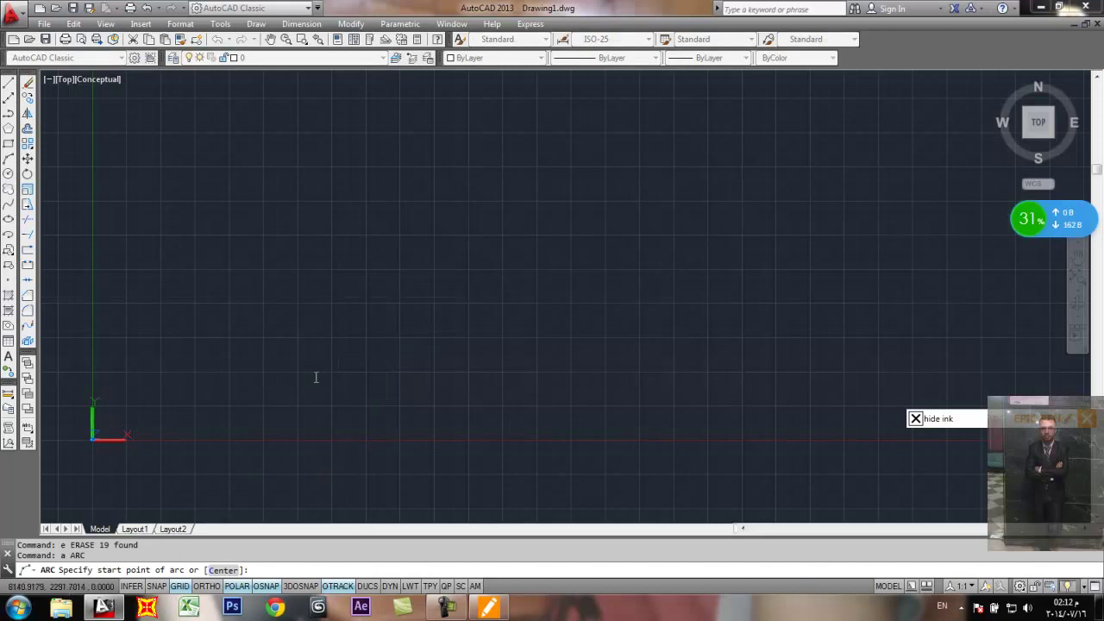
{"action": "left_click", "coordinate": [310, 312]}
{"action": "left_click", "coordinate": [416, 192]}
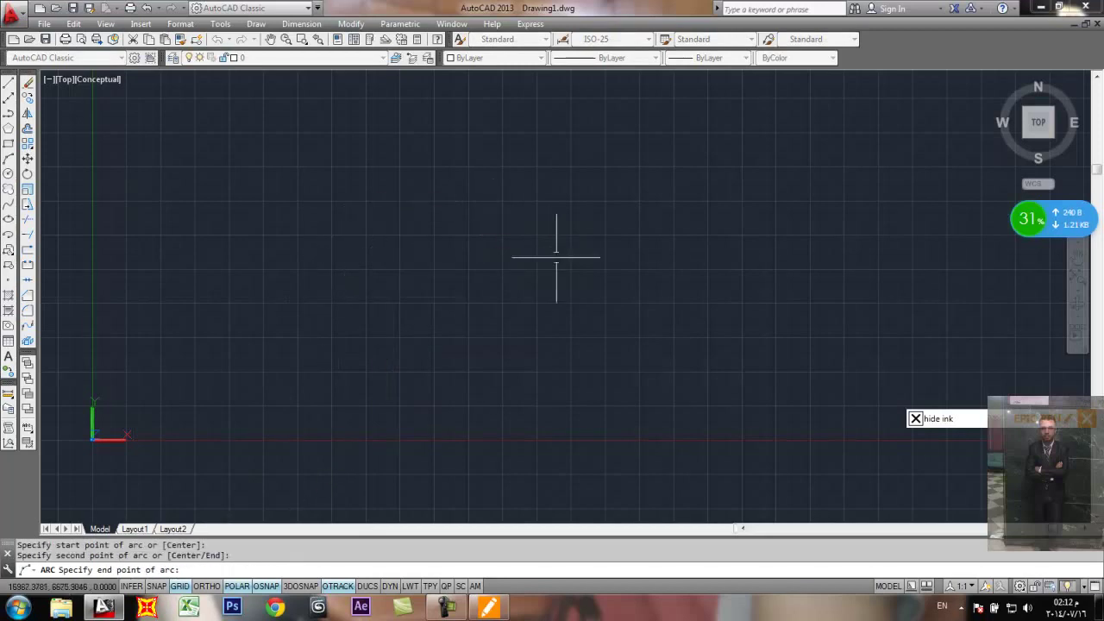
{"action": "left_click", "coordinate": [591, 300]}
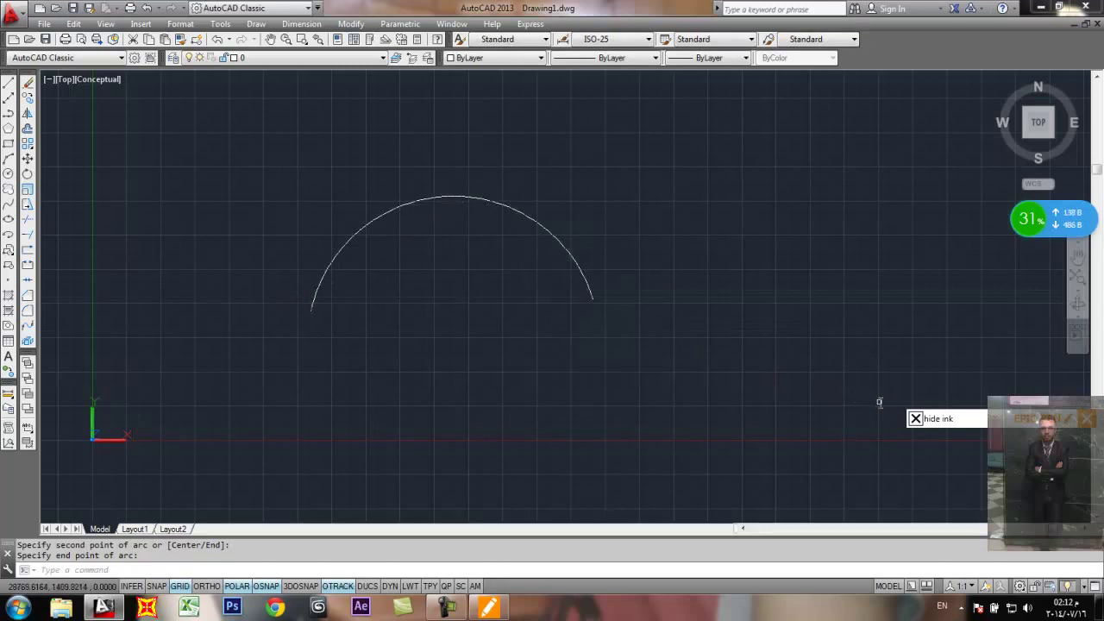
Step: Annotate the arc in ink with a centre mark labelled C and a radius arrow labelled R, underlining the R
{"action": "left_click", "coordinate": [915, 418]}
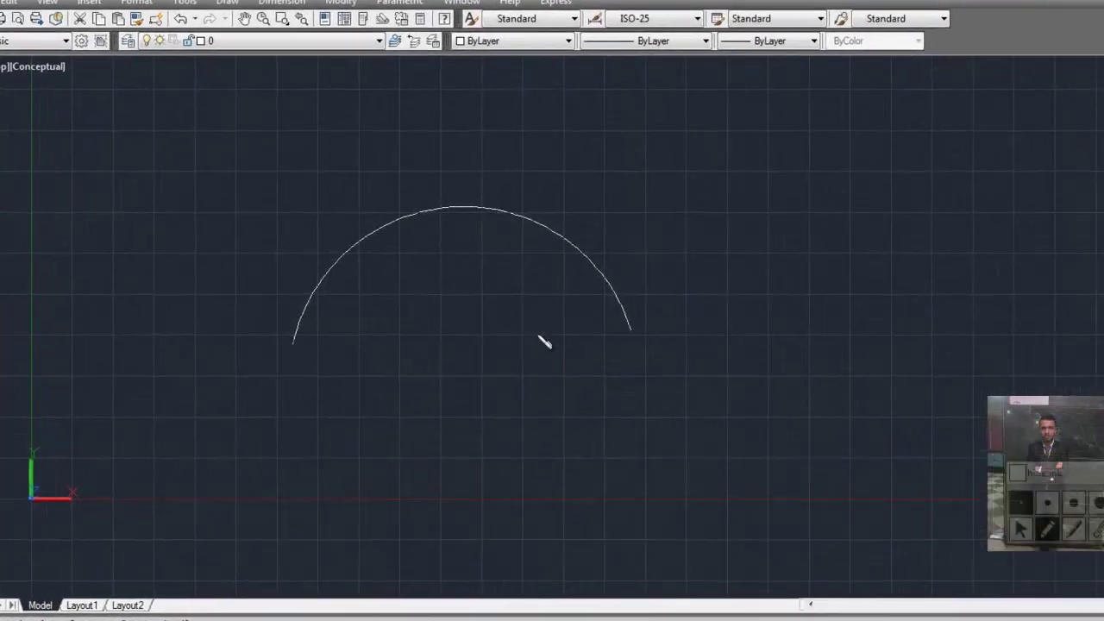
{"action": "left_click_drag", "start_coordinate": [447, 299], "coordinate": [433, 326]}
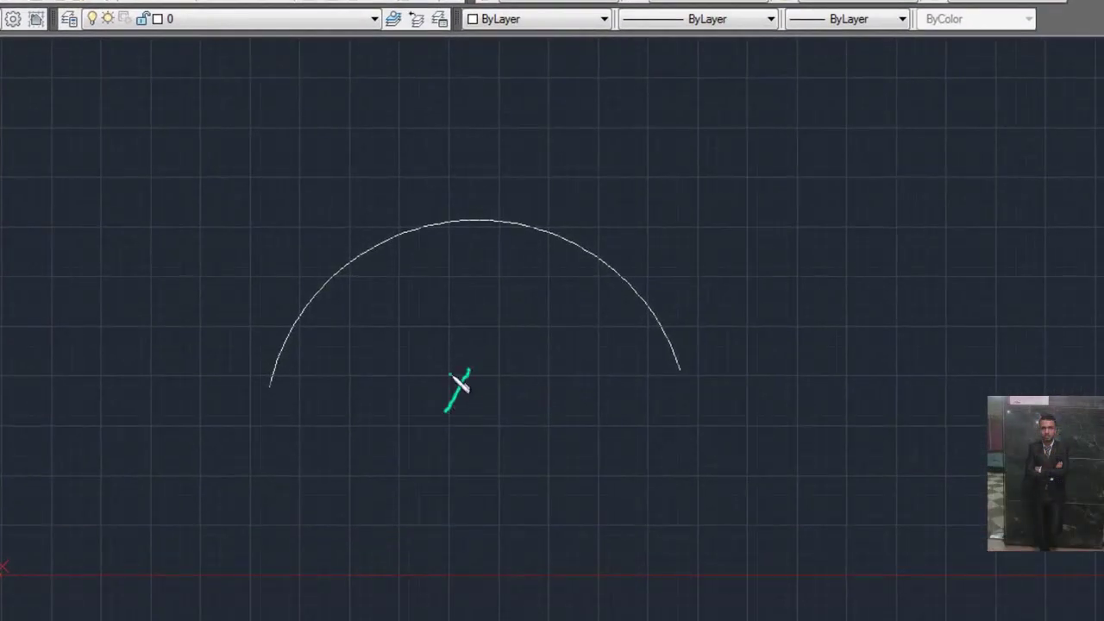
{"action": "mouse_move", "coordinate": [450, 374]}
{"action": "left_mouse_down"}
{"action": "mouse_move", "coordinate": [472, 397]}
{"action": "mouse_move", "coordinate": [447, 390]}
{"action": "mouse_move", "coordinate": [686, 389]}
{"action": "mouse_move", "coordinate": [681, 381]}
{"action": "left_mouse_up"}
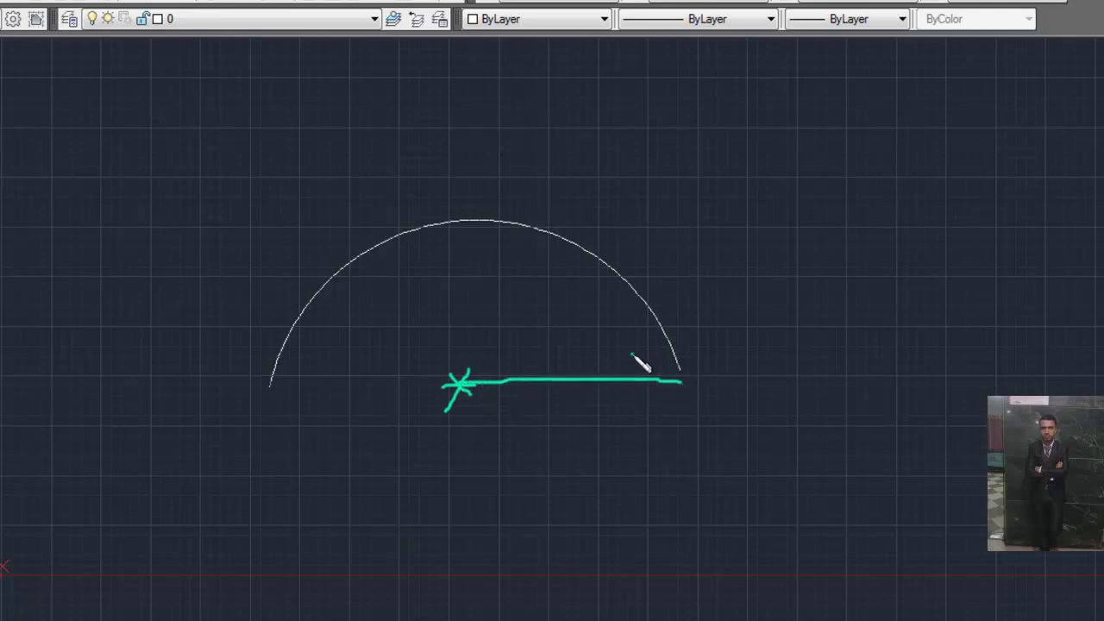
{"action": "mouse_move", "coordinate": [632, 355]}
{"action": "left_mouse_down"}
{"action": "mouse_move", "coordinate": [691, 384]}
{"action": "mouse_move", "coordinate": [647, 405]}
{"action": "left_mouse_up"}
{"action": "mouse_move", "coordinate": [574, 410]}
{"action": "left_mouse_down"}
{"action": "mouse_move", "coordinate": [576, 464]}
{"action": "mouse_move", "coordinate": [573, 422]}
{"action": "mouse_move", "coordinate": [587, 409]}
{"action": "mouse_move", "coordinate": [592, 438]}
{"action": "mouse_move", "coordinate": [621, 462]}
{"action": "left_mouse_up"}
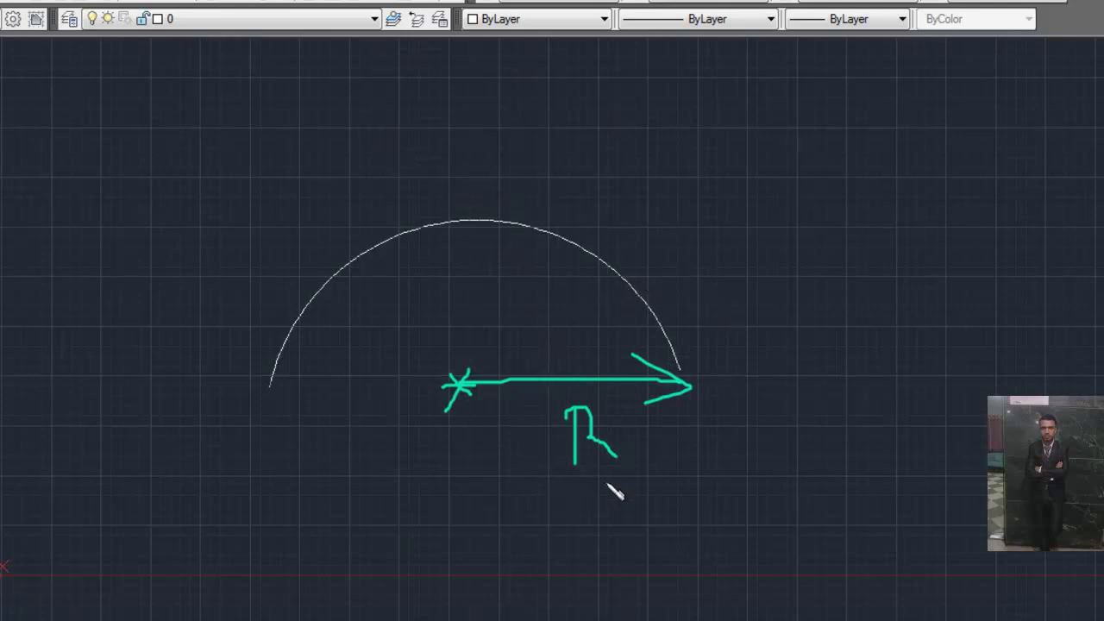
{"action": "mouse_move", "coordinate": [447, 431]}
{"action": "left_mouse_down"}
{"action": "mouse_move", "coordinate": [423, 457]}
{"action": "mouse_move", "coordinate": [449, 462]}
{"action": "left_mouse_up"}
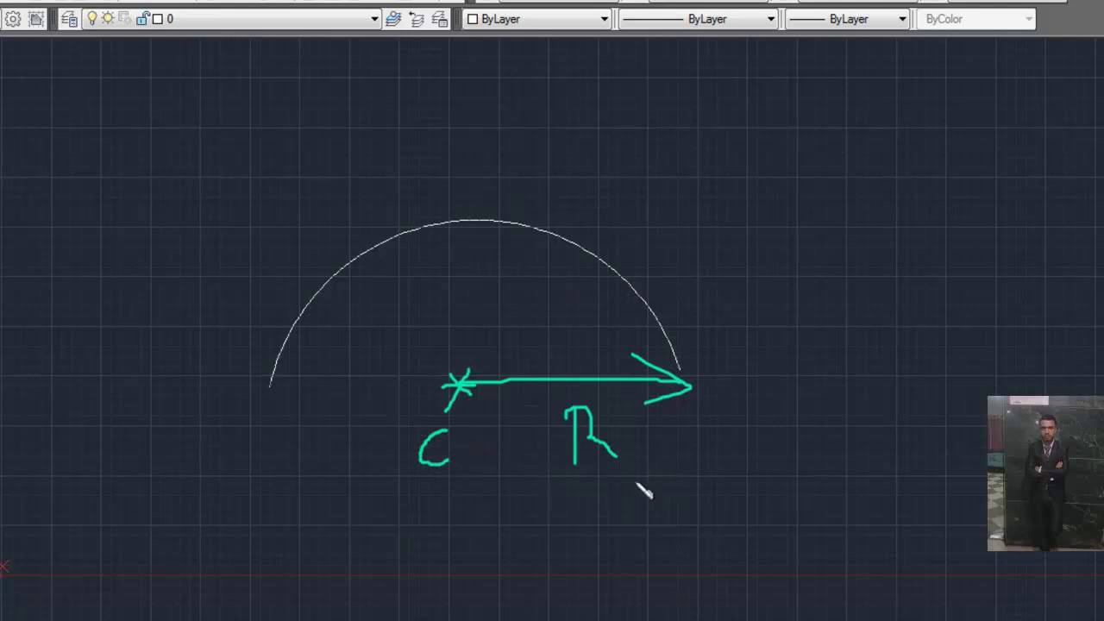
{"action": "mouse_move", "coordinate": [595, 482]}
{"action": "left_mouse_down"}
{"action": "mouse_move", "coordinate": [566, 502]}
{"action": "mouse_move", "coordinate": [632, 490]}
{"action": "left_mouse_up"}
Step: Sketch a double-headed ink arrow following the outside of the arc and label it "L chord"
{"action": "mouse_move", "coordinate": [712, 345]}
{"action": "left_mouse_down"}
{"action": "mouse_move", "coordinate": [681, 267]}
{"action": "mouse_move", "coordinate": [596, 199]}
{"action": "mouse_move", "coordinate": [475, 178]}
{"action": "mouse_move", "coordinate": [370, 196]}
{"action": "mouse_move", "coordinate": [279, 238]}
{"action": "mouse_move", "coordinate": [228, 288]}
{"action": "mouse_move", "coordinate": [205, 348]}
{"action": "left_mouse_up"}
{"action": "left_click_drag", "start_coordinate": [206, 345], "coordinate": [243, 343]}
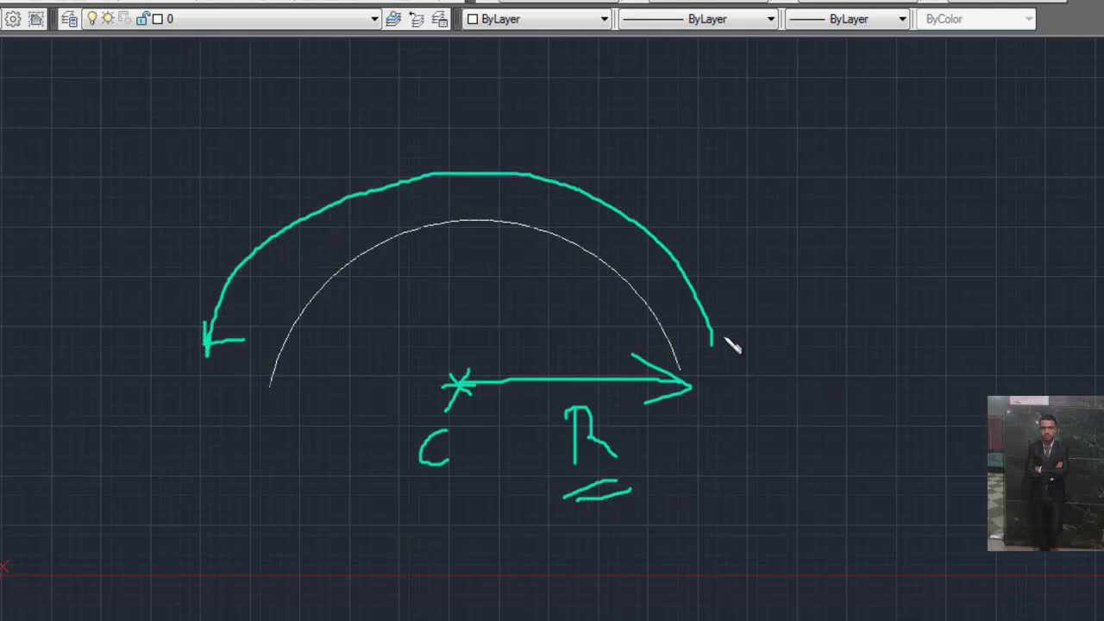
{"action": "left_click_drag", "start_coordinate": [704, 340], "coordinate": [723, 337]}
{"action": "mouse_move", "coordinate": [429, 79]}
{"action": "left_mouse_down"}
{"action": "mouse_move", "coordinate": [446, 149]}
{"action": "mouse_move", "coordinate": [471, 144]}
{"action": "mouse_move", "coordinate": [493, 171]}
{"action": "left_mouse_up"}
{"action": "mouse_move", "coordinate": [497, 121]}
{"action": "left_mouse_down"}
{"action": "mouse_move", "coordinate": [499, 171]}
{"action": "mouse_move", "coordinate": [545, 160]}
{"action": "mouse_move", "coordinate": [616, 178]}
{"action": "mouse_move", "coordinate": [665, 109]}
{"action": "mouse_move", "coordinate": [666, 154]}
{"action": "left_mouse_up"}
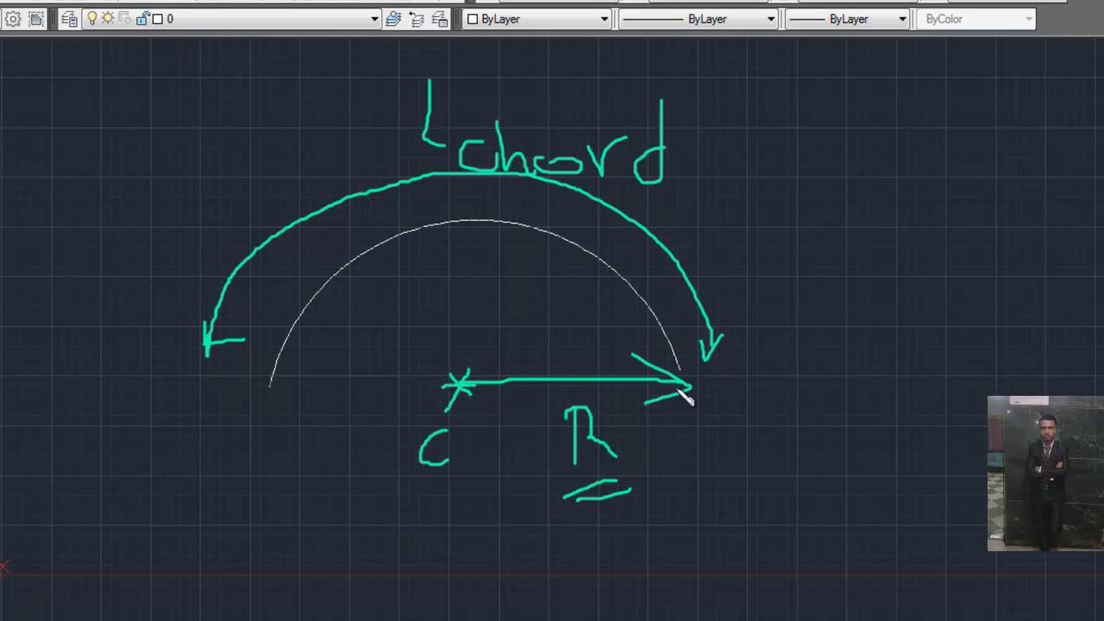
Step: Mark the arc's two ends and its top point with ink crosses
{"action": "left_click_drag", "start_coordinate": [671, 365], "coordinate": [701, 380]}
{"action": "mouse_move", "coordinate": [488, 212]}
{"action": "left_mouse_down"}
{"action": "mouse_move", "coordinate": [486, 235]}
{"action": "mouse_move", "coordinate": [501, 226]}
{"action": "left_mouse_up"}
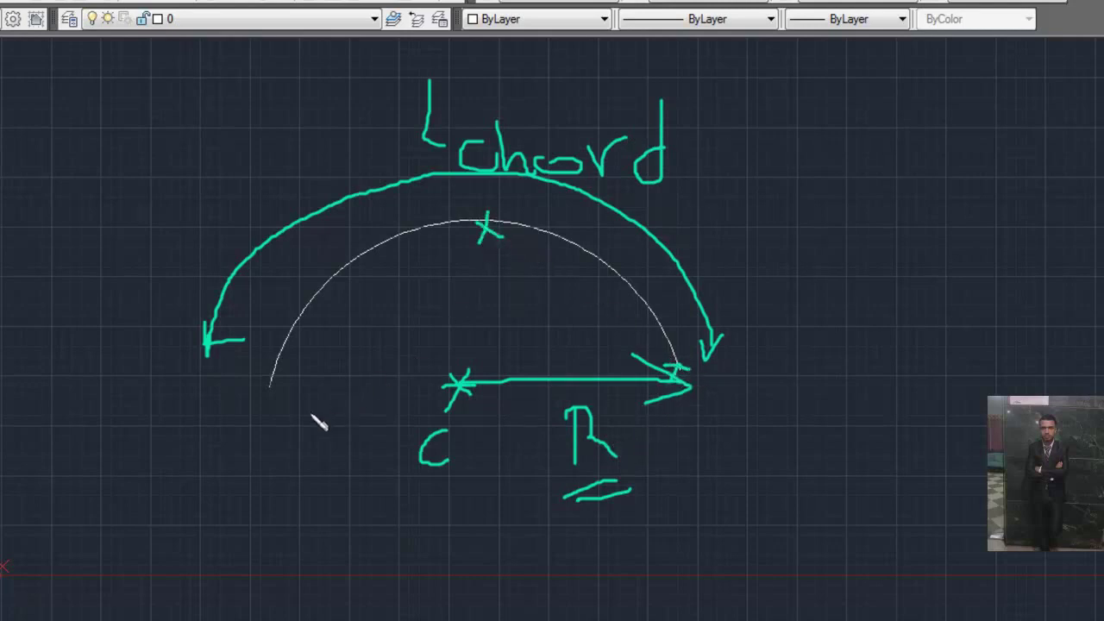
{"action": "mouse_move", "coordinate": [272, 383]}
{"action": "left_mouse_down"}
{"action": "mouse_move", "coordinate": [274, 399]}
{"action": "mouse_move", "coordinate": [288, 394]}
{"action": "left_mouse_up"}
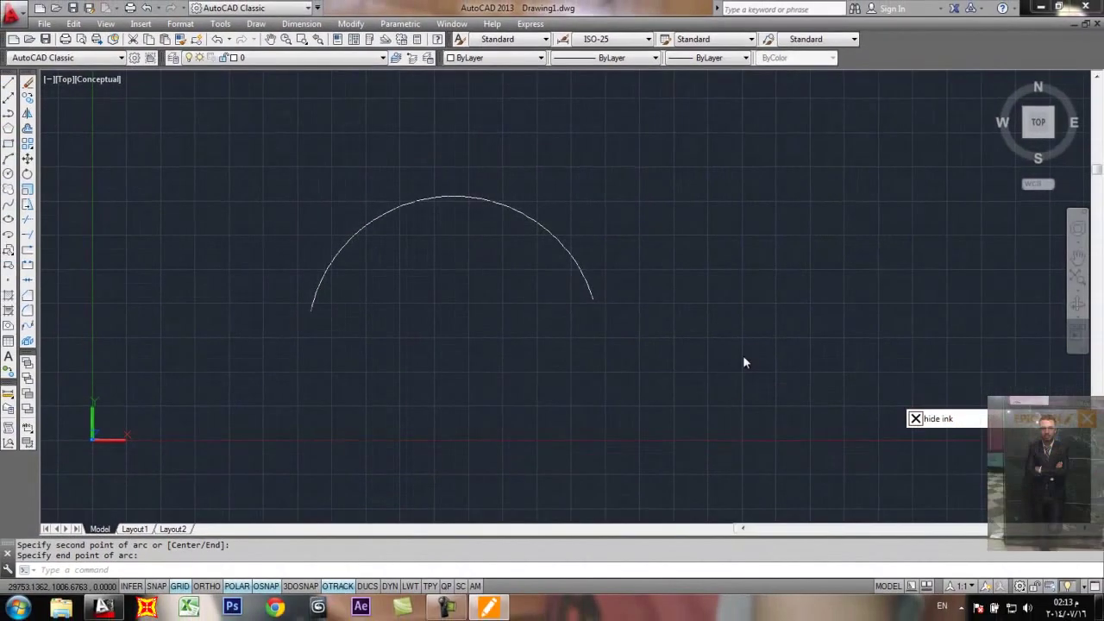
Step: Draw a horizontal line about 8246 units long in the empty space to the right of the arc
{"action": "middle_click_drag", "start_coordinate": [678, 278], "coordinate": [406, 322]}
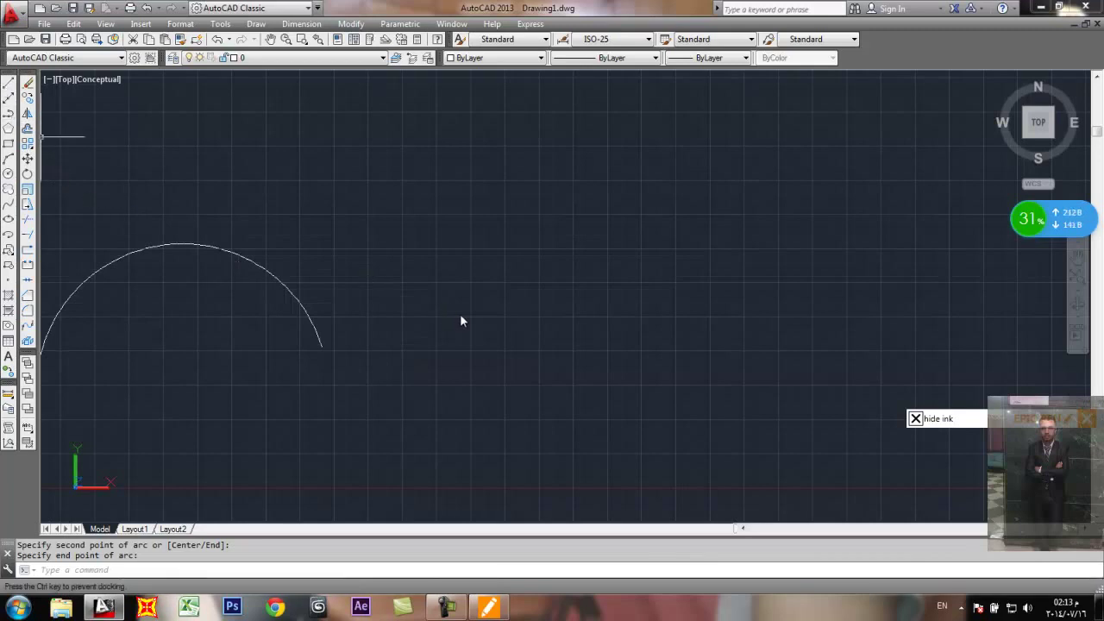
{"action": "left_click", "coordinate": [8, 84]}
{"action": "left_click", "coordinate": [442, 276]}
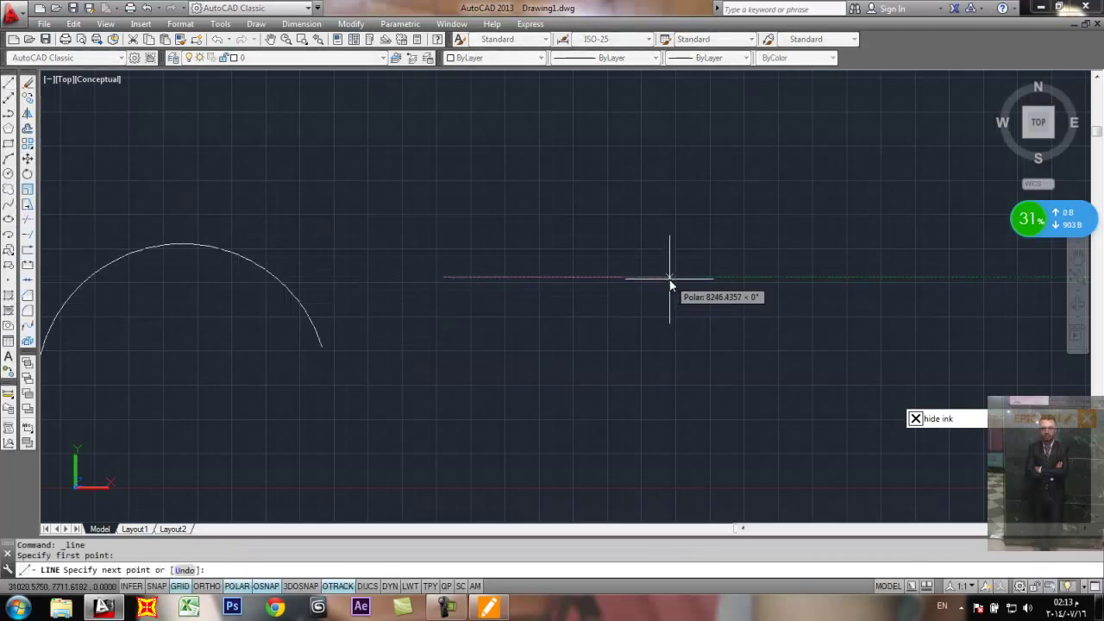
{"action": "left_click", "coordinate": [670, 276]}
{"action": "key", "text": "Return"}
Step: Draw a vertical line upward from the right end of the horizontal line
{"action": "key", "text": "Return"}
{"action": "left_click", "coordinate": [670, 276]}
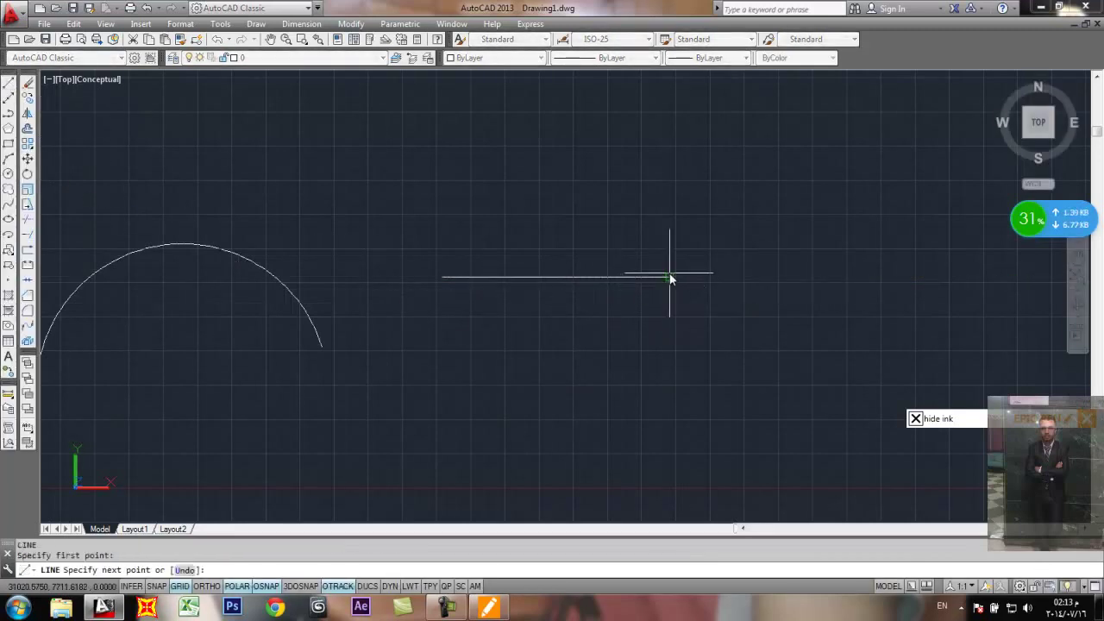
{"action": "left_click", "coordinate": [674, 158]}
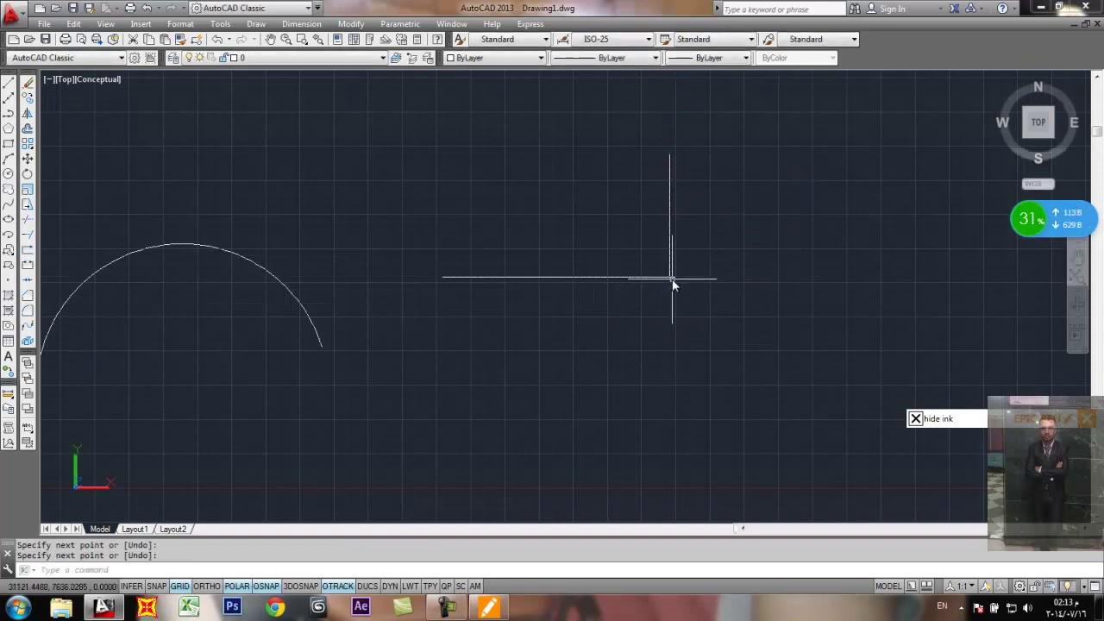
Step: Draw a horizontal line about 5750 units long to the right from the foot of the vertical line, undoing the misplaced point
{"action": "left_click", "coordinate": [808, 265]}
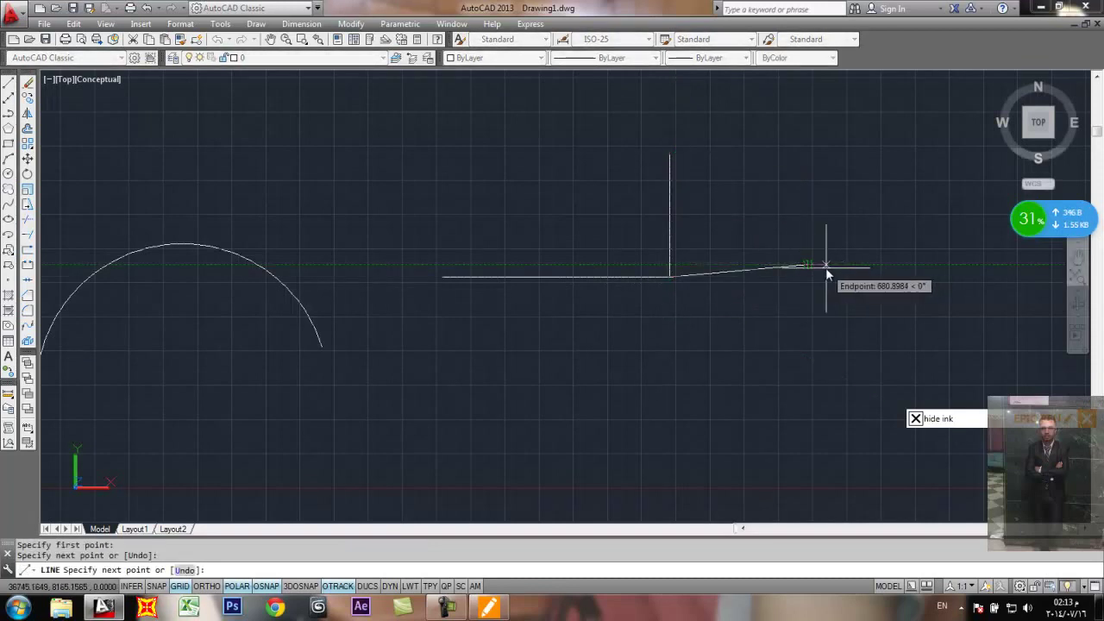
{"action": "type", "text": "u"}
{"action": "key", "text": "Return"}
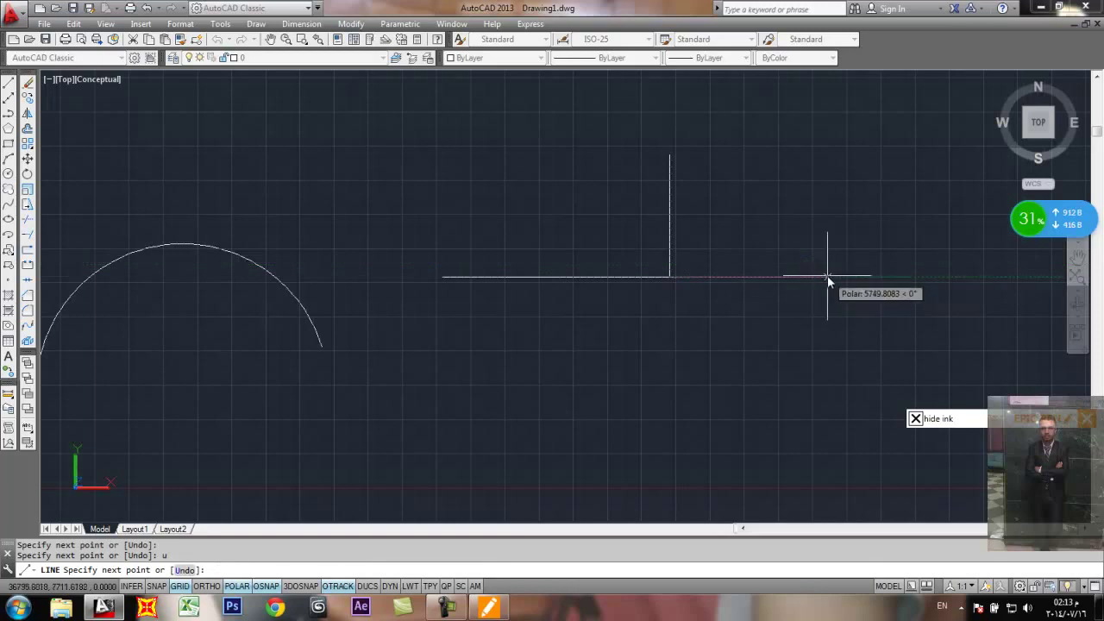
{"action": "left_click", "coordinate": [839, 250]}
{"action": "key", "text": "Return"}
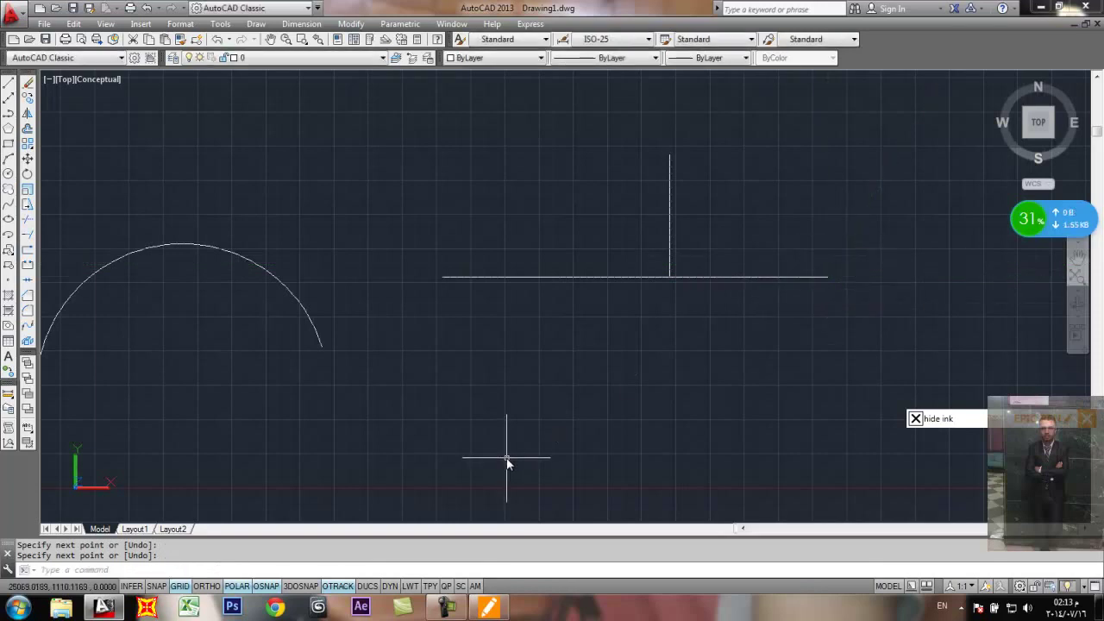
Step: Draw a three-point arc from the baseline's left end through the top of the vertical line to the baseline's right end
{"action": "type", "text": "a"}
{"action": "key", "text": "Return"}
{"action": "left_click", "coordinate": [445, 278]}
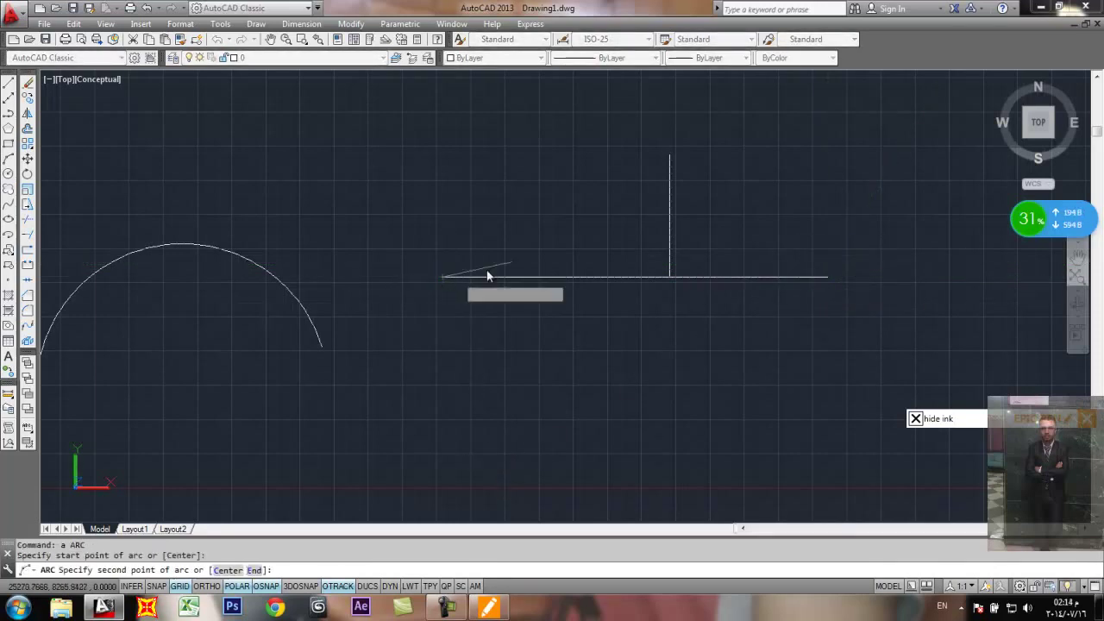
{"action": "left_click", "coordinate": [669, 157]}
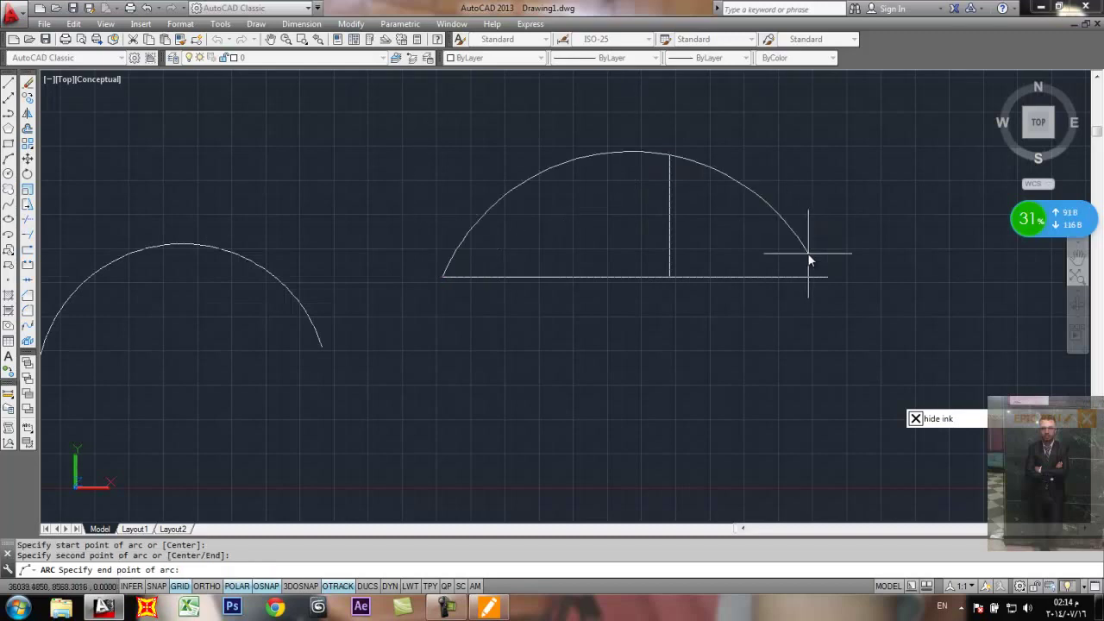
{"action": "left_click", "coordinate": [825, 276]}
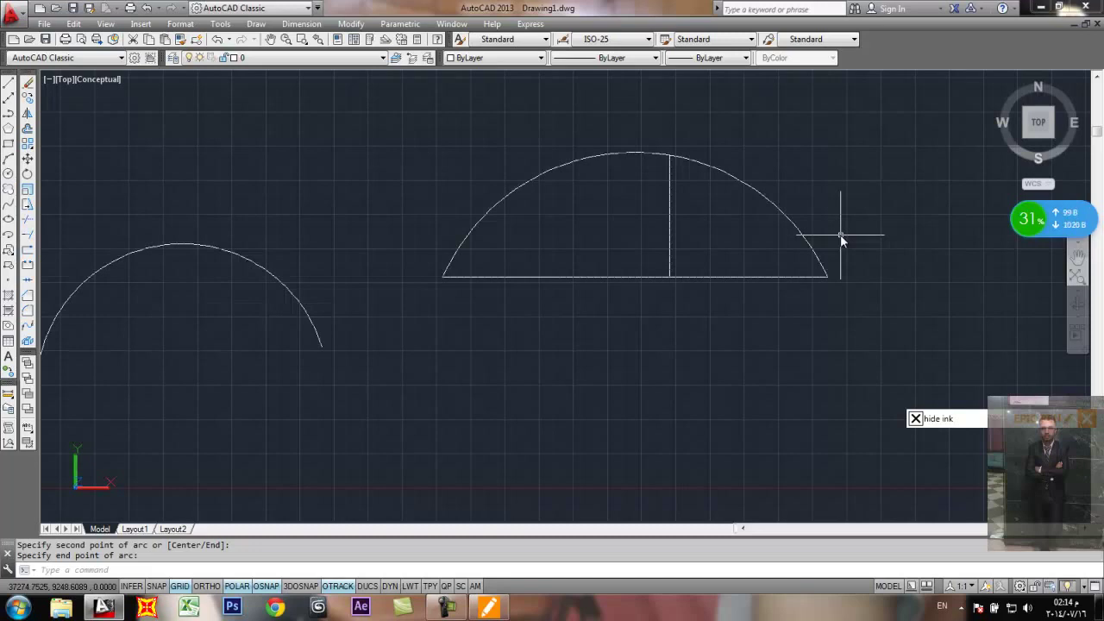
Step: Sketch in ink the rest of the second arc's circle with its centre mark, retrace the arc, and clear the ink
{"action": "scroll", "coordinate": [841, 234], "scroll_direction": "down", "scroll_amount": 4}
{"action": "scroll", "coordinate": [850, 239], "scroll_direction": "up", "scroll_amount": 6}
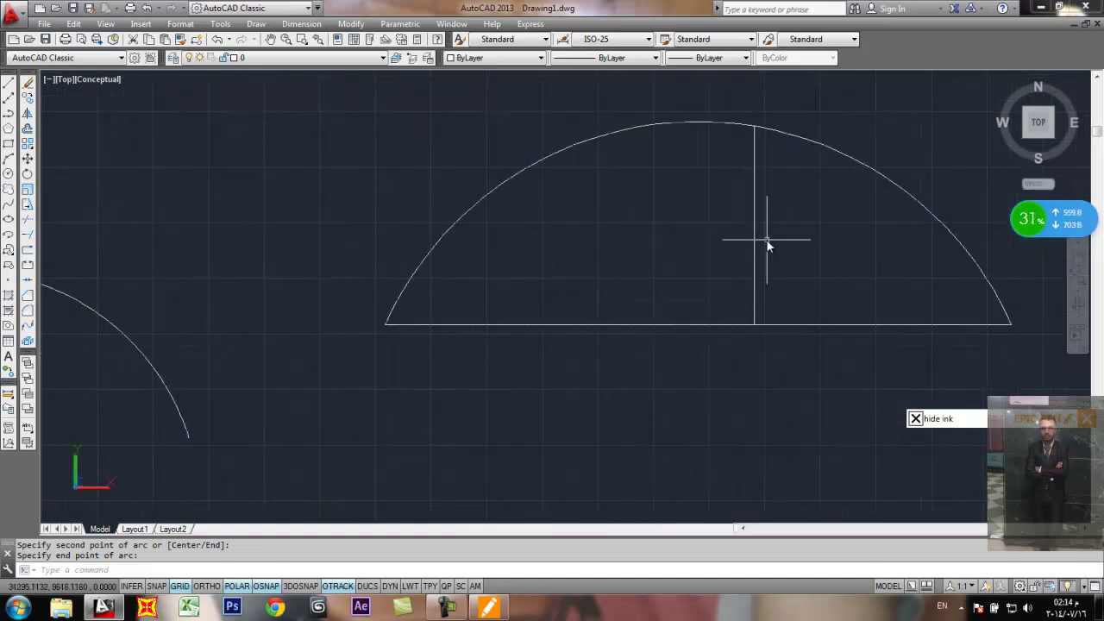
{"action": "scroll", "coordinate": [768, 246], "scroll_direction": "down", "scroll_amount": 4}
{"action": "middle_click_drag", "start_coordinate": [710, 205], "coordinate": [541, 178]}
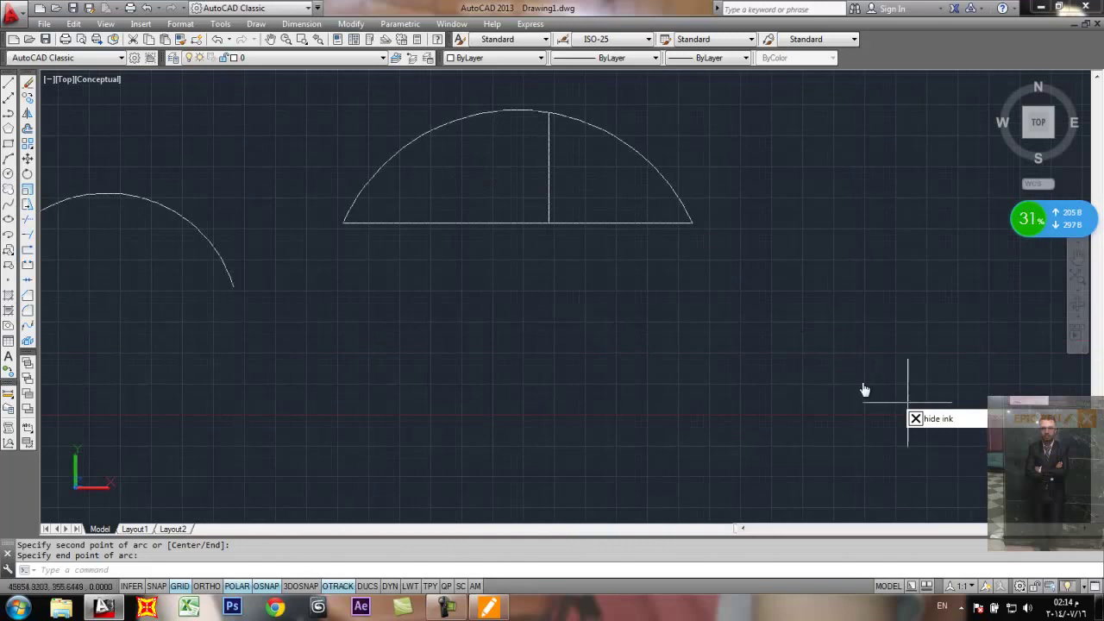
{"action": "left_click", "coordinate": [915, 418]}
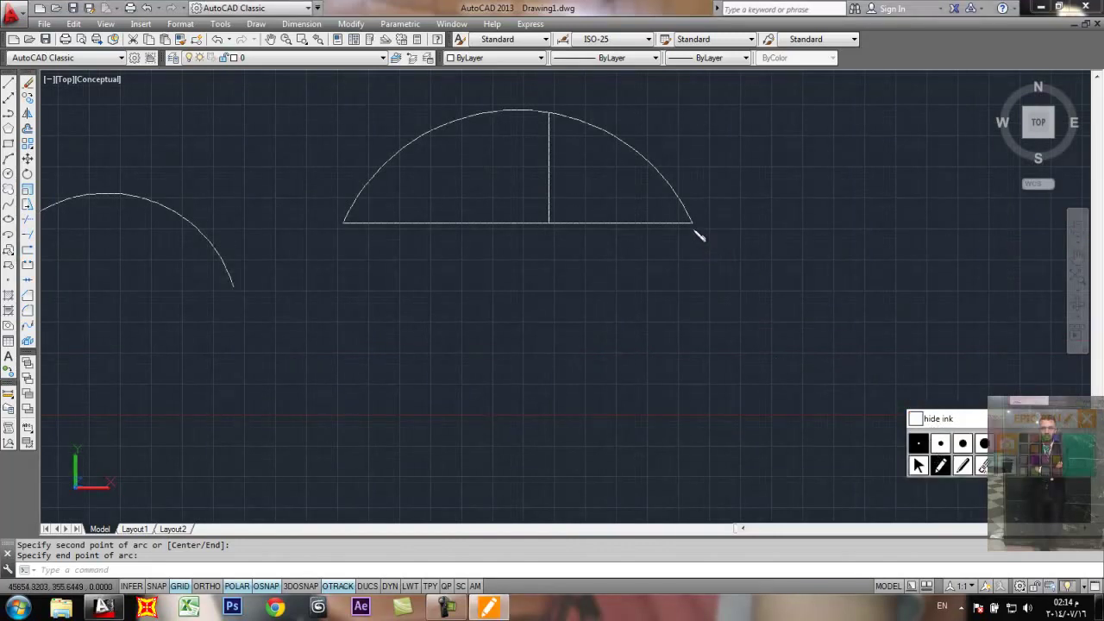
{"action": "mouse_move", "coordinate": [692, 224]}
{"action": "left_mouse_down"}
{"action": "mouse_move", "coordinate": [687, 303]}
{"action": "mouse_move", "coordinate": [634, 347]}
{"action": "mouse_move", "coordinate": [568, 349]}
{"action": "mouse_move", "coordinate": [470, 334]}
{"action": "mouse_move", "coordinate": [403, 305]}
{"action": "mouse_move", "coordinate": [343, 226]}
{"action": "left_mouse_up"}
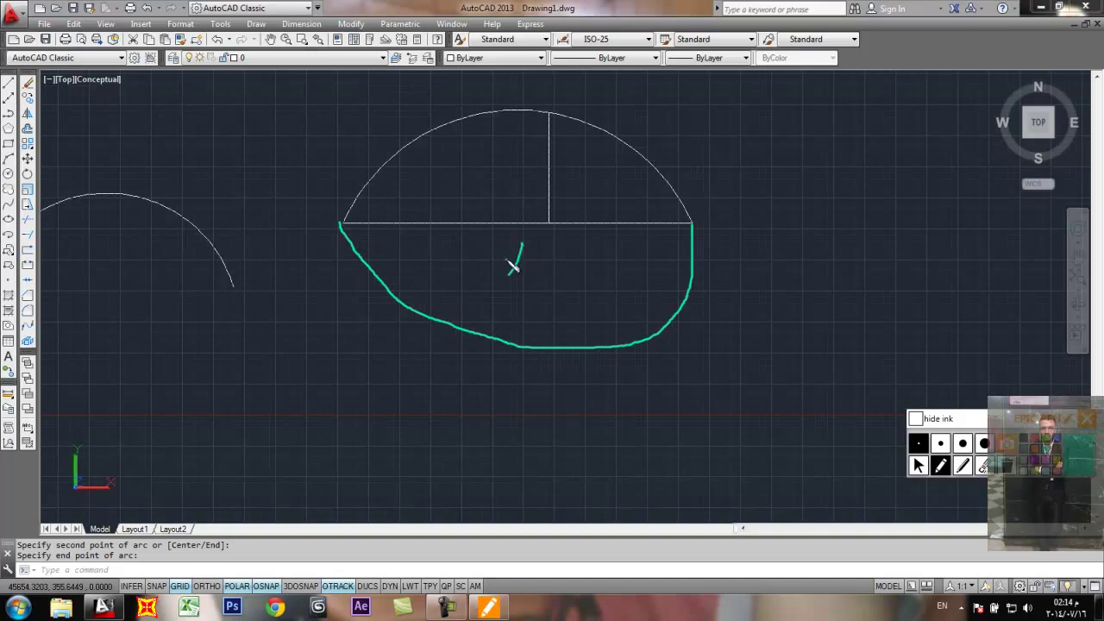
{"action": "mouse_move", "coordinate": [346, 222]}
{"action": "left_mouse_down"}
{"action": "mouse_move", "coordinate": [425, 168]}
{"action": "mouse_move", "coordinate": [539, 129]}
{"action": "mouse_move", "coordinate": [625, 131]}
{"action": "mouse_move", "coordinate": [669, 216]}
{"action": "left_mouse_up"}
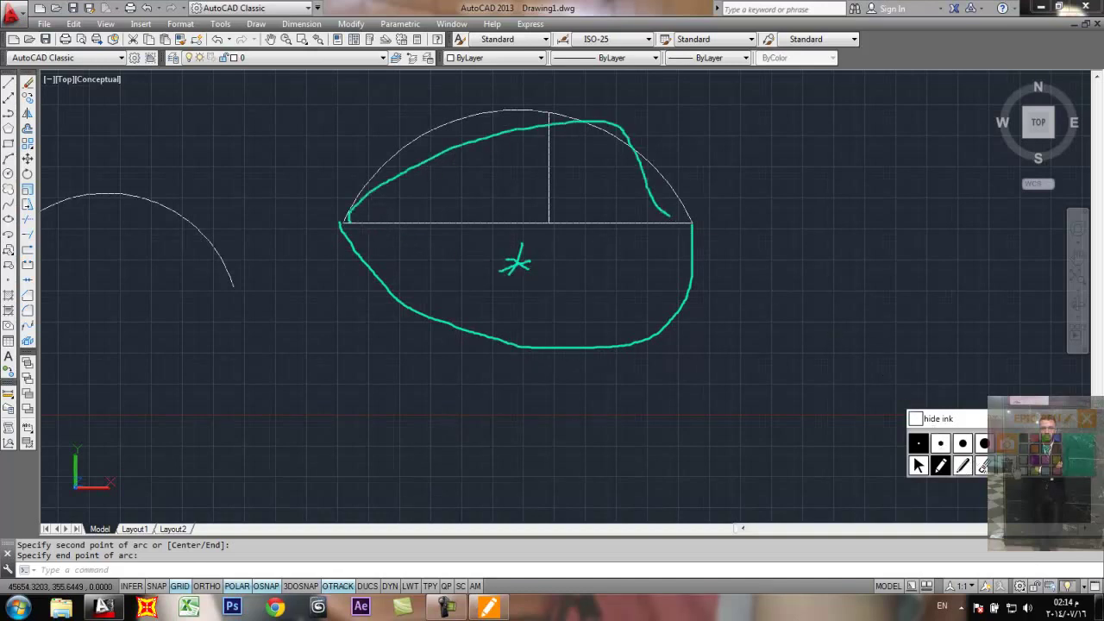
{"action": "left_click", "coordinate": [1007, 466]}
{"action": "left_click", "coordinate": [915, 419]}
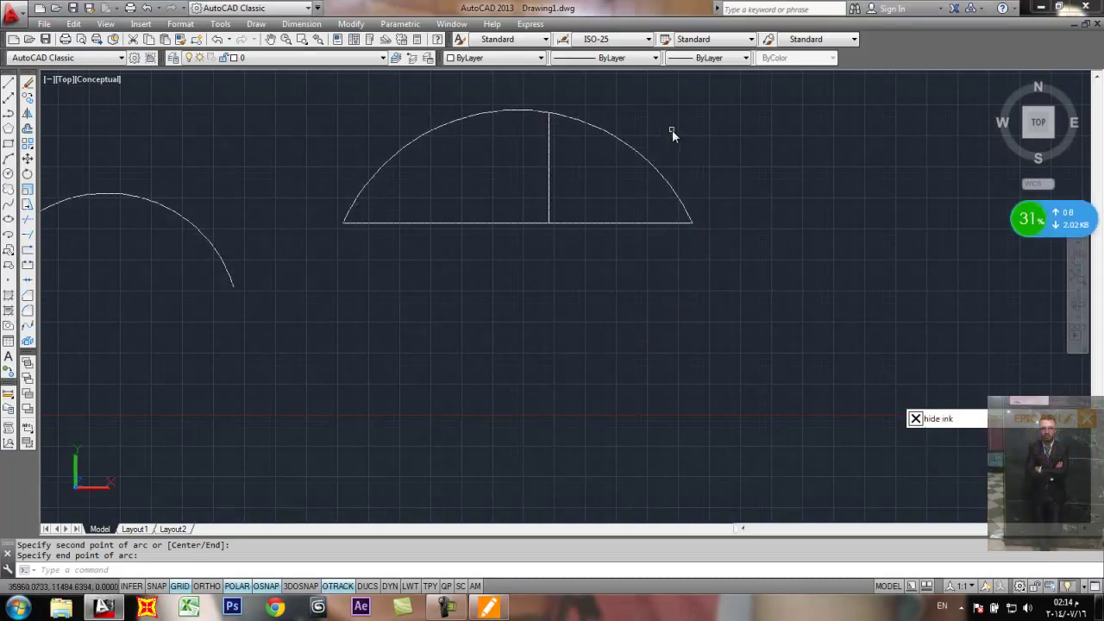
Step: Sketch crossed axes with a counterclockwise arrow in ink in the empty area beside the arcs, and clear the ink
{"action": "scroll", "coordinate": [708, 164], "scroll_direction": "down", "scroll_amount": 3}
{"action": "middle_click_drag", "start_coordinate": [705, 170], "coordinate": [507, 202]}
{"action": "scroll", "coordinate": [507, 202], "scroll_direction": "up", "scroll_amount": 1}
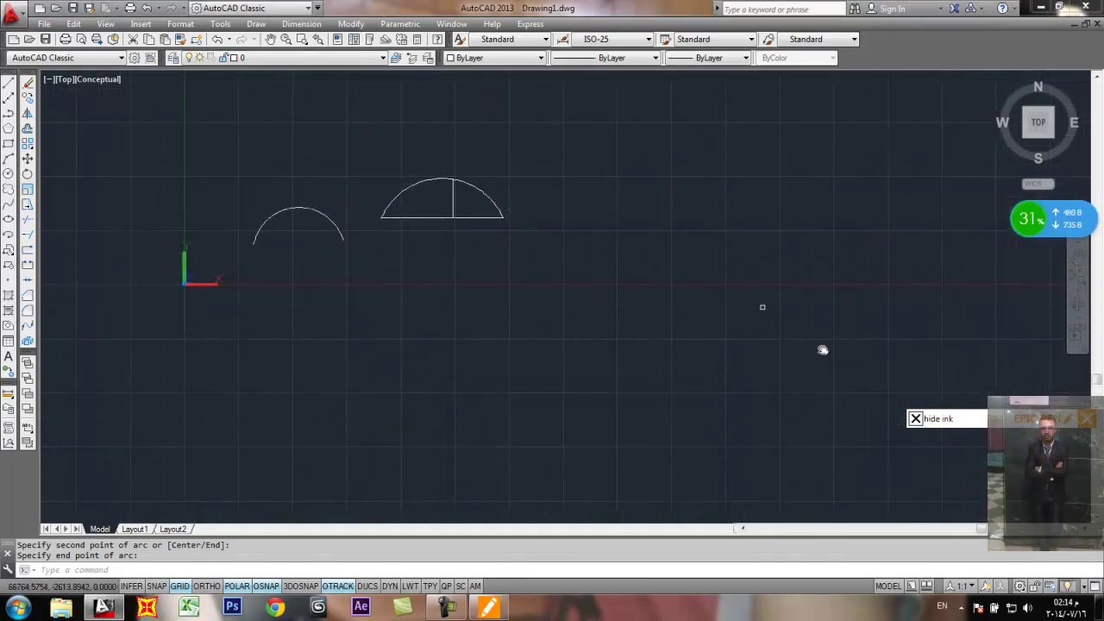
{"action": "left_click", "coordinate": [917, 420]}
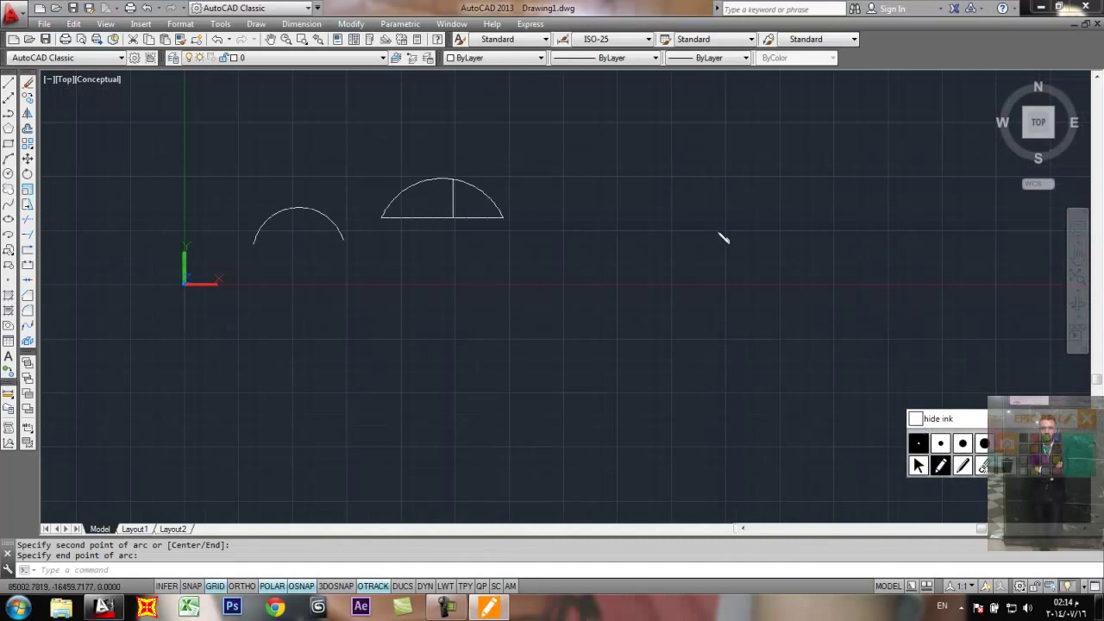
{"action": "left_click_drag", "start_coordinate": [709, 188], "coordinate": [732, 313]}
{"action": "left_click_drag", "start_coordinate": [773, 236], "coordinate": [620, 256]}
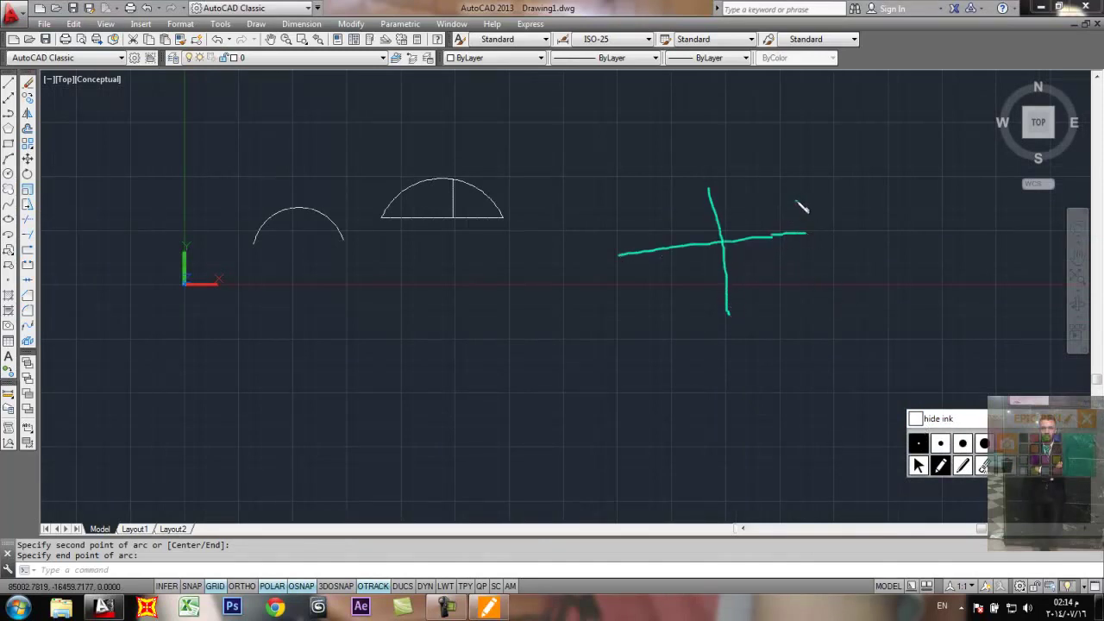
{"action": "mouse_move", "coordinate": [802, 207]}
{"action": "left_mouse_down"}
{"action": "mouse_move", "coordinate": [732, 160]}
{"action": "mouse_move", "coordinate": [660, 160]}
{"action": "left_mouse_up"}
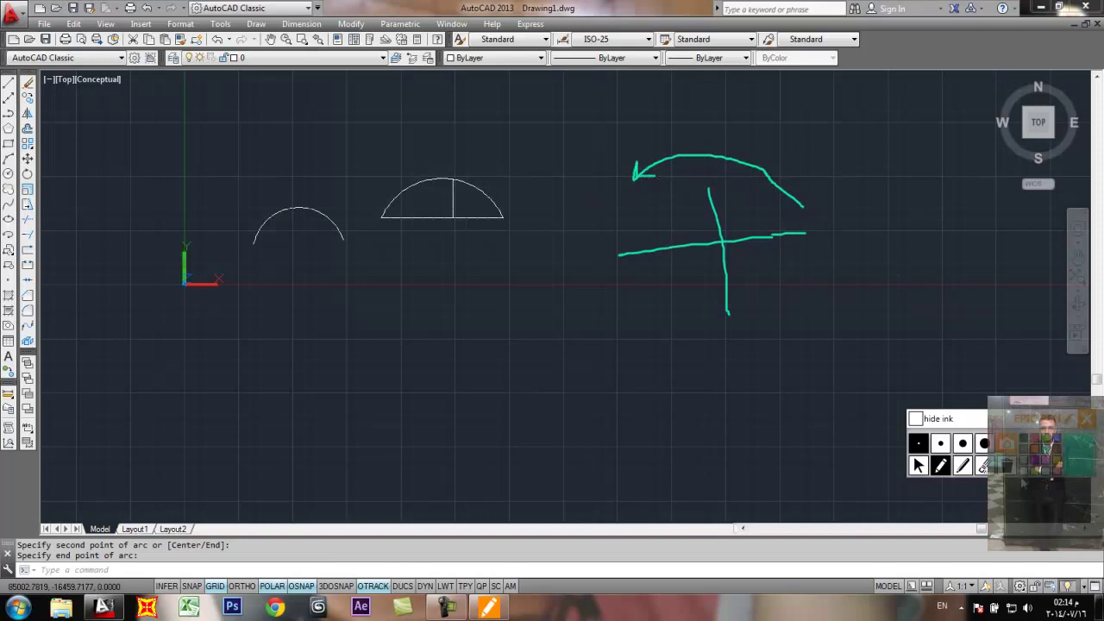
{"action": "left_click", "coordinate": [1005, 465]}
{"action": "left_click", "coordinate": [915, 418]}
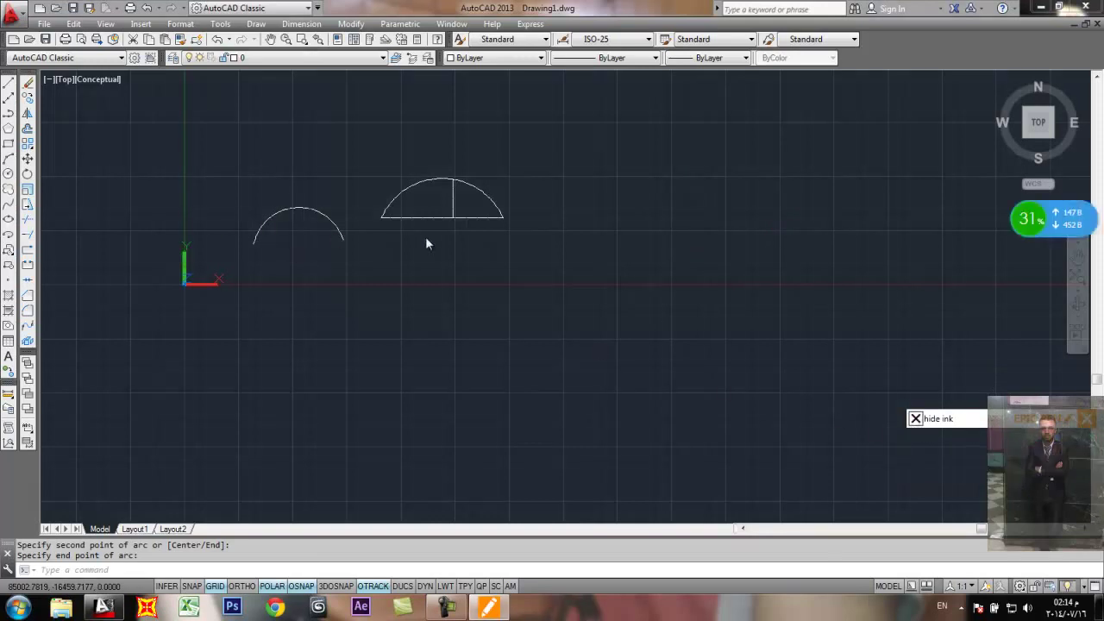
Step: Copy the second arc's baseline and vertical line to a spot below and to the right, using the vertical line's foot as base point
{"action": "scroll", "coordinate": [453, 207], "scroll_direction": "up", "scroll_amount": 5}
{"action": "scroll", "coordinate": [483, 235], "scroll_direction": "down", "scroll_amount": 2}
{"action": "scroll", "coordinate": [485, 236], "scroll_direction": "up", "scroll_amount": 2}
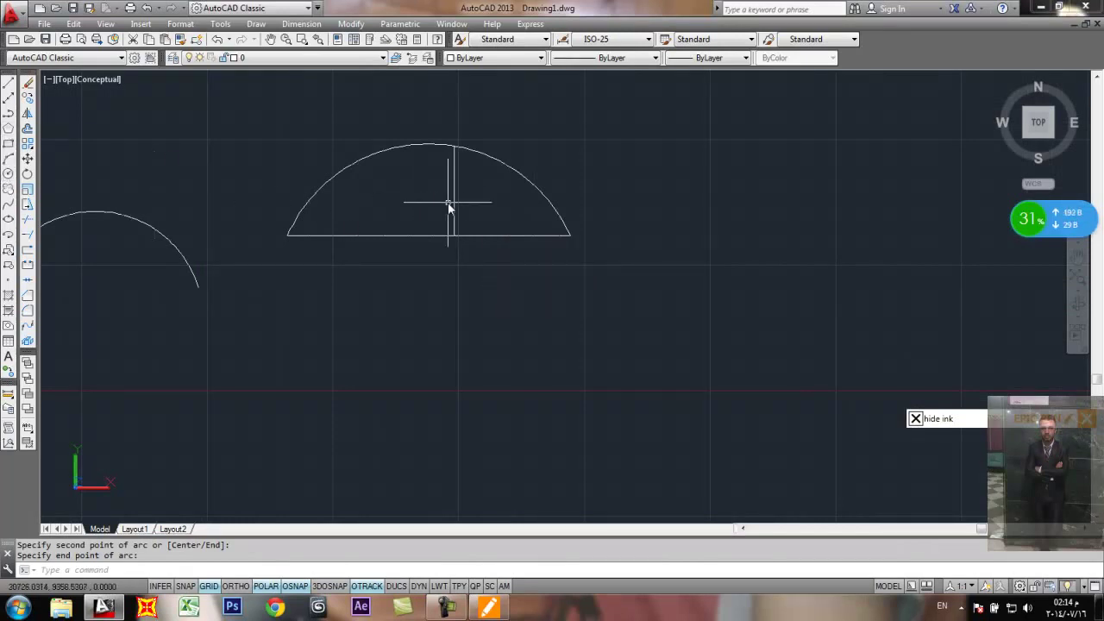
{"action": "left_click_drag", "start_coordinate": [481, 224], "coordinate": [434, 264]}
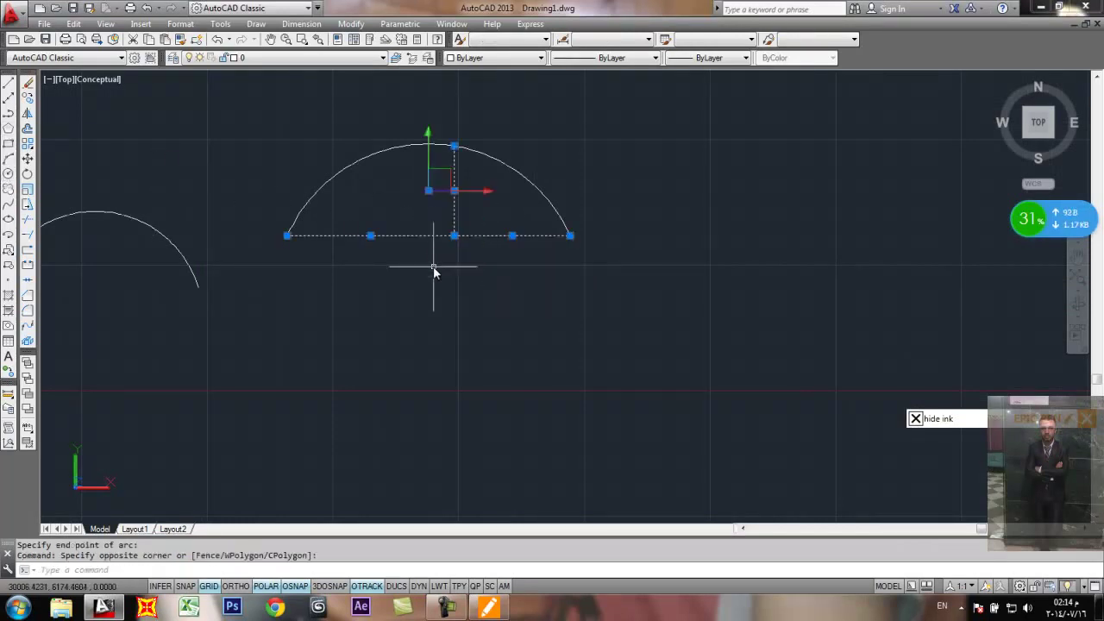
{"action": "type", "text": "o"}
{"action": "key", "text": "Return"}
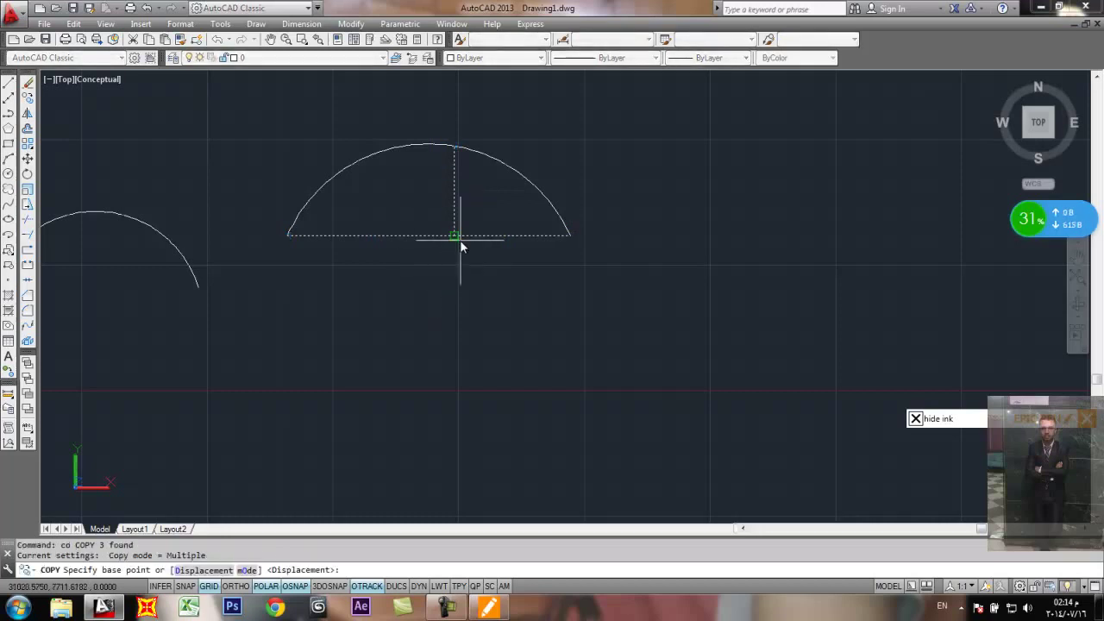
{"action": "left_click", "coordinate": [460, 240]}
{"action": "left_click", "coordinate": [665, 390]}
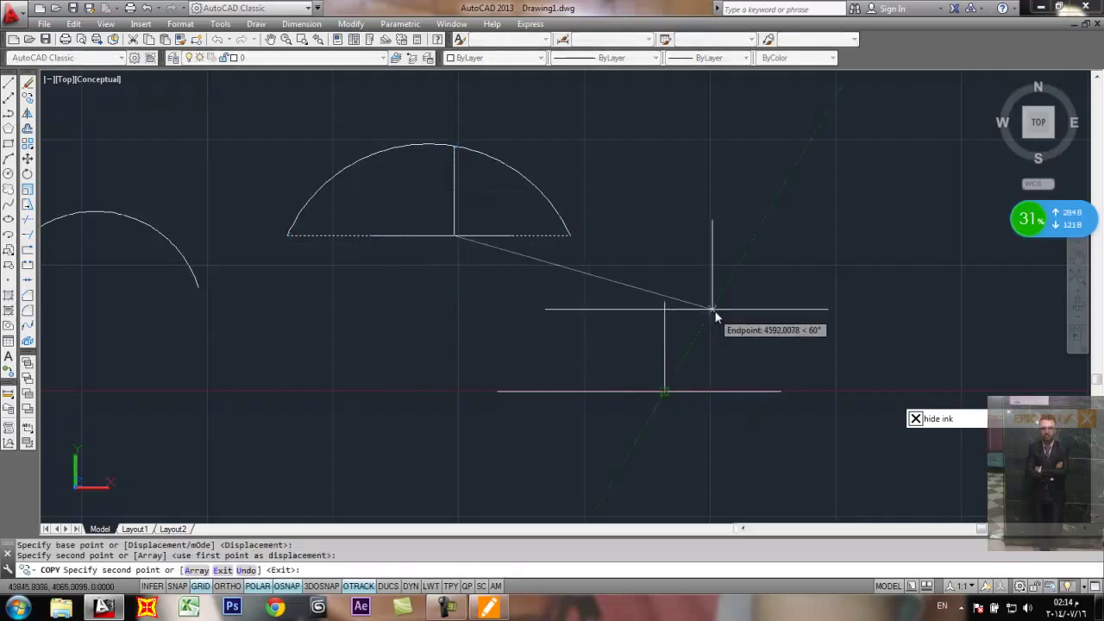
{"action": "key", "text": "Return"}
{"action": "middle_click_drag", "start_coordinate": [746, 322], "coordinate": [611, 301]}
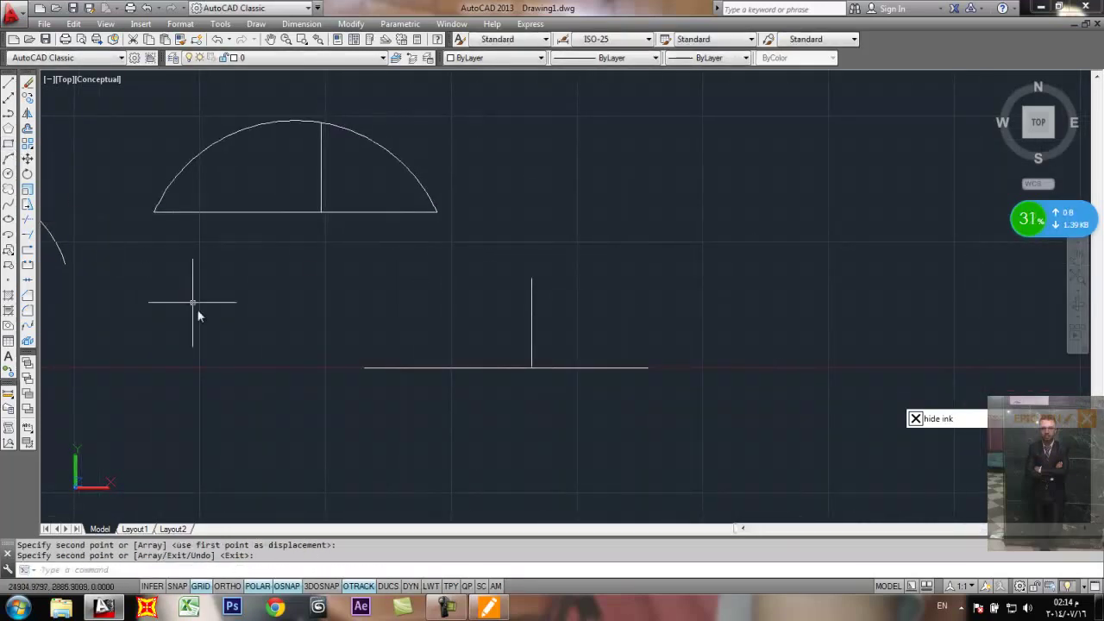
Step: Draw a three-point arc on the copied lines from the baseline's right end through the vertical line's top to the baseline's left end
{"action": "type", "text": "a"}
{"action": "key", "text": "Return"}
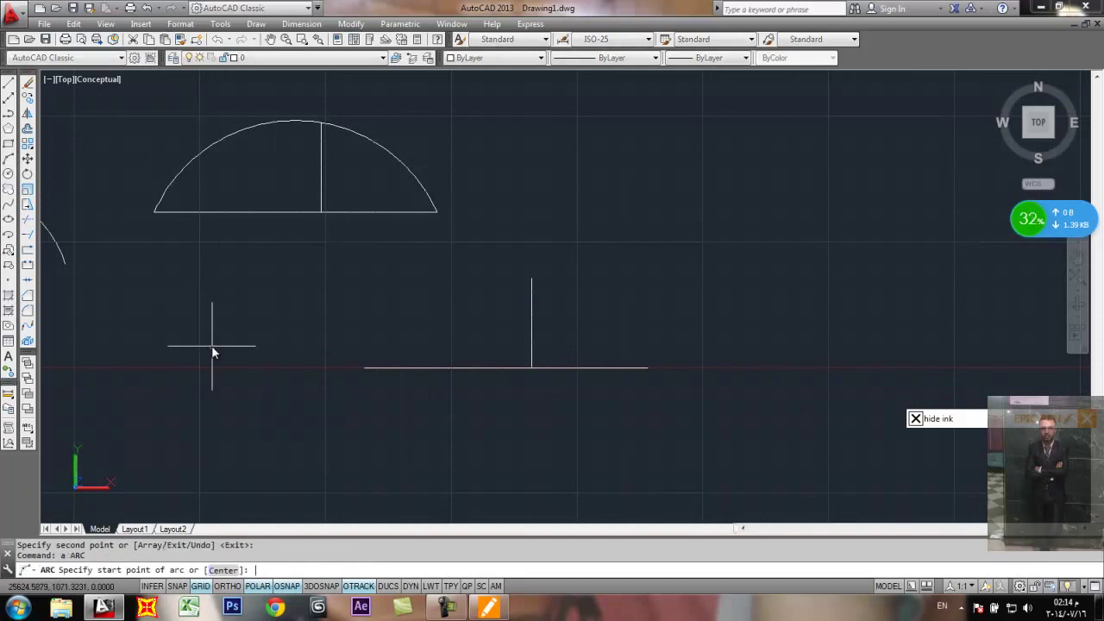
{"action": "left_click", "coordinate": [646, 367]}
{"action": "left_click", "coordinate": [531, 279]}
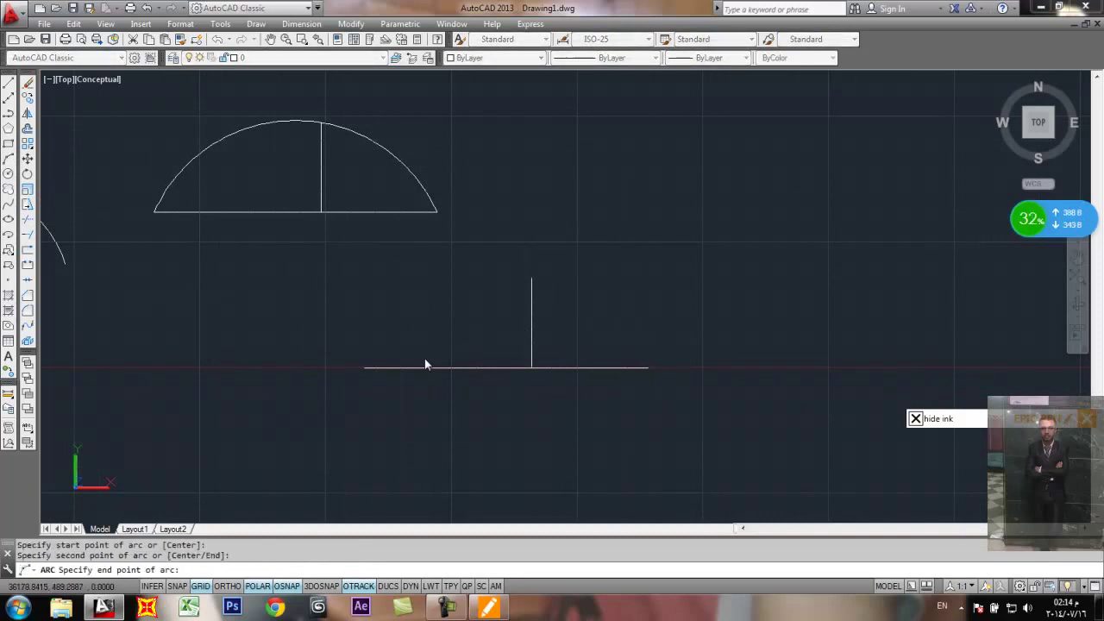
{"action": "left_click", "coordinate": [365, 368]}
{"action": "key", "text": "Return"}
{"action": "left_click", "coordinate": [556, 341]}
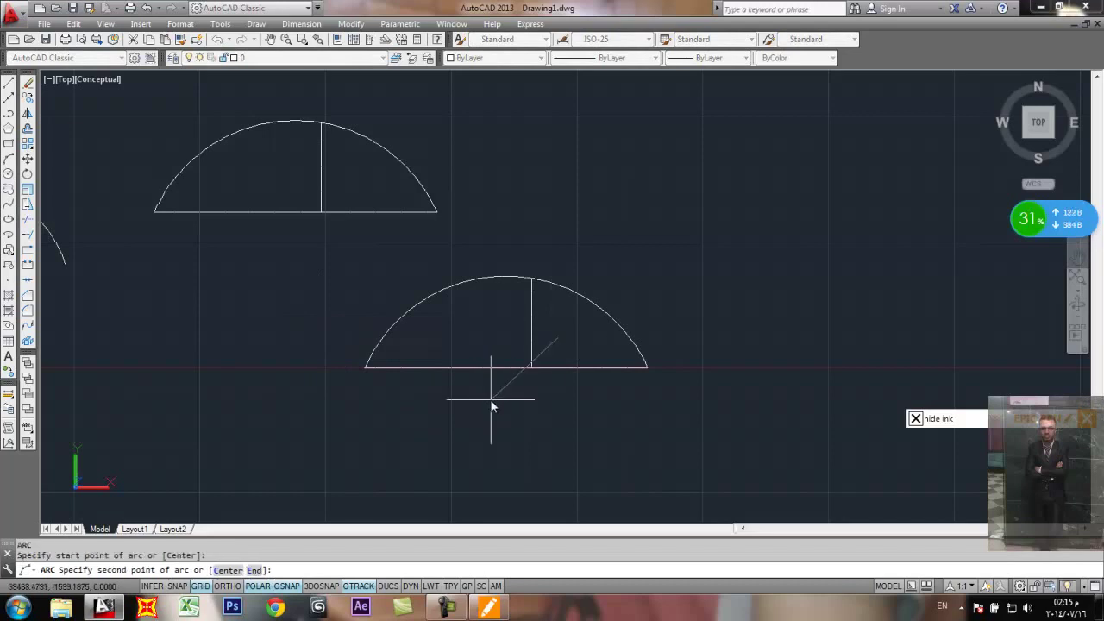
{"action": "key", "text": "Escape"}
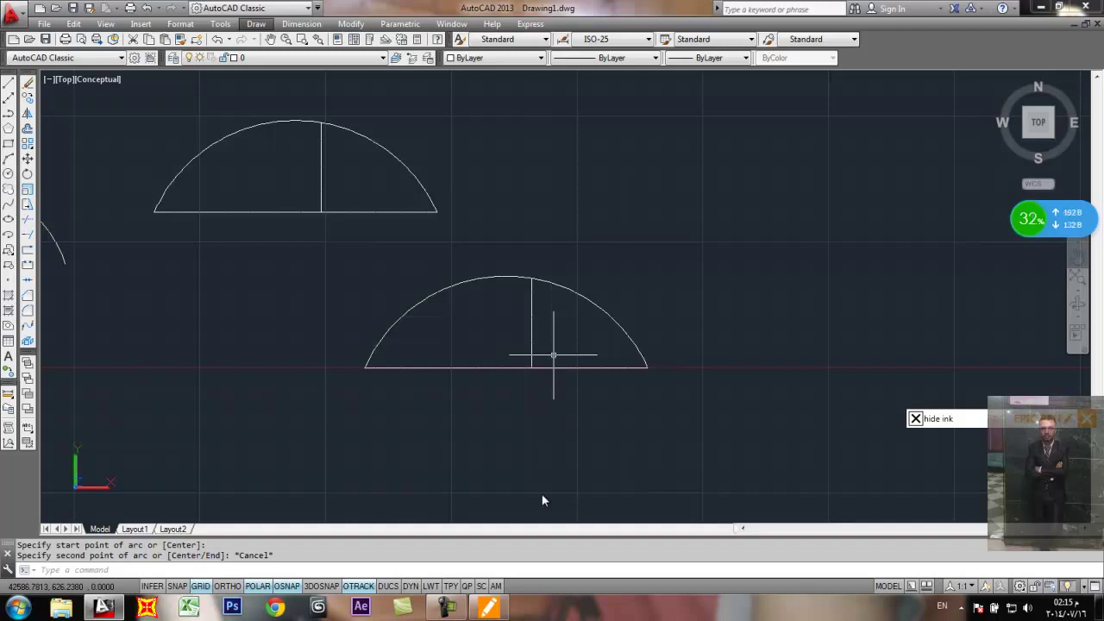
Step: Copy the lower arc's baseline and vertical line up and to the right, using the vertical line's foot as base point
{"action": "left_click", "coordinate": [549, 562]}
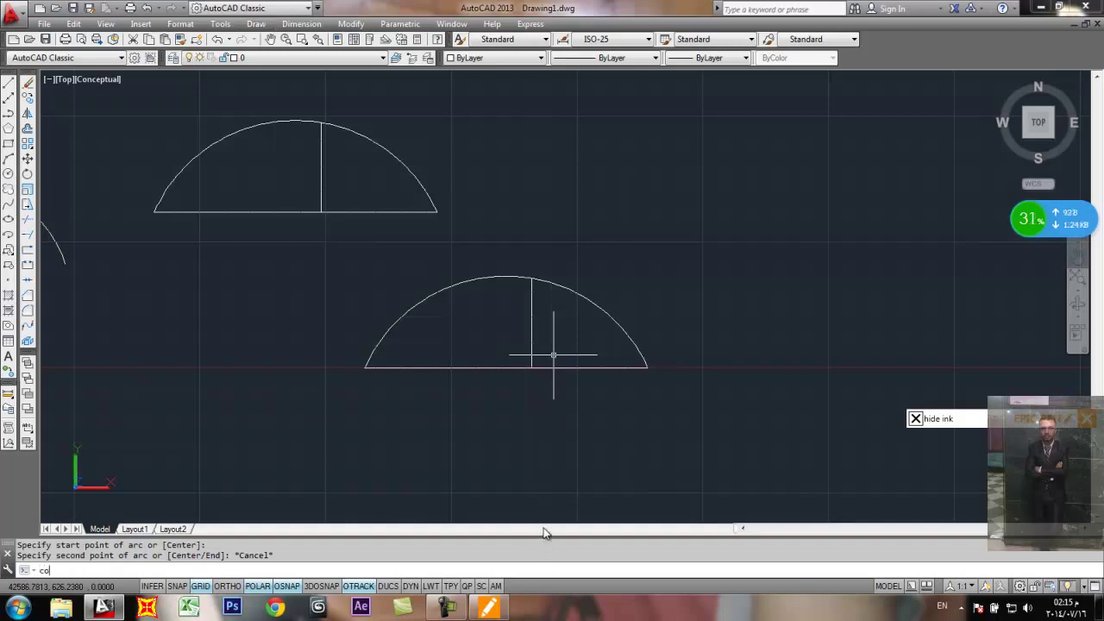
{"action": "type", "text": "co"}
{"action": "key", "text": "Return"}
{"action": "left_click", "coordinate": [546, 339]}
{"action": "left_click", "coordinate": [472, 399]}
{"action": "key", "text": "Return"}
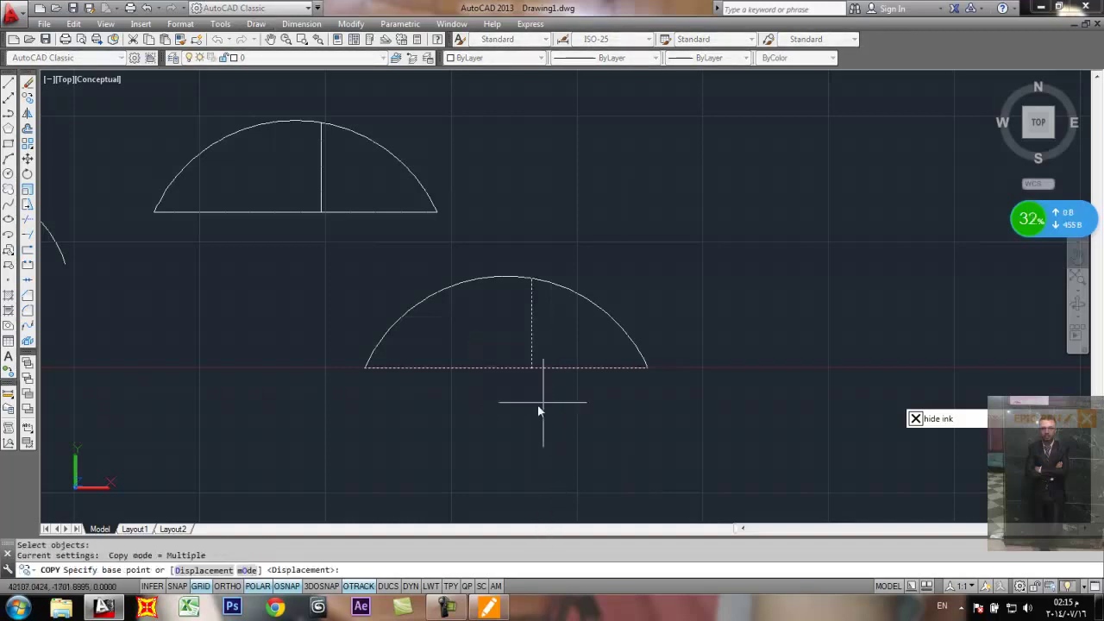
{"action": "left_click", "coordinate": [531, 368]}
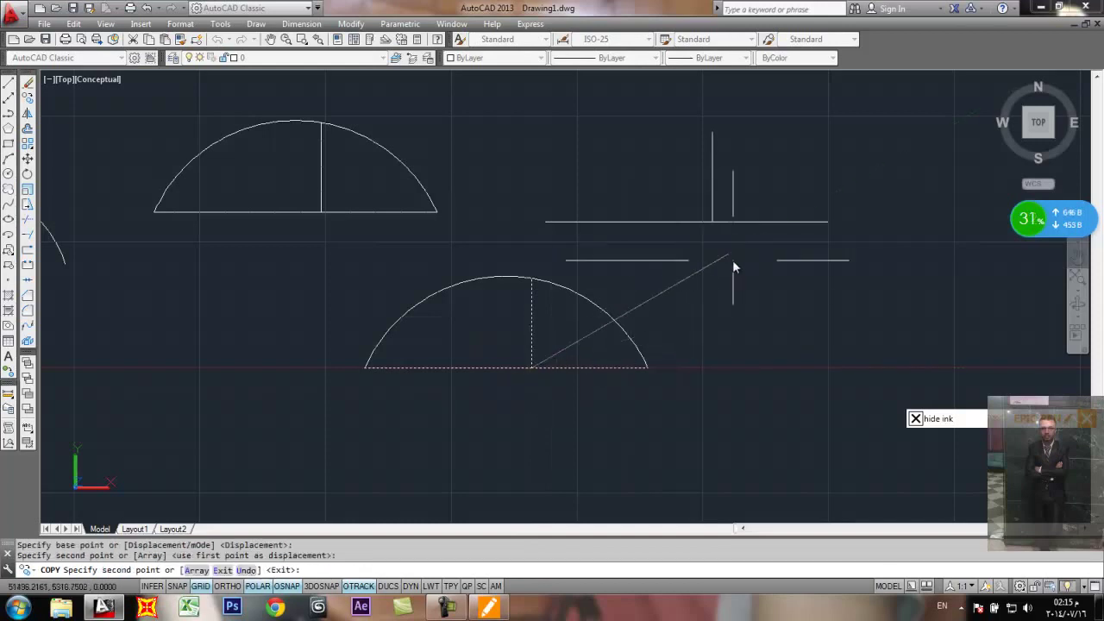
{"action": "key", "text": "Return"}
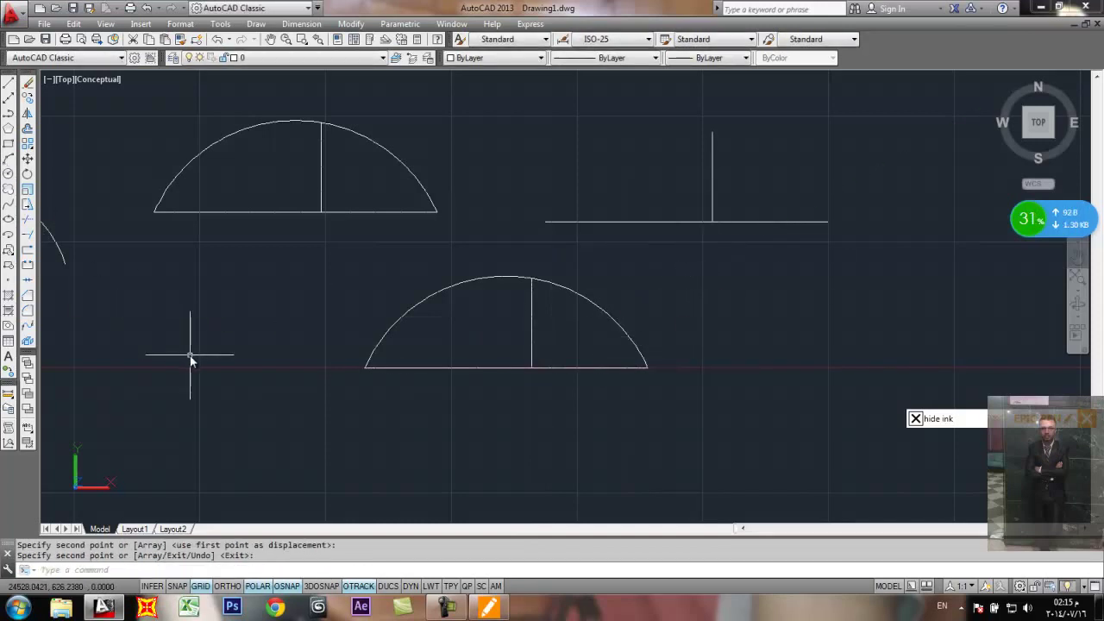
Step: Draw a three-point arc on the new copy from the baseline's left end through the vertical line's top to the baseline's right end
{"action": "type", "text": "a"}
{"action": "key", "text": "Return"}
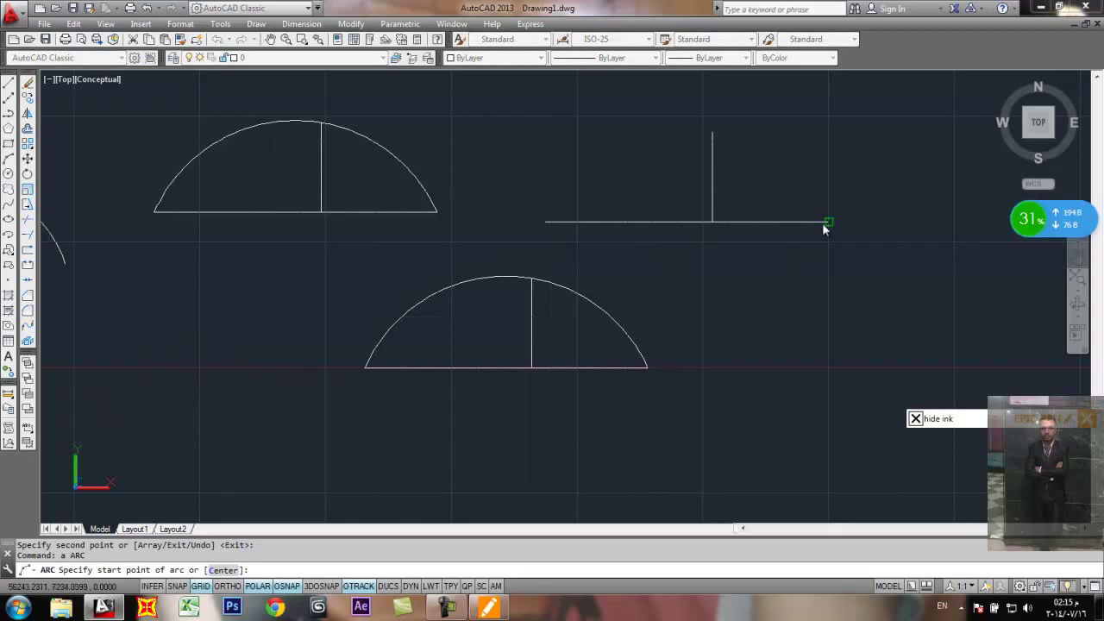
{"action": "left_click", "coordinate": [546, 222]}
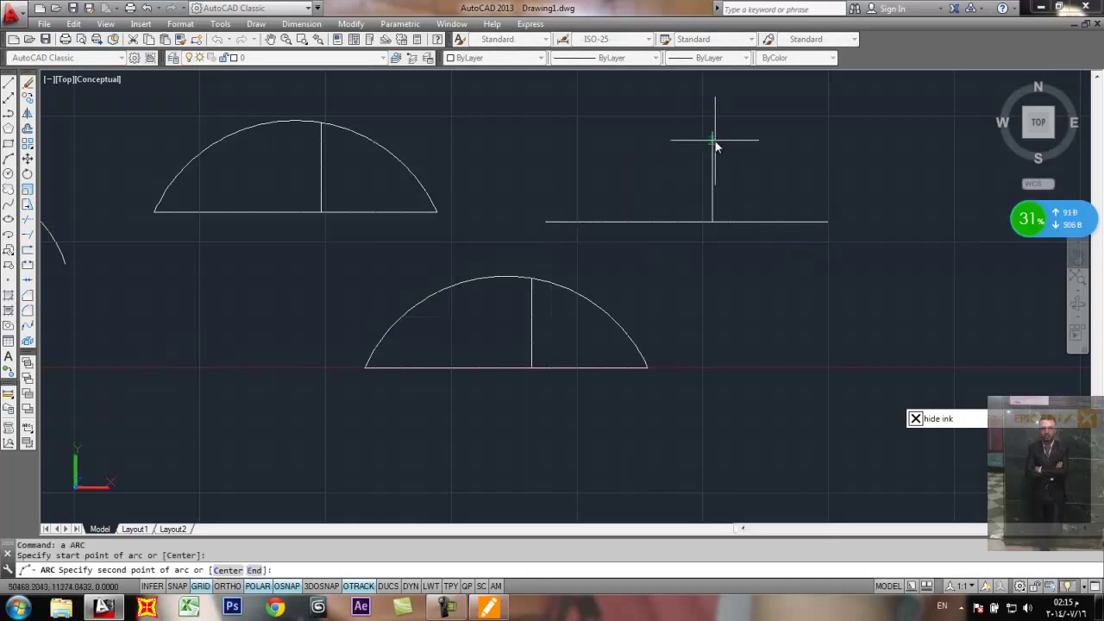
{"action": "left_click", "coordinate": [712, 131]}
{"action": "left_click", "coordinate": [821, 223]}
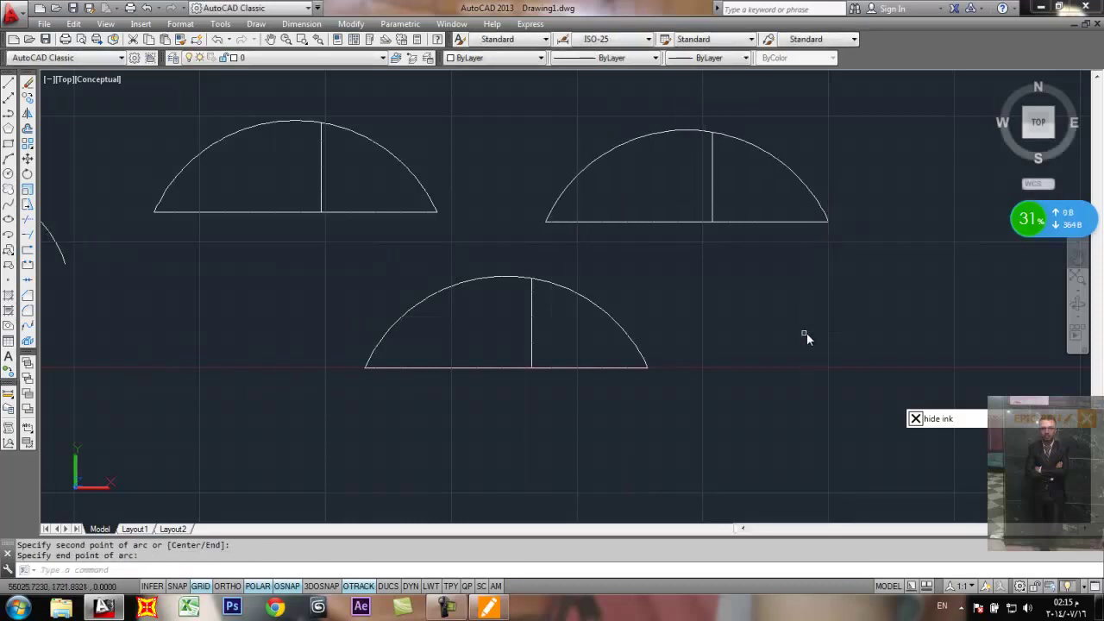
Step: Copy the rightmost arc's baseline and vertical line to three places: directly right, below that copy, and farther right
{"action": "scroll", "coordinate": [807, 332], "scroll_direction": "down", "scroll_amount": 3}
{"action": "middle_click_drag", "start_coordinate": [658, 281], "coordinate": [478, 250]}
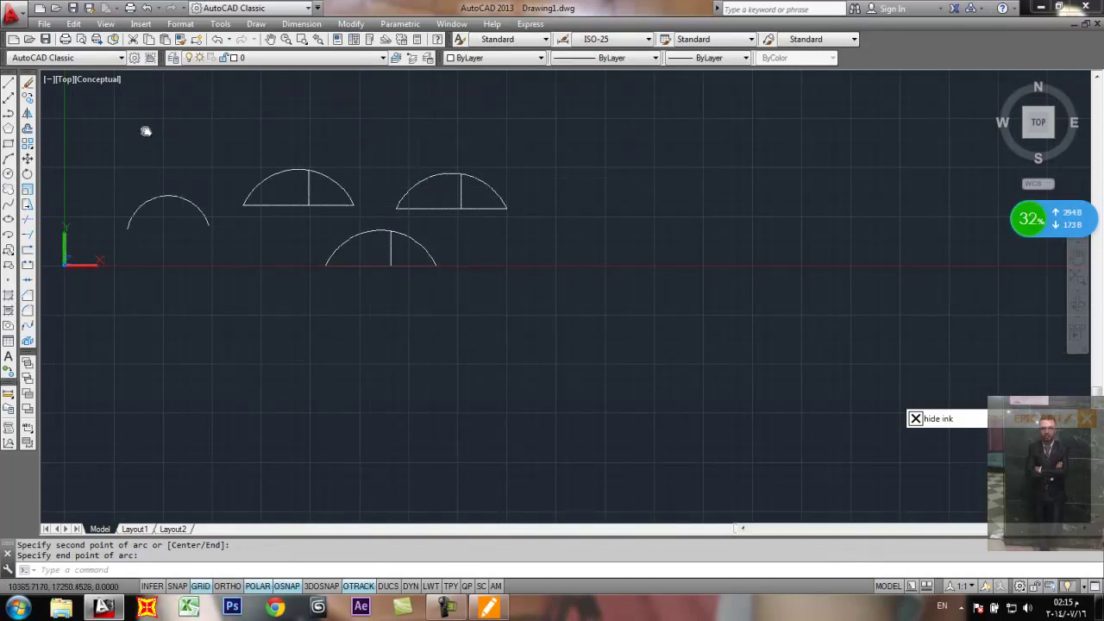
{"action": "scroll", "coordinate": [466, 211], "scroll_direction": "up", "scroll_amount": 2}
{"action": "left_click", "coordinate": [479, 197]}
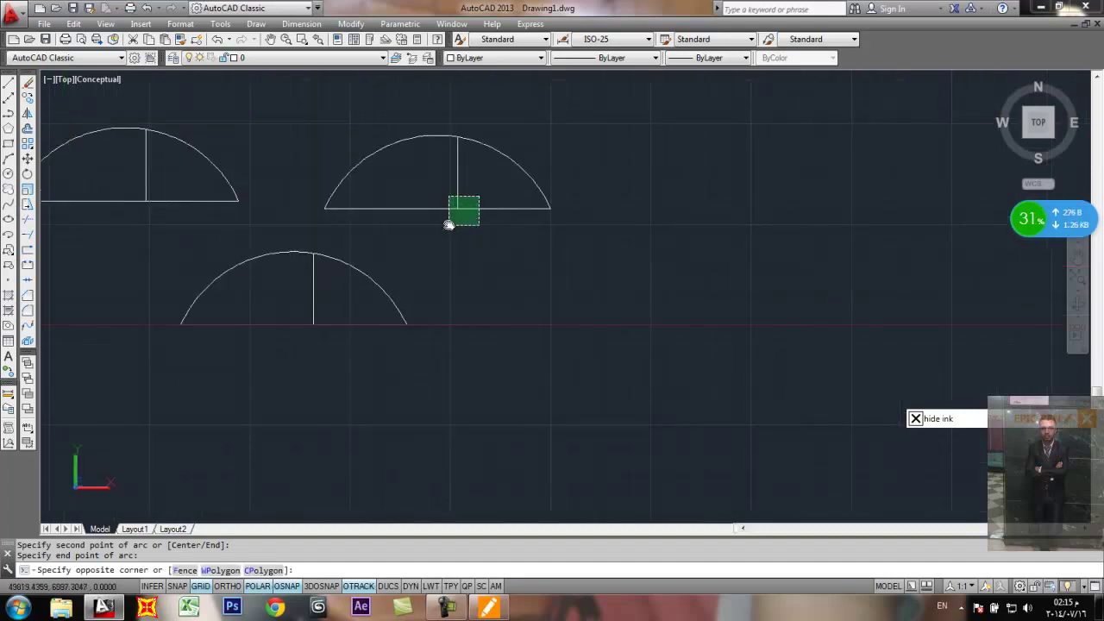
{"action": "left_click", "coordinate": [433, 245]}
{"action": "type", "text": "co"}
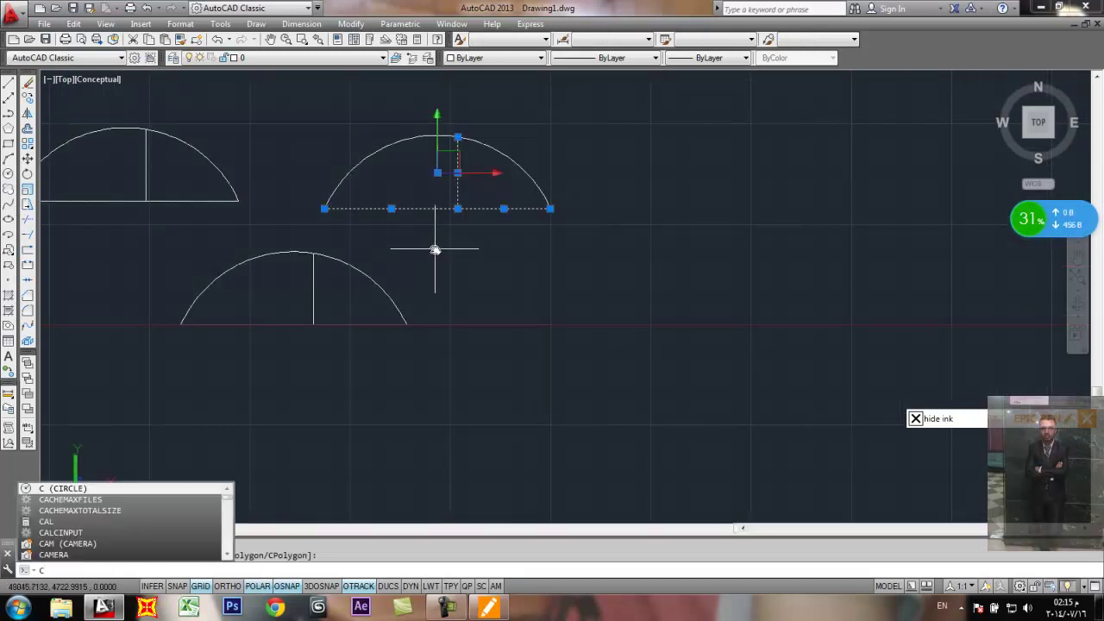
{"action": "key", "text": "Return"}
{"action": "left_click", "coordinate": [457, 208]}
{"action": "left_click", "coordinate": [710, 210]}
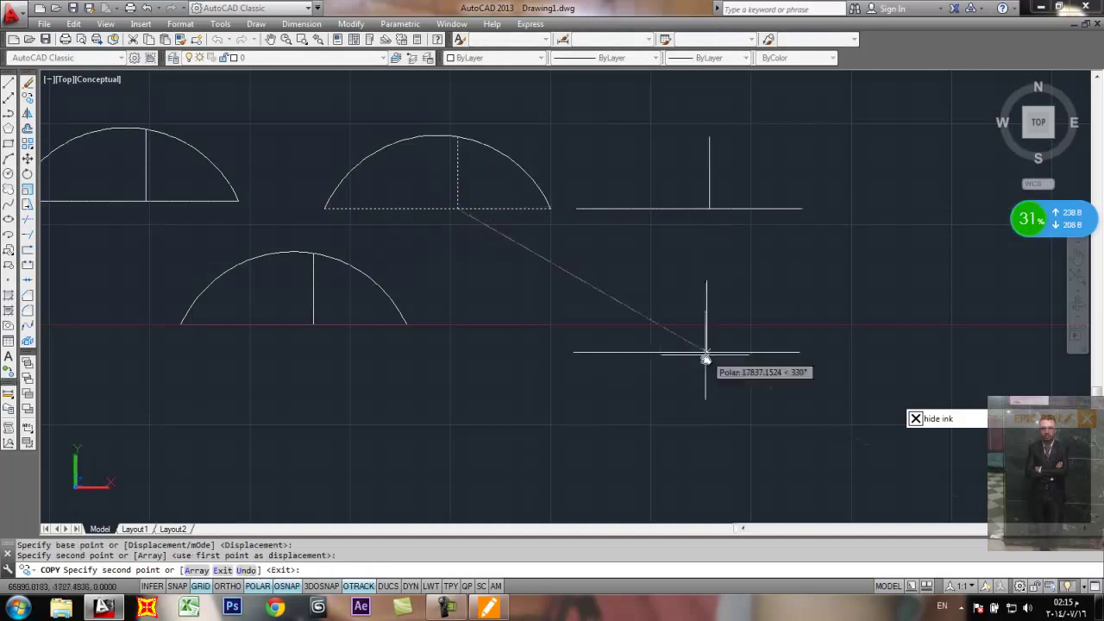
{"action": "left_click", "coordinate": [704, 377]}
{"action": "middle_click_drag", "start_coordinate": [803, 311], "coordinate": [449, 324]}
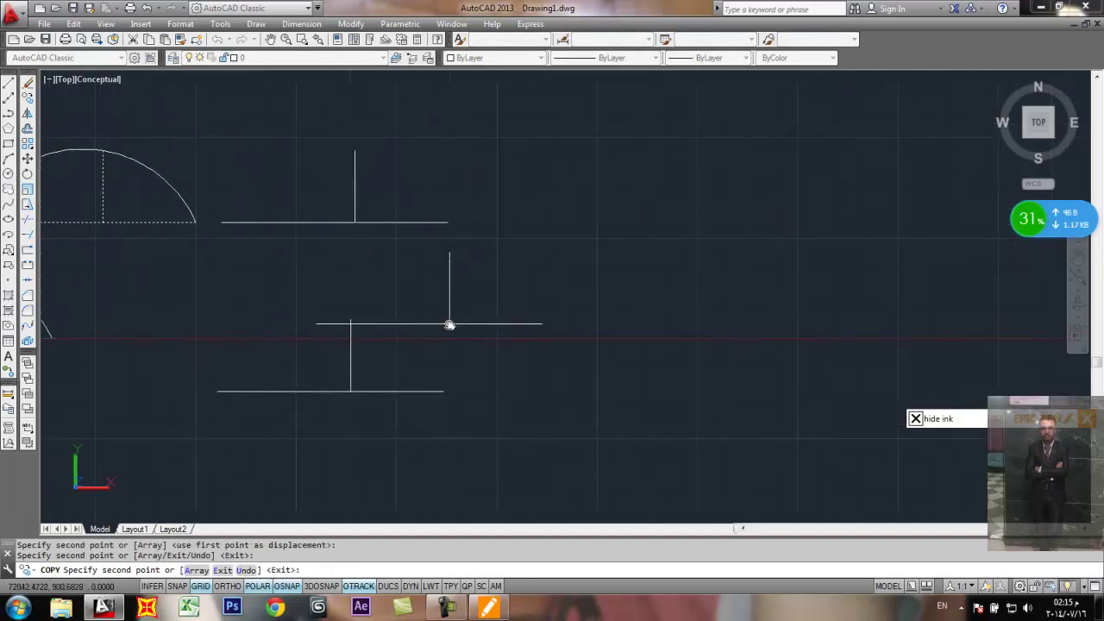
{"action": "left_click", "coordinate": [675, 296]}
{"action": "key", "text": "Return"}
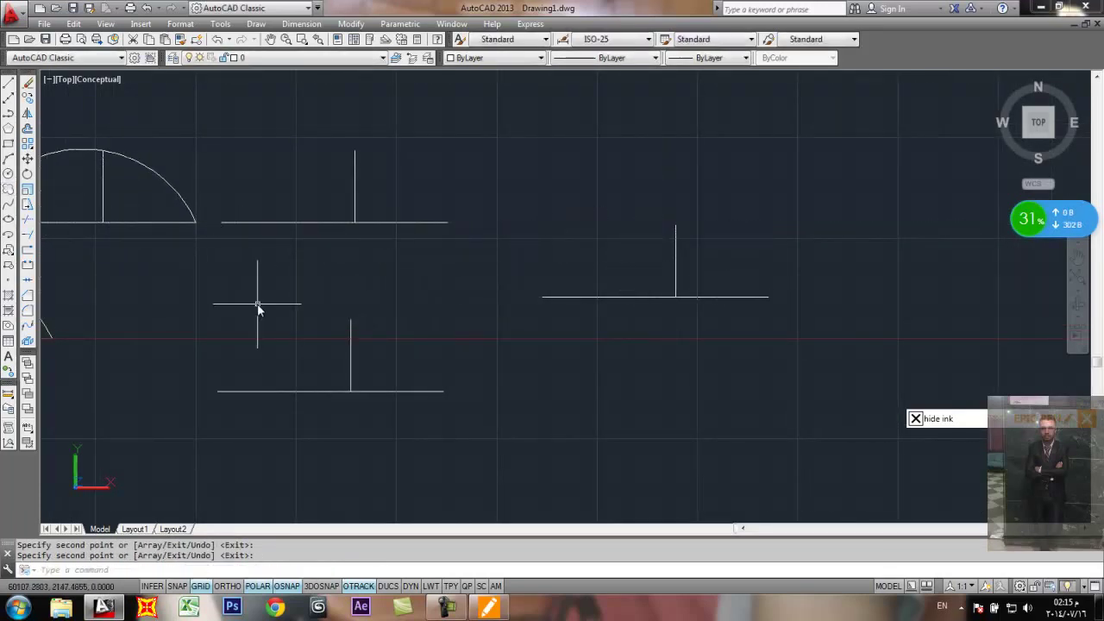
Step: Draw a Center-option arc centred at the upper copy's vertical line foot, from the baseline's right end counterclockwise to the baseline's left part
{"action": "type", "text": "a"}
{"action": "key", "text": "Return"}
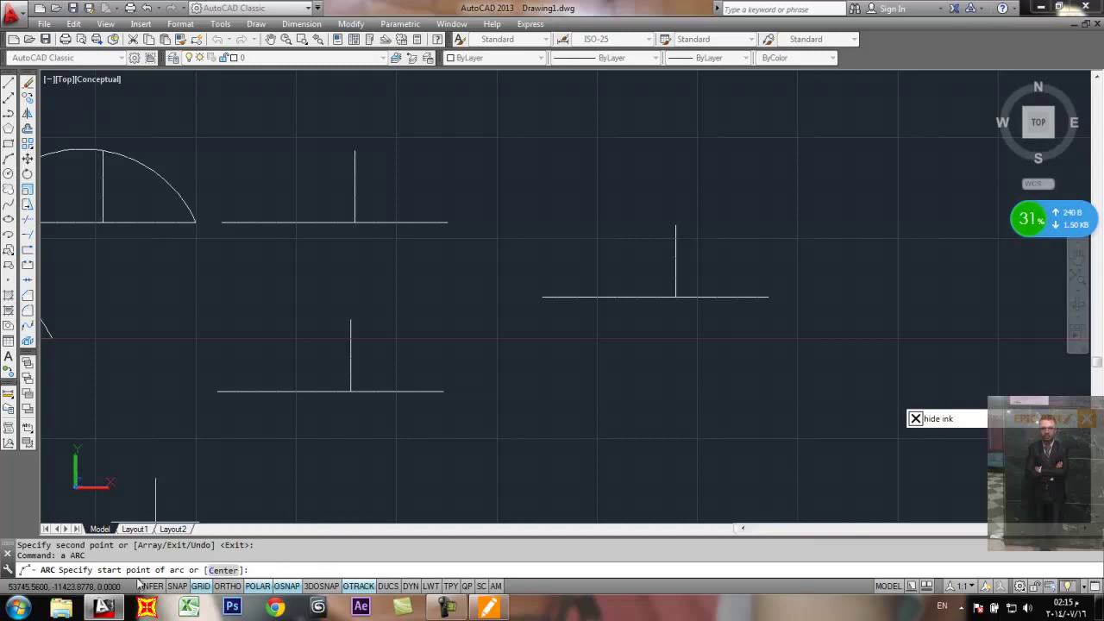
{"action": "left_click", "coordinate": [222, 570]}
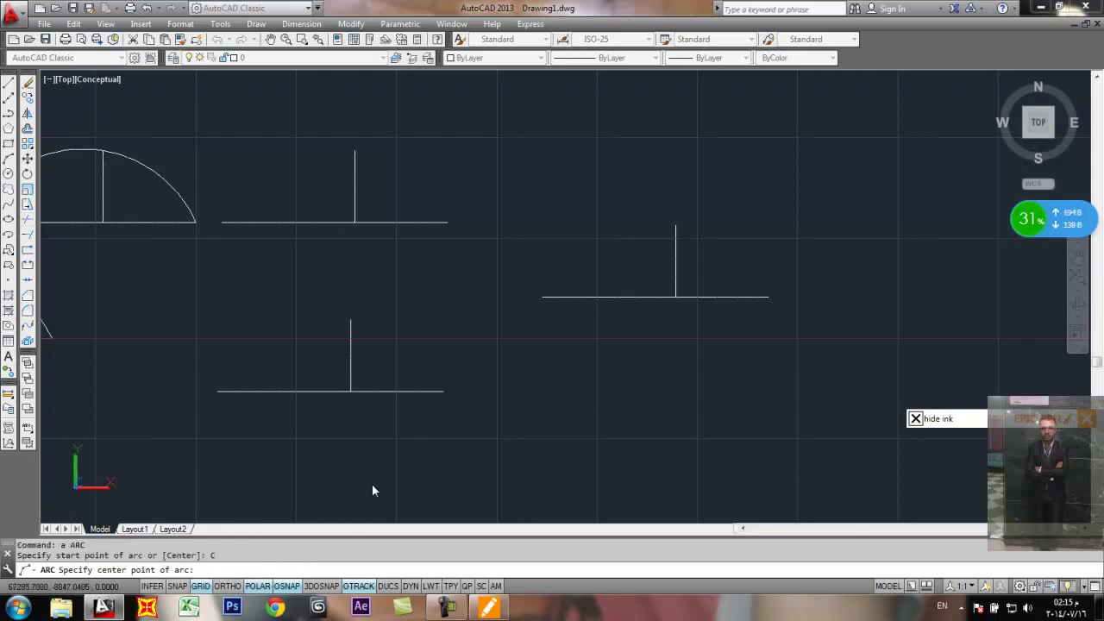
{"action": "left_click", "coordinate": [354, 222]}
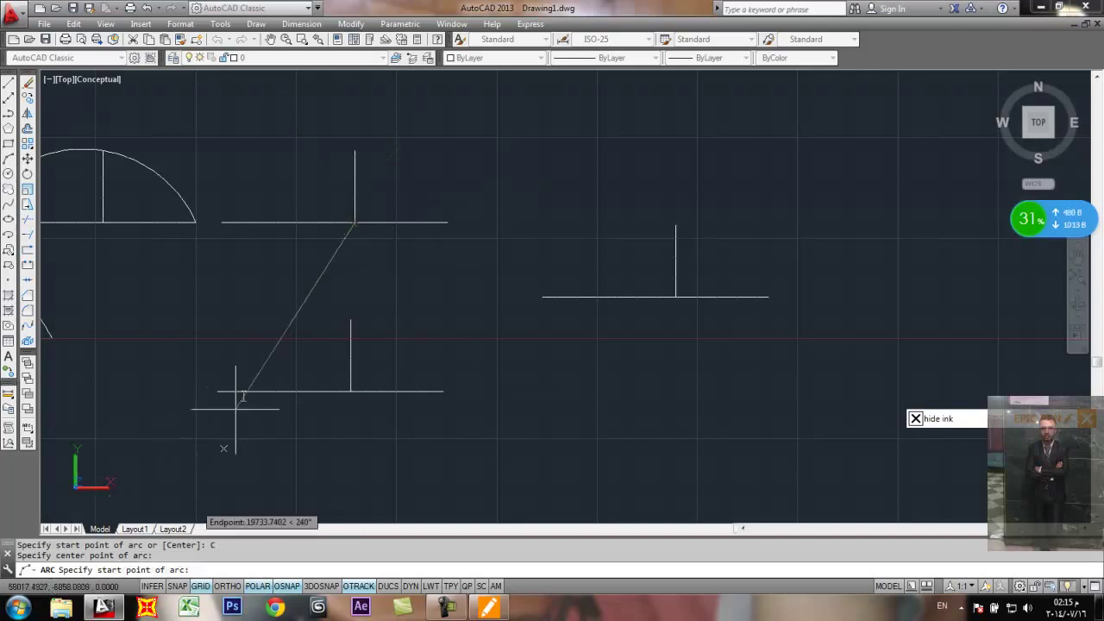
{"action": "left_click", "coordinate": [448, 223]}
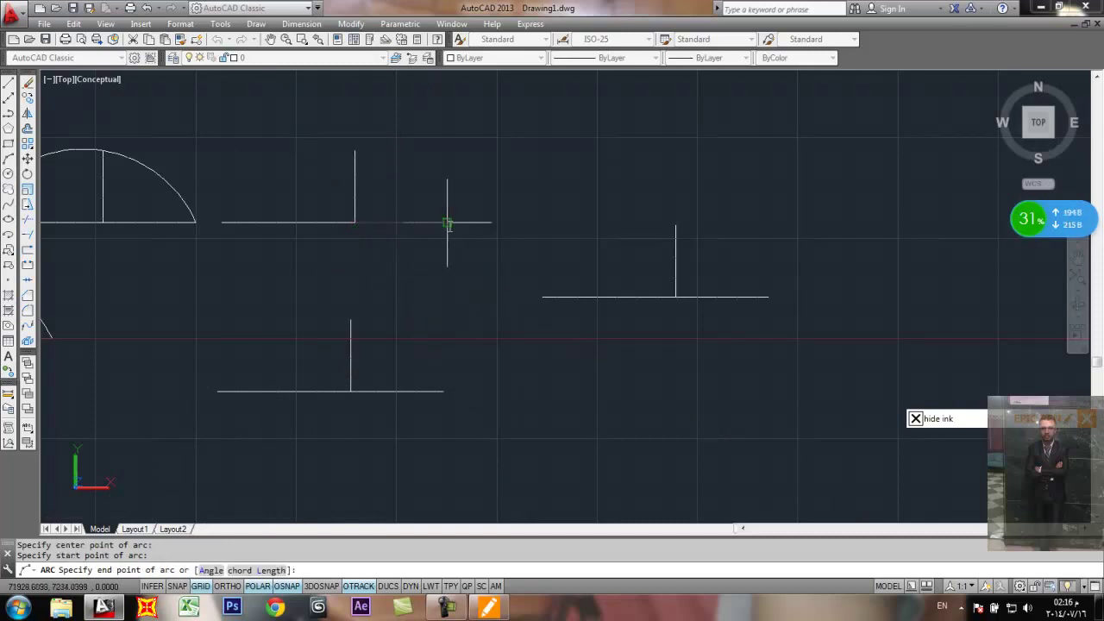
{"action": "left_click", "coordinate": [264, 223]}
{"action": "key", "text": "Return"}
{"action": "scroll", "coordinate": [266, 211], "scroll_direction": "up", "scroll_amount": 4}
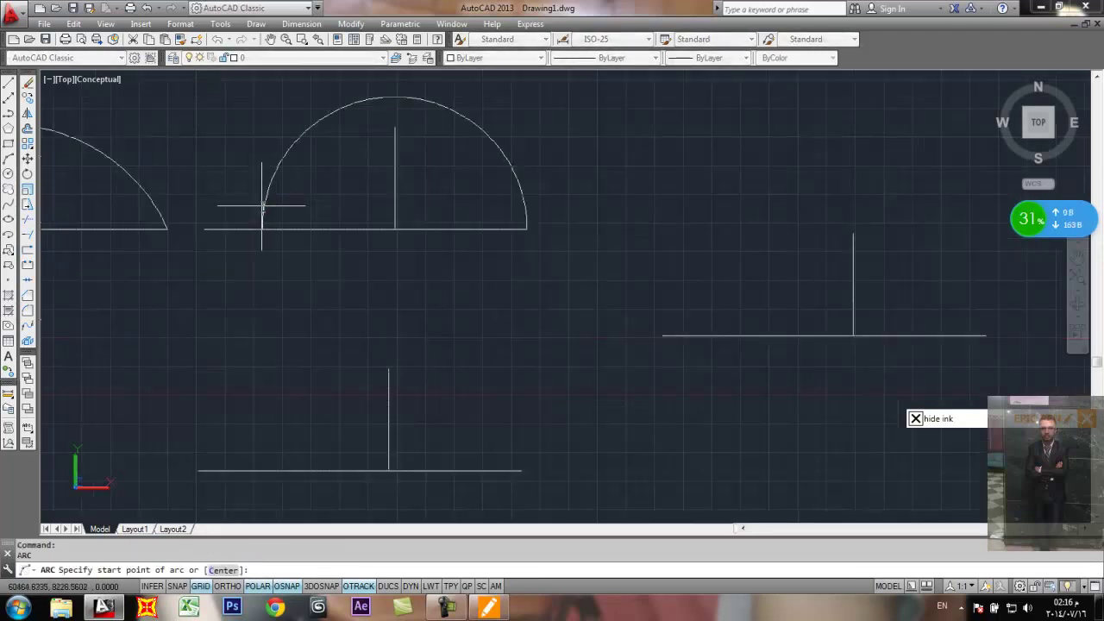
{"action": "key", "text": "Escape"}
{"action": "key", "text": "Escape"}
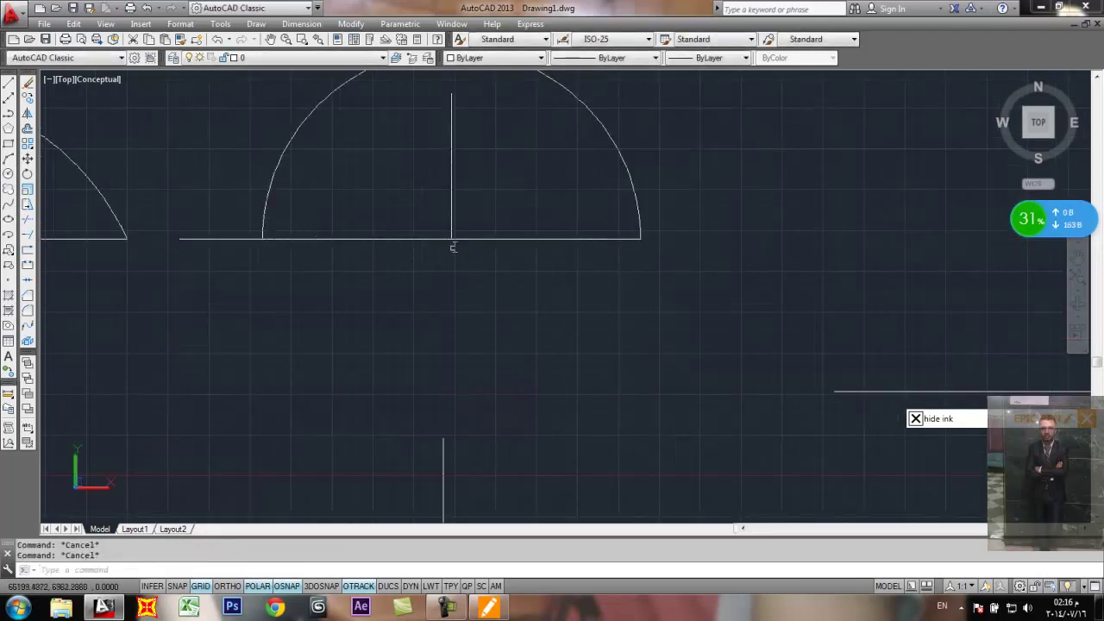
Step: Trim the part of the baseline that extends past the left end of the centre-based arc
{"action": "type", "text": "tr"}
{"action": "key", "text": "Return"}
{"action": "left_click", "coordinate": [226, 239]}
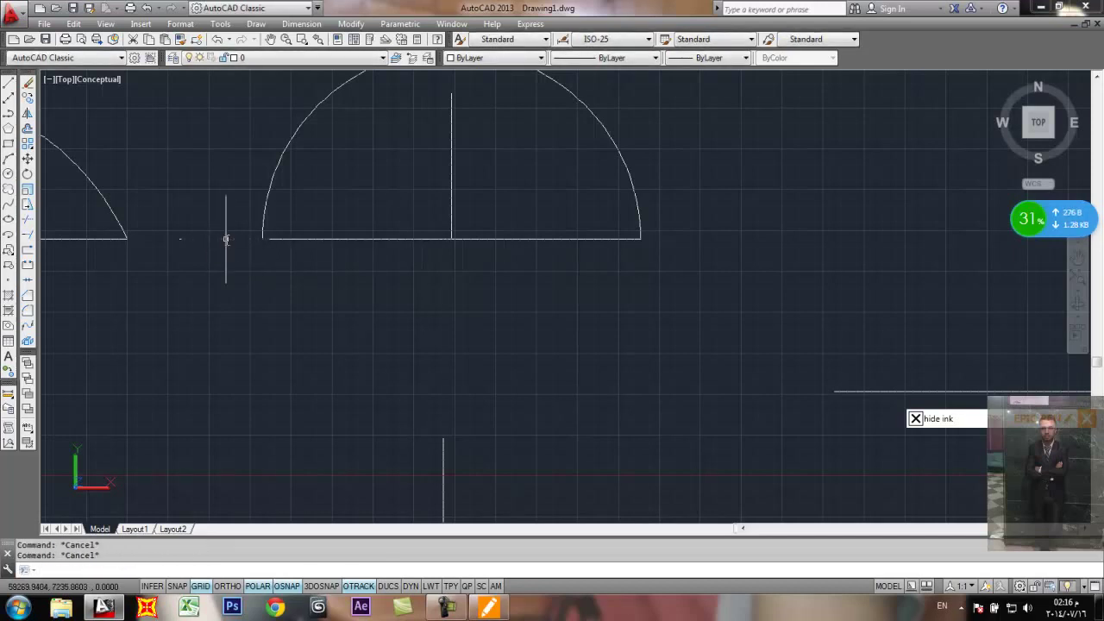
{"action": "key", "text": "Return"}
{"action": "left_click", "coordinate": [242, 230]}
{"action": "left_click", "coordinate": [211, 267]}
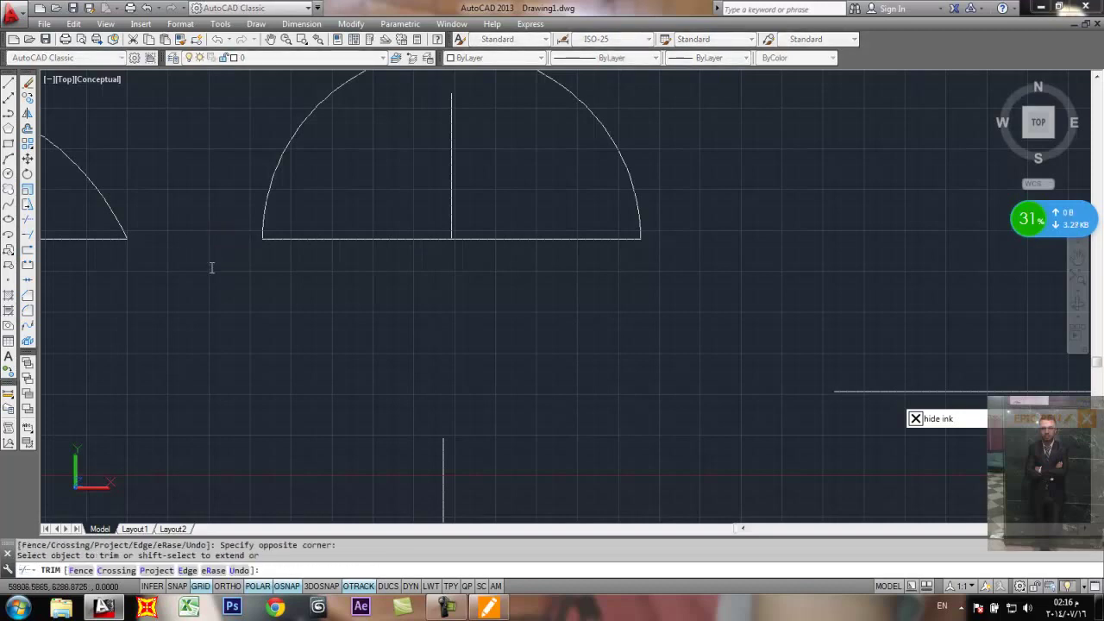
Step: Mark the centre-based arc's two radii and its counterclockwise sweep with on-screen ink, and hide the ink
{"action": "key", "text": "Escape"}
{"action": "left_click", "coordinate": [451, 164]}
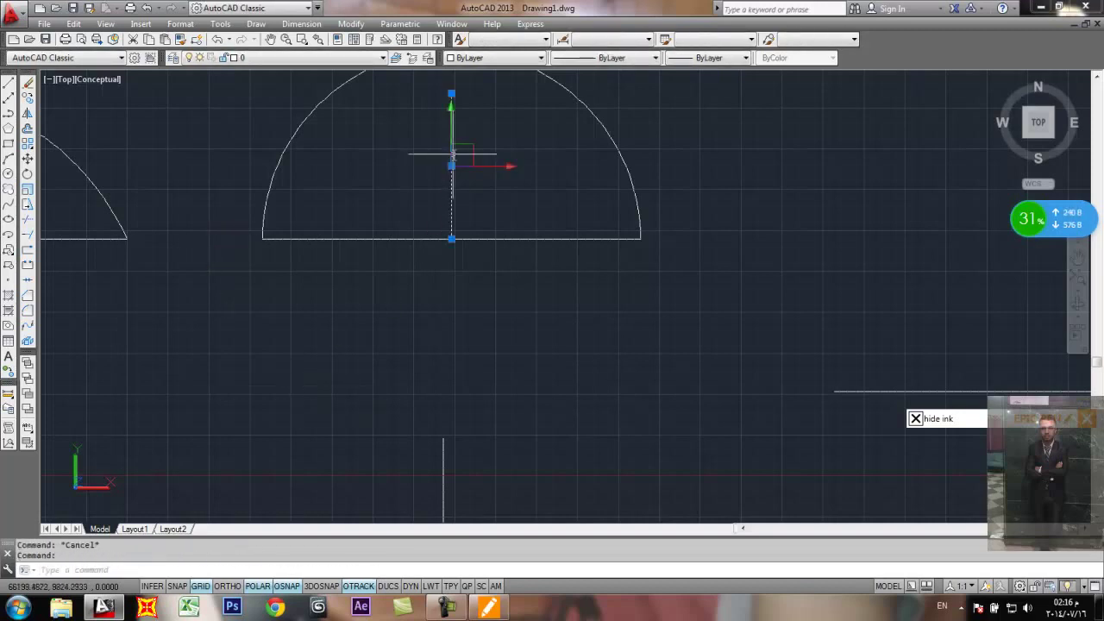
{"action": "key", "text": "Escape"}
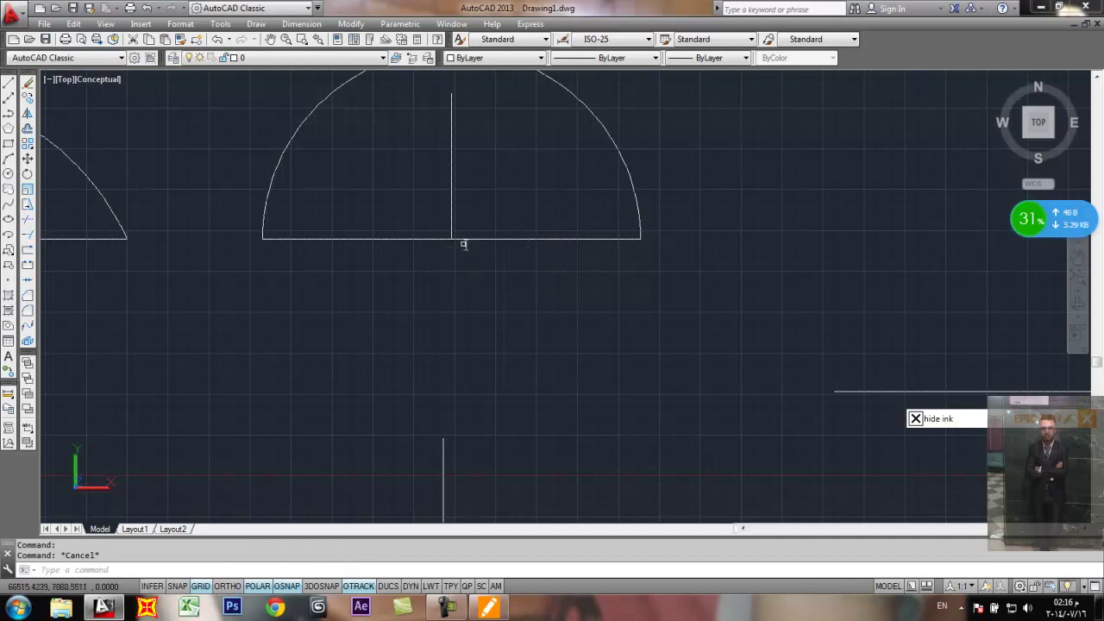
{"action": "middle_click_drag", "start_coordinate": [656, 278], "coordinate": [635, 342]}
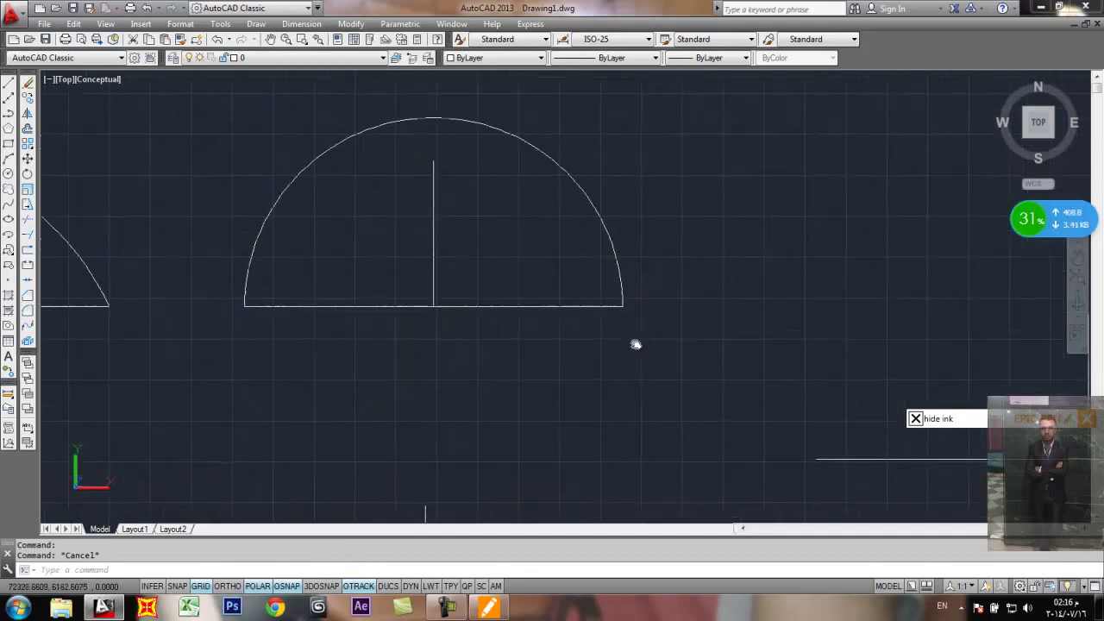
{"action": "left_click", "coordinate": [915, 419]}
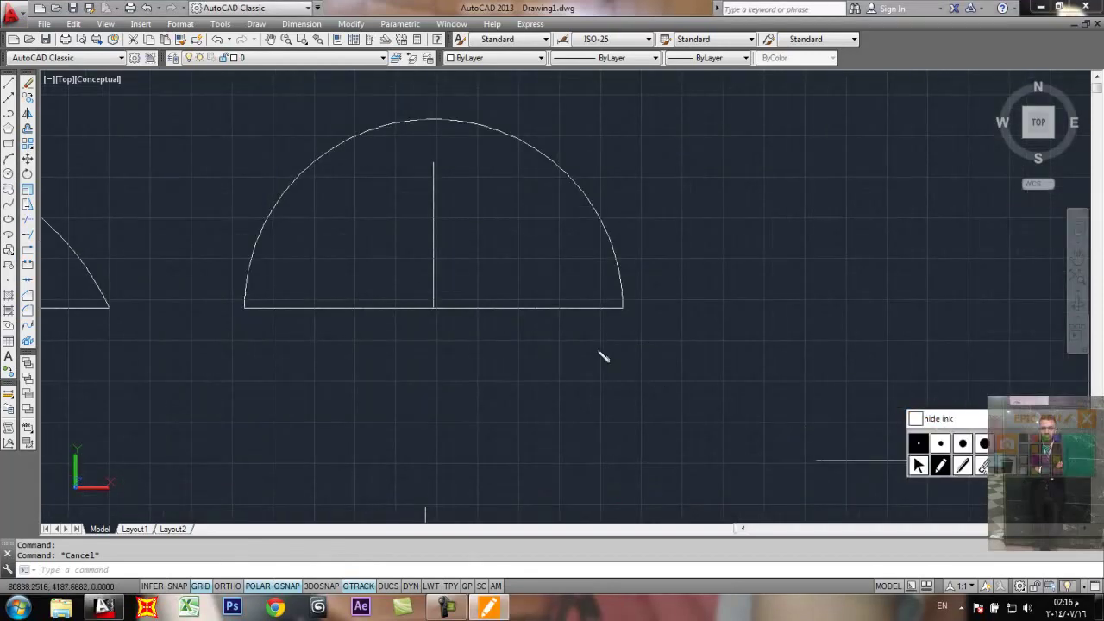
{"action": "mouse_move", "coordinate": [440, 321]}
{"action": "left_mouse_down"}
{"action": "mouse_move", "coordinate": [444, 334]}
{"action": "mouse_move", "coordinate": [611, 352]}
{"action": "left_mouse_up"}
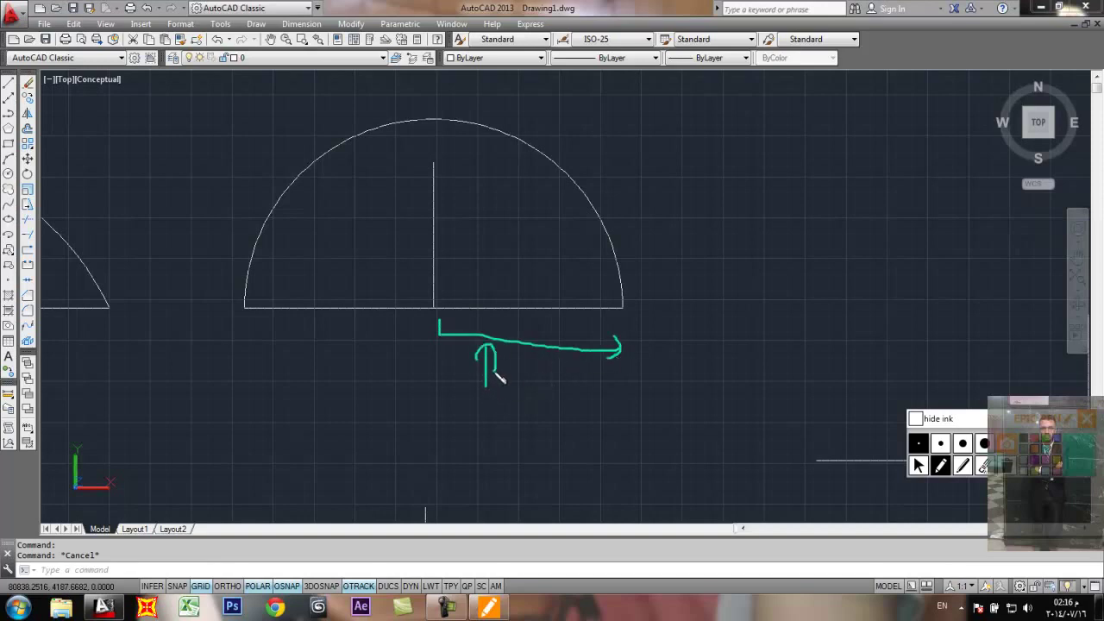
{"action": "left_click_drag", "start_coordinate": [426, 330], "coordinate": [250, 319]}
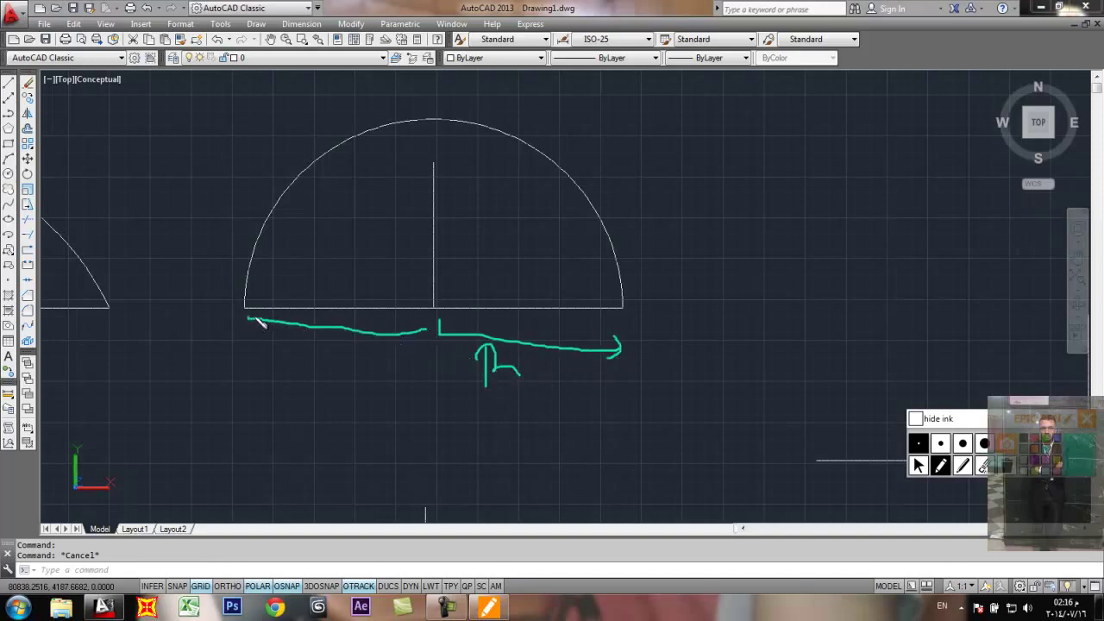
{"action": "mouse_move", "coordinate": [649, 296]}
{"action": "left_mouse_down"}
{"action": "mouse_move", "coordinate": [601, 171]}
{"action": "mouse_move", "coordinate": [478, 102]}
{"action": "mouse_move", "coordinate": [329, 108]}
{"action": "mouse_move", "coordinate": [231, 214]}
{"action": "mouse_move", "coordinate": [226, 272]}
{"action": "left_mouse_up"}
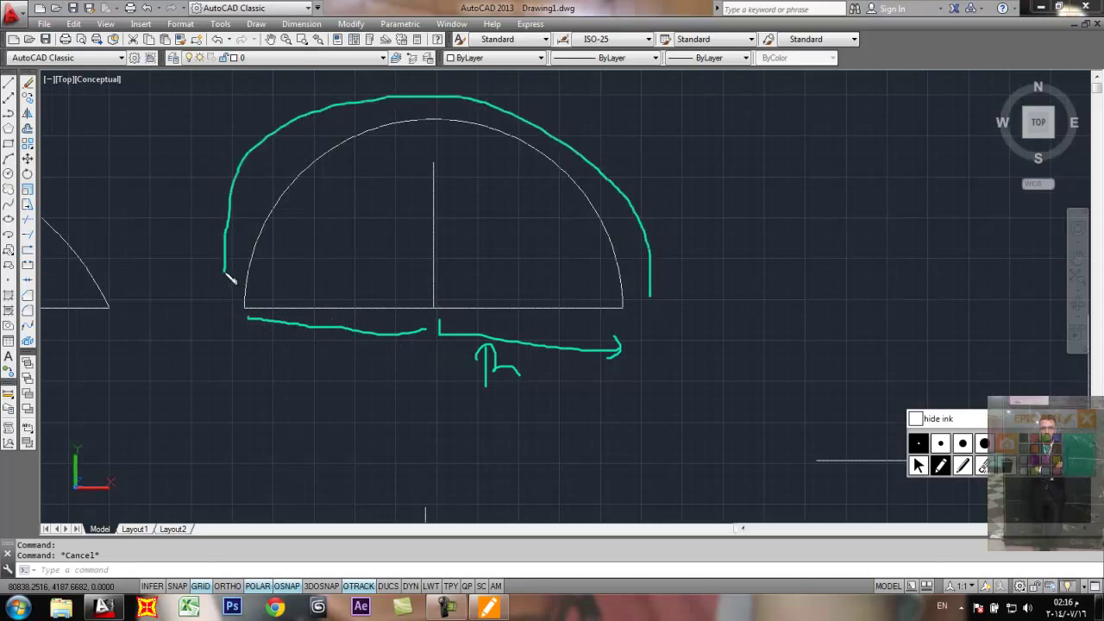
{"action": "left_click", "coordinate": [915, 418]}
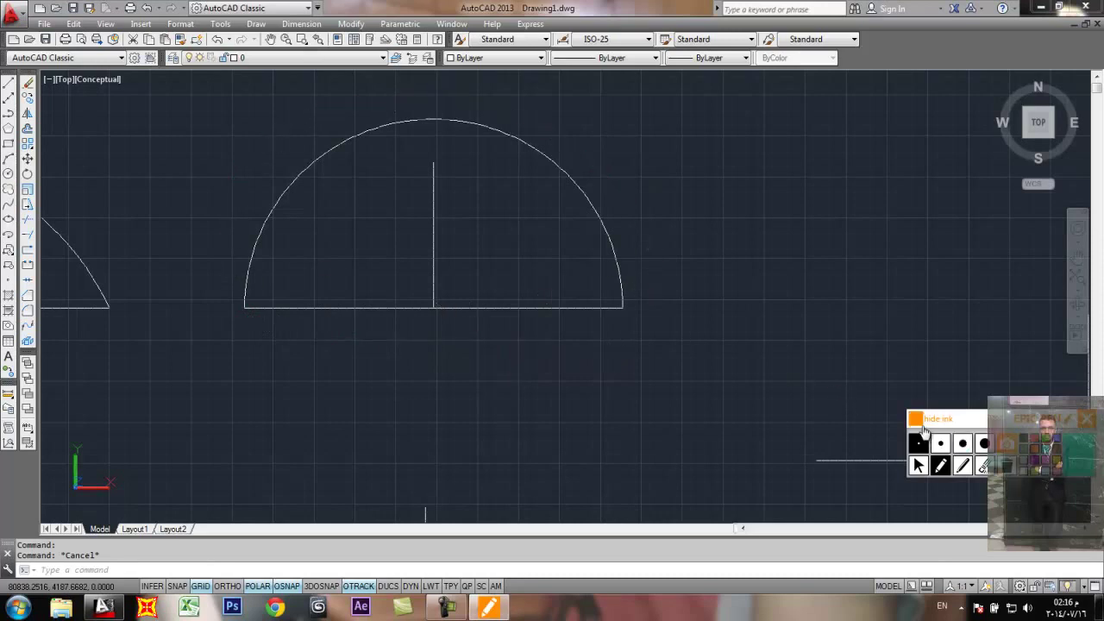
Step: Erase the two unused baseline-and-vertical copies, below and to the right of the semicircular arc
{"action": "scroll", "coordinate": [754, 353], "scroll_direction": "down", "scroll_amount": 5}
{"action": "middle_click_drag", "start_coordinate": [754, 353], "coordinate": [572, 305]}
{"action": "scroll", "coordinate": [572, 305], "scroll_direction": "up", "scroll_amount": 2}
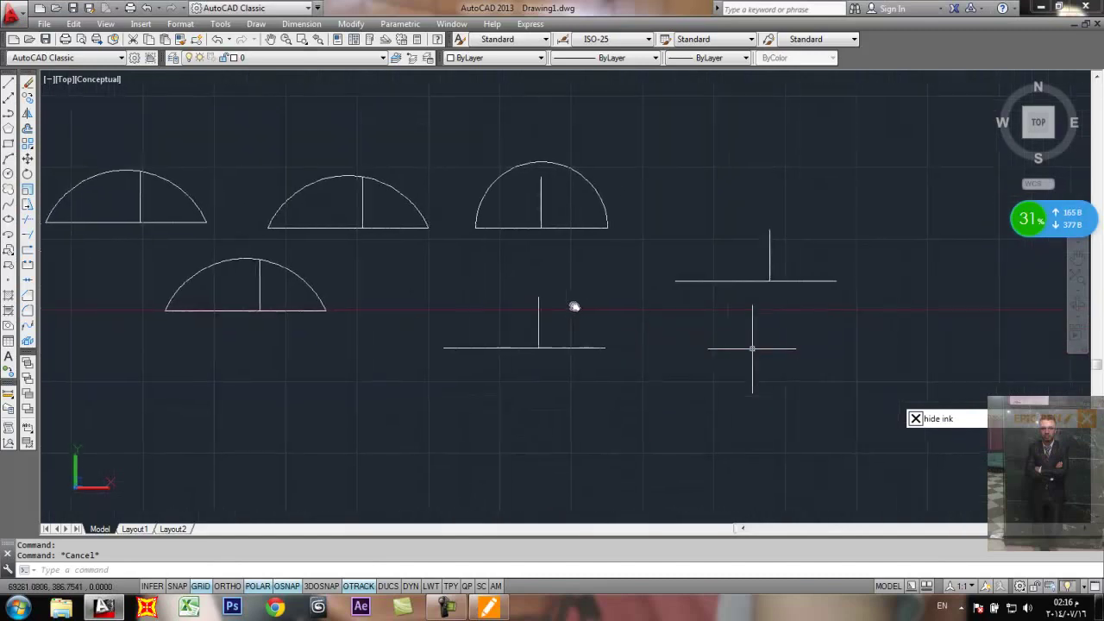
{"action": "left_click", "coordinate": [583, 305]}
{"action": "left_click", "coordinate": [528, 352]}
{"action": "type", "text": "e"}
{"action": "key", "text": "Return"}
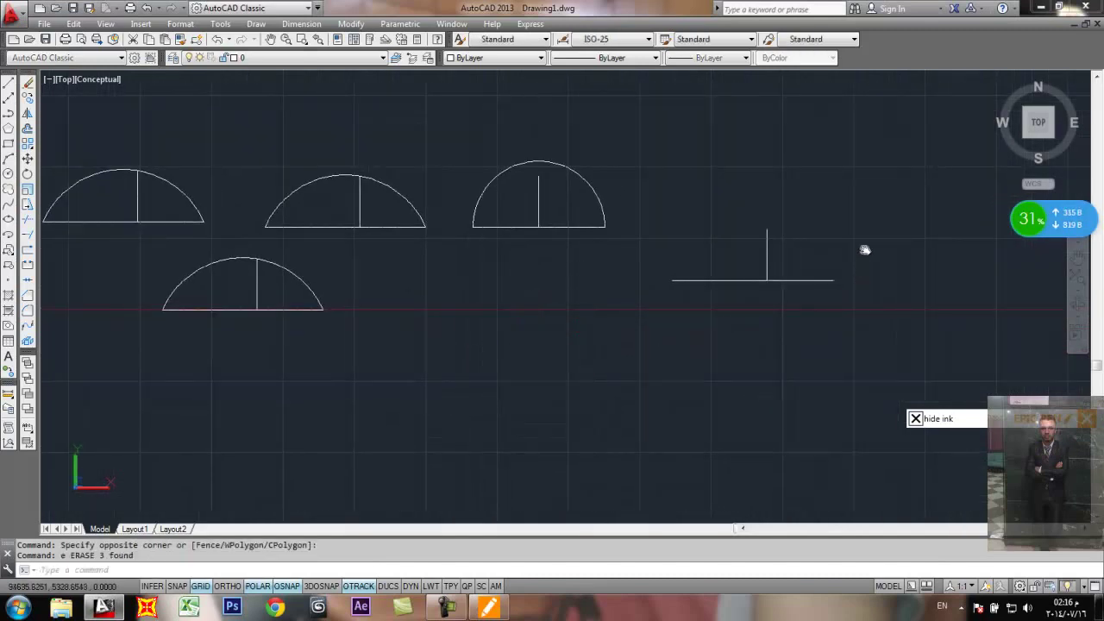
{"action": "left_click", "coordinate": [892, 204]}
{"action": "left_click", "coordinate": [624, 412]}
{"action": "type", "text": "e"}
{"action": "key", "text": "Return"}
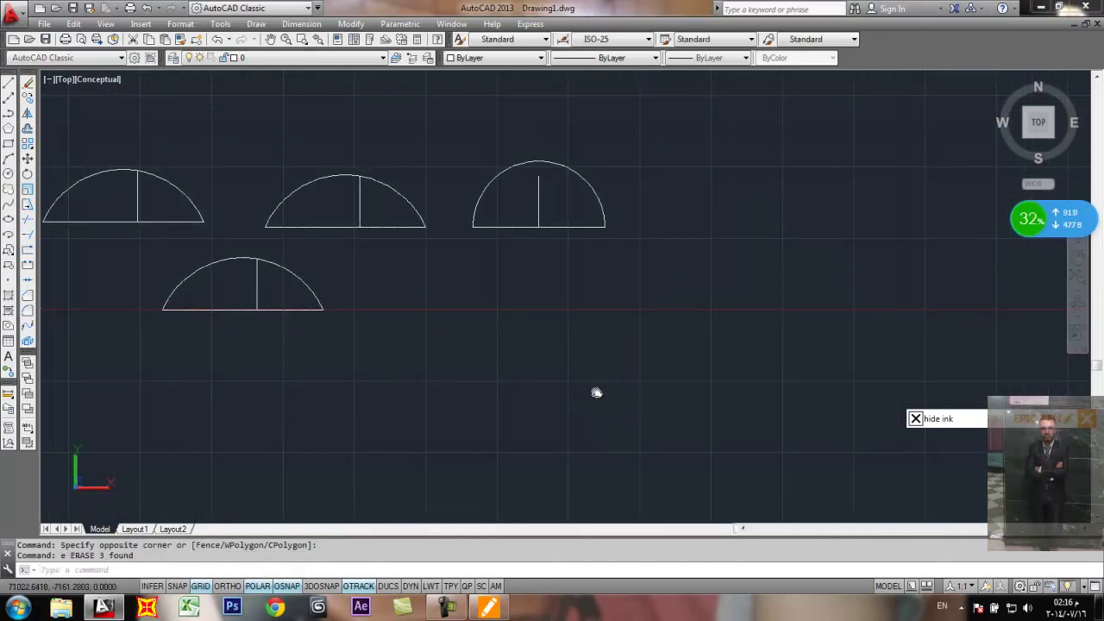
Step: Copy the semicircular arc's baseline and vertical line from the vertical line's foot to a spot below the arc
{"action": "type", "text": "co"}
{"action": "key", "text": "Return"}
{"action": "left_click", "coordinate": [570, 213]}
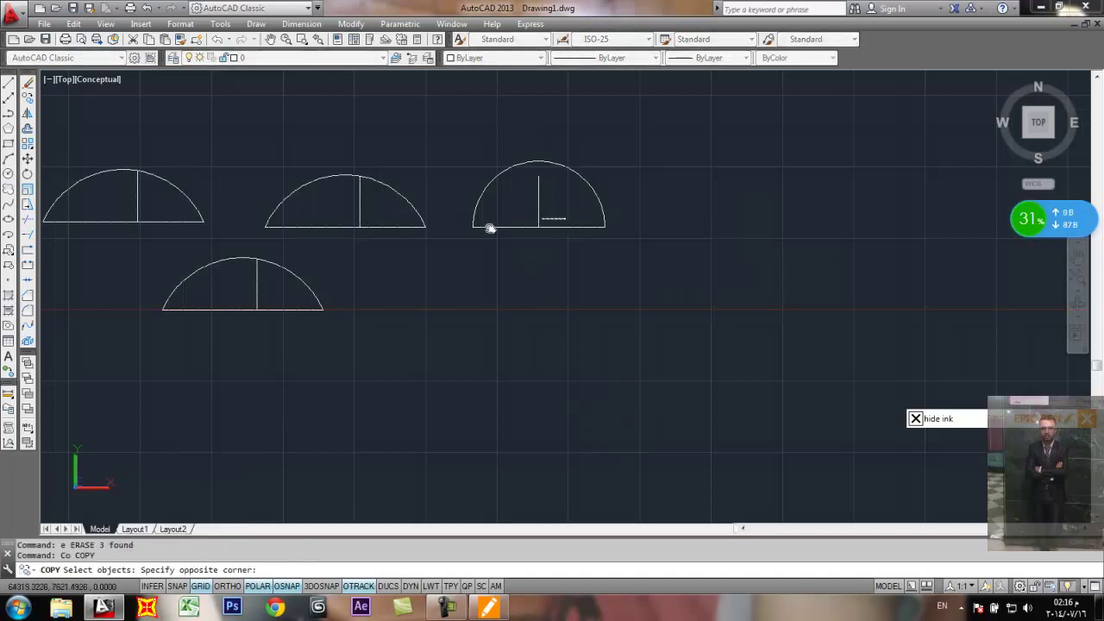
{"action": "left_click", "coordinate": [483, 252]}
{"action": "left_click", "coordinate": [567, 205]}
{"action": "left_click", "coordinate": [489, 261]}
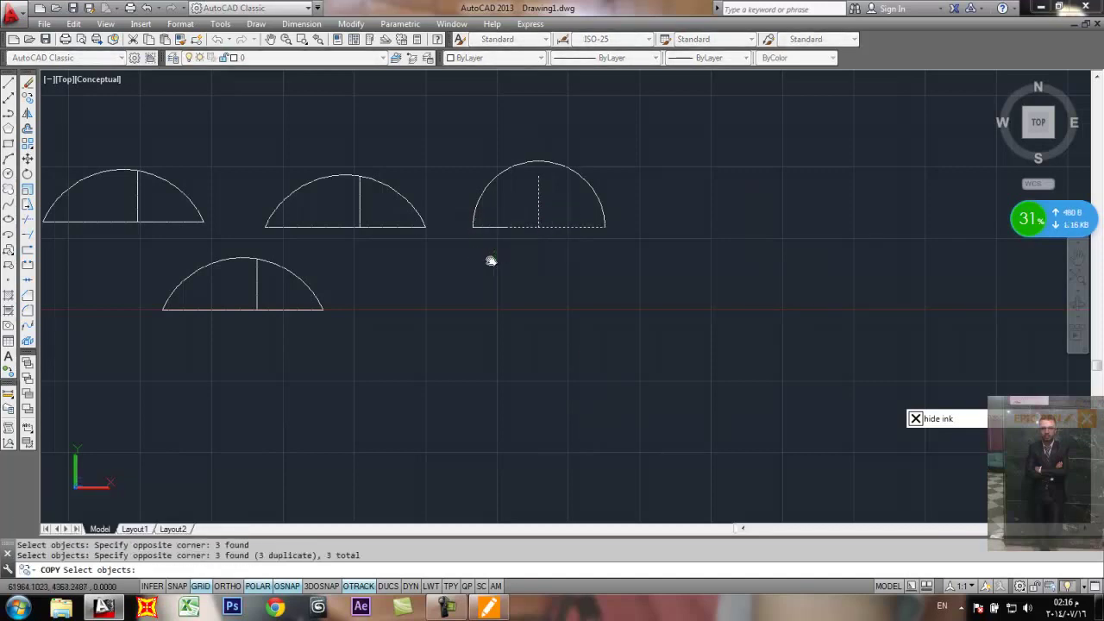
{"action": "key", "text": "Return"}
{"action": "left_click", "coordinate": [538, 228]}
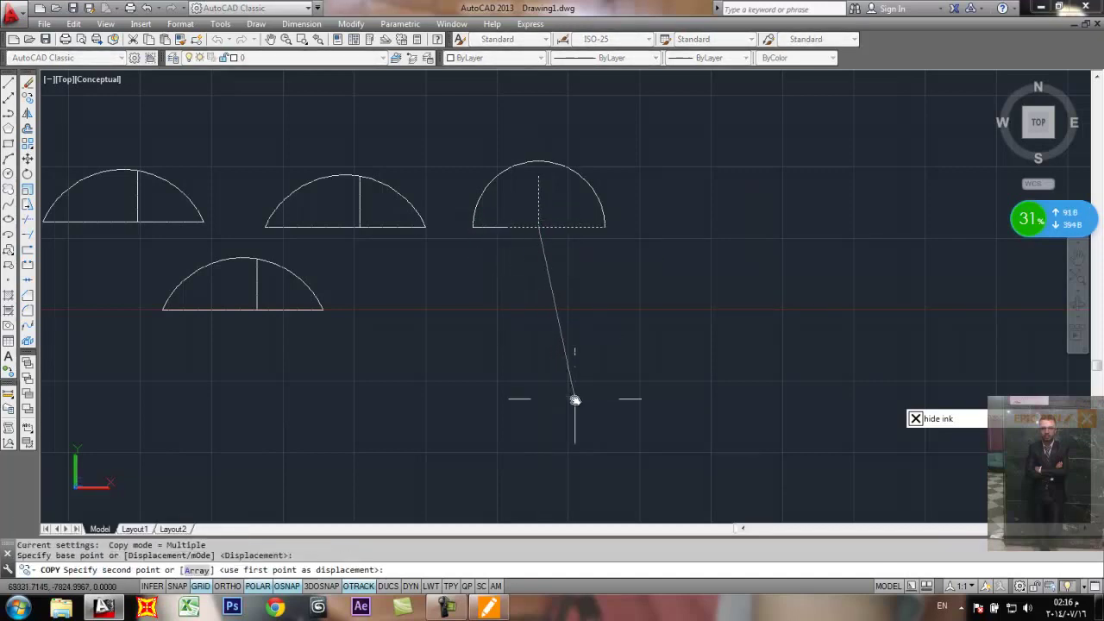
{"action": "left_click", "coordinate": [574, 400]}
{"action": "key", "text": "Escape"}
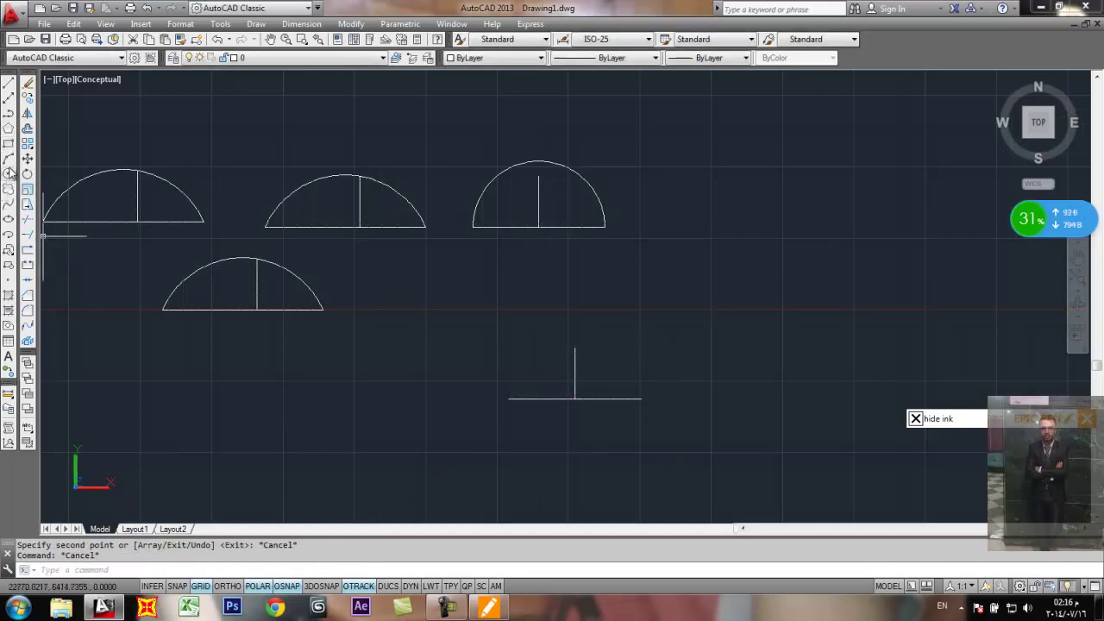
Step: Start a Center-option arc on the new copy, centred at the vertical line's foot and starting at the baseline's left end
{"action": "left_click", "coordinate": [9, 159]}
{"action": "type", "text": "c"}
{"action": "key", "text": "Return"}
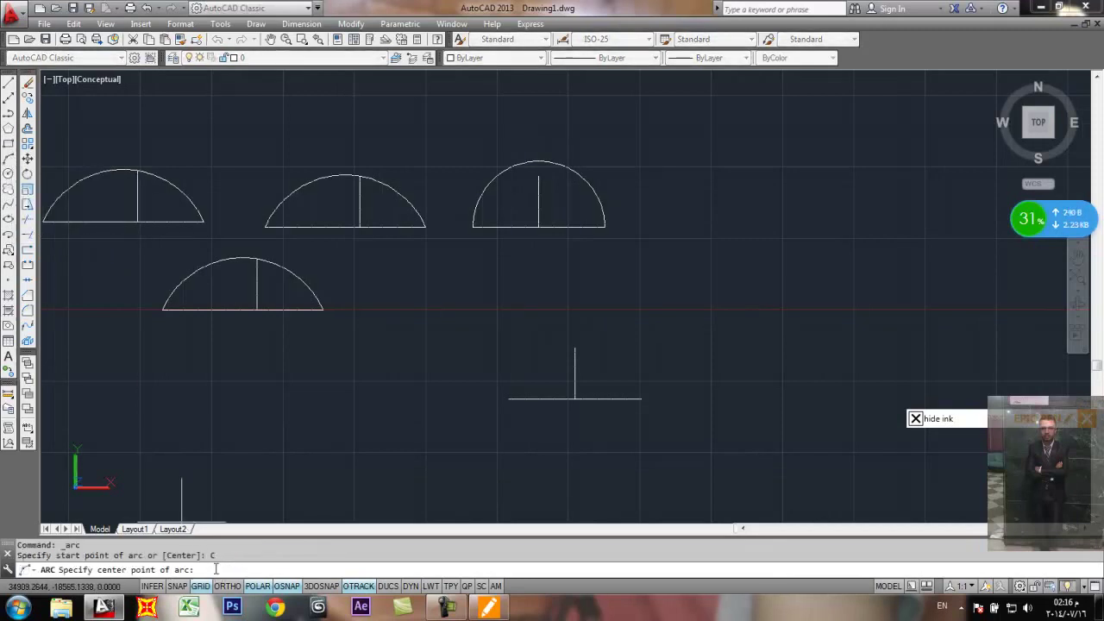
{"action": "scroll", "coordinate": [579, 422], "scroll_direction": "up", "scroll_amount": 3}
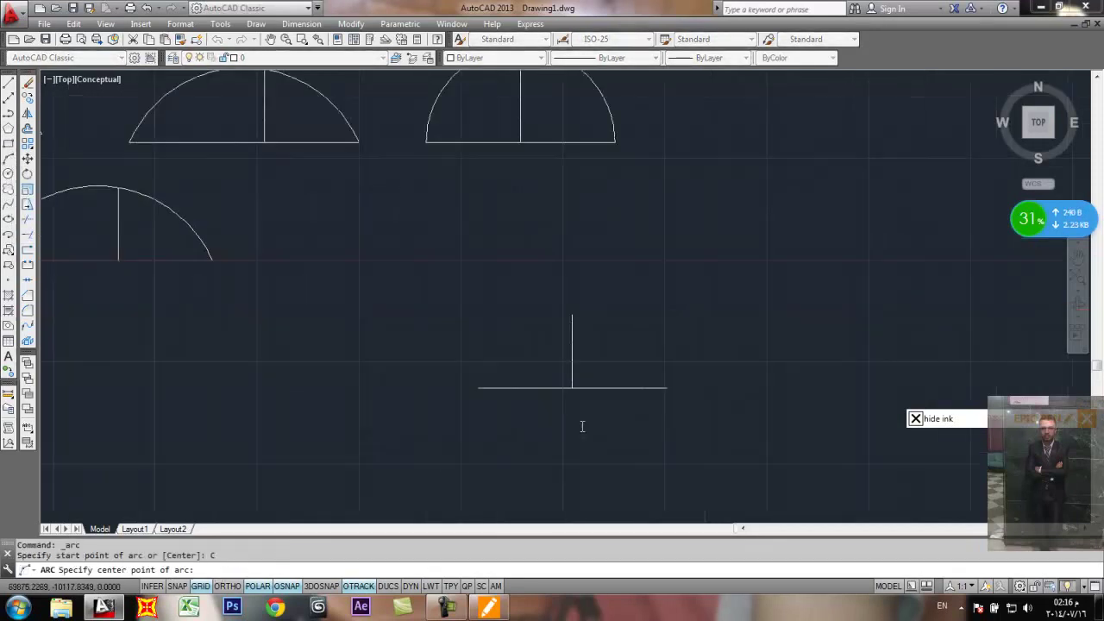
{"action": "left_click", "coordinate": [569, 371]}
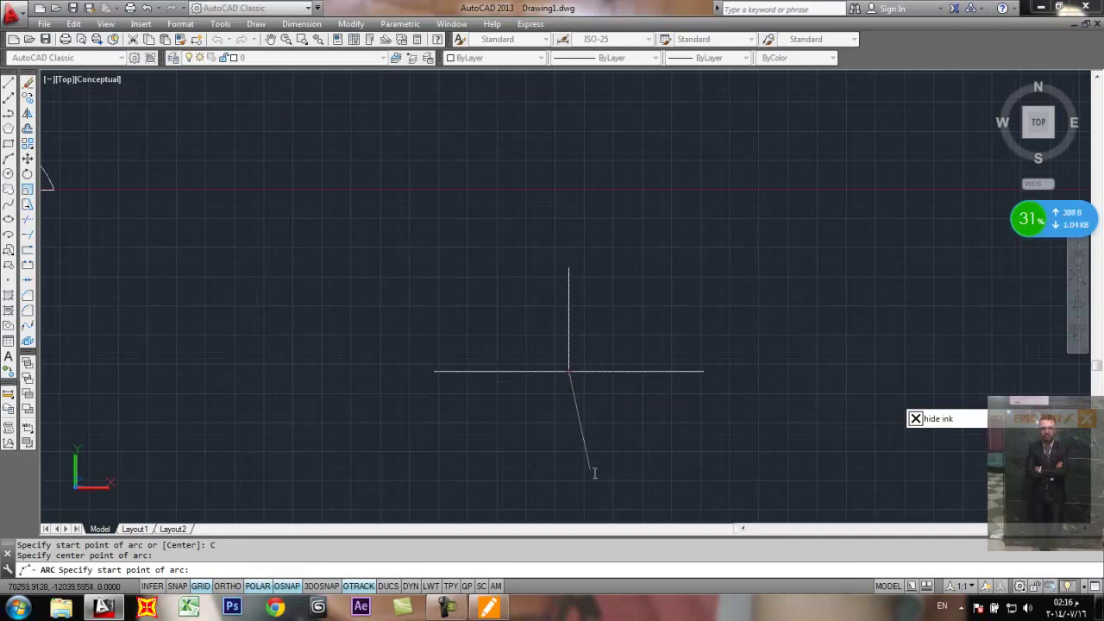
{"action": "left_click", "coordinate": [434, 371]}
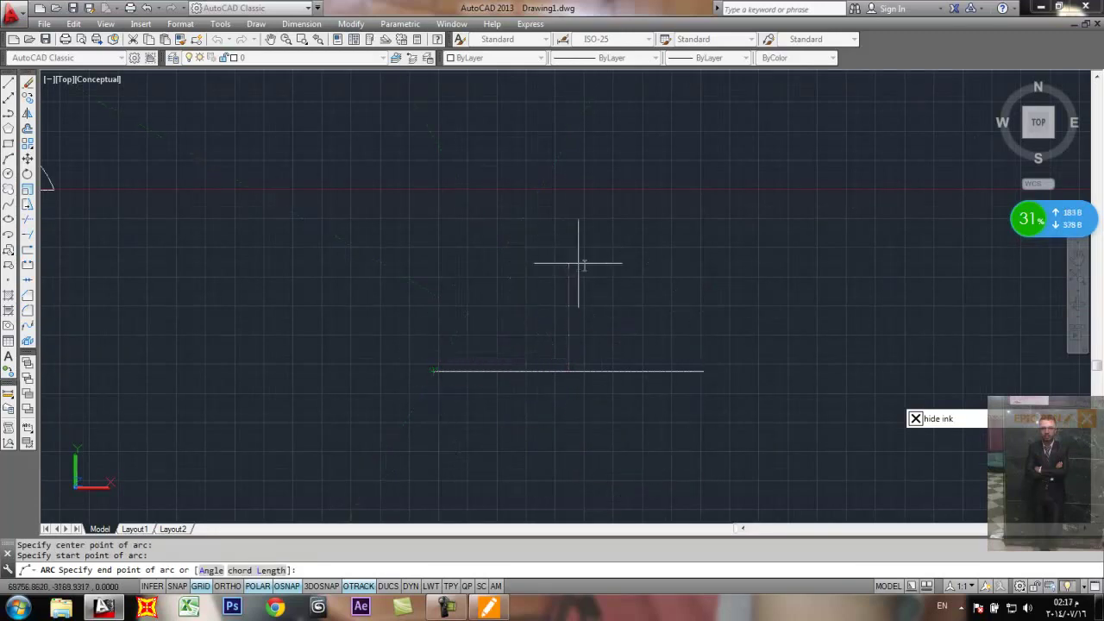
Step: Sketch two ink circles with crossed axes beside the arc to explain the counterclockwise direction, and hide the ink
{"action": "left_click", "coordinate": [915, 418]}
{"action": "left_click_drag", "start_coordinate": [802, 196], "coordinate": [801, 283]}
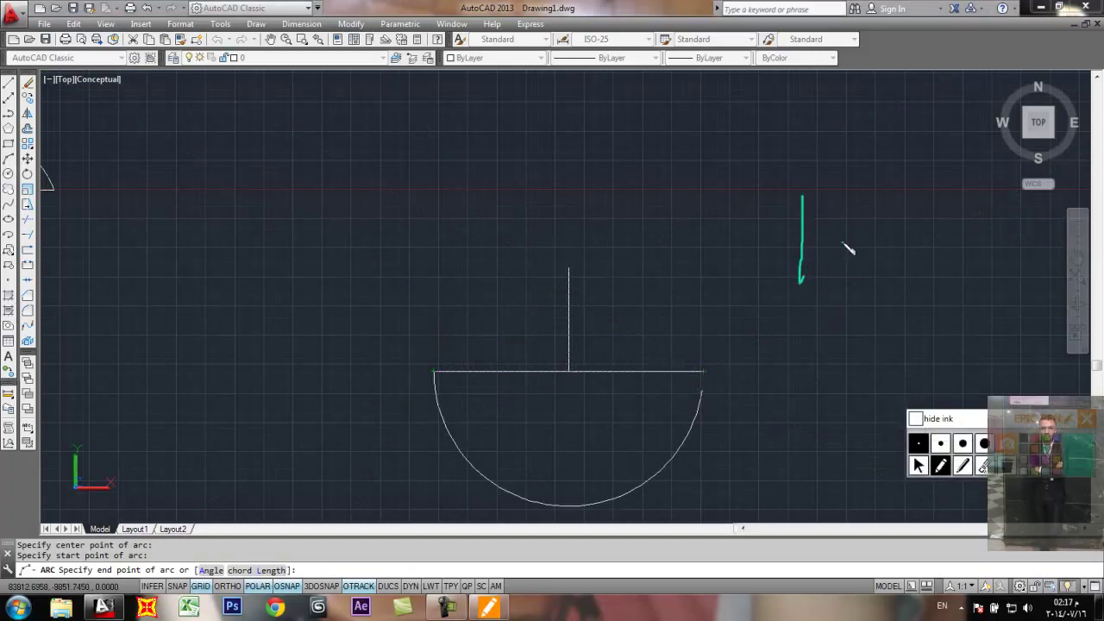
{"action": "left_click_drag", "start_coordinate": [713, 244], "coordinate": [882, 239]}
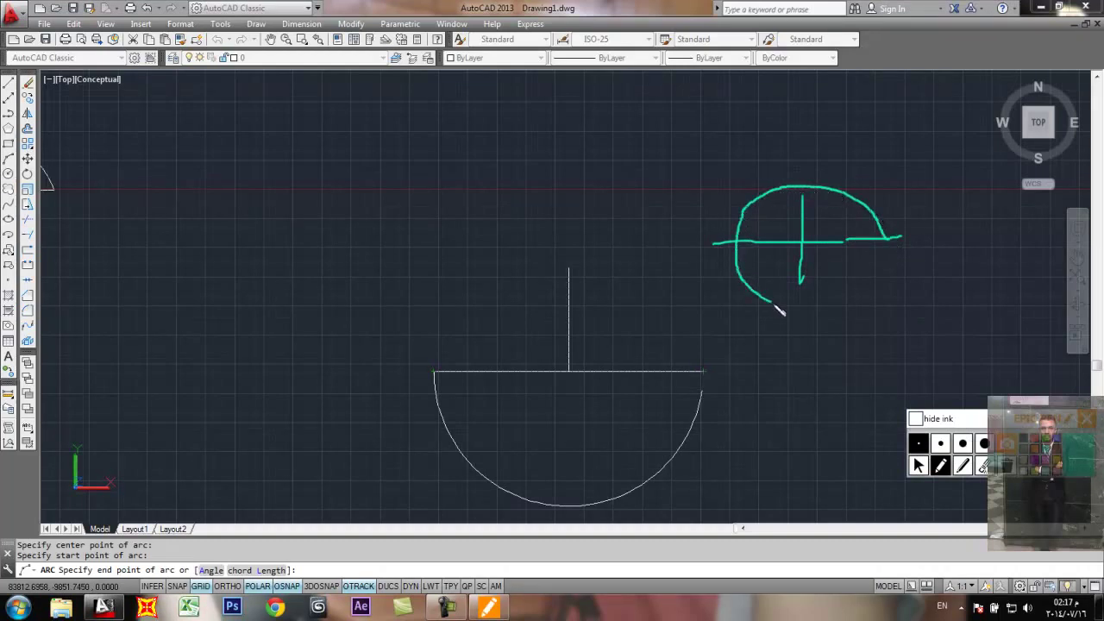
{"action": "mouse_move", "coordinate": [776, 307]}
{"action": "left_mouse_down"}
{"action": "mouse_move", "coordinate": [821, 312]}
{"action": "mouse_move", "coordinate": [863, 295]}
{"action": "left_mouse_up"}
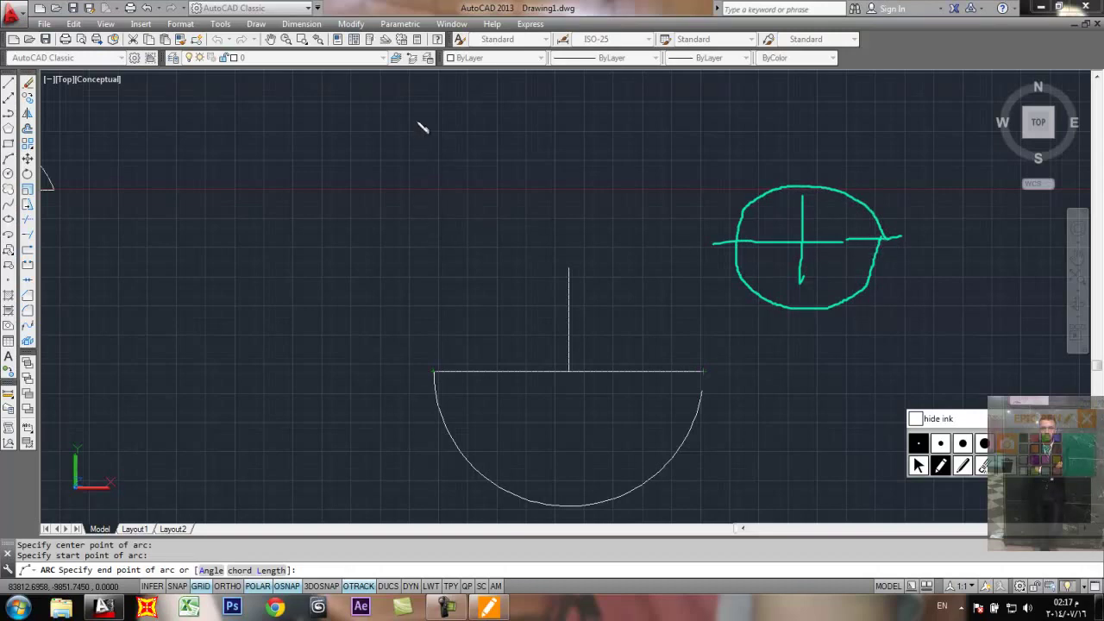
{"action": "left_click_drag", "start_coordinate": [417, 120], "coordinate": [441, 229]}
{"action": "left_click_drag", "start_coordinate": [550, 160], "coordinate": [313, 191]}
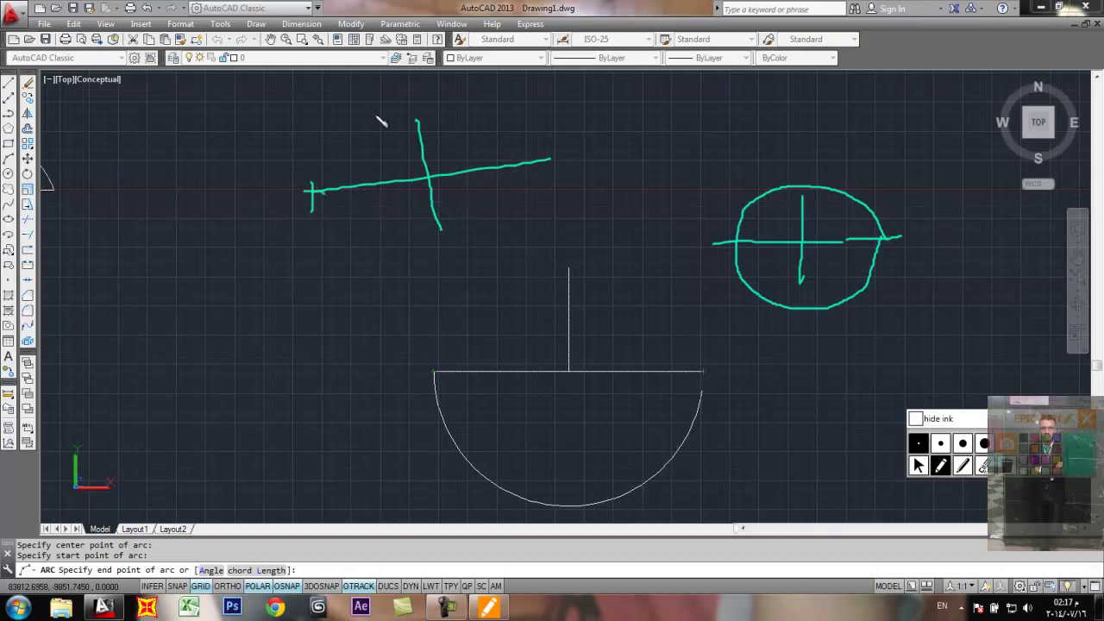
{"action": "mouse_move", "coordinate": [552, 164]}
{"action": "left_mouse_down"}
{"action": "mouse_move", "coordinate": [538, 218]}
{"action": "mouse_move", "coordinate": [458, 255]}
{"action": "mouse_move", "coordinate": [365, 231]}
{"action": "mouse_move", "coordinate": [332, 200]}
{"action": "mouse_move", "coordinate": [332, 143]}
{"action": "mouse_move", "coordinate": [544, 140]}
{"action": "left_mouse_up"}
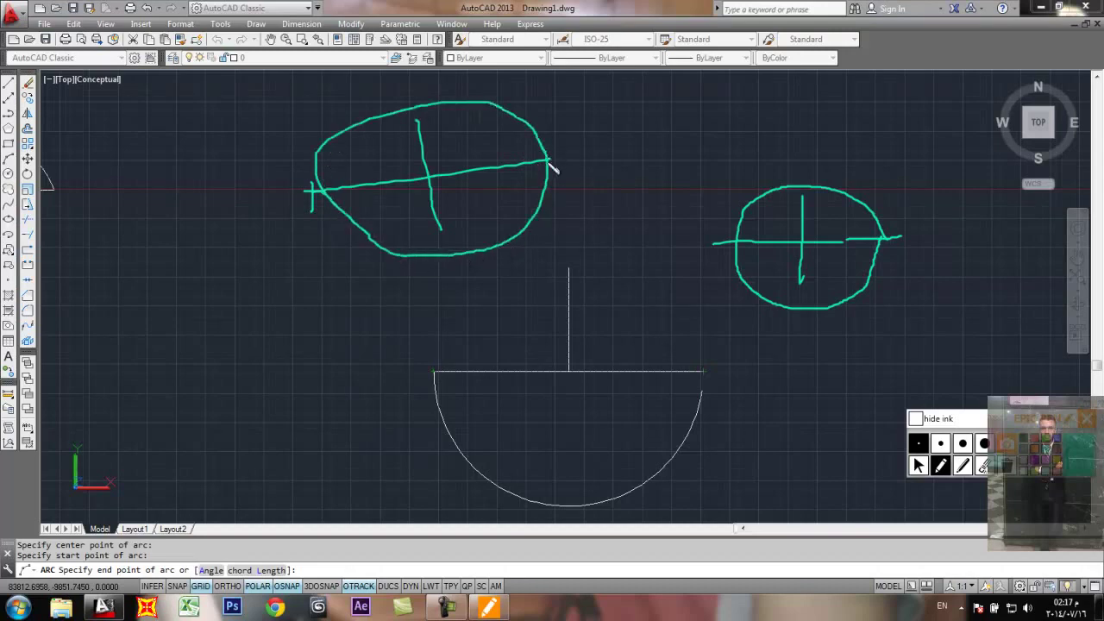
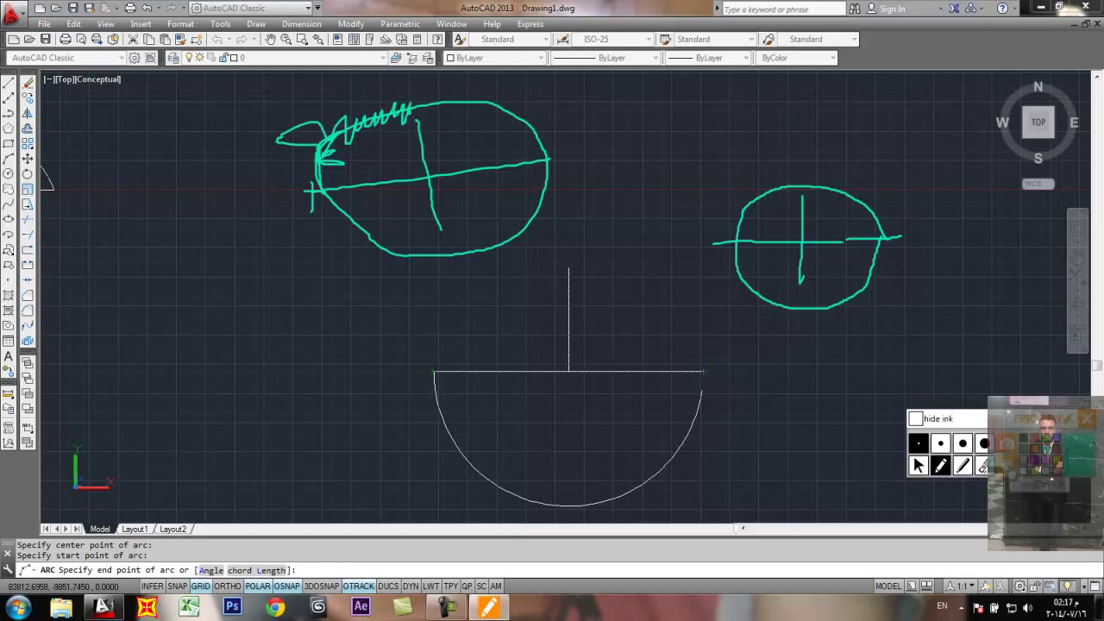
{"action": "left_click", "coordinate": [915, 418]}
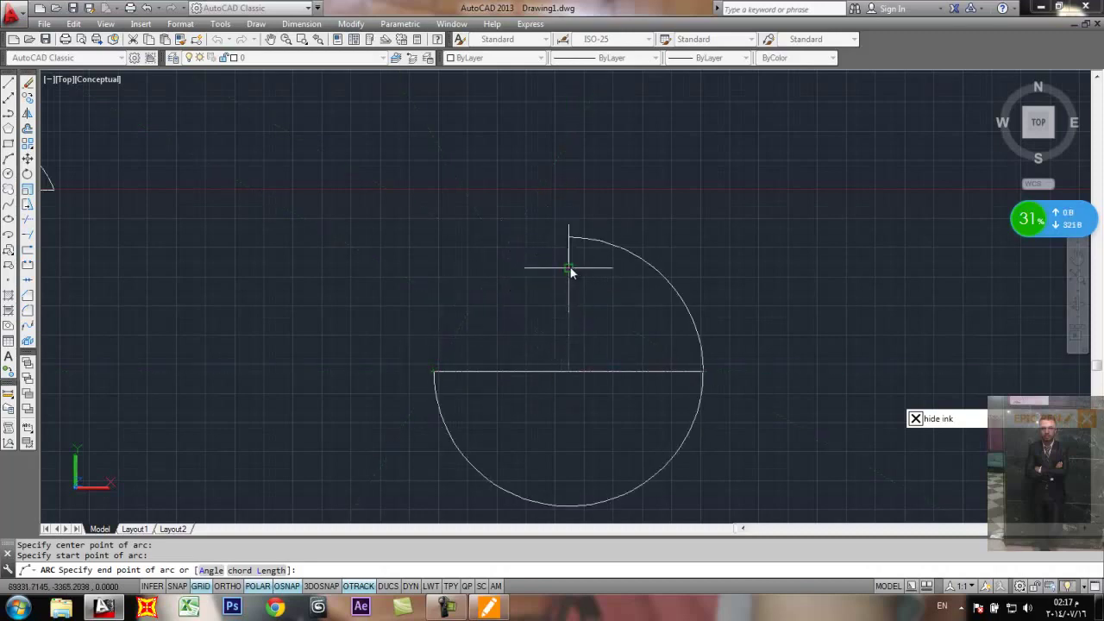
Step: End the arc directly above the vertical line, sweeping counterclockwise through three quarters of a circle
{"action": "left_click", "coordinate": [570, 240]}
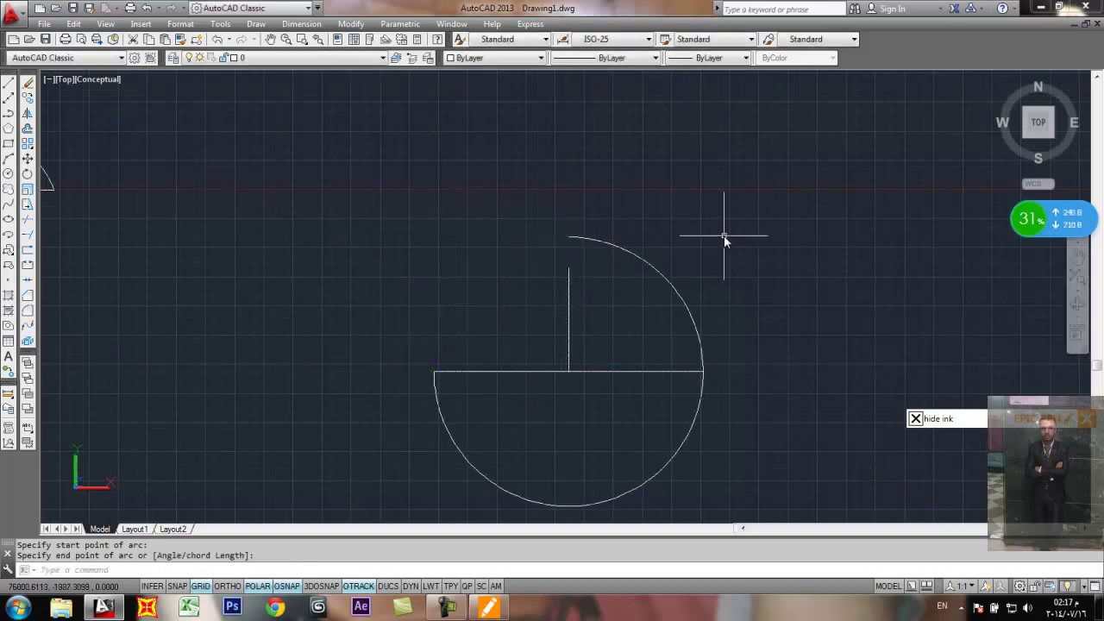
{"action": "middle_click_drag", "start_coordinate": [725, 240], "coordinate": [667, 192]}
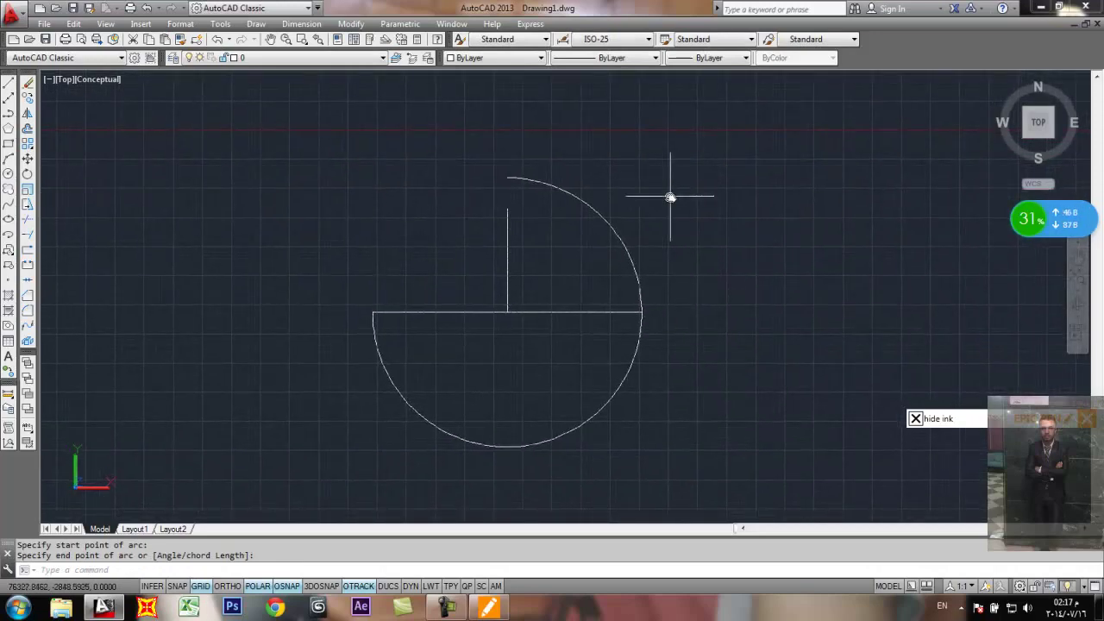
{"action": "scroll", "coordinate": [646, 215], "scroll_direction": "down", "scroll_amount": 7}
{"action": "scroll", "coordinate": [648, 215], "scroll_direction": "up", "scroll_amount": 4}
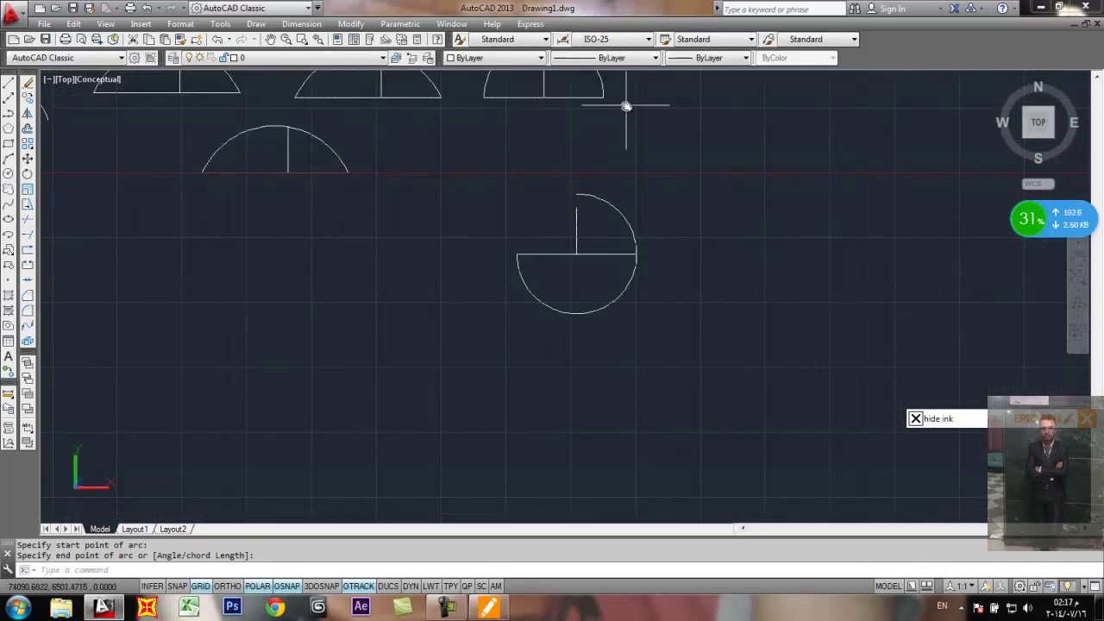
{"action": "middle_click_drag", "start_coordinate": [627, 105], "coordinate": [575, 217]}
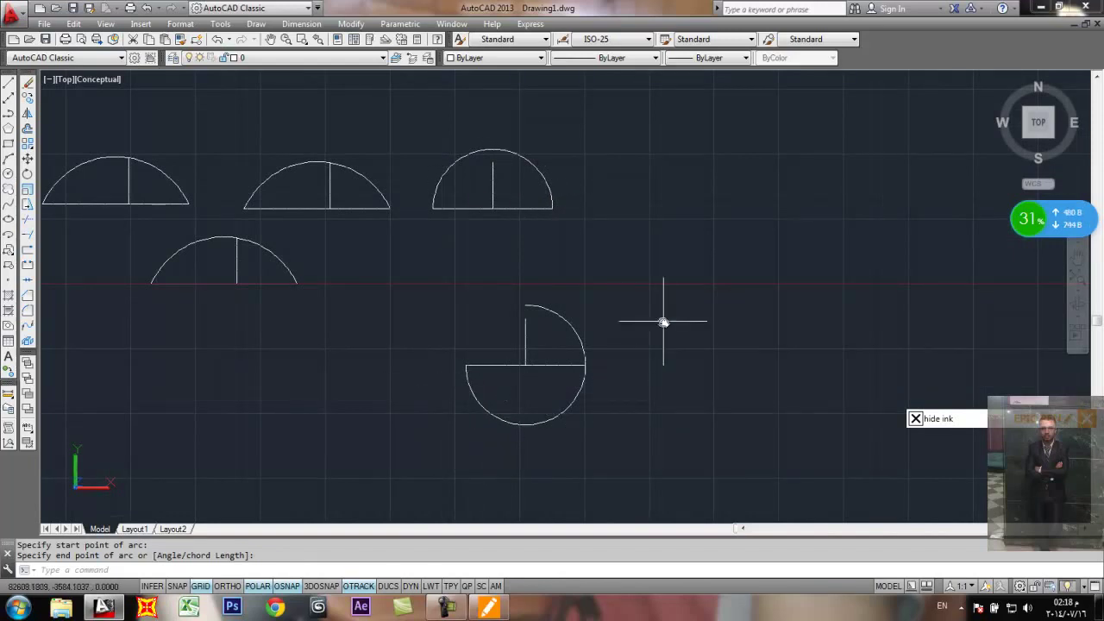
Step: Erase all the arcs and their construction lines from the drawing
{"action": "scroll", "coordinate": [670, 333], "scroll_direction": "down", "scroll_amount": 3}
{"action": "scroll", "coordinate": [670, 332], "scroll_direction": "up", "scroll_amount": 2}
{"action": "left_click", "coordinate": [622, 197]}
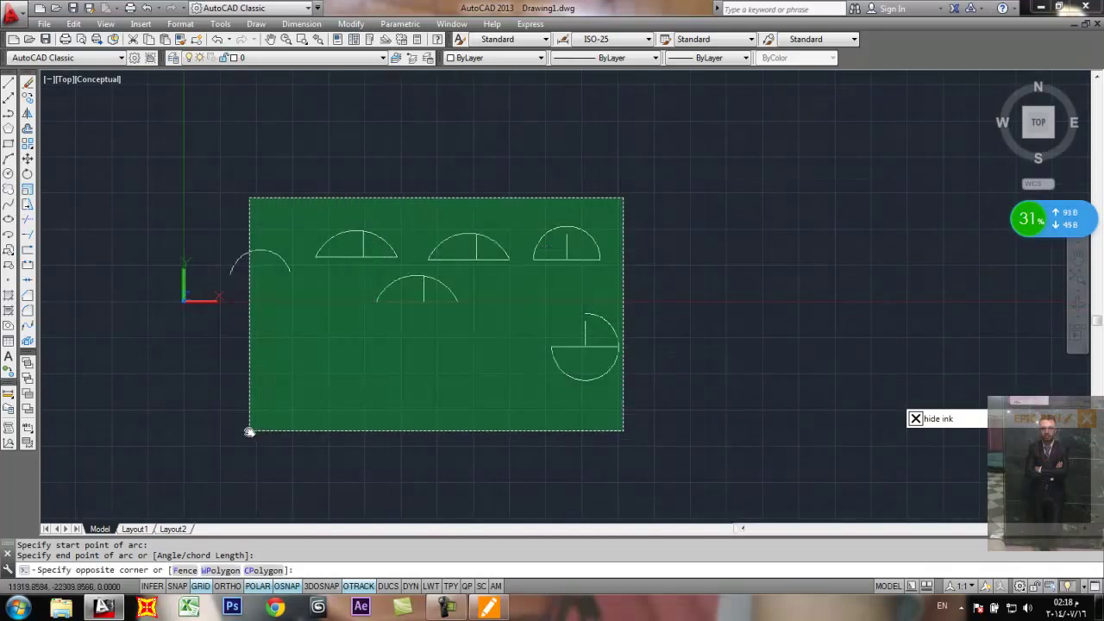
{"action": "left_click", "coordinate": [249, 431]}
{"action": "type", "text": "e"}
{"action": "key", "text": "Return"}
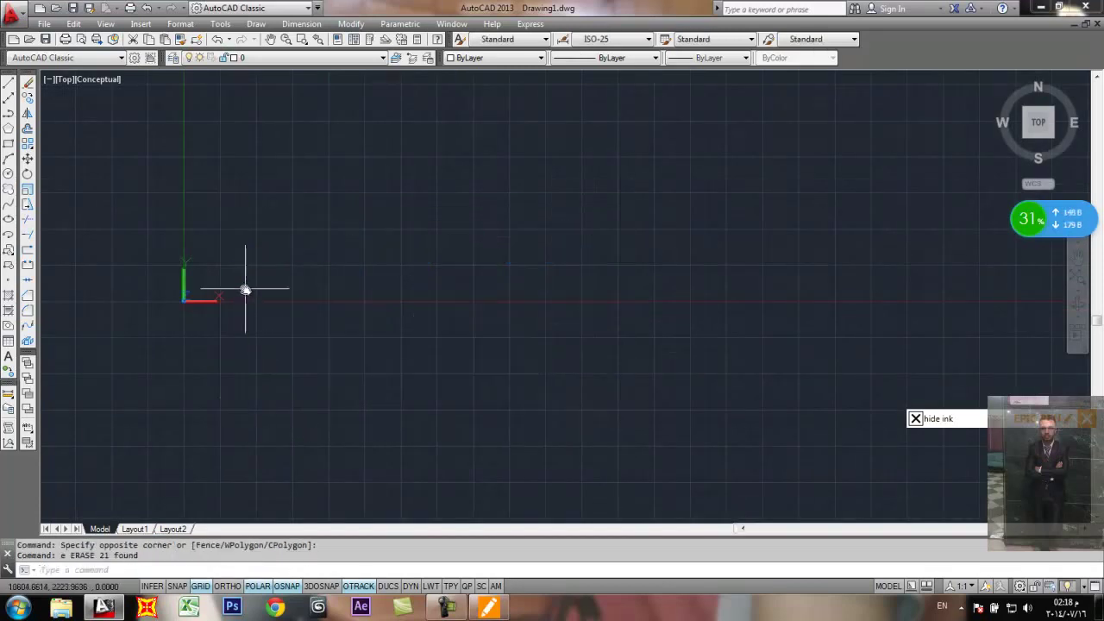
{"action": "left_click", "coordinate": [256, 23]}
{"action": "mouse_move", "coordinate": [299, 212]}
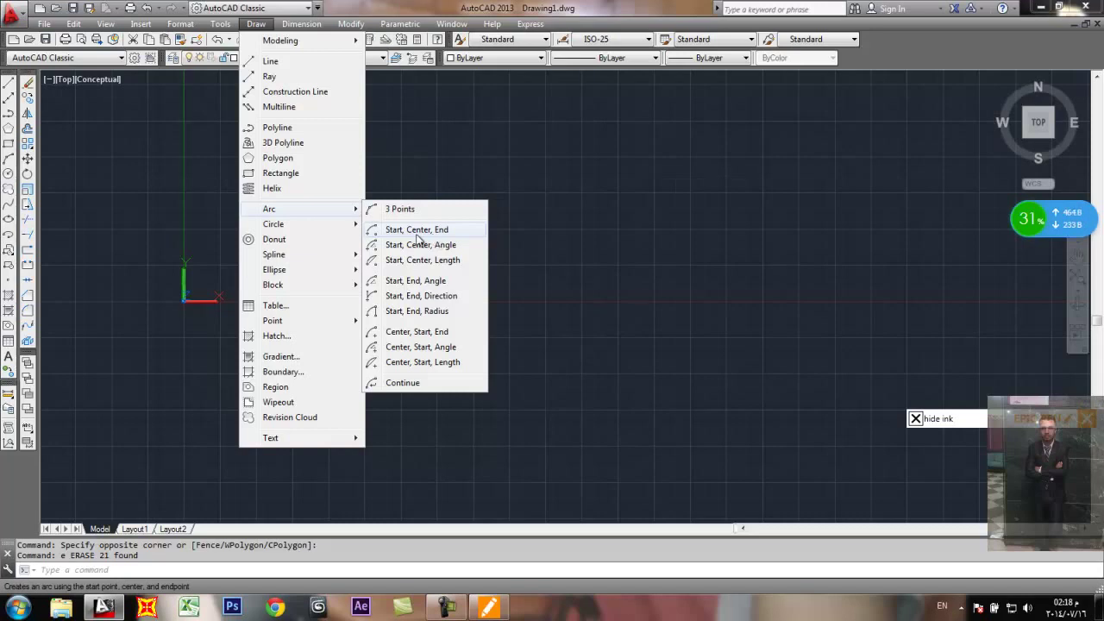
Step: Draw a horizontal line 100 units long to the right in the empty drawing area
{"action": "left_click", "coordinate": [8, 95]}
{"action": "left_click", "coordinate": [356, 206]}
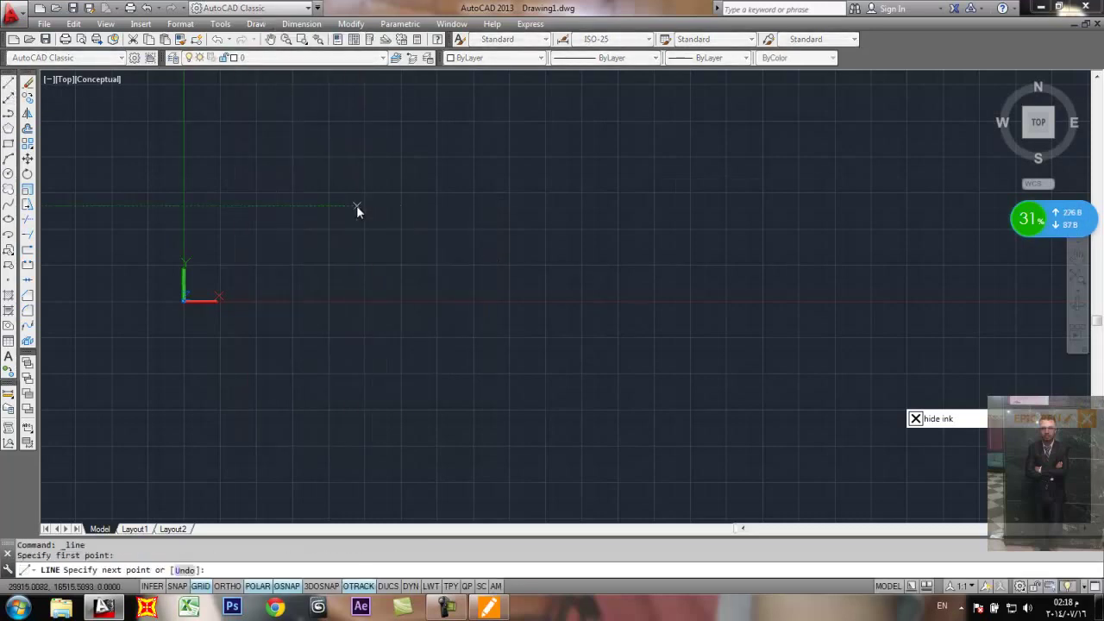
{"action": "scroll", "coordinate": [538, 209], "scroll_direction": "up", "scroll_amount": 3}
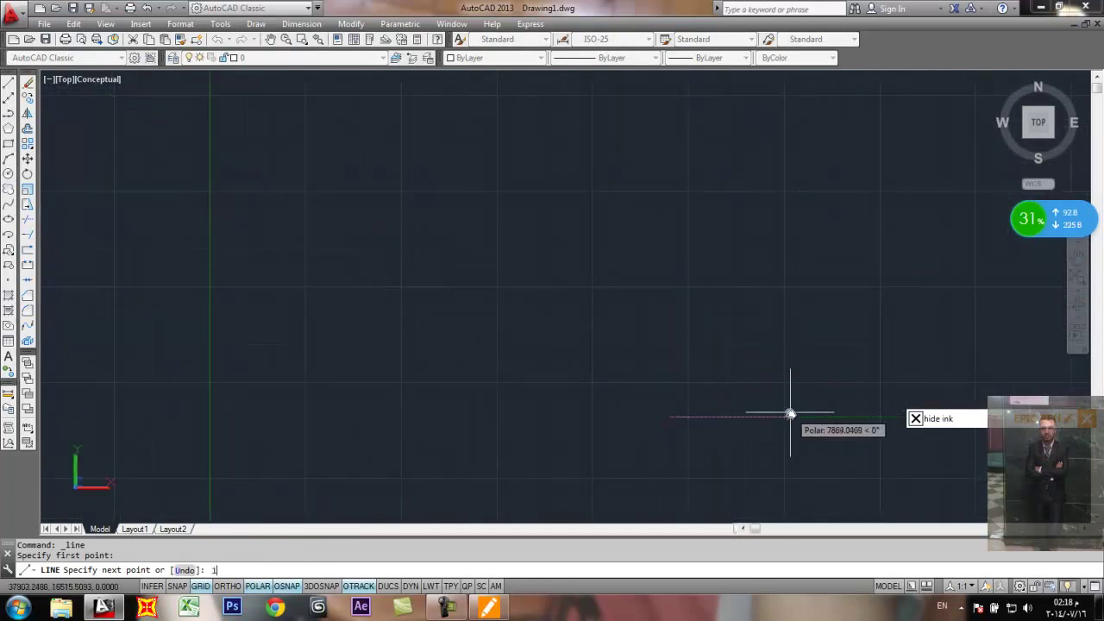
{"action": "type", "text": "100"}
{"action": "key", "text": "Return"}
{"action": "key", "text": "Return"}
{"action": "scroll", "coordinate": [782, 412], "scroll_direction": "down", "scroll_amount": 1}
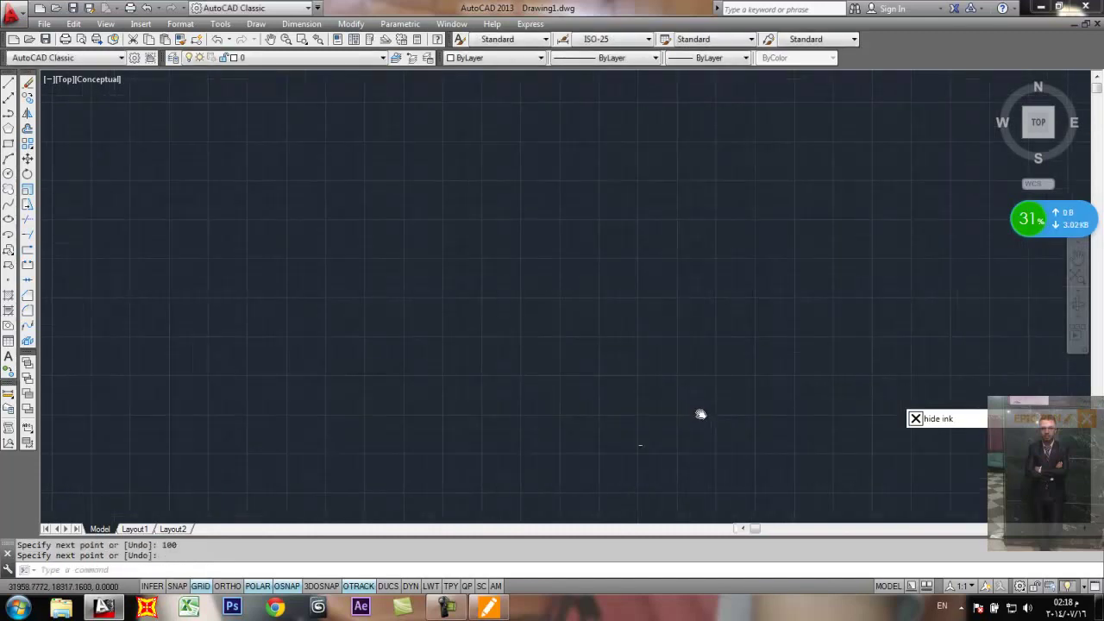
{"action": "scroll", "coordinate": [456, 385], "scroll_direction": "up", "scroll_amount": 10}
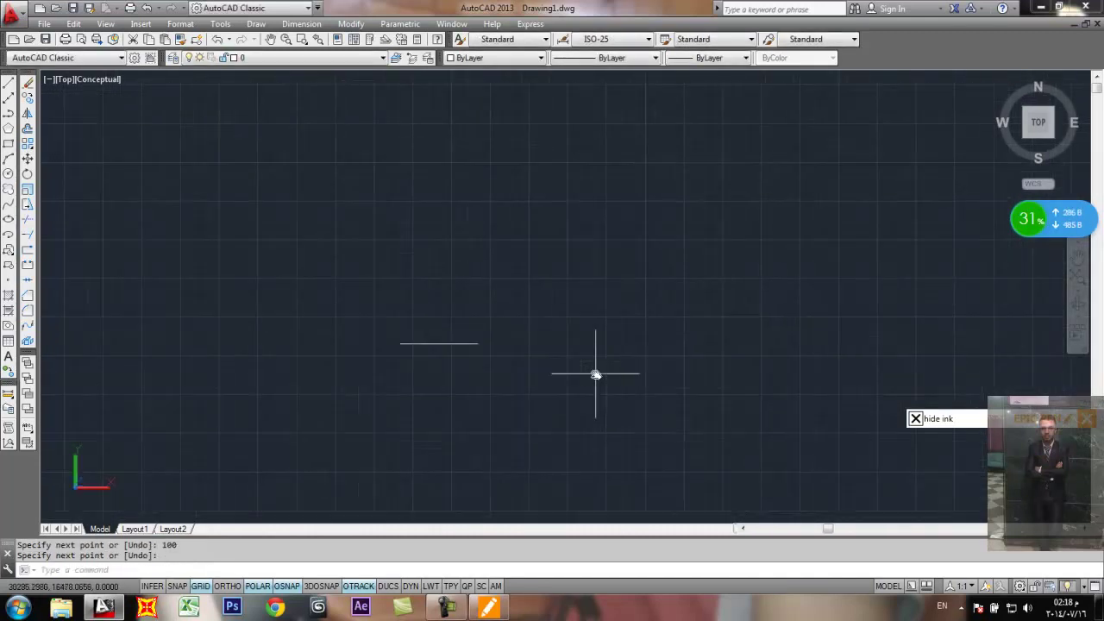
Step: Draw a 100-unit vertical line upward from the horizontal line's right end
{"action": "key", "text": "Return"}
{"action": "left_click", "coordinate": [472, 349]}
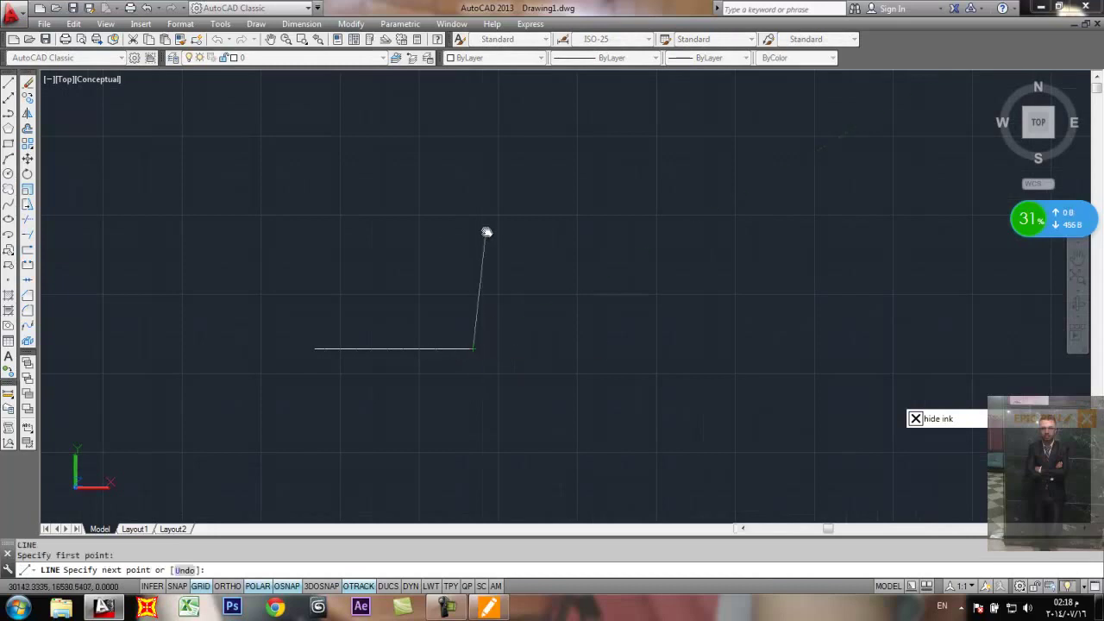
{"action": "type", "text": "100"}
{"action": "key", "text": "Return"}
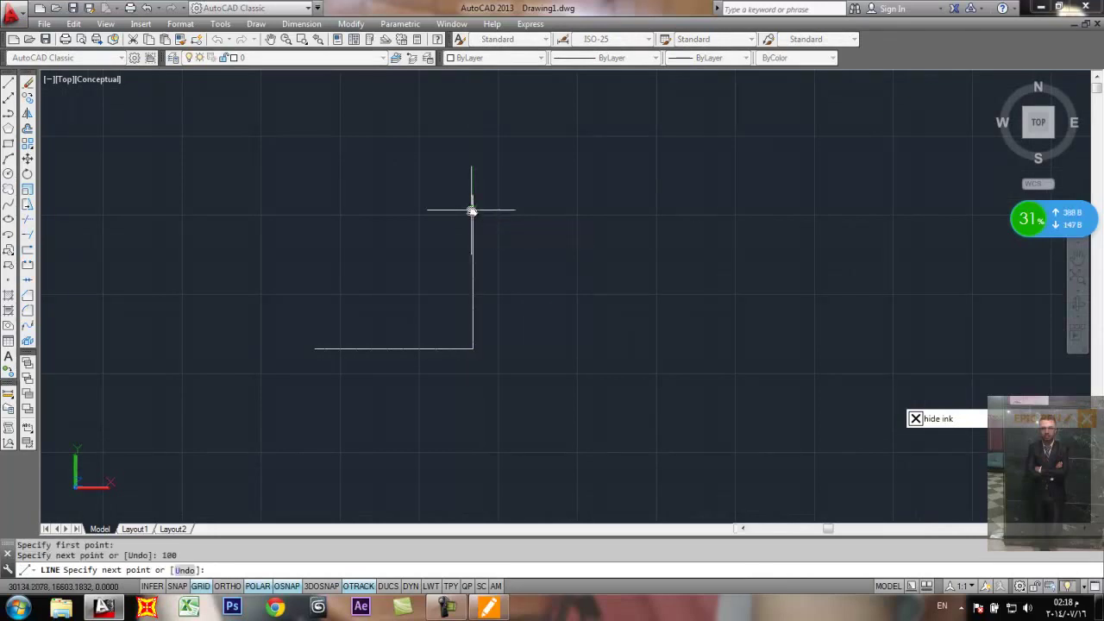
{"action": "key", "text": "Return"}
Step: Extend the baseline with a second 100-unit horizontal line running right from the vertical line's foot
{"action": "key", "text": "Return"}
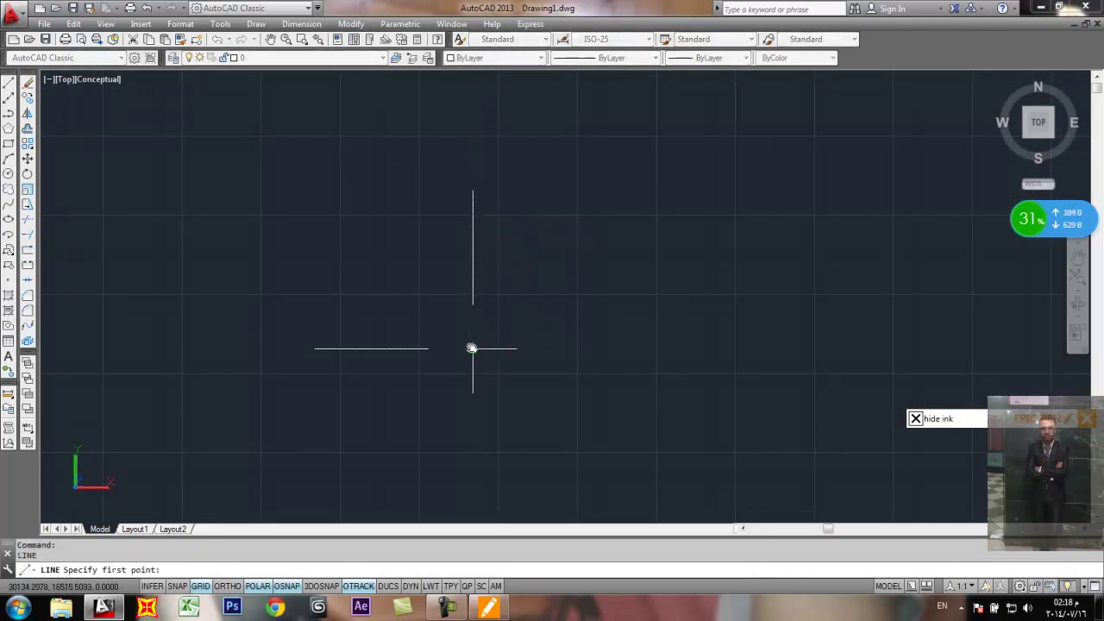
{"action": "left_click", "coordinate": [473, 349]}
{"action": "type", "text": "100"}
{"action": "key", "text": "Return"}
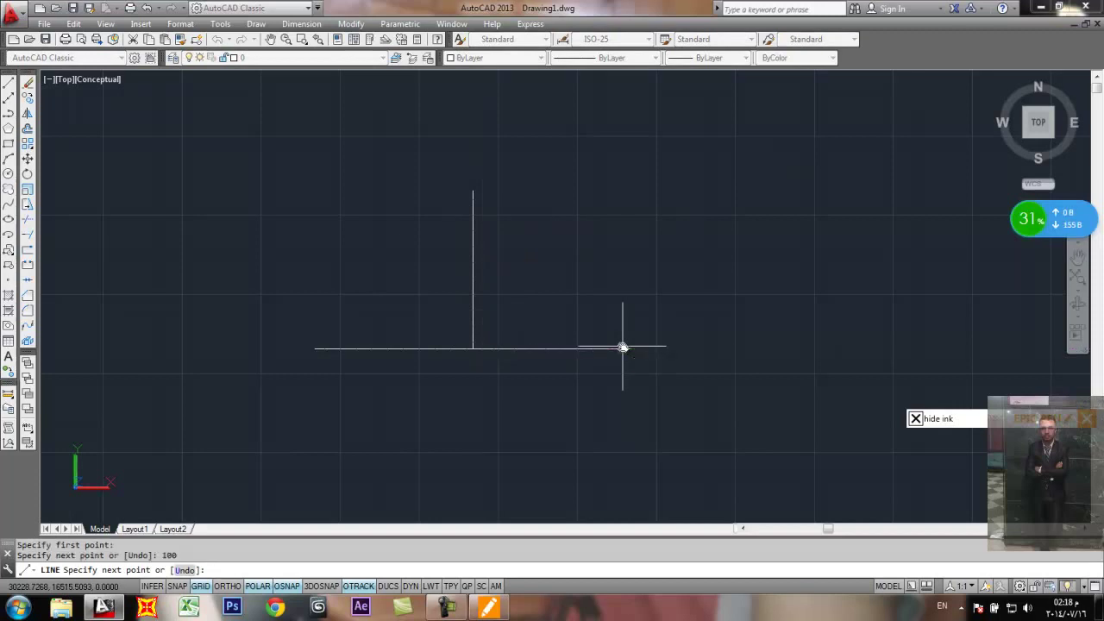
{"action": "key", "text": "Return"}
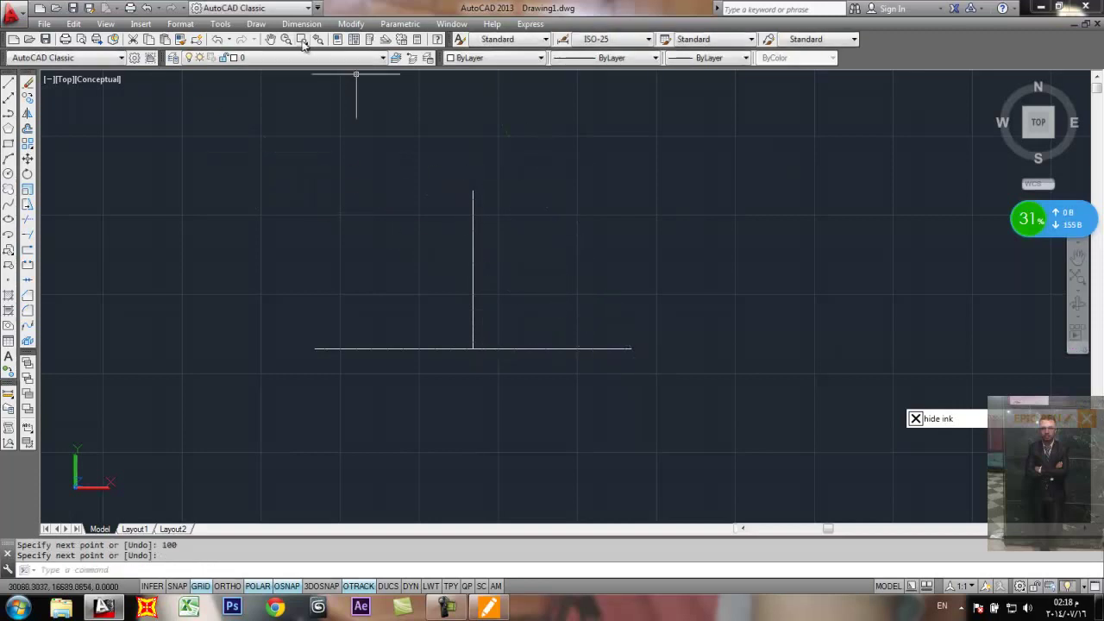
Step: Draw a Start, Center, End arc from the baseline's right end to its left end, centred at the vertical line's foot
{"action": "left_click", "coordinate": [256, 23]}
{"action": "mouse_move", "coordinate": [336, 213]}
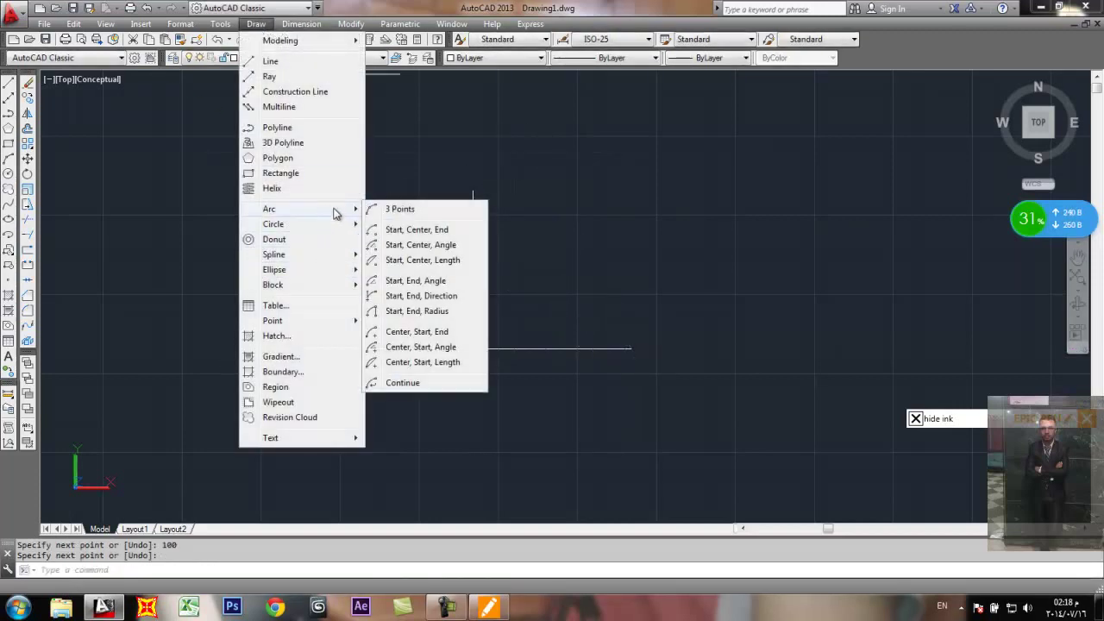
{"action": "left_click", "coordinate": [400, 230]}
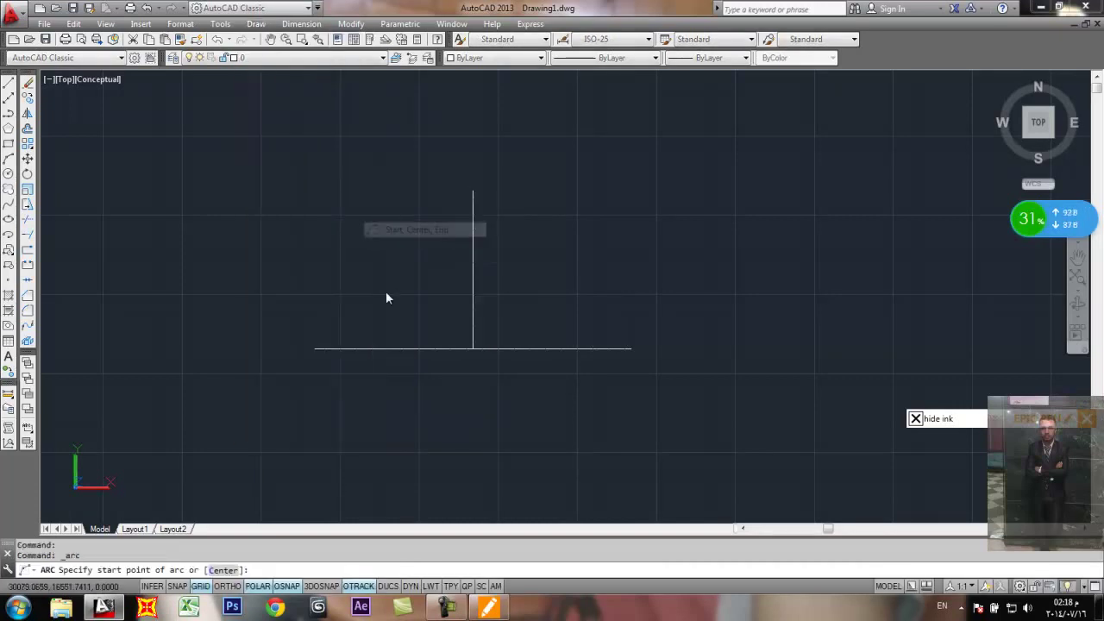
{"action": "left_click", "coordinate": [631, 348]}
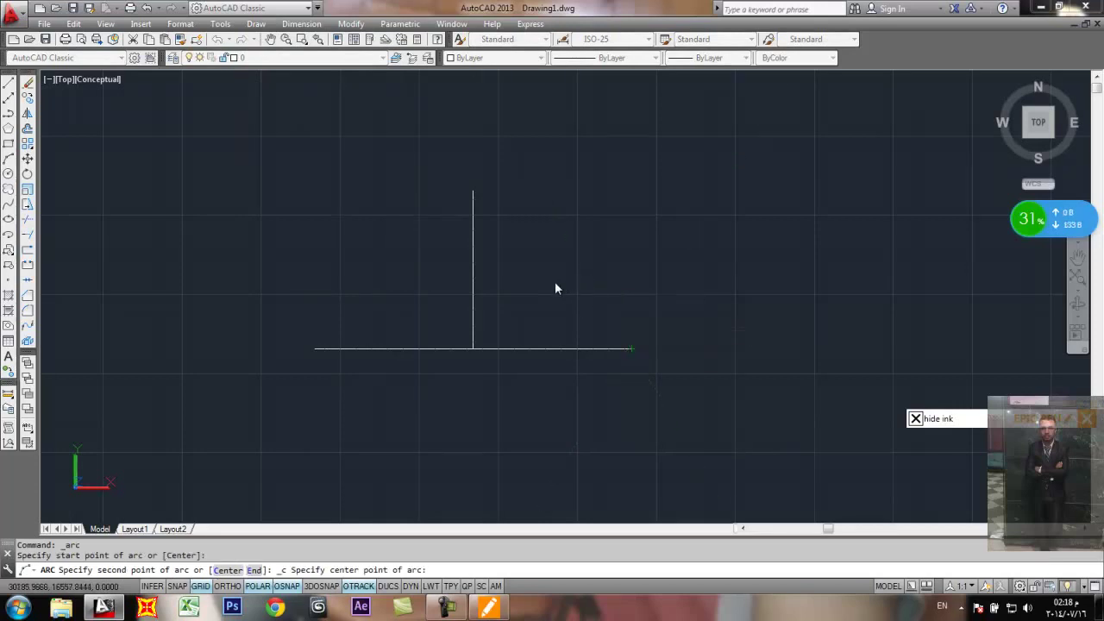
{"action": "left_click", "coordinate": [472, 350]}
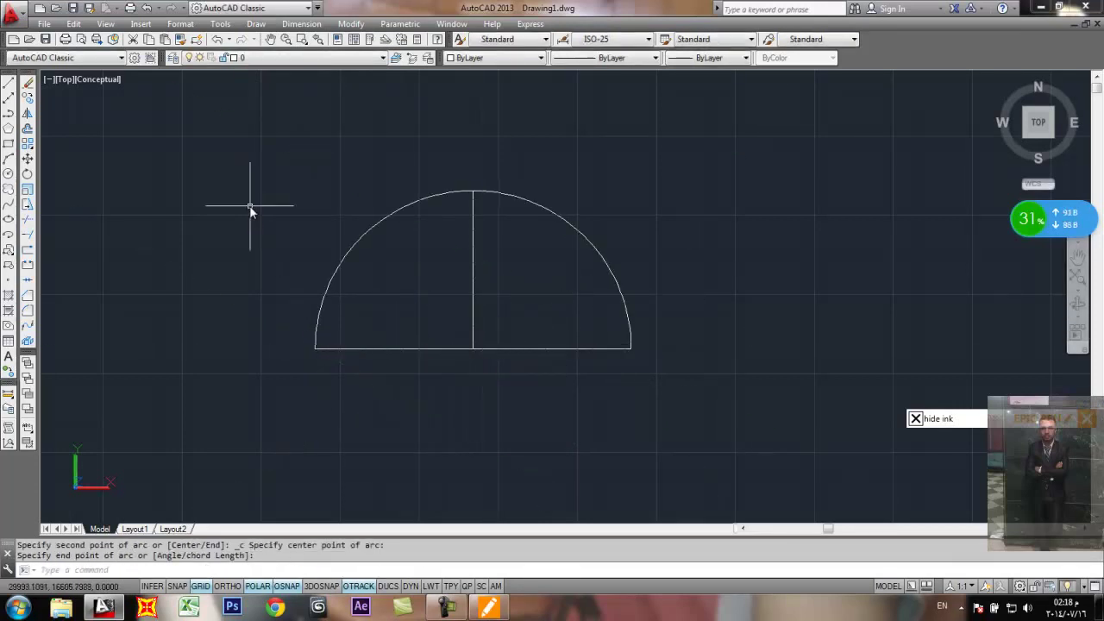
Step: Erase the semicircular arc above the baseline, keeping the construction lines
{"action": "left_click", "coordinate": [593, 211]}
{"action": "left_click", "coordinate": [574, 241]}
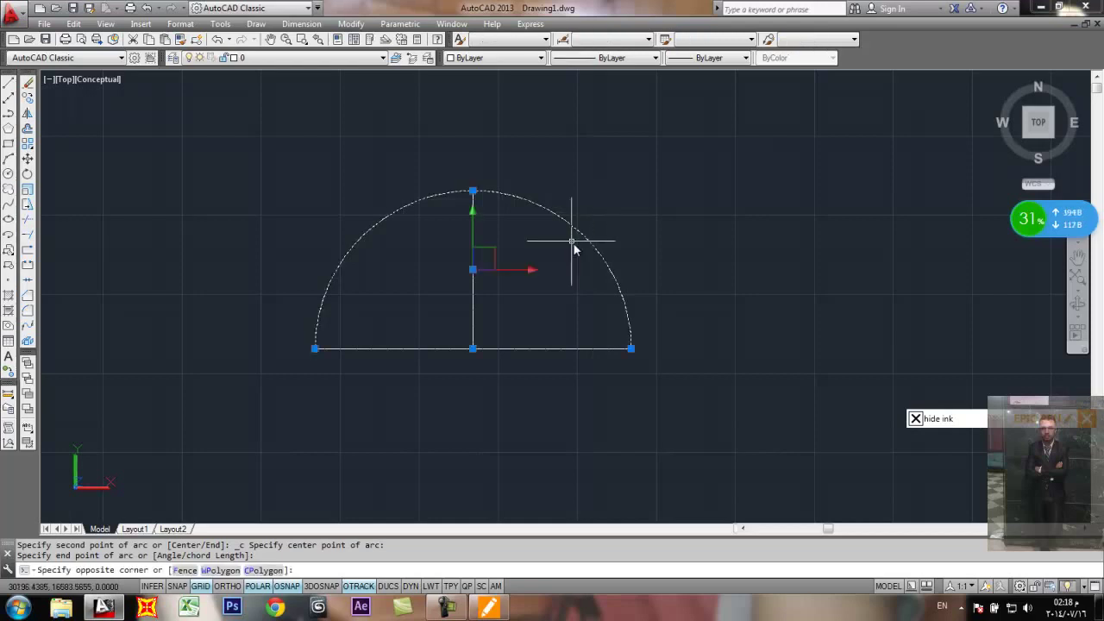
{"action": "type", "text": "e"}
{"action": "key", "text": "Return"}
Step: Draw a Start, Center, End arc below the baseline from its left end to its right end, centred at the vertical line's foot
{"action": "left_click", "coordinate": [259, 23]}
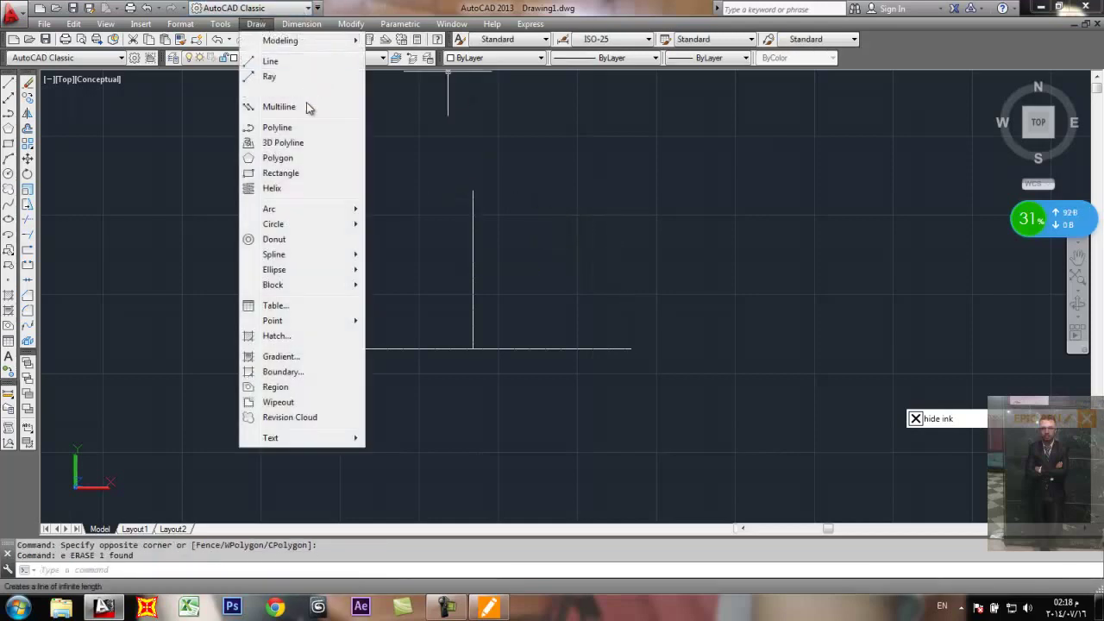
{"action": "mouse_move", "coordinate": [337, 211]}
{"action": "left_click", "coordinate": [450, 231]}
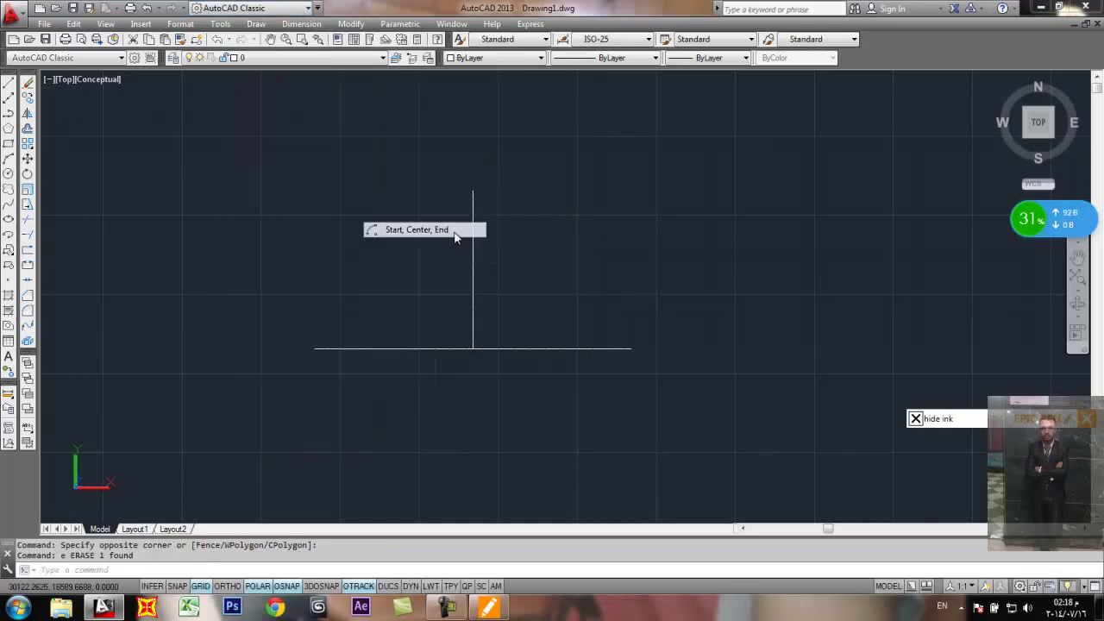
{"action": "left_click", "coordinate": [319, 349]}
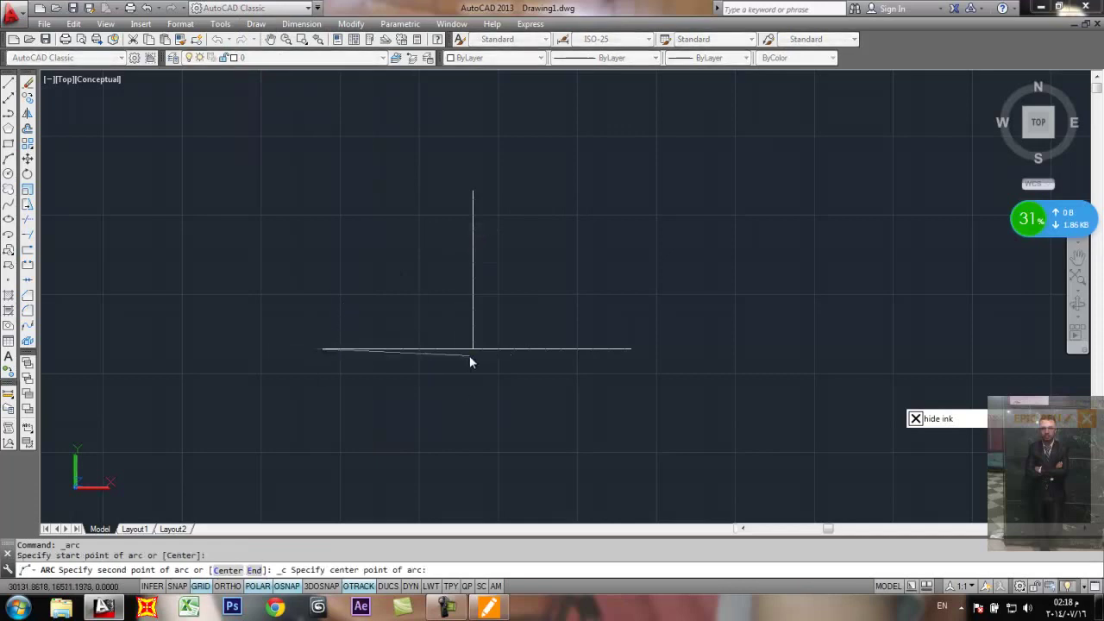
{"action": "left_click", "coordinate": [474, 350]}
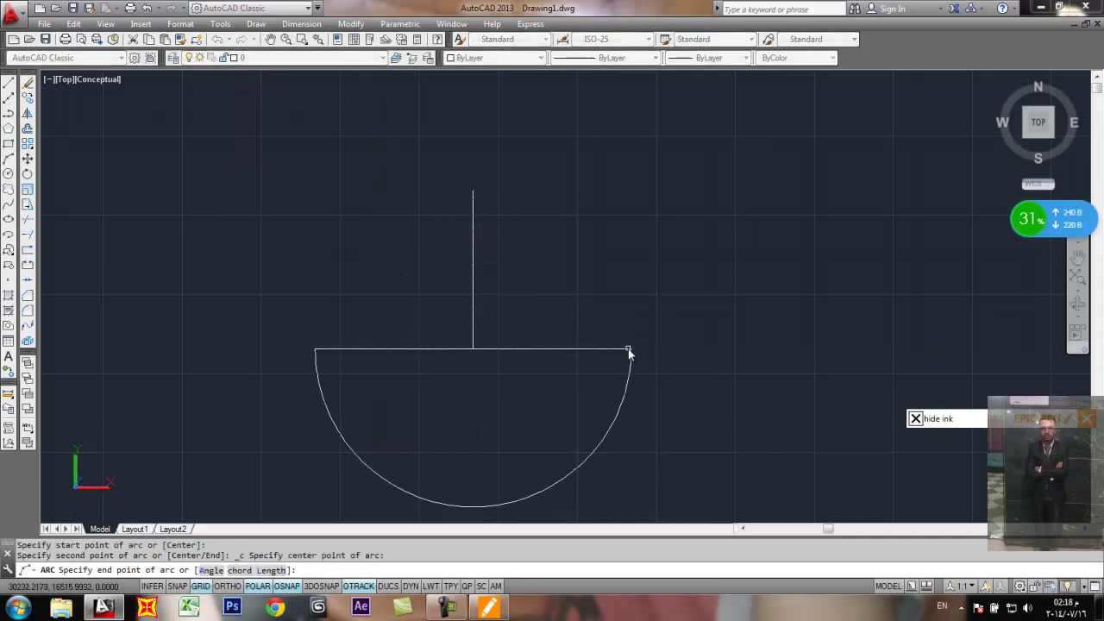
{"action": "left_click", "coordinate": [629, 349]}
{"action": "key", "text": "Return"}
{"action": "left_click", "coordinate": [645, 377]}
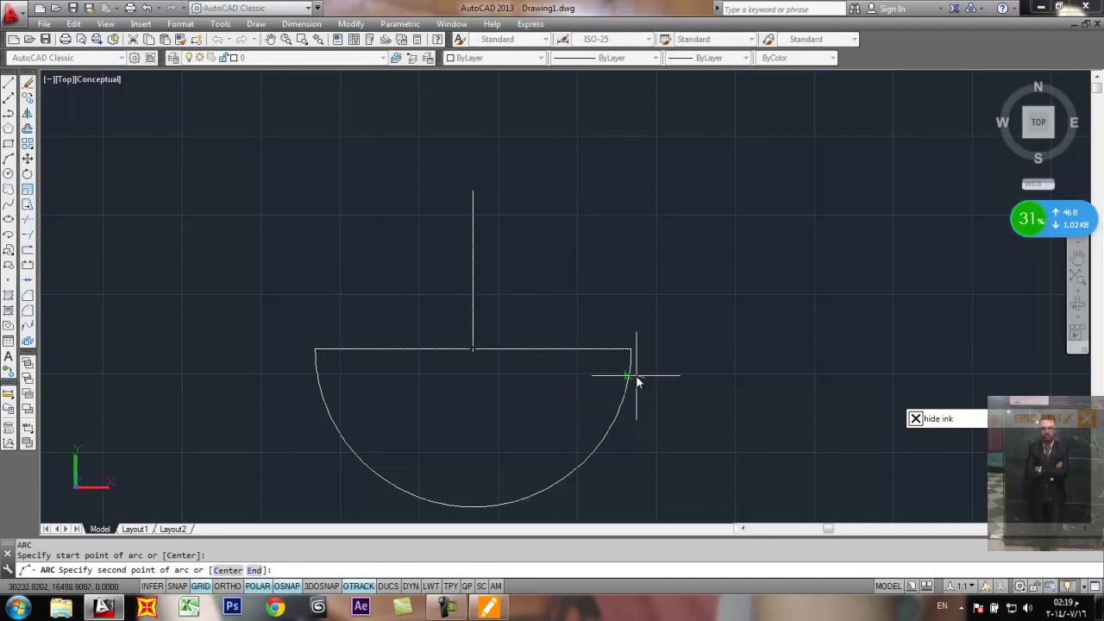
{"action": "key", "text": "Escape"}
Step: Erase the semicircular arc below the baseline
{"action": "left_click", "coordinate": [638, 387]}
{"action": "left_click", "coordinate": [569, 424]}
{"action": "type", "text": "e"}
{"action": "key", "text": "Return"}
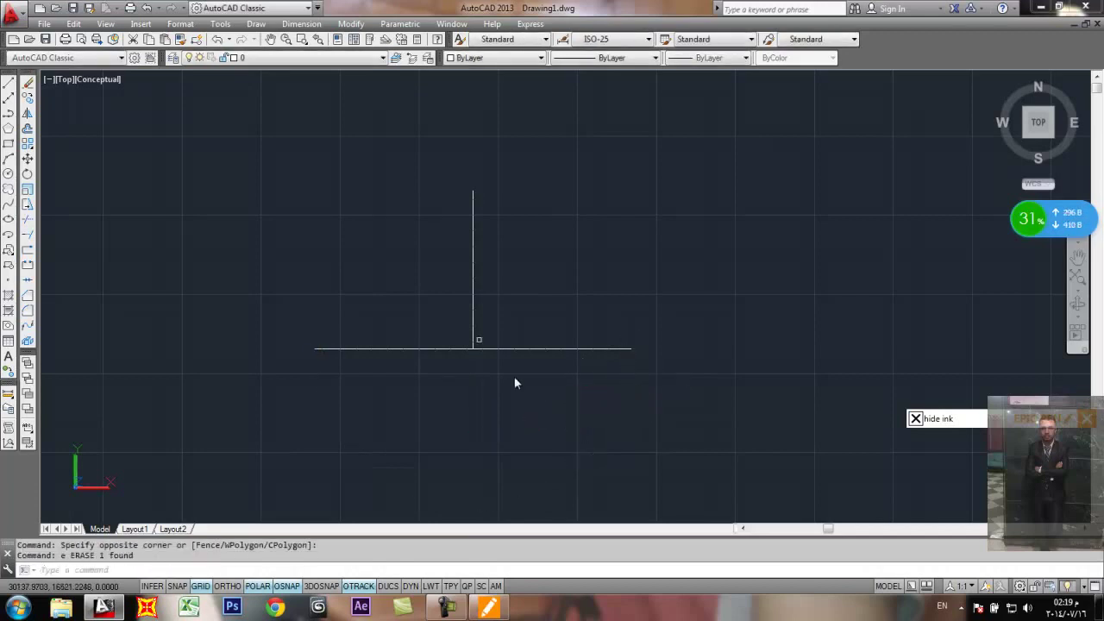
Step: Draw a 3 Points arc from the baseline's left end through the vertical line's top to the baseline's right end
{"action": "left_click", "coordinate": [256, 23]}
{"action": "mouse_move", "coordinate": [333, 226]}
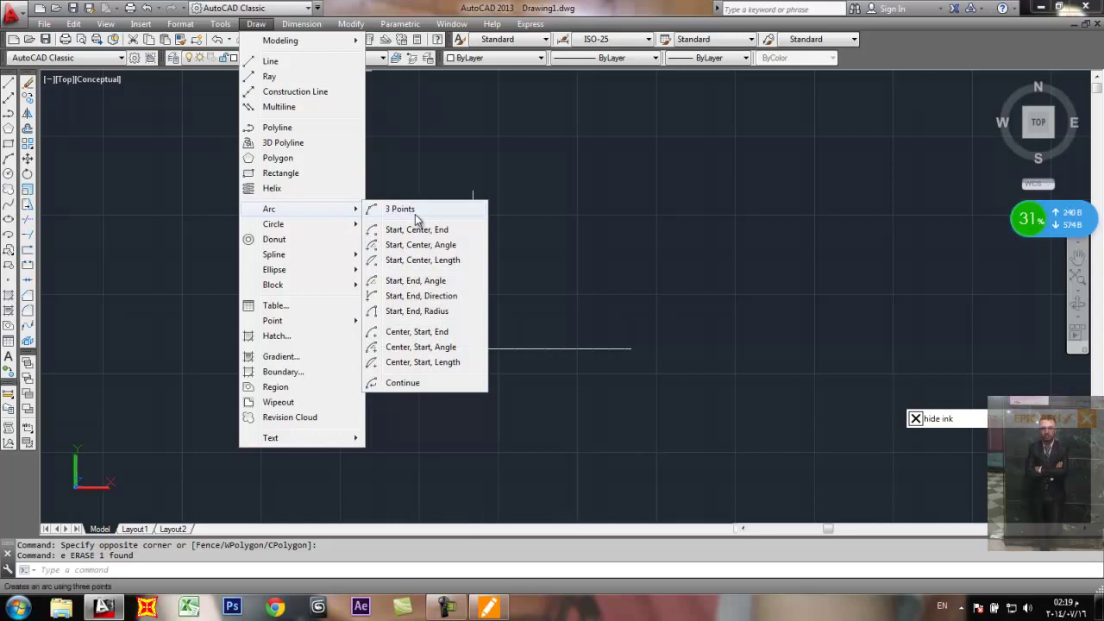
{"action": "left_click", "coordinate": [416, 215]}
{"action": "left_click", "coordinate": [316, 348]}
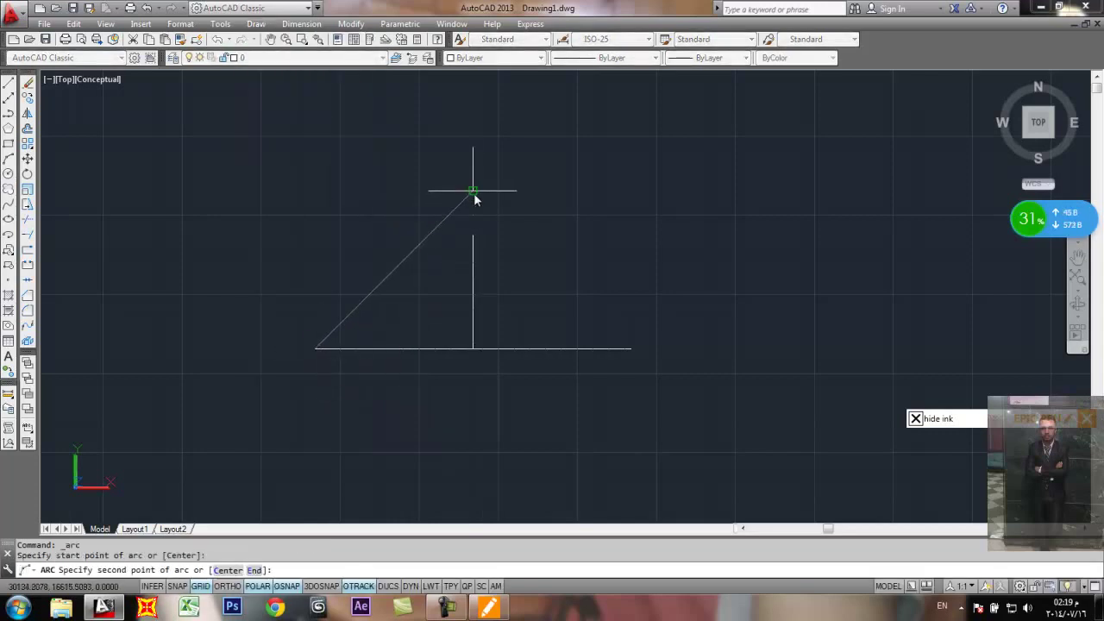
{"action": "left_click", "coordinate": [473, 190]}
{"action": "left_click", "coordinate": [631, 348]}
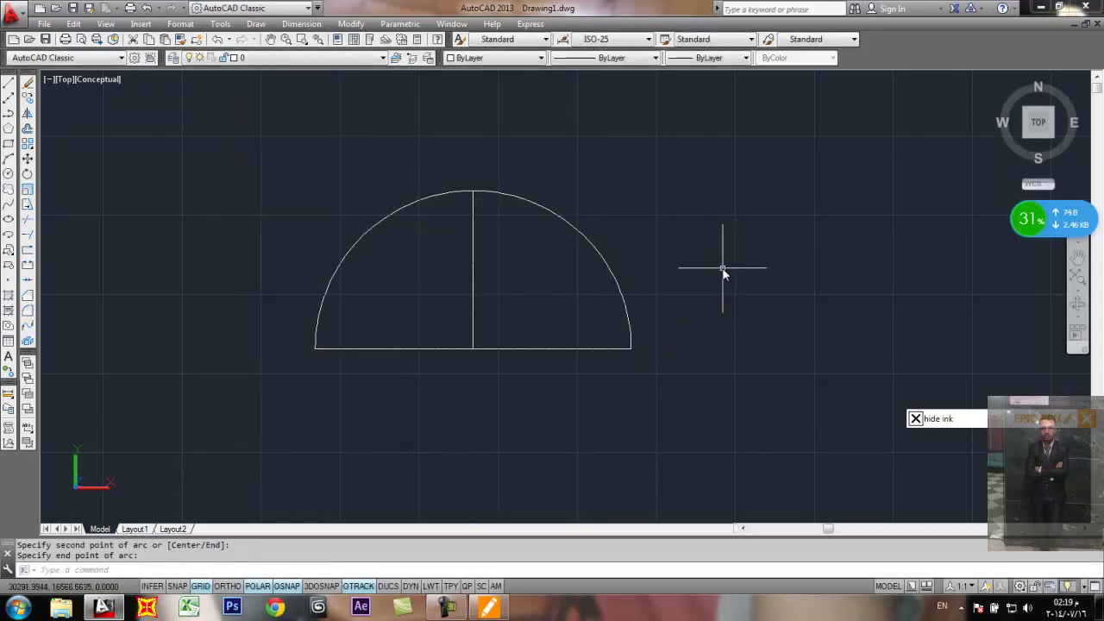
Step: Draw another three-point arc between the baseline's ends, passing through a point below the vertical line's foot
{"action": "key", "text": "space"}
{"action": "left_click", "coordinate": [315, 350]}
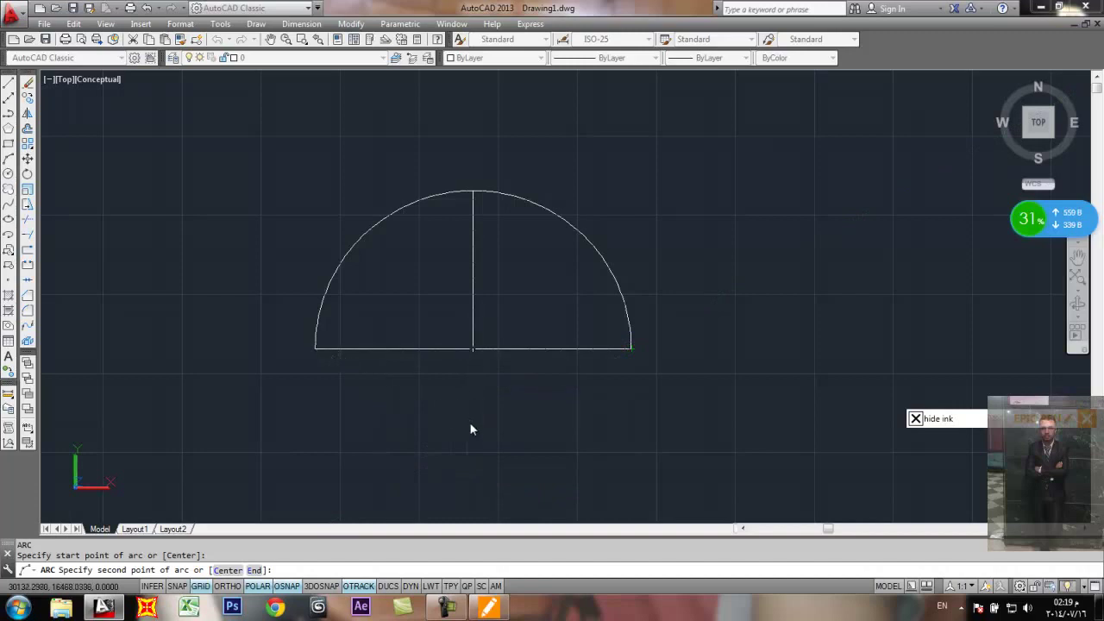
{"action": "left_click", "coordinate": [471, 452]}
{"action": "left_click", "coordinate": [627, 349]}
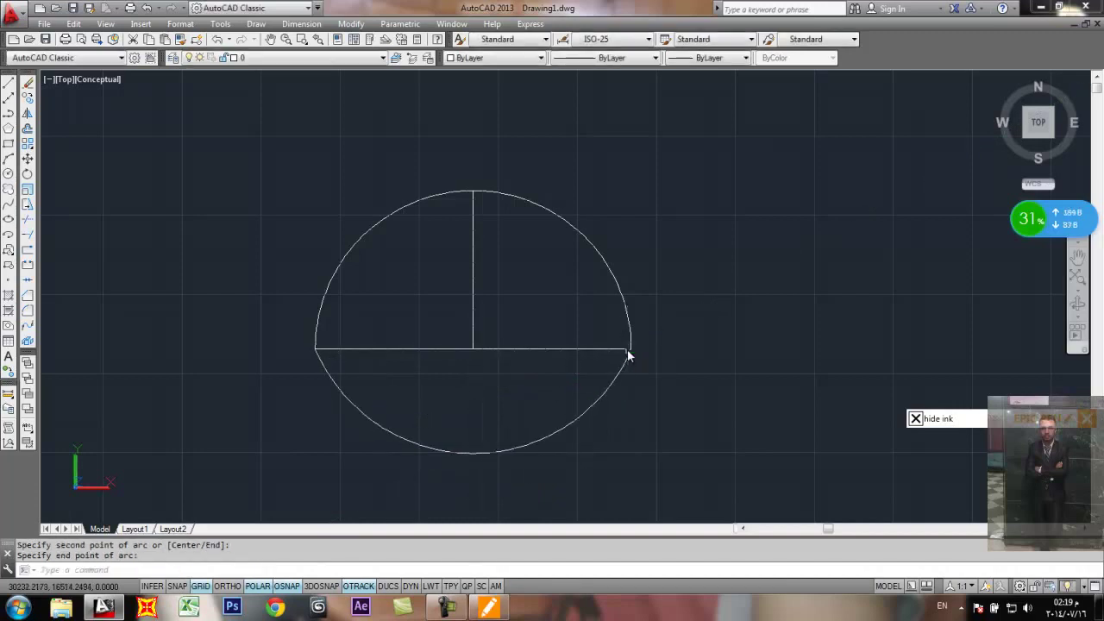
Step: Erase the lower and upper three-point arcs, keeping the construction lines
{"action": "left_click", "coordinate": [672, 415]}
{"action": "left_click", "coordinate": [441, 437]}
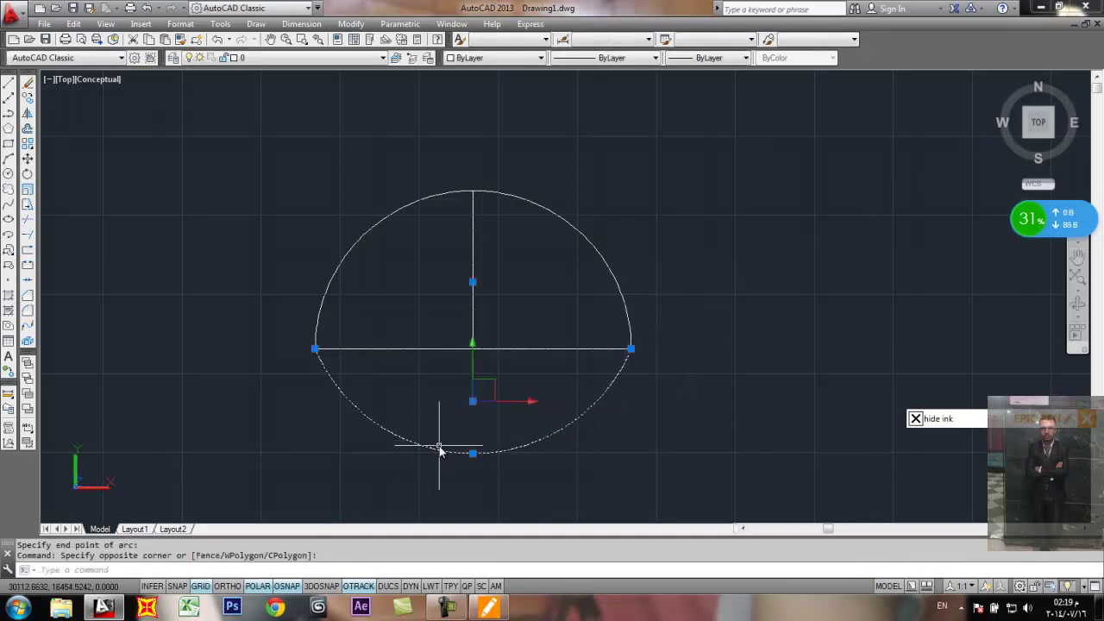
{"action": "type", "text": "e"}
{"action": "key", "text": "Return"}
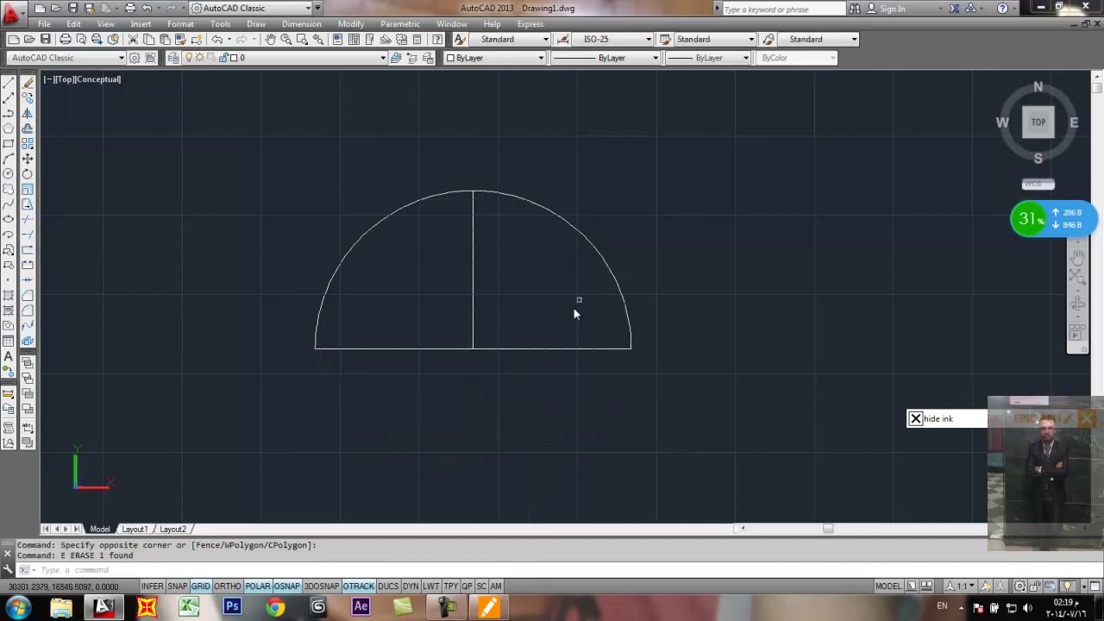
{"action": "left_click", "coordinate": [617, 214]}
{"action": "left_click", "coordinate": [532, 298]}
{"action": "type", "text": "e"}
{"action": "key", "text": "Return"}
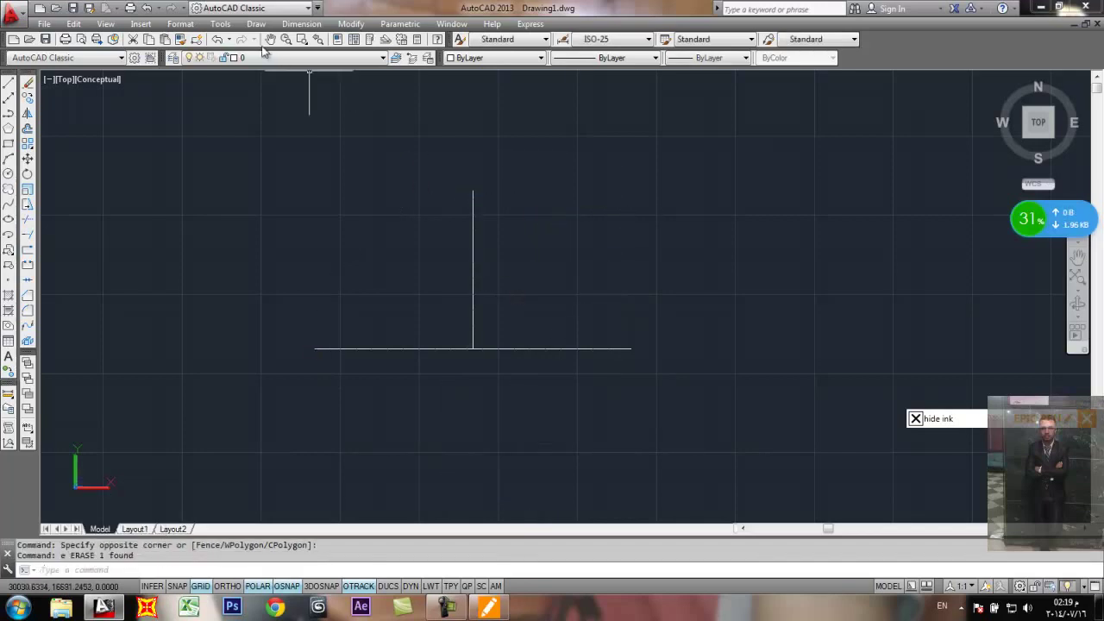
Step: Draw a Center, Start, End arc centred at the vertical line's foot, from the baseline's right end to its left end
{"action": "left_click", "coordinate": [257, 23]}
{"action": "mouse_move", "coordinate": [353, 213]}
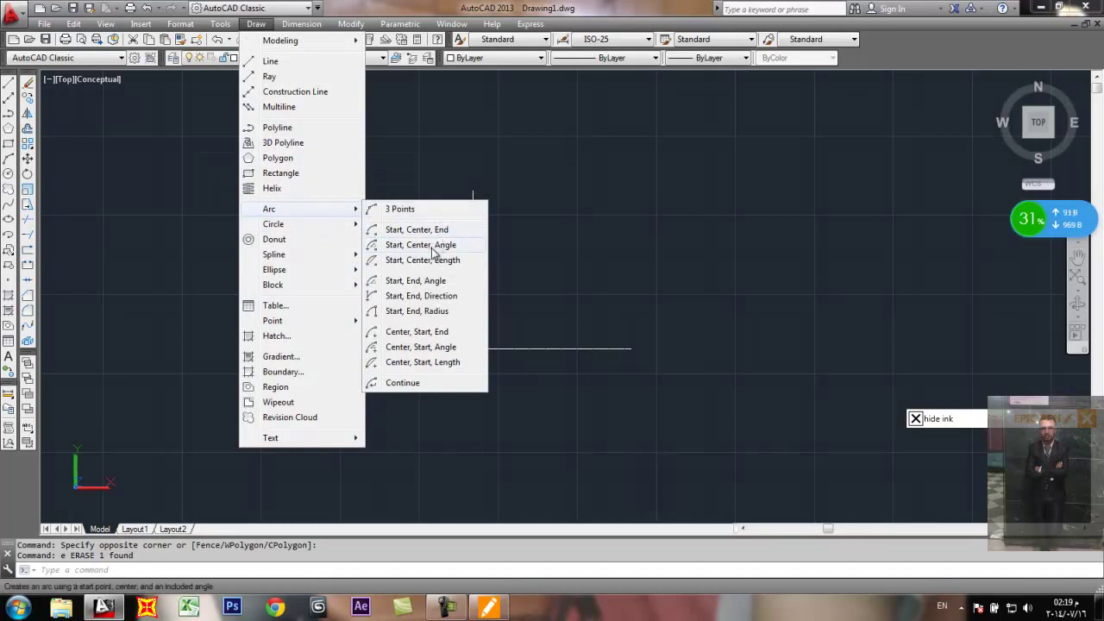
{"action": "left_click", "coordinate": [429, 335]}
{"action": "left_click", "coordinate": [473, 350]}
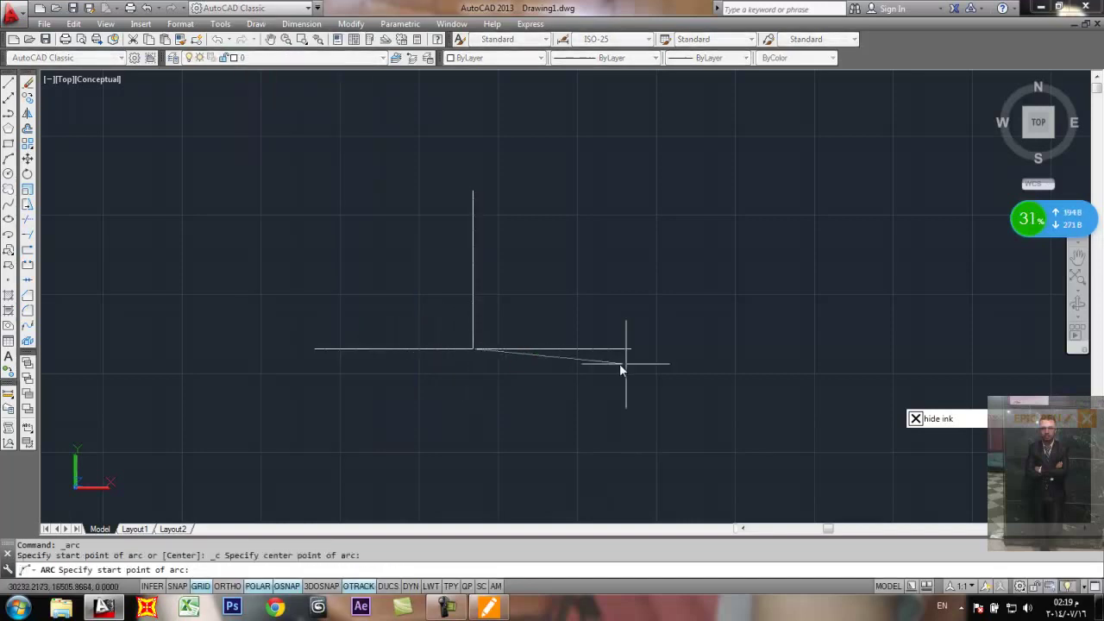
{"action": "left_click", "coordinate": [637, 351]}
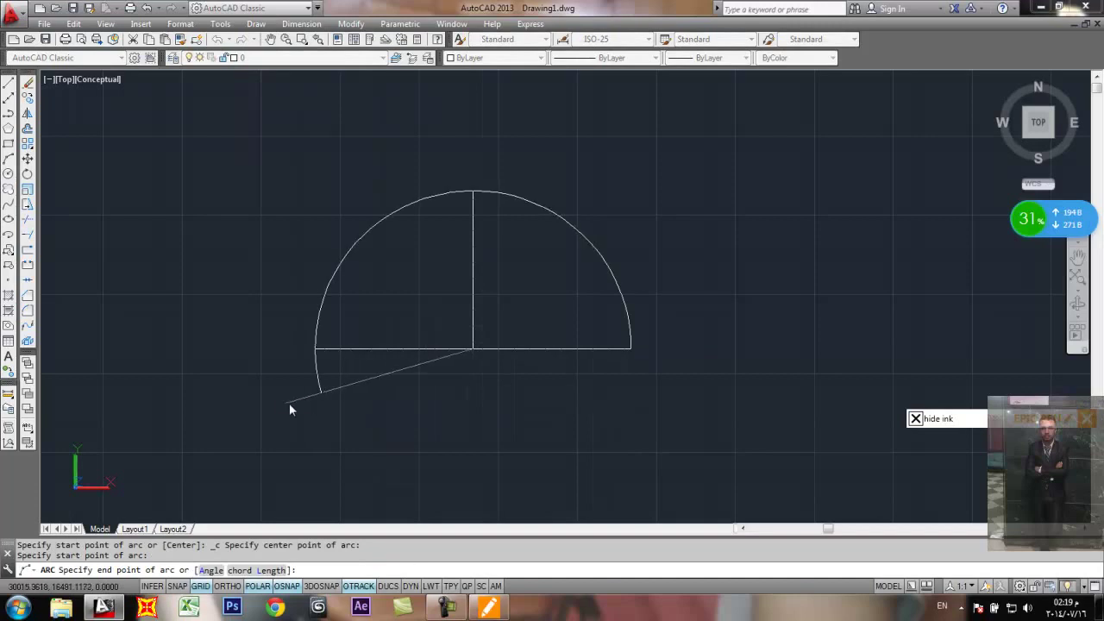
{"action": "left_click", "coordinate": [316, 348]}
Step: Erase the Center, Start, End arc above the baseline
{"action": "left_click", "coordinate": [385, 242]}
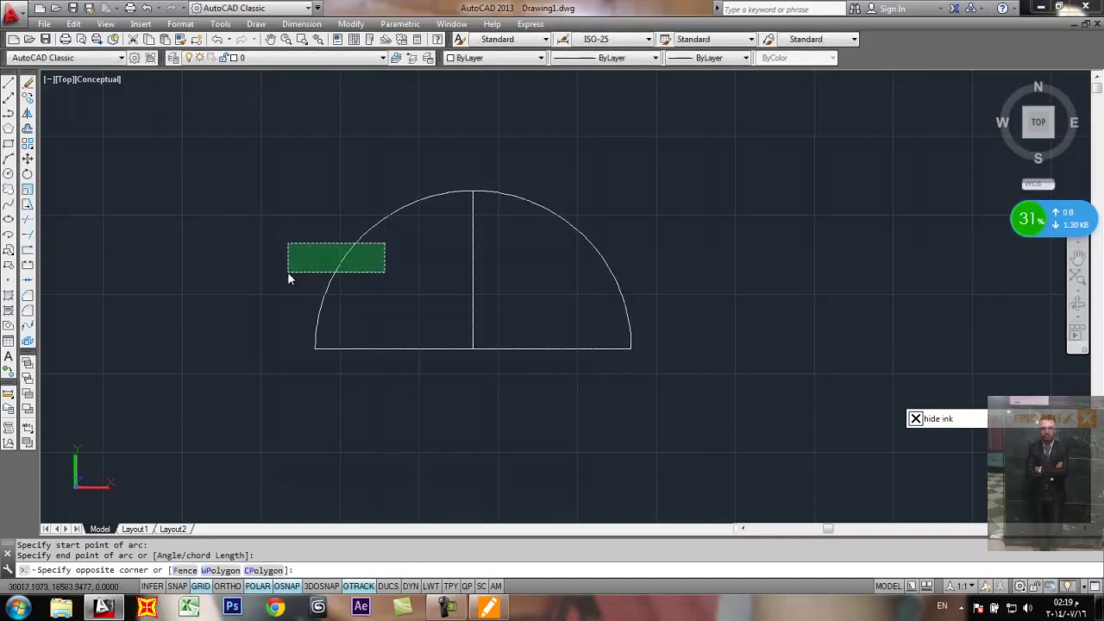
{"action": "left_click", "coordinate": [288, 274]}
{"action": "key", "text": "Return"}
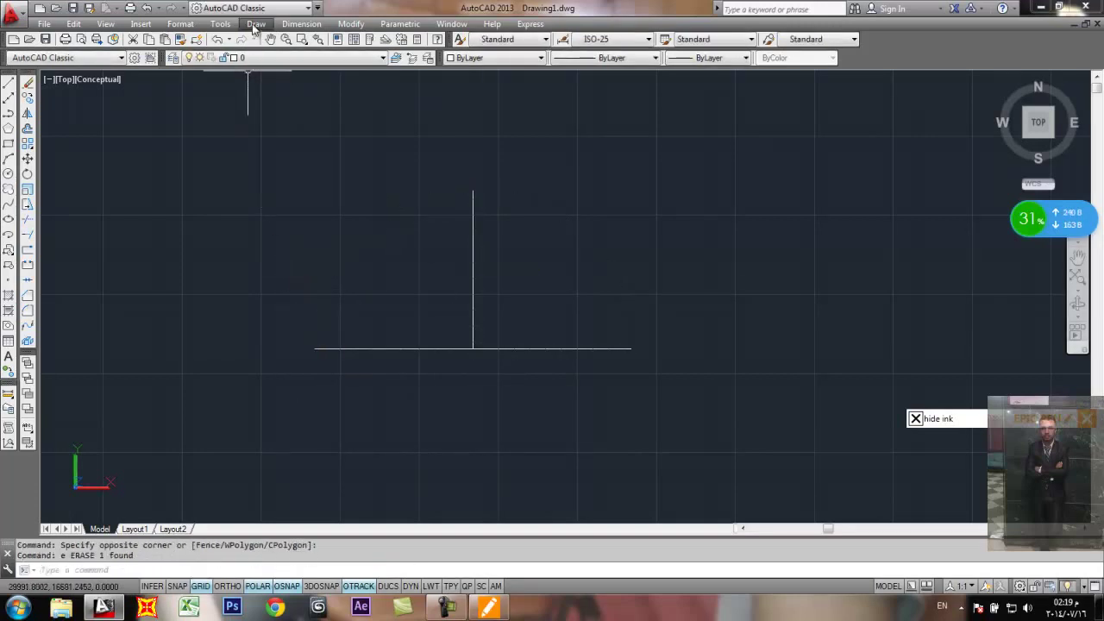
Step: Draw a Start, Center, Angle arc from the baseline's right end, centred at the vertical line's foot, ending at the vertical line's top
{"action": "left_click", "coordinate": [256, 24]}
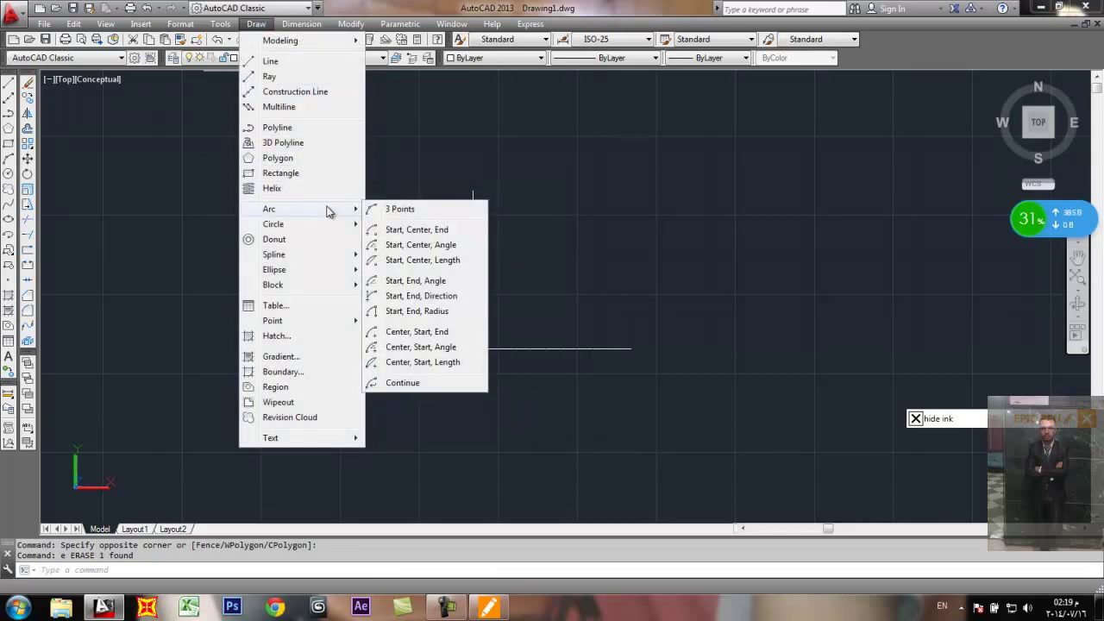
{"action": "left_click", "coordinate": [398, 249]}
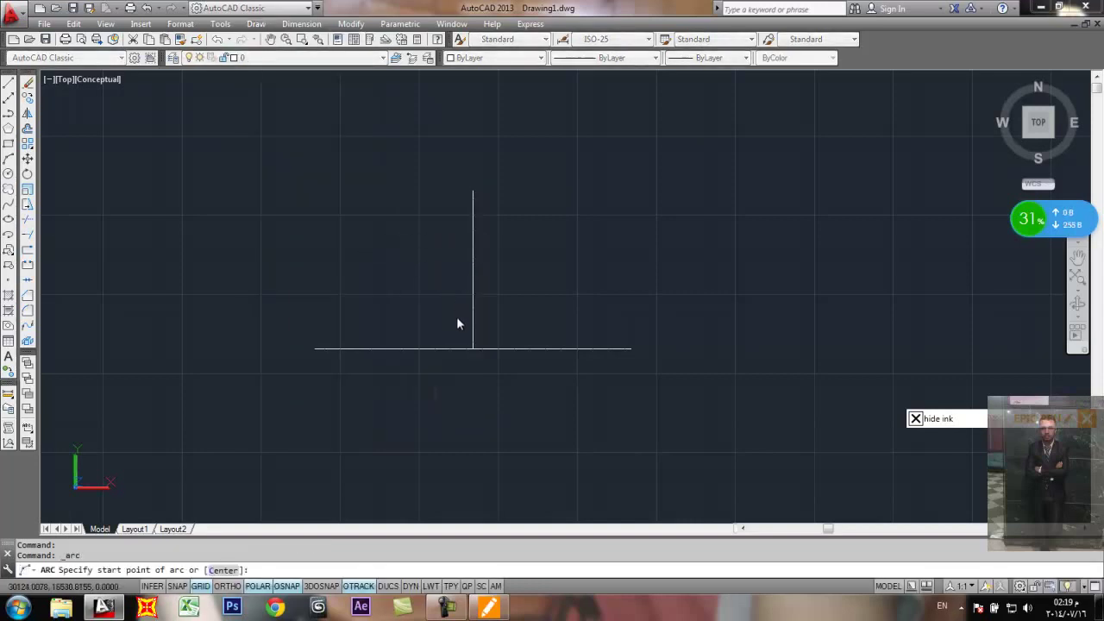
{"action": "left_click", "coordinate": [629, 348]}
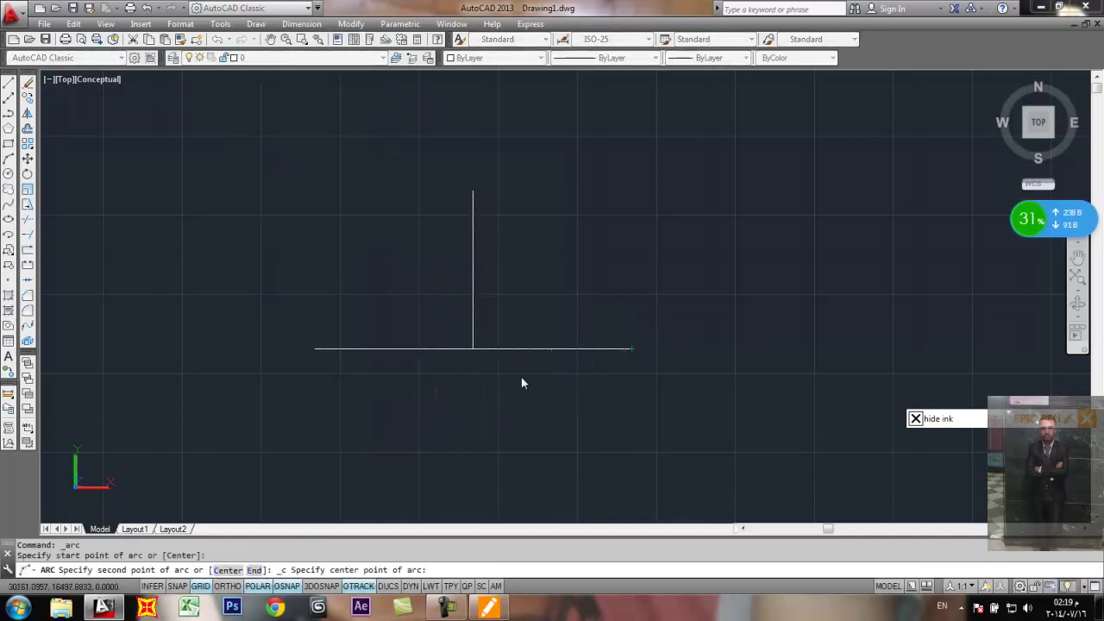
{"action": "left_click", "coordinate": [473, 349]}
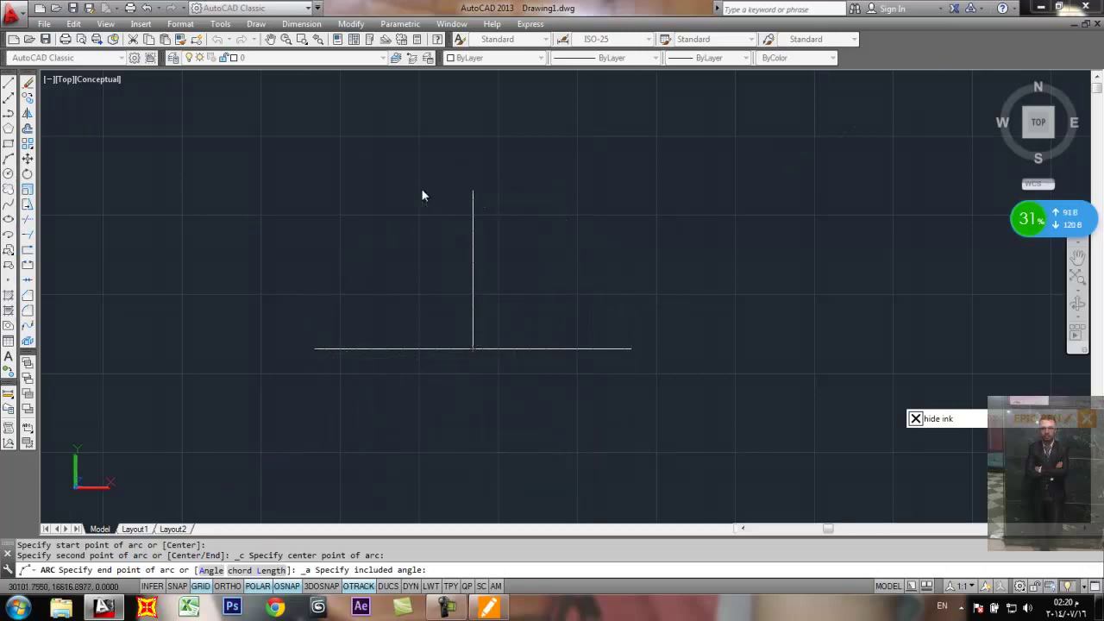
{"action": "left_click", "coordinate": [467, 197]}
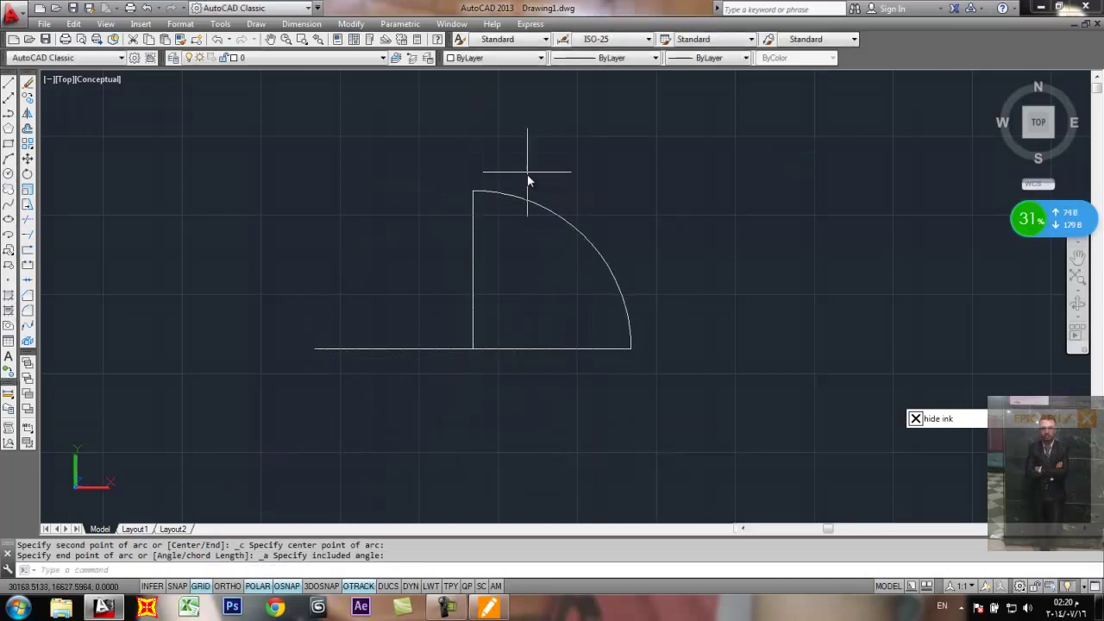
Step: Erase the quarter arc between the baseline's right end and the vertical line's top
{"action": "left_click", "coordinate": [583, 235]}
{"action": "left_click", "coordinate": [570, 253]}
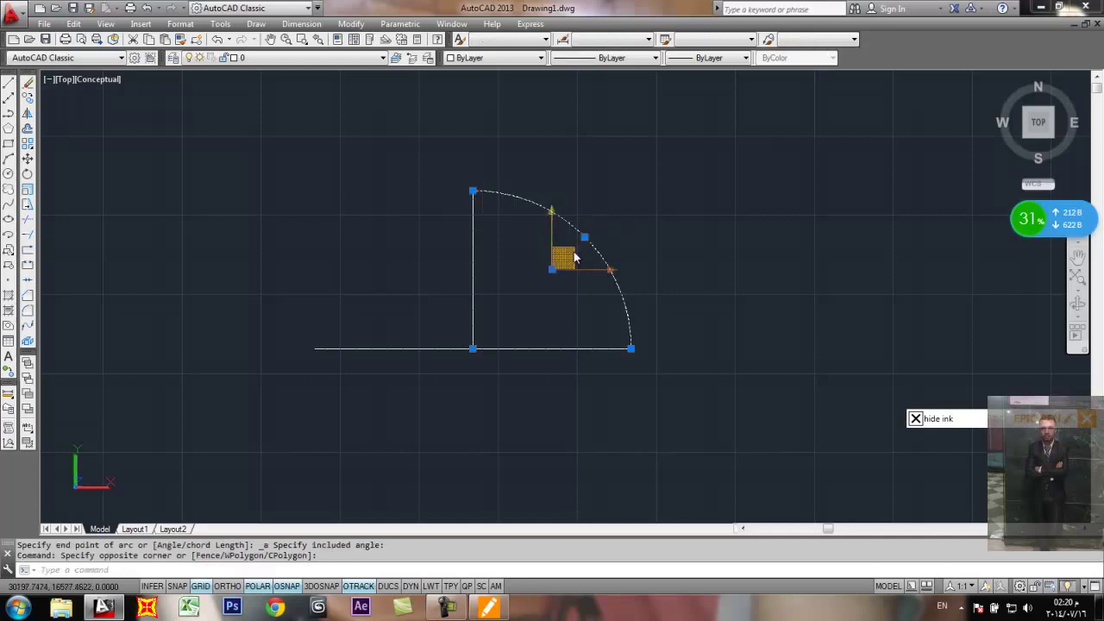
{"action": "key", "text": "Return"}
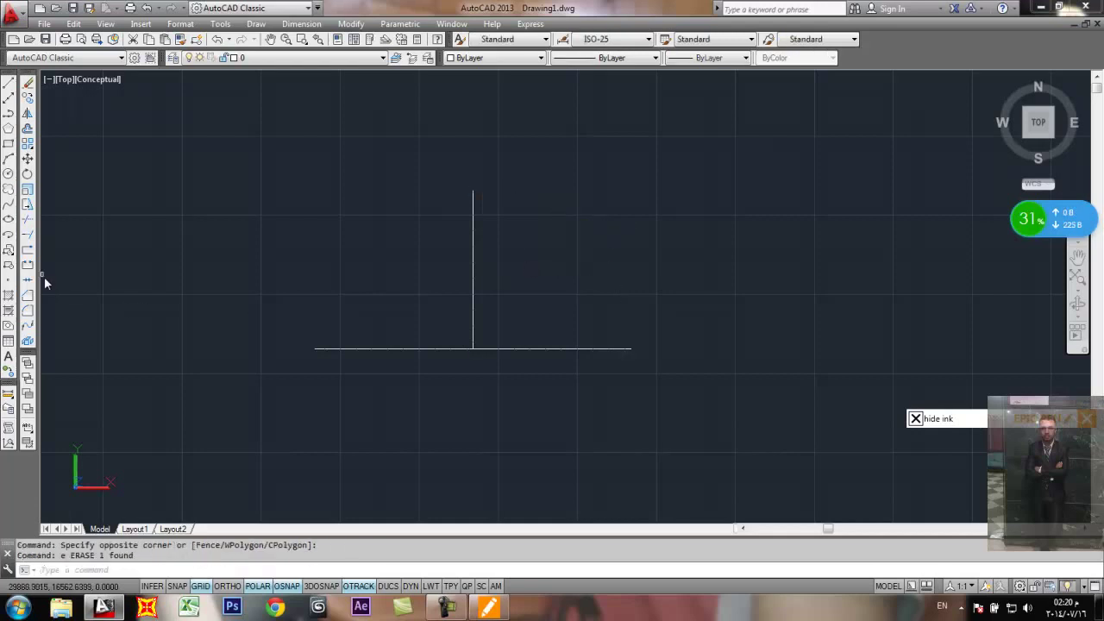
Step: Draw a Start, Center, Angle arc from the baseline's right end, centred at the vertical line's foot, with a 90° included angle
{"action": "left_click", "coordinate": [255, 23]}
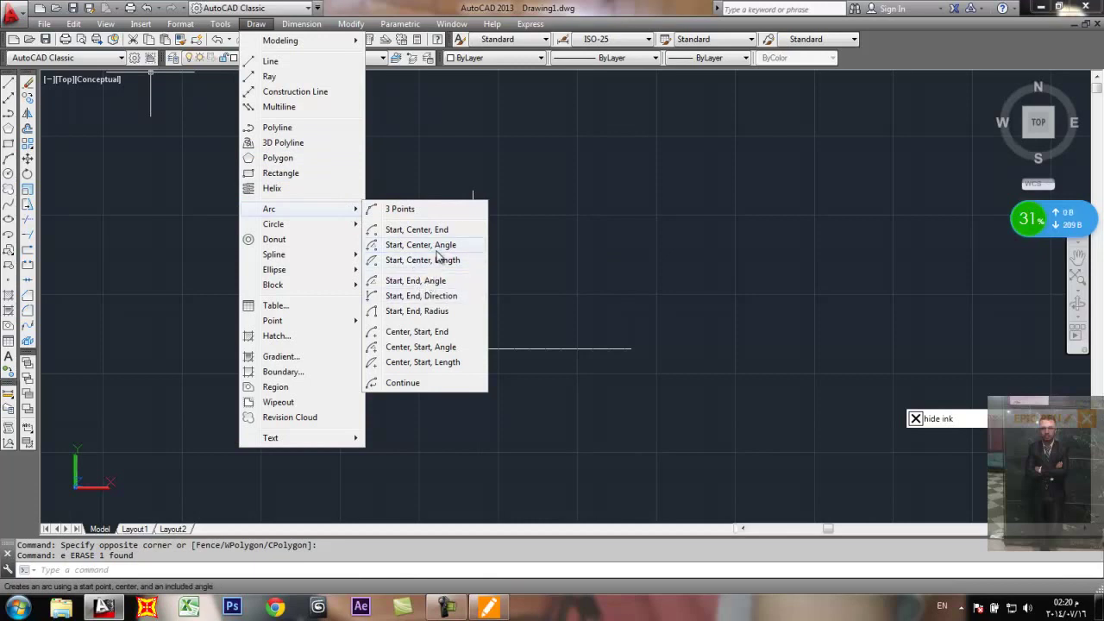
{"action": "left_click", "coordinate": [431, 247]}
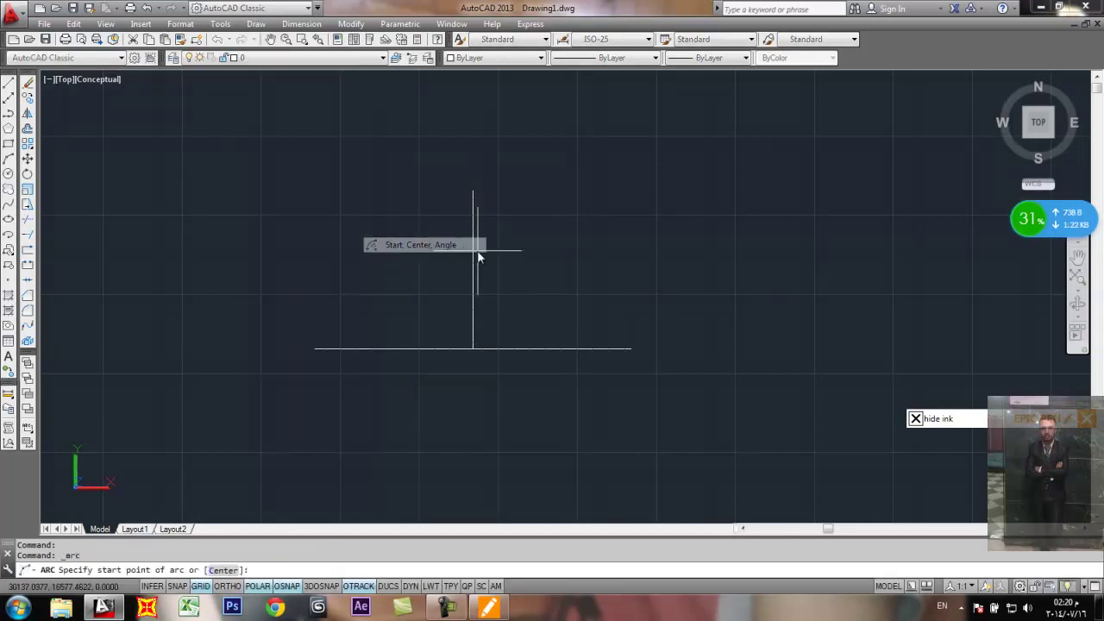
{"action": "left_click", "coordinate": [631, 348]}
{"action": "left_click", "coordinate": [473, 348]}
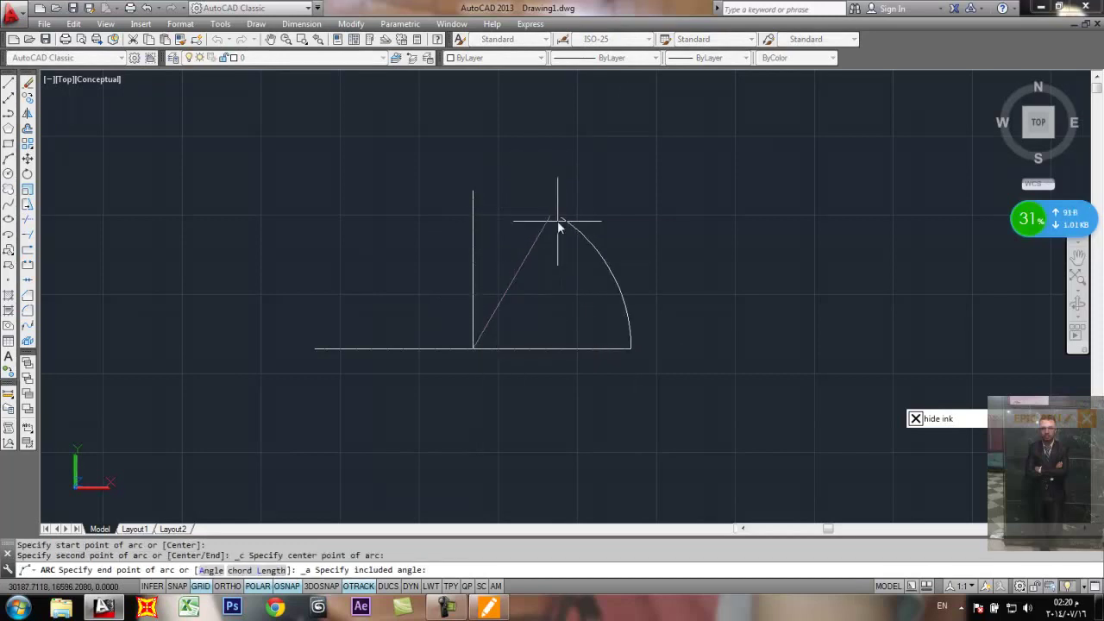
{"action": "type", "text": "90"}
{"action": "key", "text": "Return"}
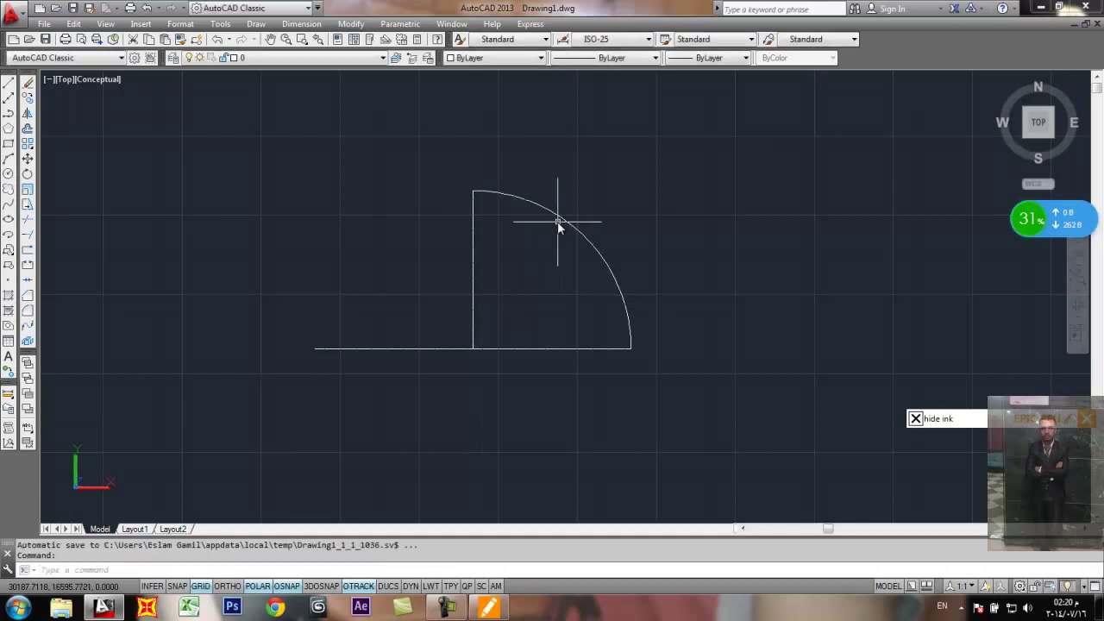
Step: Erase the 90° Start, Center, Angle arc, keeping the construction lines
{"action": "left_click", "coordinate": [557, 221]}
{"action": "left_click", "coordinate": [567, 247]}
{"action": "type", "text": "e"}
{"action": "key", "text": "Return"}
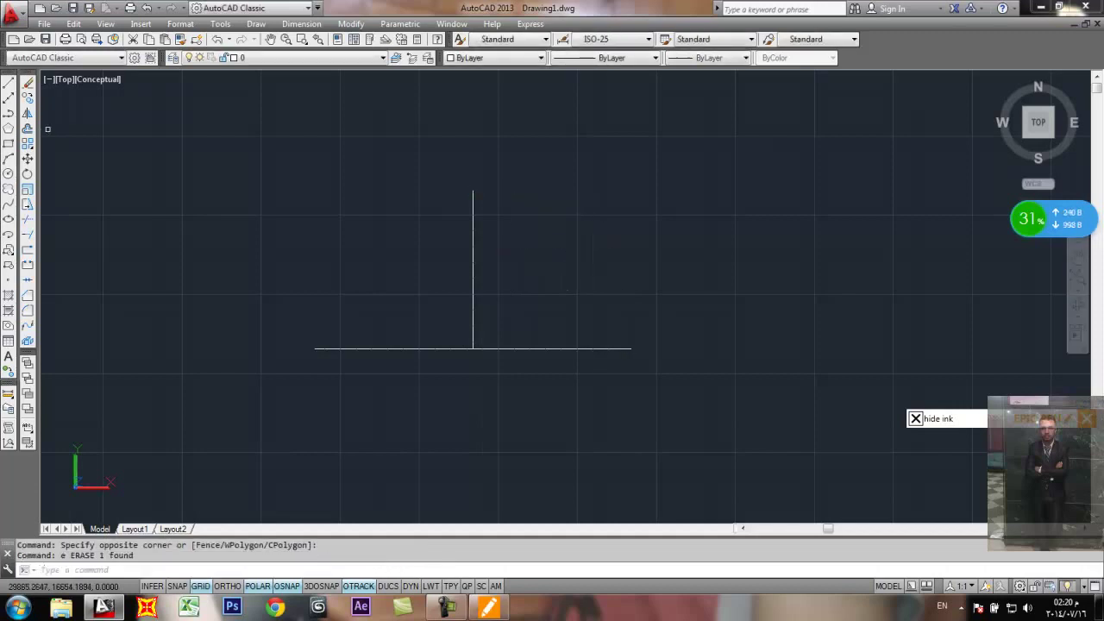
Step: Draw a Start, Center, Angle arc from the baseline's right end, centred at the vertical line's foot, with a 45° included angle
{"action": "left_click", "coordinate": [255, 23]}
{"action": "mouse_move", "coordinate": [328, 214]}
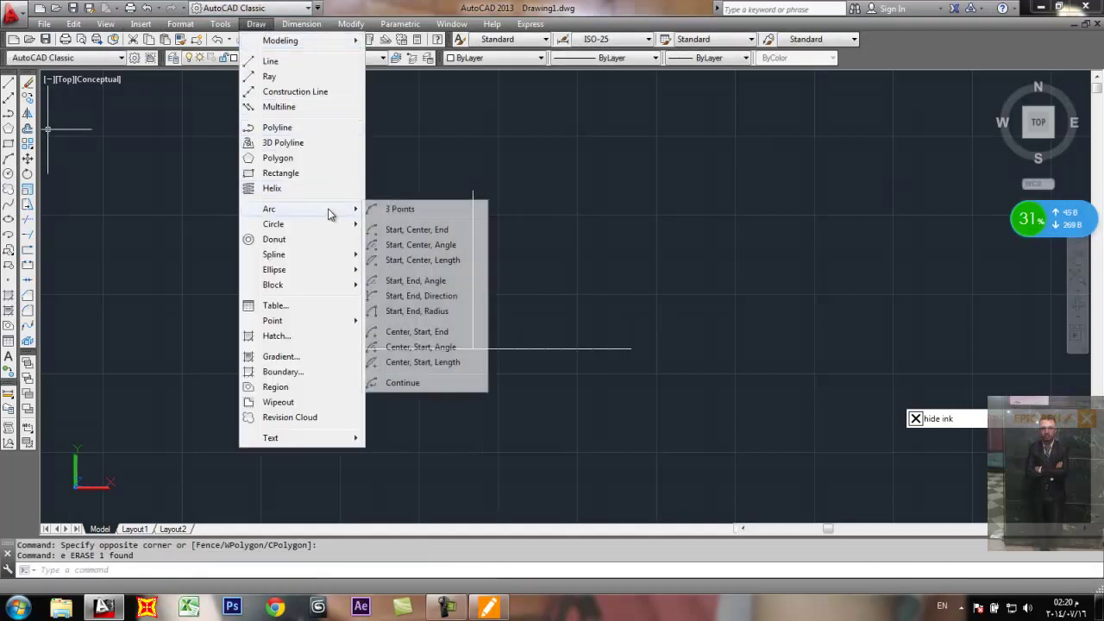
{"action": "left_click", "coordinate": [447, 245]}
{"action": "left_click", "coordinate": [630, 348]}
{"action": "left_click", "coordinate": [473, 348]}
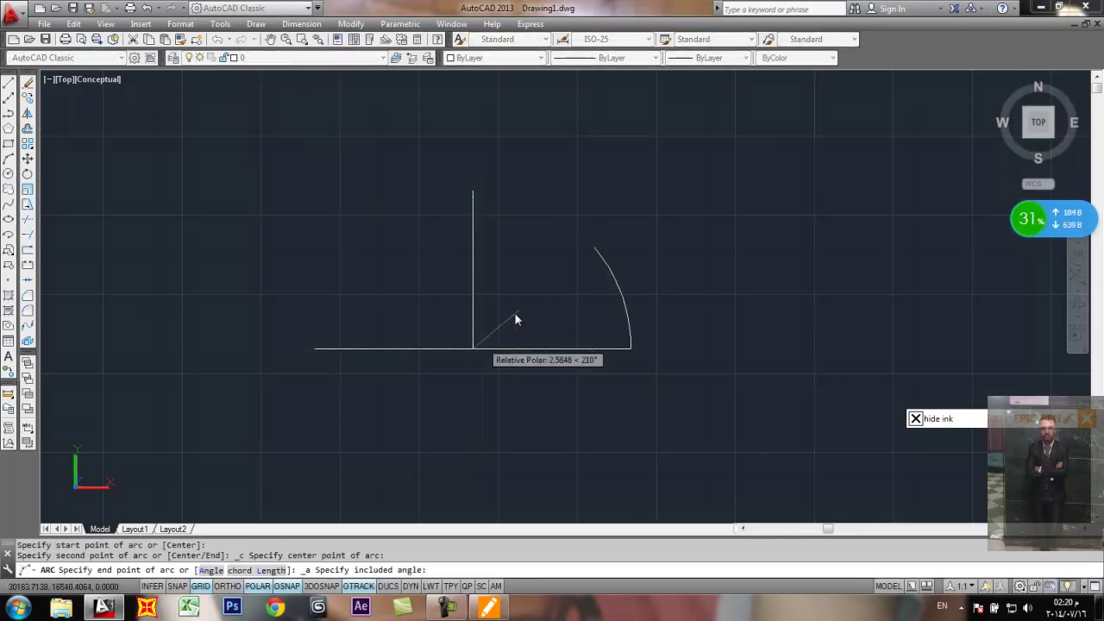
{"action": "type", "text": "45"}
{"action": "key", "text": "Return"}
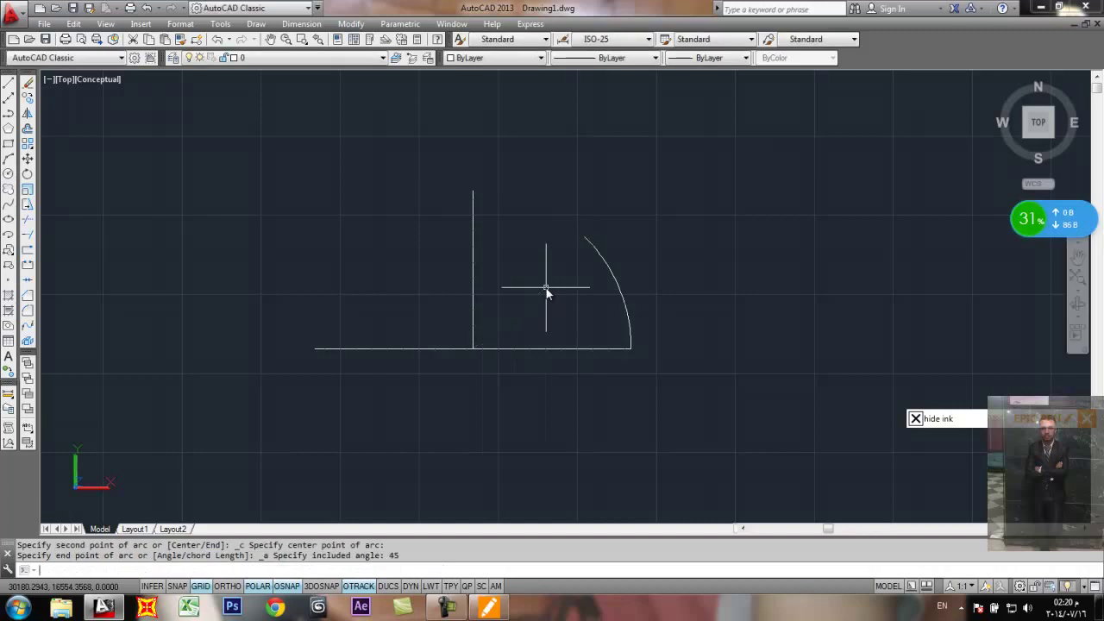
Step: Stretch the 45° arc's upper end to the top of the vertical line and erase the extended arc
{"action": "left_click", "coordinate": [601, 256]}
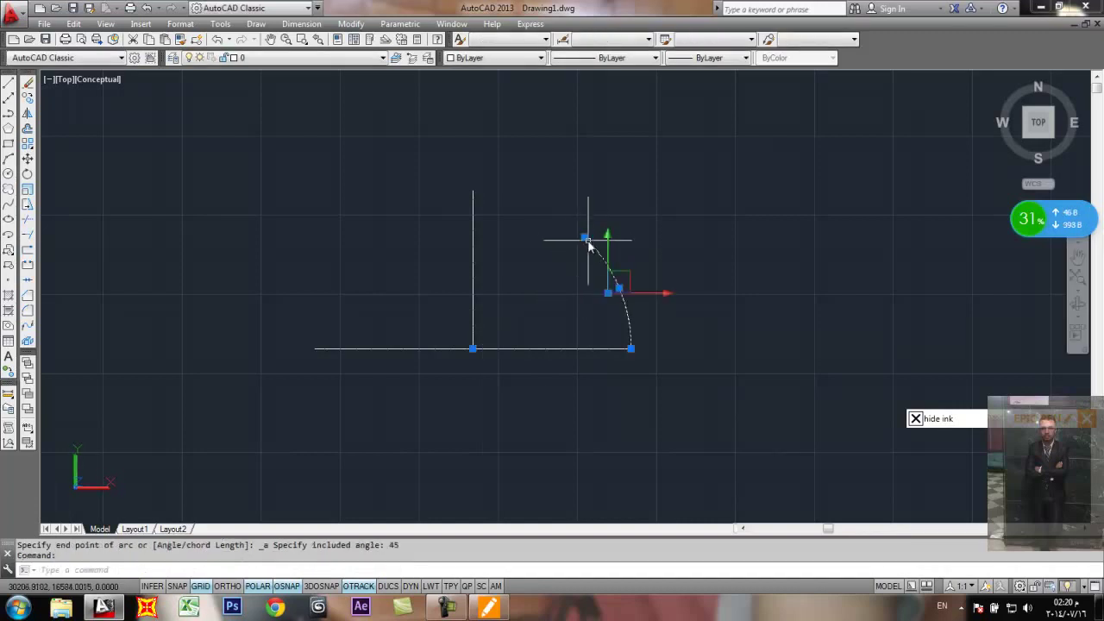
{"action": "left_click", "coordinate": [585, 238]}
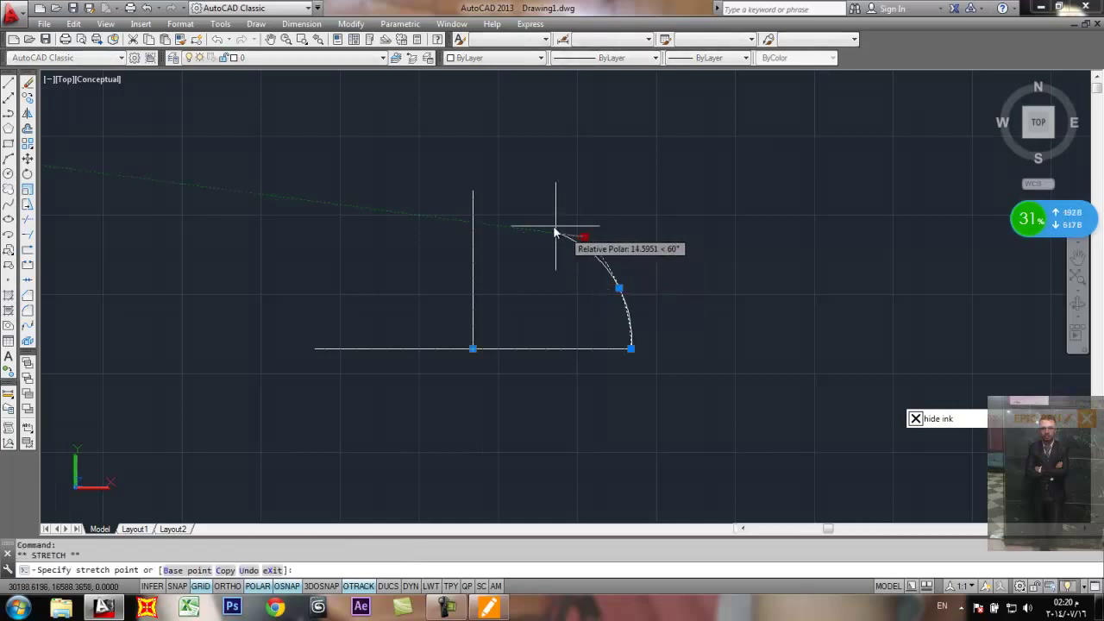
{"action": "left_click", "coordinate": [472, 191]}
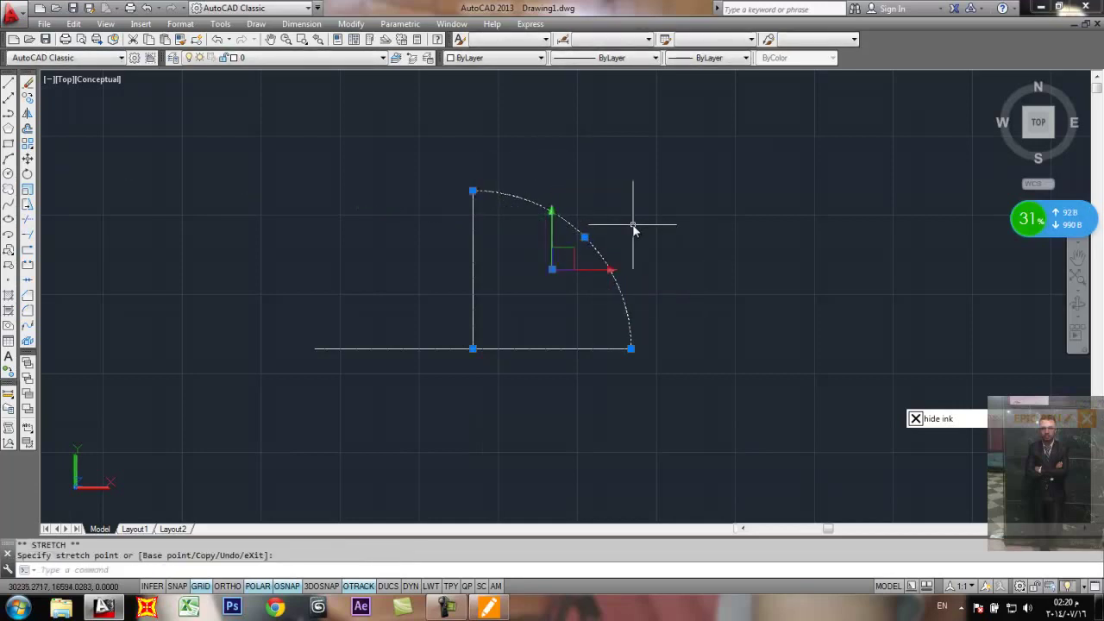
{"action": "type", "text": "e"}
{"action": "key", "text": "Return"}
Step: Draw a Start, End, Angle arc from the baseline's right end to its left end with a 90° included angle
{"action": "left_click", "coordinate": [257, 23]}
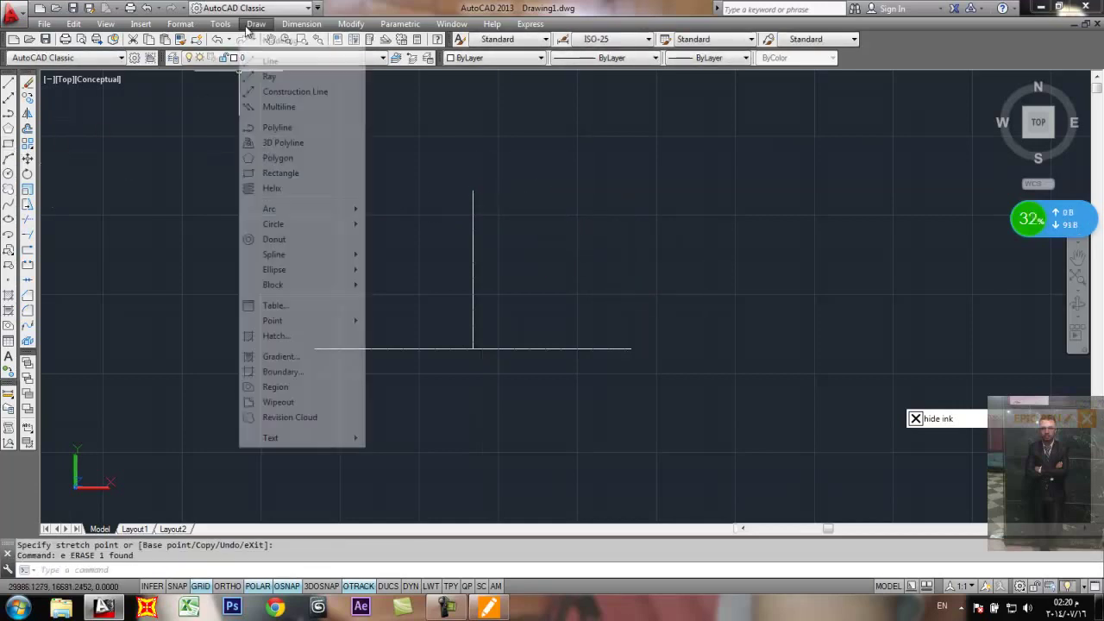
{"action": "mouse_move", "coordinate": [321, 226]}
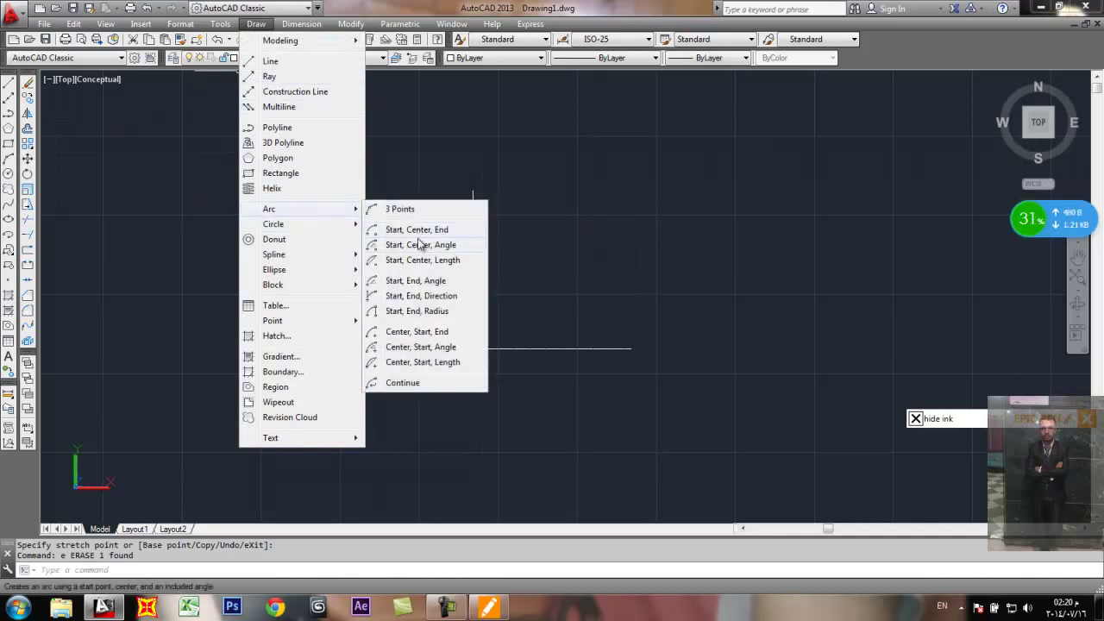
{"action": "left_click", "coordinate": [431, 287]}
{"action": "left_click", "coordinate": [623, 349]}
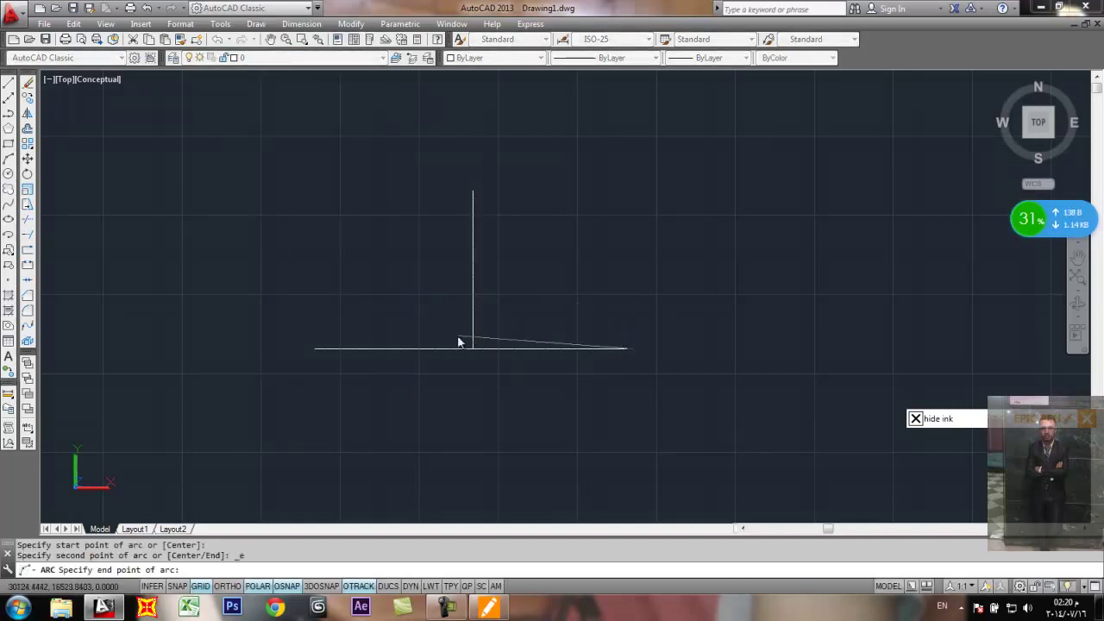
{"action": "left_click", "coordinate": [321, 353]}
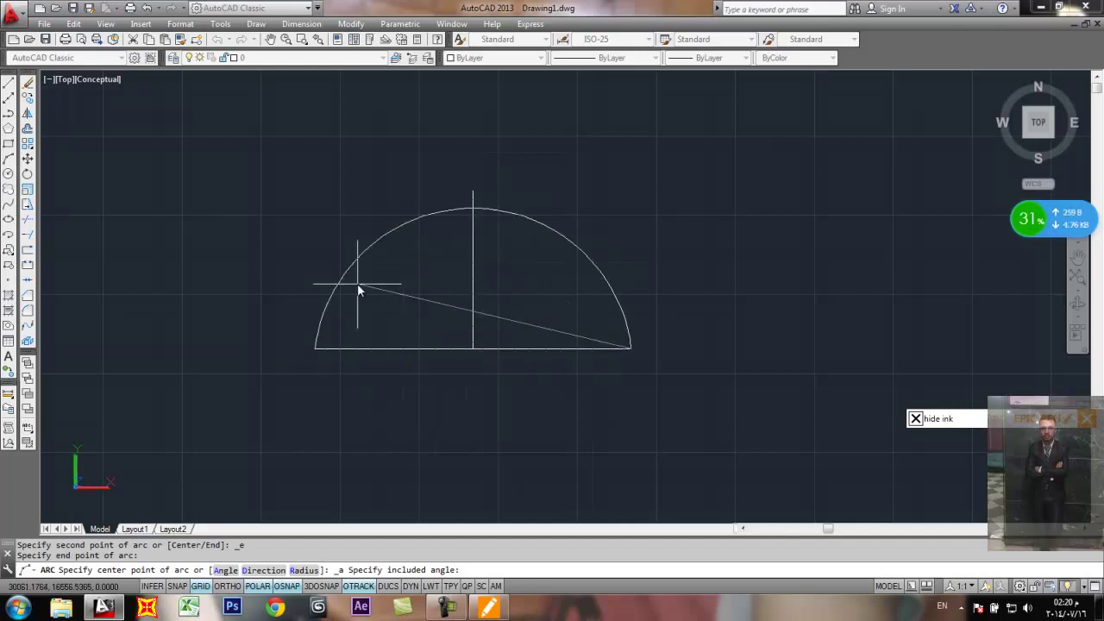
{"action": "key", "text": "Return"}
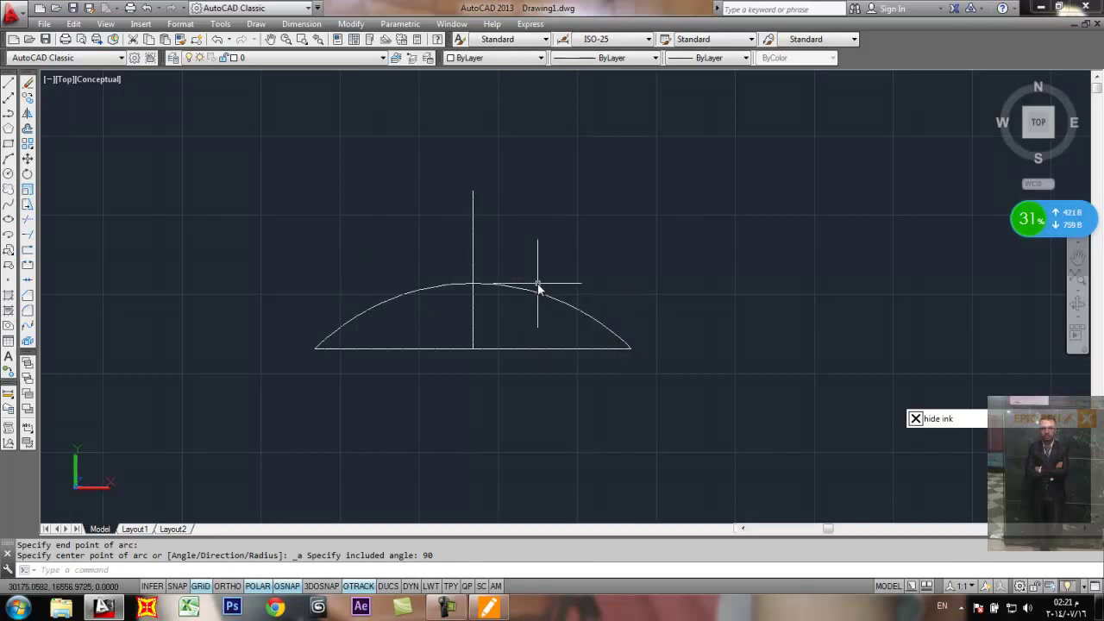
Step: Erase the shallow Start, End, Angle arc spanning the baseline
{"action": "left_click_drag", "start_coordinate": [545, 291], "coordinate": [510, 301]}
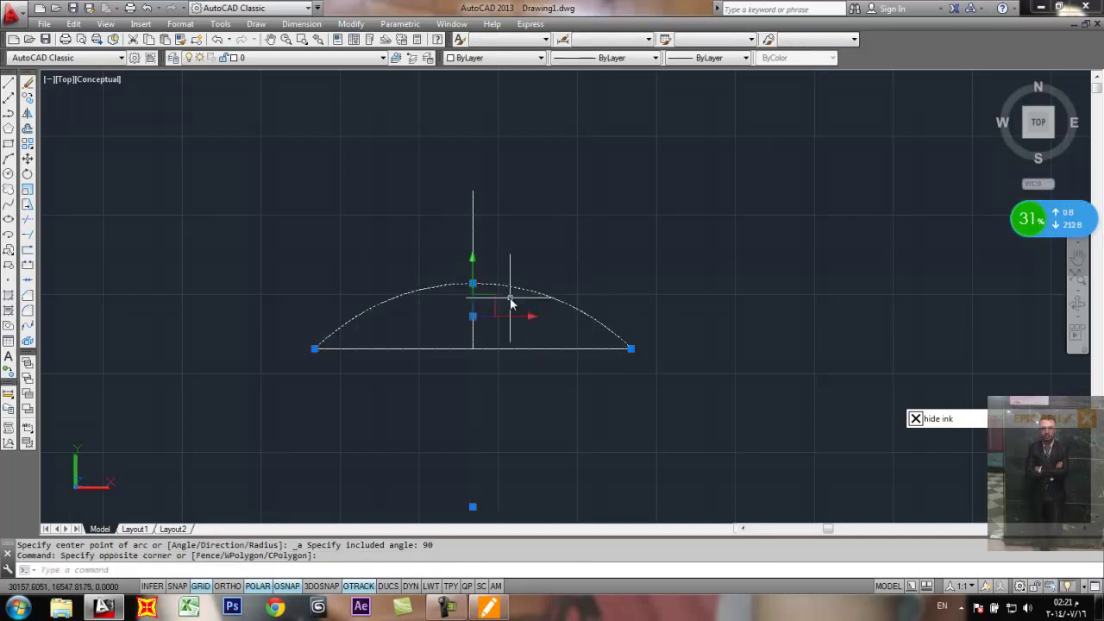
{"action": "key", "text": "Return"}
Step: Draw a Center, Start, Angle arc centred at the vertical line's foot, starting at the baseline's right end, with a 180° included angle
{"action": "left_click", "coordinate": [255, 24]}
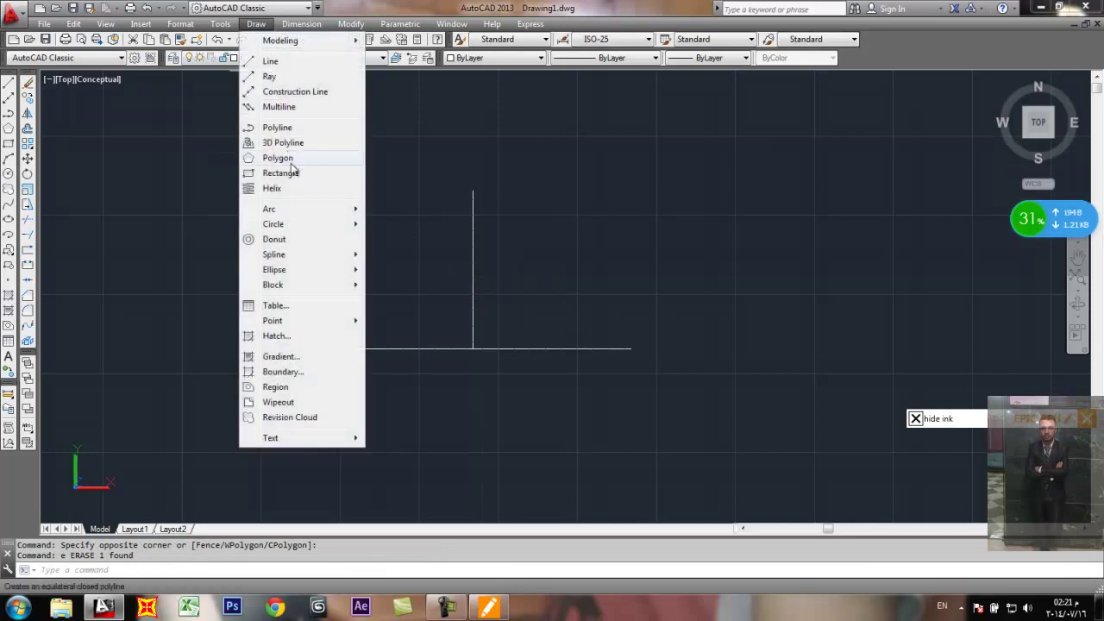
{"action": "mouse_move", "coordinate": [315, 219]}
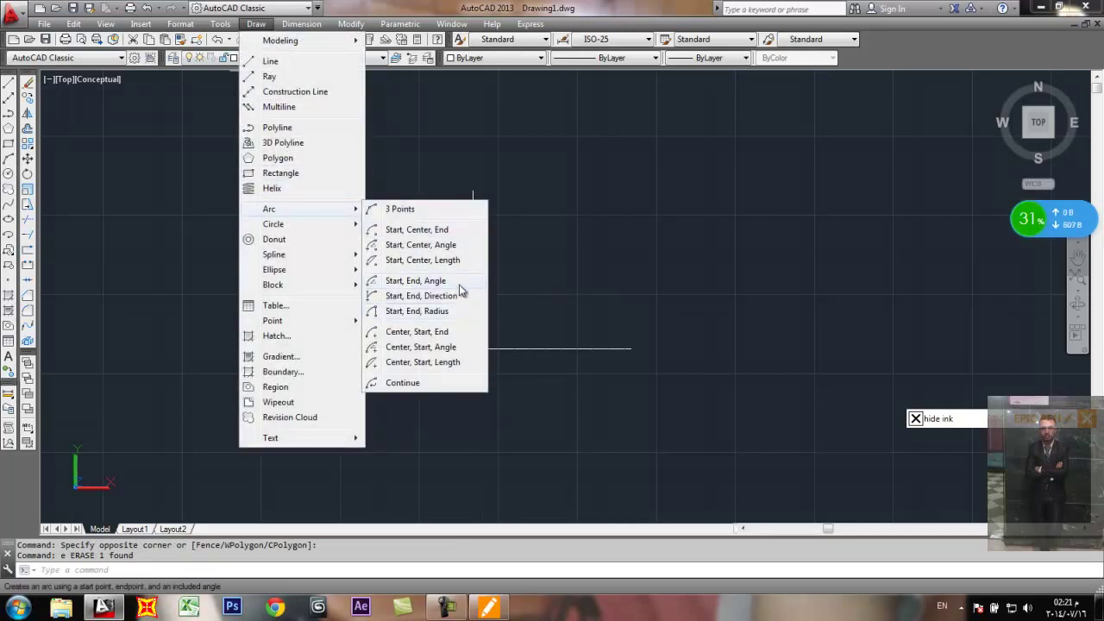
{"action": "left_click", "coordinate": [440, 354]}
{"action": "left_click", "coordinate": [473, 350]}
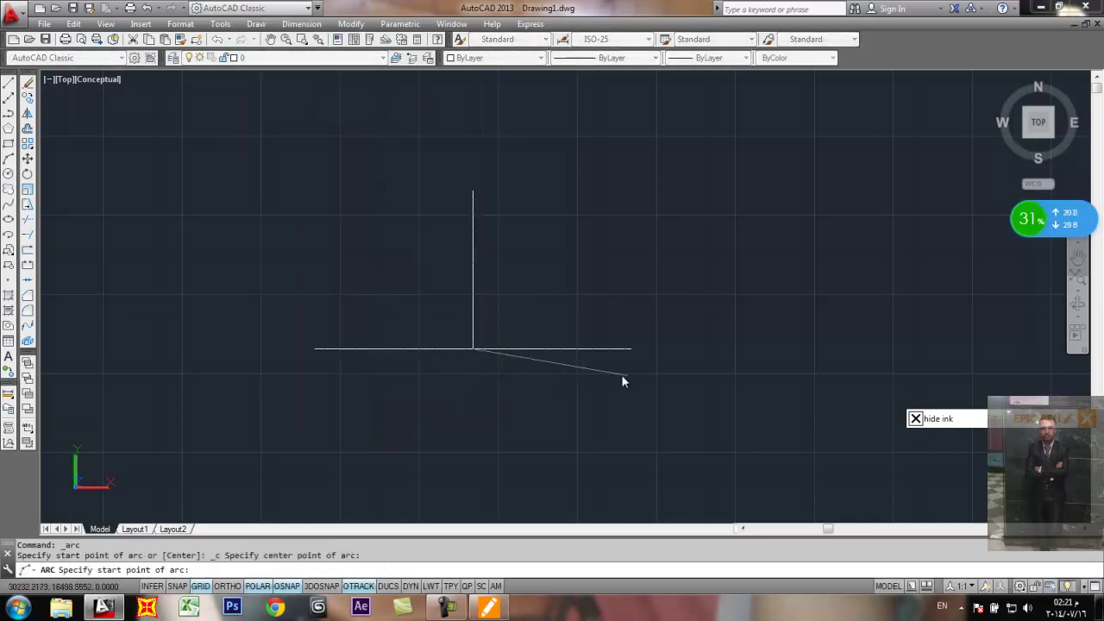
{"action": "left_click", "coordinate": [636, 352]}
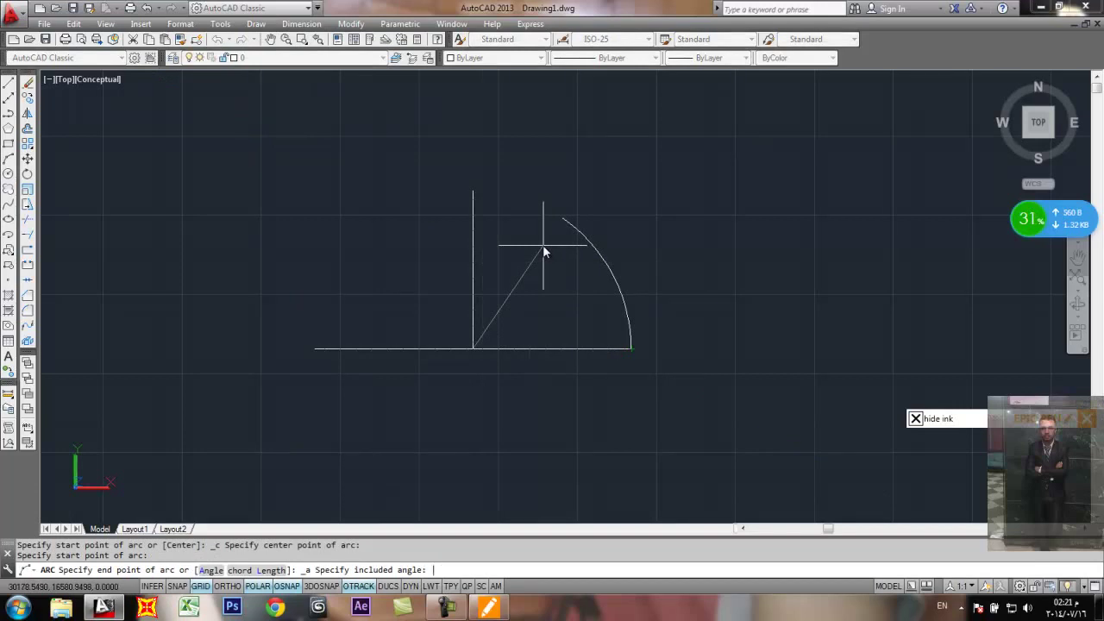
{"action": "key", "text": "Return"}
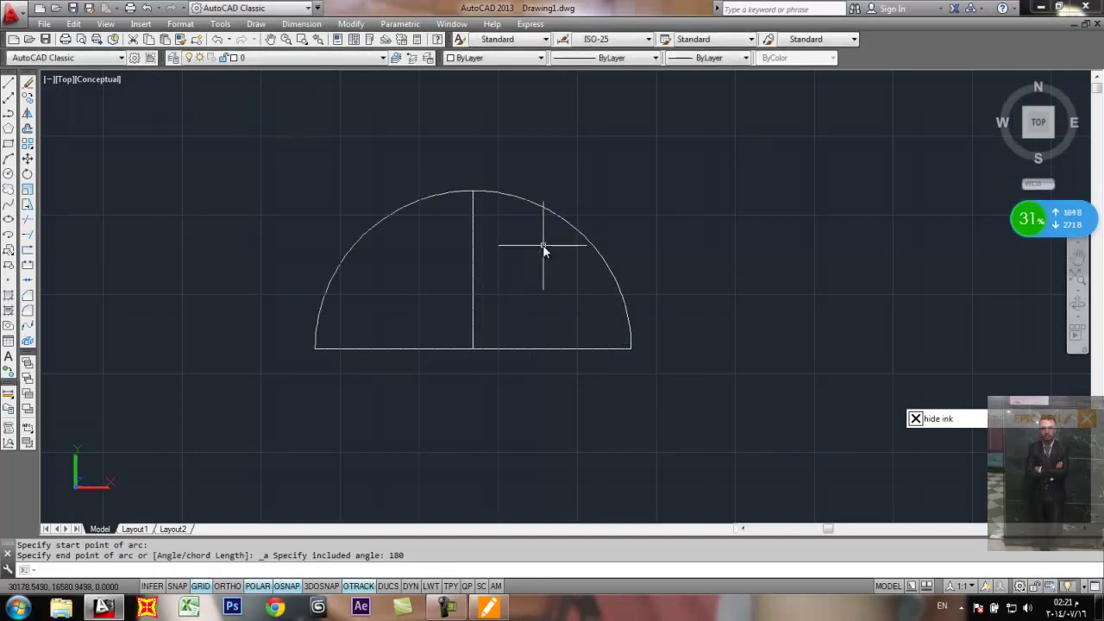
Step: Erase the 180° semicircular arc above the baseline
{"action": "left_click", "coordinate": [554, 212]}
{"action": "left_click", "coordinate": [535, 240]}
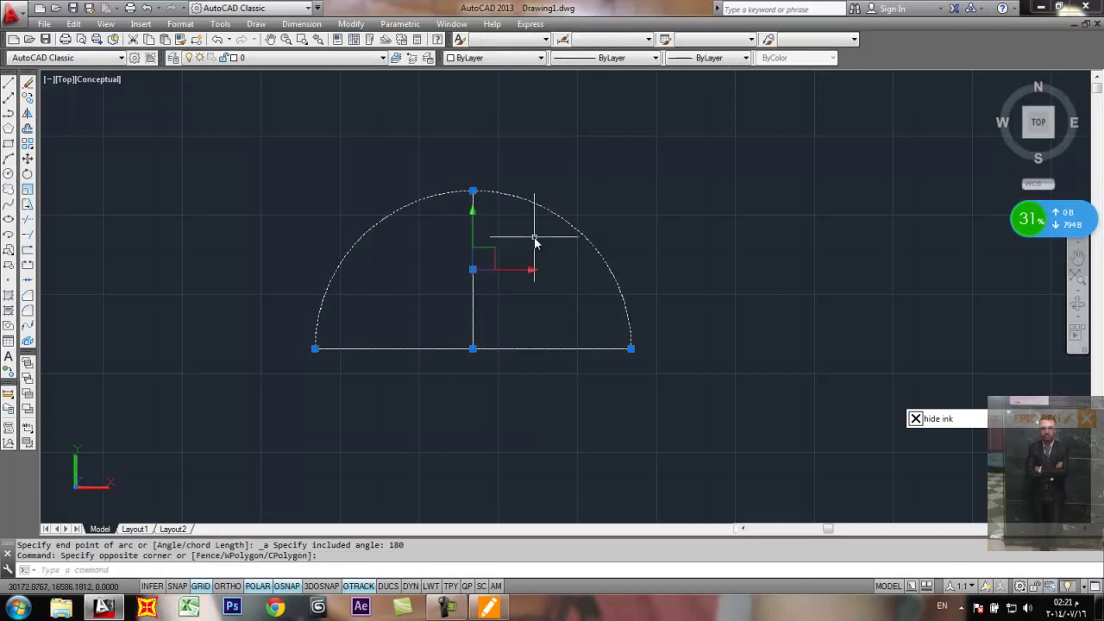
{"action": "type", "text": "e"}
{"action": "key", "text": "Return"}
Step: Sketch a freehand ink arc beside the construction lines with a centre mark and a double-headed length arrow above it
{"action": "left_click", "coordinate": [256, 23]}
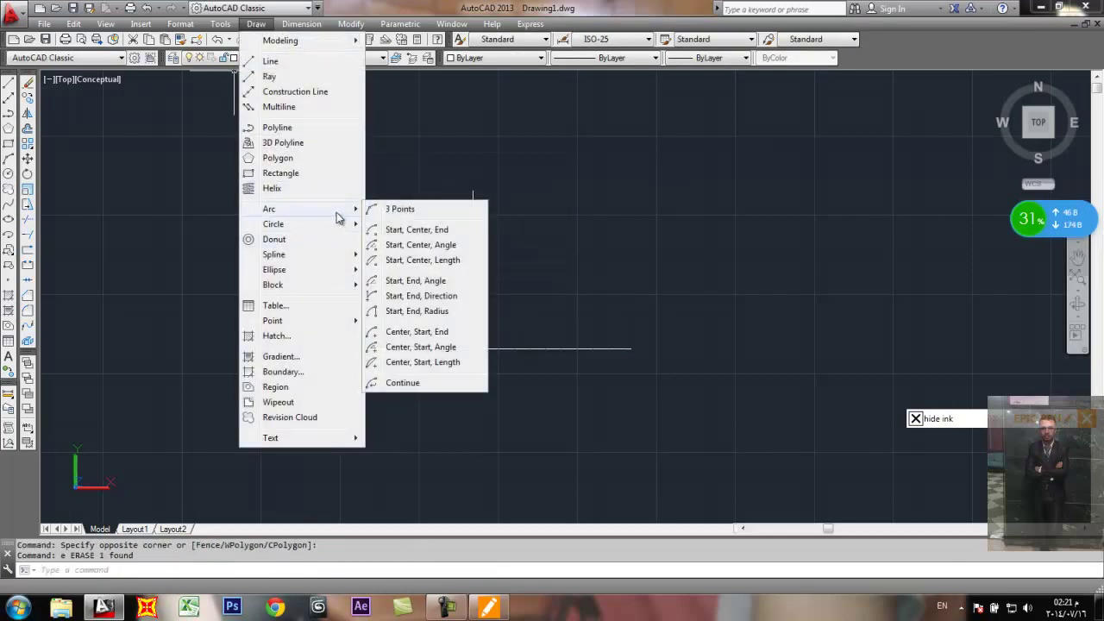
{"action": "left_click", "coordinate": [409, 269]}
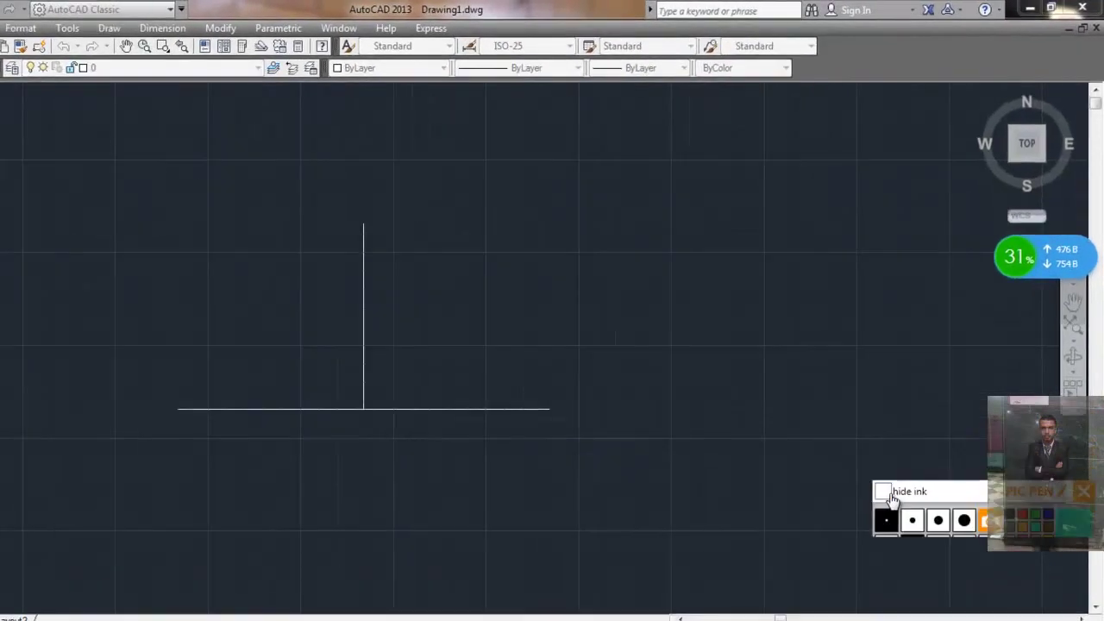
{"action": "left_click_drag", "start_coordinate": [938, 268], "coordinate": [809, 181]}
{"action": "mouse_move", "coordinate": [615, 295]}
{"action": "left_mouse_down"}
{"action": "mouse_move", "coordinate": [391, 382]}
{"action": "mouse_move", "coordinate": [362, 480]}
{"action": "left_mouse_up"}
{"action": "left_click_drag", "start_coordinate": [567, 477], "coordinate": [566, 511]}
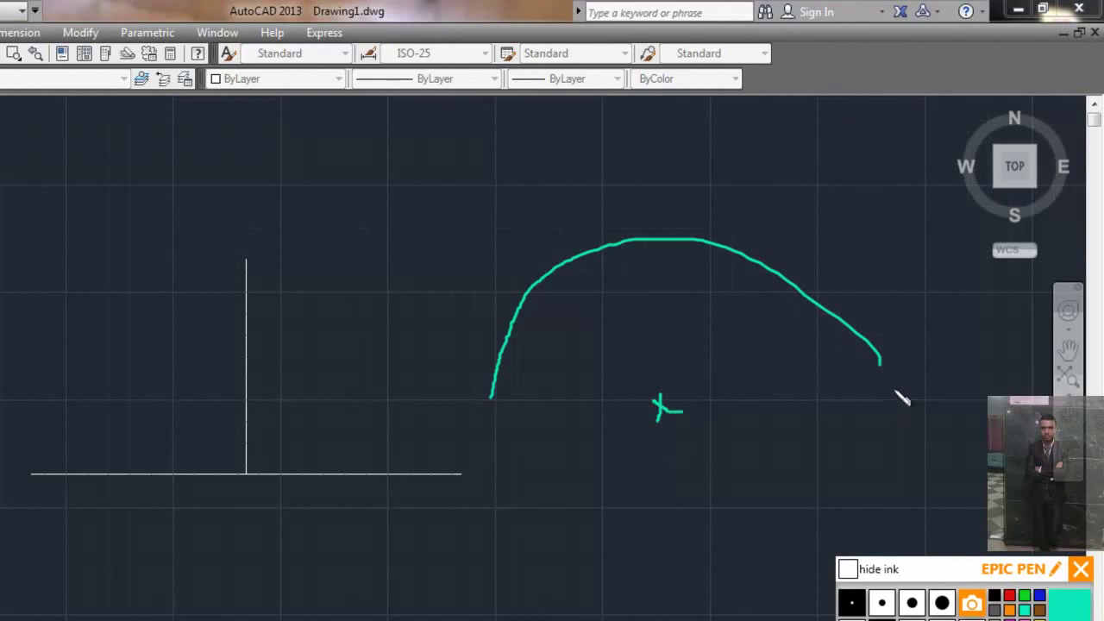
{"action": "mouse_move", "coordinate": [877, 345]}
{"action": "left_mouse_down"}
{"action": "mouse_move", "coordinate": [866, 393]}
{"action": "mouse_move", "coordinate": [856, 354]}
{"action": "mouse_move", "coordinate": [902, 375]}
{"action": "left_mouse_up"}
{"action": "mouse_move", "coordinate": [858, 282]}
{"action": "left_mouse_down"}
{"action": "mouse_move", "coordinate": [701, 179]}
{"action": "mouse_move", "coordinate": [563, 209]}
{"action": "mouse_move", "coordinate": [488, 292]}
{"action": "mouse_move", "coordinate": [468, 360]}
{"action": "left_mouse_up"}
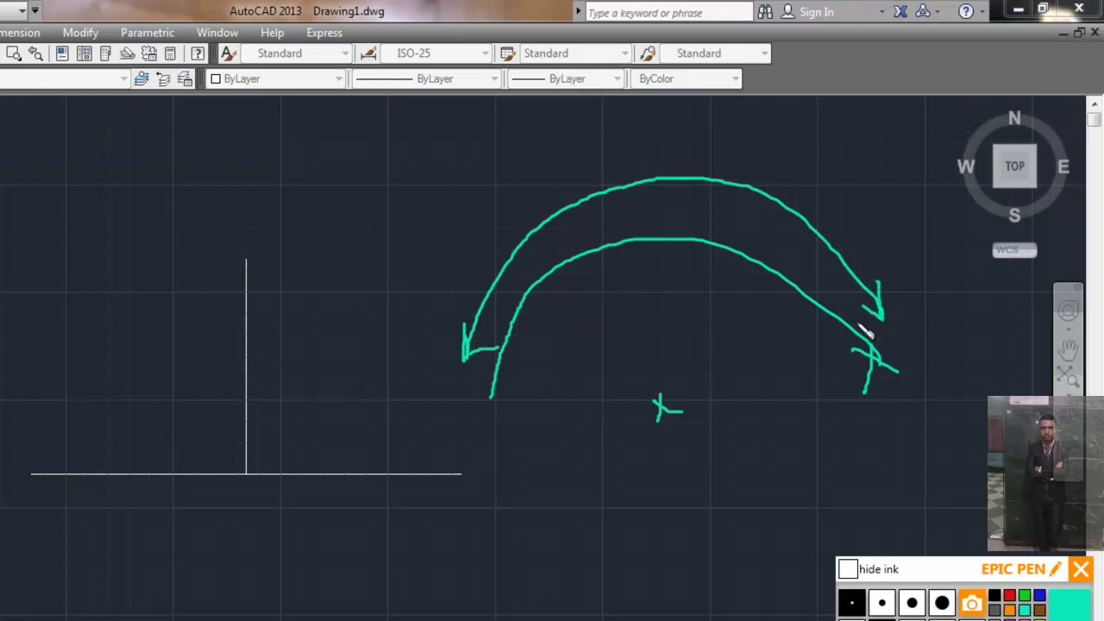
Step: Add two ink radius lines to the sketched arc and label the radius R, the angle Θ and the arc length RΘ
{"action": "left_click_drag", "start_coordinate": [879, 363], "coordinate": [725, 544]}
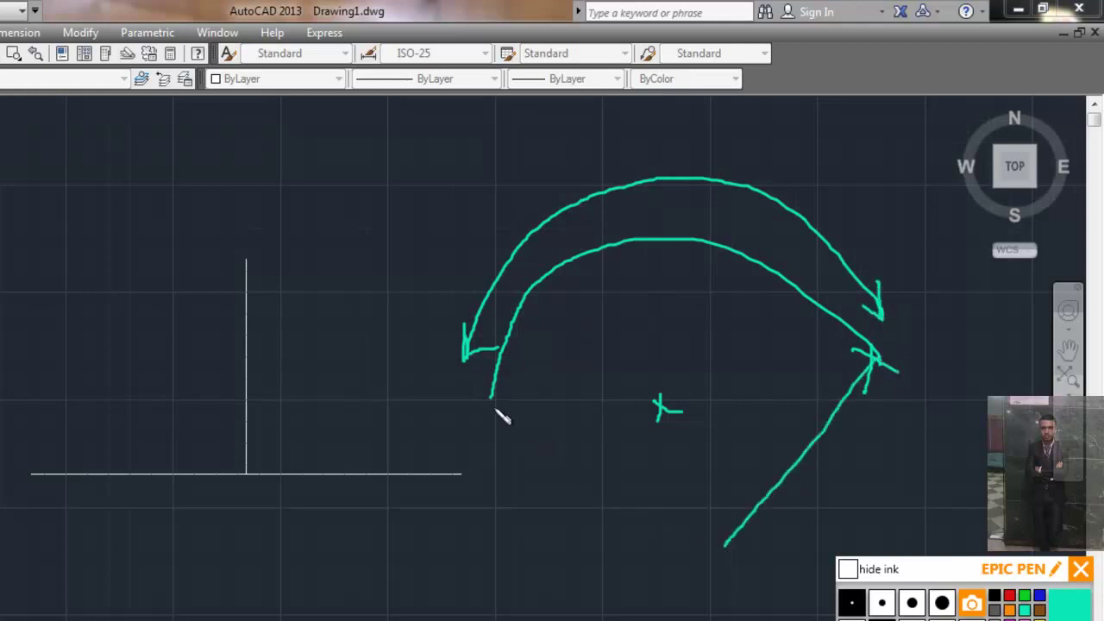
{"action": "left_click_drag", "start_coordinate": [490, 405], "coordinate": [727, 539]}
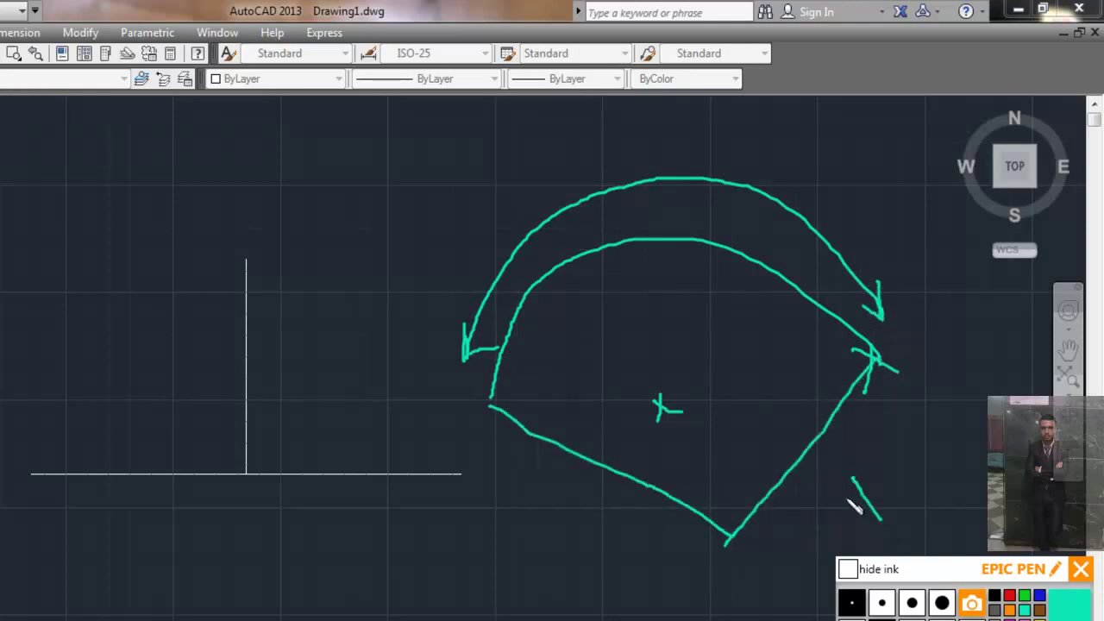
{"action": "mouse_move", "coordinate": [854, 507]}
{"action": "left_mouse_down"}
{"action": "mouse_move", "coordinate": [856, 446]}
{"action": "mouse_move", "coordinate": [884, 502]}
{"action": "left_mouse_up"}
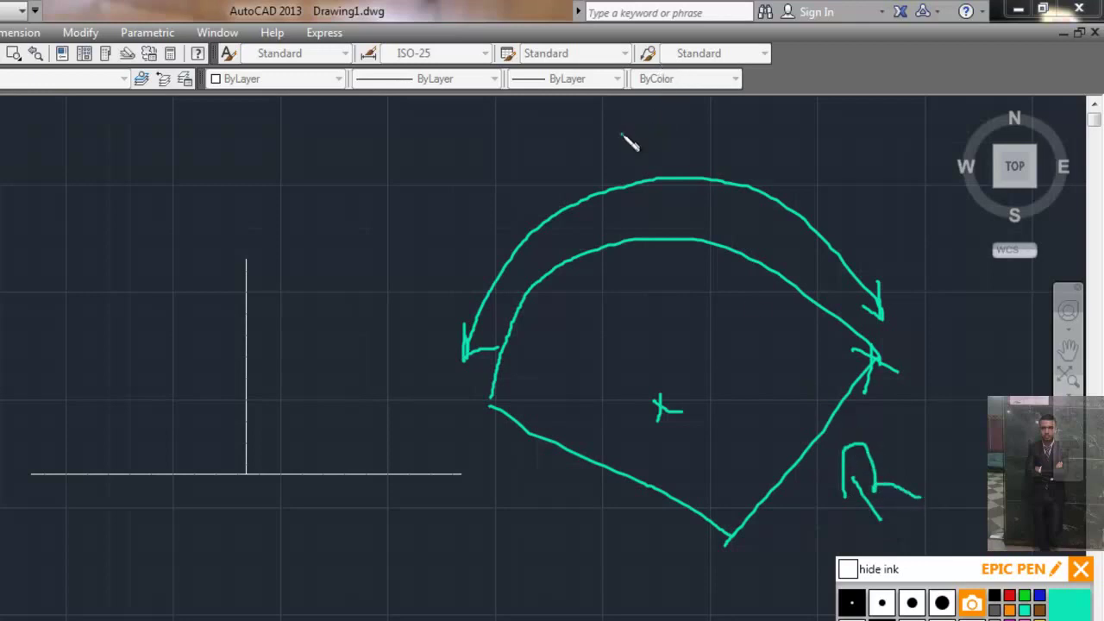
{"action": "mouse_move", "coordinate": [646, 168]}
{"action": "left_mouse_down"}
{"action": "mouse_move", "coordinate": [634, 127]}
{"action": "mouse_move", "coordinate": [679, 169]}
{"action": "mouse_move", "coordinate": [708, 123]}
{"action": "mouse_move", "coordinate": [688, 130]}
{"action": "mouse_move", "coordinate": [711, 146]}
{"action": "left_mouse_up"}
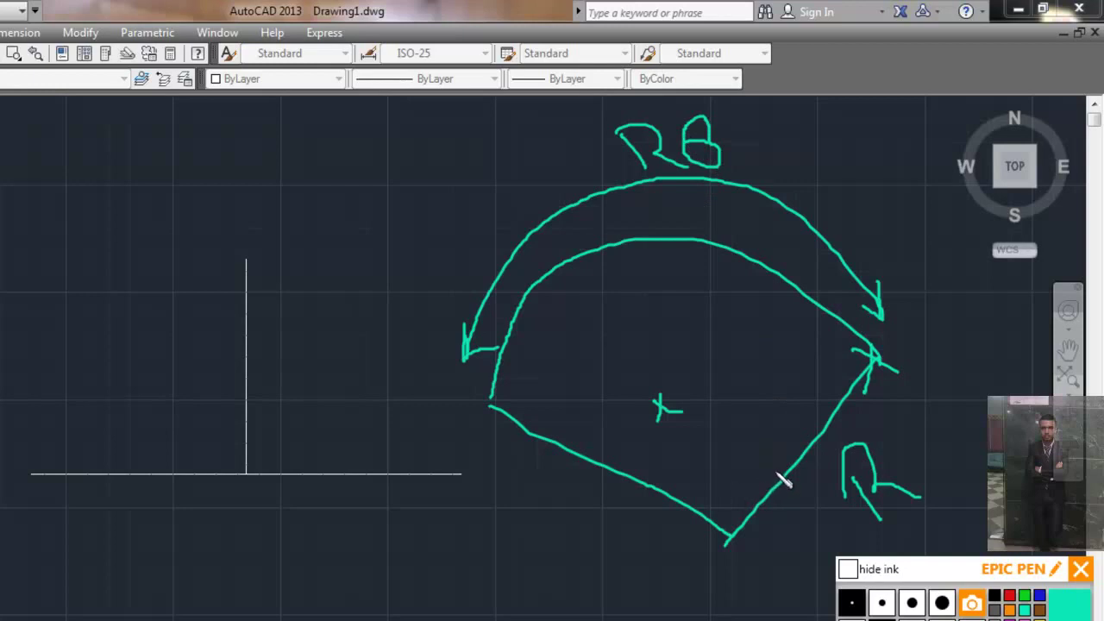
{"action": "mouse_move", "coordinate": [778, 472]}
{"action": "left_mouse_down"}
{"action": "mouse_move", "coordinate": [727, 460]}
{"action": "mouse_move", "coordinate": [681, 490]}
{"action": "mouse_move", "coordinate": [713, 471]}
{"action": "mouse_move", "coordinate": [727, 501]}
{"action": "mouse_move", "coordinate": [733, 481]}
{"action": "mouse_move", "coordinate": [706, 490]}
{"action": "left_mouse_up"}
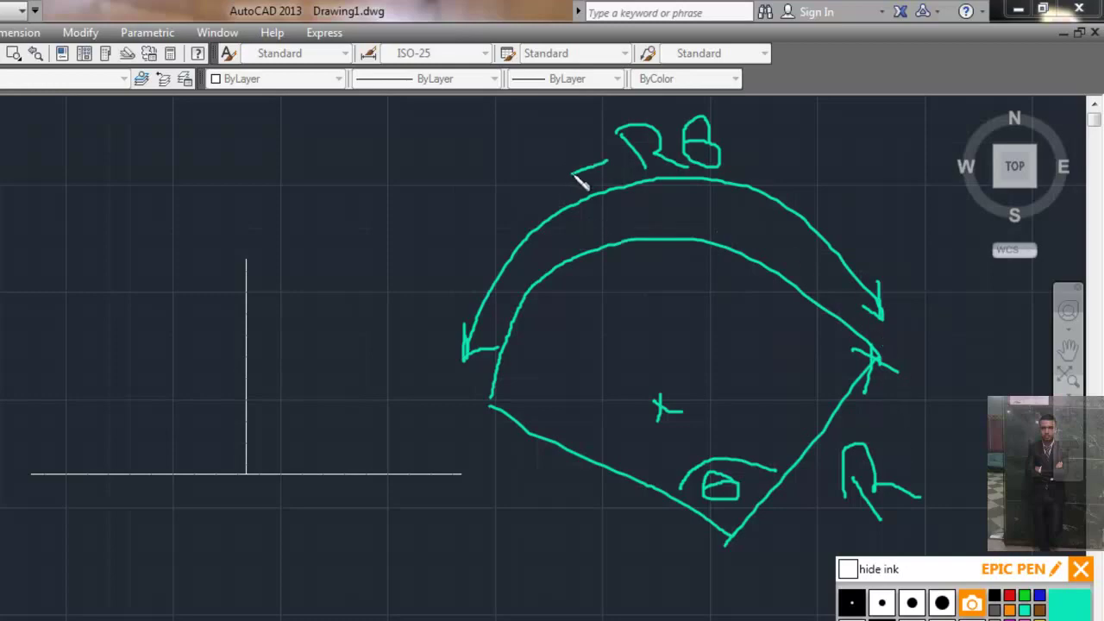
{"action": "mouse_move", "coordinate": [467, 163]}
{"action": "left_mouse_down"}
{"action": "mouse_move", "coordinate": [492, 213]}
{"action": "mouse_move", "coordinate": [541, 206]}
{"action": "left_mouse_up"}
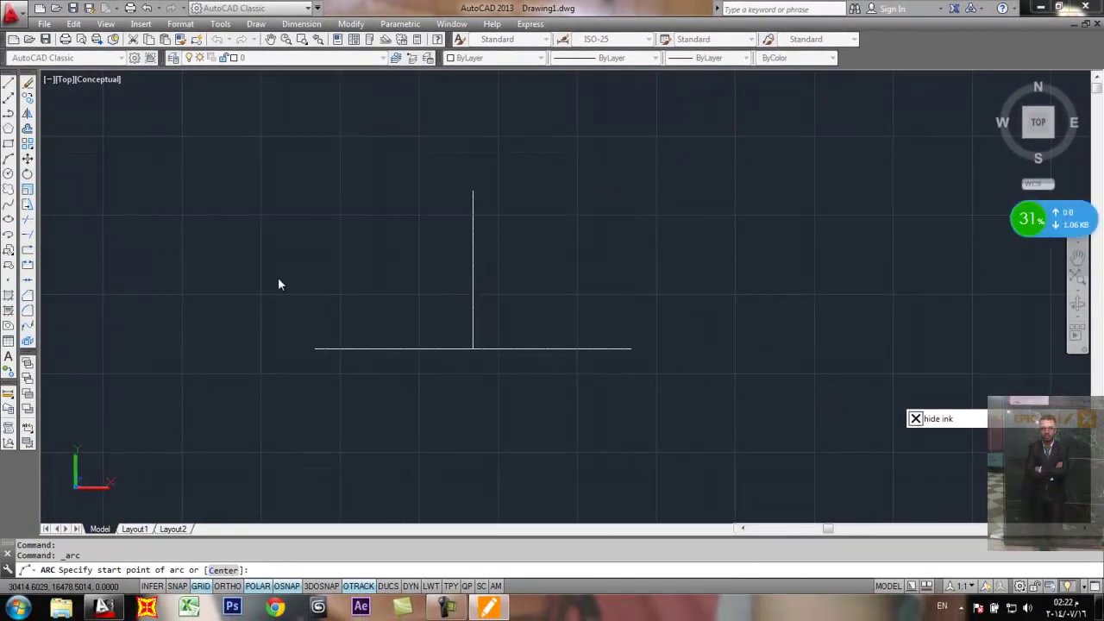
{"action": "left_click", "coordinate": [256, 25]}
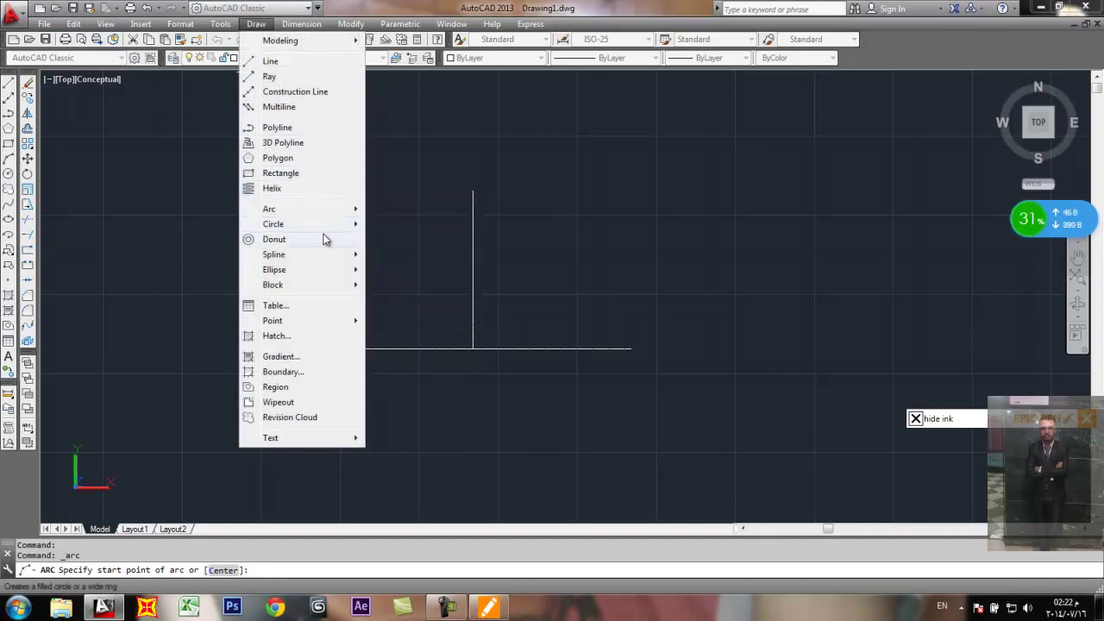
{"action": "mouse_move", "coordinate": [310, 209]}
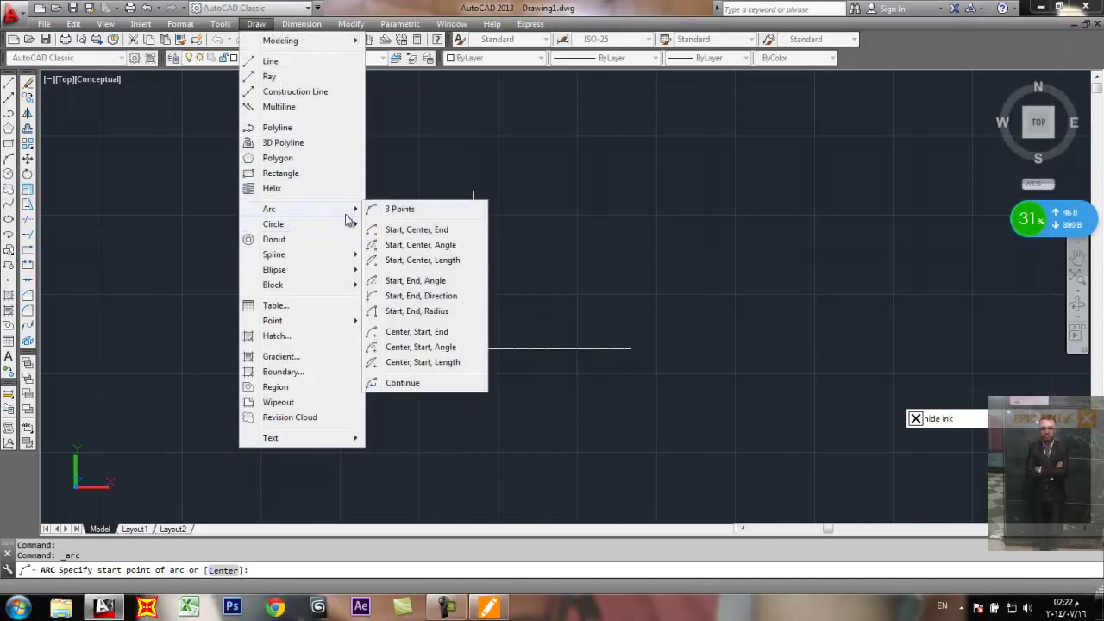
{"action": "left_click", "coordinate": [449, 264]}
{"action": "left_click", "coordinate": [630, 349]}
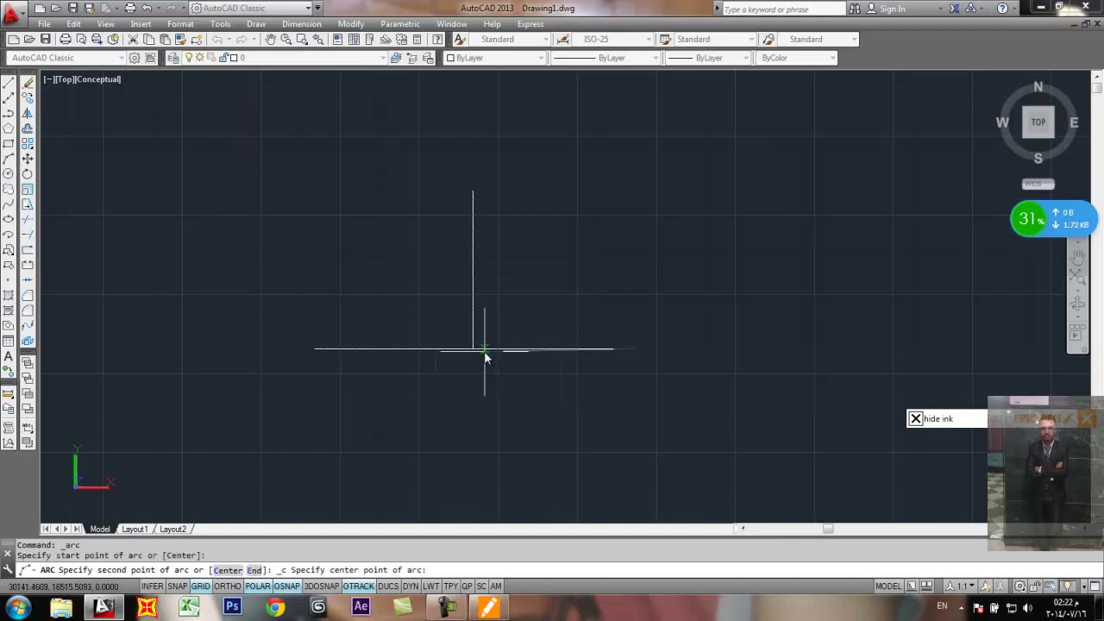
{"action": "left_click", "coordinate": [474, 348]}
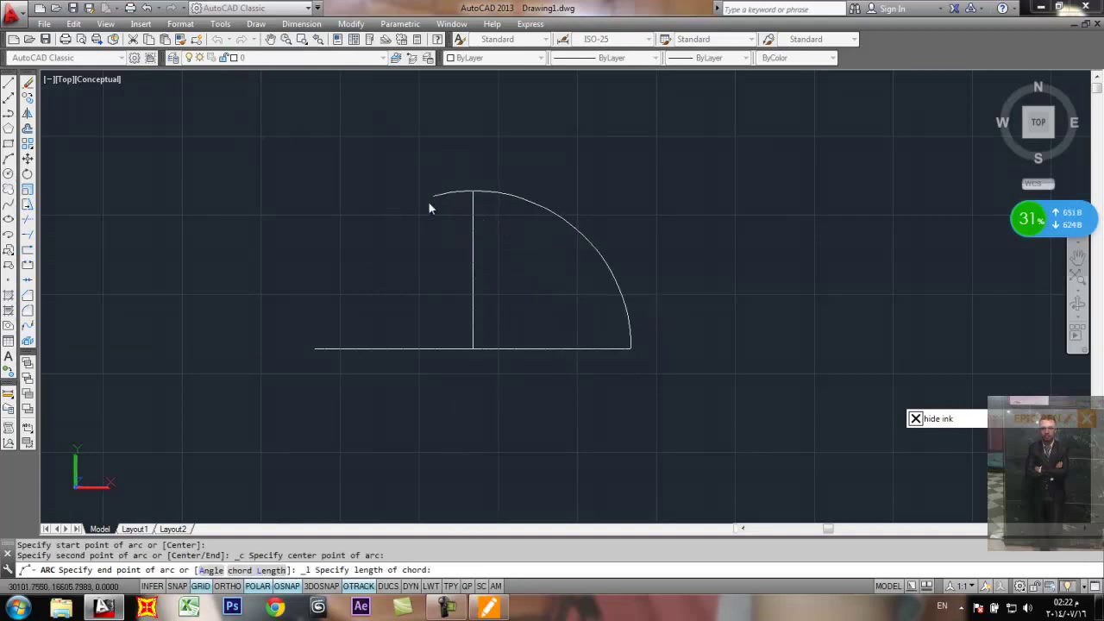
{"action": "key", "text": "Escape"}
{"action": "key", "text": "Escape"}
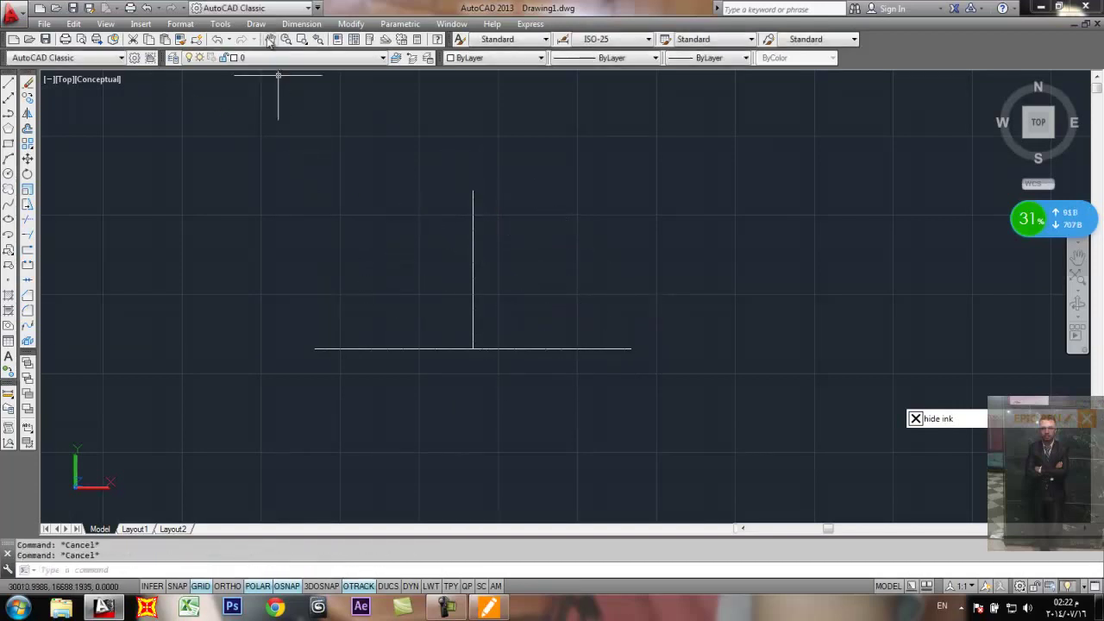
Step: Draw a Start, Center, Length arc from the baseline's right end, centred at the vertical line's foot, with a chord length of 20
{"action": "left_click", "coordinate": [256, 23]}
{"action": "mouse_move", "coordinate": [349, 224]}
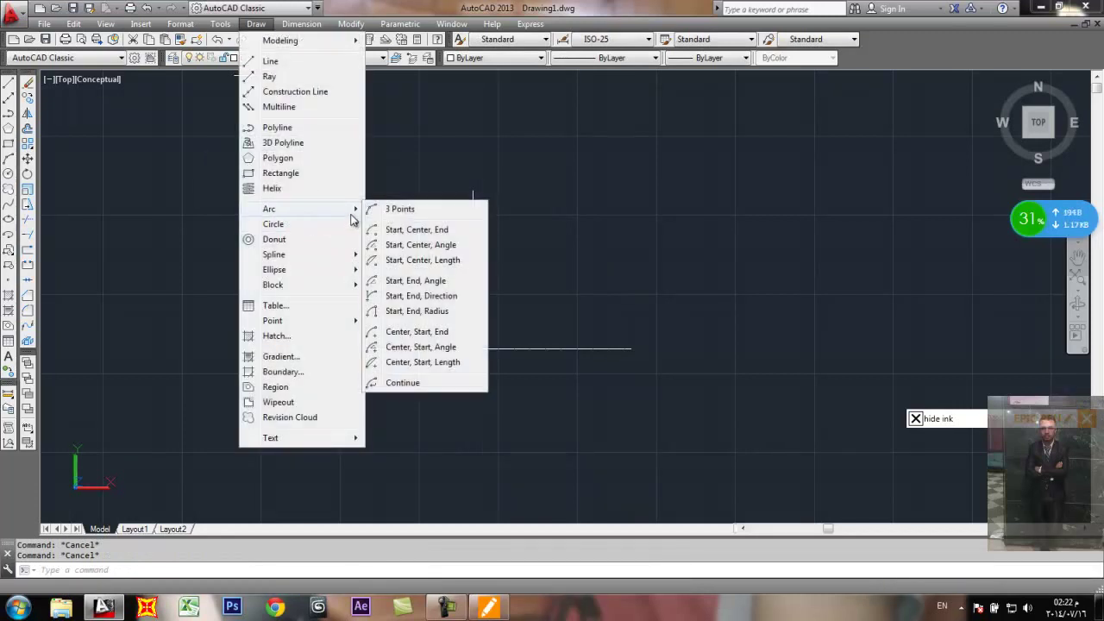
{"action": "left_click", "coordinate": [454, 260]}
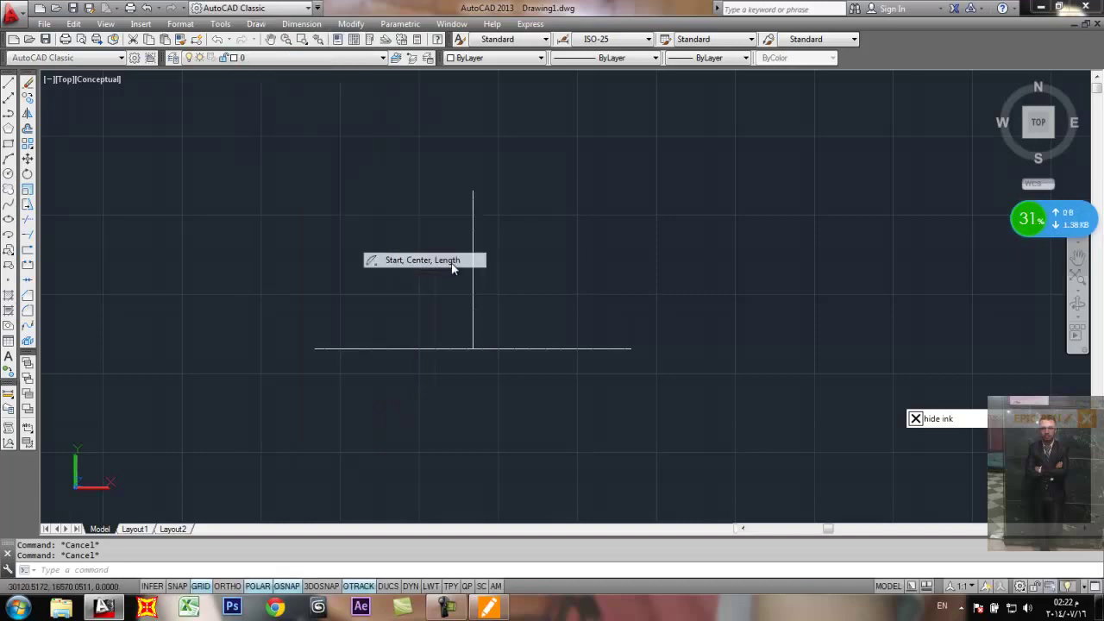
{"action": "left_click", "coordinate": [633, 350]}
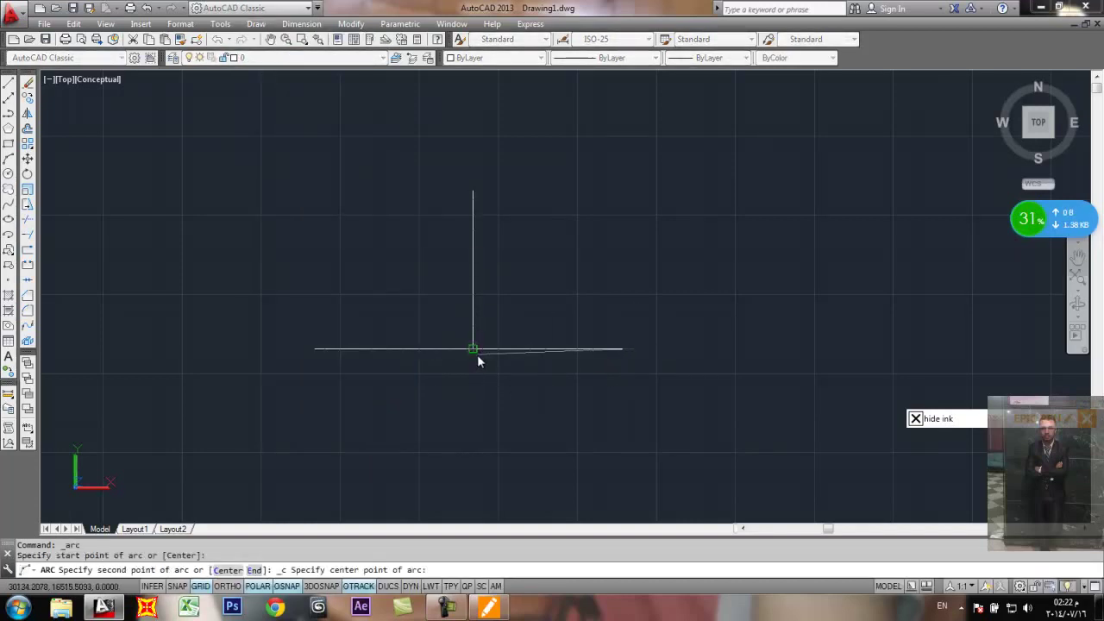
{"action": "left_click", "coordinate": [475, 350]}
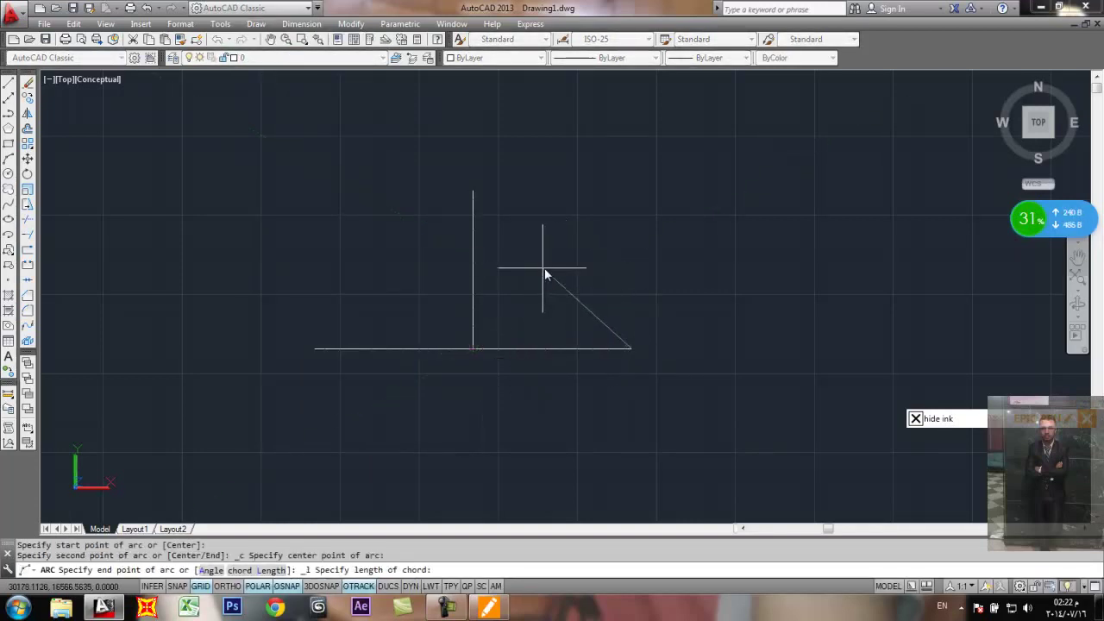
{"action": "type", "text": "10"}
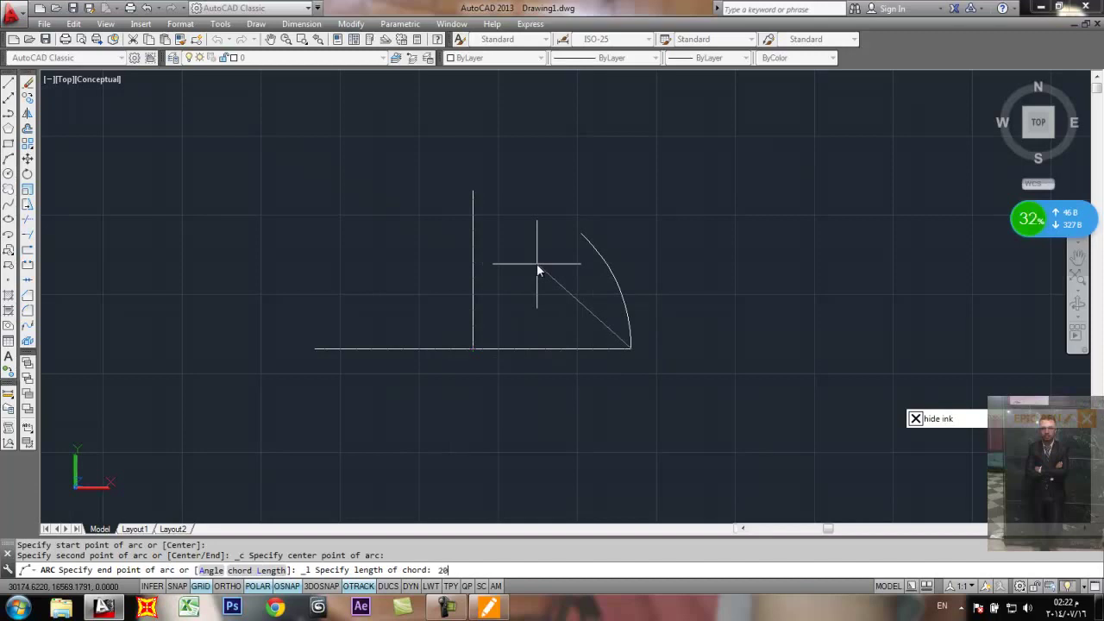
{"action": "key", "text": "Return"}
{"action": "scroll", "coordinate": [787, 379], "scroll_direction": "up", "scroll_amount": 3}
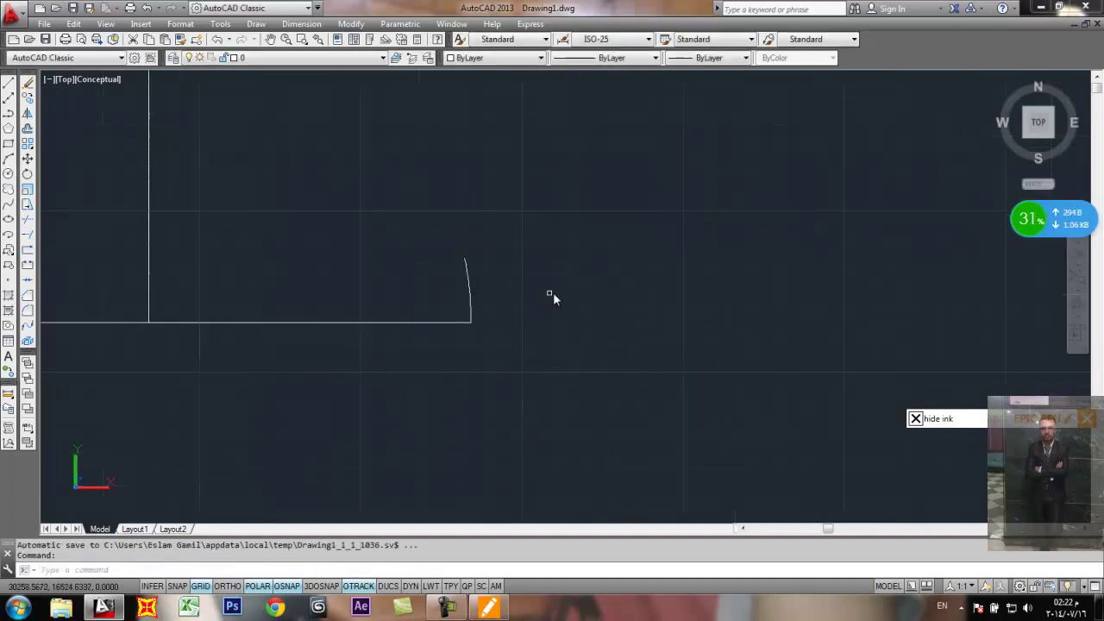
{"action": "scroll", "coordinate": [452, 296], "scroll_direction": "down", "scroll_amount": 5}
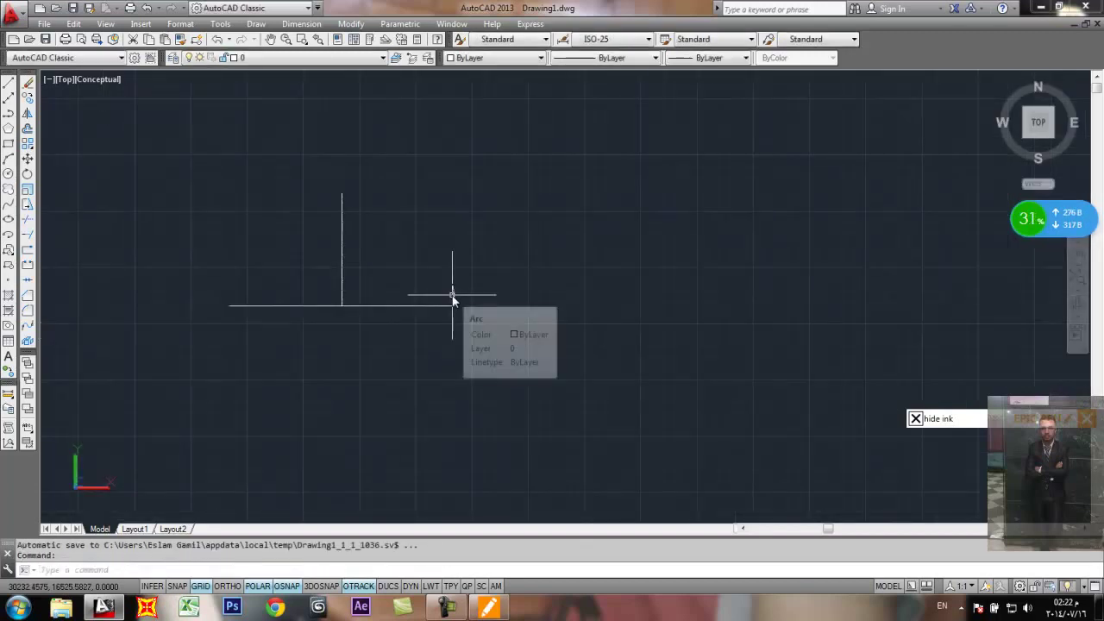
{"action": "key", "text": "Return"}
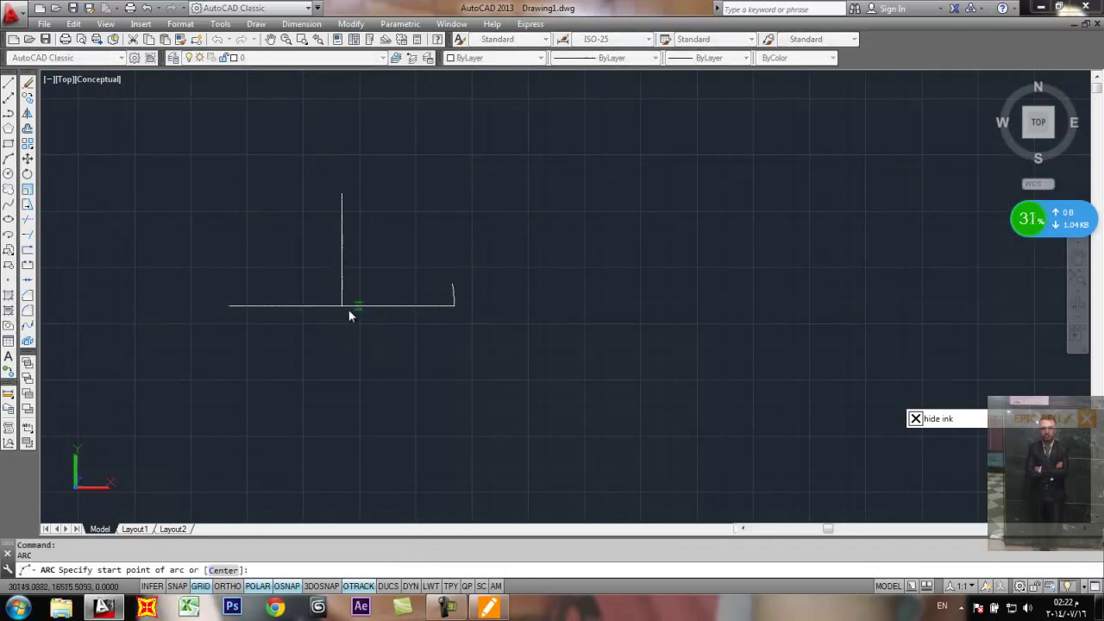
{"action": "left_click", "coordinate": [453, 305]}
{"action": "left_click", "coordinate": [342, 306]}
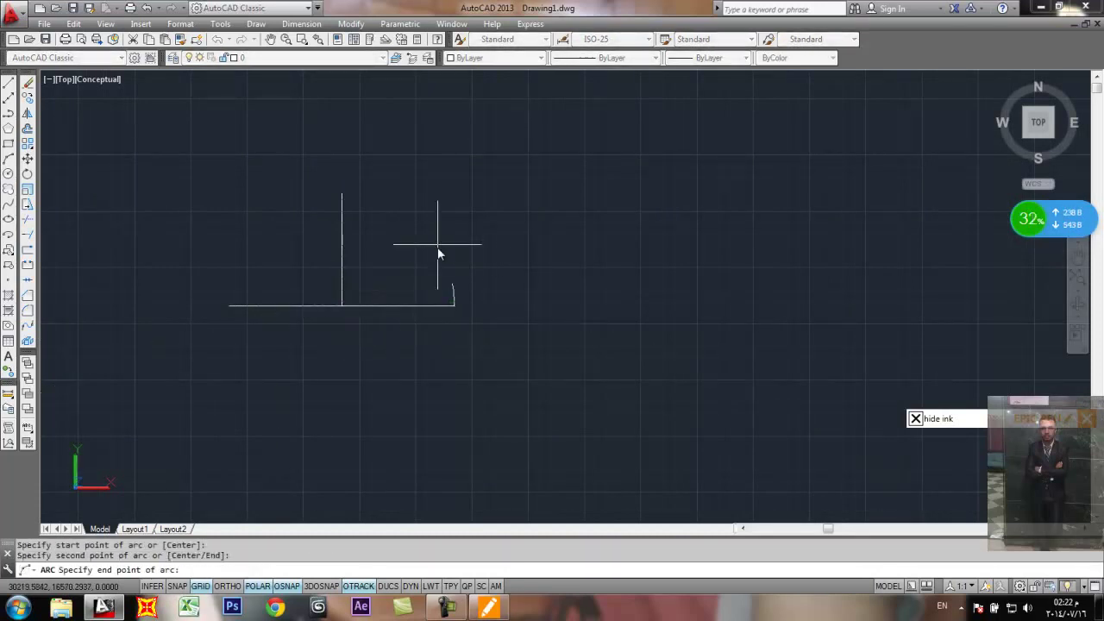
{"action": "key", "text": "Escape"}
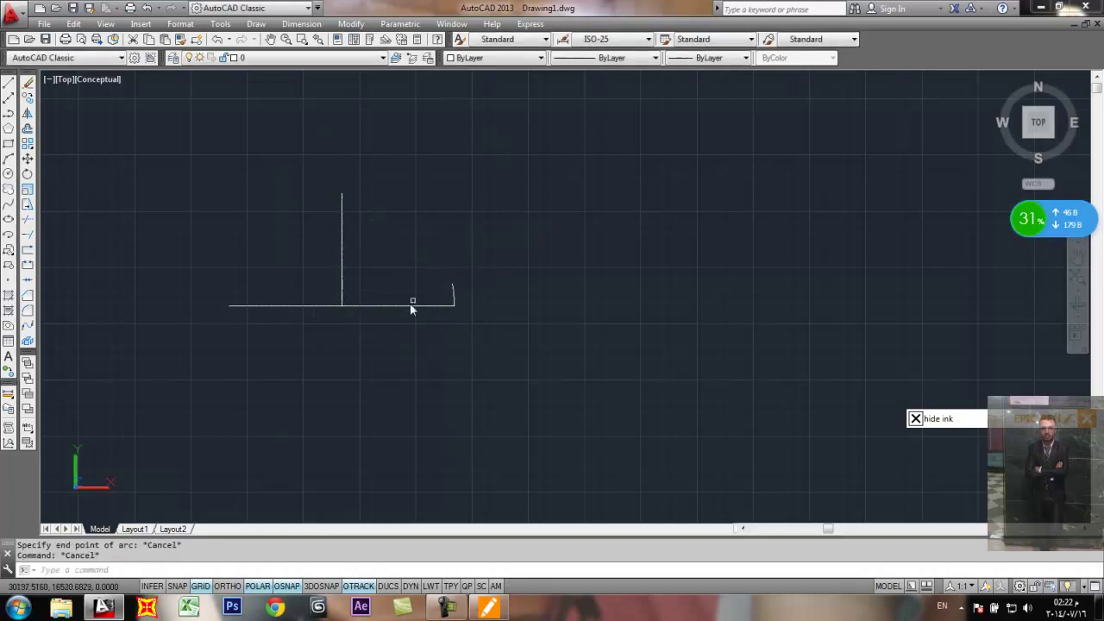
{"action": "key", "text": "Return"}
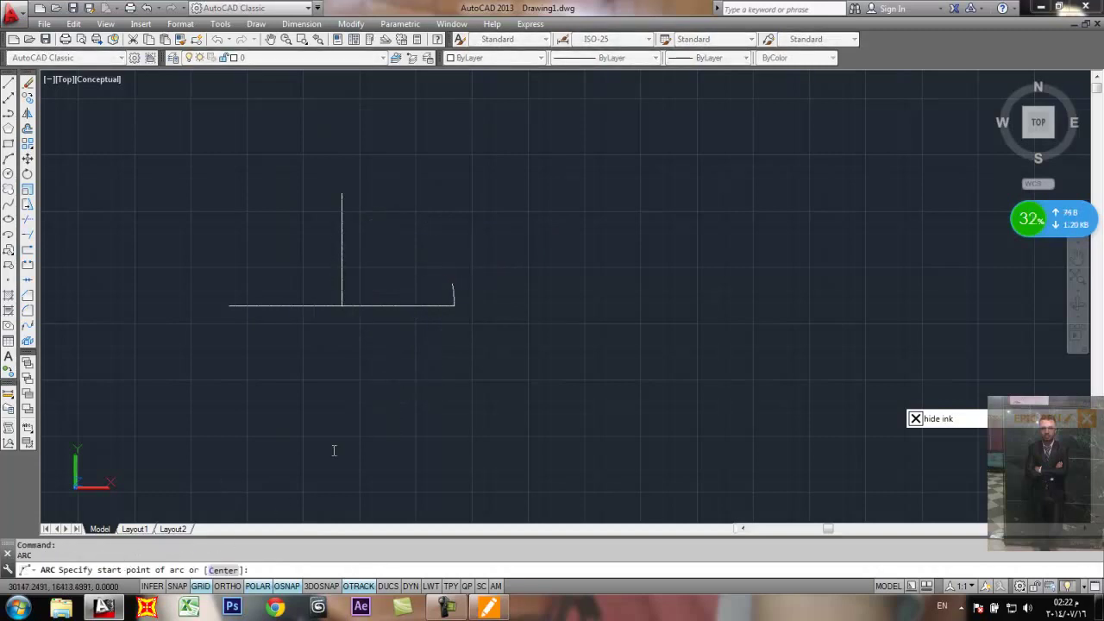
{"action": "key", "text": "Escape"}
{"action": "key", "text": "Escape"}
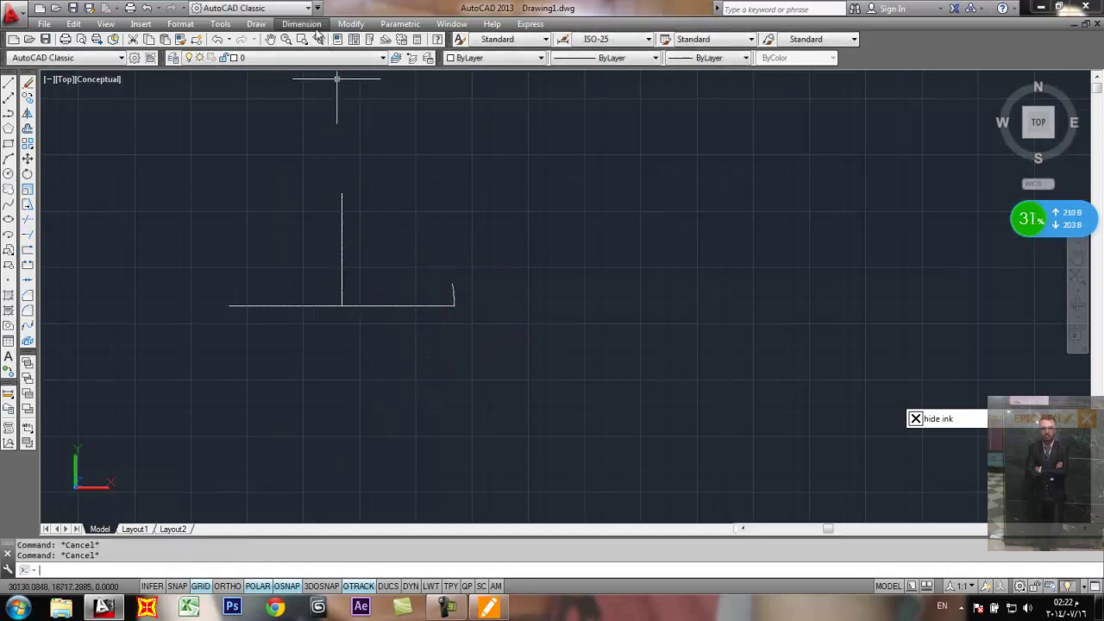
Step: Draw a Start, Center, Length arc from the baseline's right end, centred at the vertical line's foot, with a chord length of 50
{"action": "left_click", "coordinate": [278, 24]}
{"action": "mouse_move", "coordinate": [256, 24]}
{"action": "mouse_move", "coordinate": [342, 211]}
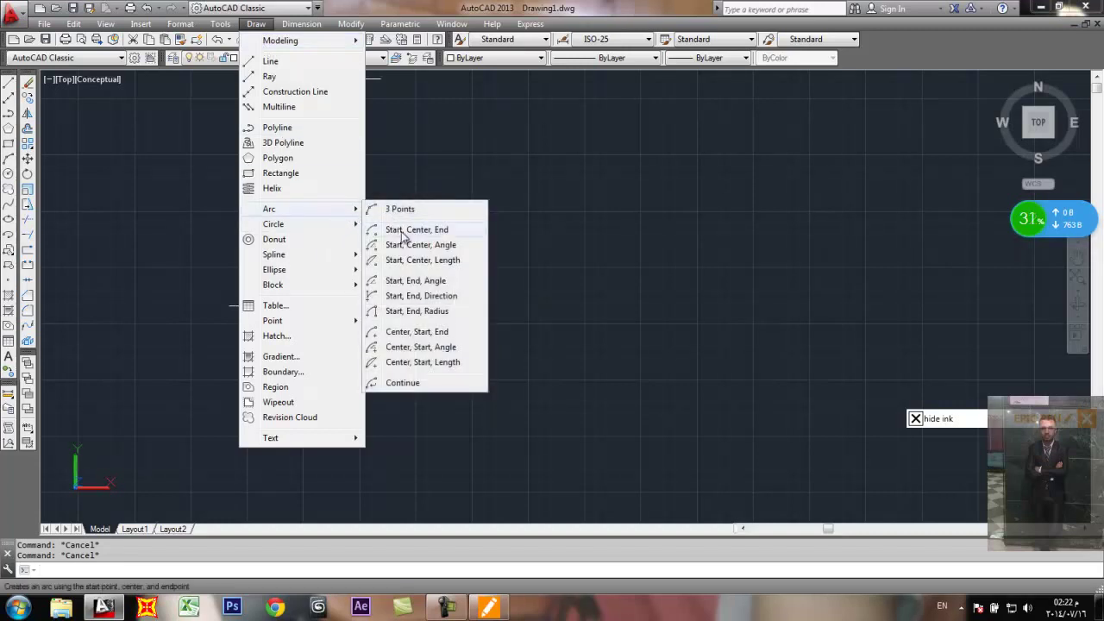
{"action": "left_click", "coordinate": [431, 281]}
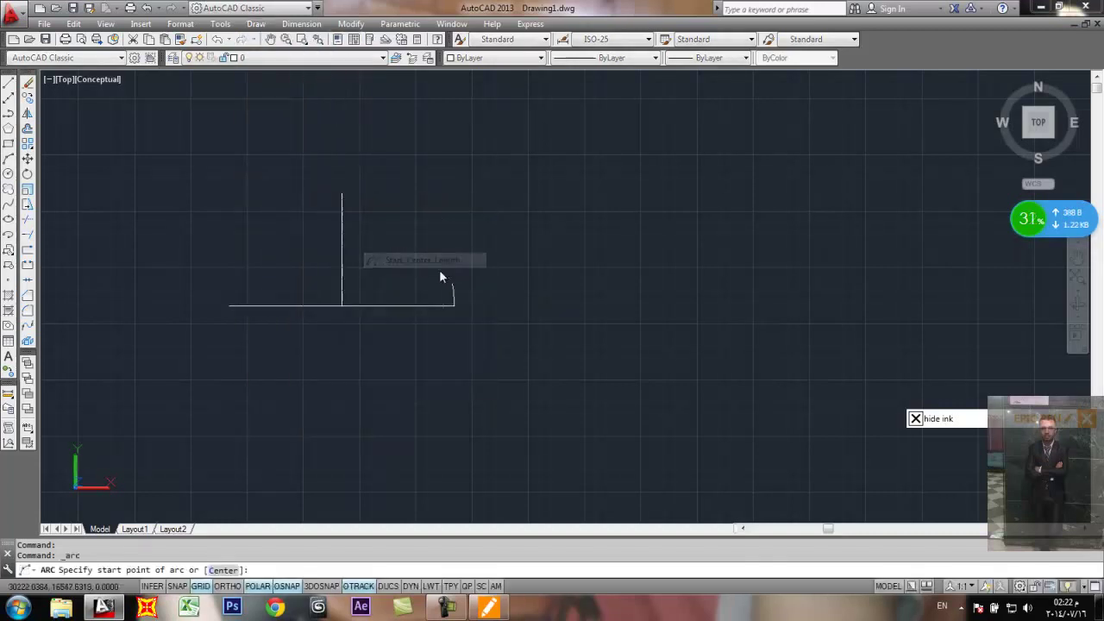
{"action": "left_click", "coordinate": [454, 305]}
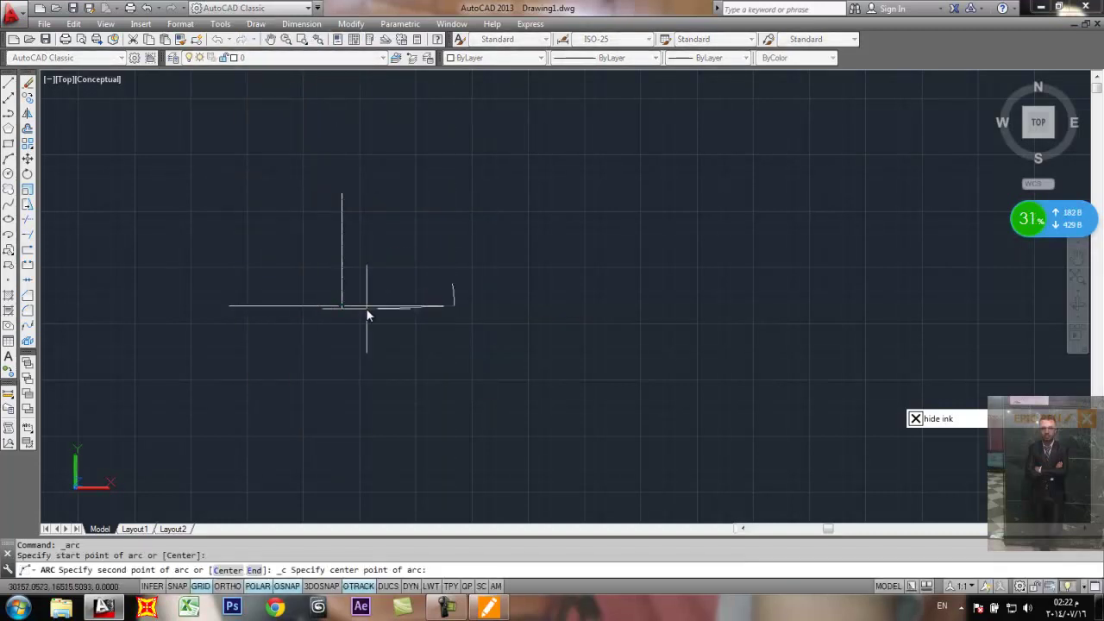
{"action": "left_click", "coordinate": [342, 306]}
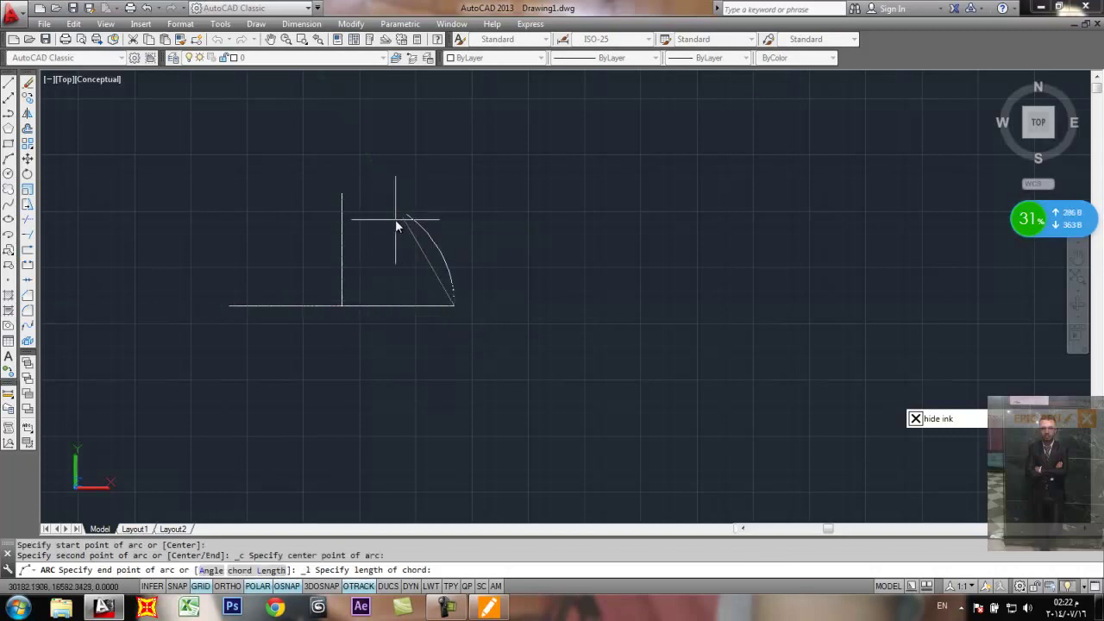
{"action": "type", "text": "50"}
{"action": "key", "text": "Return"}
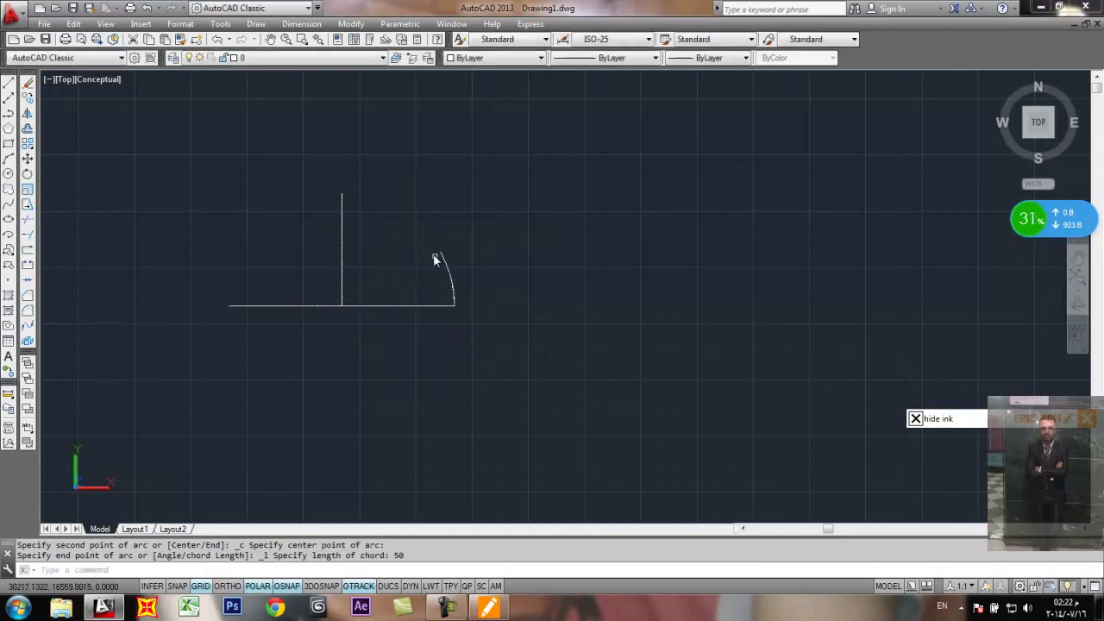
Step: Dimension the arc length of the chord-length arc, placing the dimension outside the curve
{"action": "scroll", "coordinate": [440, 258], "scroll_direction": "up", "scroll_amount": 3}
{"action": "scroll", "coordinate": [470, 293], "scroll_direction": "up", "scroll_amount": 3}
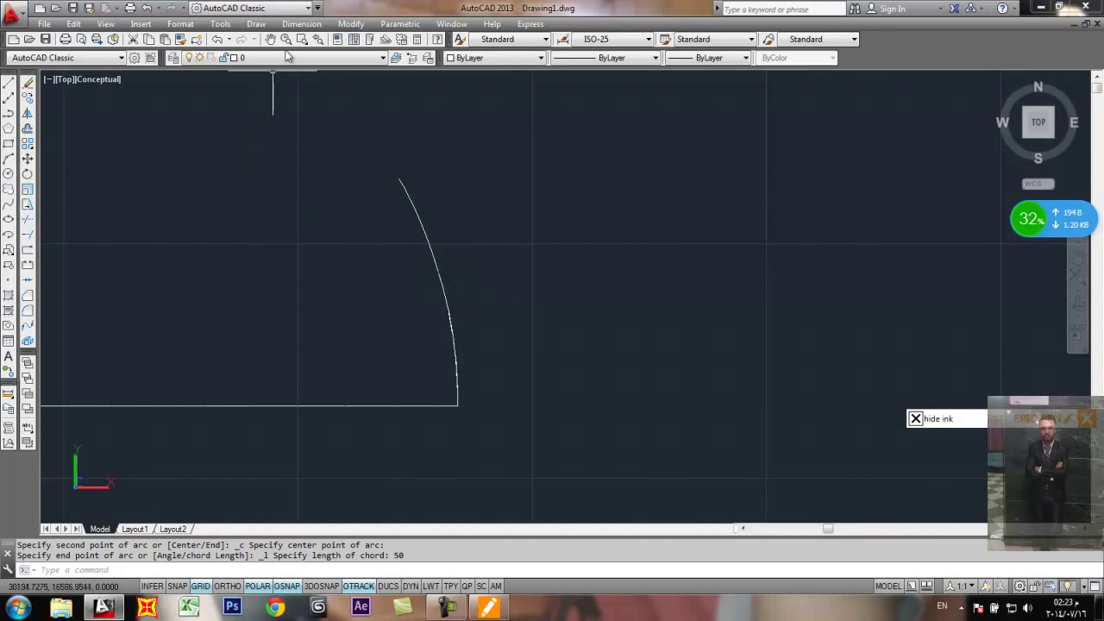
{"action": "left_click", "coordinate": [298, 24]}
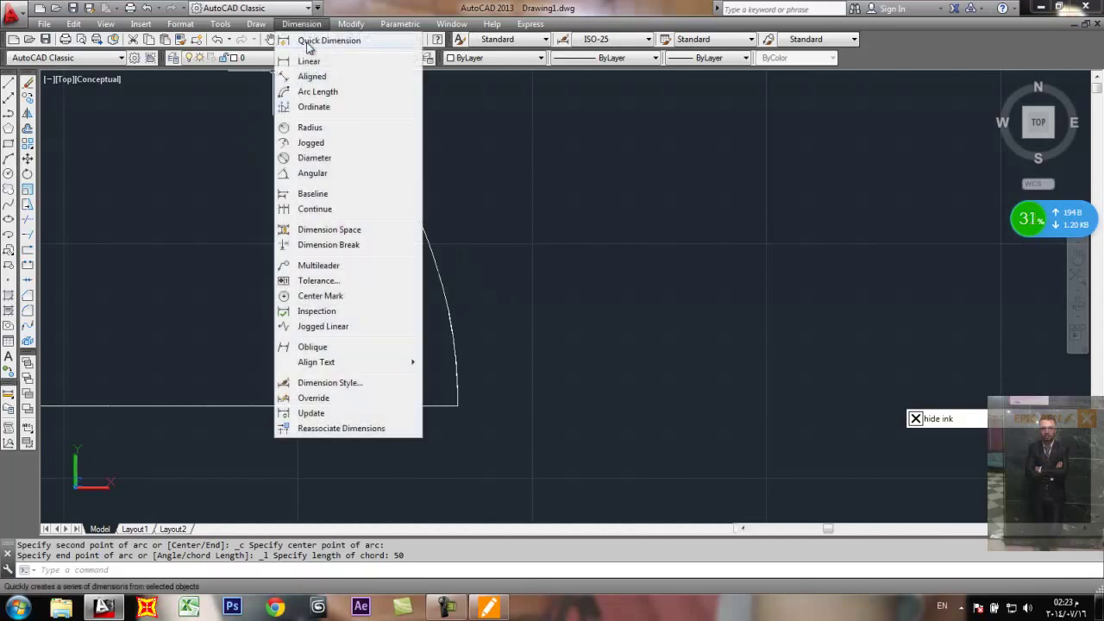
{"action": "left_click", "coordinate": [318, 89]}
{"action": "left_click", "coordinate": [409, 203]}
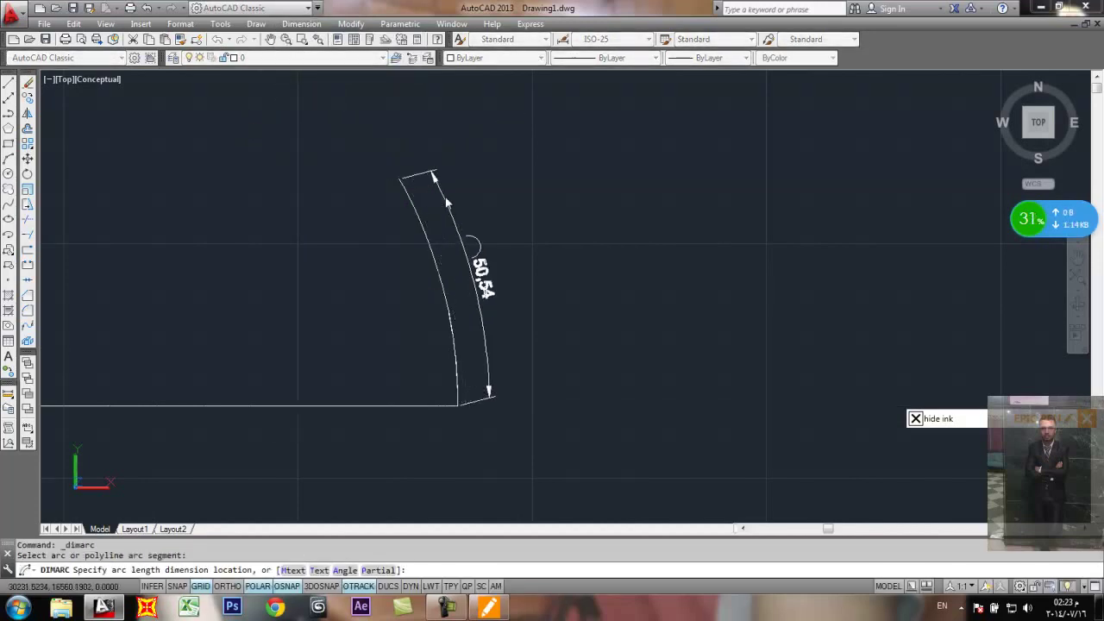
{"action": "left_click", "coordinate": [505, 285]}
{"action": "scroll", "coordinate": [561, 294], "scroll_direction": "up", "scroll_amount": 5}
{"action": "scroll", "coordinate": [564, 294], "scroll_direction": "down", "scroll_amount": 5}
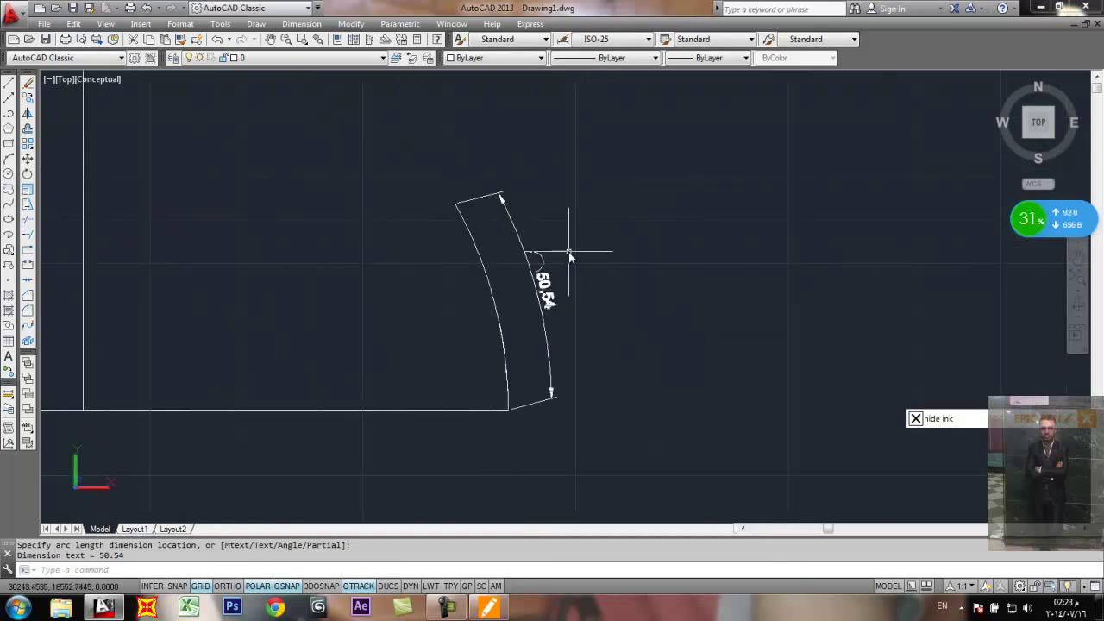
{"action": "scroll", "coordinate": [570, 255], "scroll_direction": "up", "scroll_amount": 4}
{"action": "scroll", "coordinate": [548, 285], "scroll_direction": "up", "scroll_amount": 2}
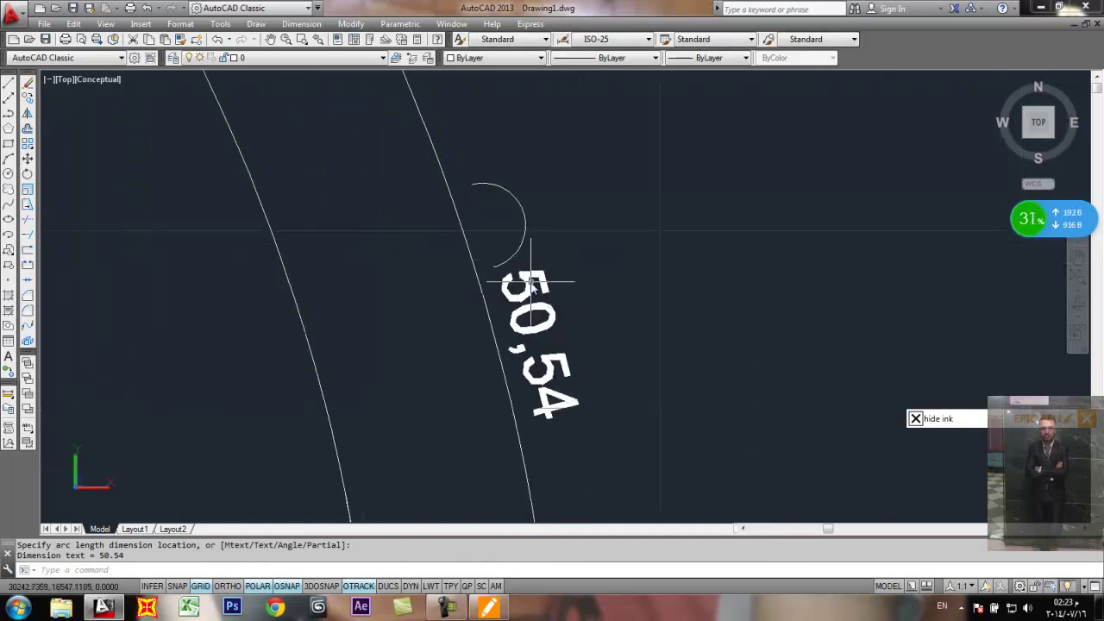
{"action": "scroll", "coordinate": [569, 315], "scroll_direction": "down", "scroll_amount": 3}
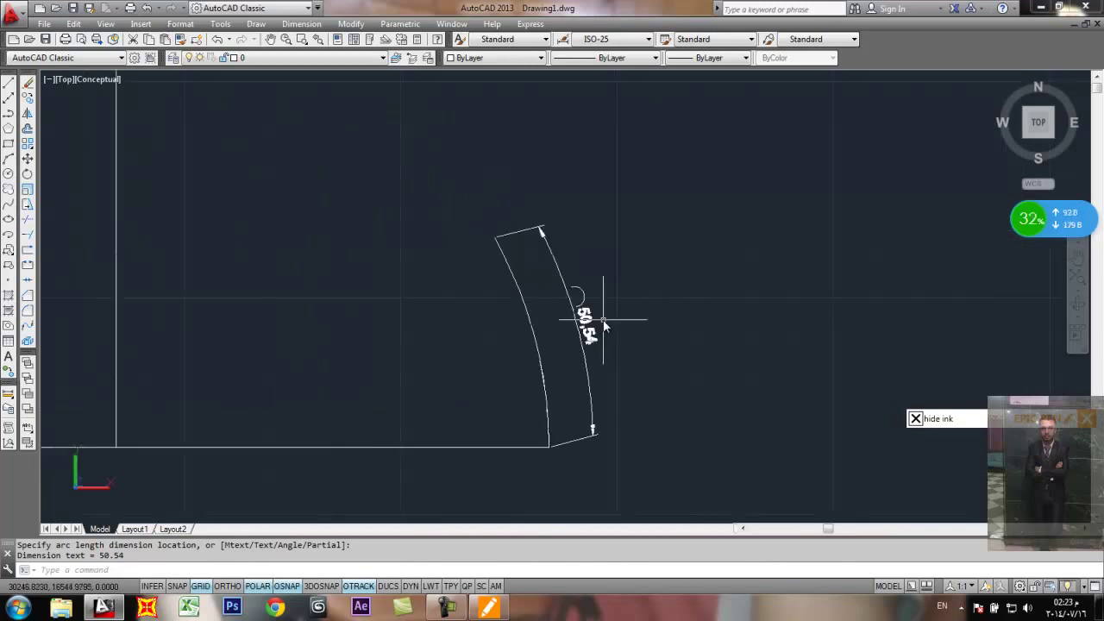
Step: Erase both chord-length arcs and the arc length dimension, keeping the two construction lines
{"action": "left_click", "coordinate": [586, 299]}
{"action": "left_click", "coordinate": [586, 294]}
{"action": "left_click", "coordinate": [491, 422]}
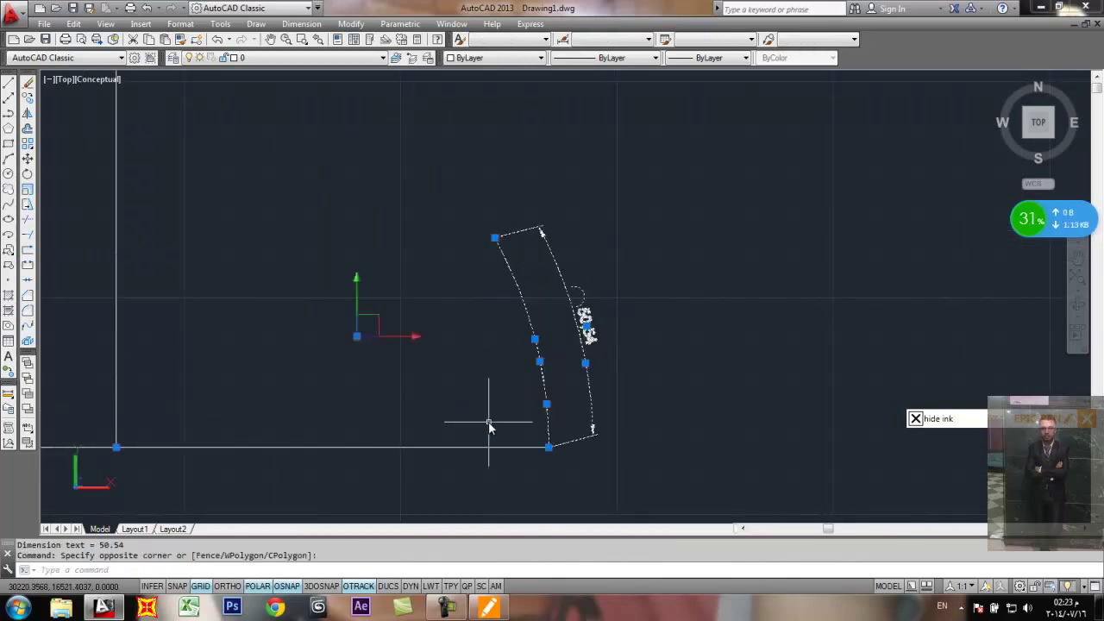
{"action": "key", "text": "Return"}
{"action": "scroll", "coordinate": [453, 293], "scroll_direction": "down", "scroll_amount": 3}
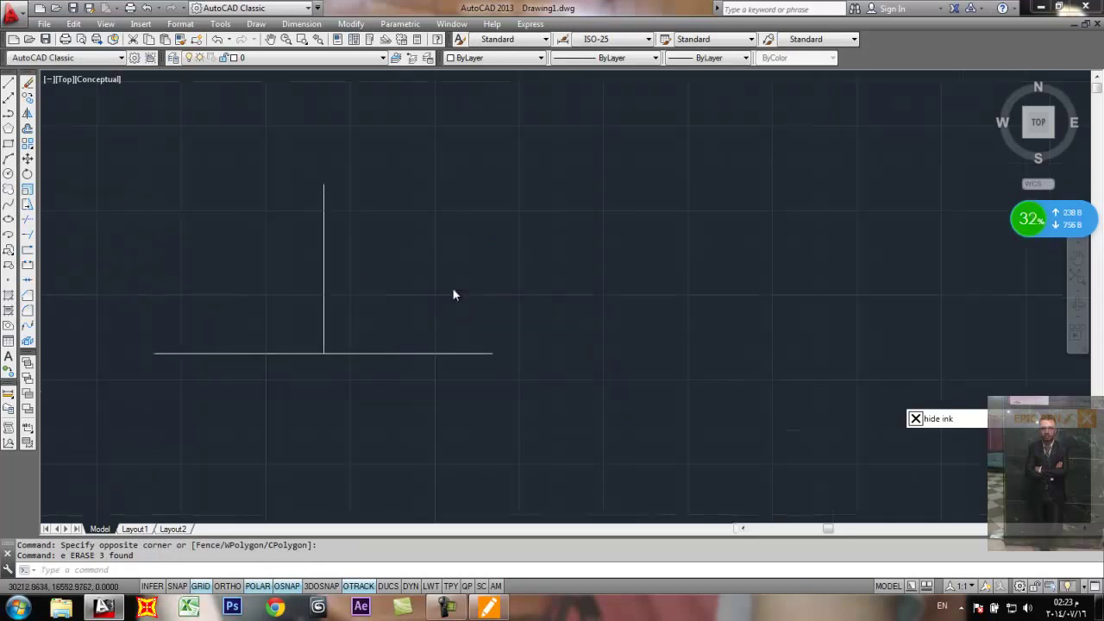
Step: Draw a Center, Start, Length arc centred at the vertical line's foot, starting at the baseline's right end, with a chord length of 90
{"action": "middle_click_drag", "start_coordinate": [453, 293], "coordinate": [512, 251]}
{"action": "left_click", "coordinate": [256, 24]}
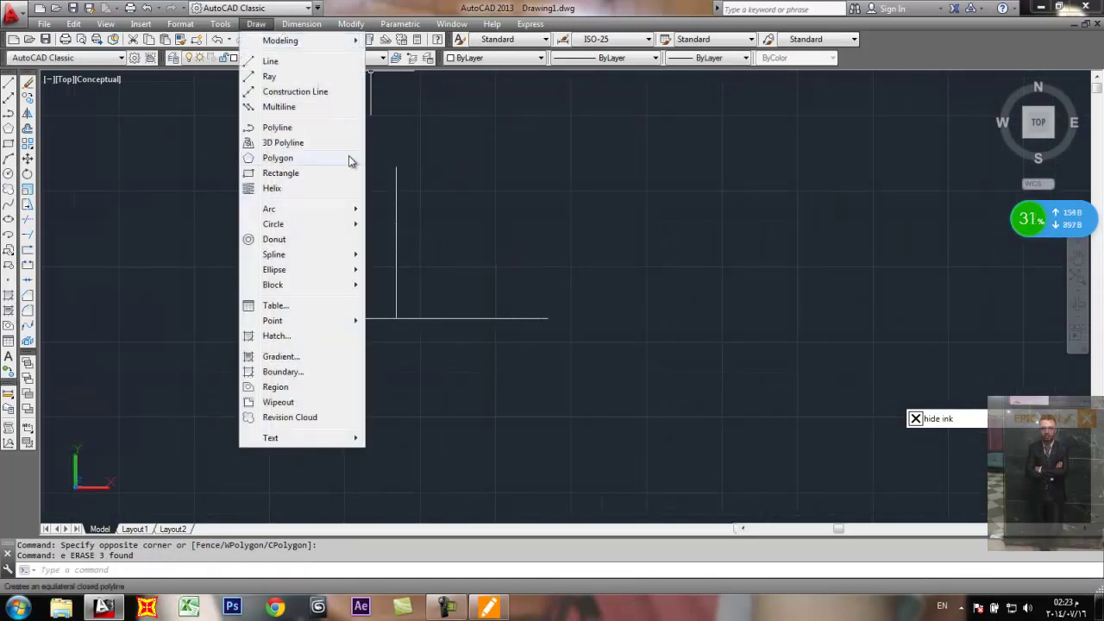
{"action": "mouse_move", "coordinate": [341, 214]}
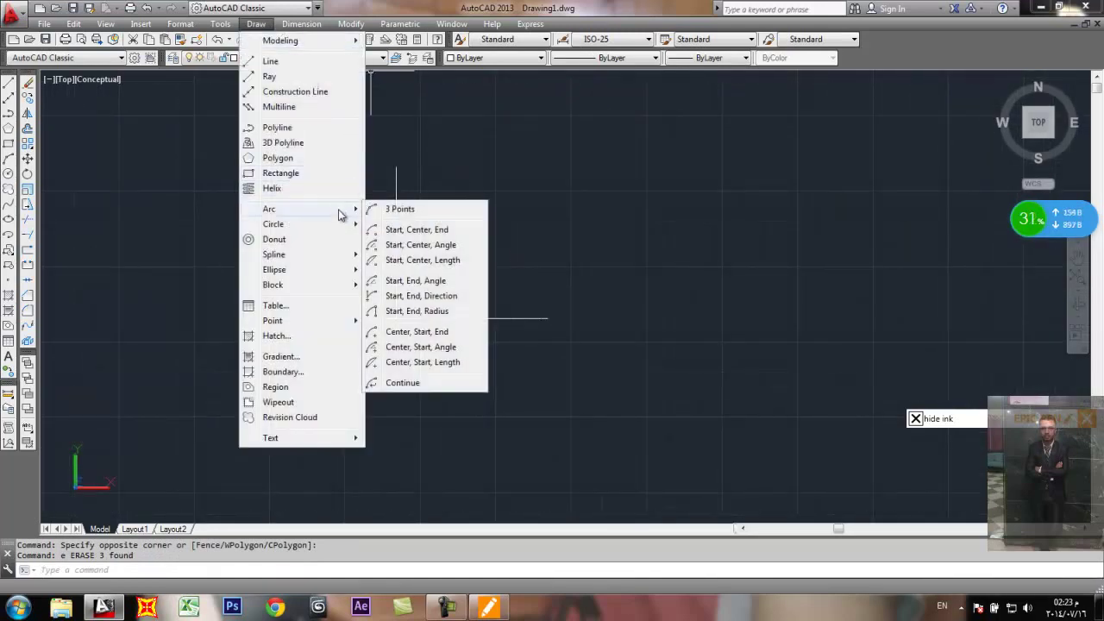
{"action": "left_click", "coordinate": [430, 362]}
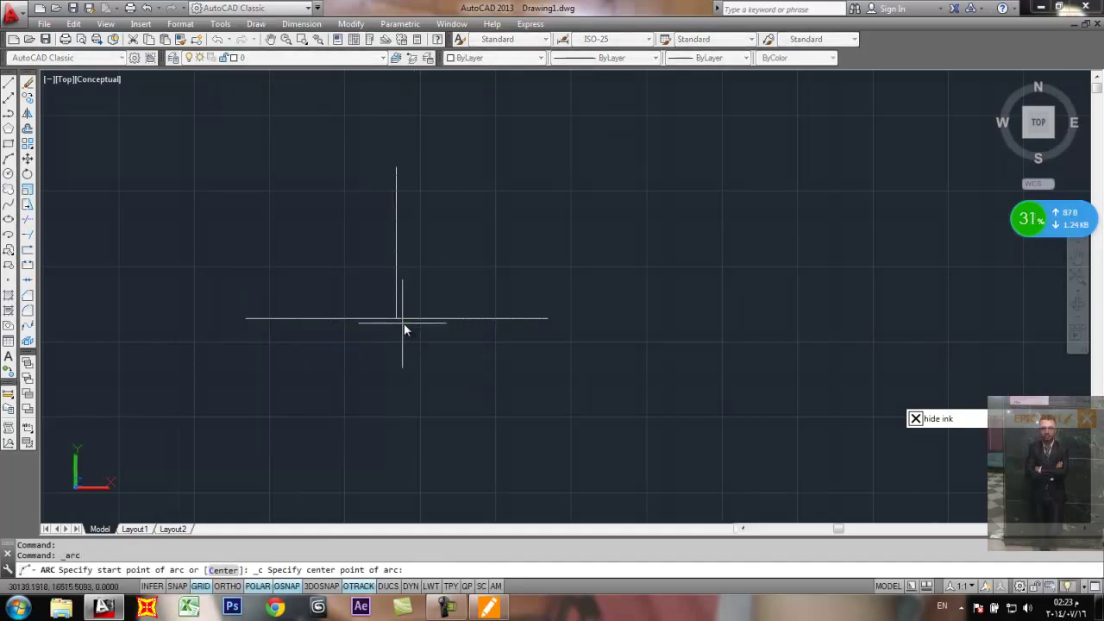
{"action": "left_click", "coordinate": [400, 320]}
{"action": "left_click", "coordinate": [547, 319]}
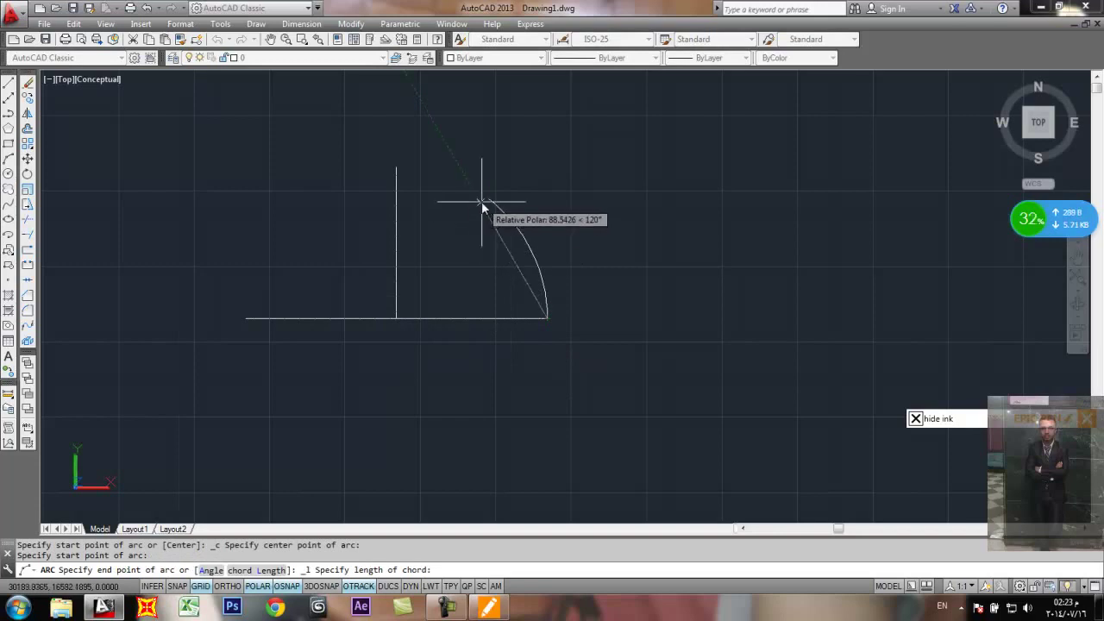
{"action": "type", "text": "90"}
{"action": "key", "text": "Return"}
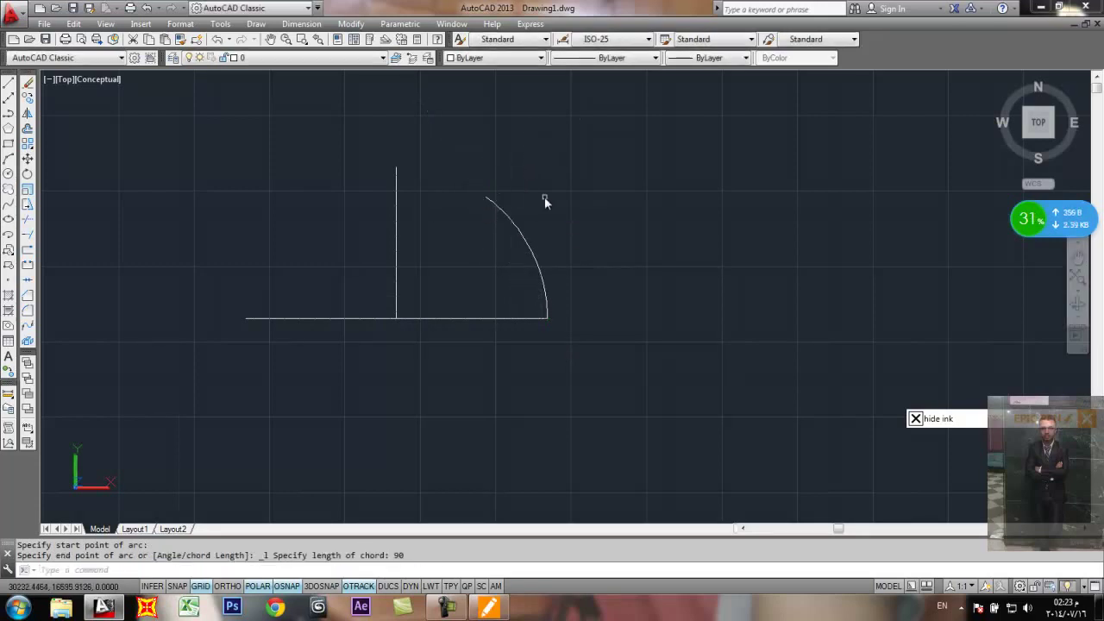
Step: Erase the Center, Start, Length arc
{"action": "left_click", "coordinate": [524, 239]}
{"action": "left_click", "coordinate": [500, 259]}
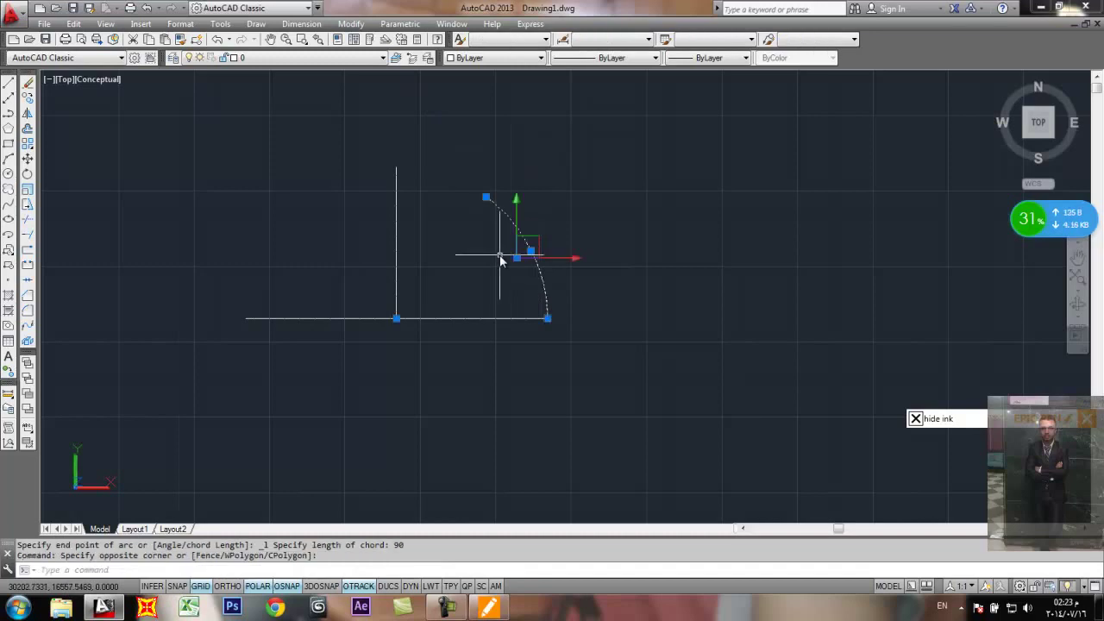
{"action": "type", "text": "e"}
{"action": "key", "text": "Return"}
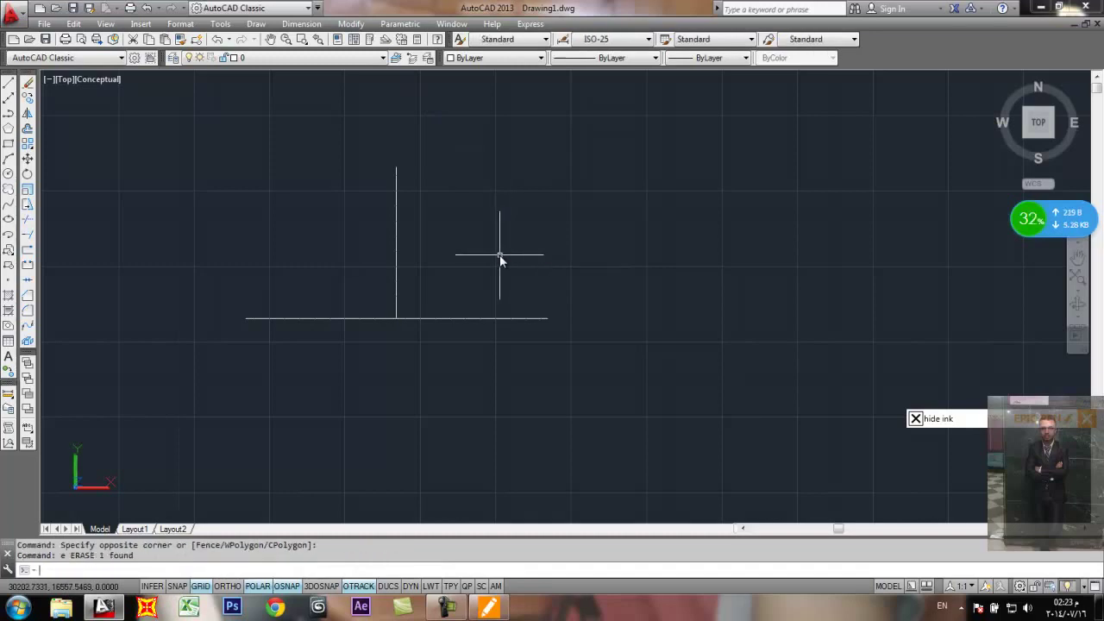
Step: Draw a three-point arc arching upward in the empty area to the right of the construction lines
{"action": "middle_click_drag", "start_coordinate": [503, 286], "coordinate": [291, 355]}
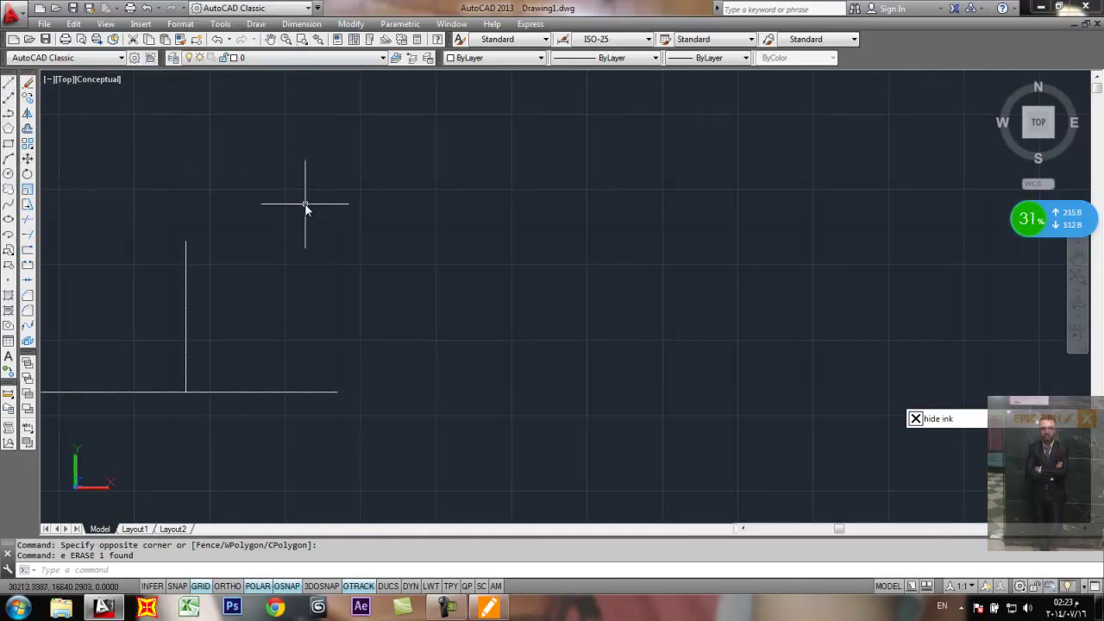
{"action": "type", "text": "a"}
{"action": "key", "text": "Return"}
{"action": "left_click", "coordinate": [432, 317]}
{"action": "left_click", "coordinate": [565, 210]}
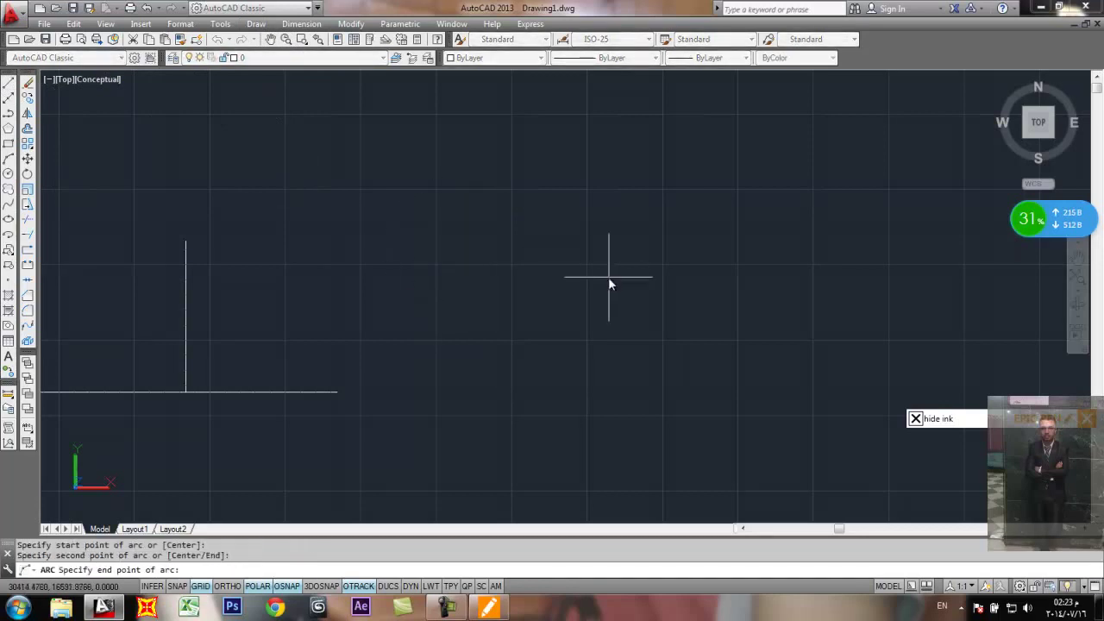
{"action": "left_click", "coordinate": [626, 305]}
Step: Add a Continue arc from the arch's right end, curving downward and ending roughly level with its start
{"action": "left_click", "coordinate": [256, 23]}
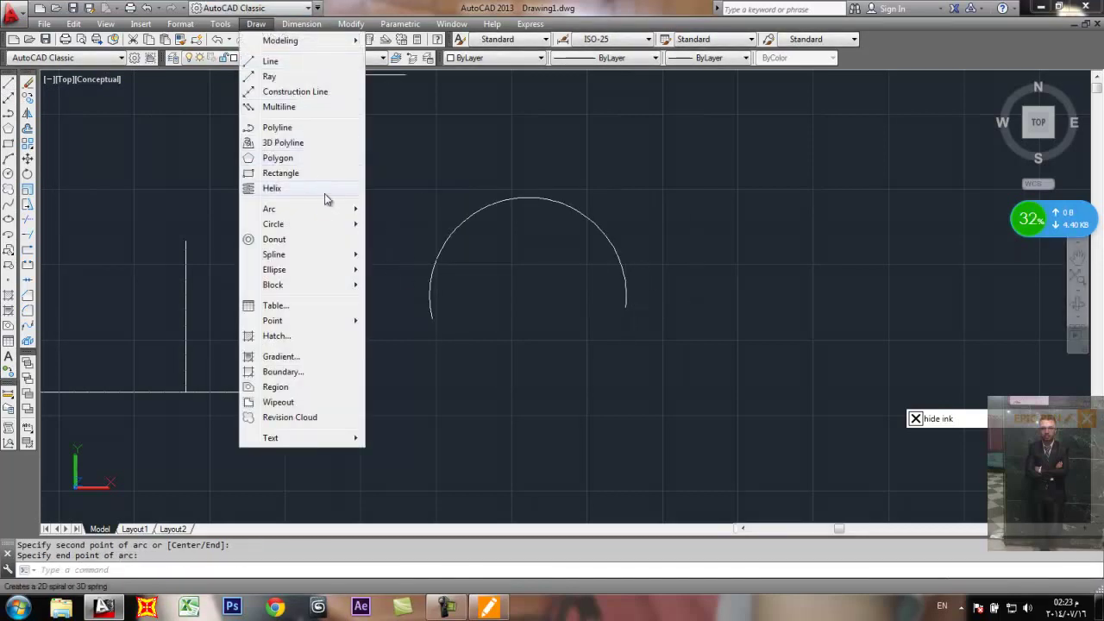
{"action": "mouse_move", "coordinate": [345, 209]}
{"action": "left_click", "coordinate": [414, 383]}
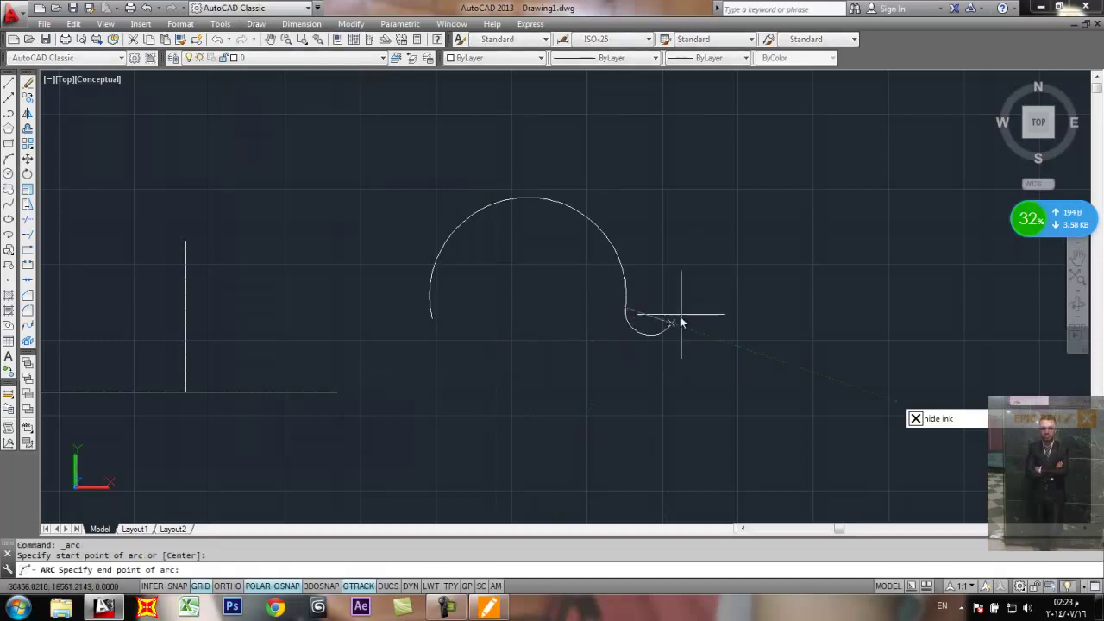
{"action": "left_click", "coordinate": [817, 303]}
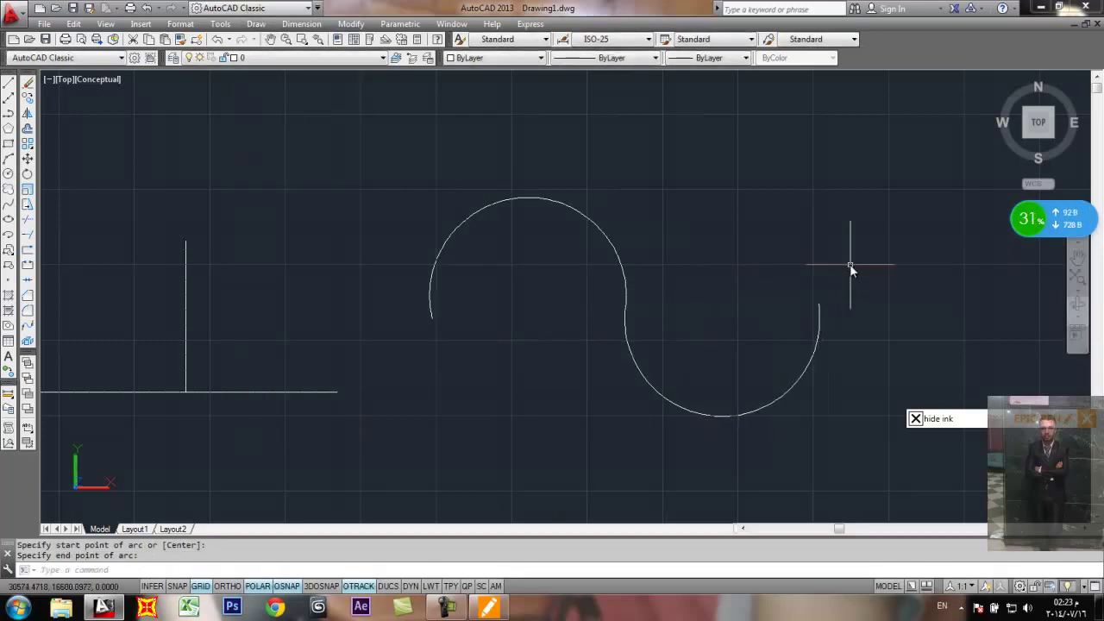
Step: Draw a smaller upward three-point arc starting at the free right end of the downward arc
{"action": "key", "text": "Return"}
{"action": "left_click", "coordinate": [819, 304]}
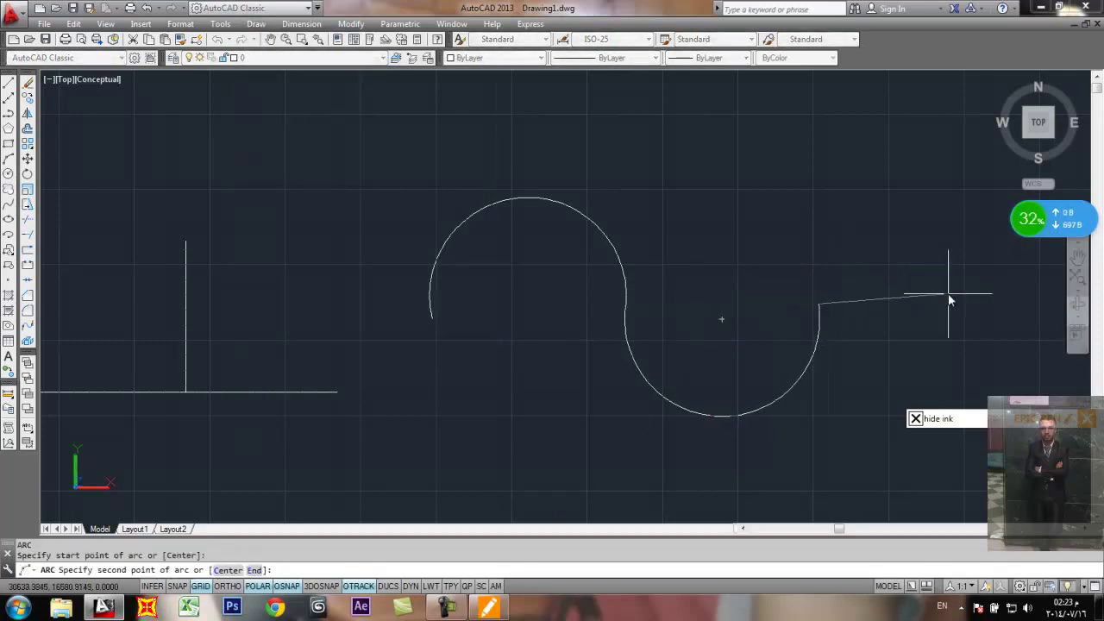
{"action": "left_click", "coordinate": [886, 233]}
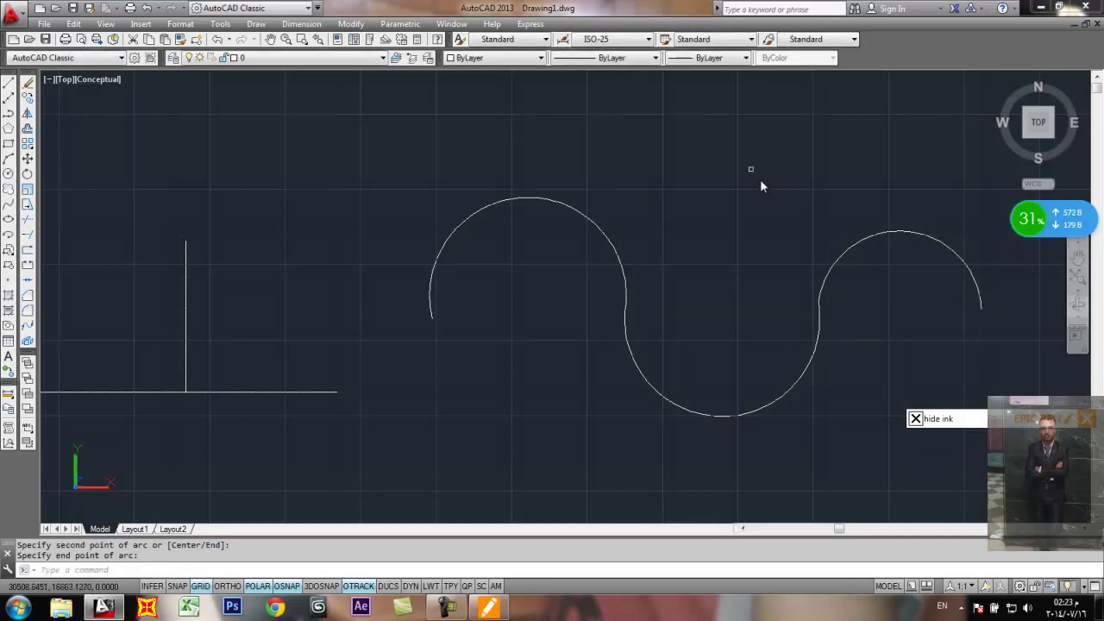
Step: Add another Continue arc from the right end of the small arch, curving downward to extend the wave
{"action": "scroll", "coordinate": [776, 207], "scroll_direction": "down", "scroll_amount": 4}
{"action": "middle_click_drag", "start_coordinate": [826, 247], "coordinate": [554, 246]}
{"action": "scroll", "coordinate": [552, 244], "scroll_direction": "up", "scroll_amount": 2}
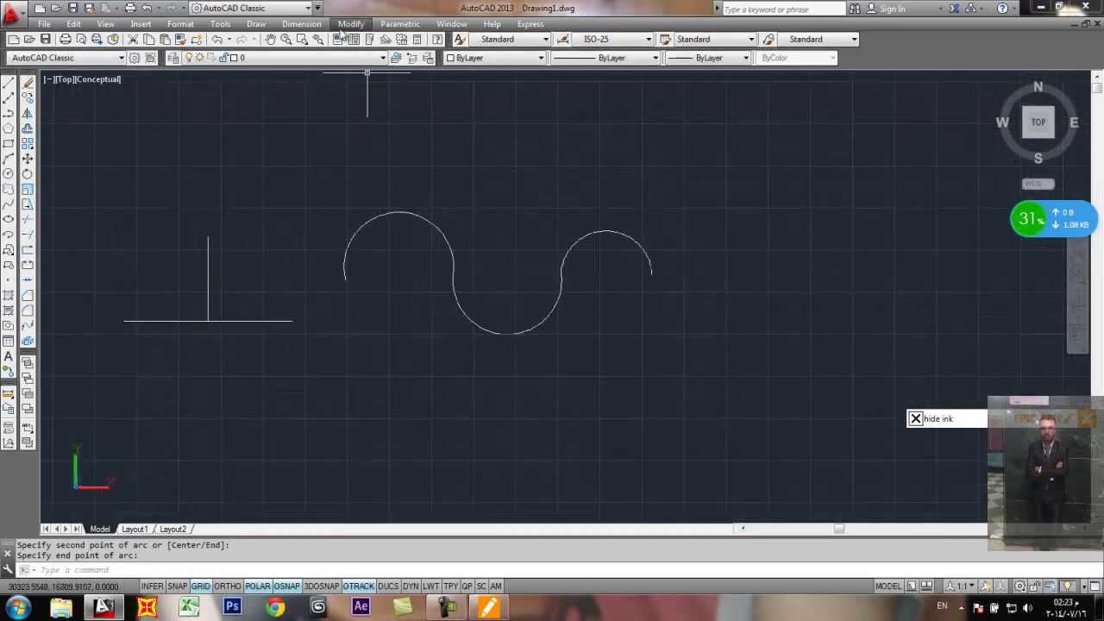
{"action": "left_click", "coordinate": [301, 23]}
{"action": "mouse_move", "coordinate": [256, 23]}
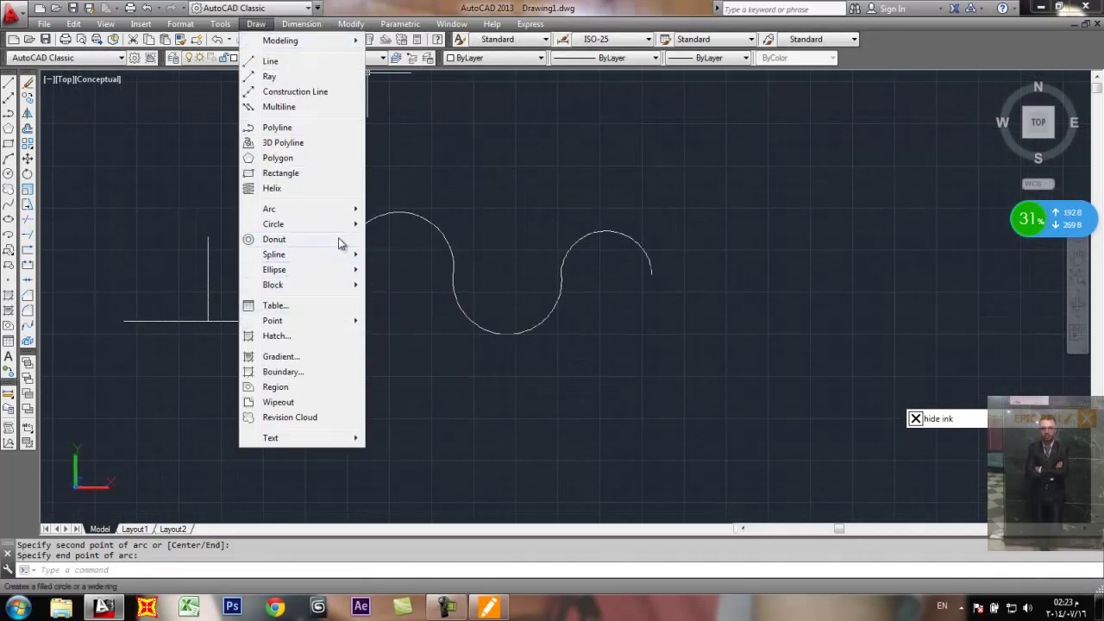
{"action": "mouse_move", "coordinate": [360, 216]}
{"action": "left_click", "coordinate": [403, 380]}
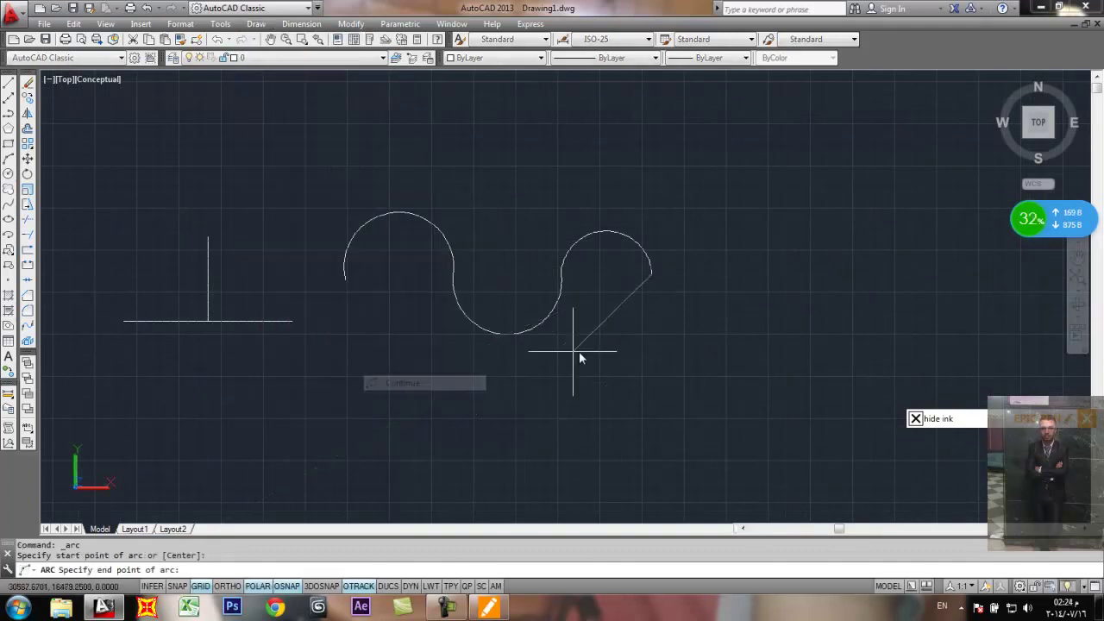
{"action": "left_click", "coordinate": [758, 262]}
Step: Erase the whole arc wave together with the construction lines
{"action": "left_click", "coordinate": [777, 200]}
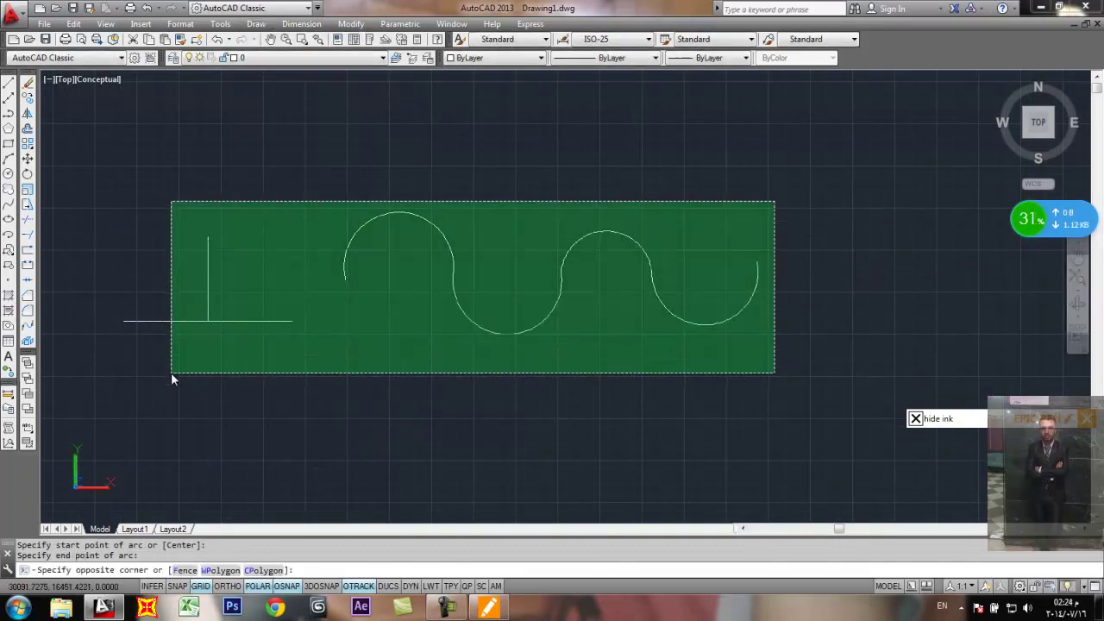
{"action": "left_click", "coordinate": [194, 380]}
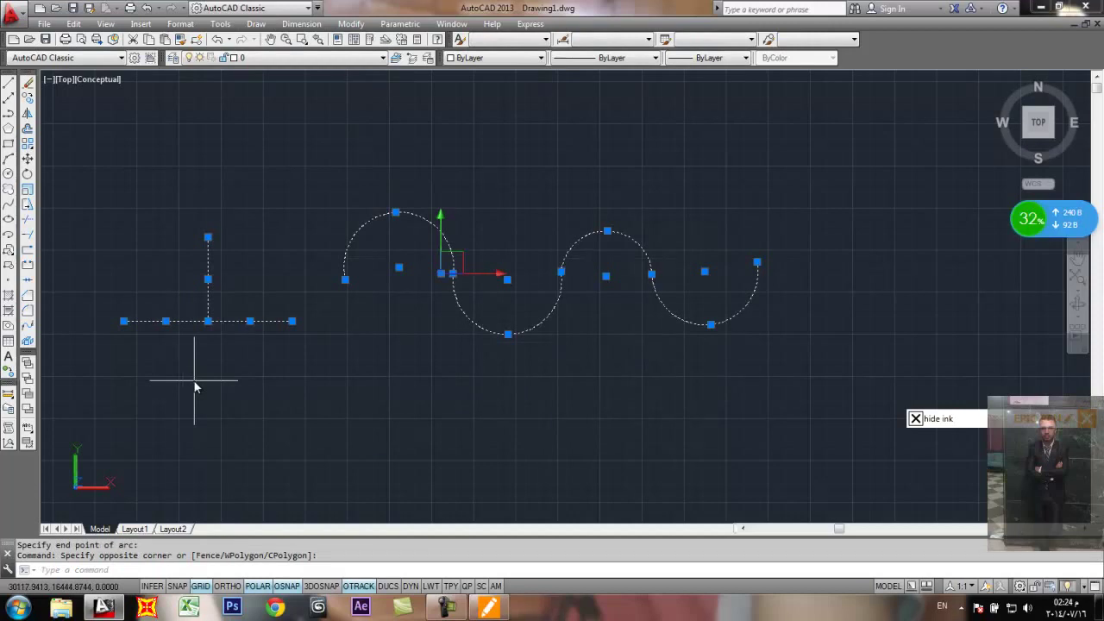
{"action": "type", "text": "e"}
{"action": "key", "text": "Return"}
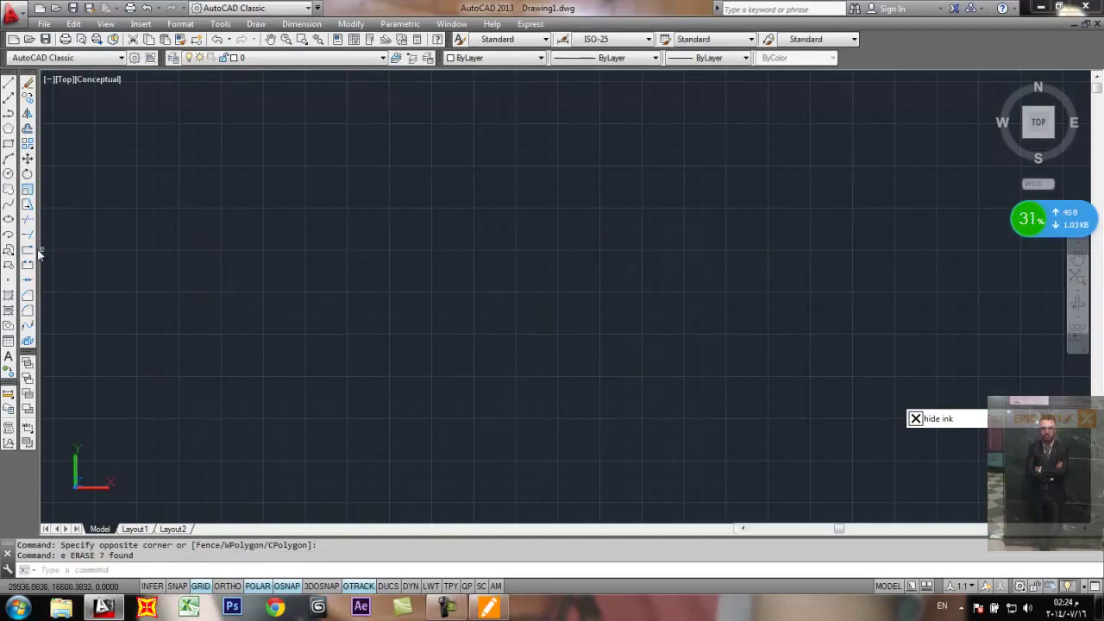
Step: Draw a horizontal line 90 units to the right, followed by a vertical line 90 units upward from its end
{"action": "left_click", "coordinate": [8, 83]}
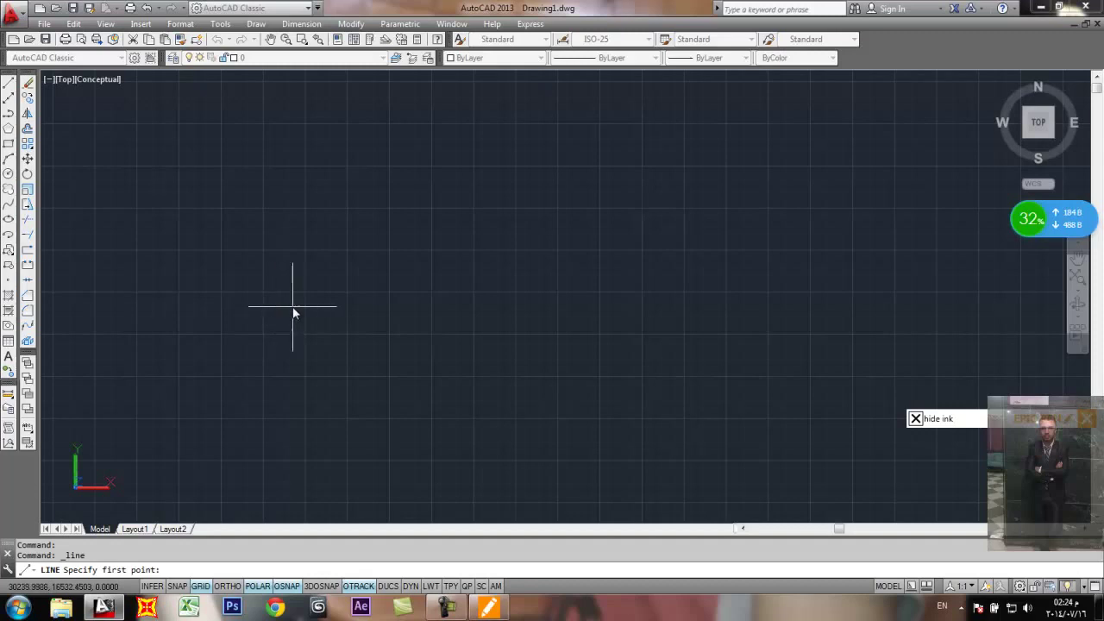
{"action": "left_click", "coordinate": [320, 308]}
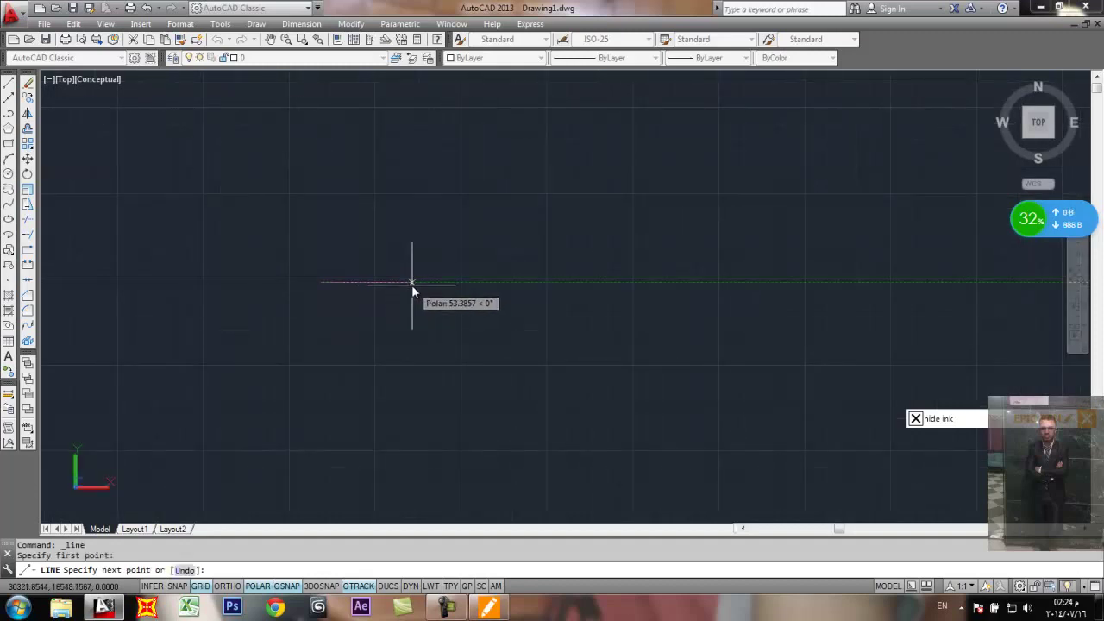
{"action": "type", "text": "0"}
{"action": "key", "text": "Return"}
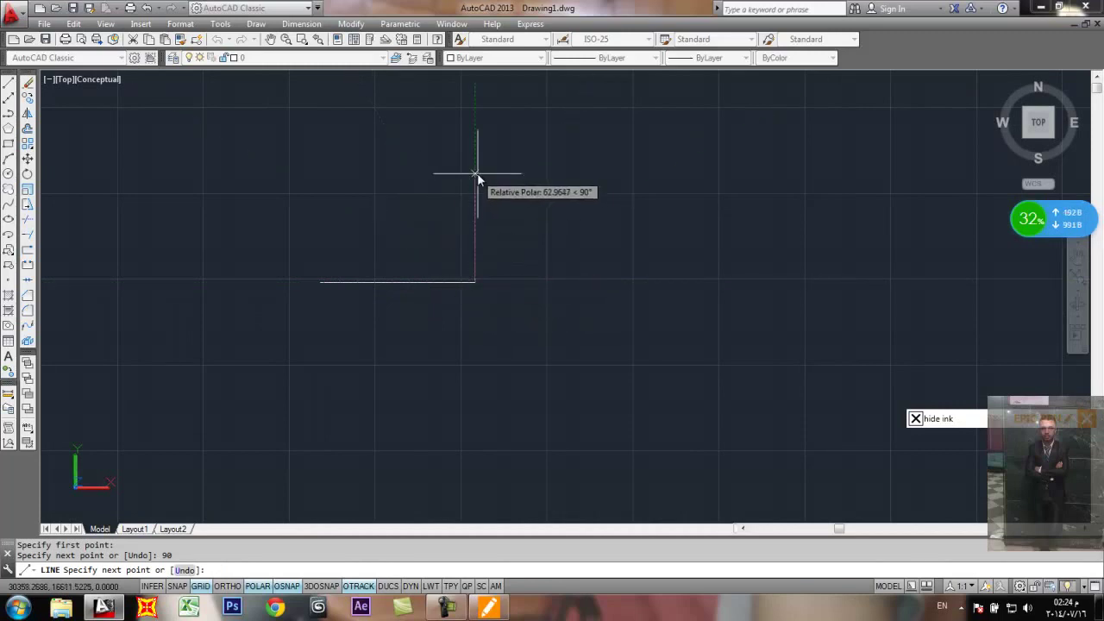
{"action": "type", "text": "90"}
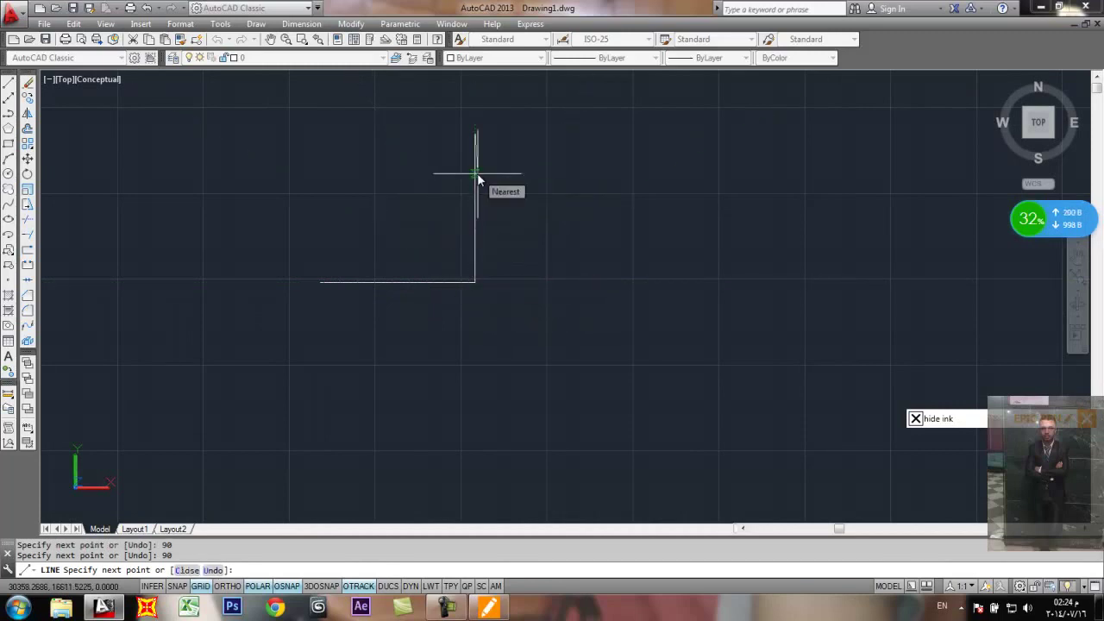
{"action": "key", "text": "Return"}
{"action": "key", "text": "Return"}
Step: Draw a second horizontal line 90 units long, starting 90 units to the right of the corner of the two existing lines
{"action": "key", "text": "Return"}
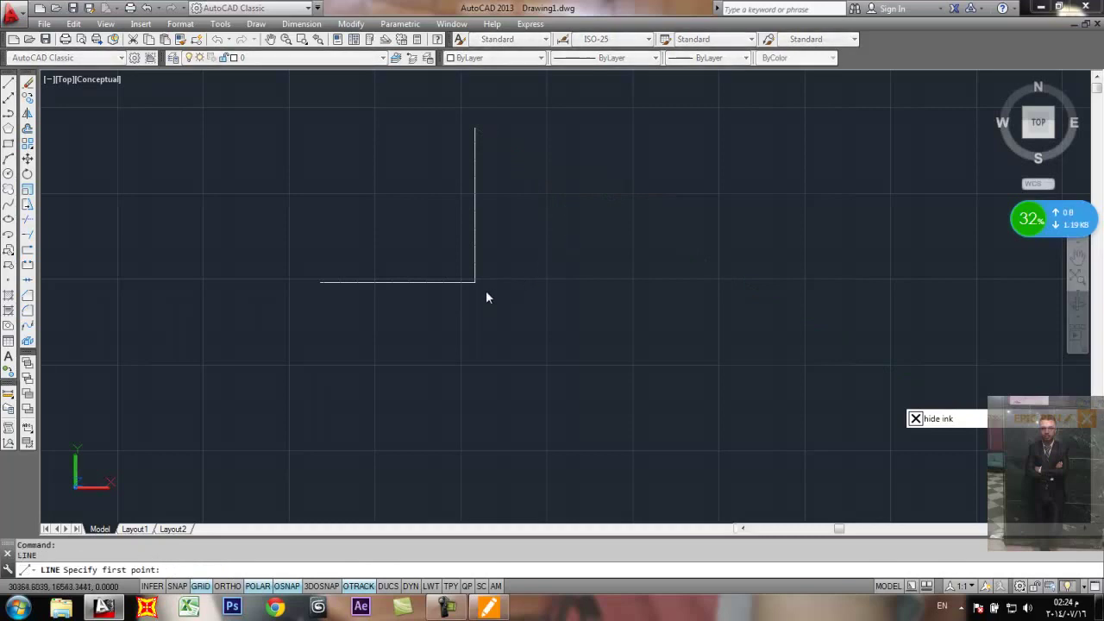
{"action": "type", "text": "9"}
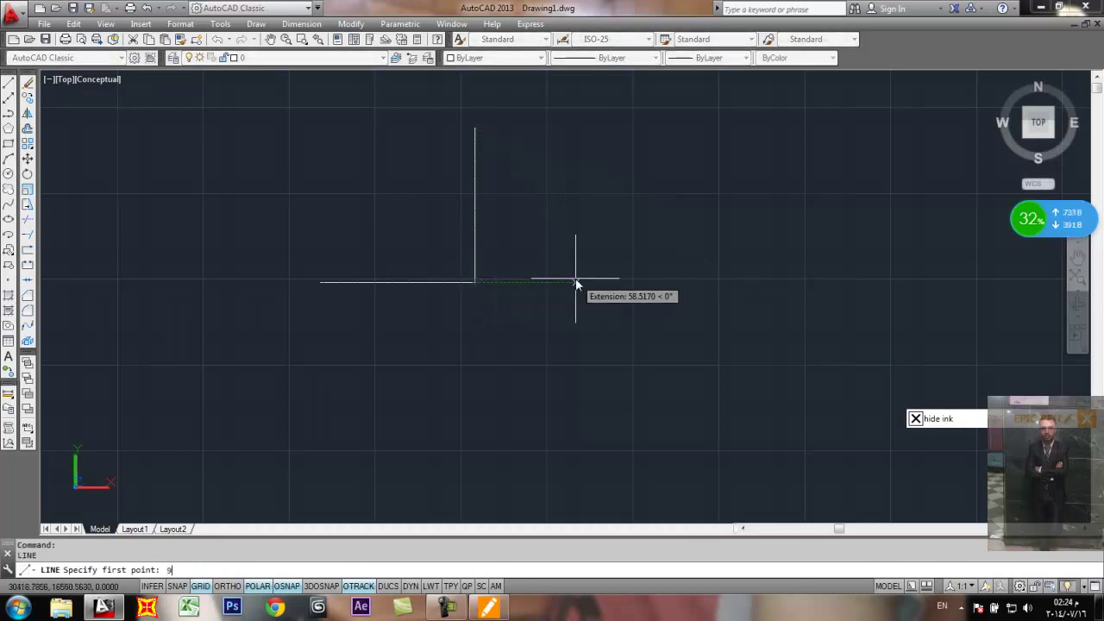
{"action": "type", "text": "0"}
{"action": "key", "text": "Return"}
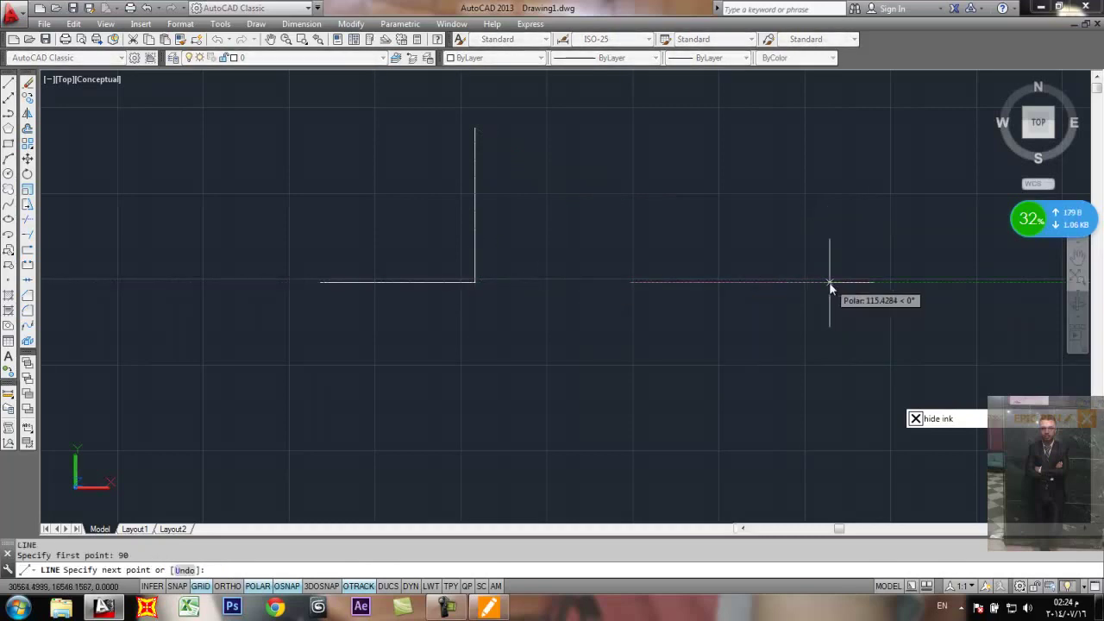
{"action": "key", "text": "Return"}
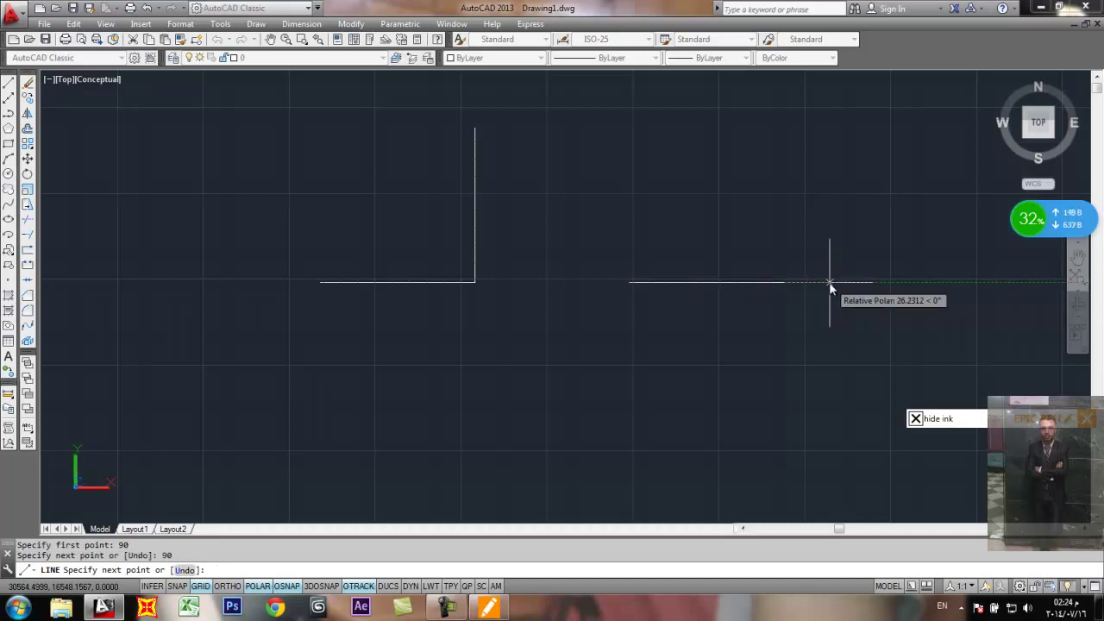
{"action": "key", "text": "Return"}
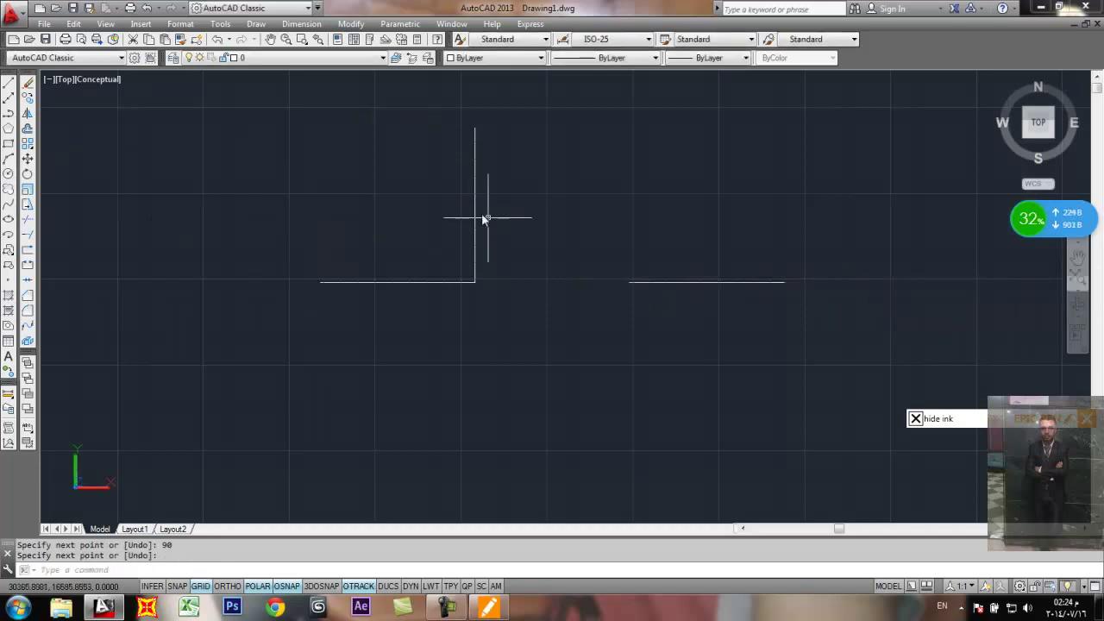
Step: Draw a Start, Center, End arc from the second line's left end, centred on the corner, to the top of the vertical line
{"action": "left_click", "coordinate": [256, 23]}
{"action": "mouse_move", "coordinate": [328, 213]}
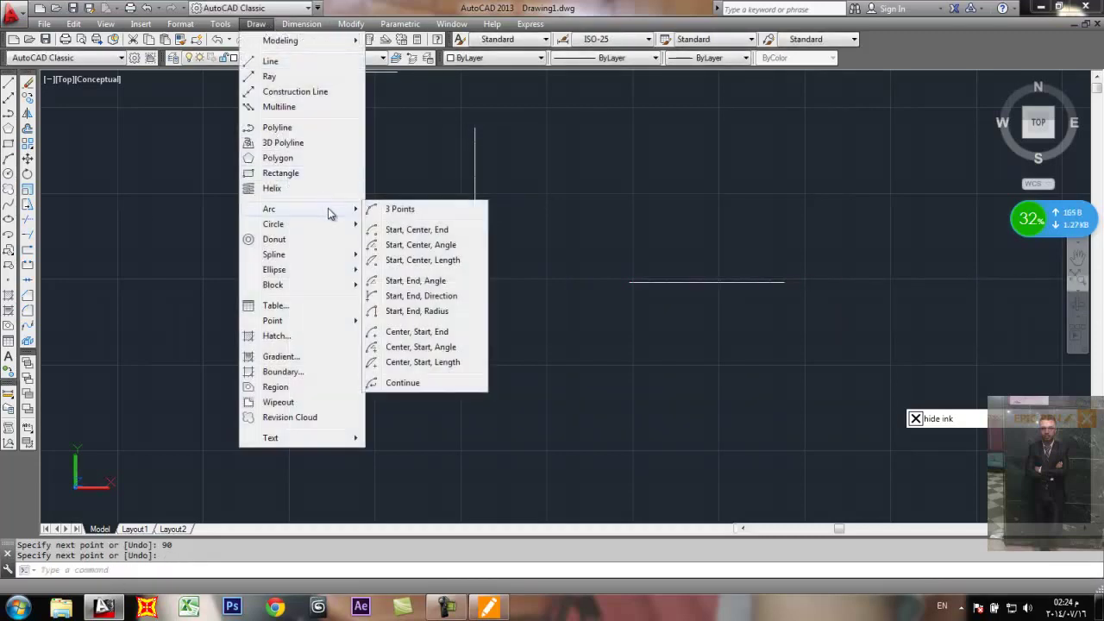
{"action": "left_click", "coordinate": [439, 231]}
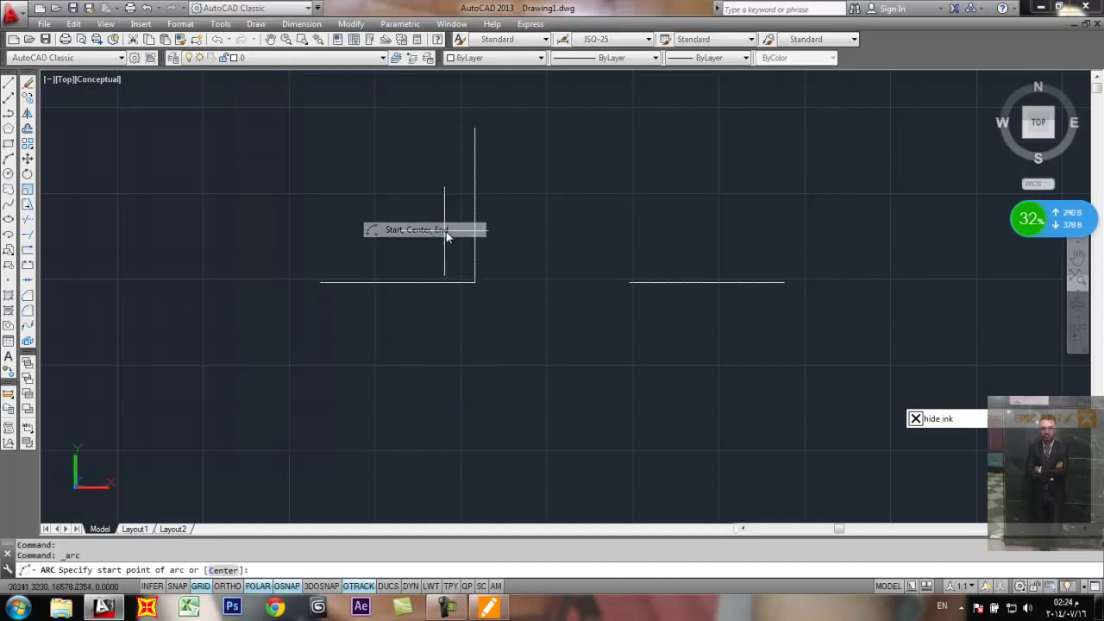
{"action": "left_click", "coordinate": [630, 282]}
{"action": "left_click", "coordinate": [474, 282]}
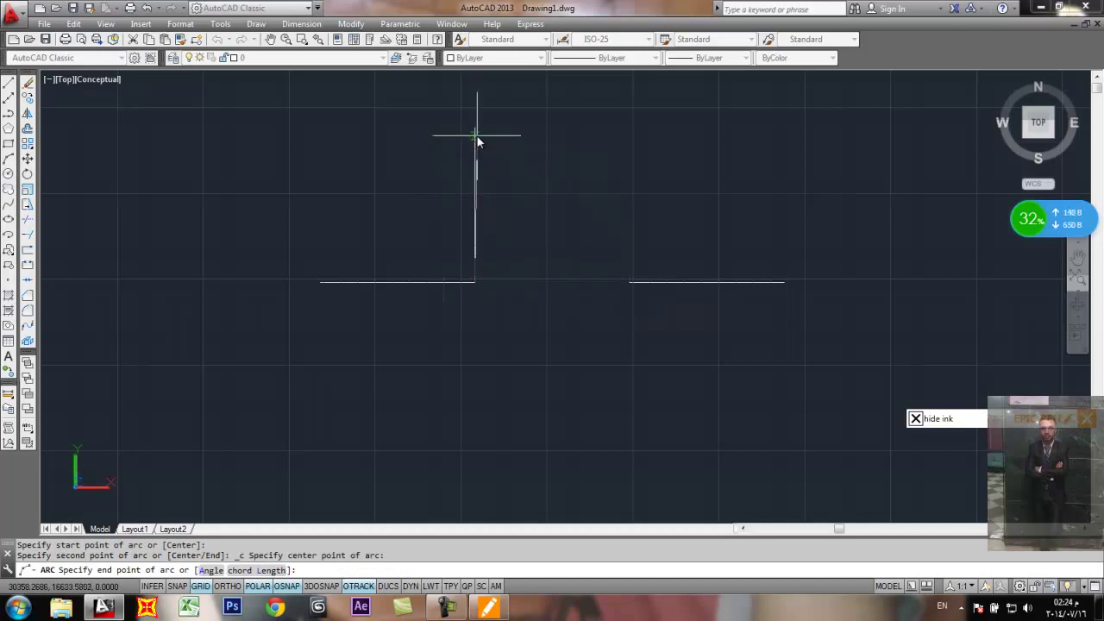
{"action": "left_click", "coordinate": [455, 147]}
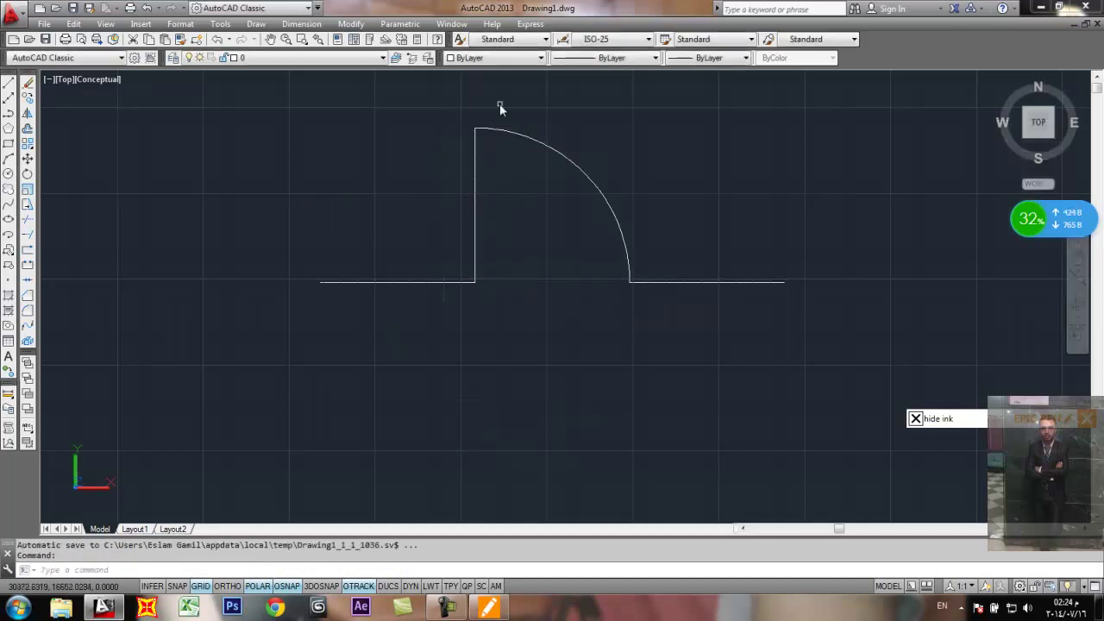
Step: Copy the whole door figure, using its left end as base point, to four other places around the original
{"action": "scroll", "coordinate": [676, 261], "scroll_direction": "down", "scroll_amount": 2}
{"action": "scroll", "coordinate": [567, 256], "scroll_direction": "down", "scroll_amount": 4}
{"action": "scroll", "coordinate": [552, 241], "scroll_direction": "up", "scroll_amount": 3}
{"action": "scroll", "coordinate": [538, 234], "scroll_direction": "up", "scroll_amount": 2}
{"action": "left_click", "coordinate": [584, 212]}
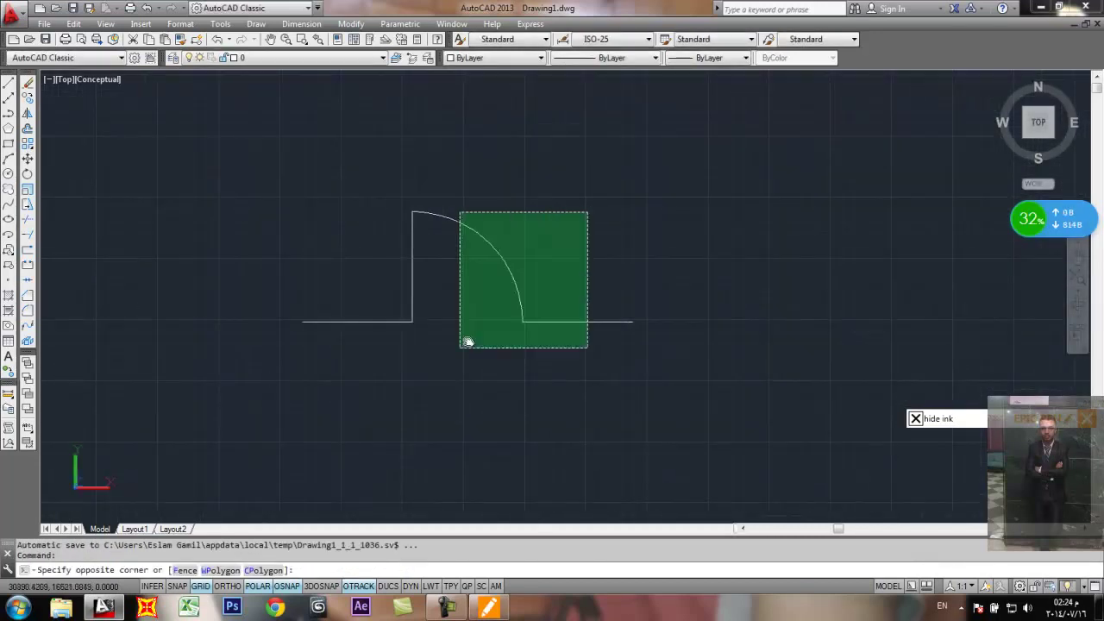
{"action": "left_click", "coordinate": [366, 408]}
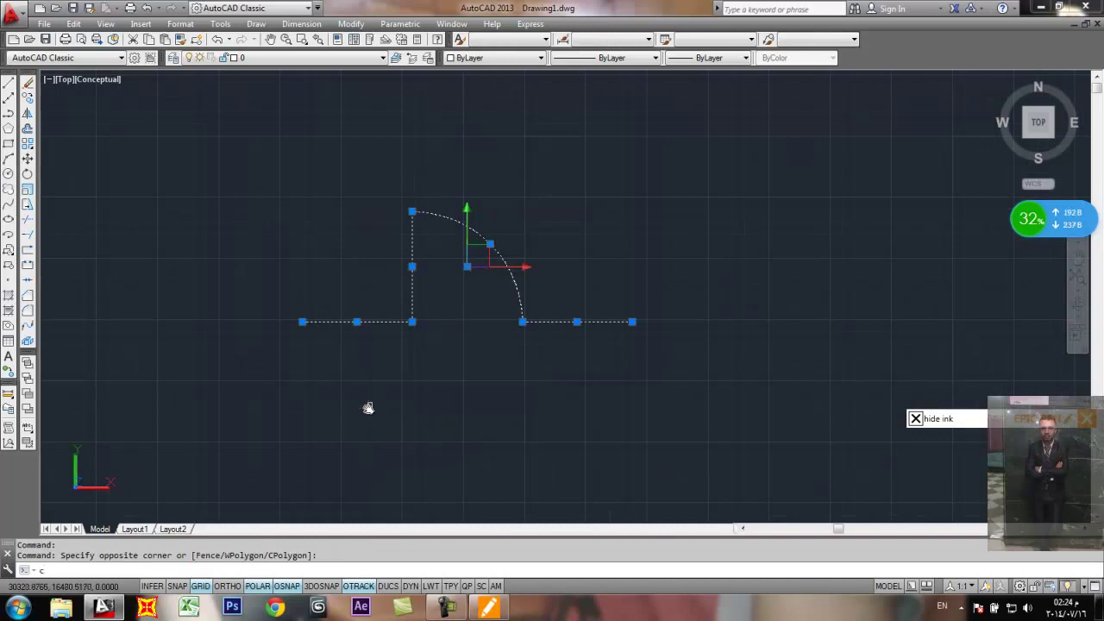
{"action": "type", "text": "co"}
{"action": "key", "text": "Return"}
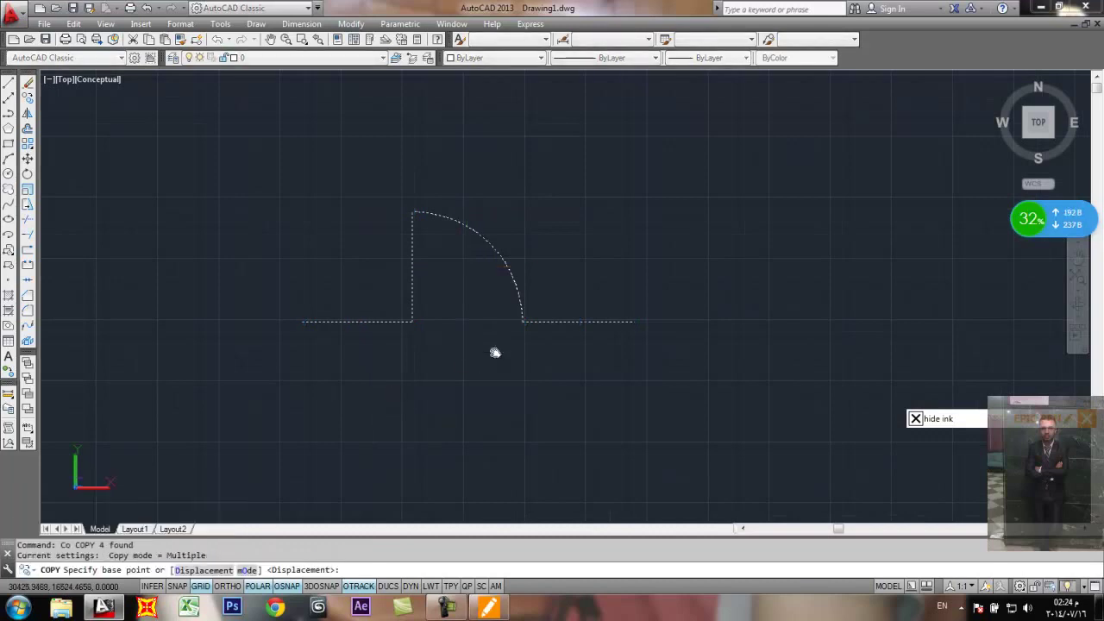
{"action": "left_click", "coordinate": [306, 322]}
{"action": "left_click", "coordinate": [683, 399]}
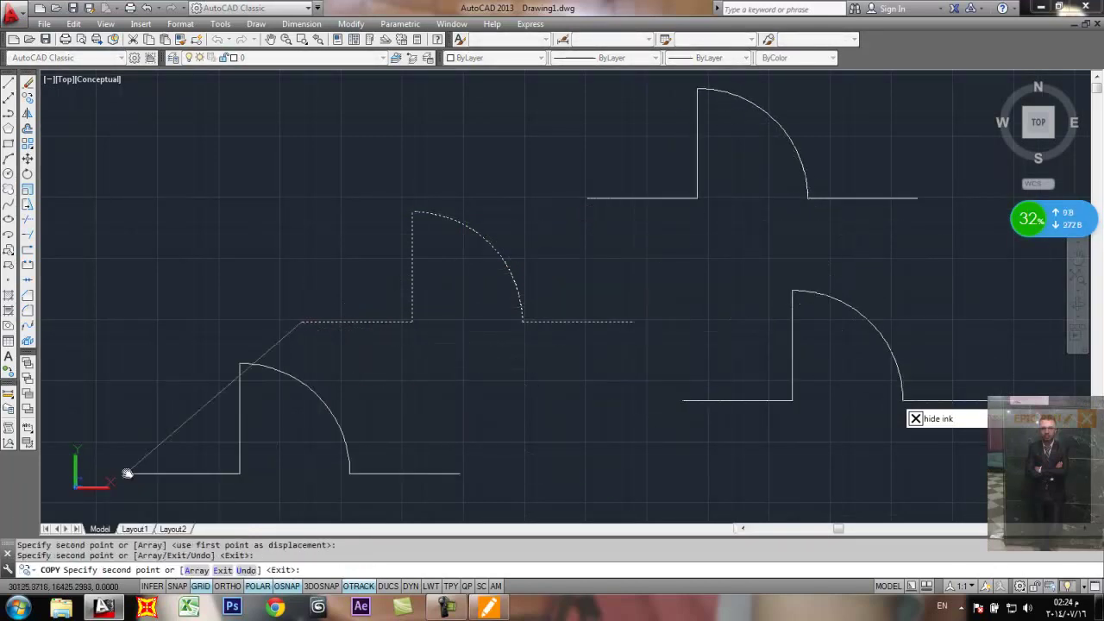
{"action": "left_click", "coordinate": [101, 220]}
{"action": "left_click", "coordinate": [316, 154]}
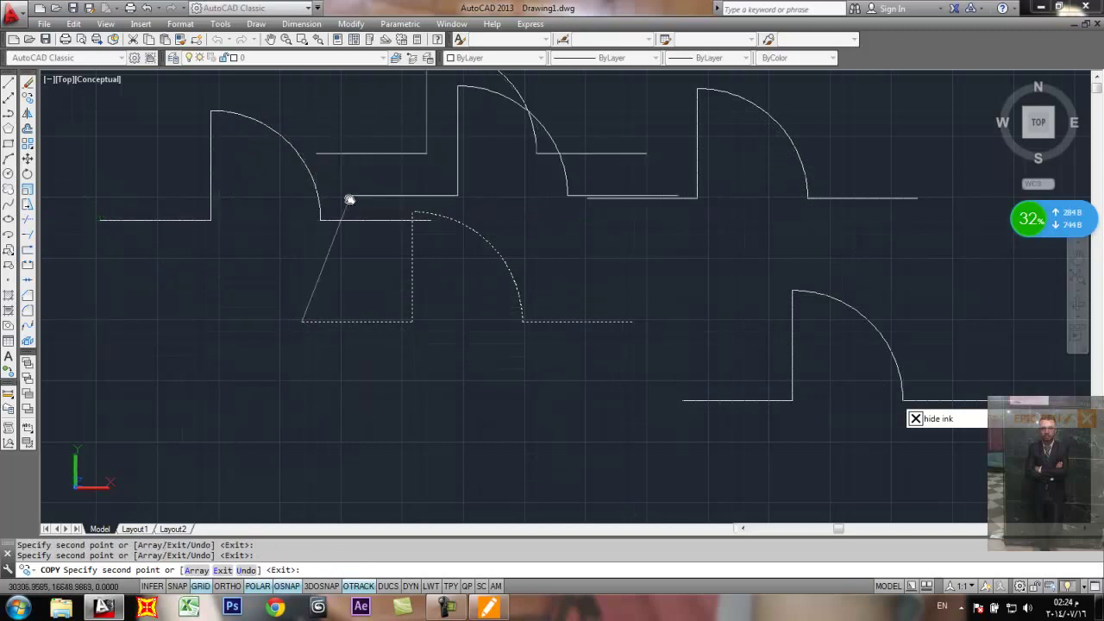
{"action": "key", "text": "Escape"}
Step: Erase the original door figure together with its copies
{"action": "left_click", "coordinate": [851, 121]}
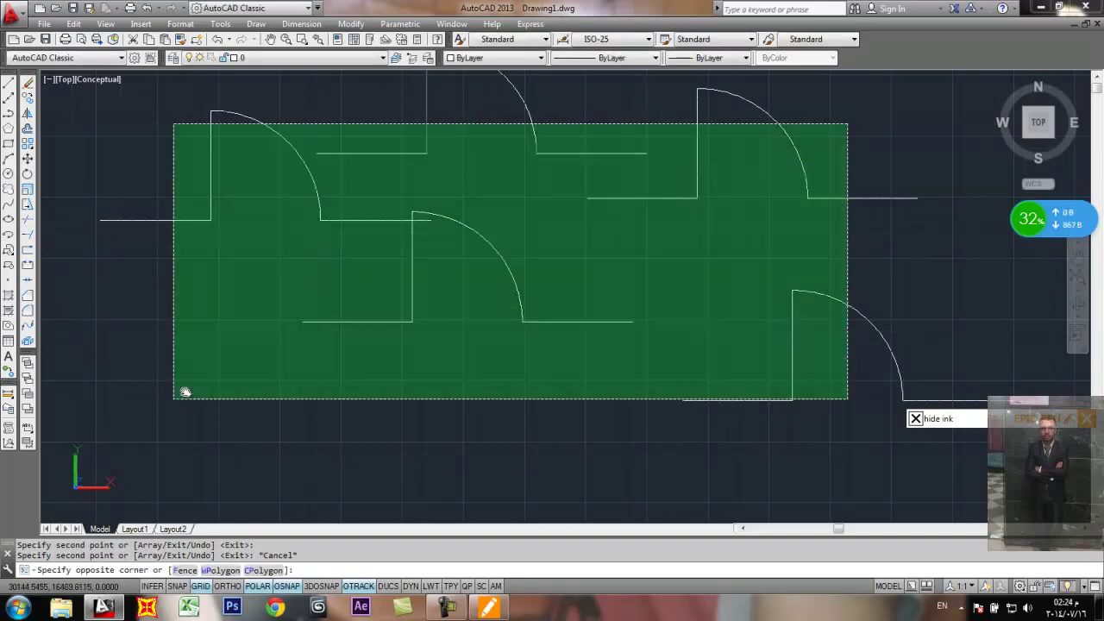
{"action": "left_click", "coordinate": [97, 475]}
{"action": "type", "text": "e"}
{"action": "key", "text": "Return"}
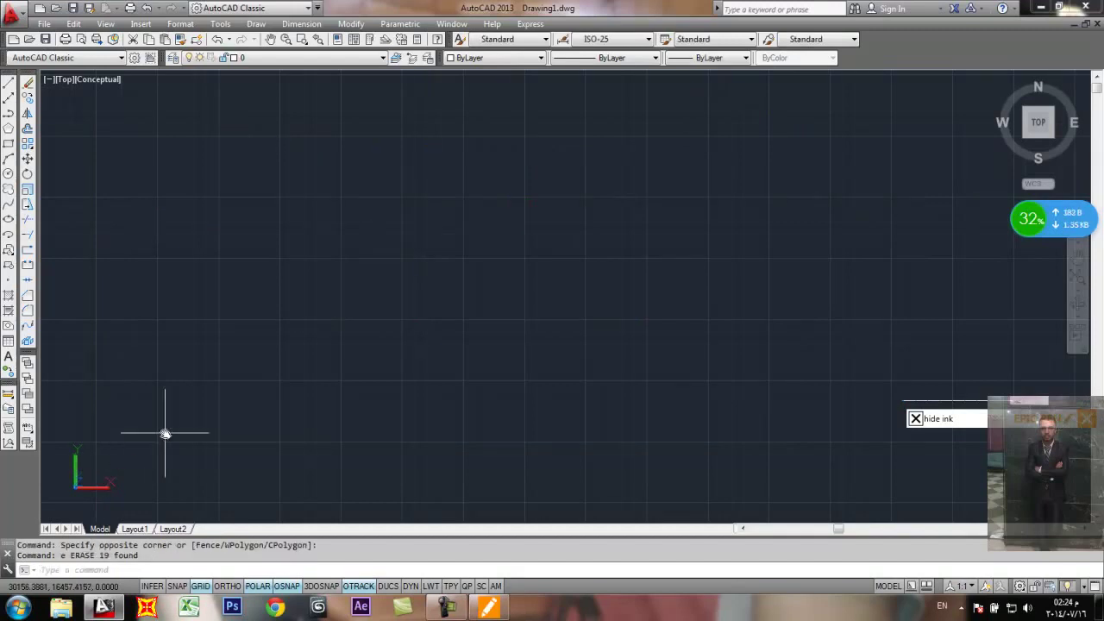
{"action": "key", "text": "Escape"}
{"action": "key", "text": "Escape"}
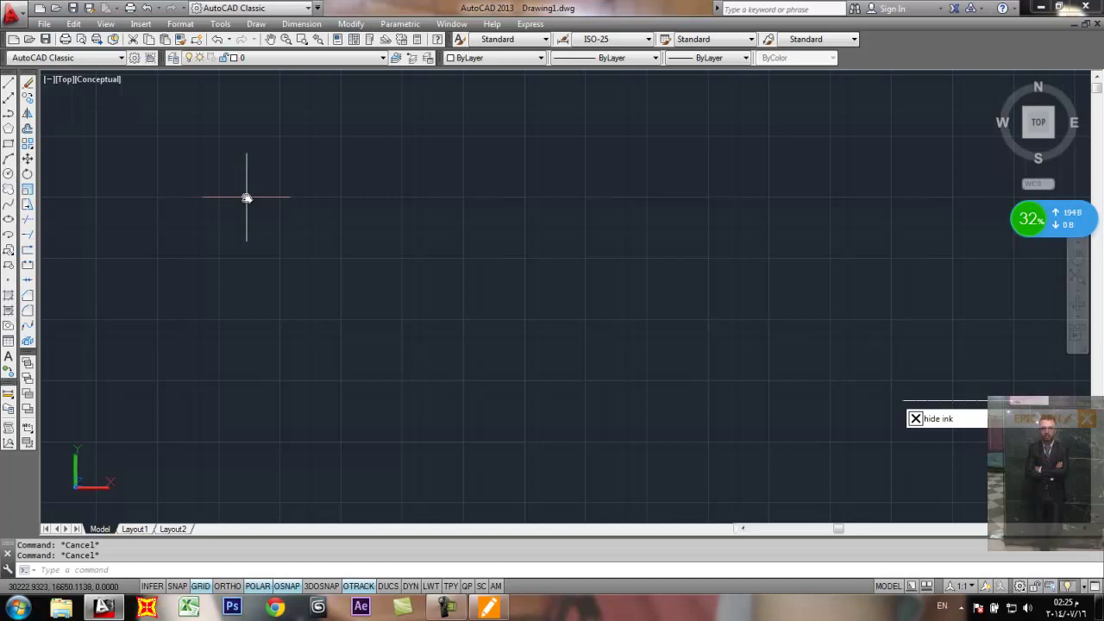
Step: Draw two connected lines forming an acute angle: a sloped line down to the vertex and a horizontal line about 263 units to the right
{"action": "left_click", "coordinate": [8, 88]}
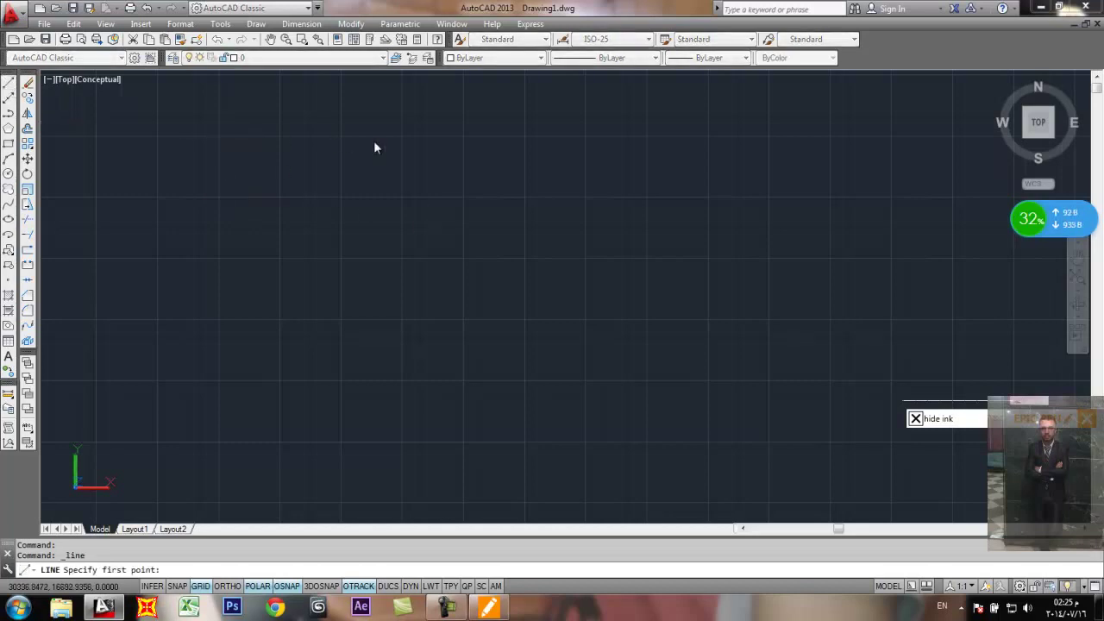
{"action": "left_click", "coordinate": [489, 152]}
{"action": "left_click", "coordinate": [263, 307]}
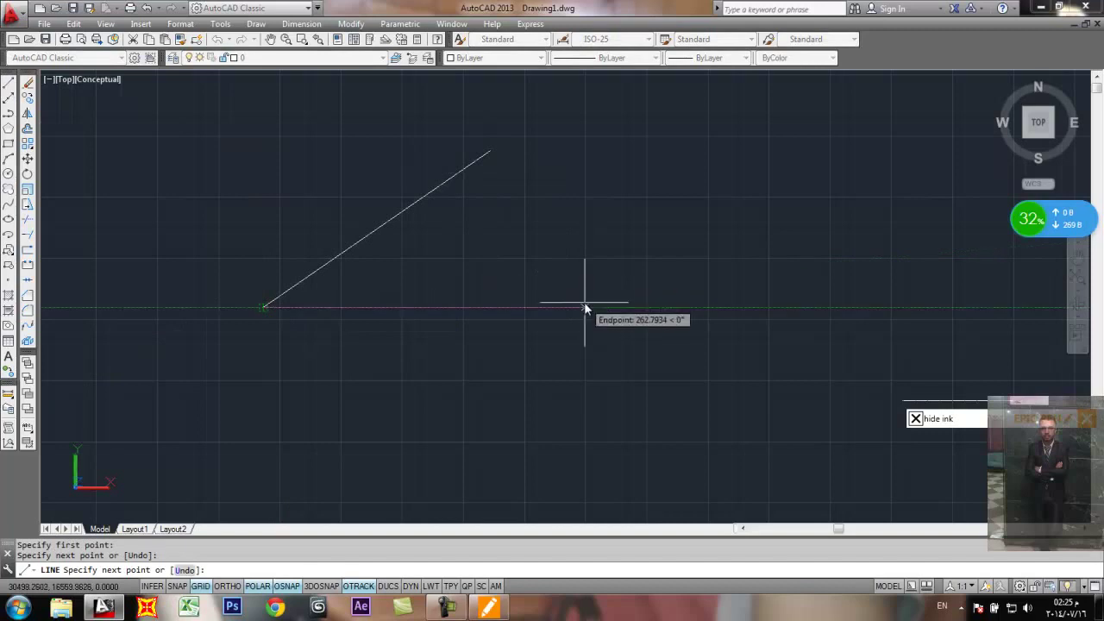
{"action": "left_click", "coordinate": [584, 303]}
{"action": "key", "text": "Return"}
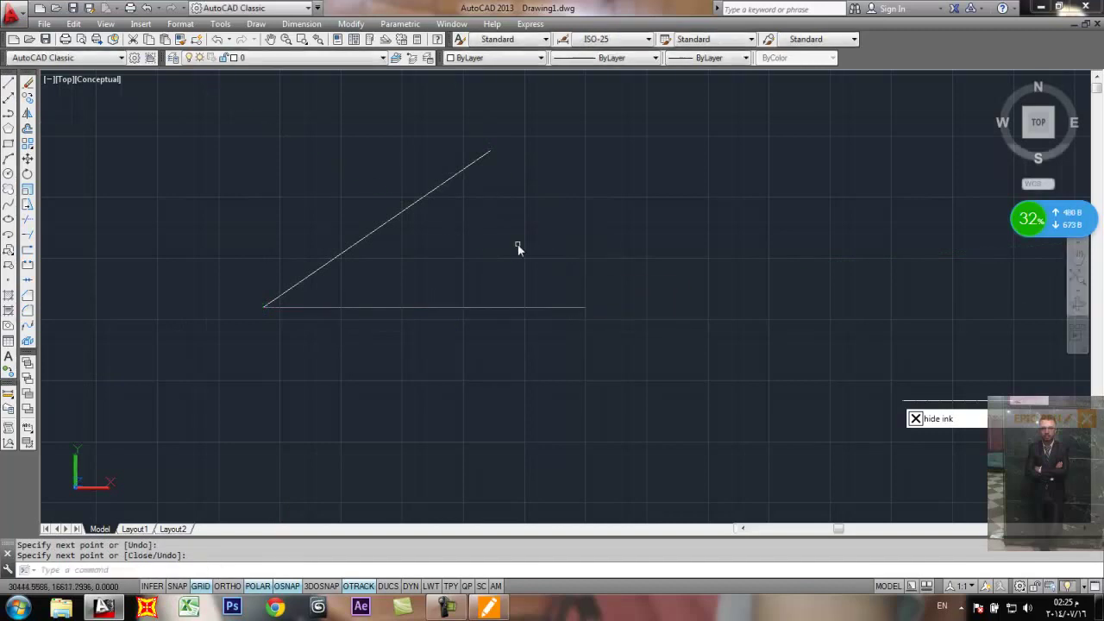
Step: Add a bisecting construction line through the vertex of the angle between the horizontal and sloped lines
{"action": "left_click", "coordinate": [8, 100]}
{"action": "type", "text": "b"}
{"action": "key", "text": "Return"}
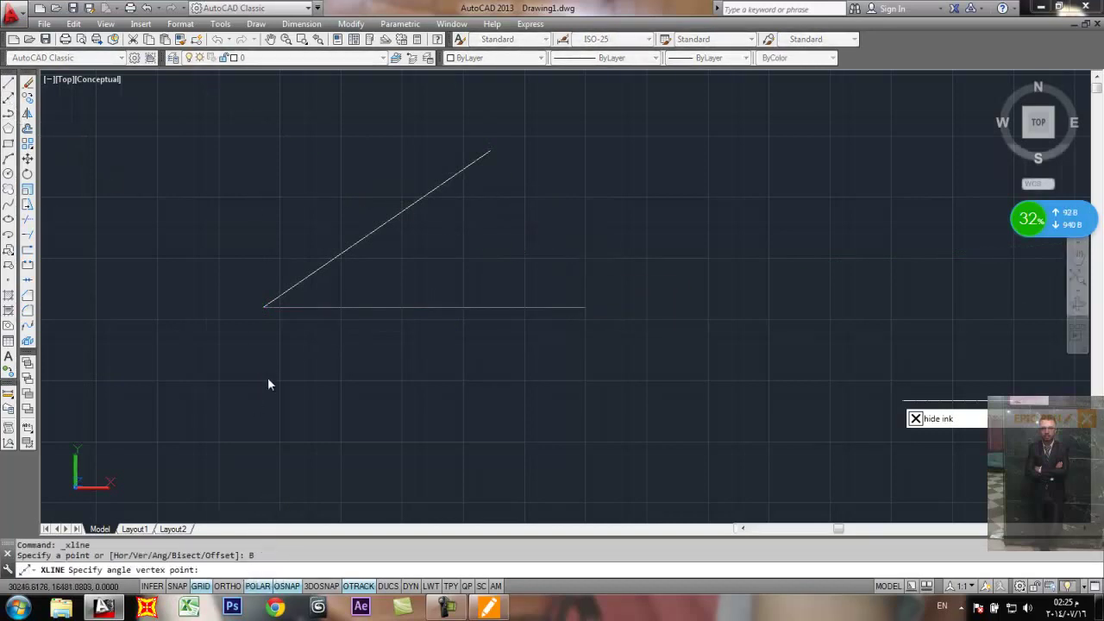
{"action": "left_click", "coordinate": [264, 307]}
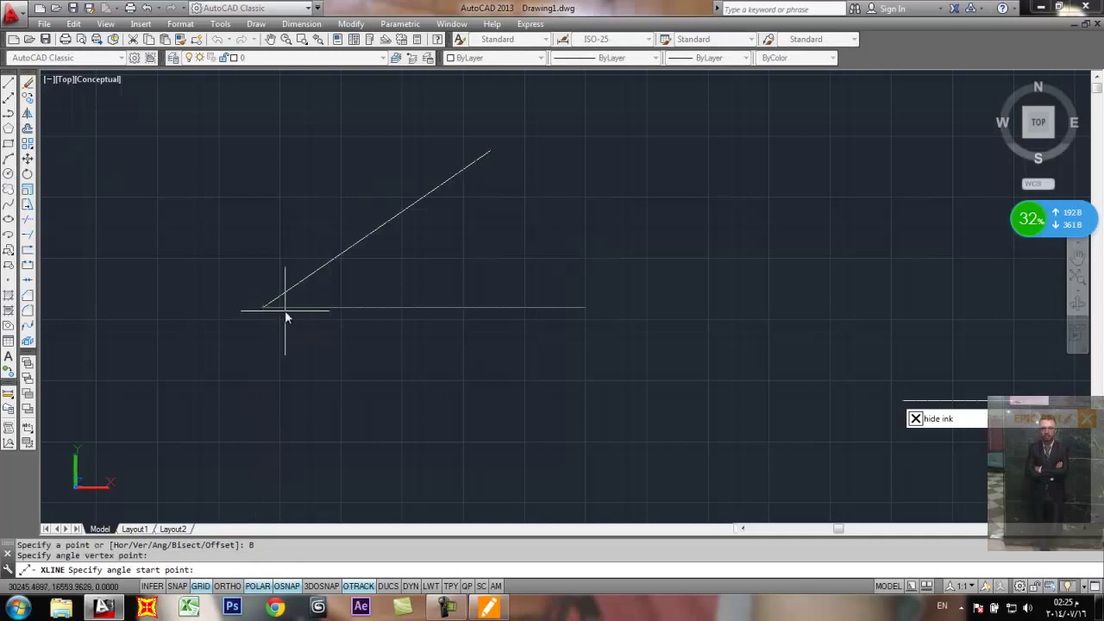
{"action": "left_click", "coordinate": [585, 307]}
{"action": "left_click", "coordinate": [493, 157]}
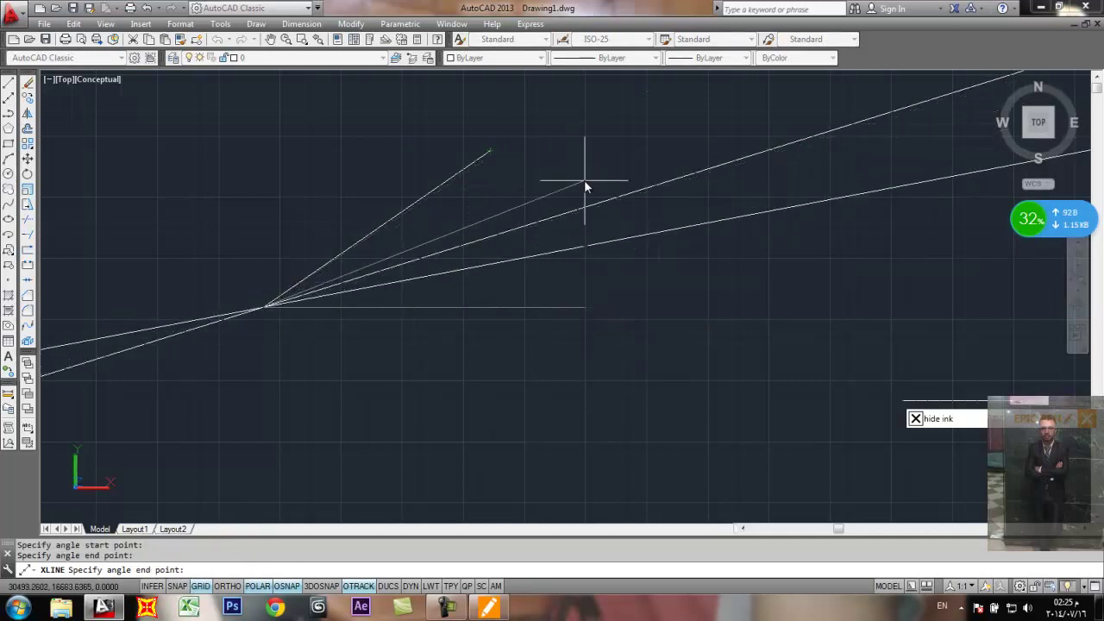
{"action": "key", "text": "Escape"}
{"action": "key", "text": "Escape"}
Step: Draw a Start, End, Direction arc from the horizontal line's right end to the sloped line's upper end, with its tangent pointing up and right
{"action": "scroll", "coordinate": [497, 206], "scroll_direction": "down", "scroll_amount": 3}
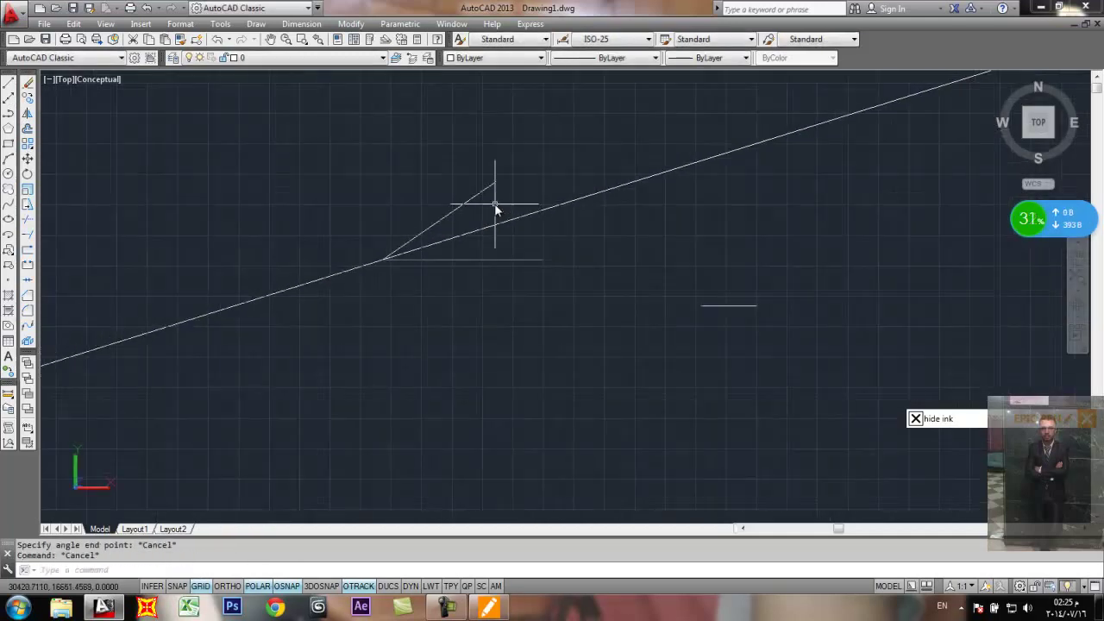
{"action": "left_click", "coordinate": [255, 23]}
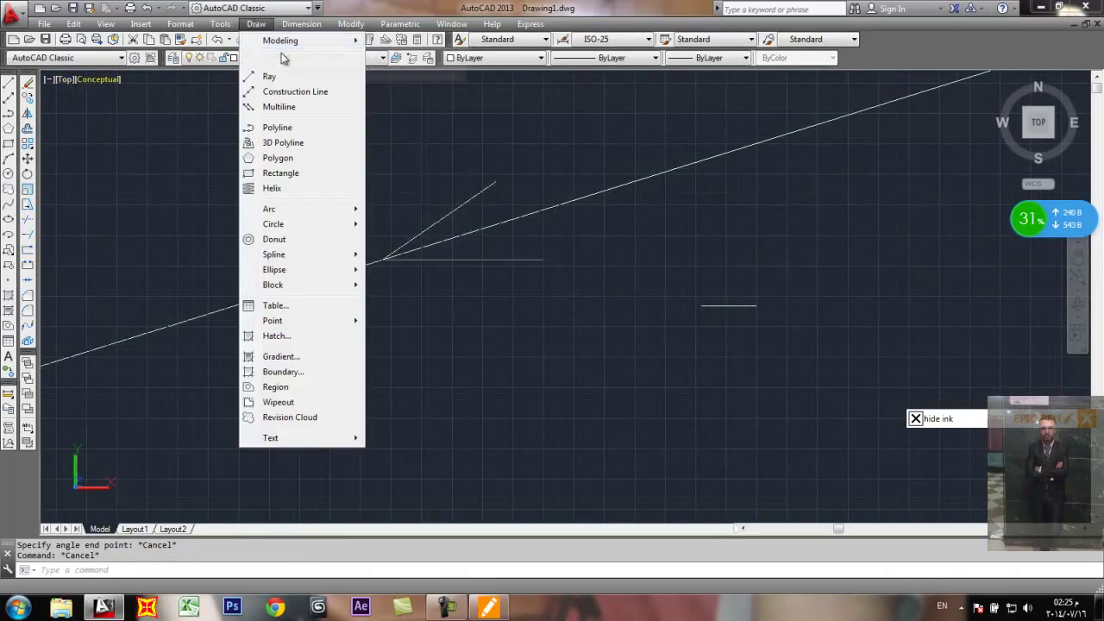
{"action": "mouse_move", "coordinate": [339, 212]}
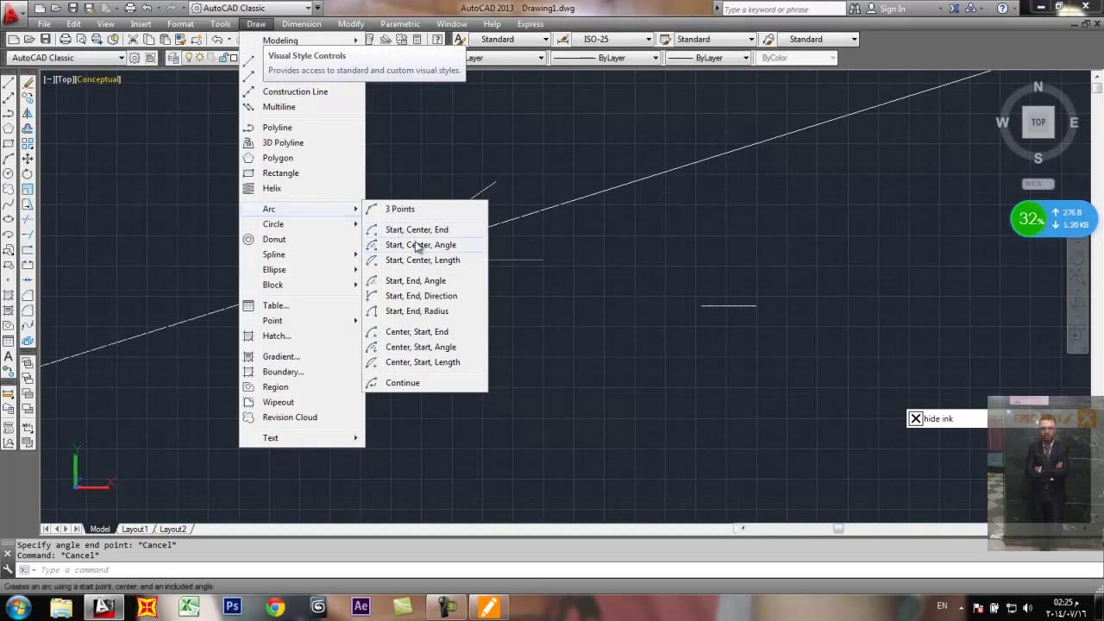
{"action": "left_click", "coordinate": [451, 303]}
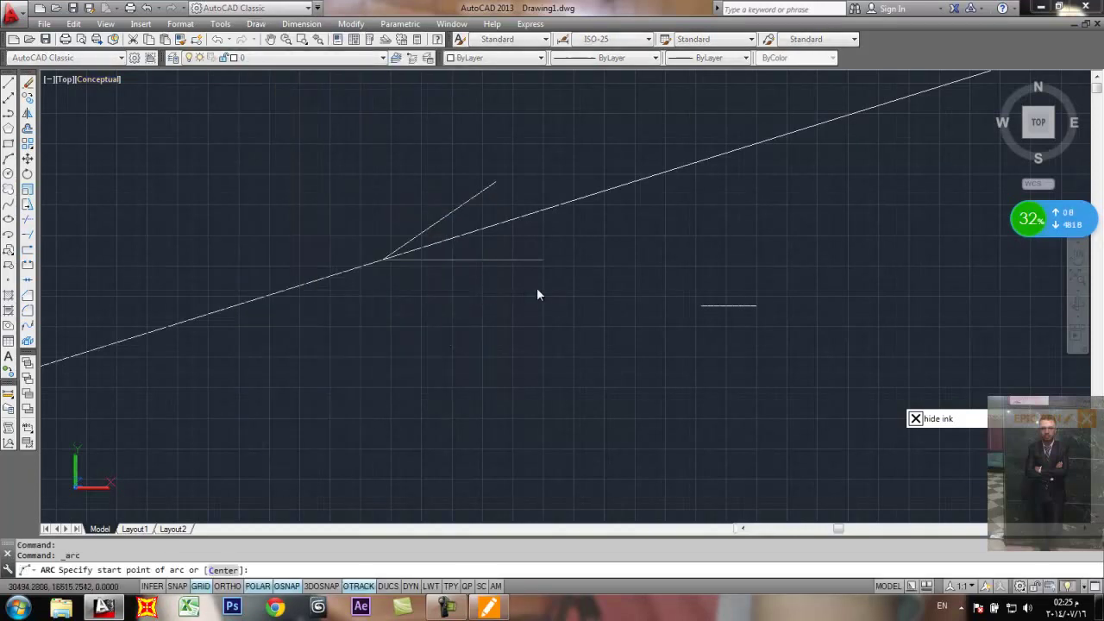
{"action": "left_click", "coordinate": [543, 259]}
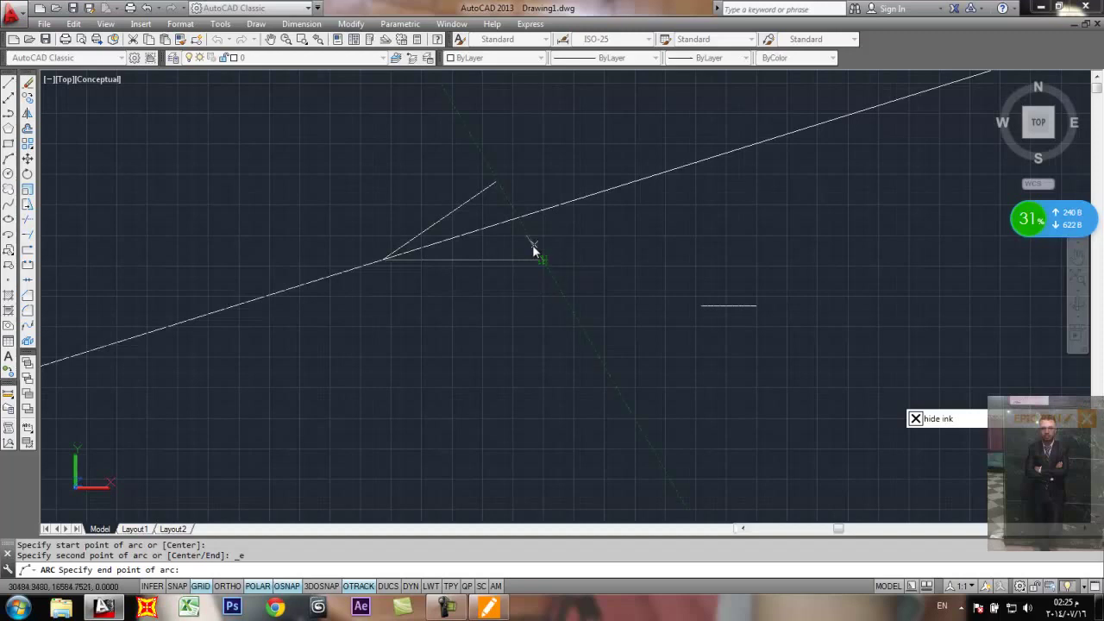
{"action": "left_click", "coordinate": [489, 186]}
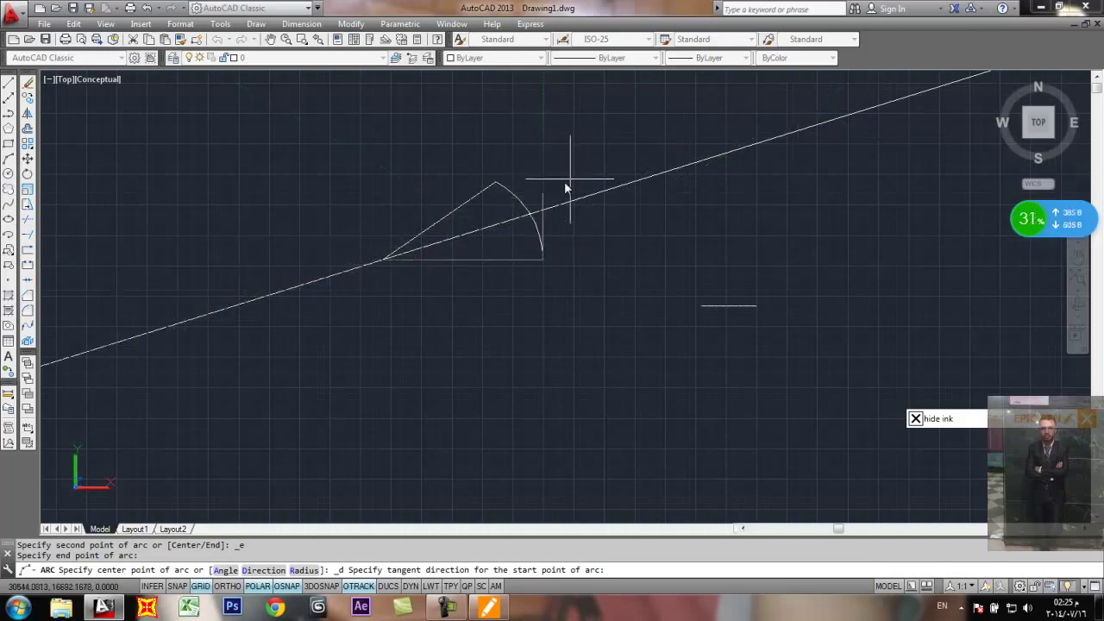
{"action": "left_click", "coordinate": [665, 145]}
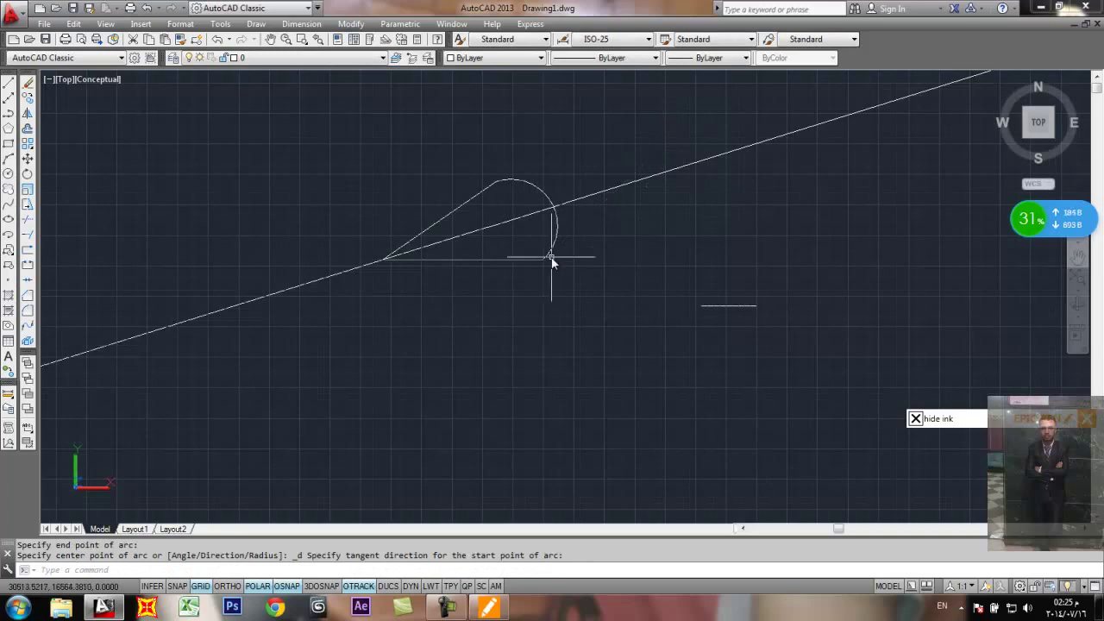
{"action": "scroll", "coordinate": [552, 234], "scroll_direction": "up", "scroll_amount": 3}
{"action": "key", "text": "Return"}
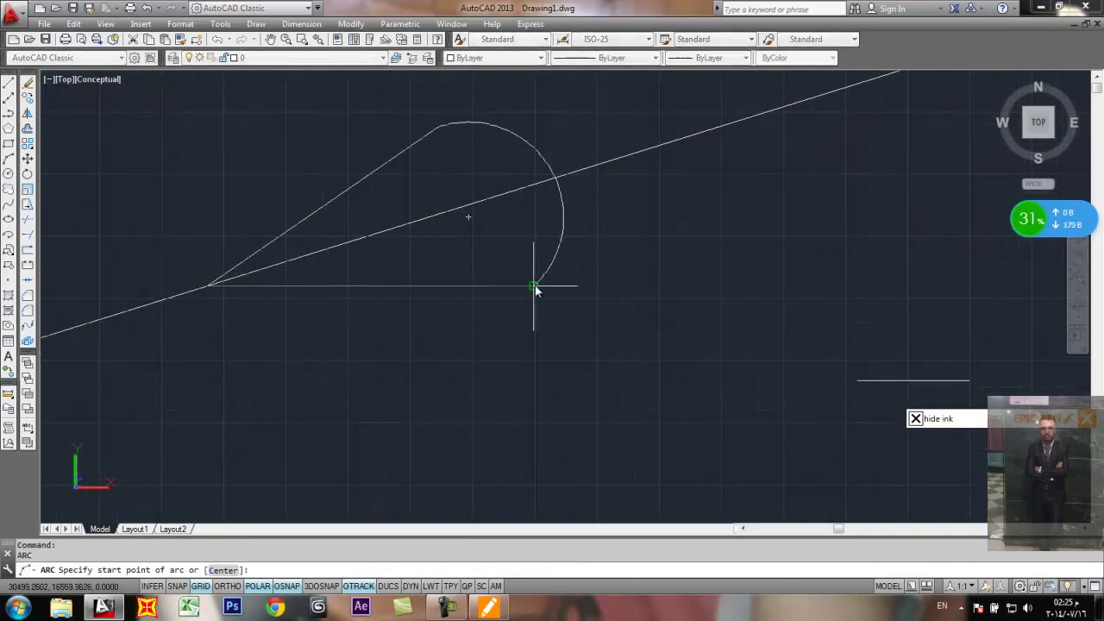
{"action": "left_click", "coordinate": [535, 285]}
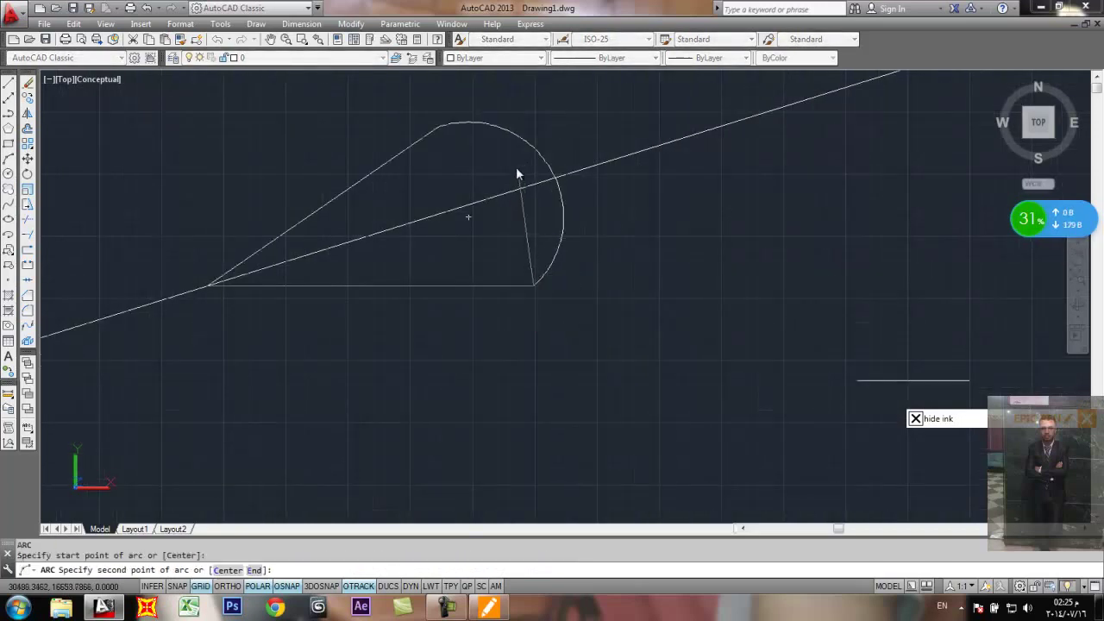
{"action": "left_click", "coordinate": [439, 128]}
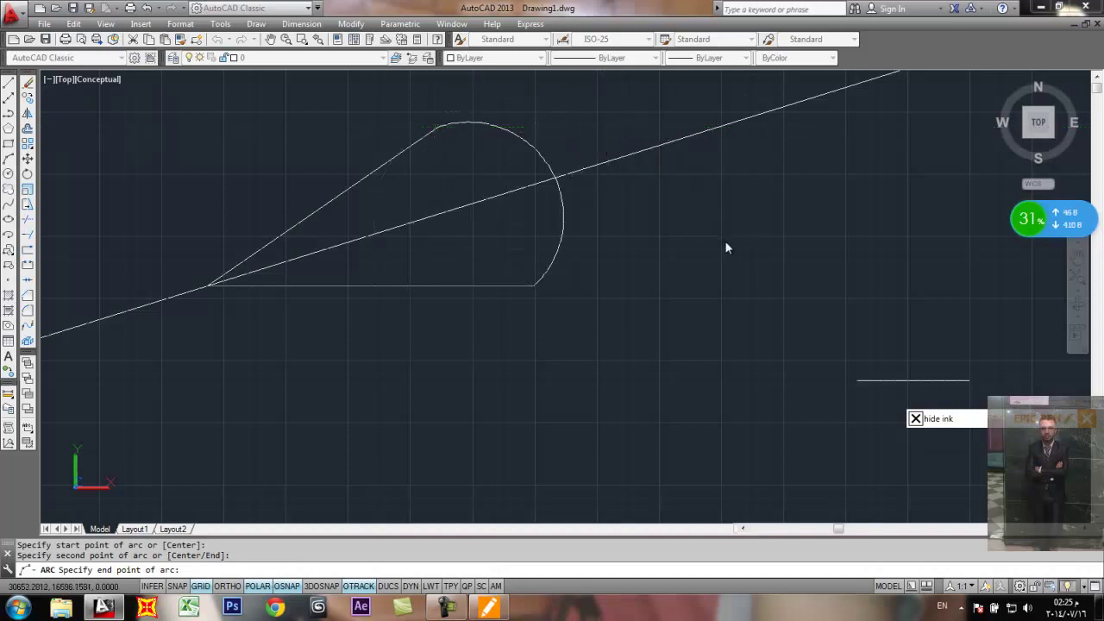
{"action": "key", "text": "Escape"}
{"action": "key", "text": "Escape"}
Step: Draw a second Start, End, Direction arc from the horizontal line's right end to near the sloped line's upper end, bulging further outward
{"action": "left_click", "coordinate": [301, 23]}
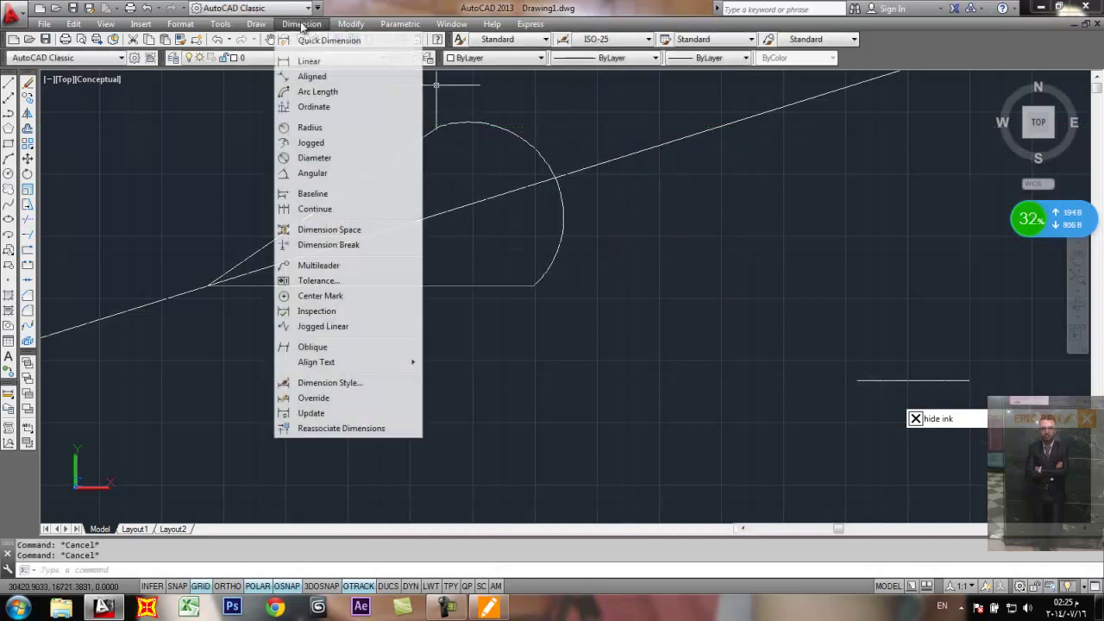
{"action": "mouse_move", "coordinate": [263, 27]}
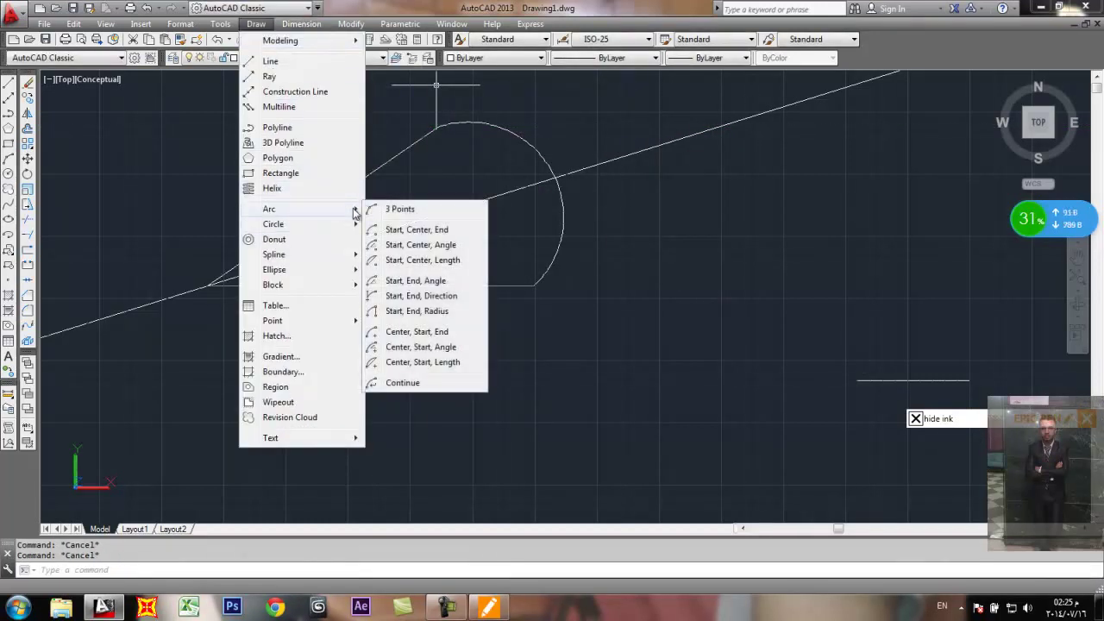
{"action": "left_click", "coordinate": [449, 296]}
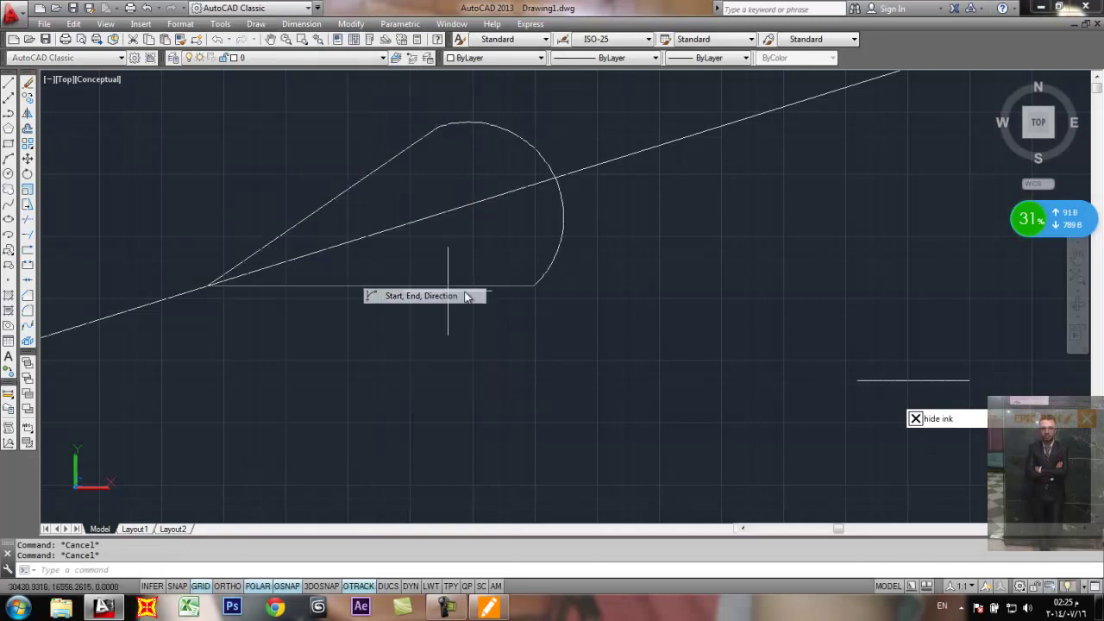
{"action": "left_click", "coordinate": [535, 285]}
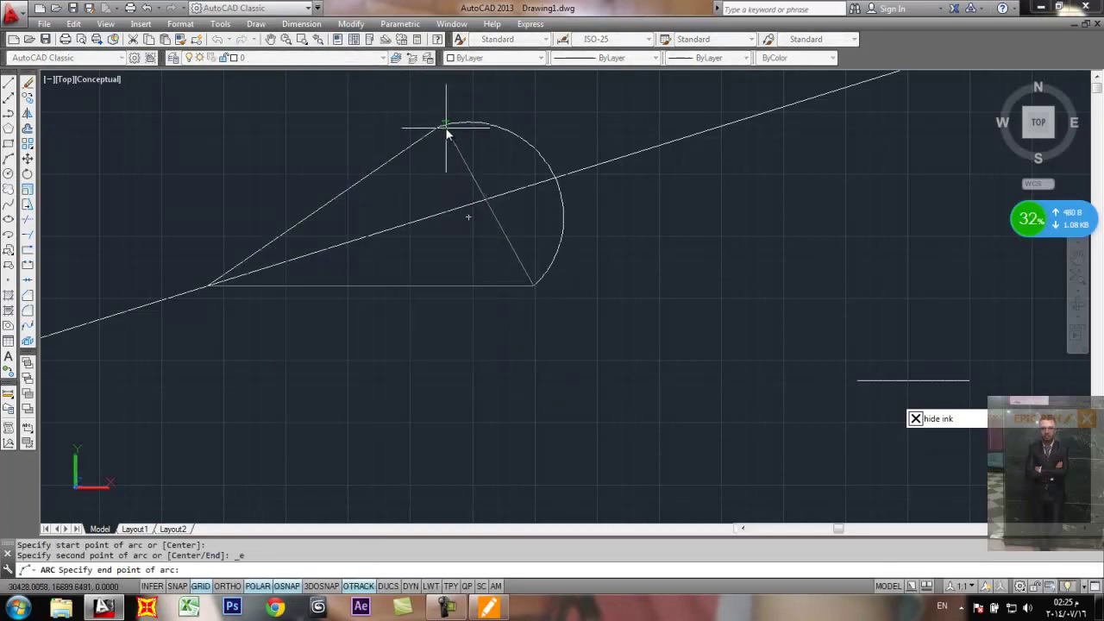
{"action": "left_click", "coordinate": [445, 128]}
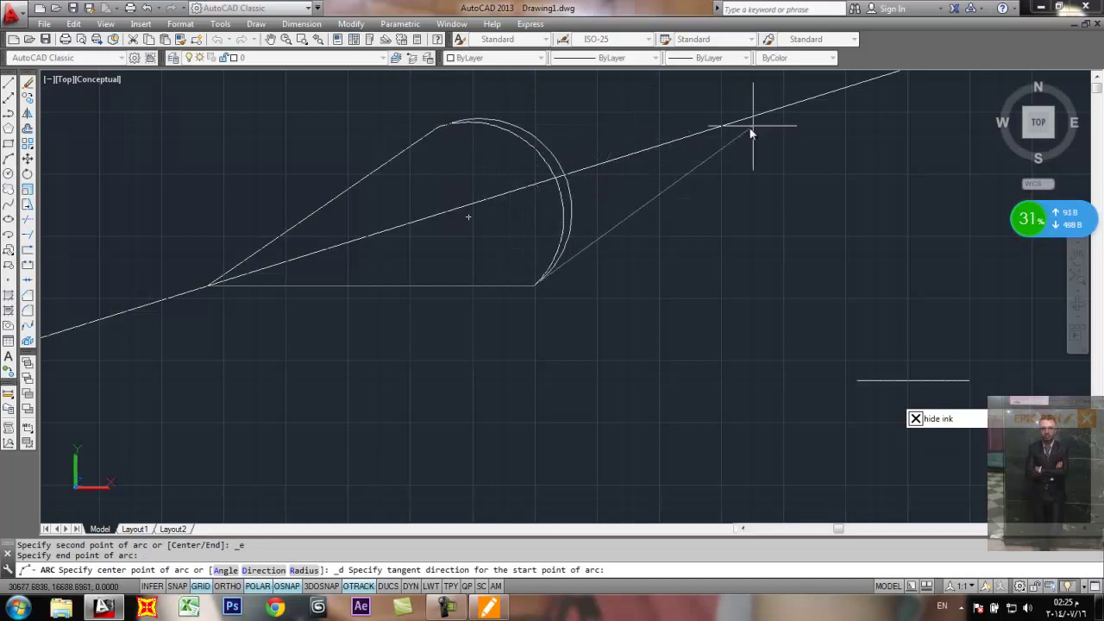
{"action": "left_click", "coordinate": [982, 152]}
{"action": "scroll", "coordinate": [698, 304], "scroll_direction": "down", "scroll_amount": 3}
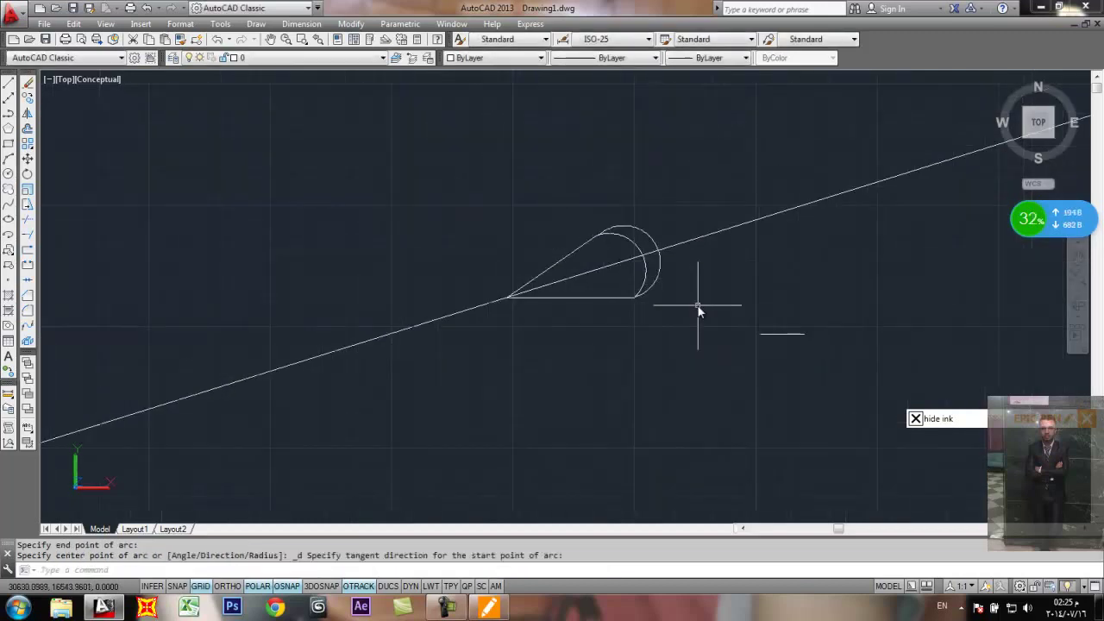
{"action": "scroll", "coordinate": [699, 302], "scroll_direction": "up", "scroll_amount": 2}
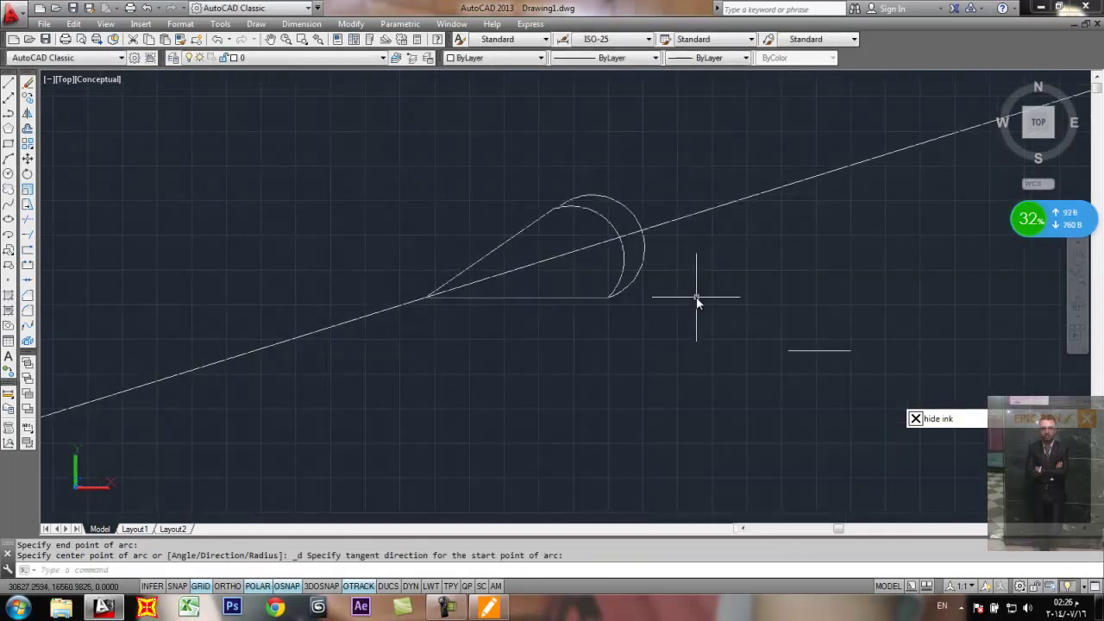
Step: Erase the angled lines, the construction line, both arcs and the separate short horizontal line
{"action": "left_click", "coordinate": [678, 165]}
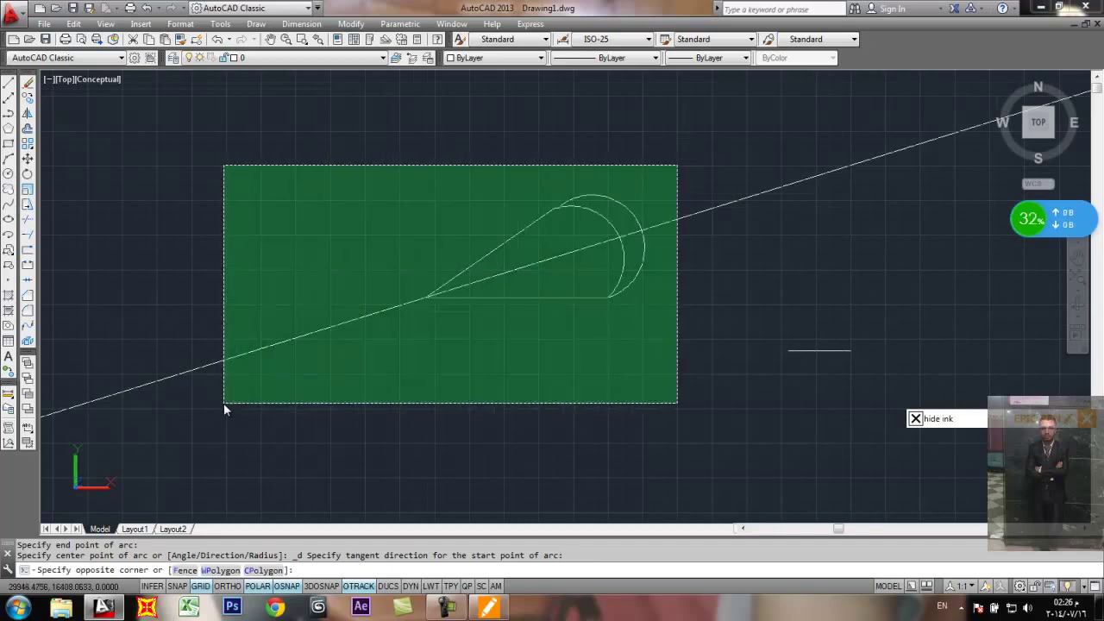
{"action": "left_click", "coordinate": [223, 402]}
{"action": "type", "text": "e"}
{"action": "key", "text": "Return"}
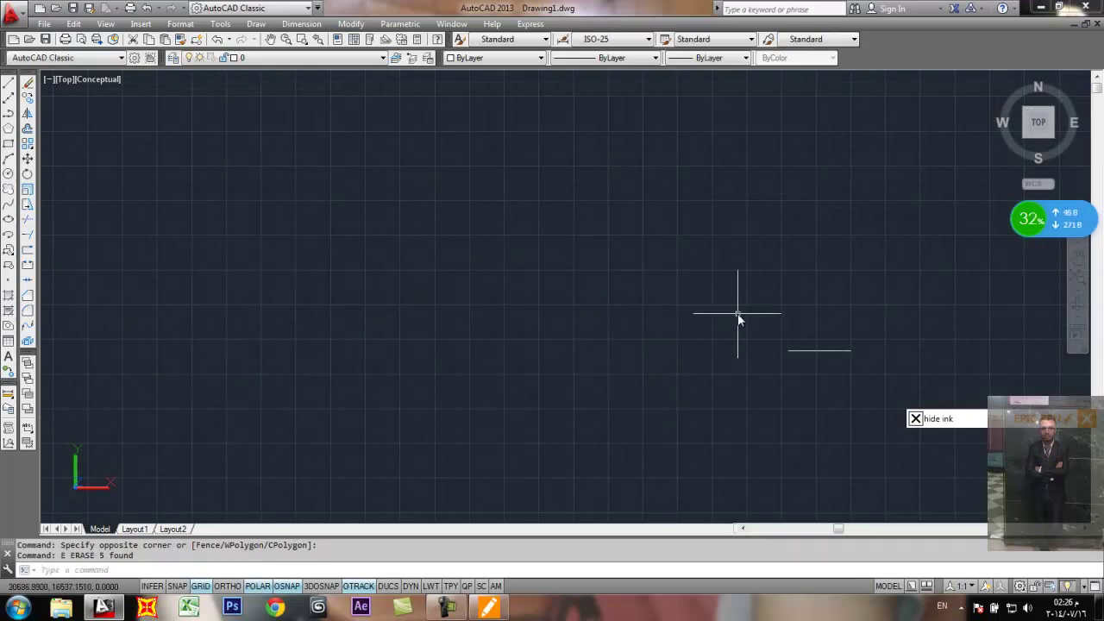
{"action": "left_click", "coordinate": [869, 338]}
{"action": "left_click", "coordinate": [782, 373]}
{"action": "type", "text": "e"}
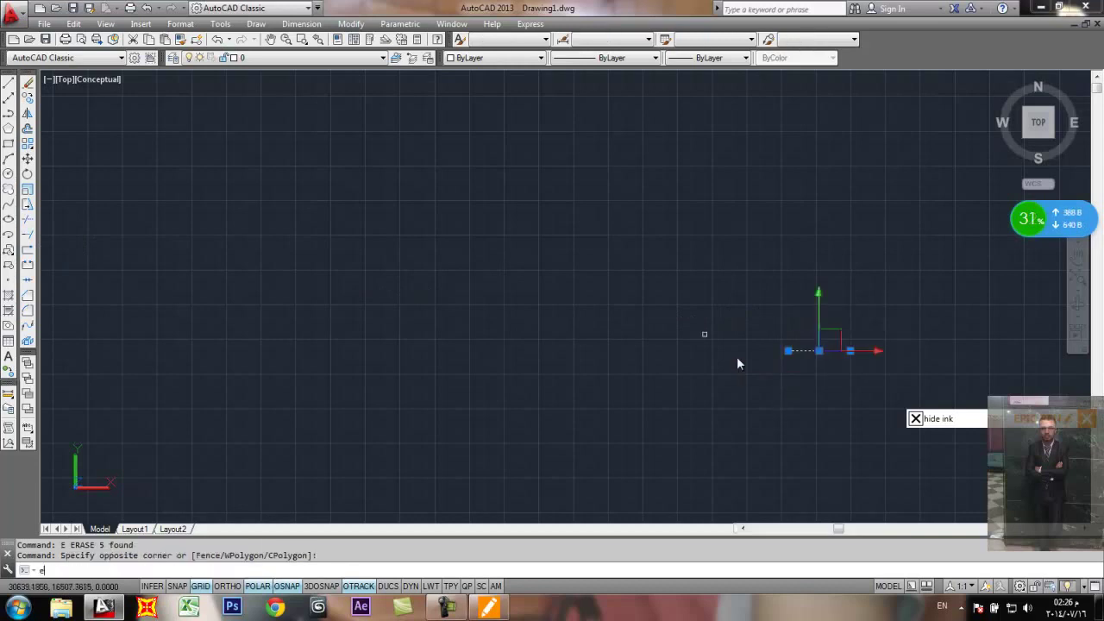
{"action": "key", "text": "Return"}
{"action": "left_click", "coordinate": [255, 24]}
{"action": "mouse_move", "coordinate": [345, 209]}
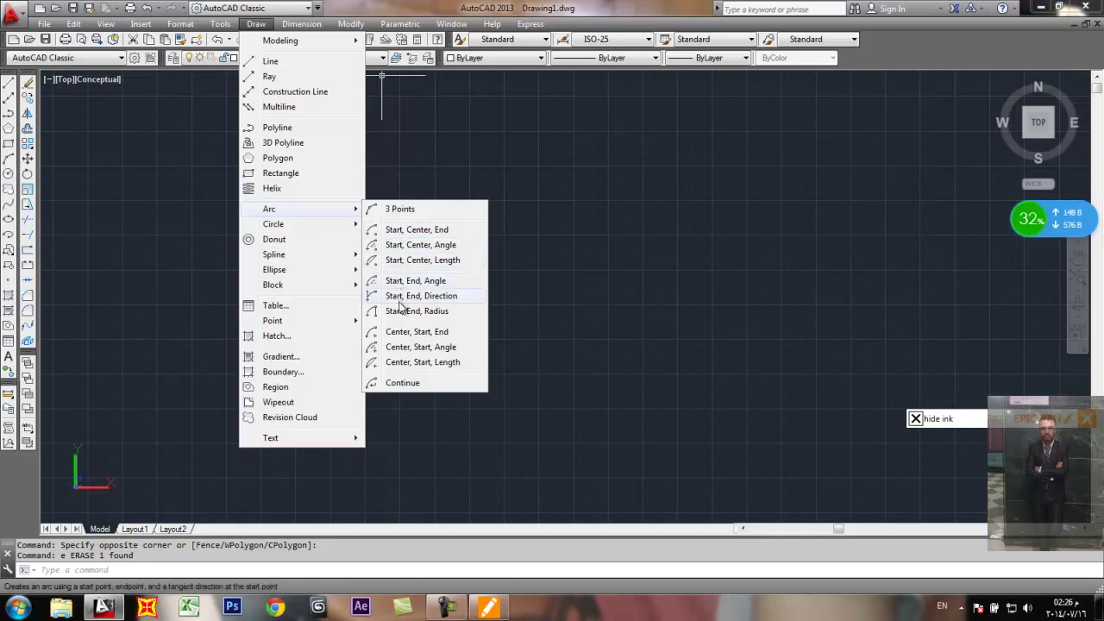
{"action": "left_click", "coordinate": [266, 25]}
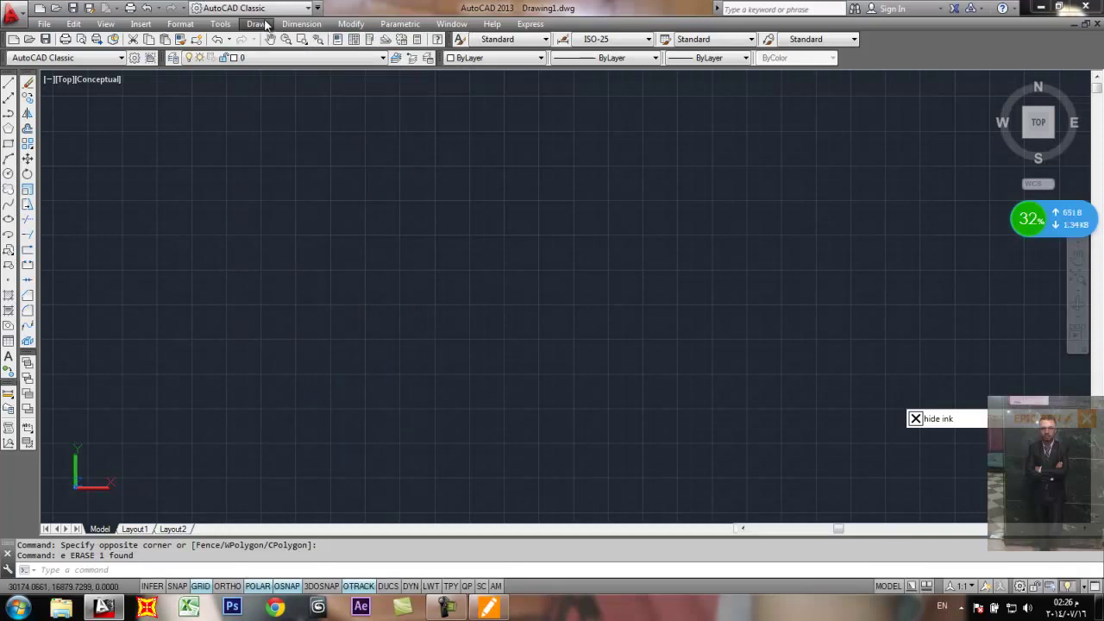
{"action": "left_click", "coordinate": [266, 24]}
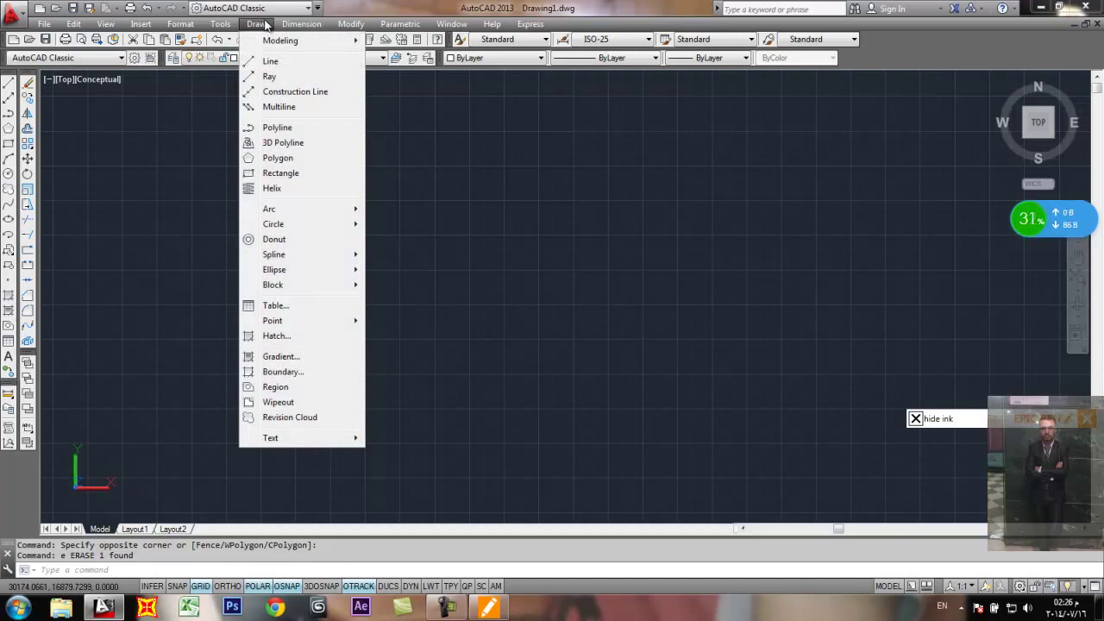
{"action": "mouse_move", "coordinate": [283, 271]}
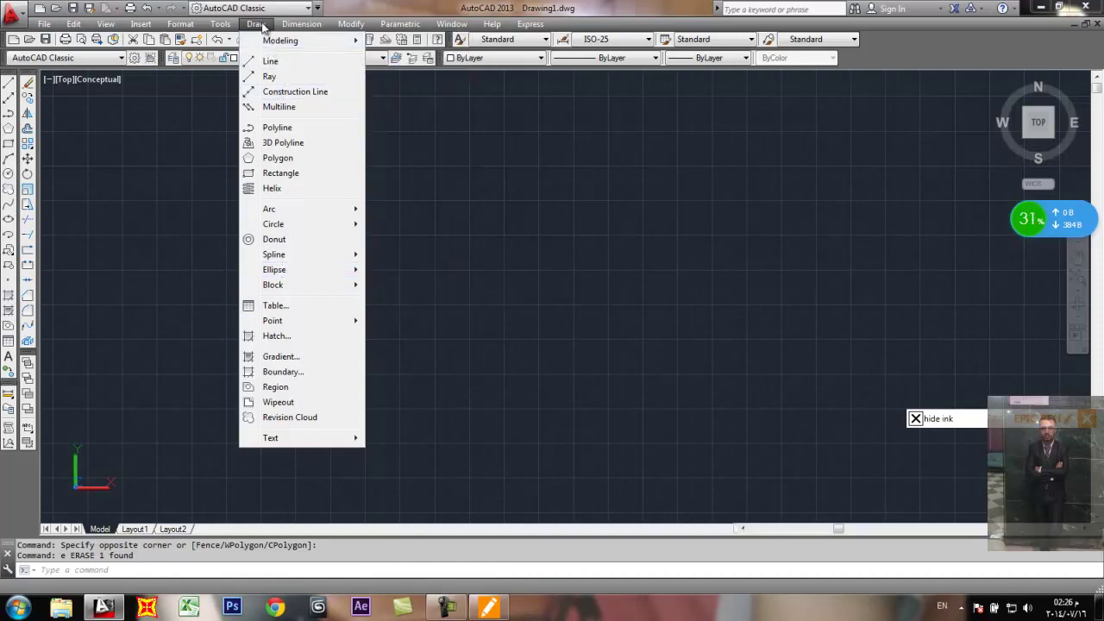
{"action": "left_click", "coordinate": [259, 24]}
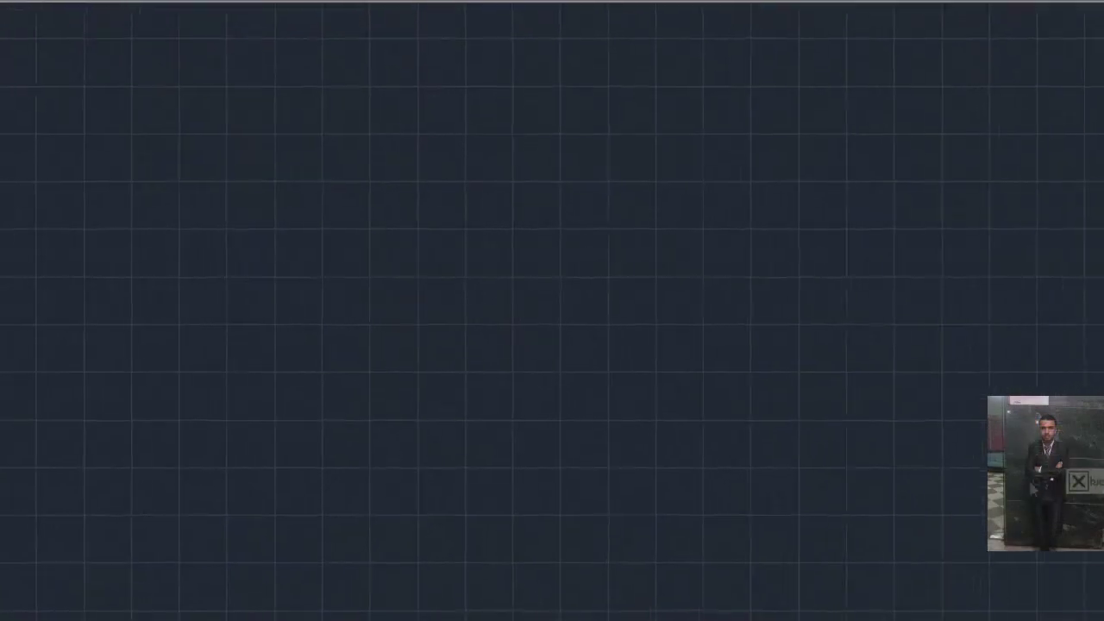
Step: Sketch a circle with two radii, an open arc and an ellipse with both semi-axes using the annotation pen, and hide the ink
{"action": "mouse_move", "coordinate": [702, 229]}
{"action": "left_mouse_down"}
{"action": "mouse_move", "coordinate": [564, 171]}
{"action": "mouse_move", "coordinate": [503, 246]}
{"action": "mouse_move", "coordinate": [615, 368]}
{"action": "mouse_move", "coordinate": [705, 298]}
{"action": "mouse_move", "coordinate": [686, 228]}
{"action": "left_mouse_up"}
{"action": "mouse_move", "coordinate": [592, 255]}
{"action": "left_mouse_down"}
{"action": "mouse_move", "coordinate": [595, 295]}
{"action": "mouse_move", "coordinate": [590, 278]}
{"action": "mouse_move", "coordinate": [608, 280]}
{"action": "mouse_move", "coordinate": [660, 222]}
{"action": "mouse_move", "coordinate": [644, 211]}
{"action": "mouse_move", "coordinate": [688, 252]}
{"action": "left_mouse_up"}
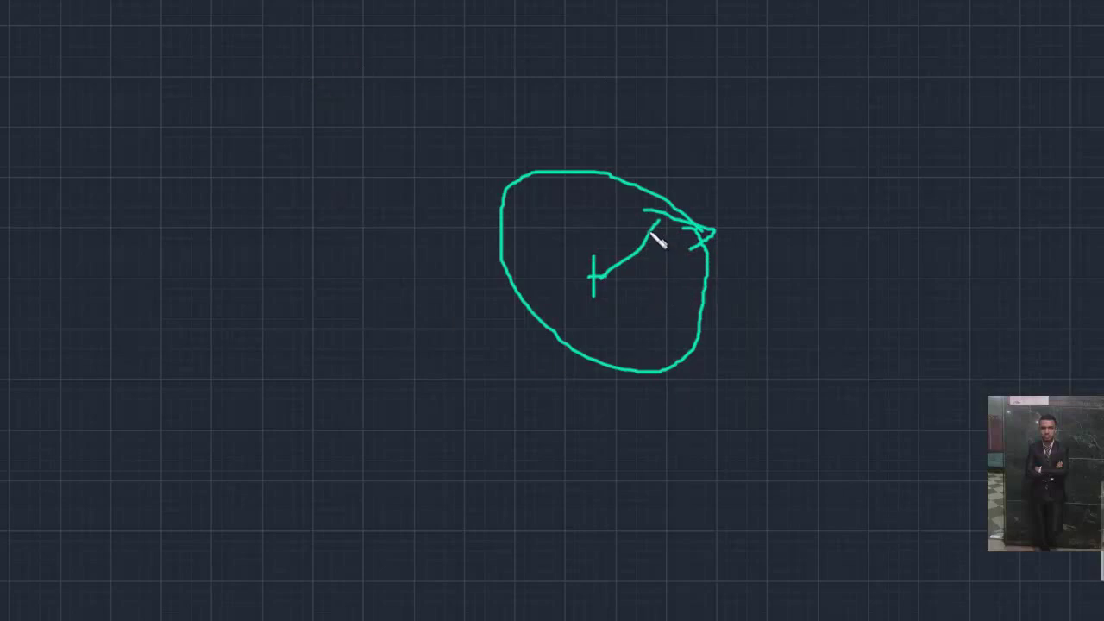
{"action": "mouse_move", "coordinate": [391, 306]}
{"action": "left_mouse_down"}
{"action": "mouse_move", "coordinate": [348, 270]}
{"action": "mouse_move", "coordinate": [262, 262]}
{"action": "mouse_move", "coordinate": [180, 327]}
{"action": "left_mouse_up"}
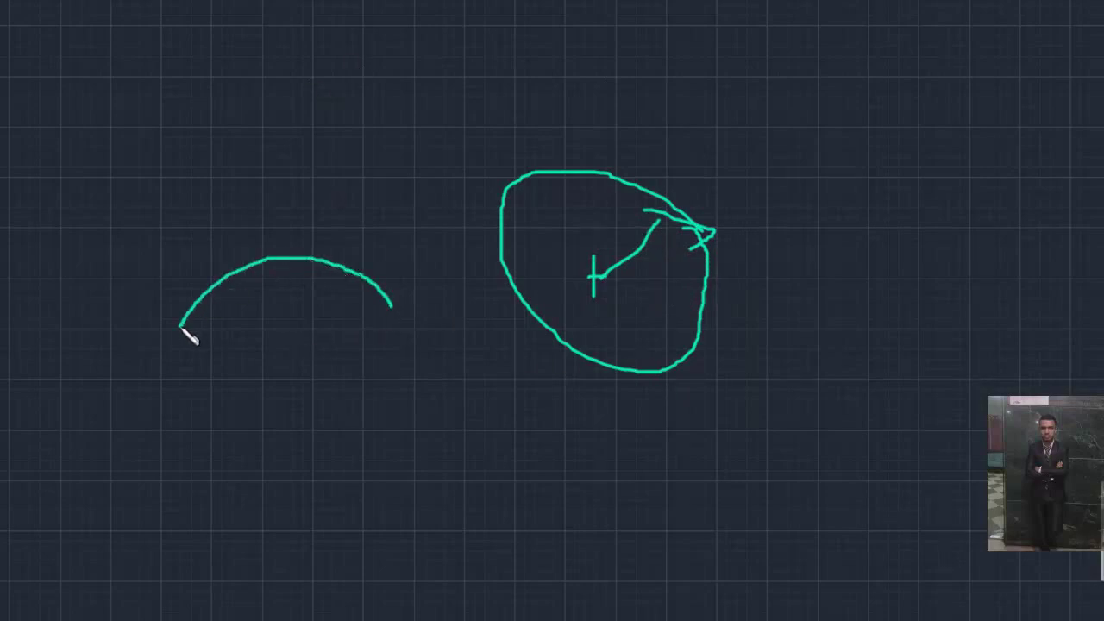
{"action": "mouse_move", "coordinate": [498, 446]}
{"action": "left_mouse_down"}
{"action": "mouse_move", "coordinate": [345, 440]}
{"action": "mouse_move", "coordinate": [279, 476]}
{"action": "mouse_move", "coordinate": [290, 511]}
{"action": "mouse_move", "coordinate": [424, 534]}
{"action": "mouse_move", "coordinate": [489, 531]}
{"action": "mouse_move", "coordinate": [541, 503]}
{"action": "mouse_move", "coordinate": [541, 469]}
{"action": "mouse_move", "coordinate": [503, 458]}
{"action": "left_mouse_up"}
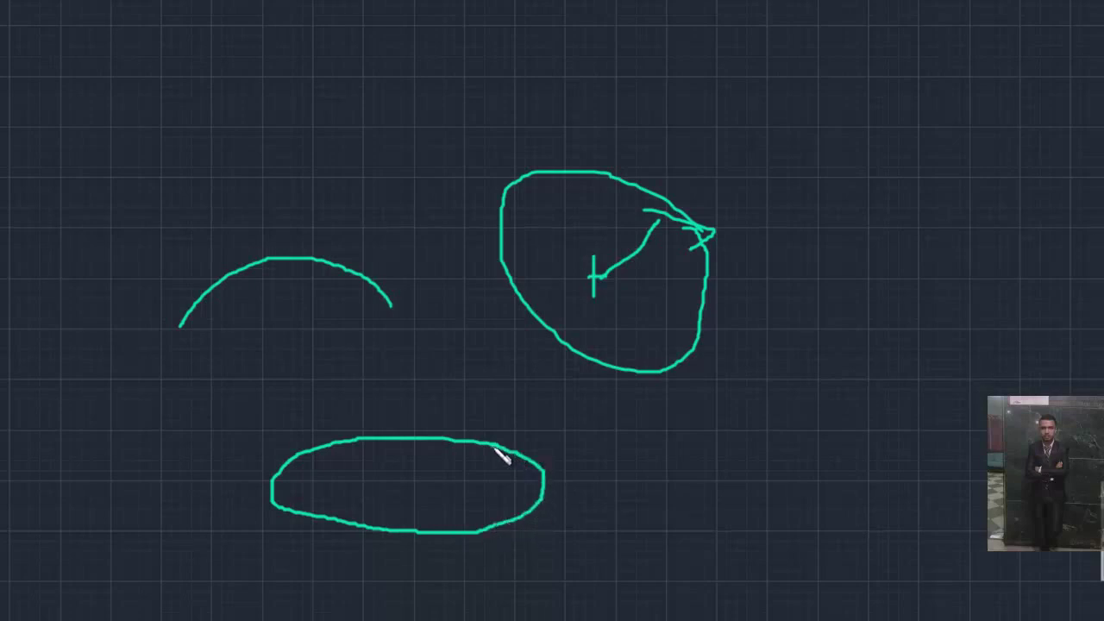
{"action": "mouse_move", "coordinate": [406, 473]}
{"action": "left_mouse_down"}
{"action": "mouse_move", "coordinate": [406, 443]}
{"action": "mouse_move", "coordinate": [404, 455]}
{"action": "mouse_move", "coordinate": [426, 450]}
{"action": "mouse_move", "coordinate": [424, 479]}
{"action": "mouse_move", "coordinate": [533, 477]}
{"action": "mouse_move", "coordinate": [502, 467]}
{"action": "mouse_move", "coordinate": [525, 488]}
{"action": "left_mouse_up"}
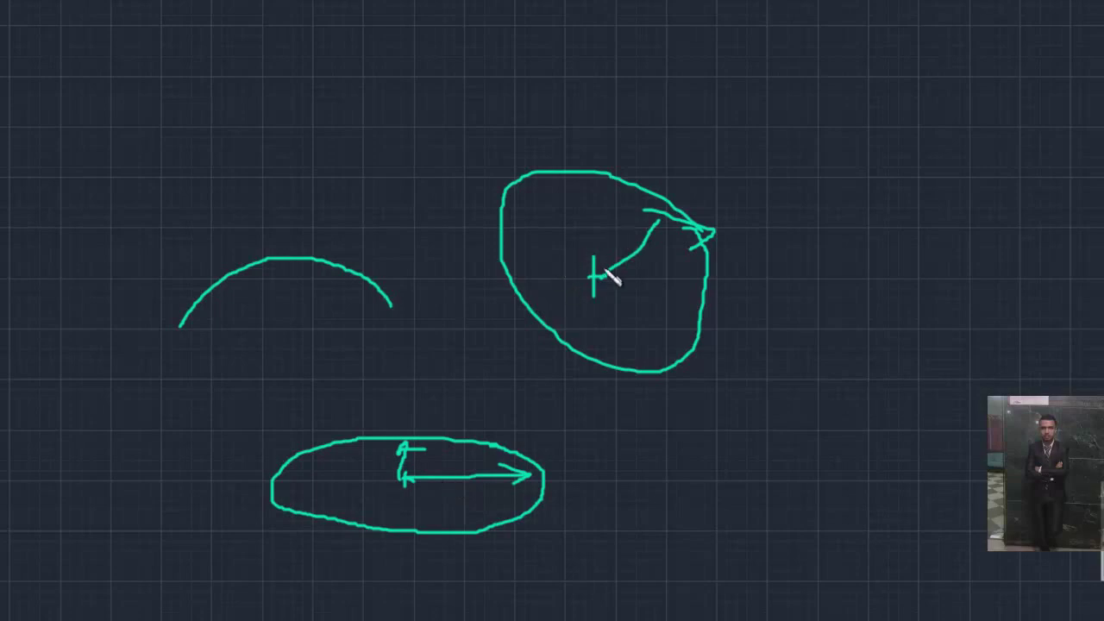
{"action": "mouse_move", "coordinate": [606, 271]}
{"action": "left_mouse_down"}
{"action": "mouse_move", "coordinate": [562, 188]}
{"action": "mouse_move", "coordinate": [572, 207]}
{"action": "mouse_move", "coordinate": [576, 193]}
{"action": "left_mouse_up"}
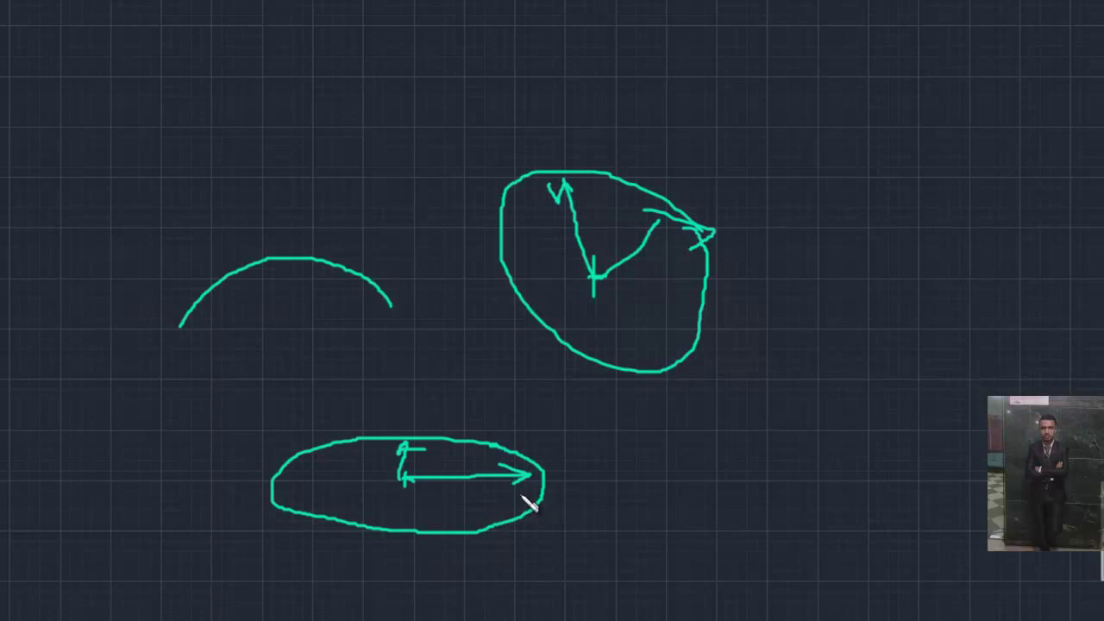
{"action": "left_click", "coordinate": [918, 464]}
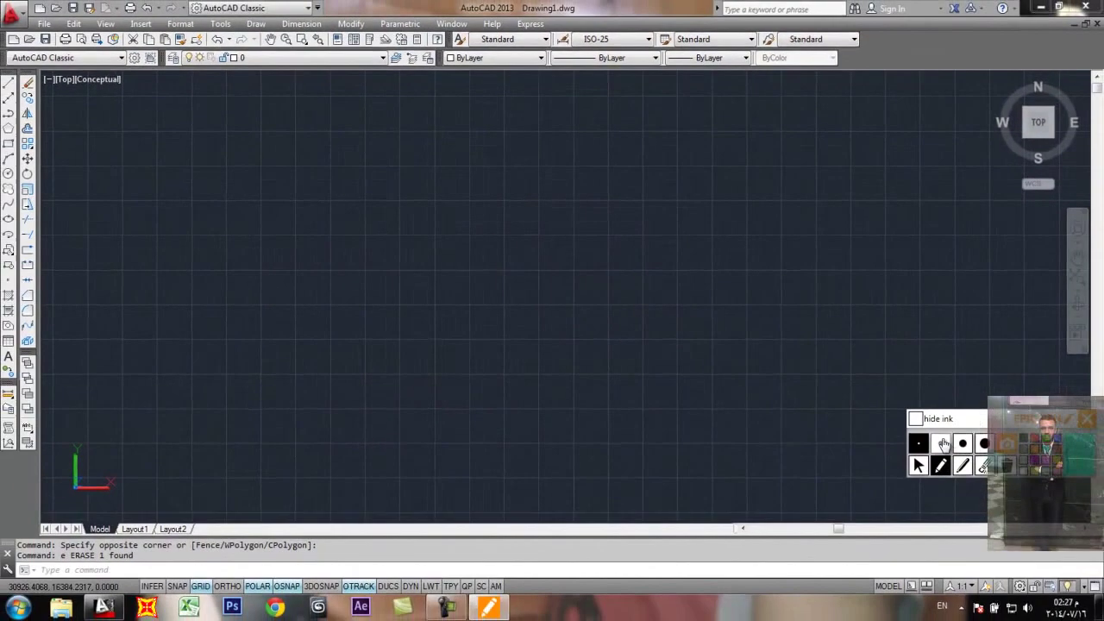
{"action": "left_click", "coordinate": [926, 421]}
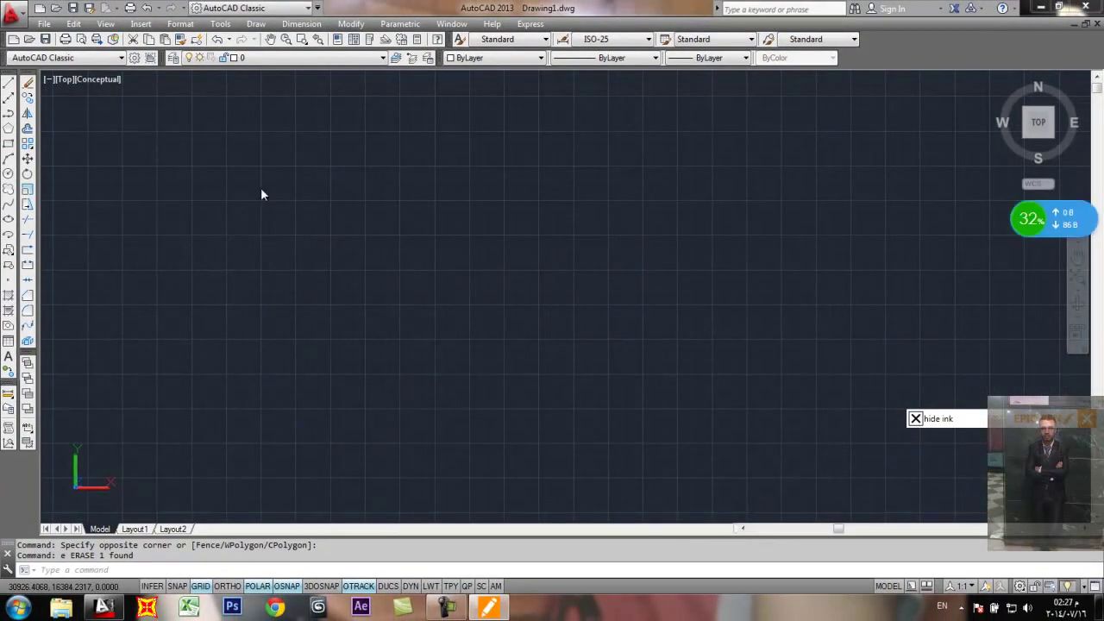
Step: Draw a wide rectangle in the middle of the empty drawing area, about twice as long as it is high
{"action": "left_click", "coordinate": [8, 143]}
{"action": "left_click", "coordinate": [591, 207]}
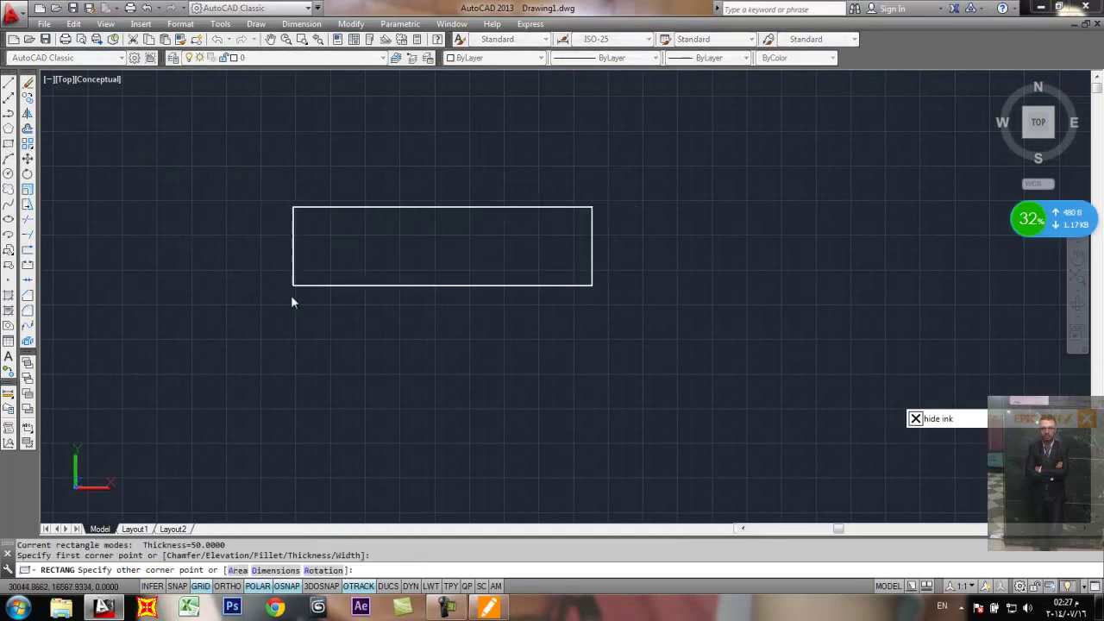
{"action": "left_click", "coordinate": [282, 349]}
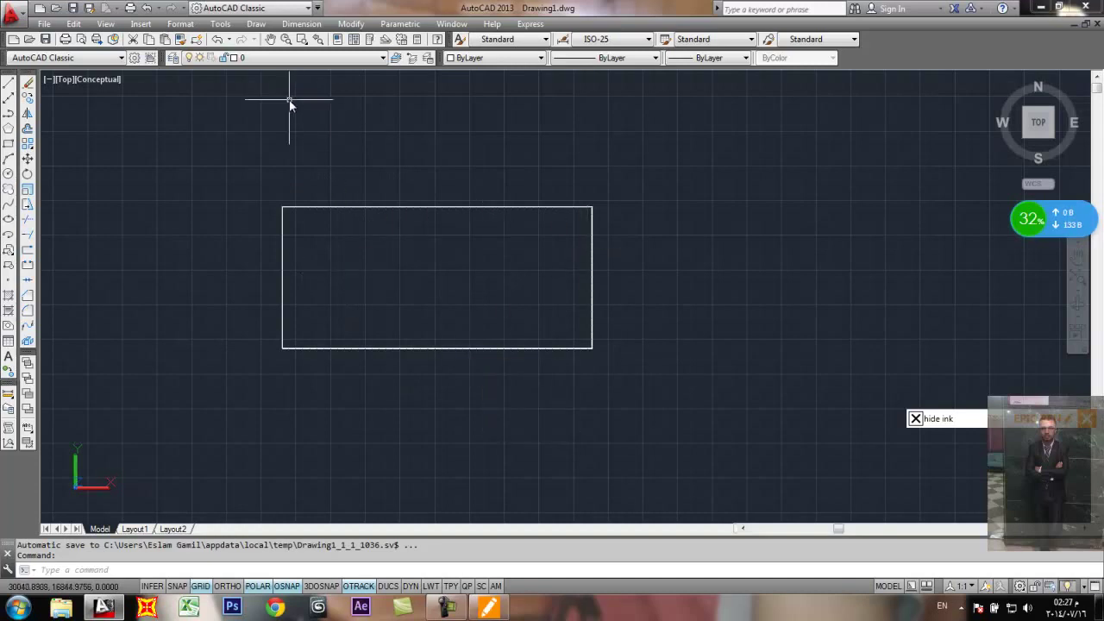
Step: Draw an ellipse inscribed in the rectangle, with its major axis between the short sides' midpoints and the other axis reaching the upper side's midpoint
{"action": "type", "text": "l"}
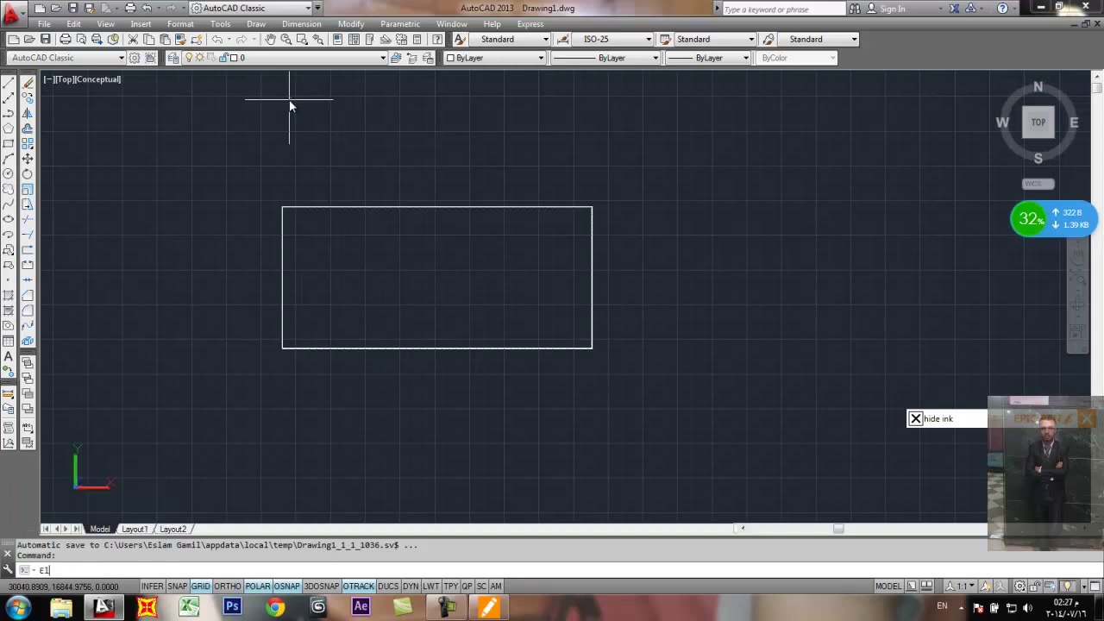
{"action": "key", "text": "Return"}
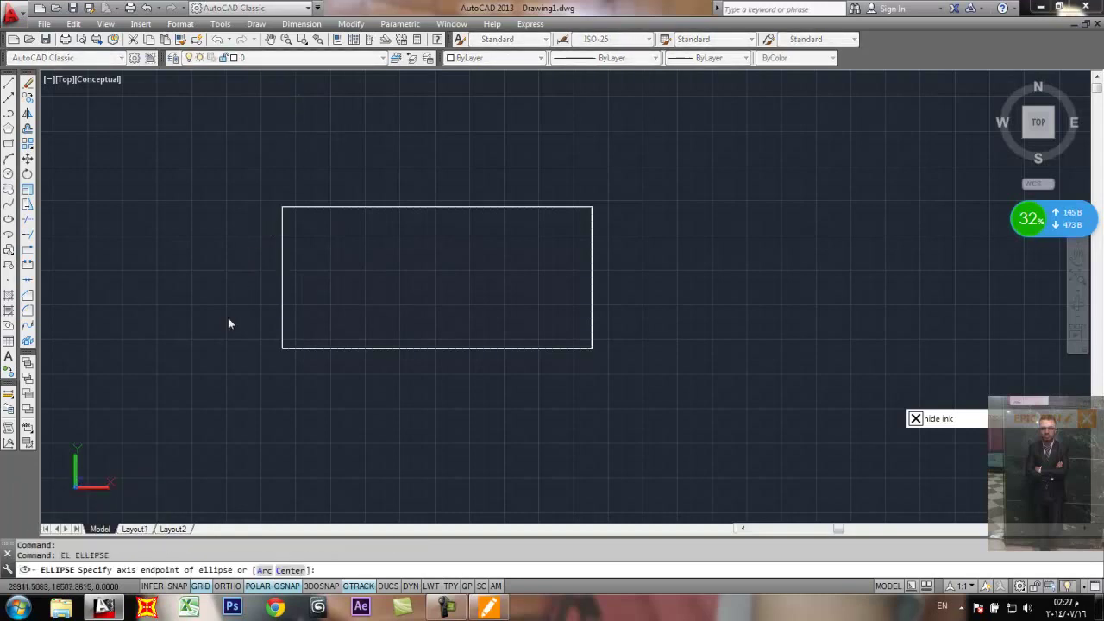
{"action": "left_click", "coordinate": [593, 278]}
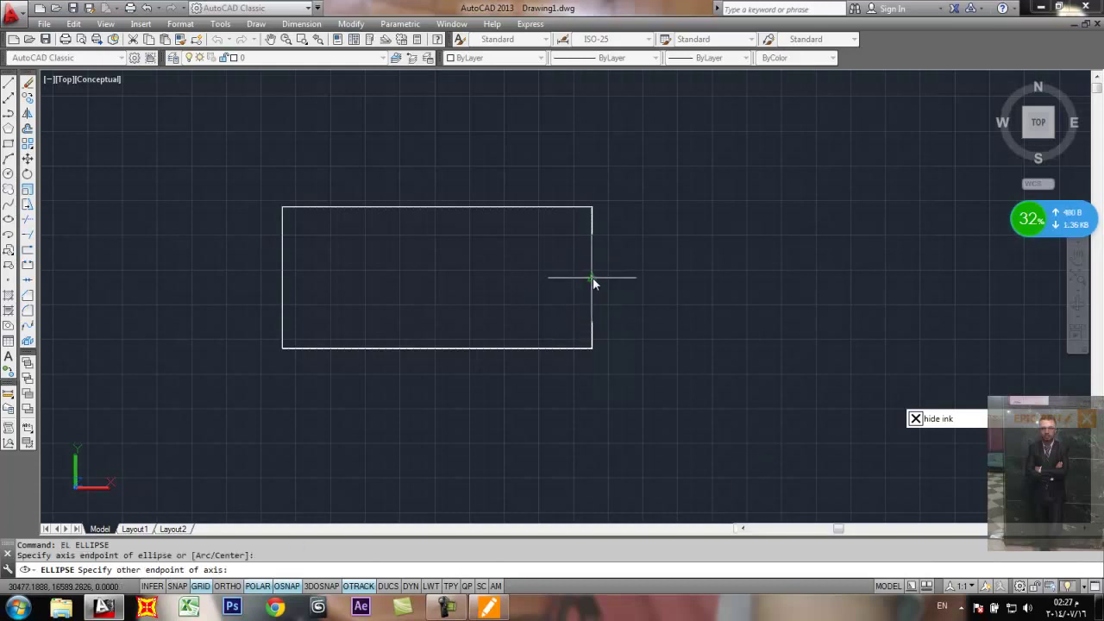
{"action": "left_click", "coordinate": [284, 277]}
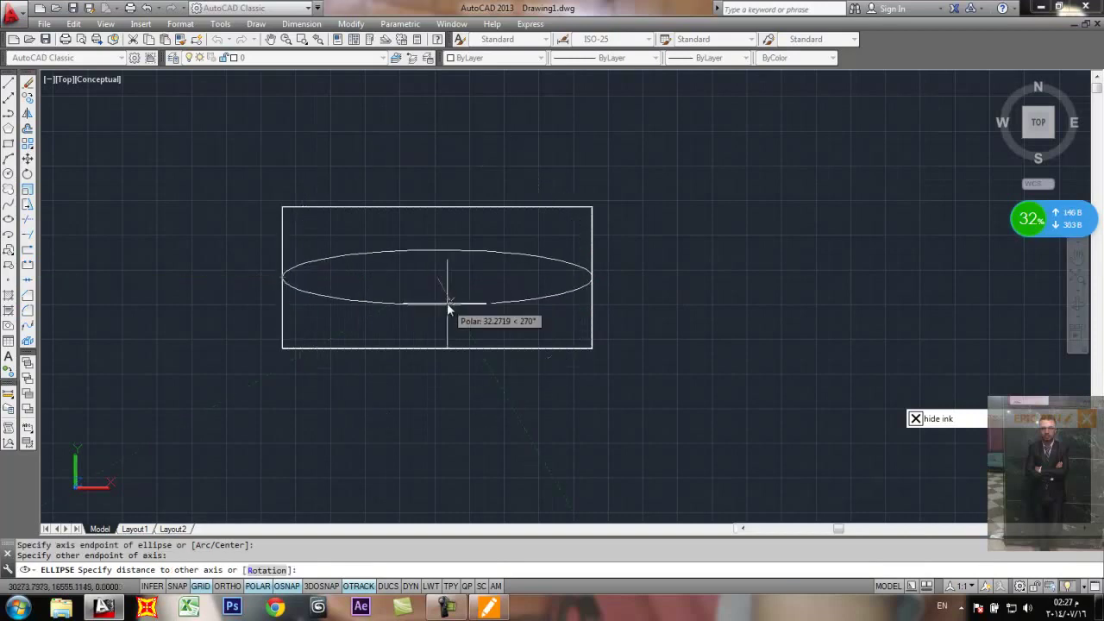
{"action": "left_click", "coordinate": [436, 208]}
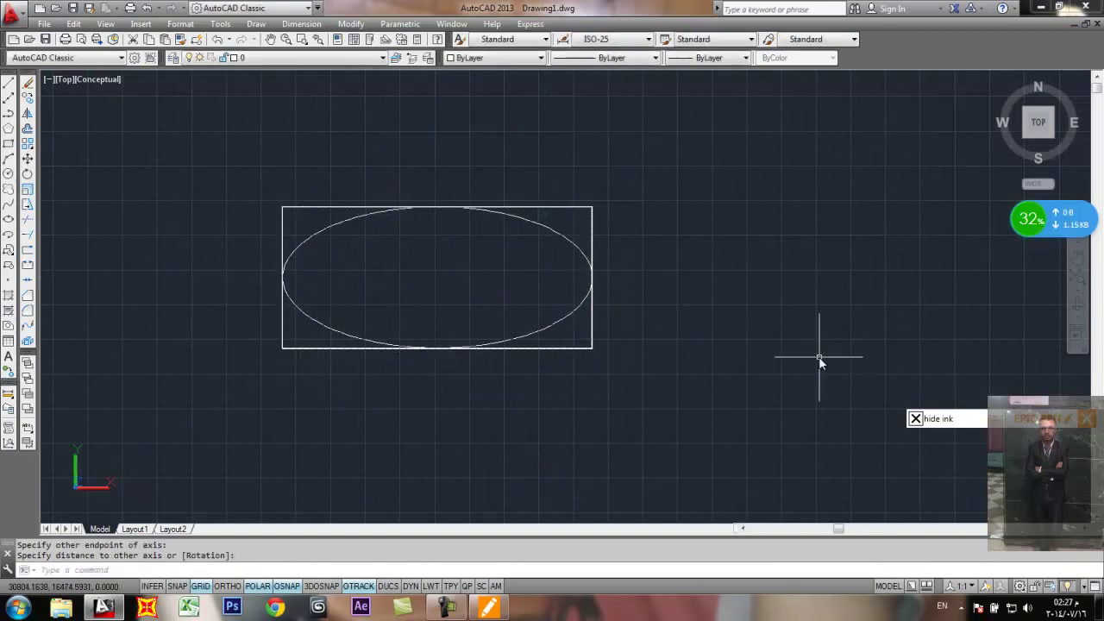
Step: Erase the inscribed ellipse and keep the rectangle
{"action": "left_click", "coordinate": [565, 228]}
{"action": "left_click", "coordinate": [544, 260]}
{"action": "type", "text": "e"}
{"action": "key", "text": "Return"}
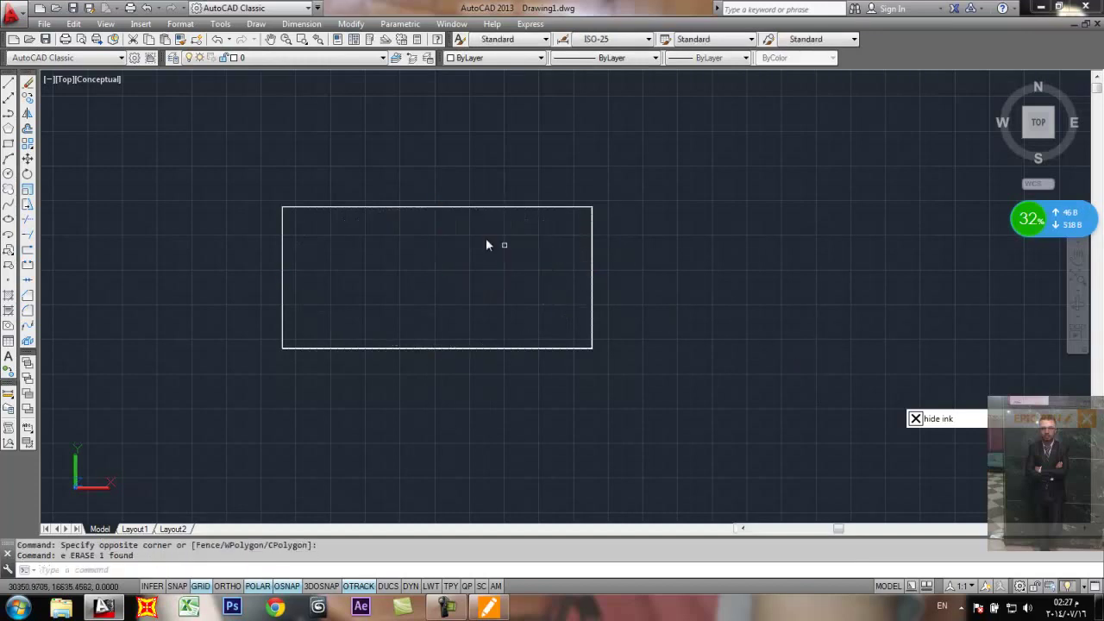
Step: Draw an ellipse by its center at the rectangle's middle, with axes reaching the midpoints of a short side and the upper side
{"action": "left_click", "coordinate": [255, 23]}
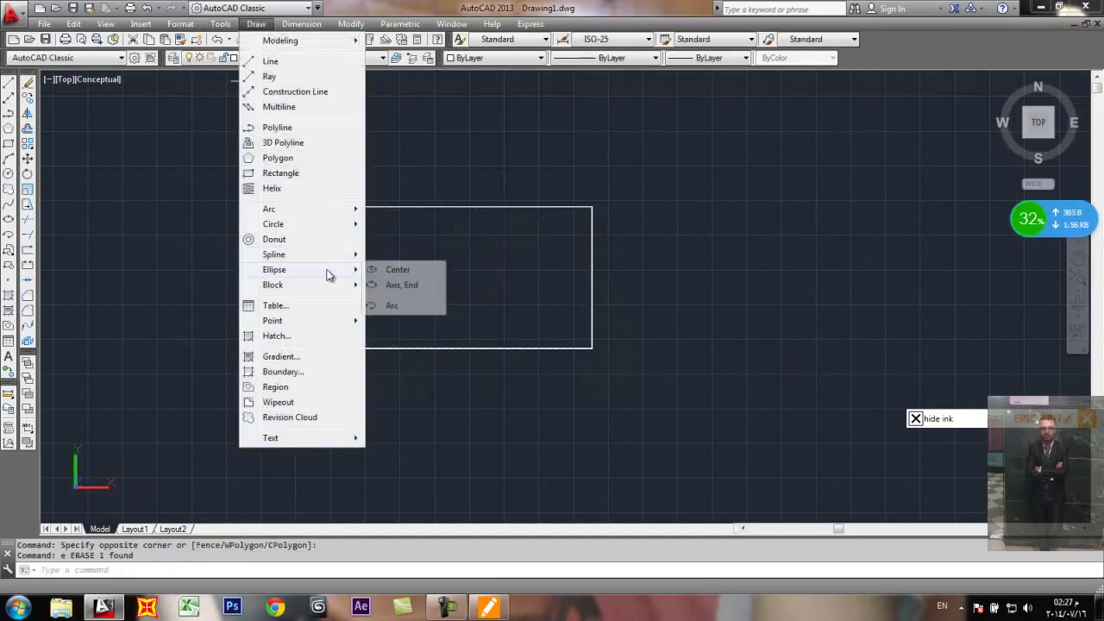
{"action": "mouse_move", "coordinate": [343, 276]}
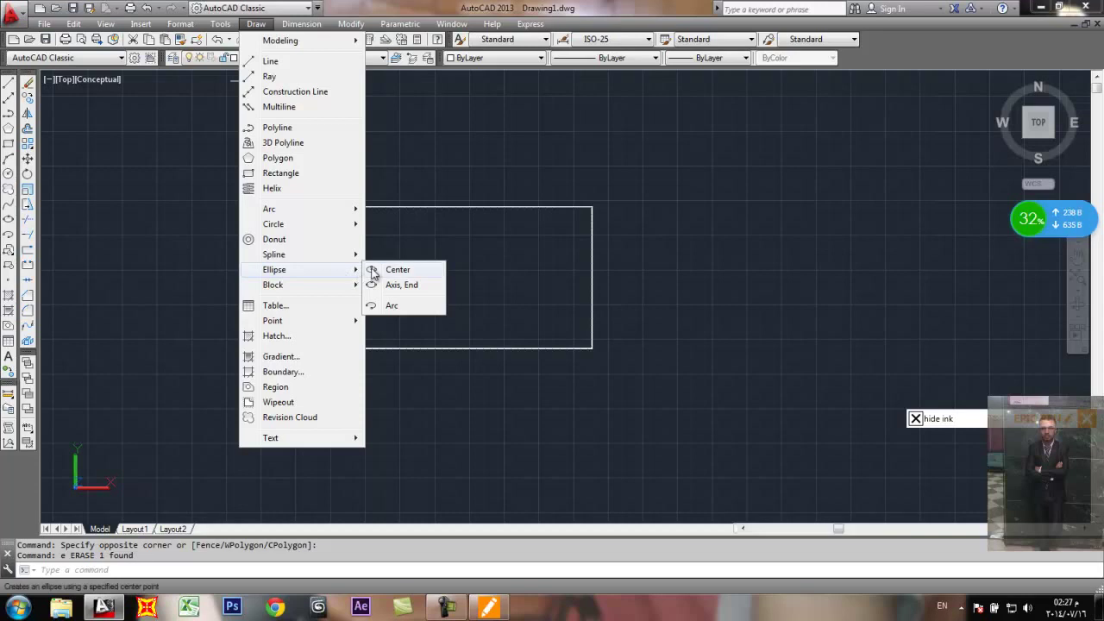
{"action": "left_click", "coordinate": [373, 269]}
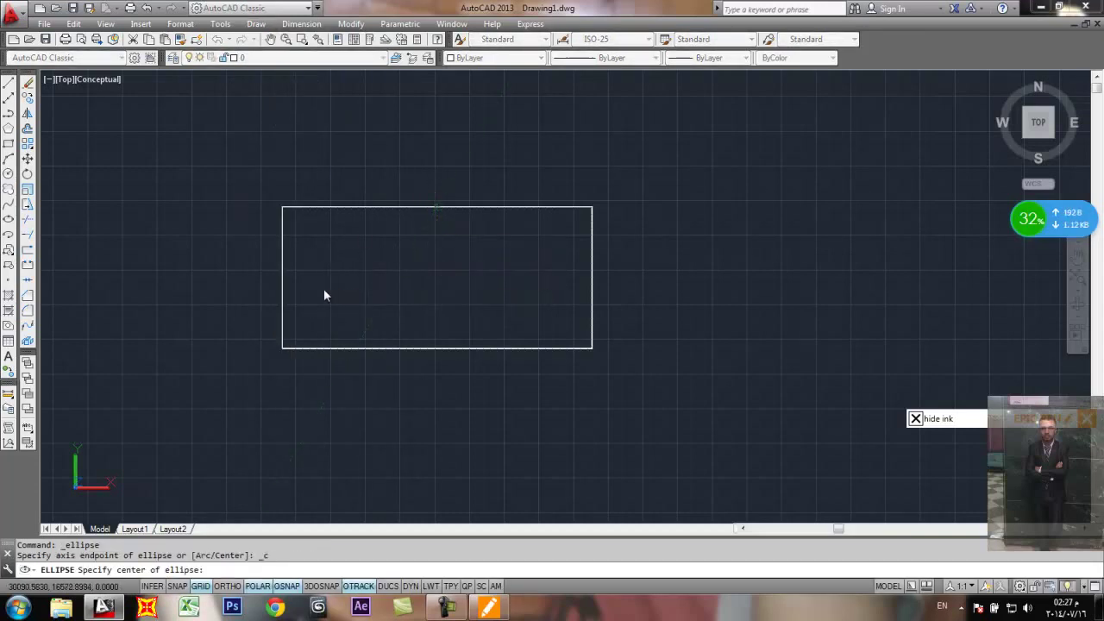
{"action": "left_click", "coordinate": [435, 277]}
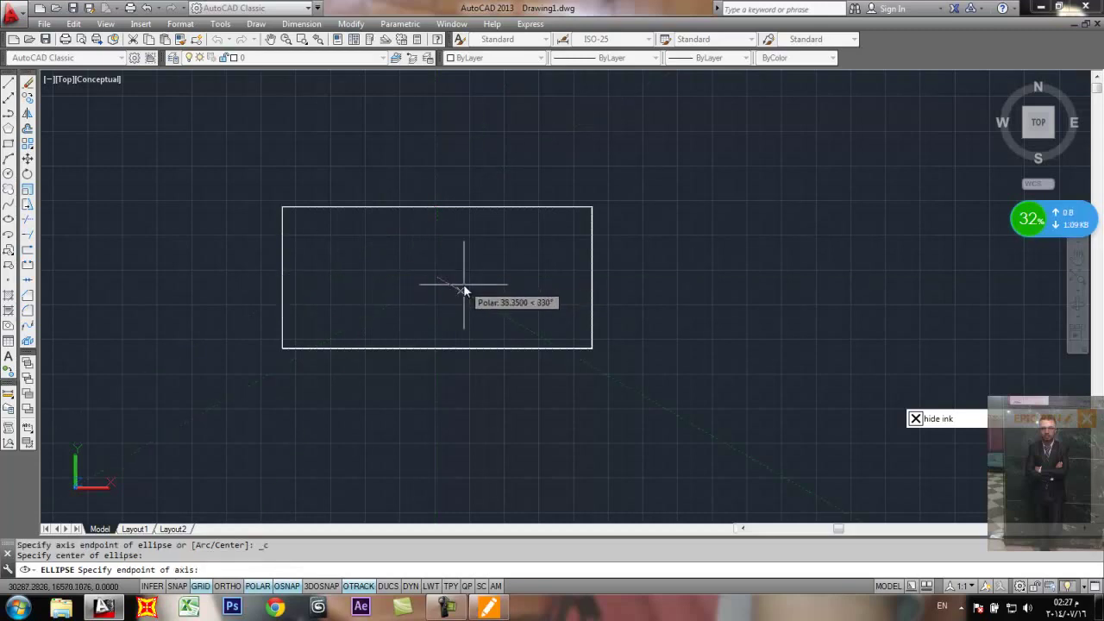
{"action": "left_click", "coordinate": [592, 277]}
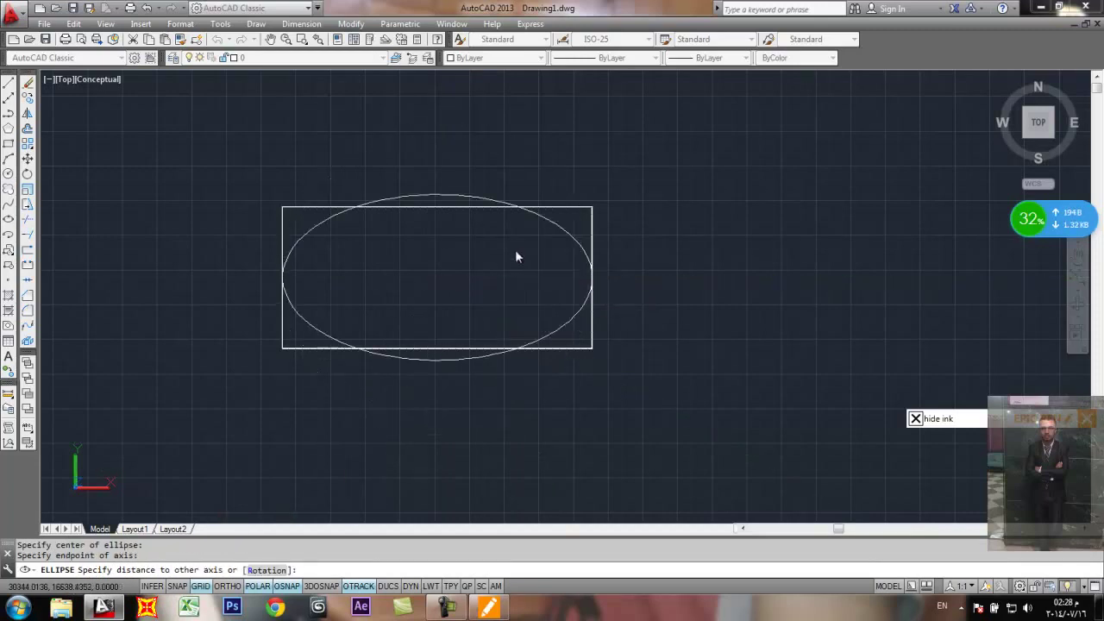
{"action": "left_click", "coordinate": [437, 207]}
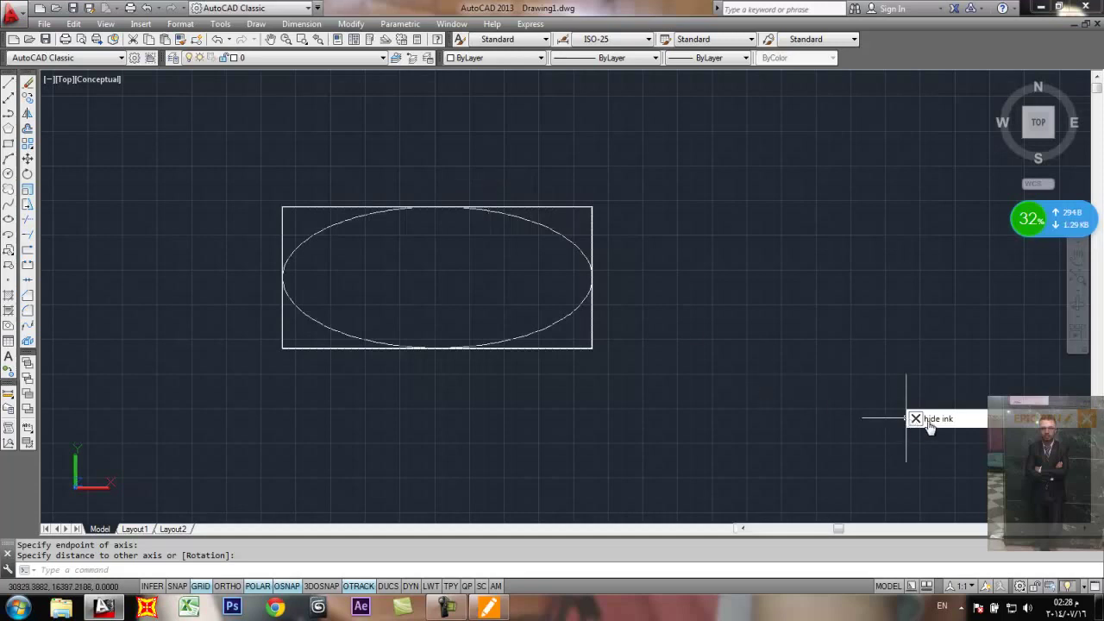
Step: Mark the ellipse's center, both axes and the three defining points with the annotation pen, clearing the ink after each sketch
{"action": "mouse_move", "coordinate": [931, 441]}
{"action": "left_click_drag", "start_coordinate": [438, 279], "coordinate": [437, 288]}
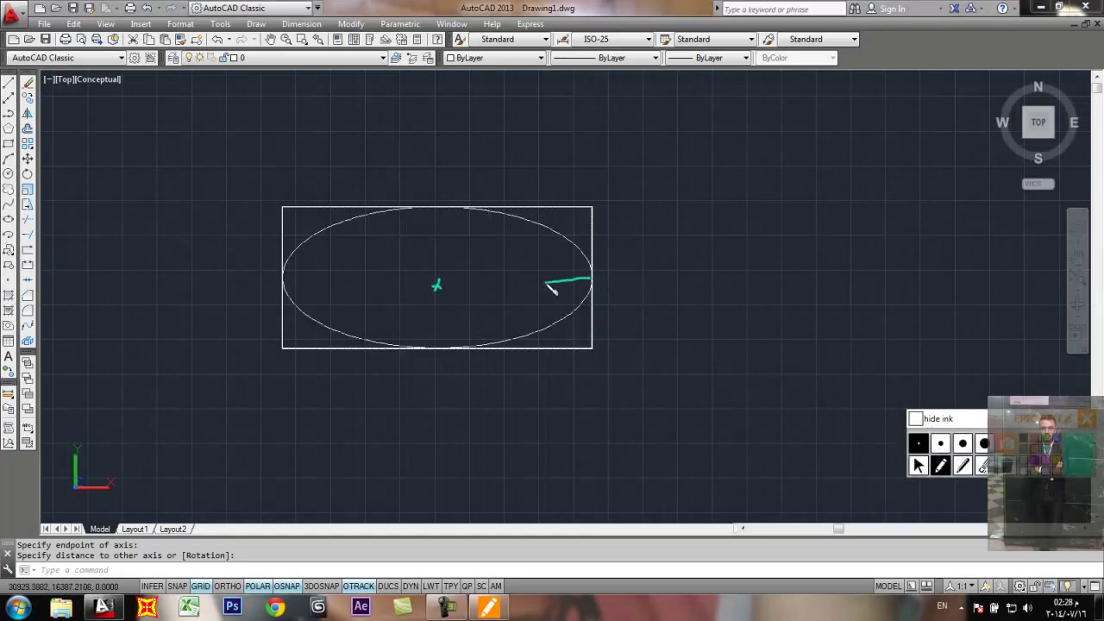
{"action": "left_click_drag", "start_coordinate": [545, 283], "coordinate": [278, 290]}
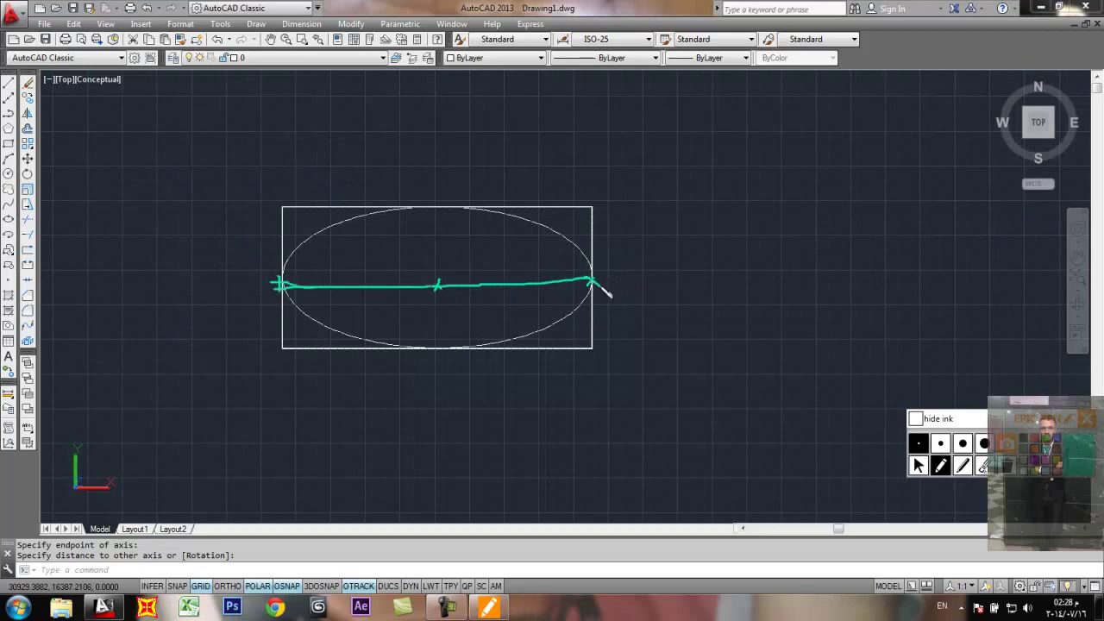
{"action": "left_click_drag", "start_coordinate": [438, 211], "coordinate": [437, 346]}
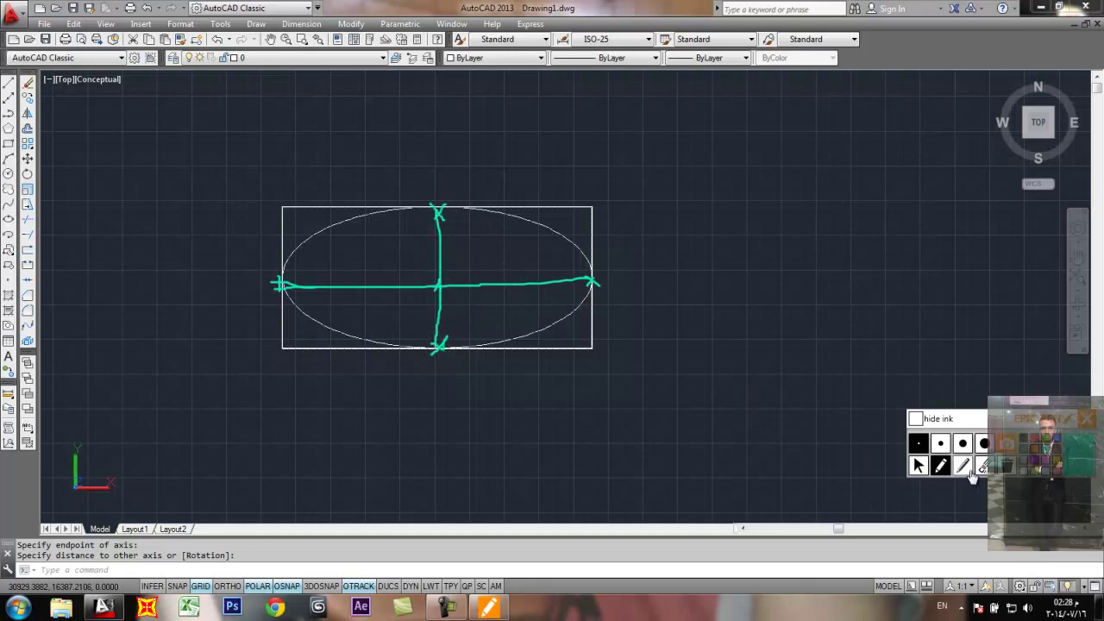
{"action": "key", "text": "ctrl+shift+z"}
{"action": "left_click_drag", "start_coordinate": [443, 275], "coordinate": [443, 279]}
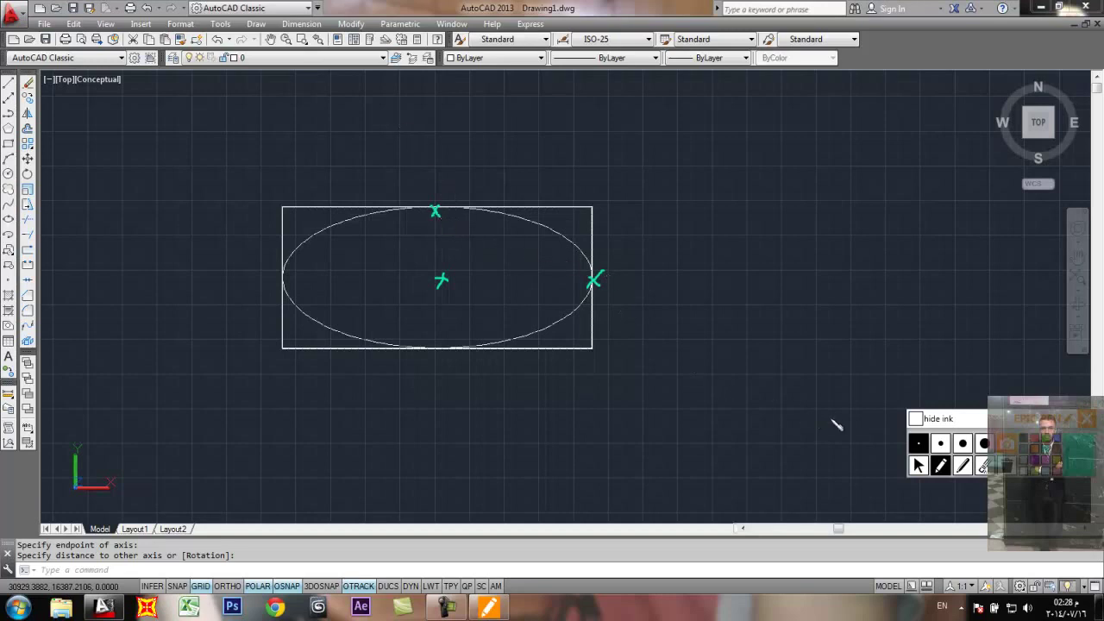
{"action": "key", "text": "ctrl+shift+z"}
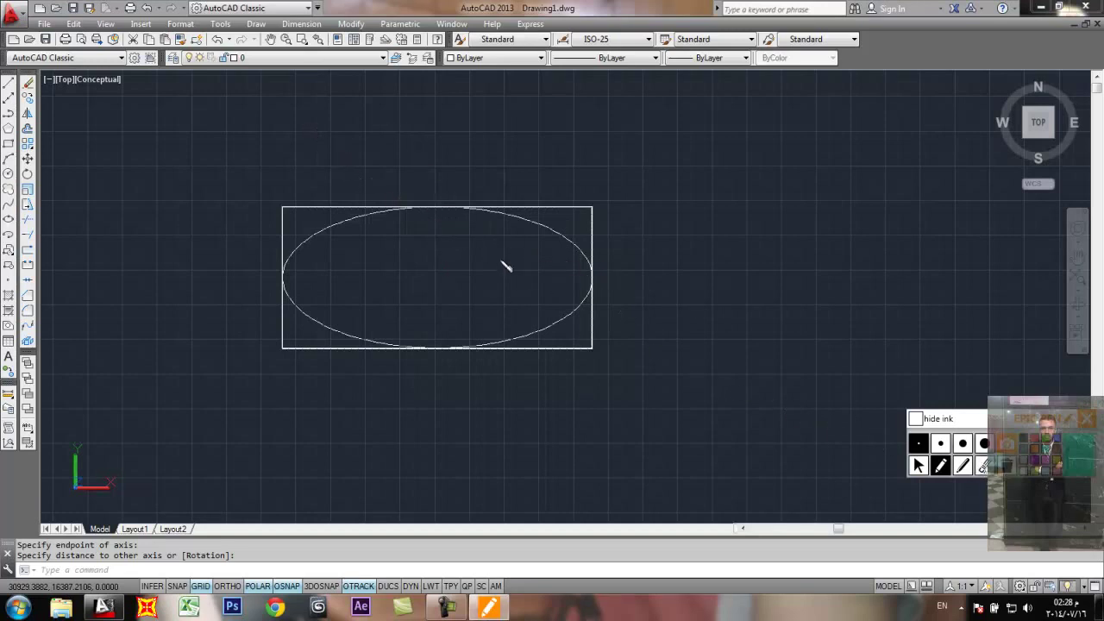
Step: Erase the center-based ellipse and keep the rectangle
{"action": "left_click", "coordinate": [550, 226]}
{"action": "left_click", "coordinate": [519, 262]}
{"action": "type", "text": "e"}
{"action": "key", "text": "Return"}
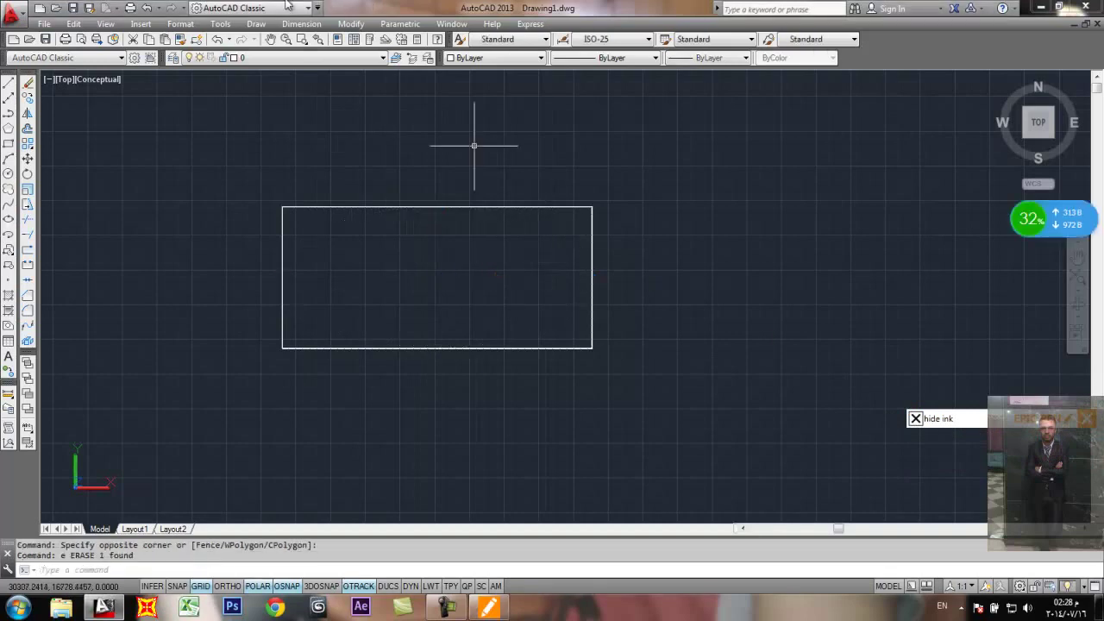
Step: Draw an ellipse by axis endpoints at the short sides' midpoints, with the other axis reaching the upper side's midpoint
{"action": "left_click", "coordinate": [257, 23]}
{"action": "mouse_move", "coordinate": [330, 269]}
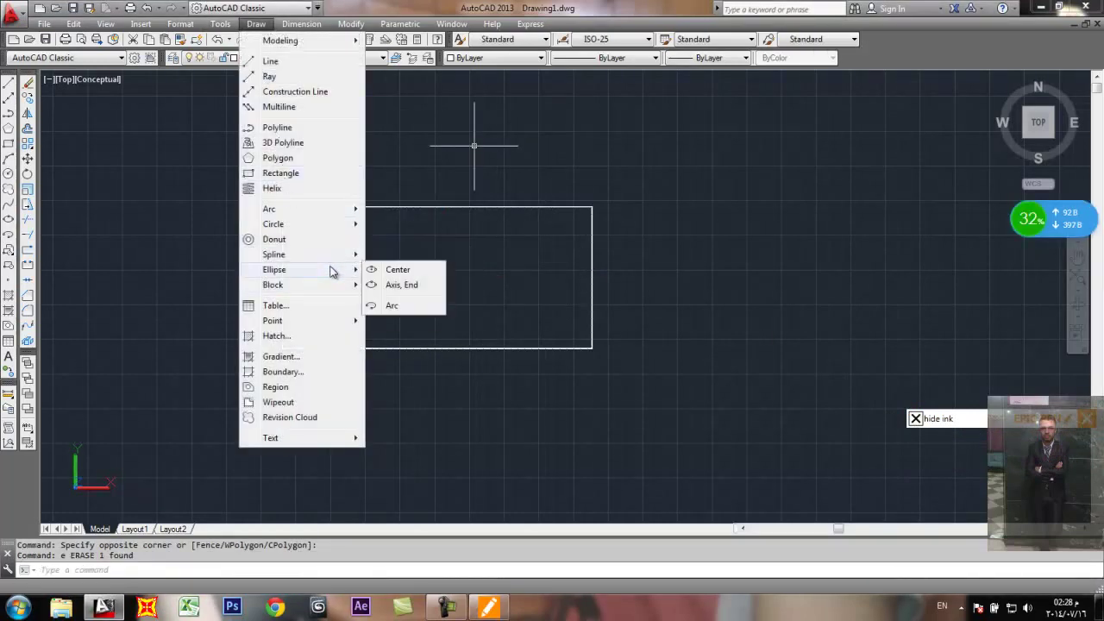
{"action": "left_click", "coordinate": [412, 291]}
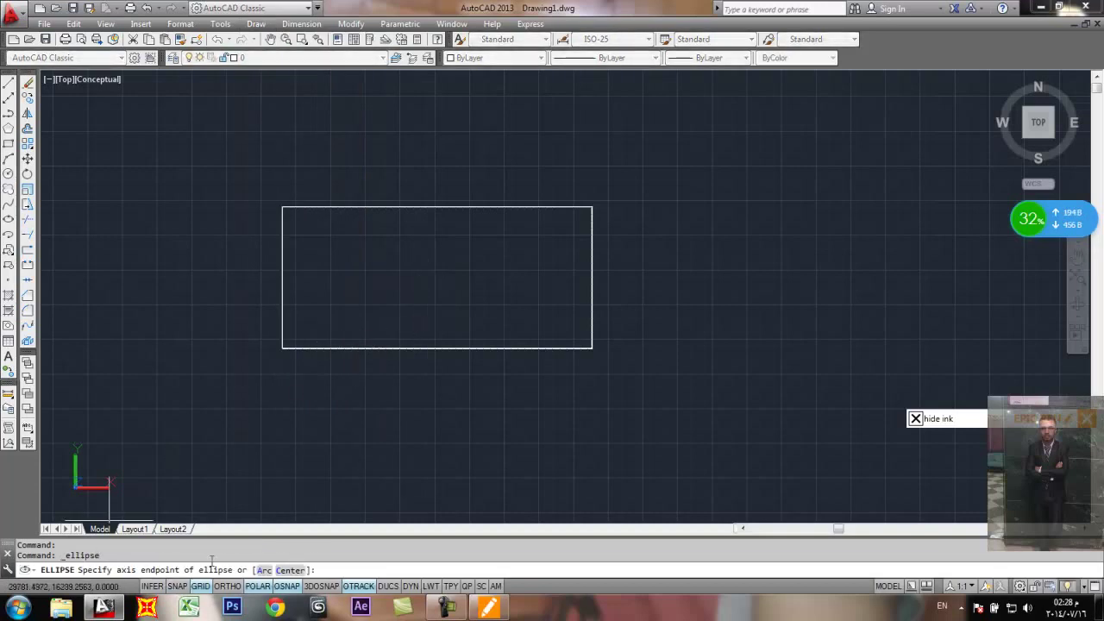
{"action": "left_click", "coordinate": [592, 277]}
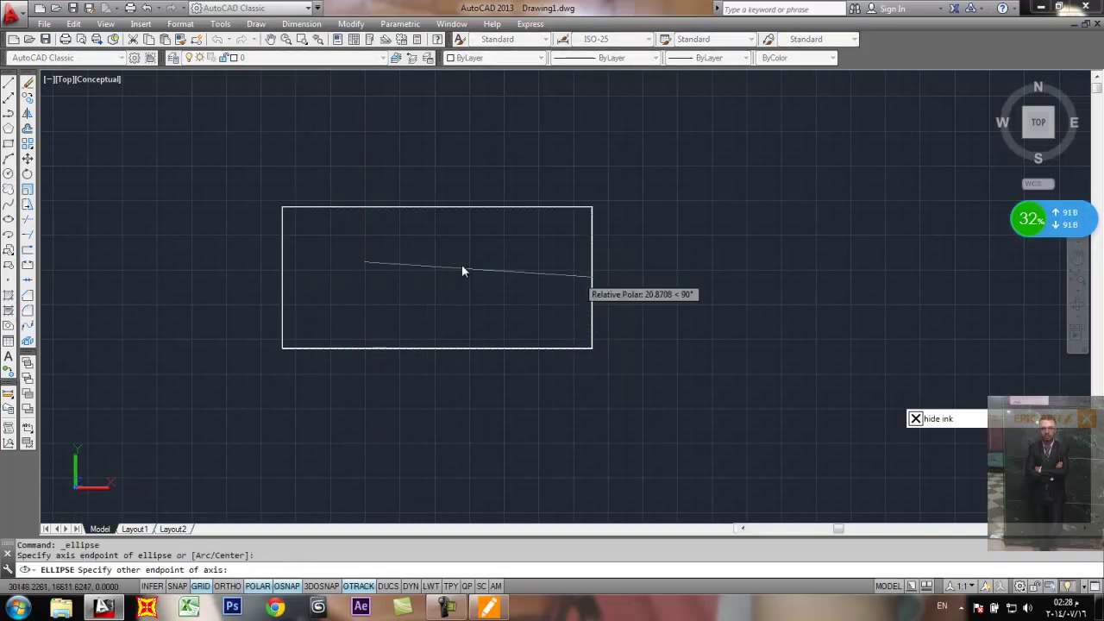
{"action": "left_click", "coordinate": [282, 277]}
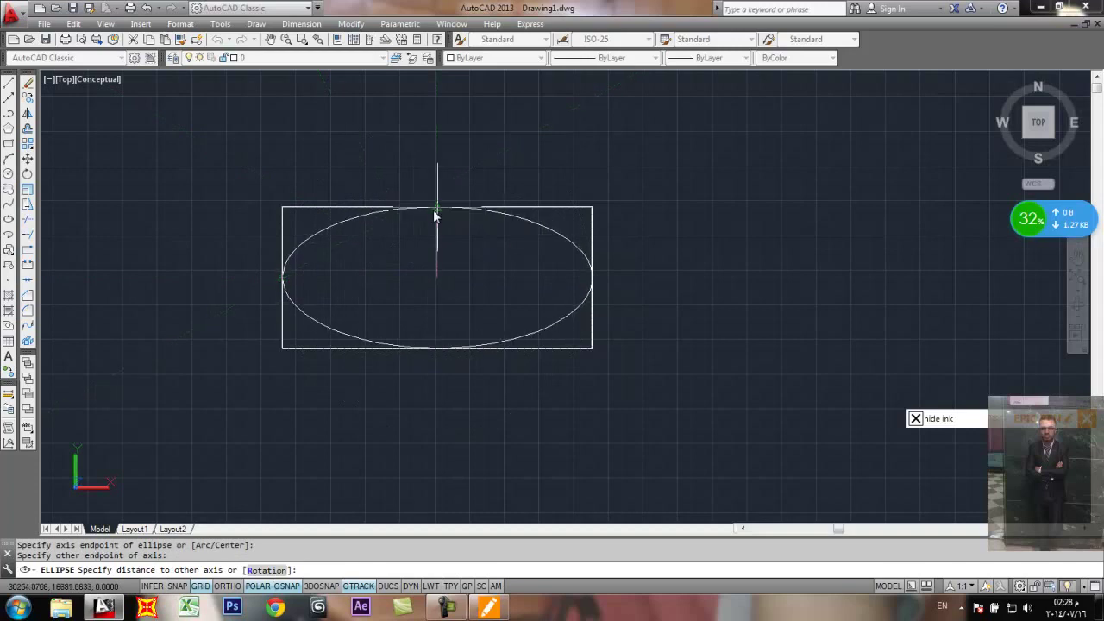
{"action": "left_click", "coordinate": [437, 209]}
Step: Erase the ellipse drawn by axis endpoints from inside the rectangle
{"action": "left_click", "coordinate": [564, 234]}
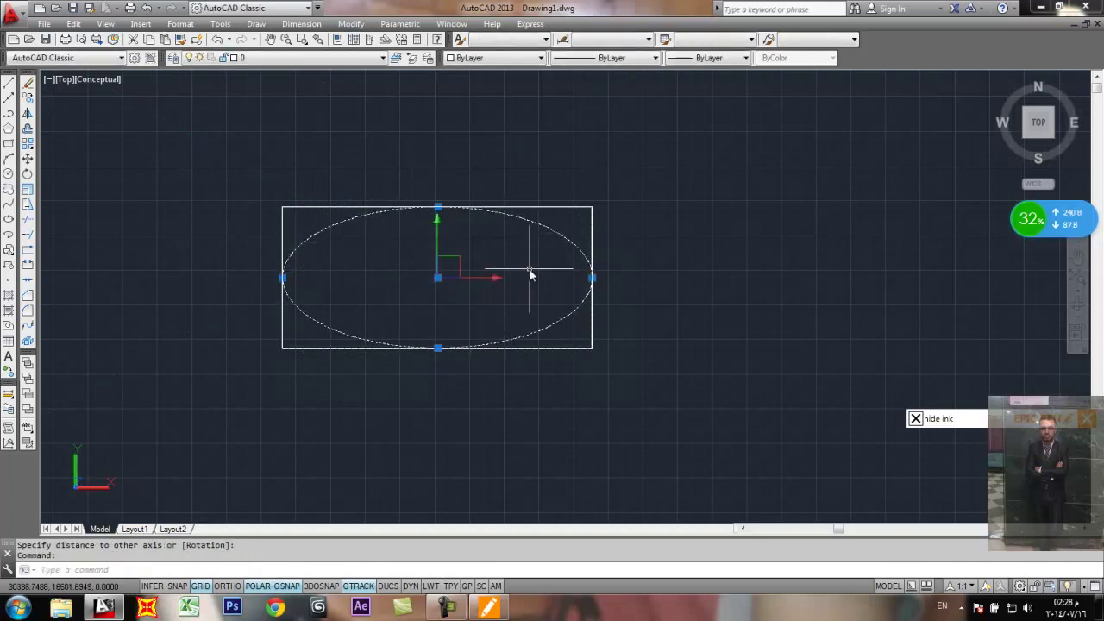
{"action": "type", "text": "e"}
{"action": "key", "text": "Return"}
Step: Draw an elliptical arc inscribed in the rectangle, starting at the right side's midpoint with an end angle of 90 degrees
{"action": "left_click", "coordinate": [256, 24]}
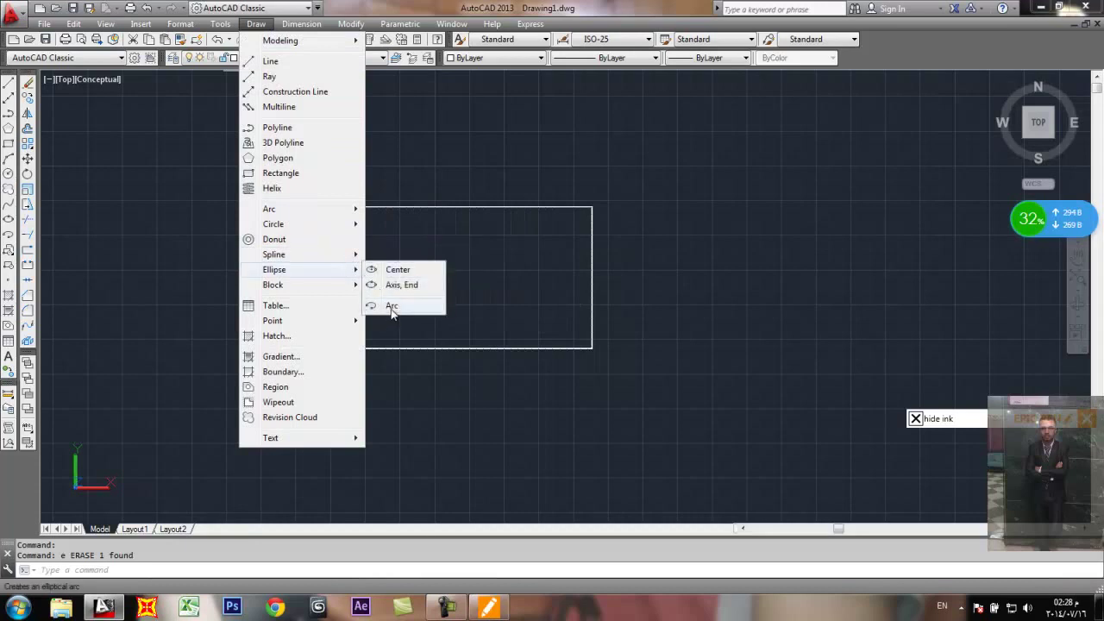
{"action": "left_click", "coordinate": [390, 308]}
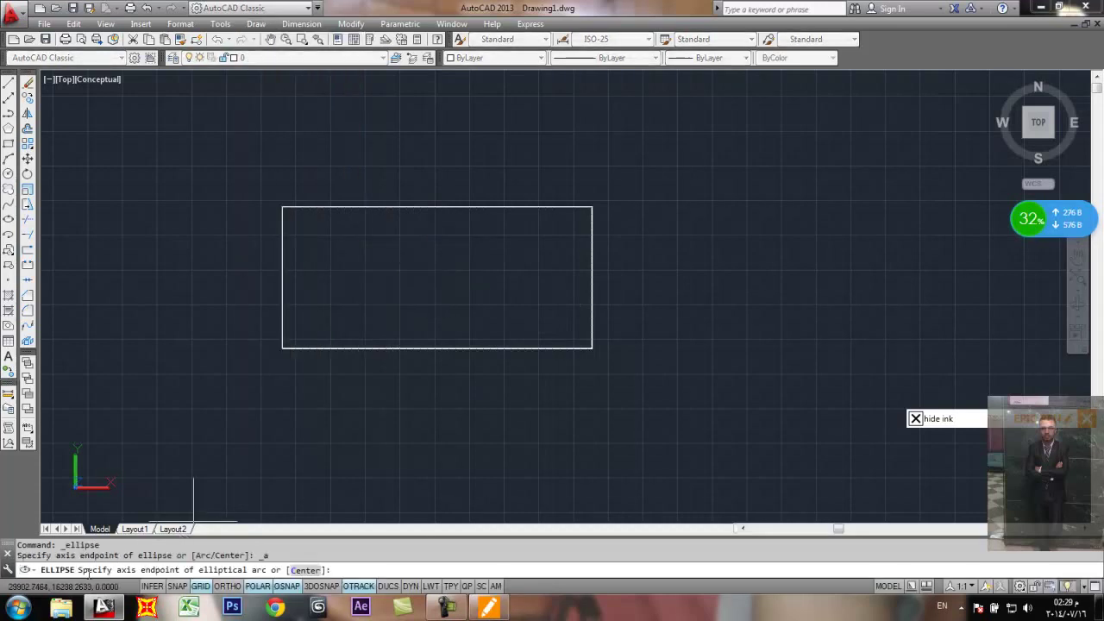
{"action": "left_click", "coordinate": [591, 277]}
{"action": "left_click", "coordinate": [282, 277]}
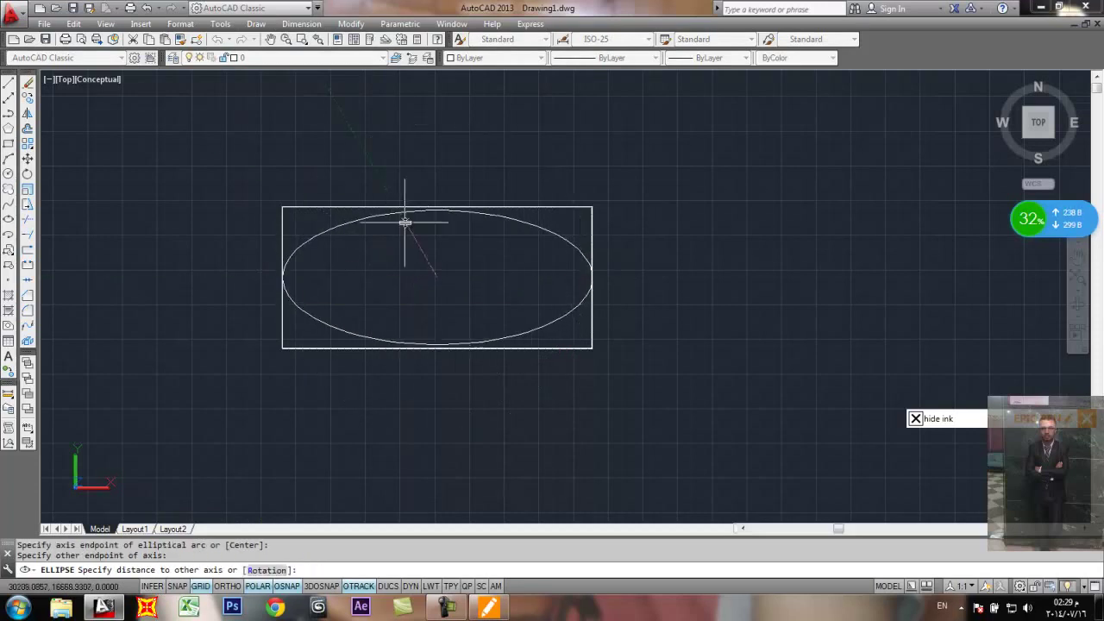
{"action": "left_click", "coordinate": [437, 207]}
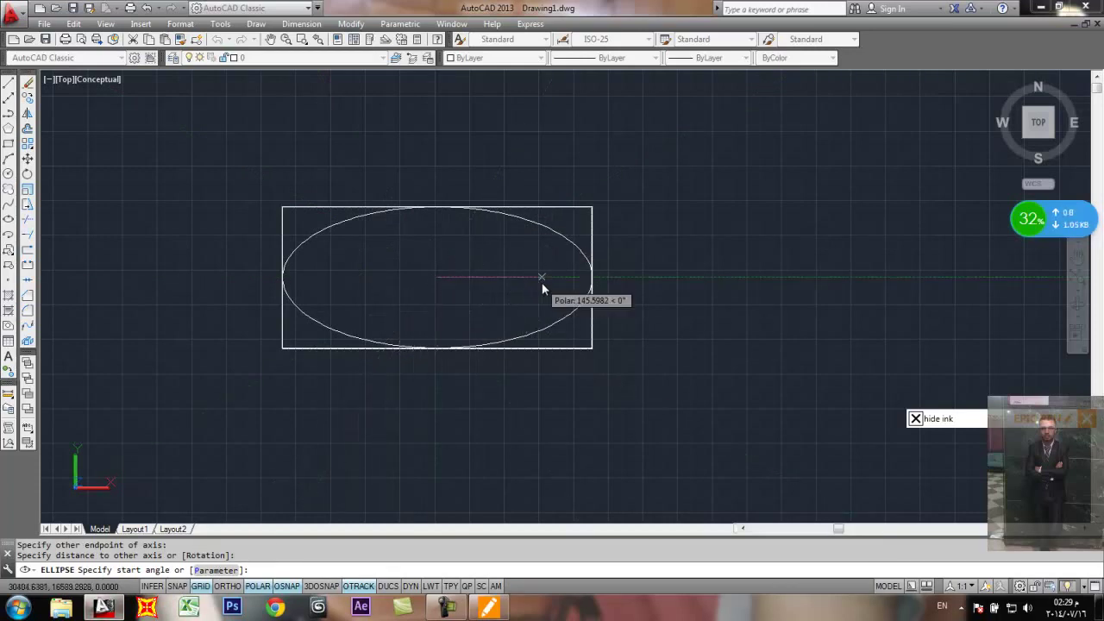
{"action": "left_click", "coordinate": [591, 277]}
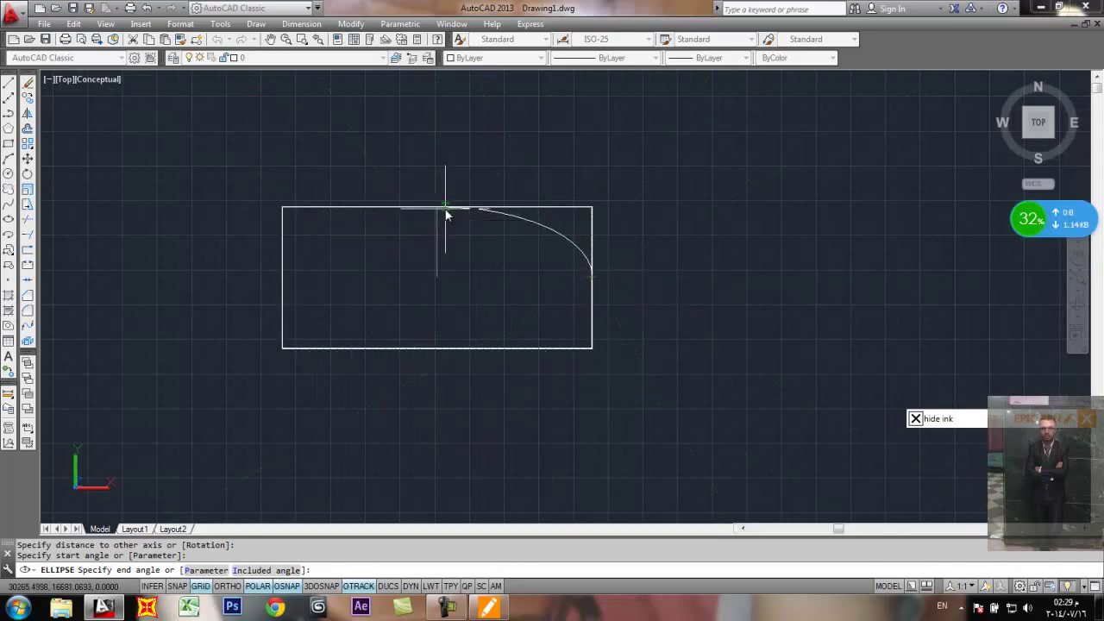
{"action": "type", "text": "90"}
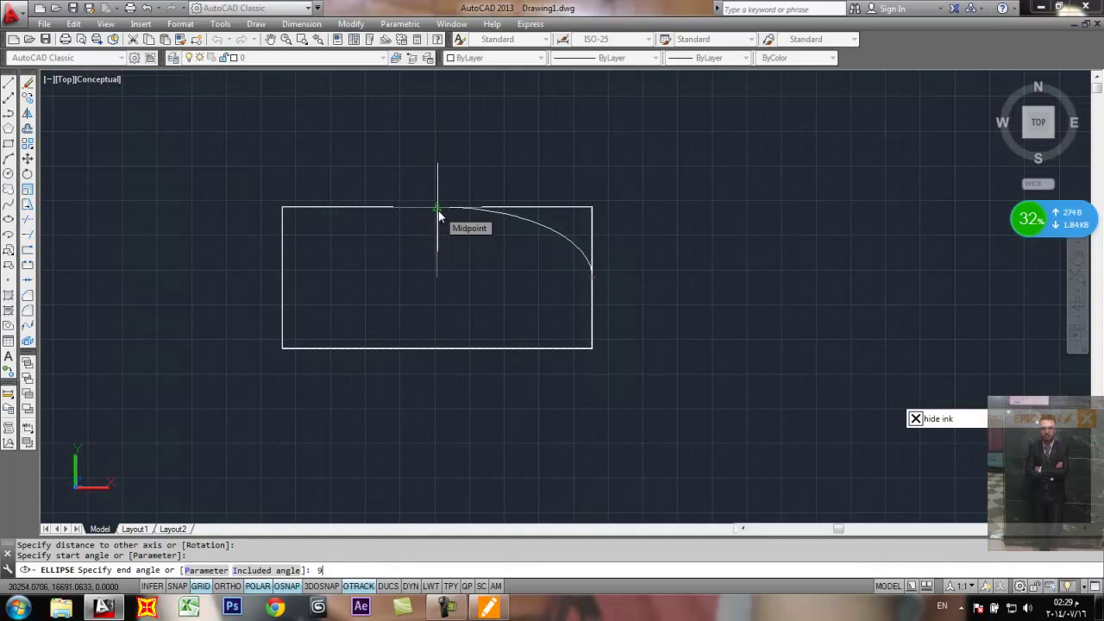
{"action": "key", "text": "Return"}
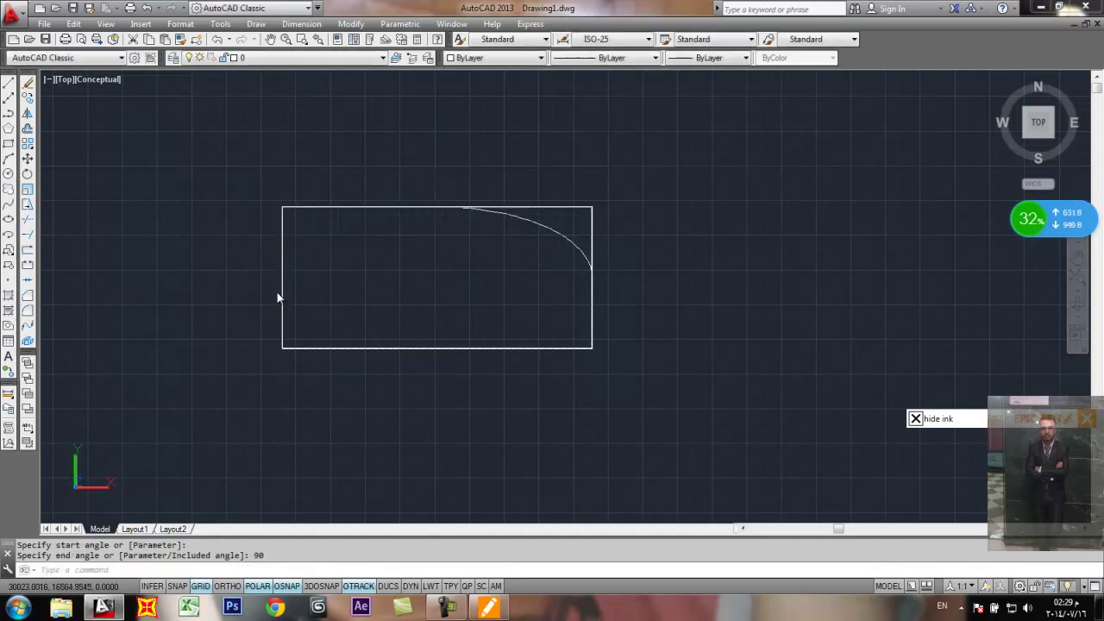
Step: Erase the quarter elliptical arc and keep the rectangle
{"action": "left_click", "coordinate": [572, 219]}
{"action": "left_click", "coordinate": [532, 259]}
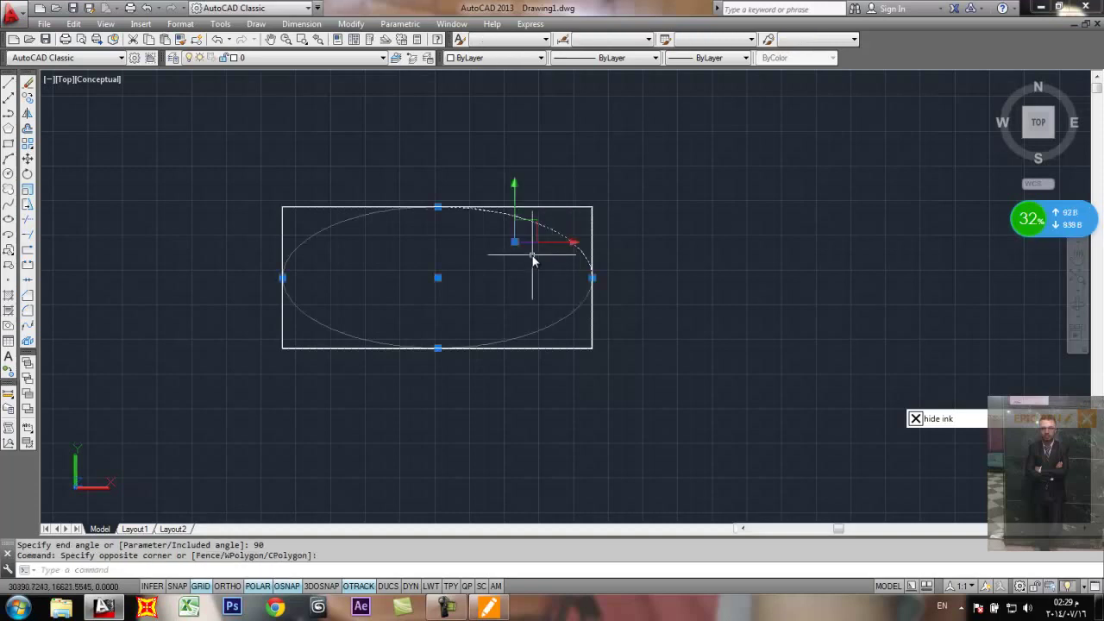
{"action": "type", "text": "e"}
{"action": "key", "text": "Return"}
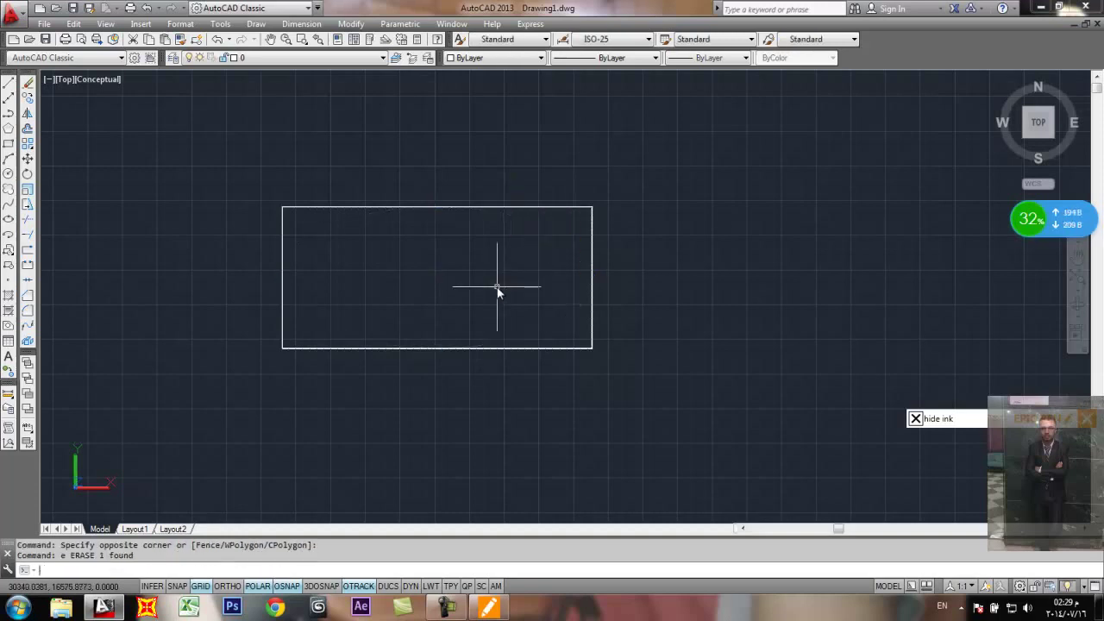
{"action": "scroll", "coordinate": [476, 257], "scroll_direction": "down", "scroll_amount": 4}
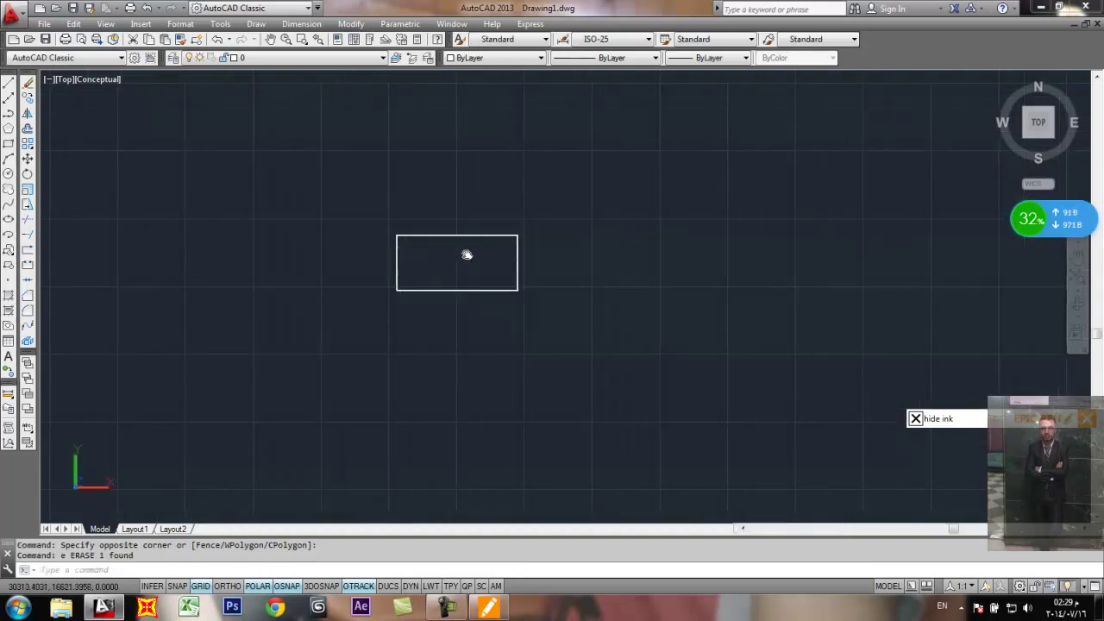
{"action": "middle_click_drag", "start_coordinate": [466, 253], "coordinate": [243, 249]}
{"action": "scroll", "coordinate": [242, 248], "scroll_direction": "up", "scroll_amount": 2}
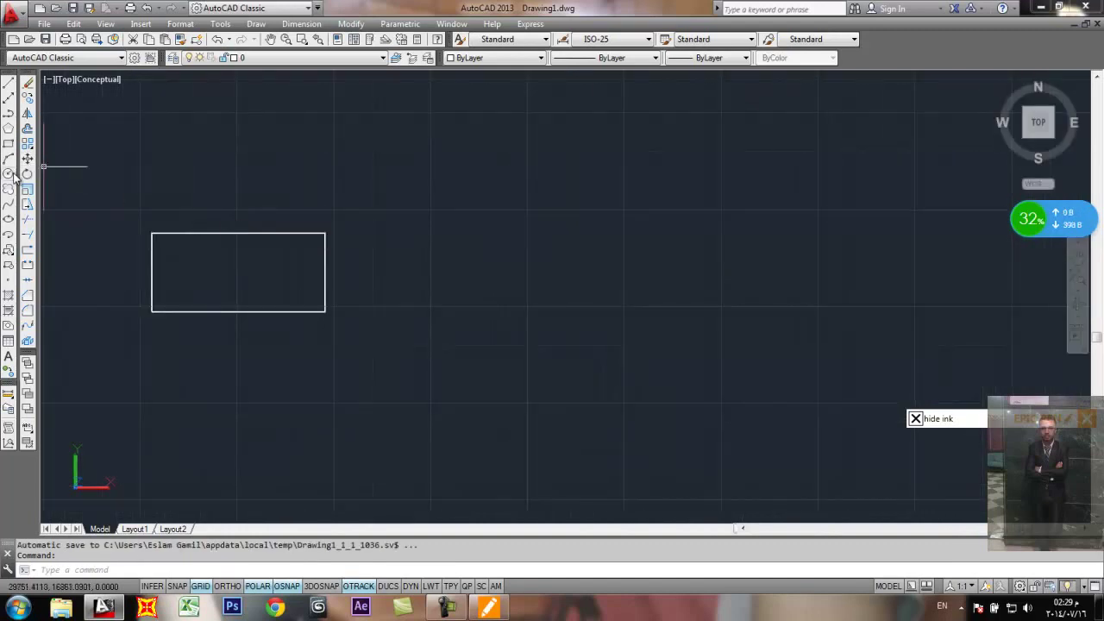
{"action": "left_click", "coordinate": [7, 236]}
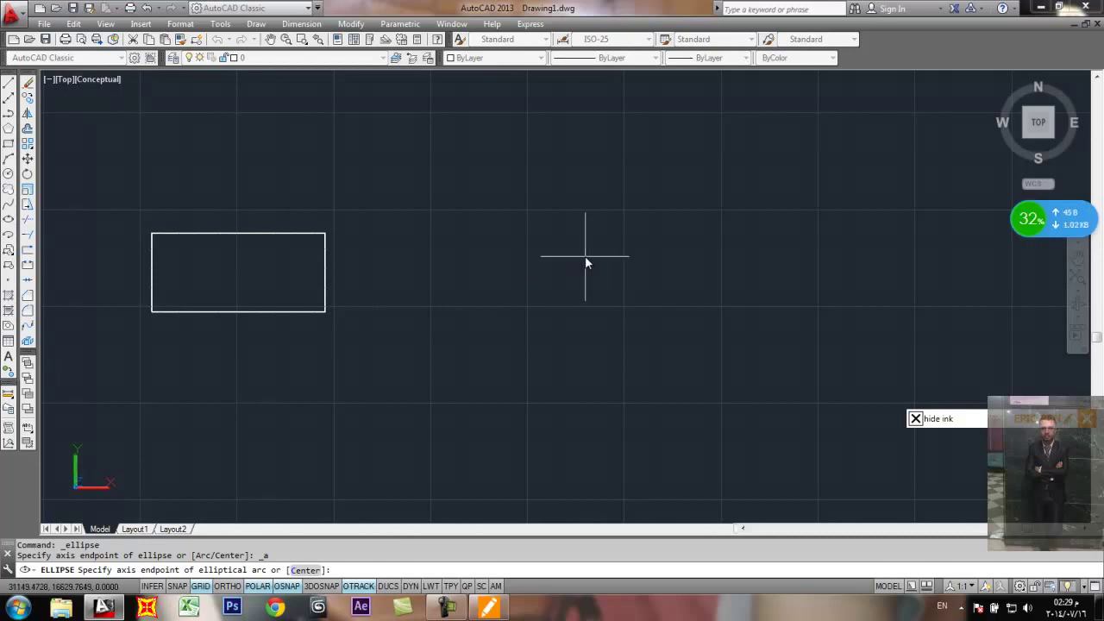
{"action": "left_click", "coordinate": [730, 254]}
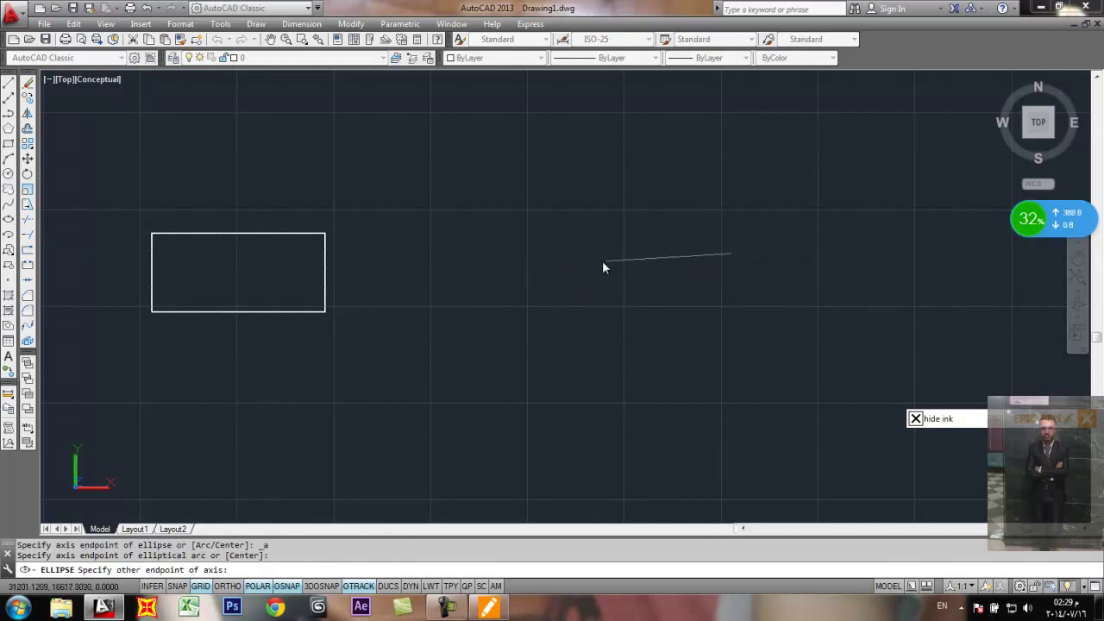
{"action": "left_click", "coordinate": [502, 254]}
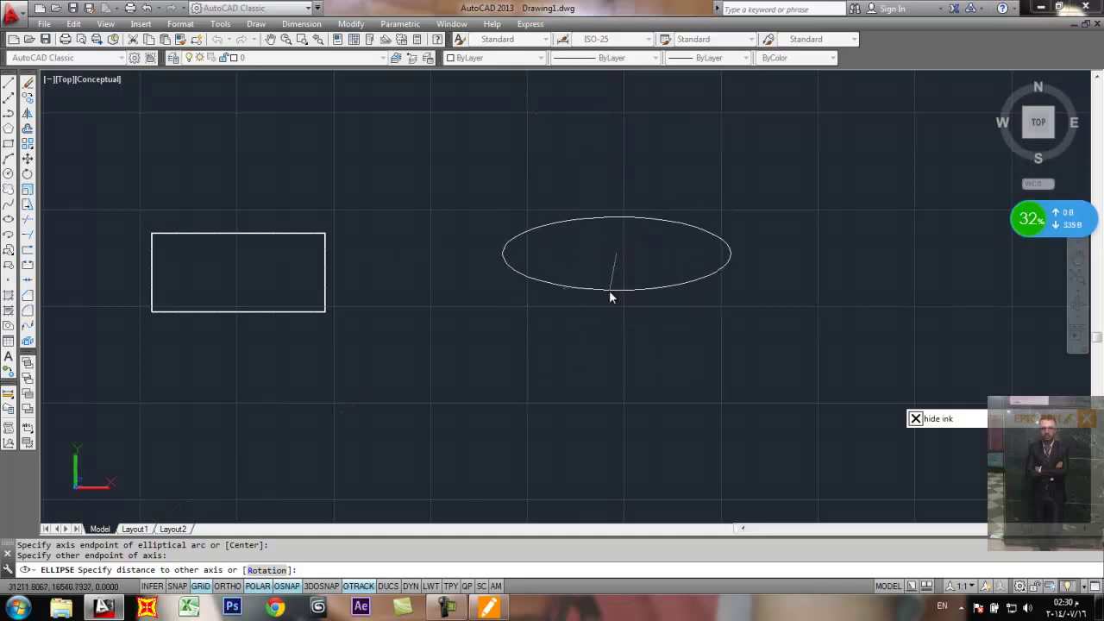
{"action": "left_click", "coordinate": [615, 132]}
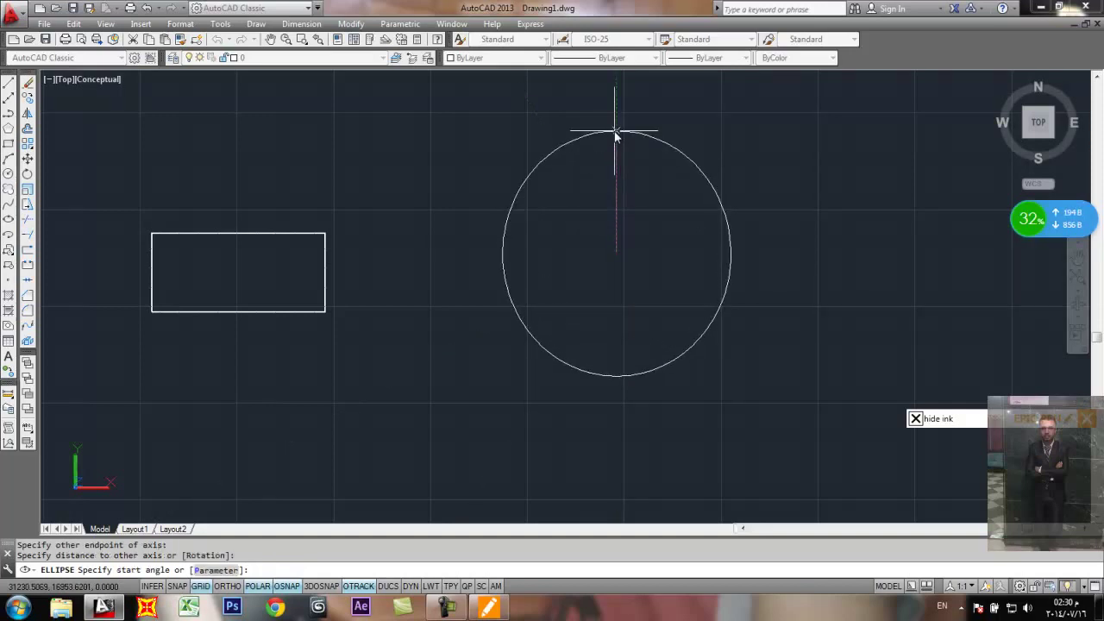
{"action": "key", "text": "Return"}
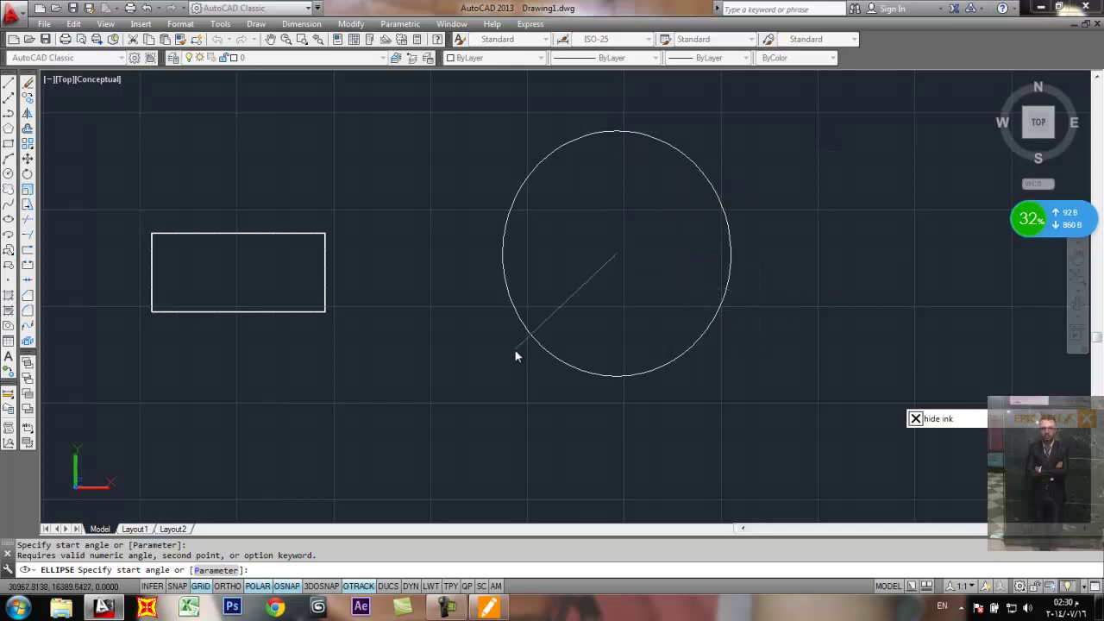
{"action": "key", "text": "Escape"}
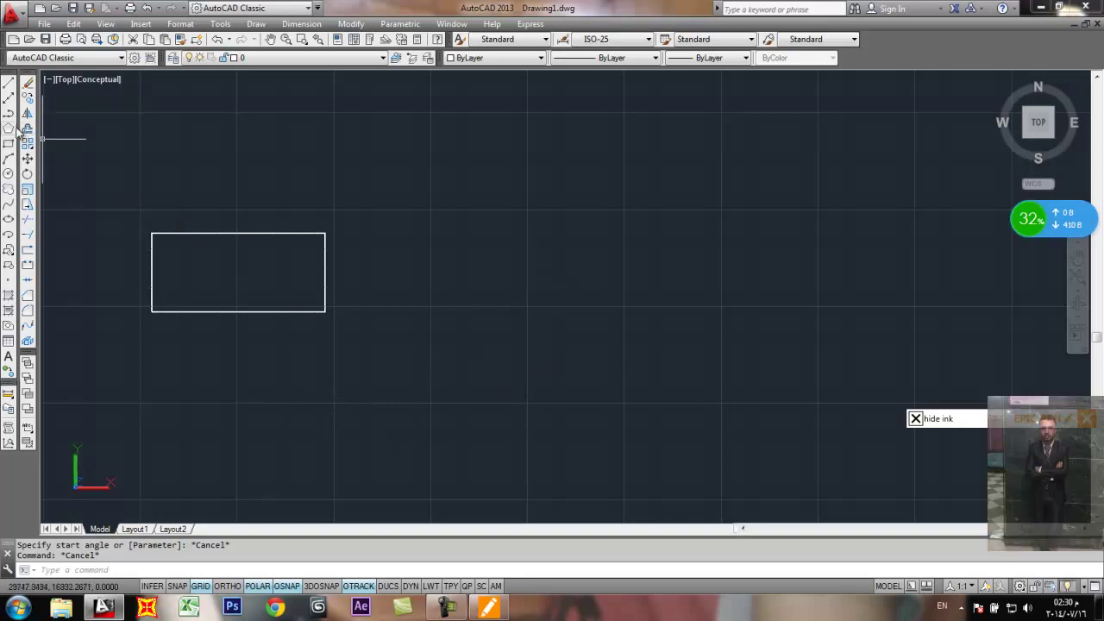
{"action": "left_click", "coordinate": [8, 234]}
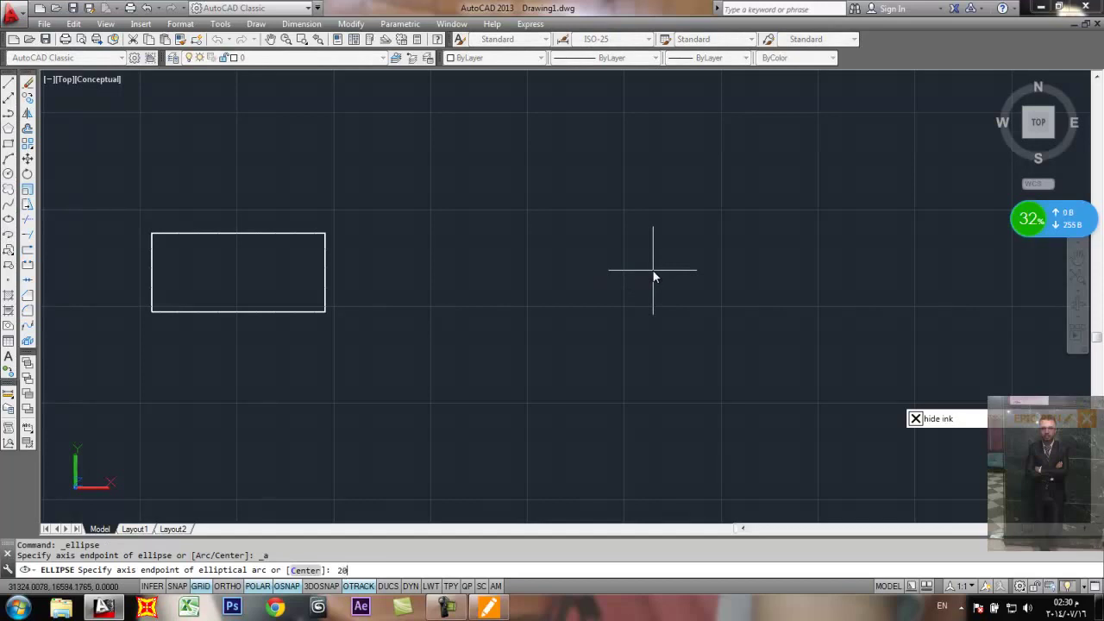
{"action": "type", "text": "200"}
{"action": "key", "text": "Return"}
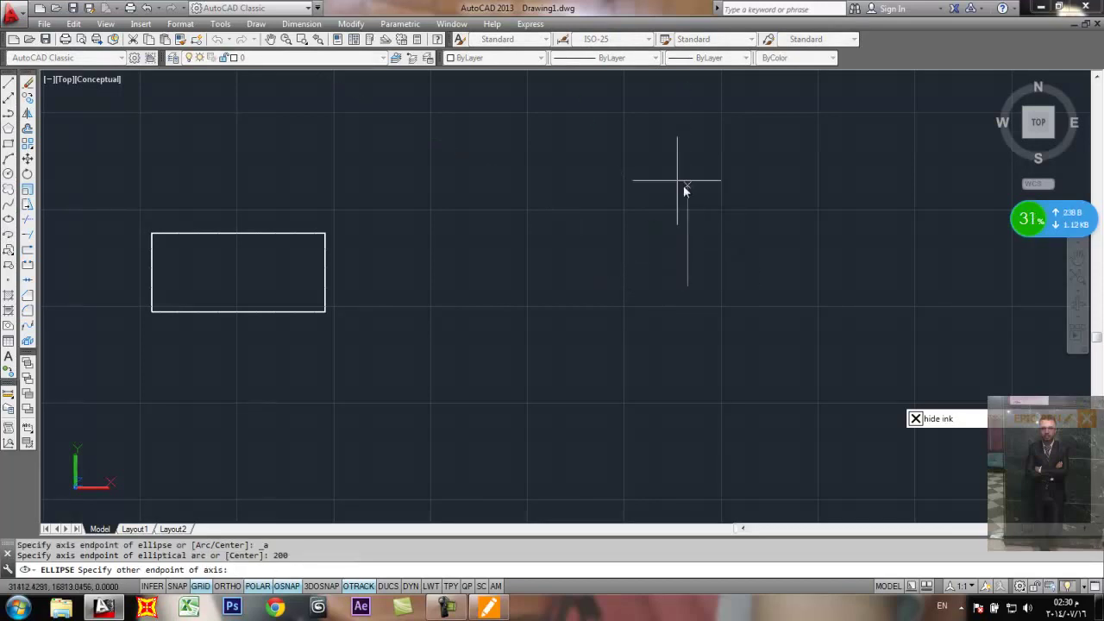
{"action": "type", "text": "200"}
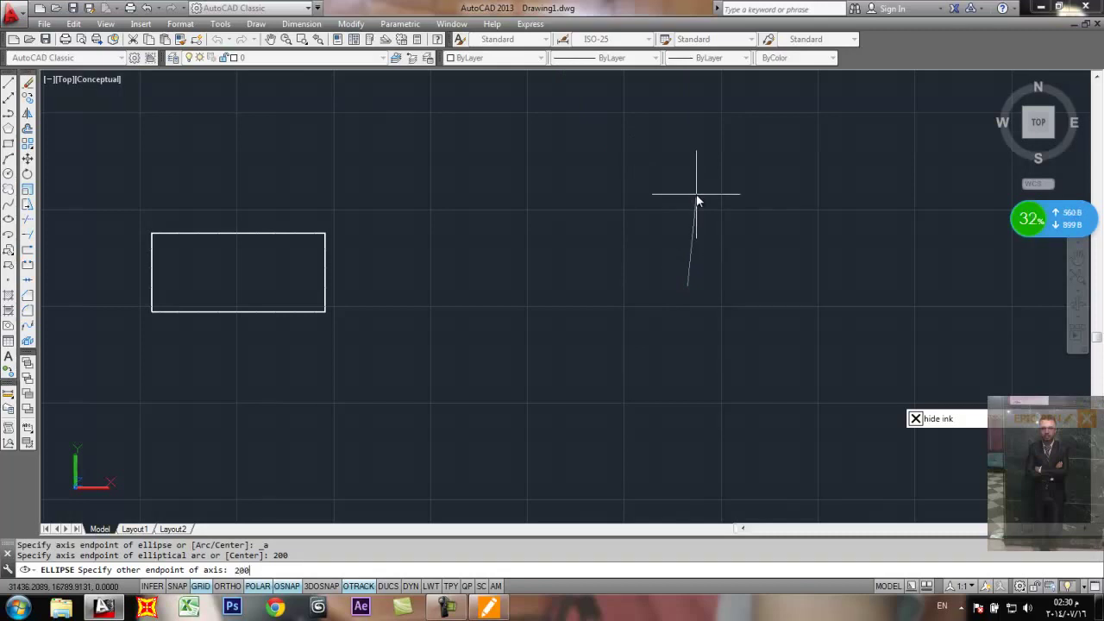
{"action": "key", "text": "Return"}
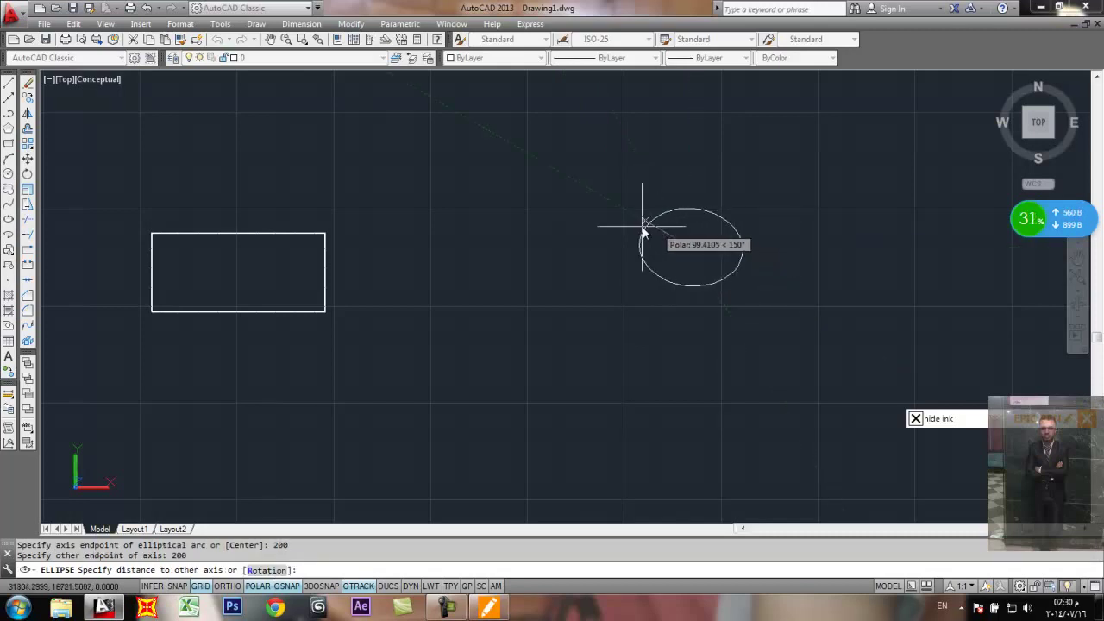
{"action": "left_click", "coordinate": [664, 233]}
{"action": "scroll", "coordinate": [682, 229], "scroll_direction": "up", "scroll_amount": 2}
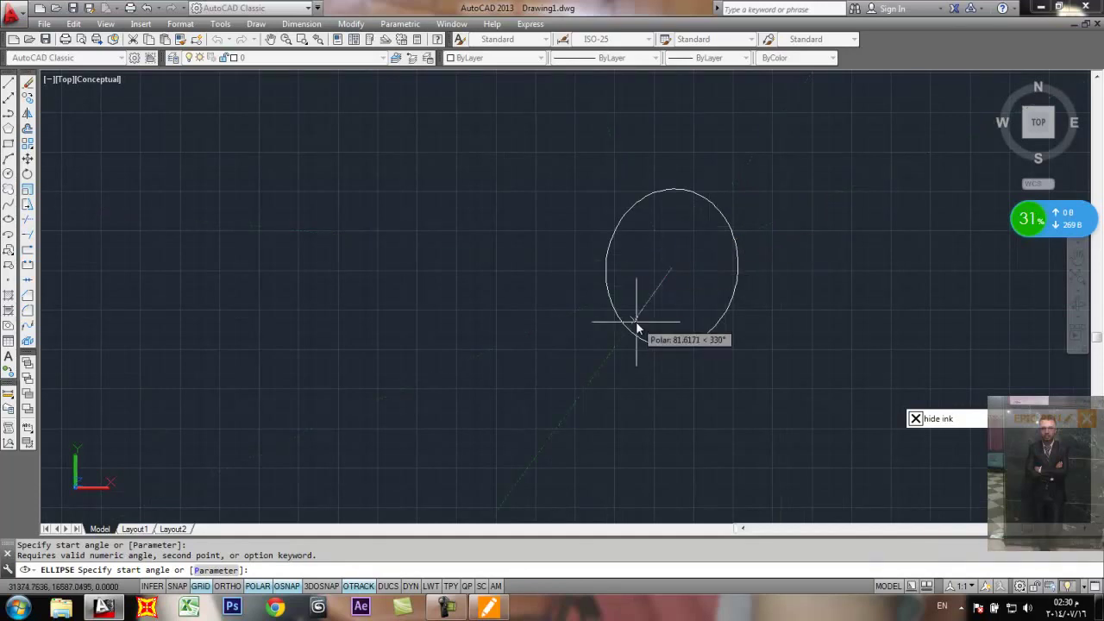
{"action": "key", "text": "Escape"}
{"action": "key", "text": "Escape"}
Step: Draw a circle of radius 500 to the upper right of the rectangle
{"action": "scroll", "coordinate": [571, 263], "scroll_direction": "down", "scroll_amount": 2}
{"action": "scroll", "coordinate": [572, 263], "scroll_direction": "up", "scroll_amount": 4}
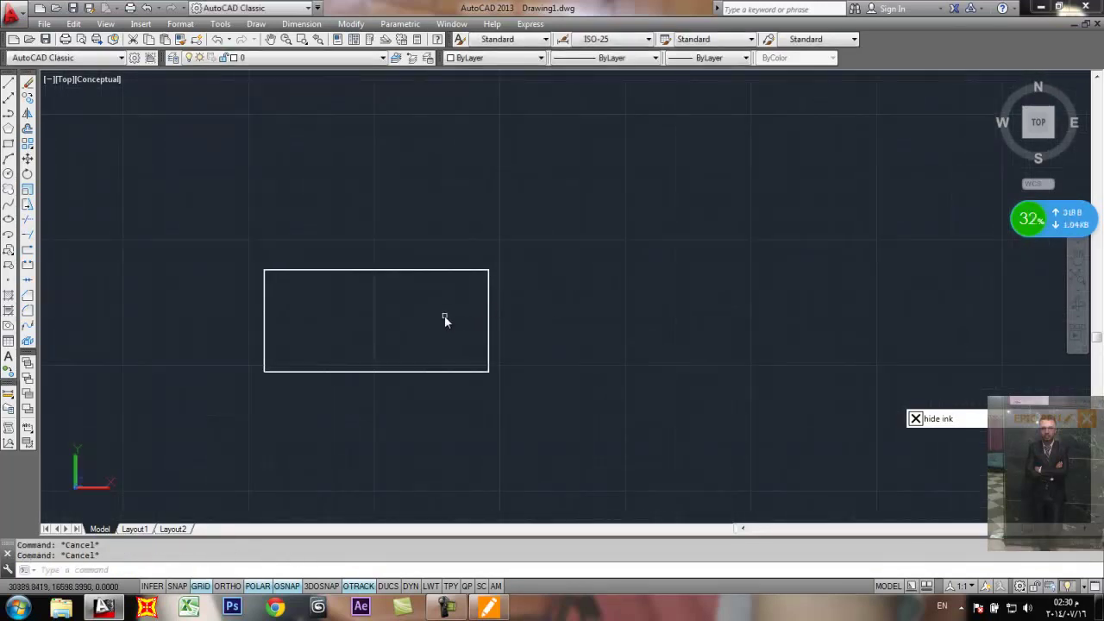
{"action": "left_click", "coordinate": [8, 174]}
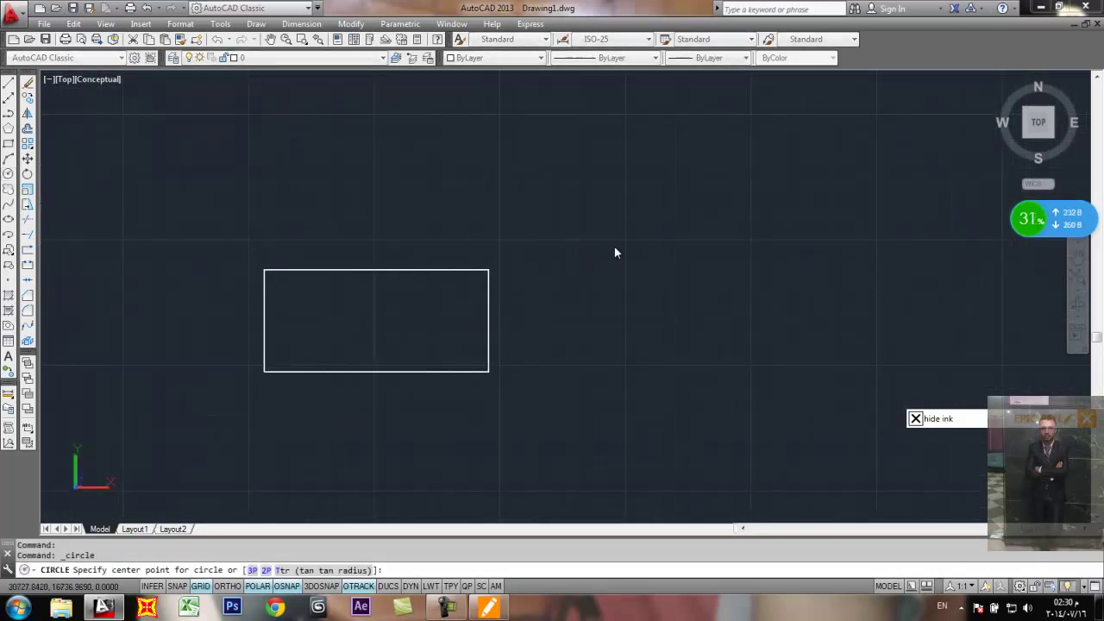
{"action": "left_click", "coordinate": [649, 232]}
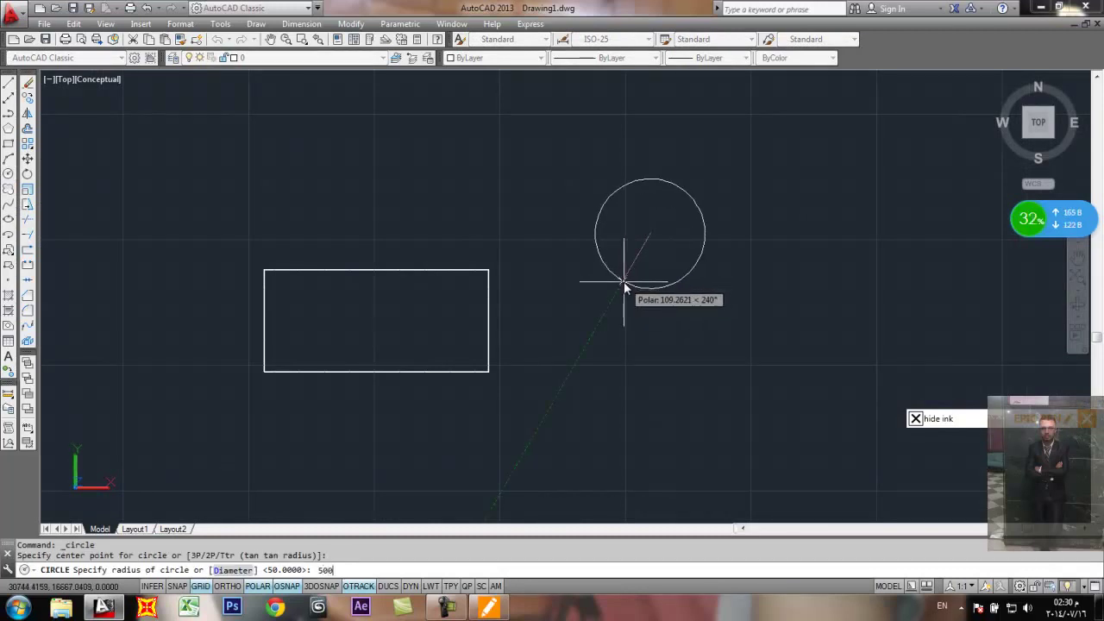
{"action": "type", "text": "500"}
{"action": "key", "text": "Return"}
{"action": "scroll", "coordinate": [625, 285], "scroll_direction": "down", "scroll_amount": 4}
{"action": "scroll", "coordinate": [626, 264], "scroll_direction": "up", "scroll_amount": 4}
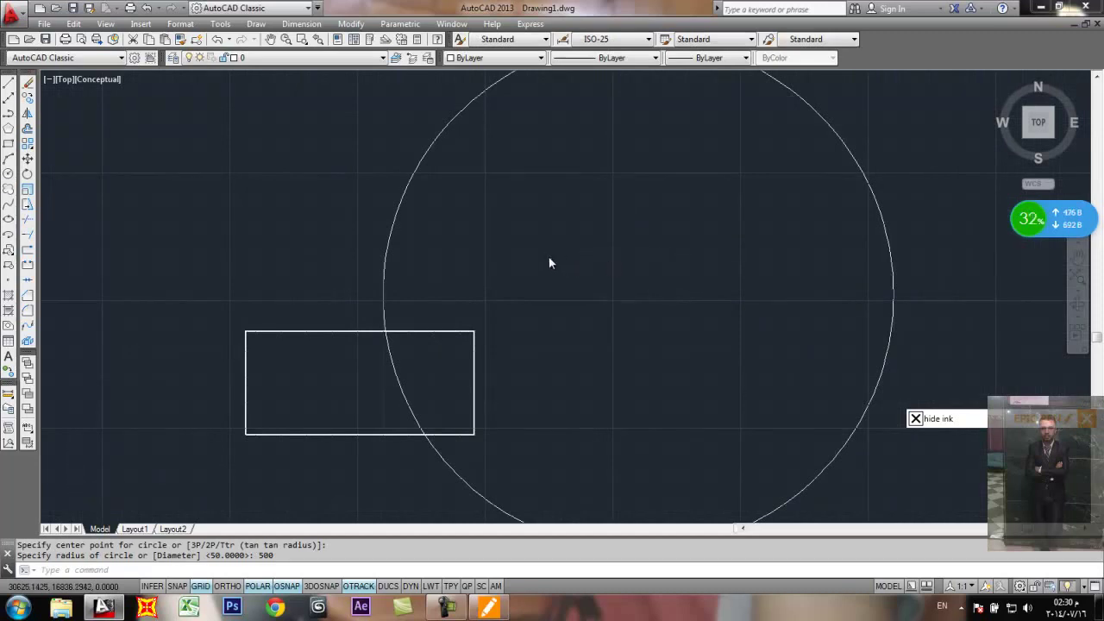
Step: Draw an ellipse by axis endpoints at the circle's right and left quadrants, with the other axis reaching its top quadrant
{"action": "scroll", "coordinate": [388, 258], "scroll_direction": "down", "scroll_amount": 2}
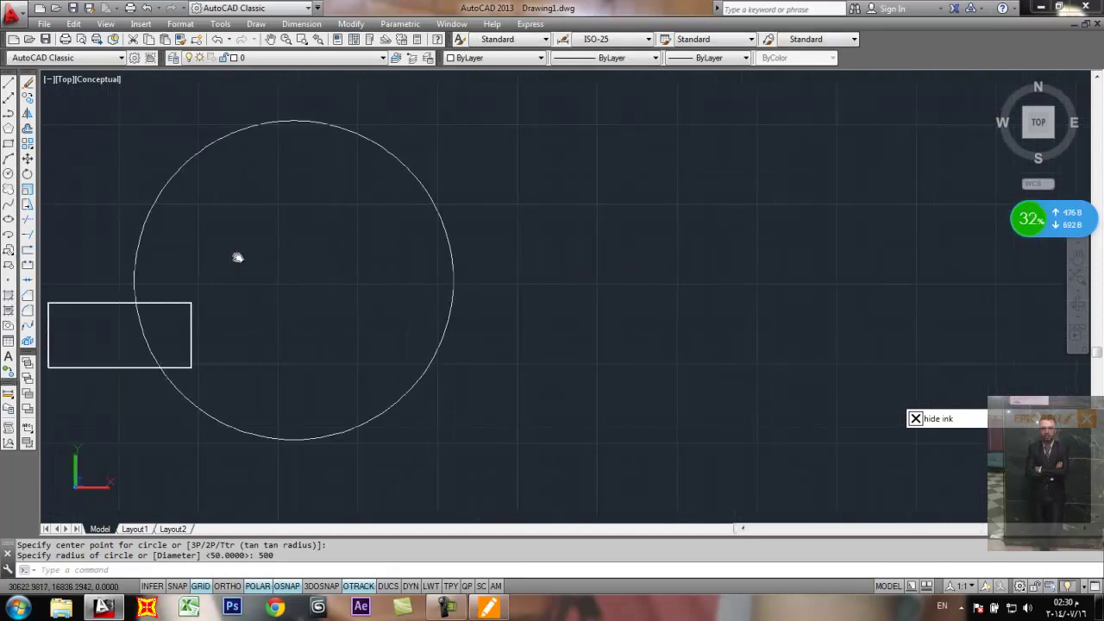
{"action": "left_click", "coordinate": [9, 220]}
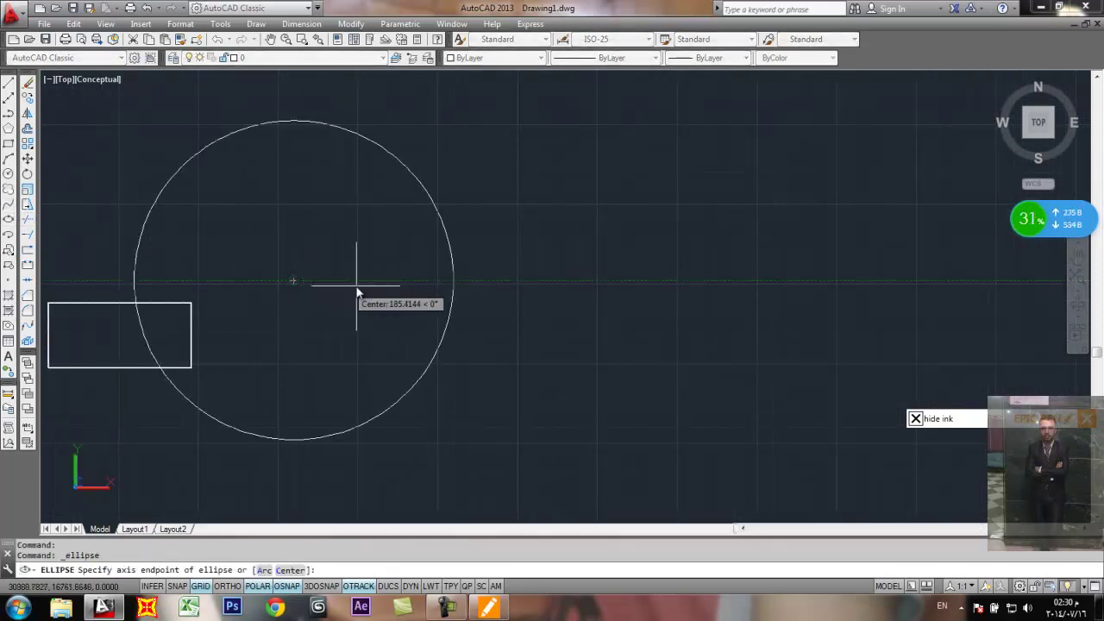
{"action": "left_click", "coordinate": [451, 282]}
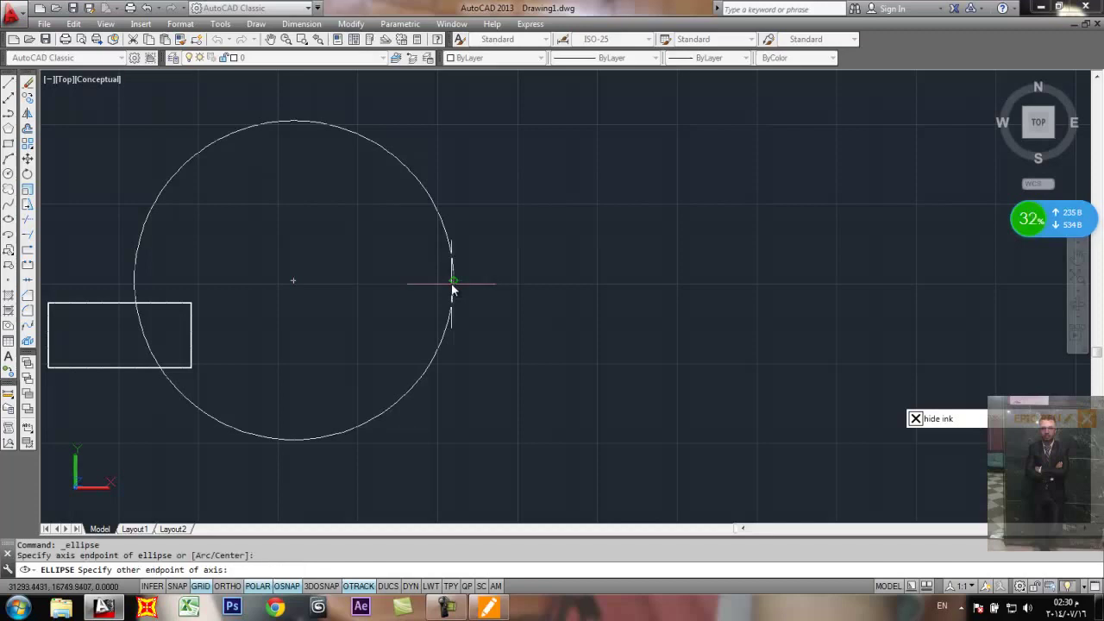
{"action": "left_click", "coordinate": [136, 282]}
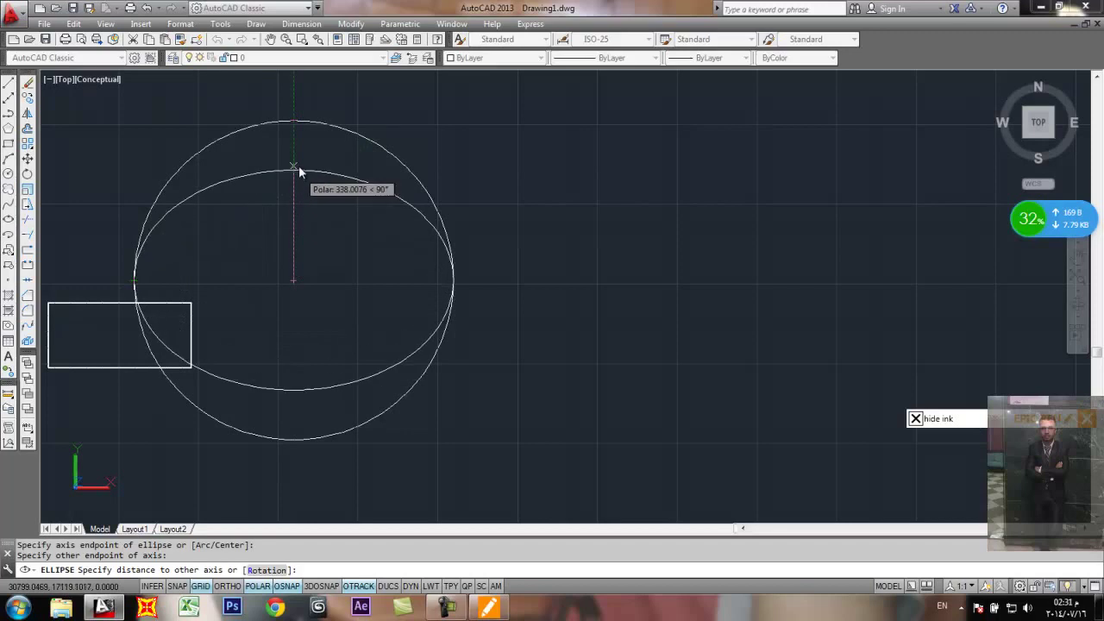
{"action": "left_click", "coordinate": [294, 122]}
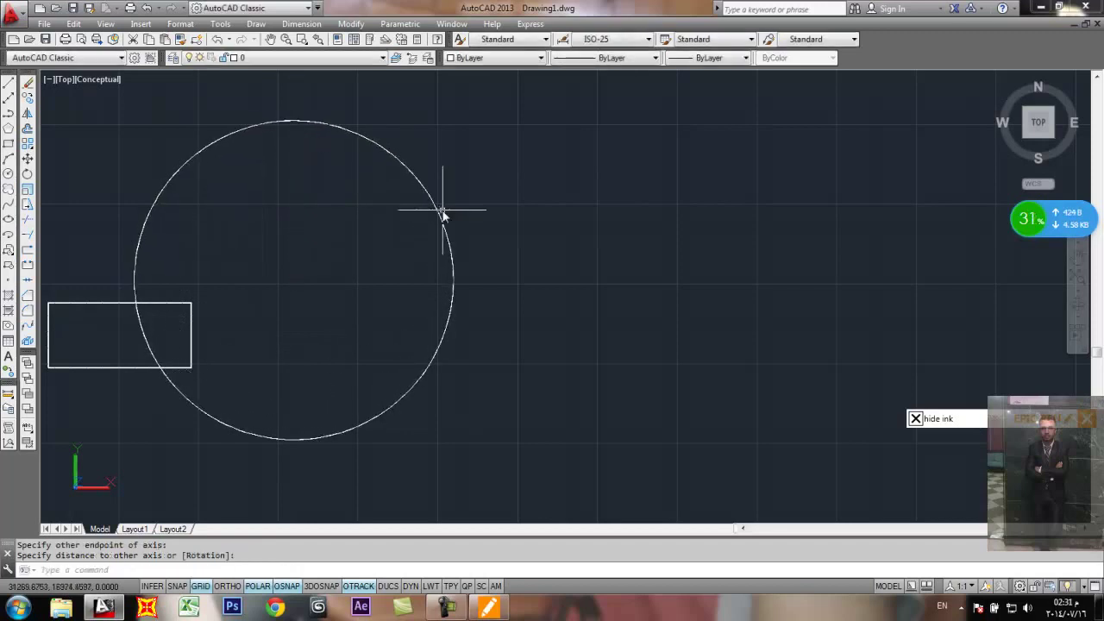
Step: Erase the rectangle, the circle and the ellipse drawn over it together
{"action": "scroll", "coordinate": [467, 248], "scroll_direction": "down", "scroll_amount": 5}
{"action": "left_click", "coordinate": [497, 216]}
{"action": "left_click", "coordinate": [342, 311]}
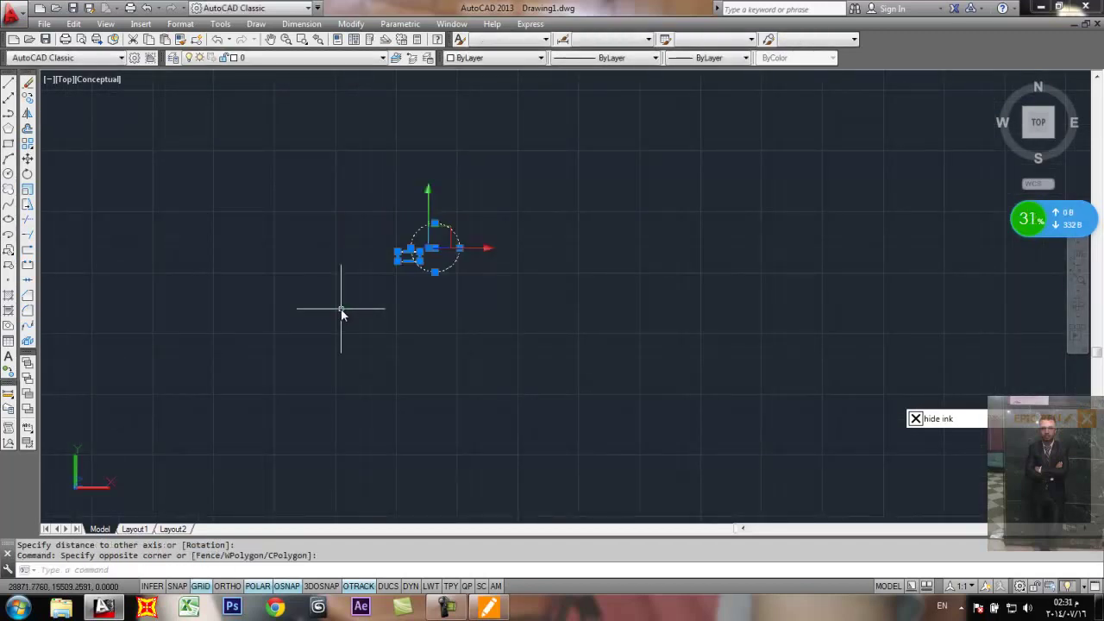
{"action": "type", "text": "e"}
{"action": "key", "text": "Return"}
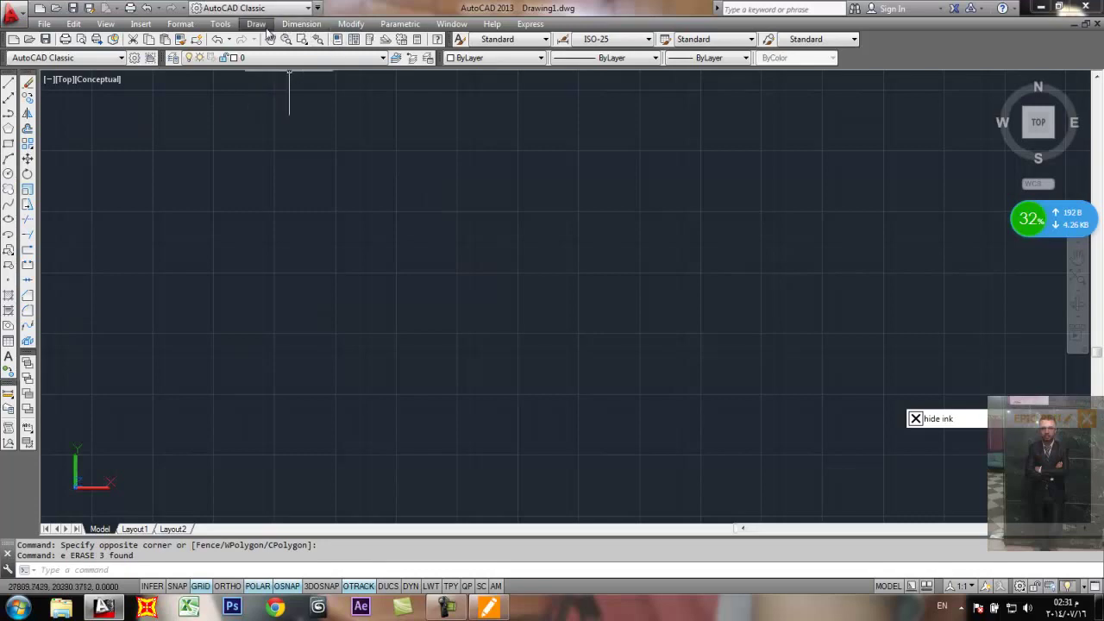
Step: Draw an ellipse by center with a horizontal axis, using a rotation of 180 degrees around the major axis
{"action": "left_click", "coordinate": [261, 24]}
{"action": "mouse_move", "coordinate": [345, 276]}
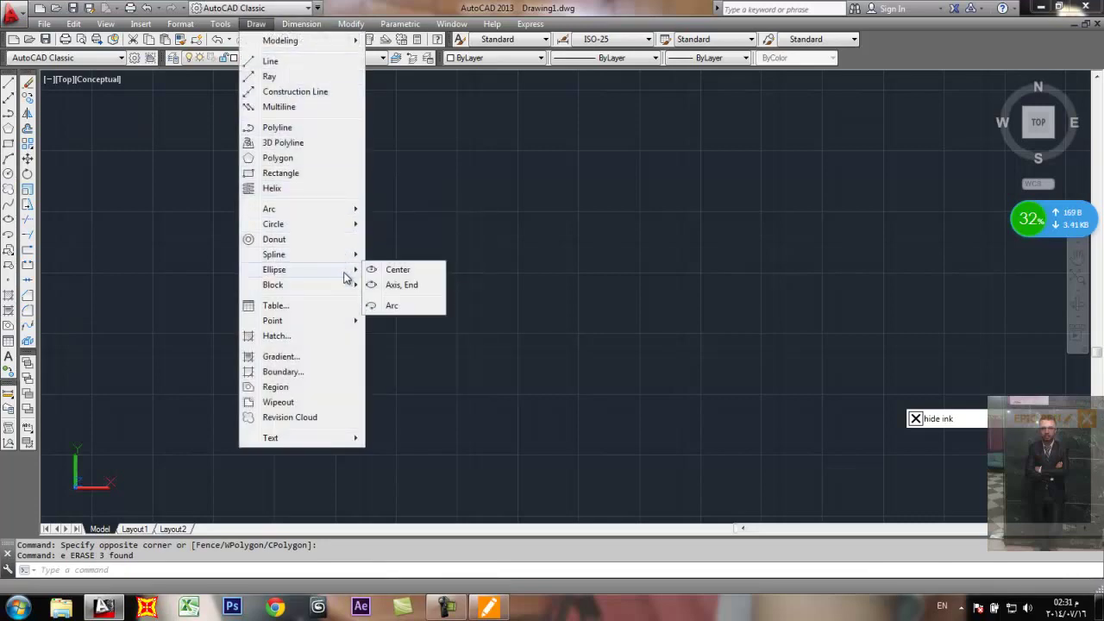
{"action": "left_click", "coordinate": [386, 270]}
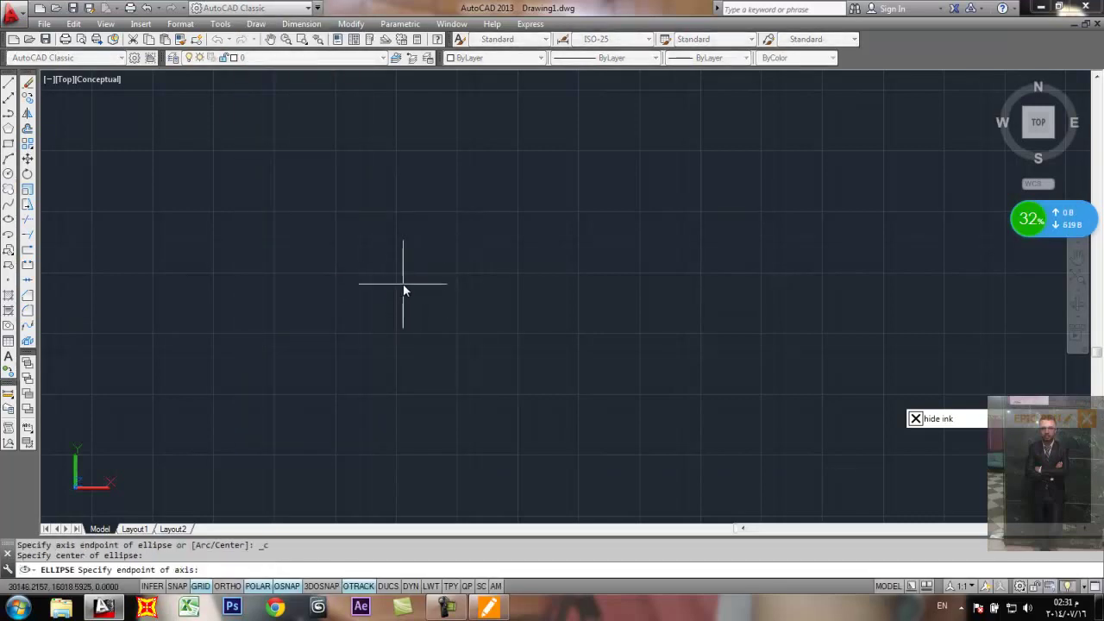
{"action": "left_click", "coordinate": [529, 285]}
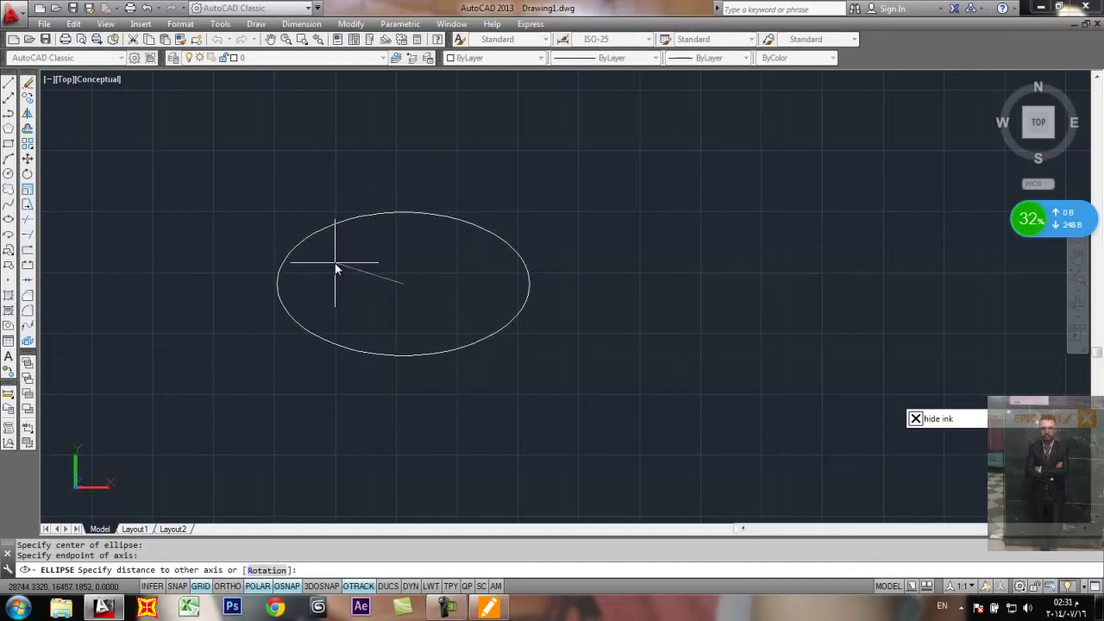
{"action": "left_click", "coordinate": [264, 570]}
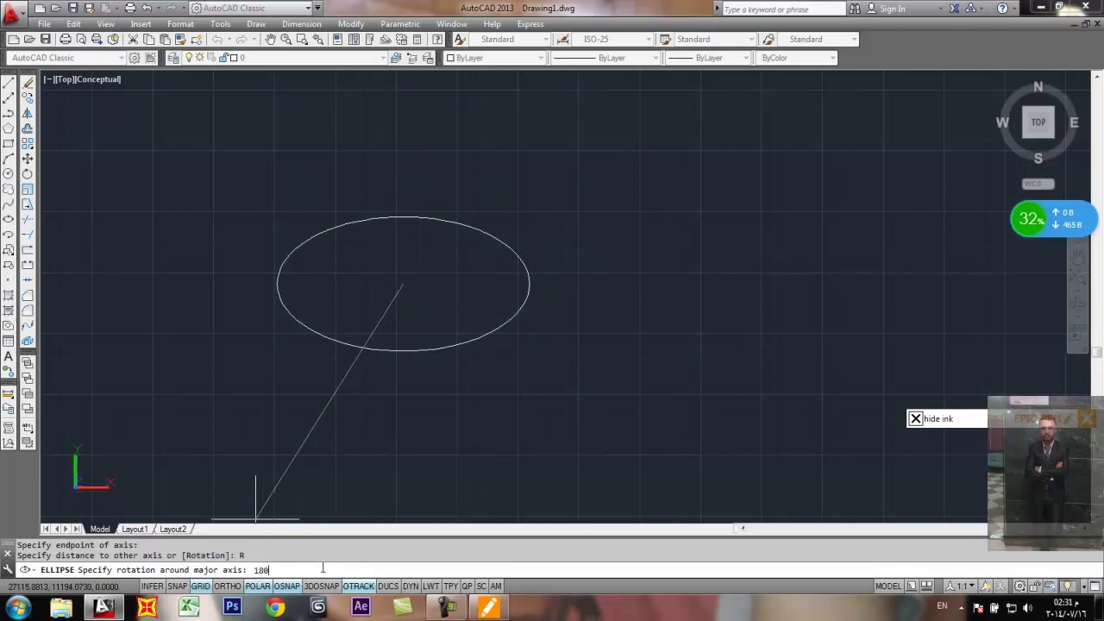
{"action": "type", "text": "180"}
{"action": "key", "text": "Return"}
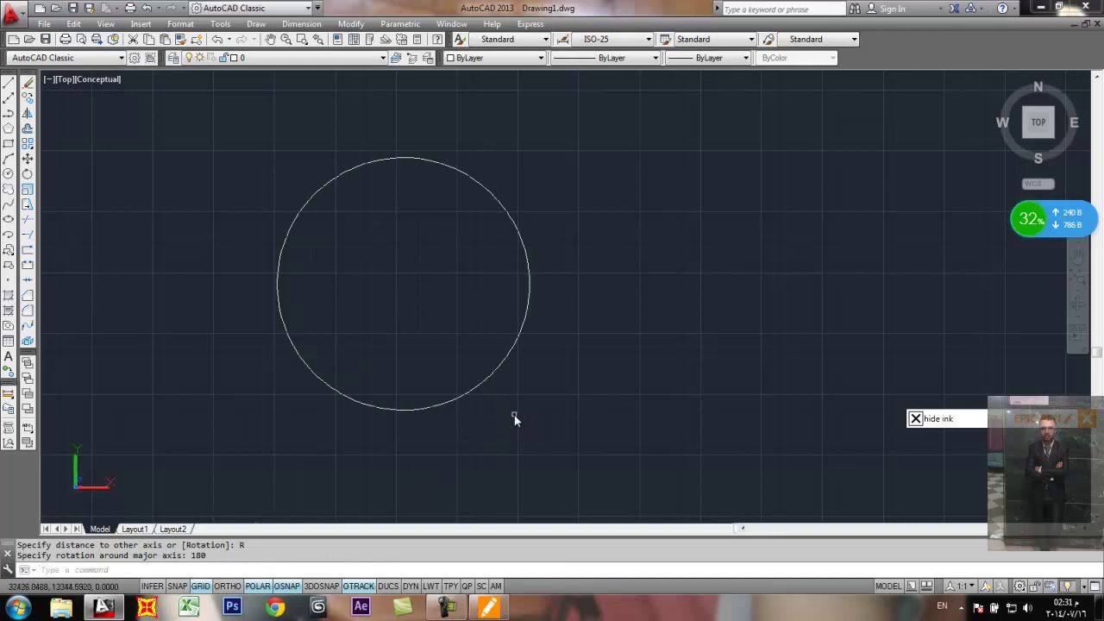
Step: Try to draw an ellipse by horizontal axis endpoints right of the round one, with a 90-degree rotation around the major axis
{"action": "middle_click_drag", "start_coordinate": [541, 351], "coordinate": [286, 315]}
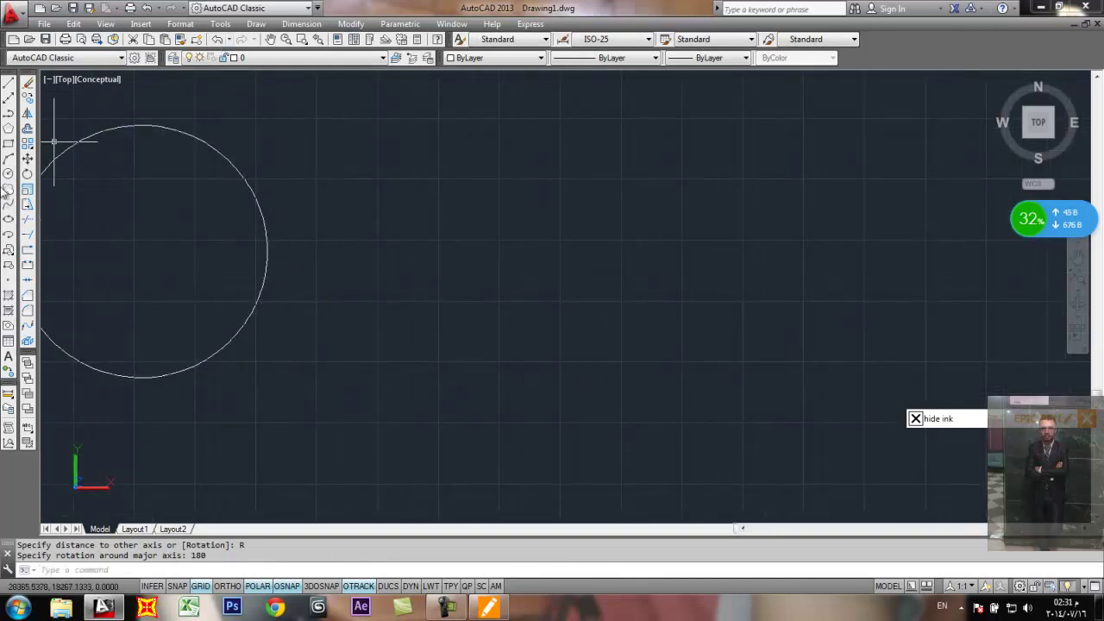
{"action": "left_click", "coordinate": [7, 218]}
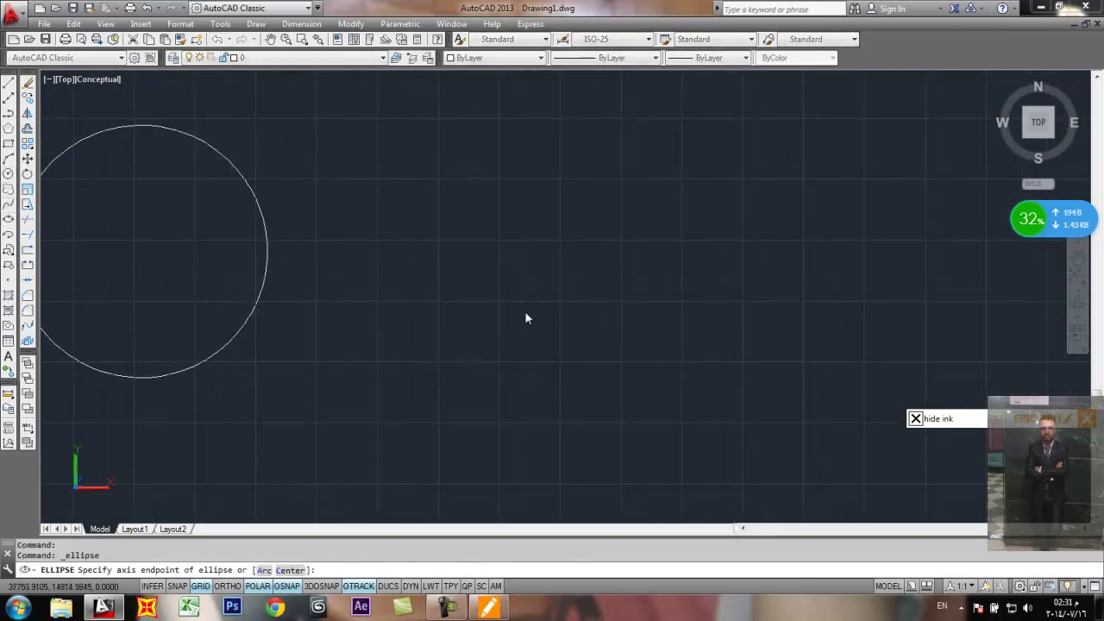
{"action": "left_click", "coordinate": [736, 295]}
{"action": "left_click", "coordinate": [498, 289]}
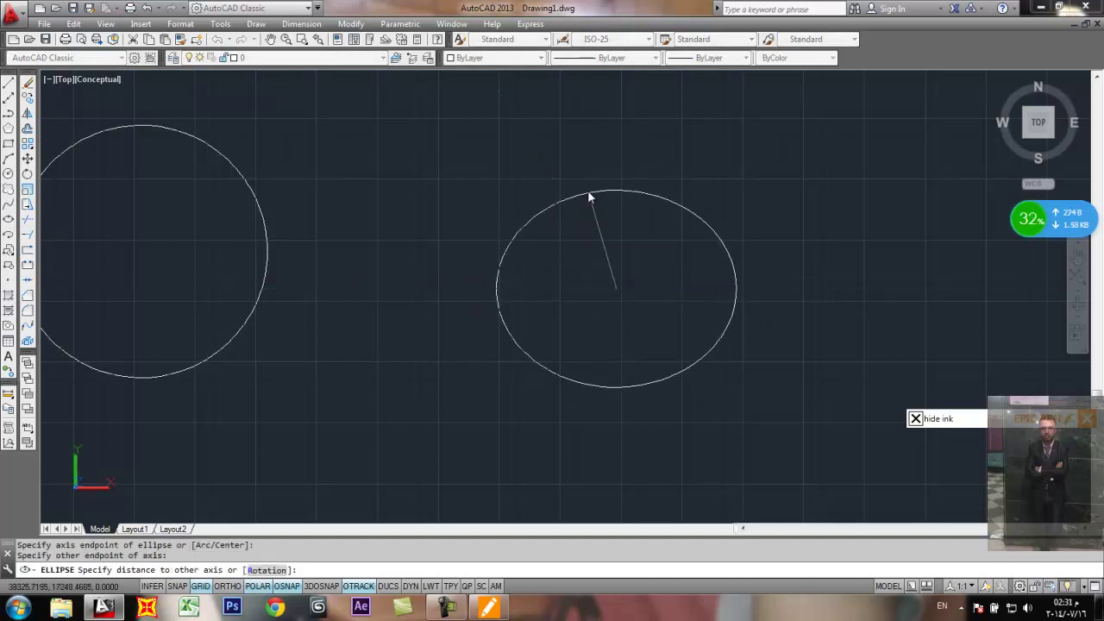
{"action": "left_click", "coordinate": [283, 570]}
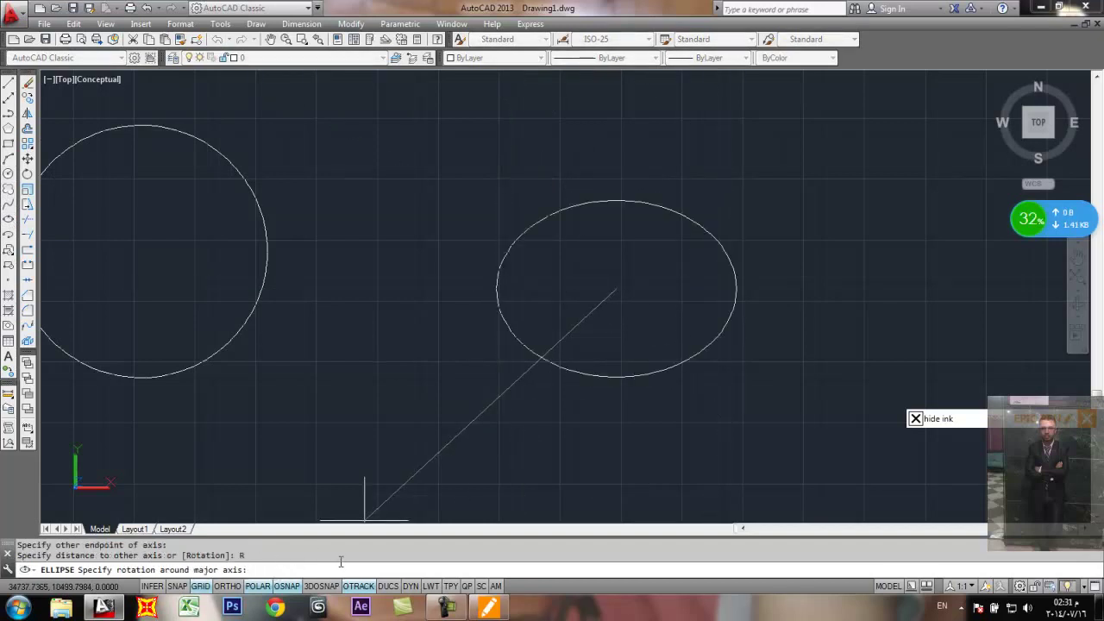
{"action": "key", "text": "Return"}
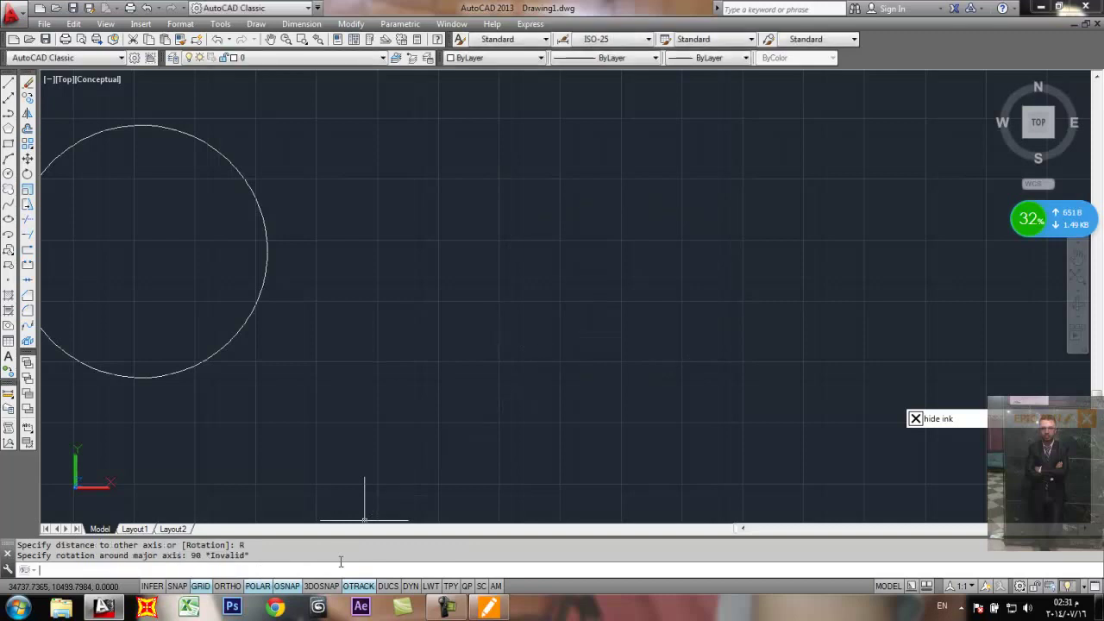
{"action": "scroll", "coordinate": [407, 458], "scroll_direction": "down", "scroll_amount": 5}
{"action": "scroll", "coordinate": [411, 412], "scroll_direction": "up", "scroll_amount": 2}
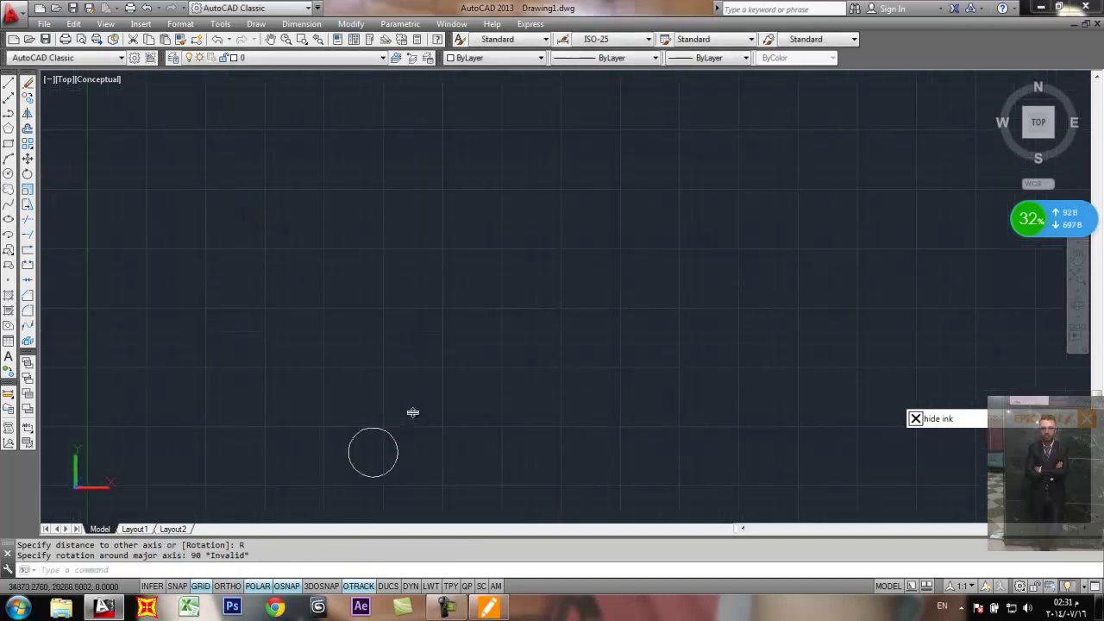
{"action": "middle_click_drag", "start_coordinate": [370, 367], "coordinate": [296, 275]}
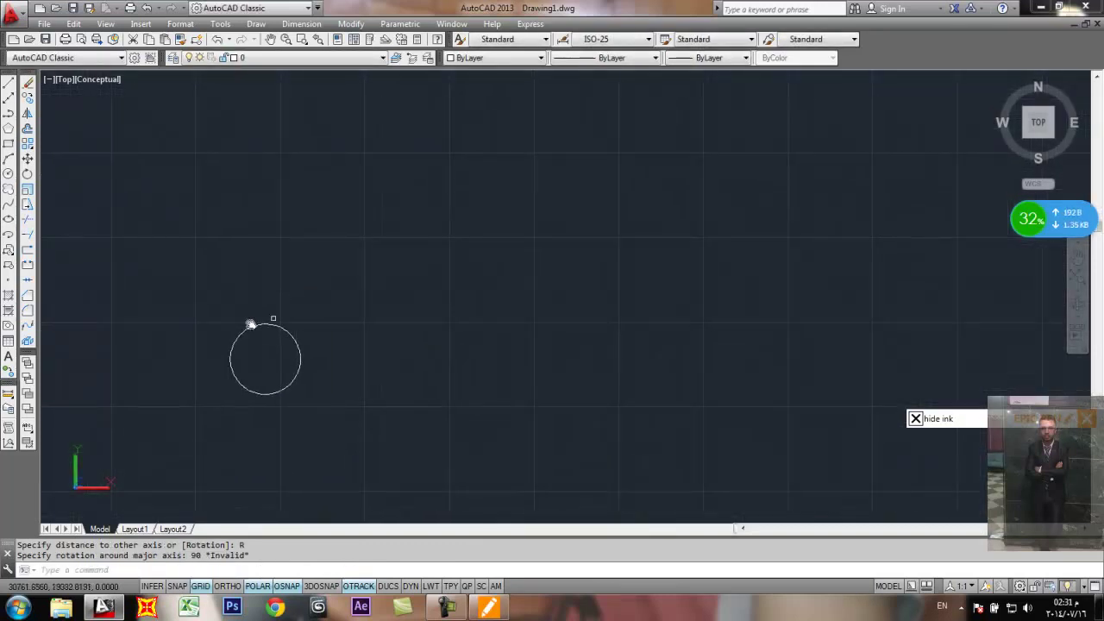
{"action": "left_click", "coordinate": [9, 219]}
{"action": "key", "text": "Escape"}
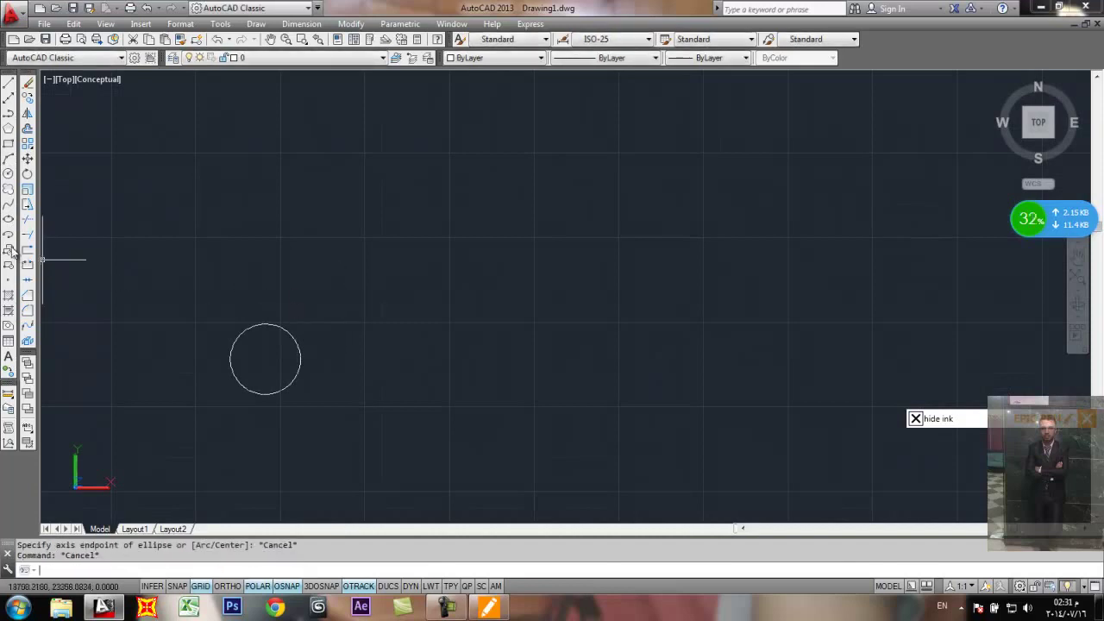
{"action": "key", "text": "Escape"}
Step: Draw an elliptical arc right of the round ellipse with horizontal axis endpoints, 80-degree rotation, start angle at its right end and end angle 360
{"action": "left_click", "coordinate": [8, 235]}
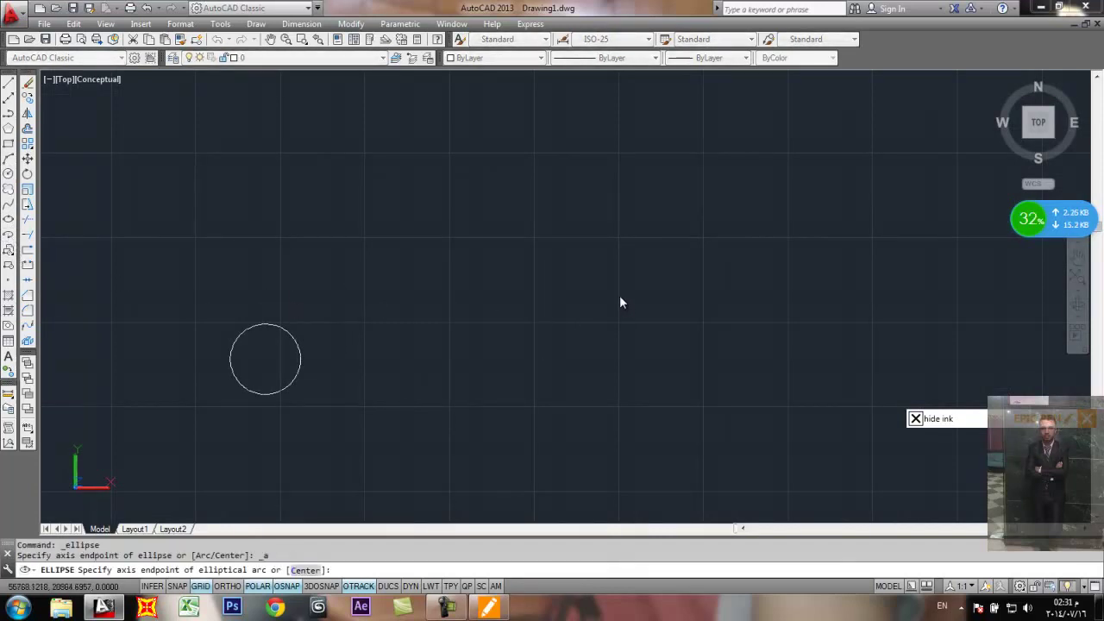
{"action": "left_click", "coordinate": [699, 279]}
{"action": "left_click", "coordinate": [498, 276]}
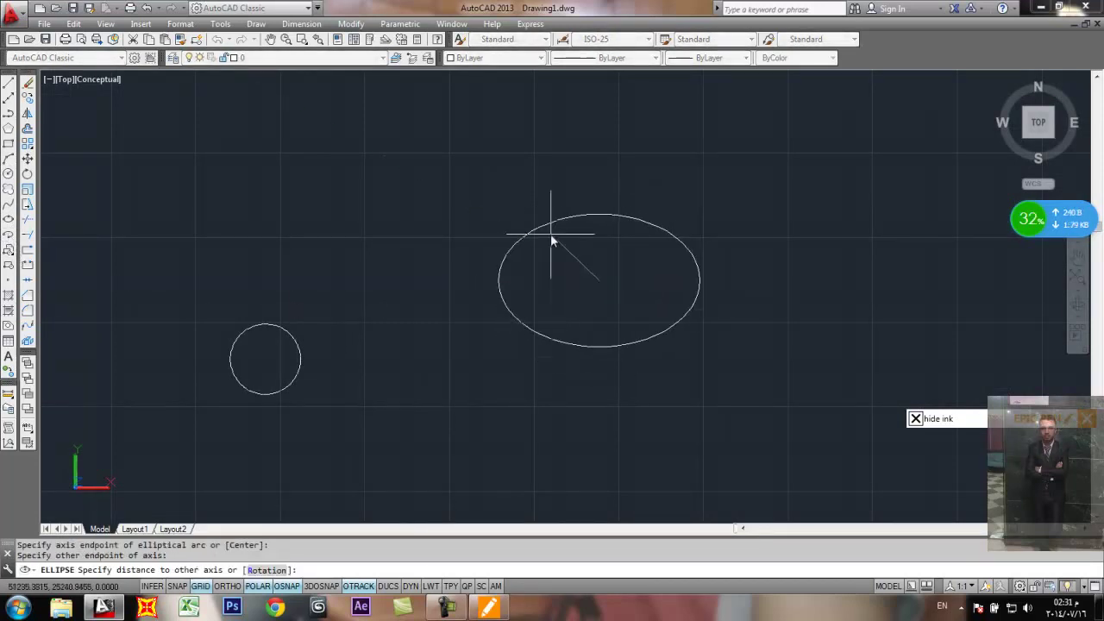
{"action": "type", "text": "R"}
{"action": "key", "text": "Return"}
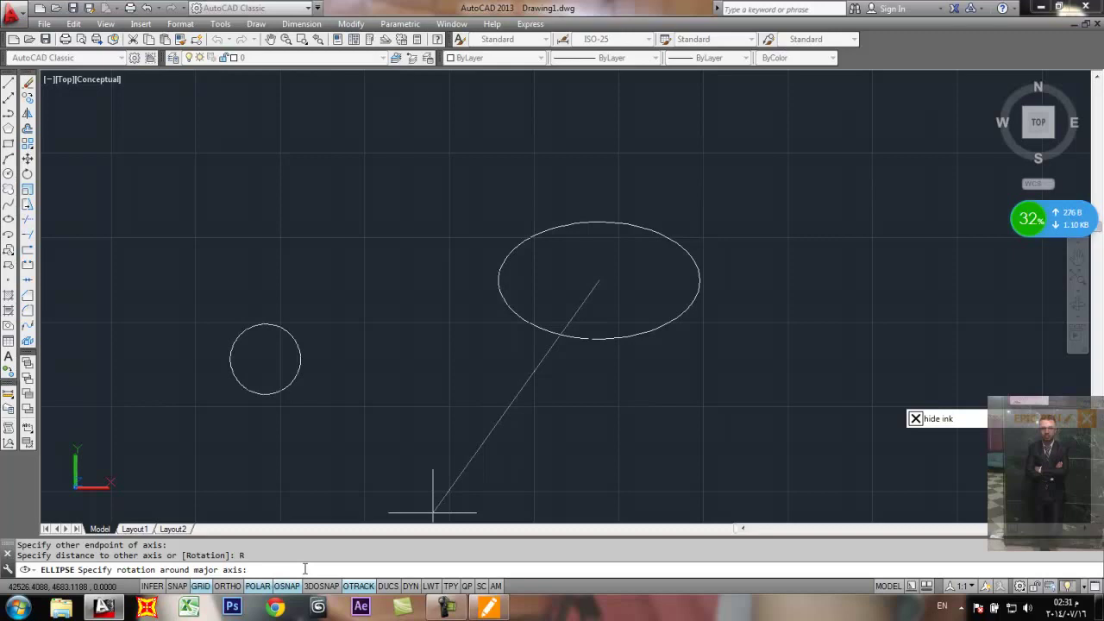
{"action": "type", "text": "80"}
{"action": "key", "text": "Return"}
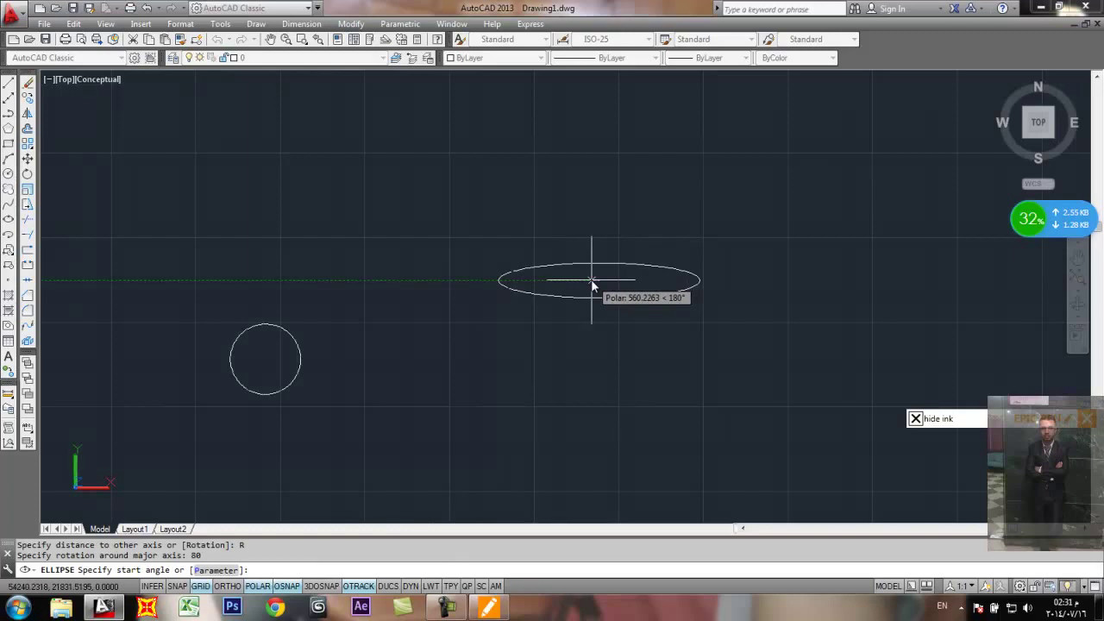
{"action": "key", "text": "Return"}
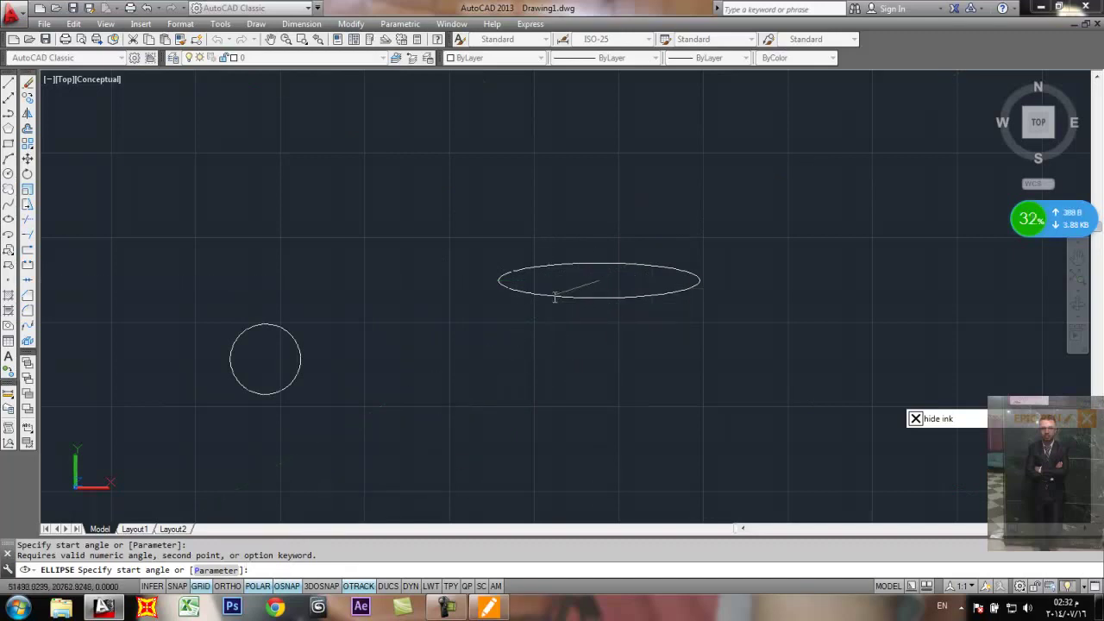
{"action": "left_click", "coordinate": [698, 279]}
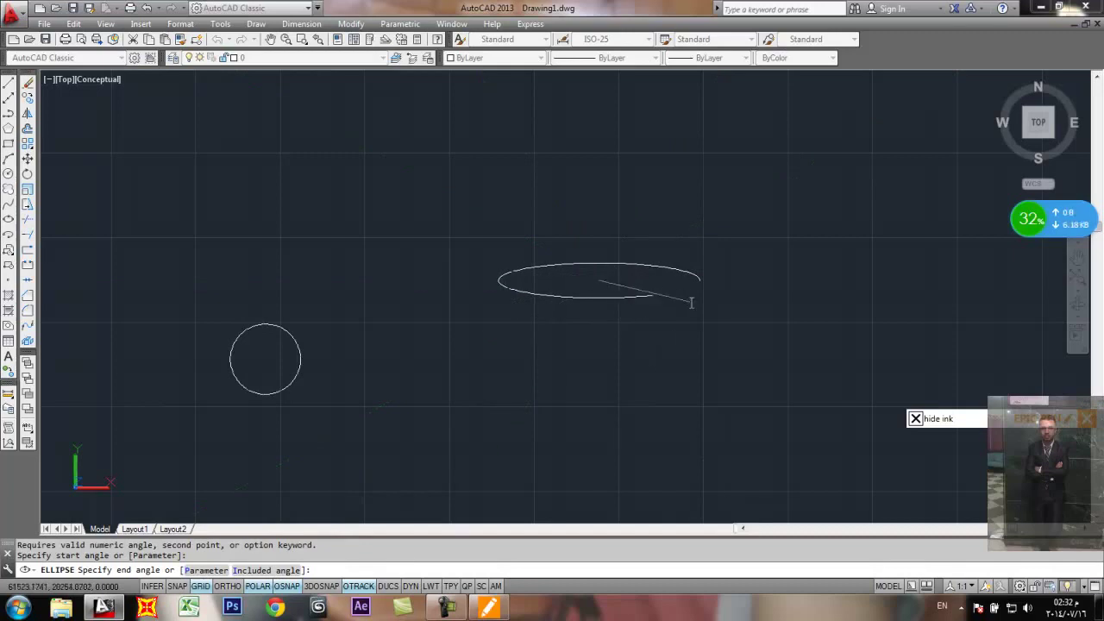
{"action": "type", "text": "360"}
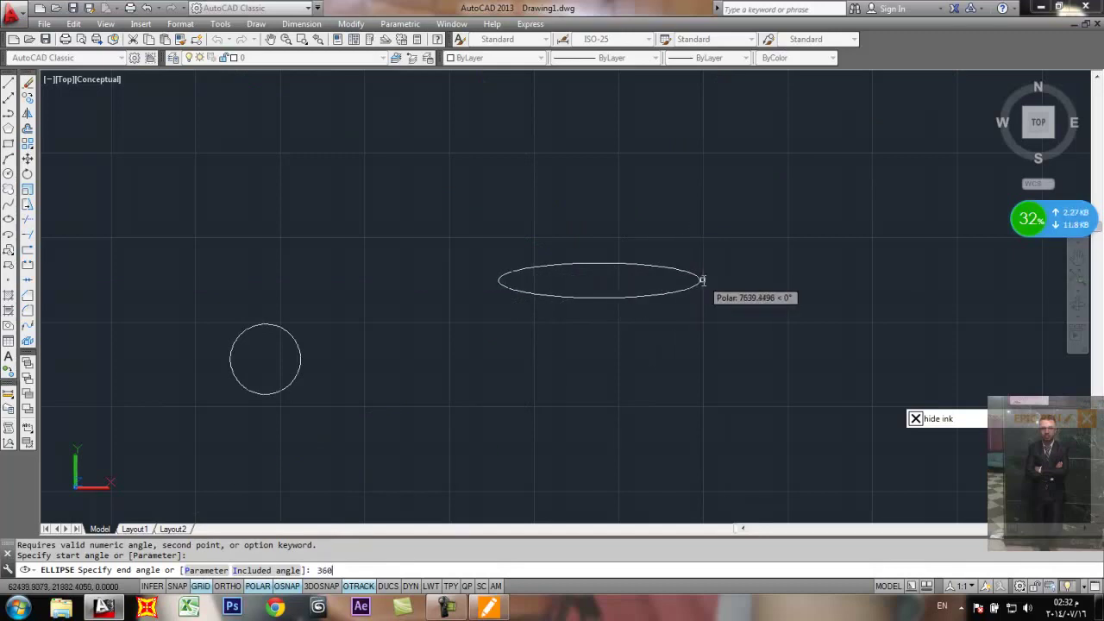
{"action": "key", "text": "Return"}
Step: Erase the round ellipse and the flat elliptical arc together
{"action": "scroll", "coordinate": [647, 270], "scroll_direction": "down", "scroll_amount": 5}
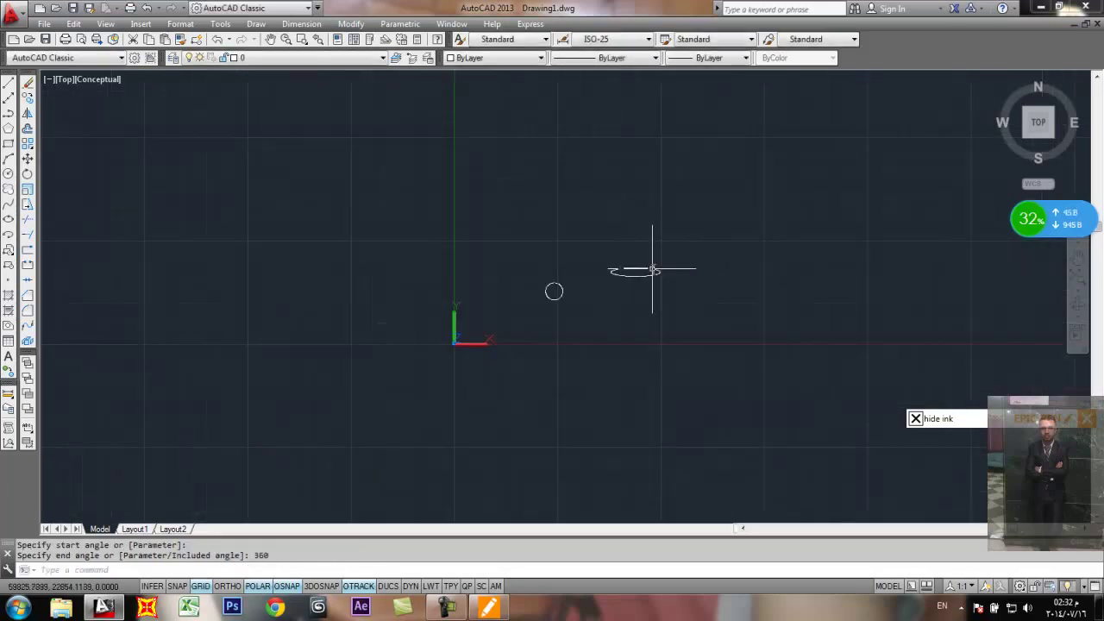
{"action": "scroll", "coordinate": [653, 267], "scroll_direction": "up", "scroll_amount": 3}
{"action": "left_click", "coordinate": [669, 234]}
{"action": "left_click", "coordinate": [325, 439]}
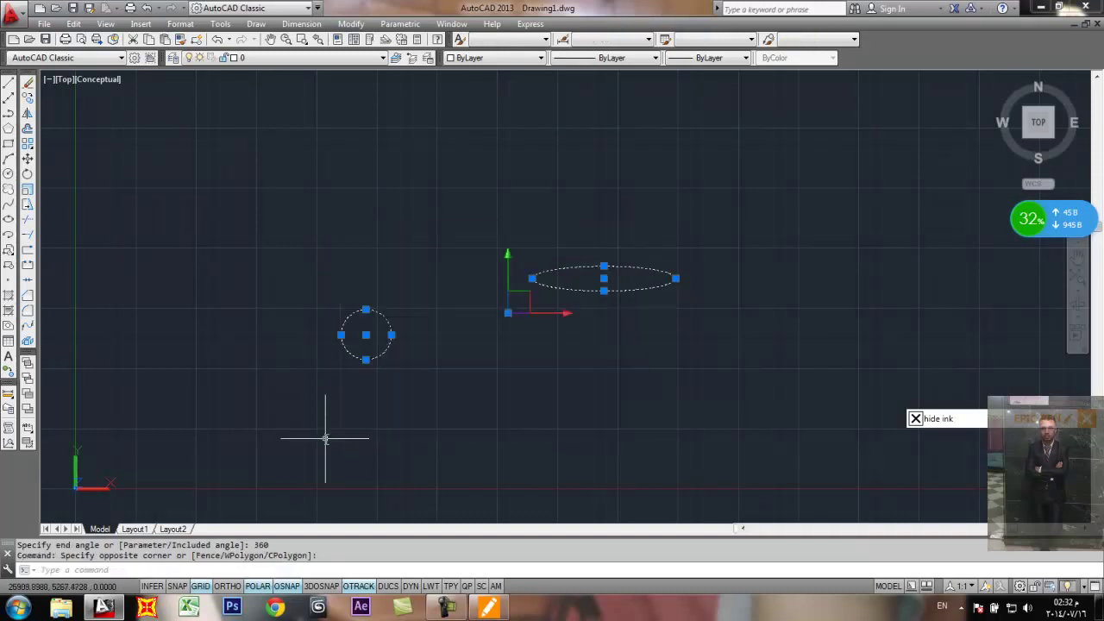
{"action": "key", "text": "Delete"}
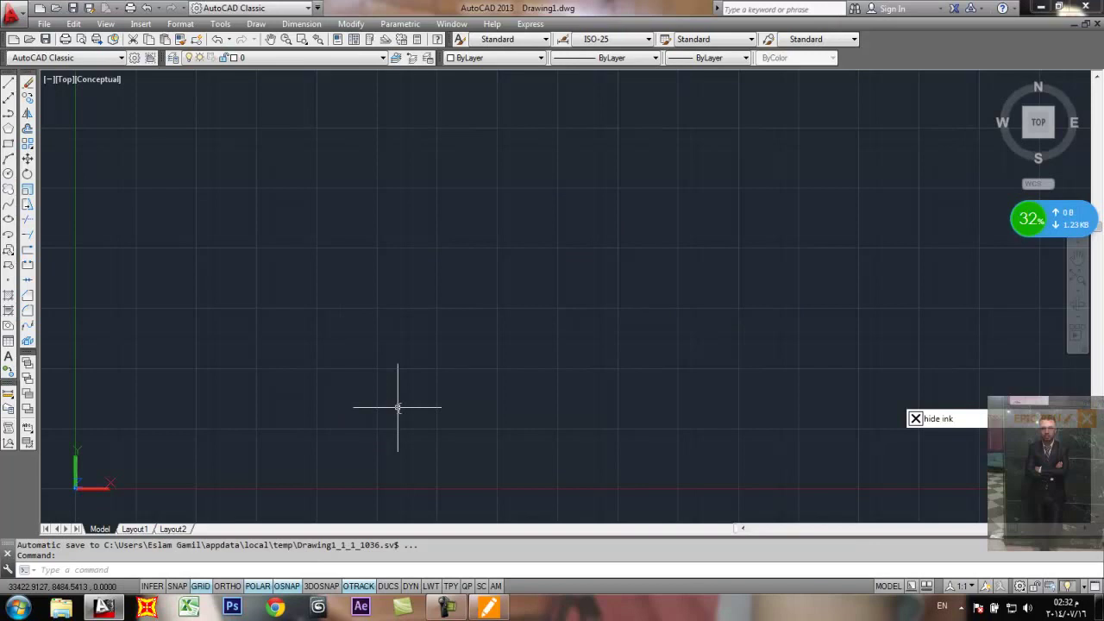
{"action": "left_click", "coordinate": [10, 235]}
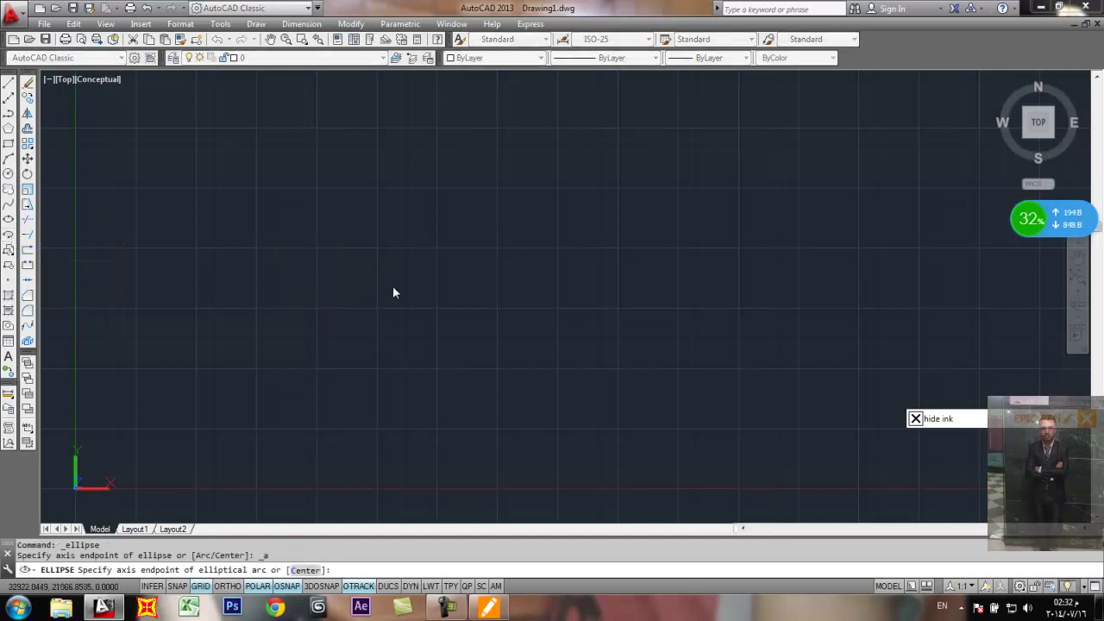
{"action": "left_click", "coordinate": [301, 303]}
{"action": "left_click", "coordinate": [515, 303]}
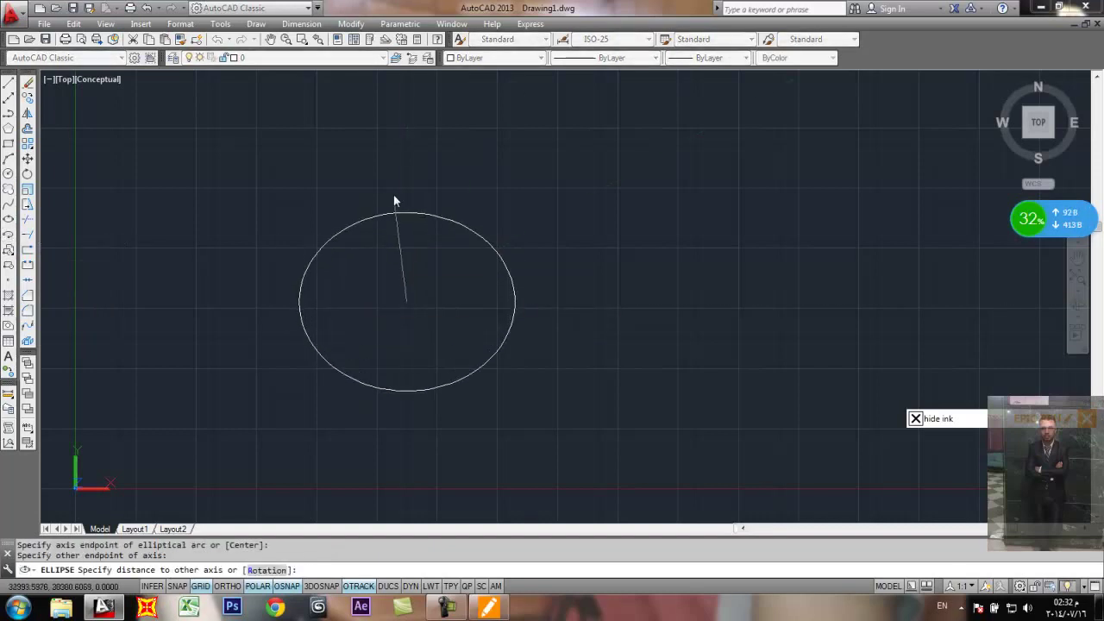
{"action": "left_click", "coordinate": [399, 137]}
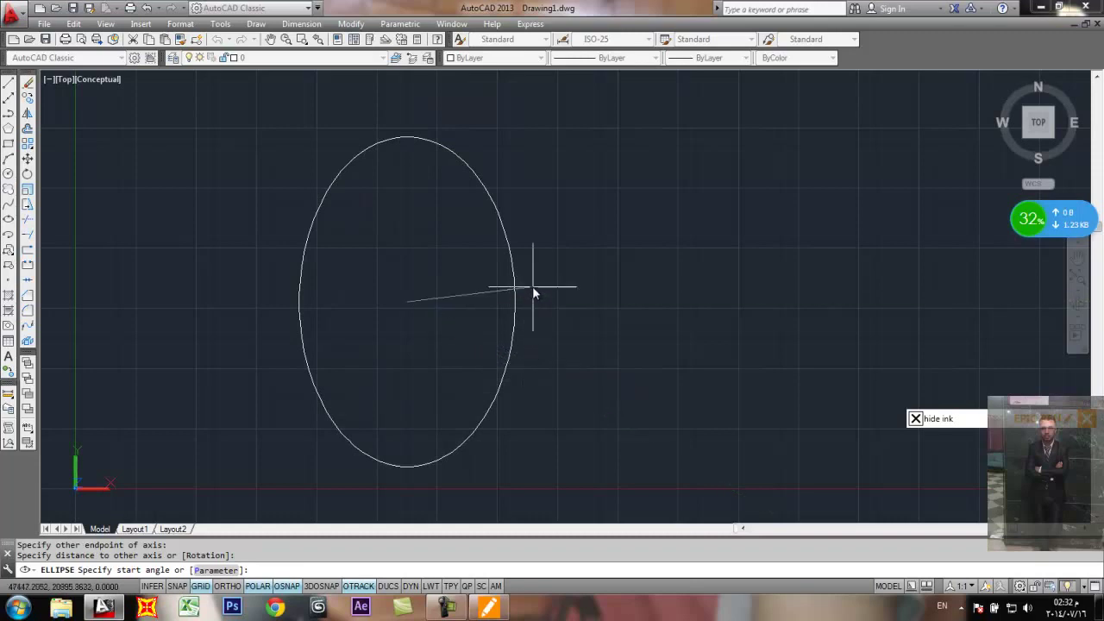
{"action": "key", "text": "Return"}
{"action": "key", "text": "Escape"}
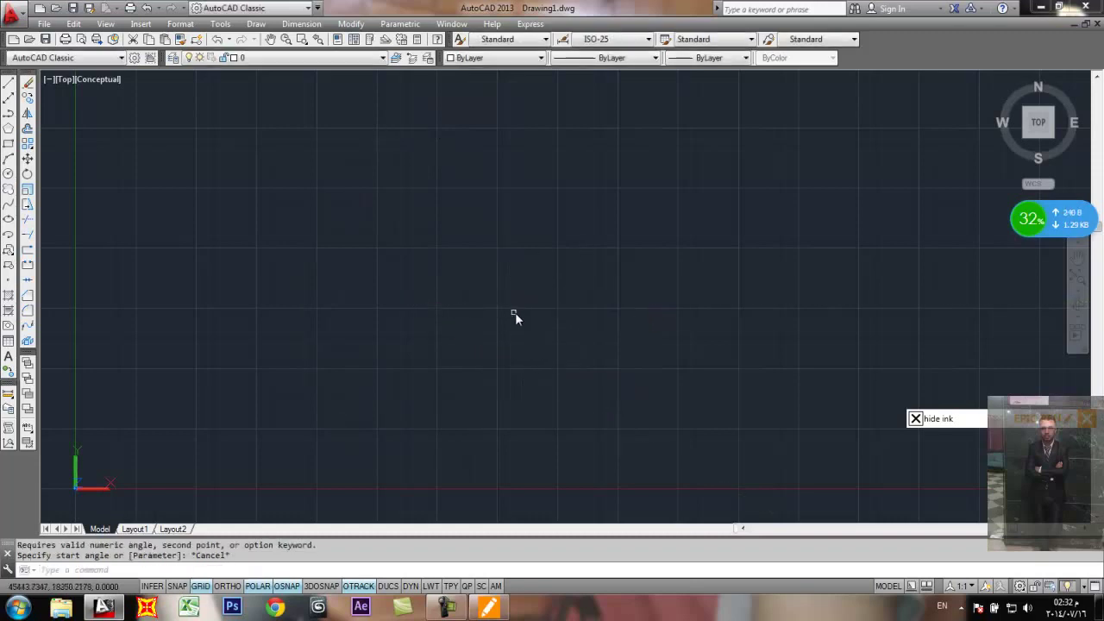
Step: Draw a nearly round elliptical arc from horizontal axis endpoints, with both start and end angles picked at its bottom point
{"action": "scroll", "coordinate": [500, 308], "scroll_direction": "down", "scroll_amount": 4}
{"action": "middle_click_drag", "start_coordinate": [500, 308], "coordinate": [354, 309]}
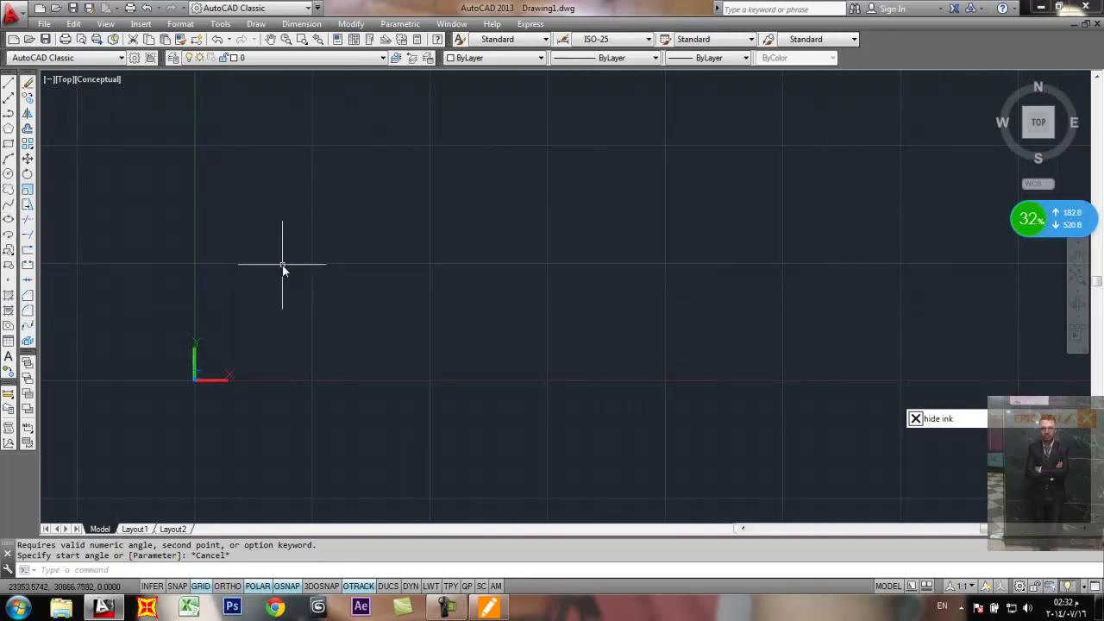
{"action": "left_click", "coordinate": [8, 235]}
{"action": "left_click", "coordinate": [398, 288]}
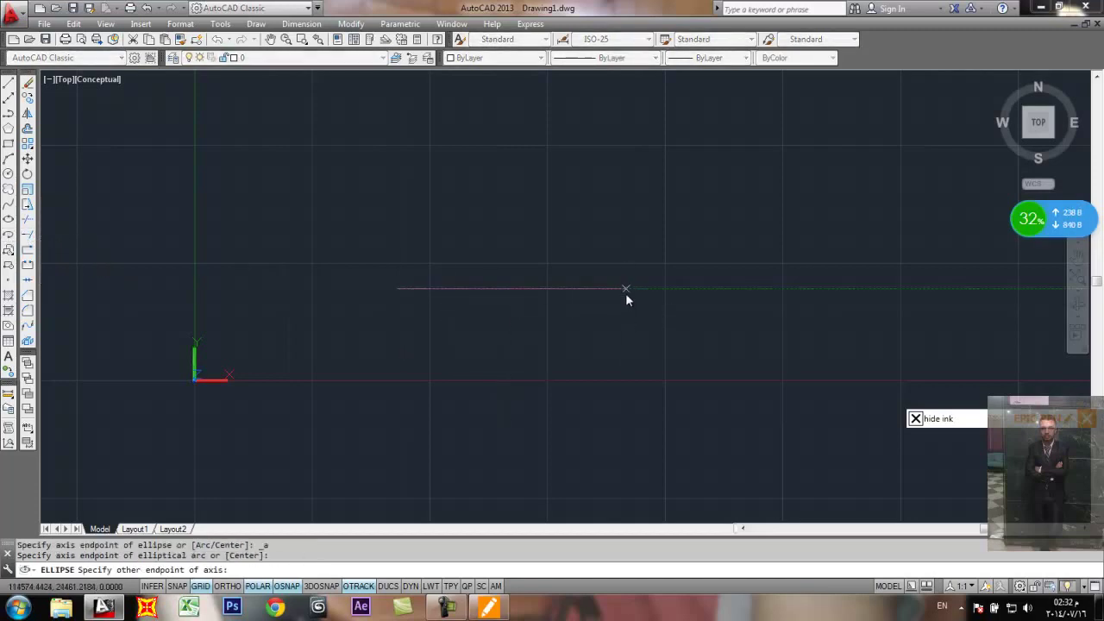
{"action": "left_click", "coordinate": [625, 291]}
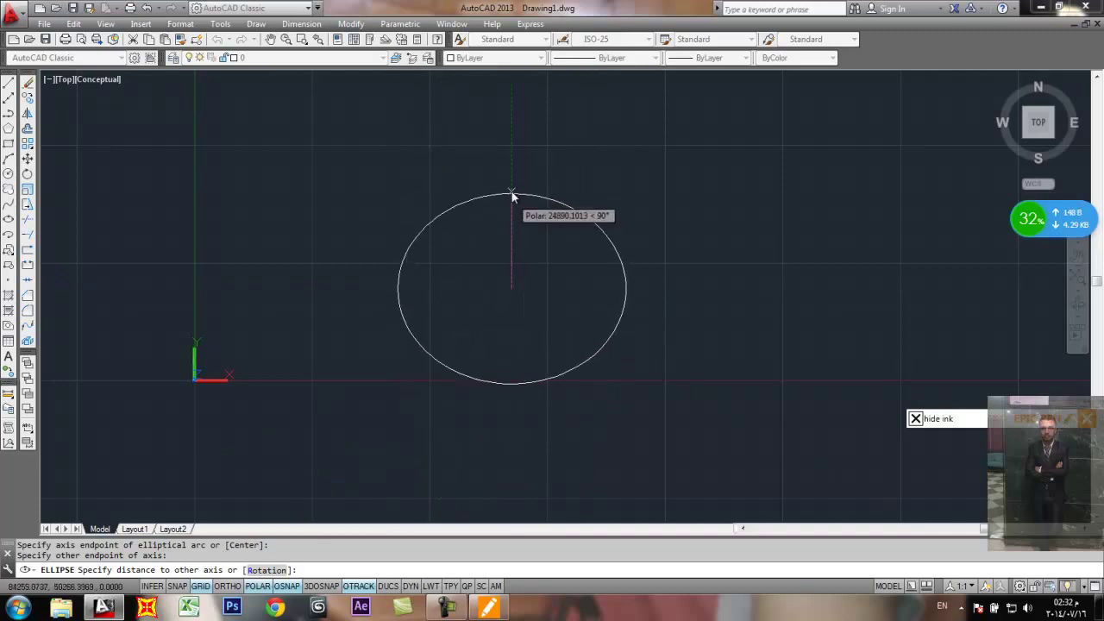
{"action": "left_click", "coordinate": [510, 171]}
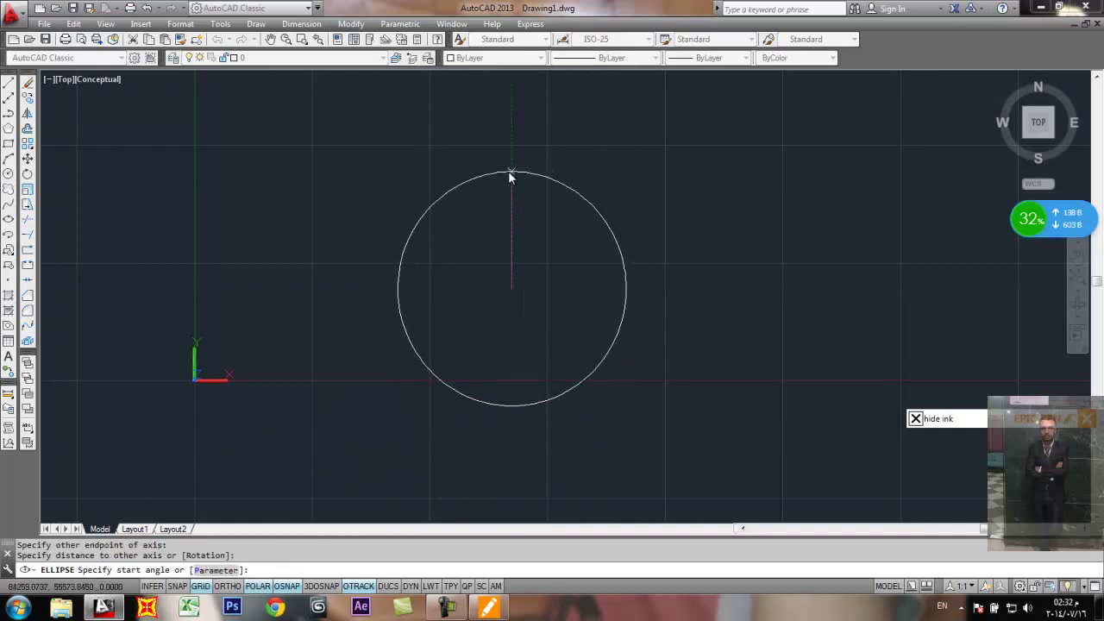
{"action": "left_click", "coordinate": [509, 406]}
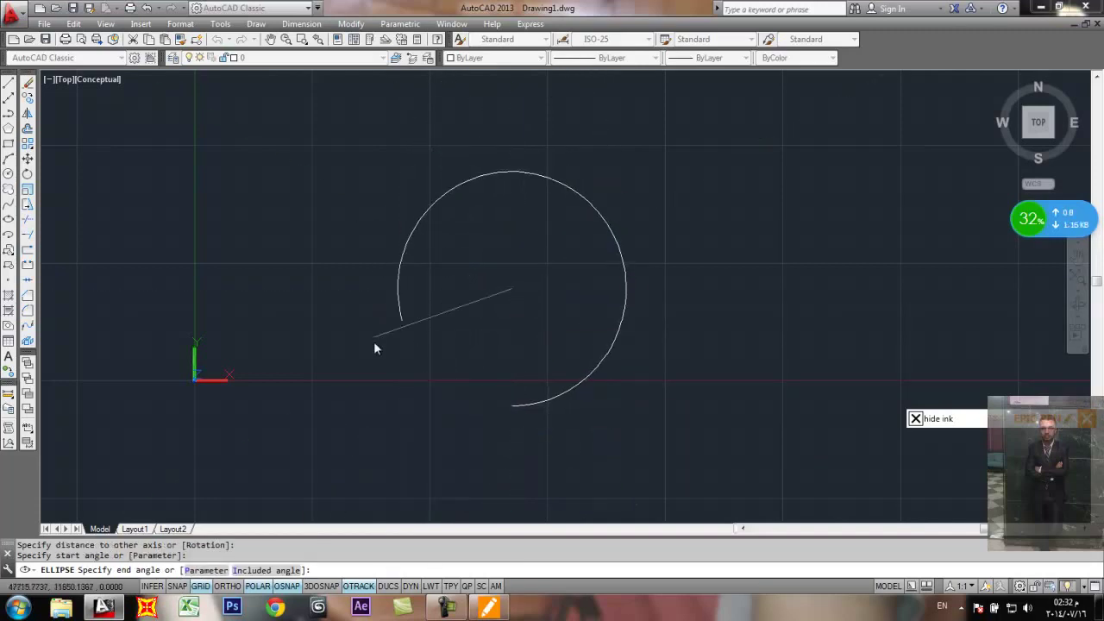
{"action": "left_click", "coordinate": [516, 407]}
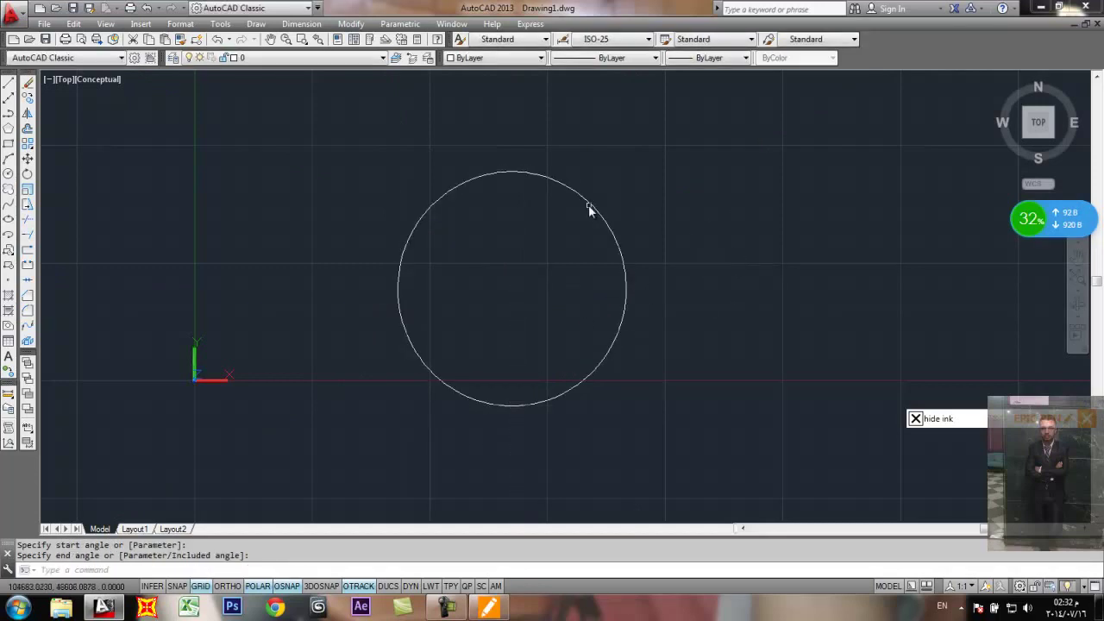
Step: Erase the nearly round elliptical arc
{"action": "left_click", "coordinate": [600, 181]}
{"action": "left_click", "coordinate": [407, 470]}
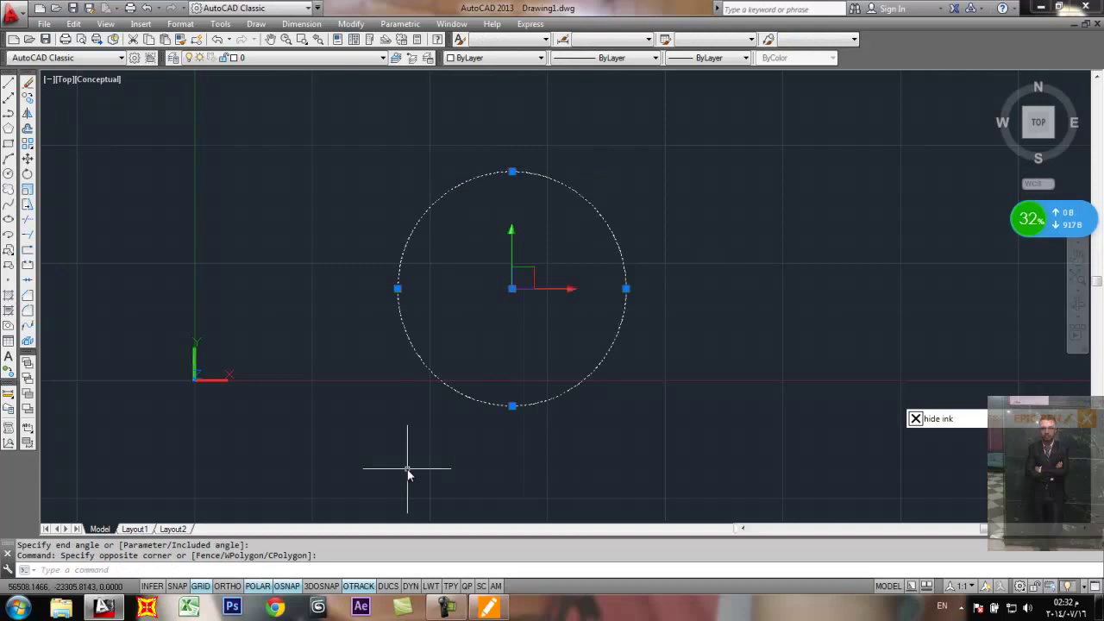
{"action": "type", "text": "e"}
{"action": "key", "text": "Return"}
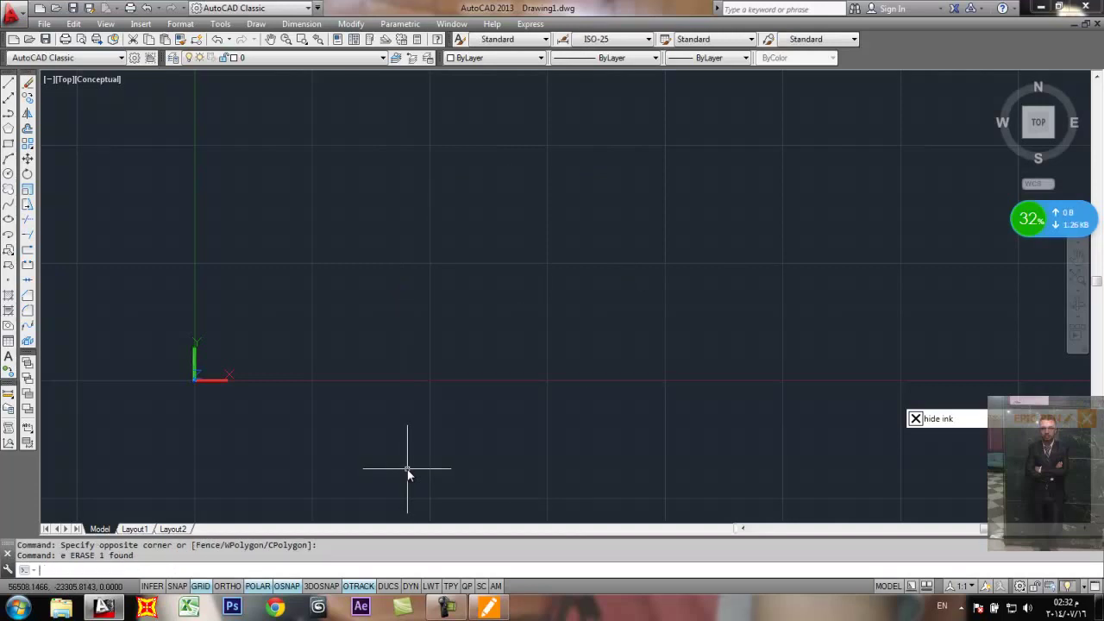
{"action": "left_click", "coordinate": [263, 25]}
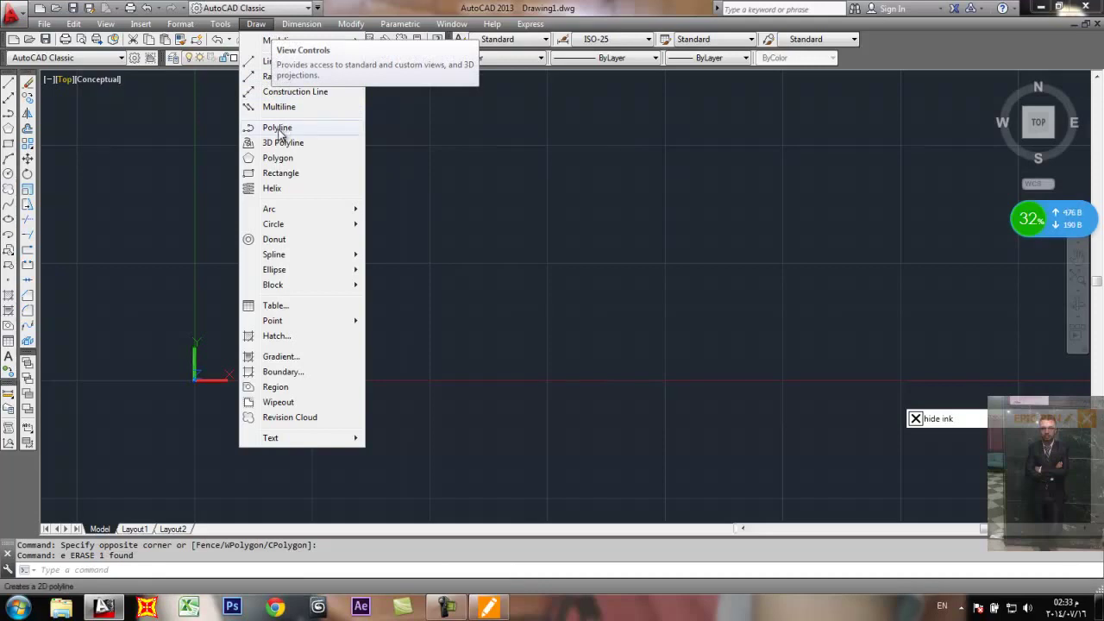
{"action": "mouse_move", "coordinate": [290, 224]}
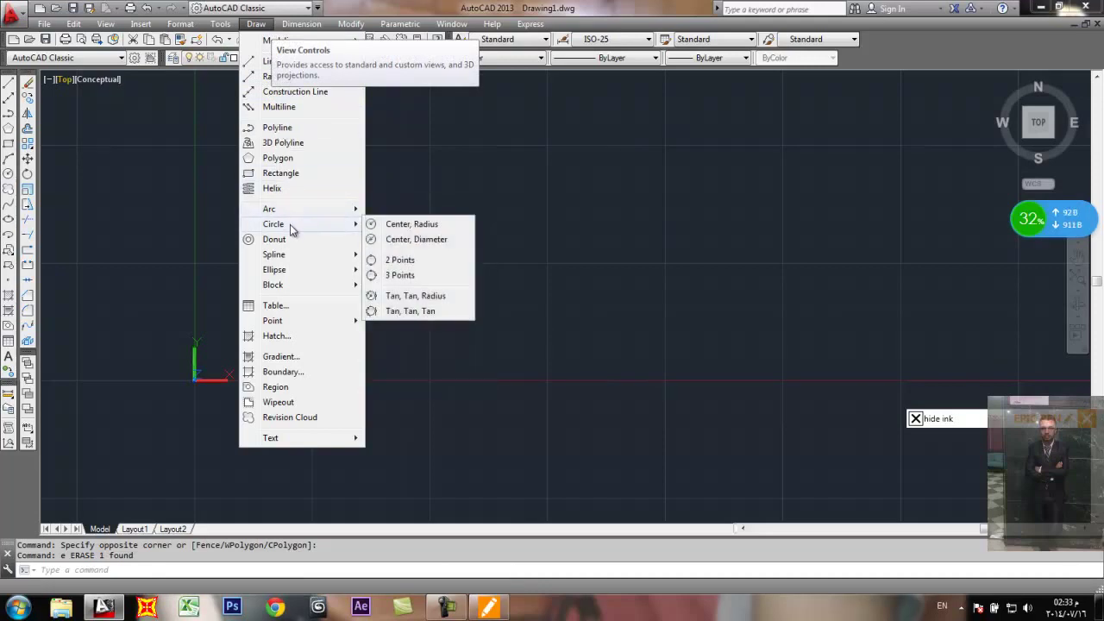
{"action": "mouse_move", "coordinate": [295, 267]}
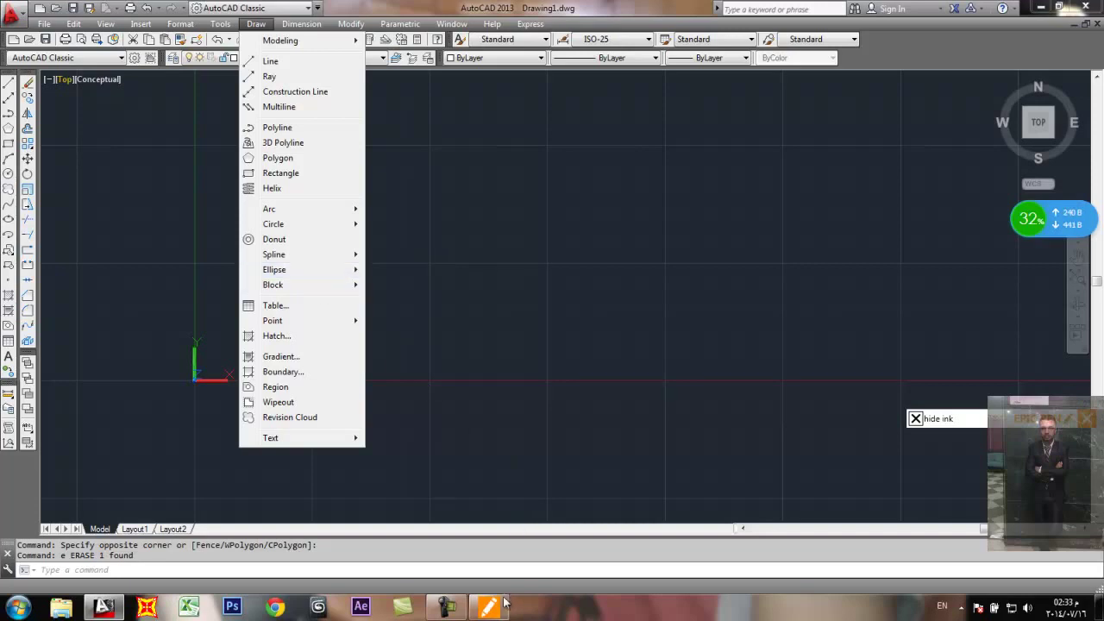
{"action": "left_click", "coordinate": [461, 609]}
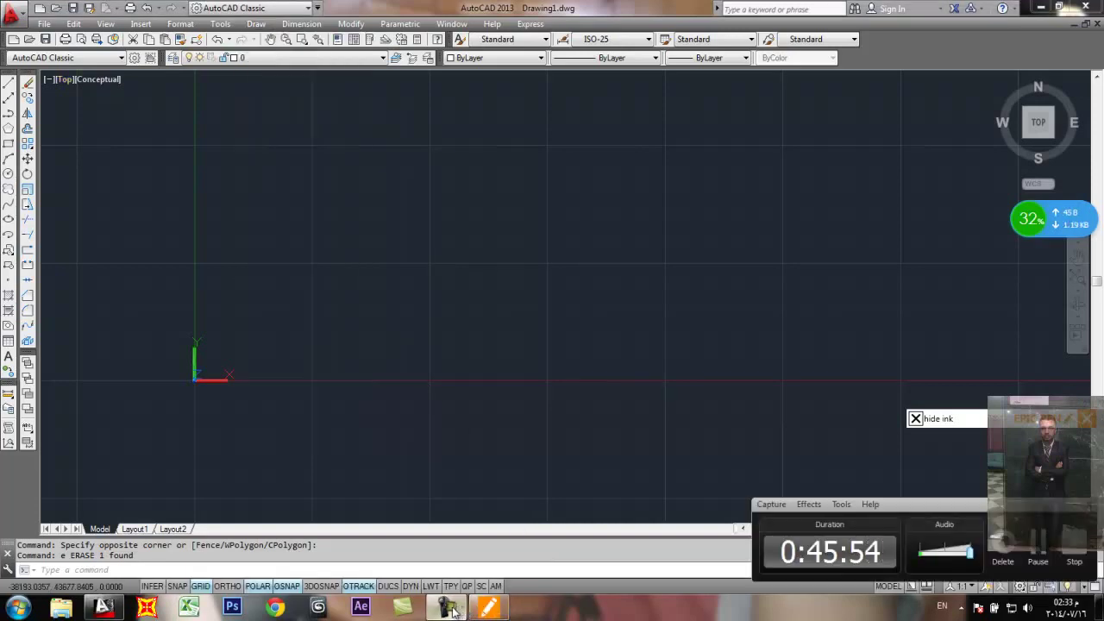
{"action": "left_click", "coordinate": [449, 609]}
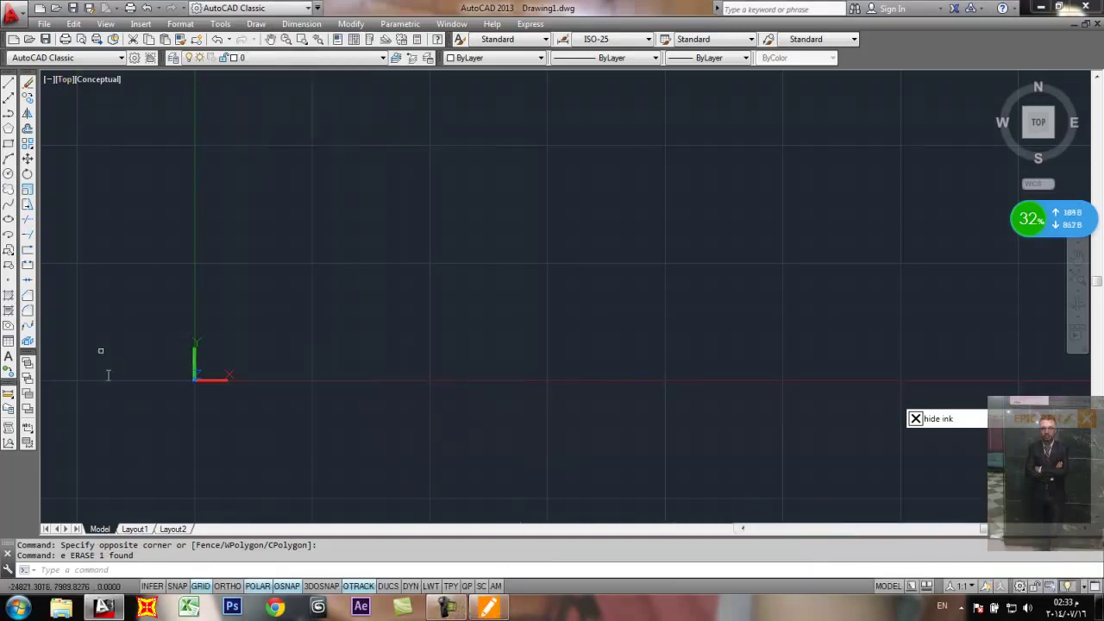
{"action": "left_click", "coordinate": [257, 24]}
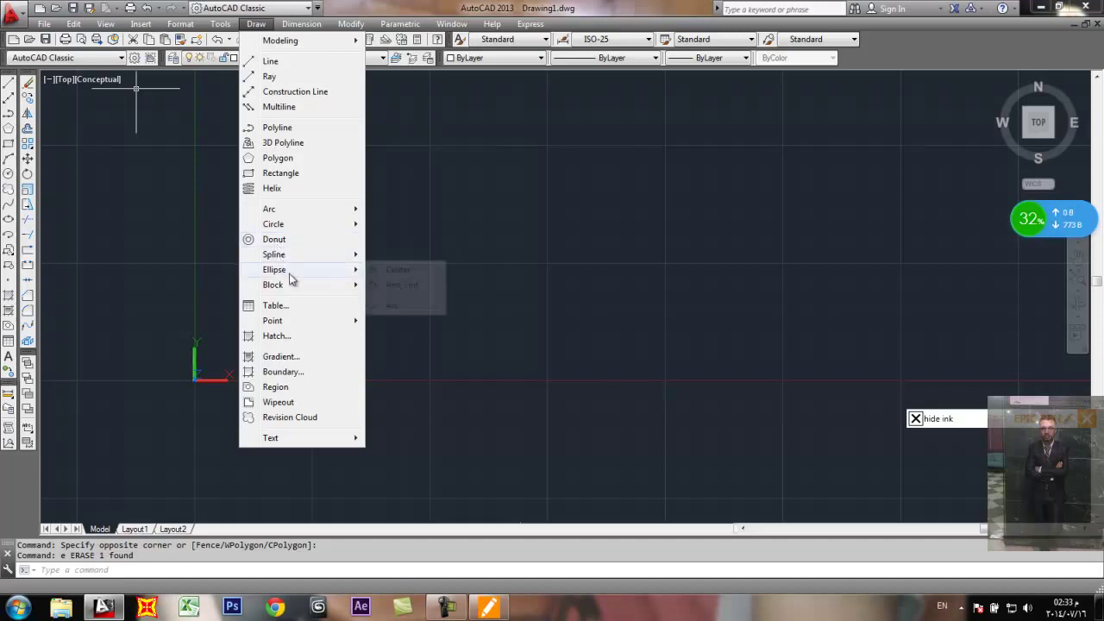
{"action": "mouse_move", "coordinate": [292, 323]}
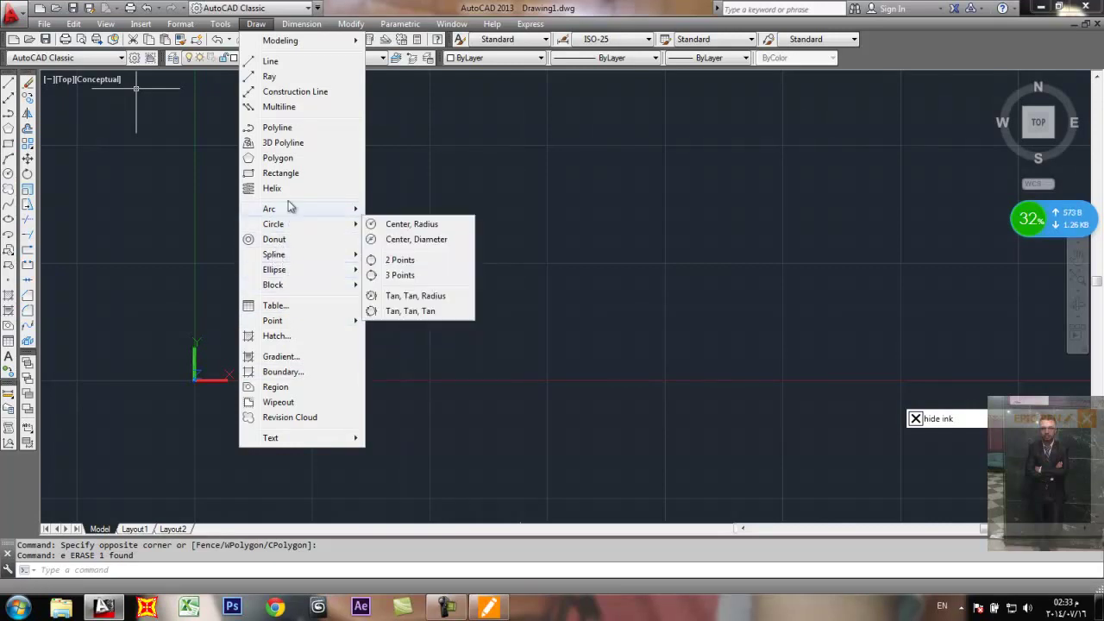
{"action": "left_click", "coordinate": [375, 7]}
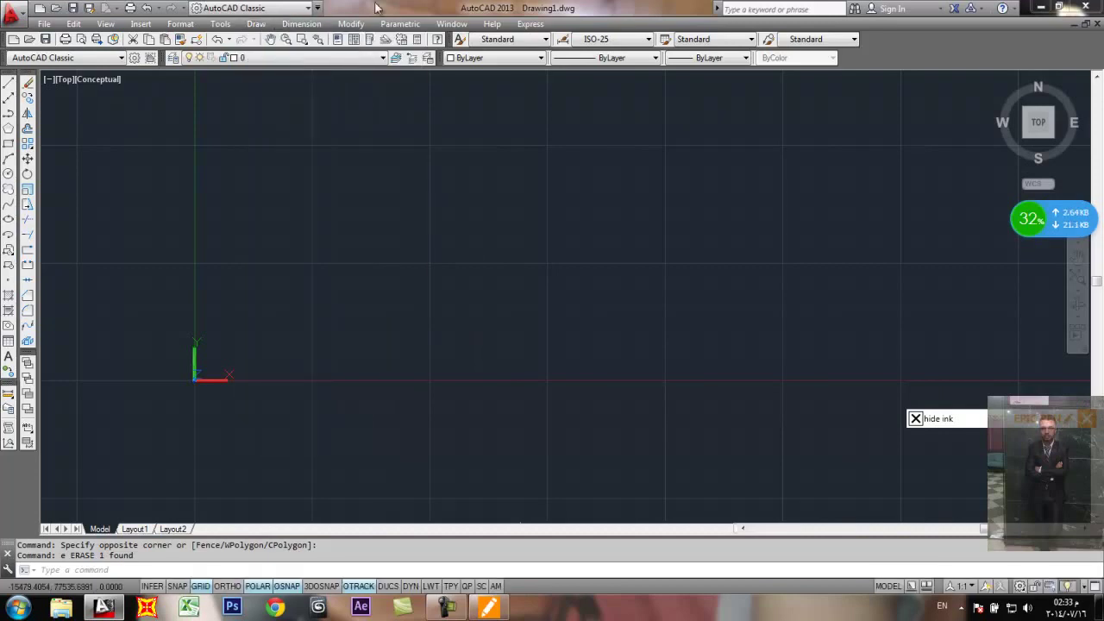
{"action": "left_click", "coordinate": [457, 609]}
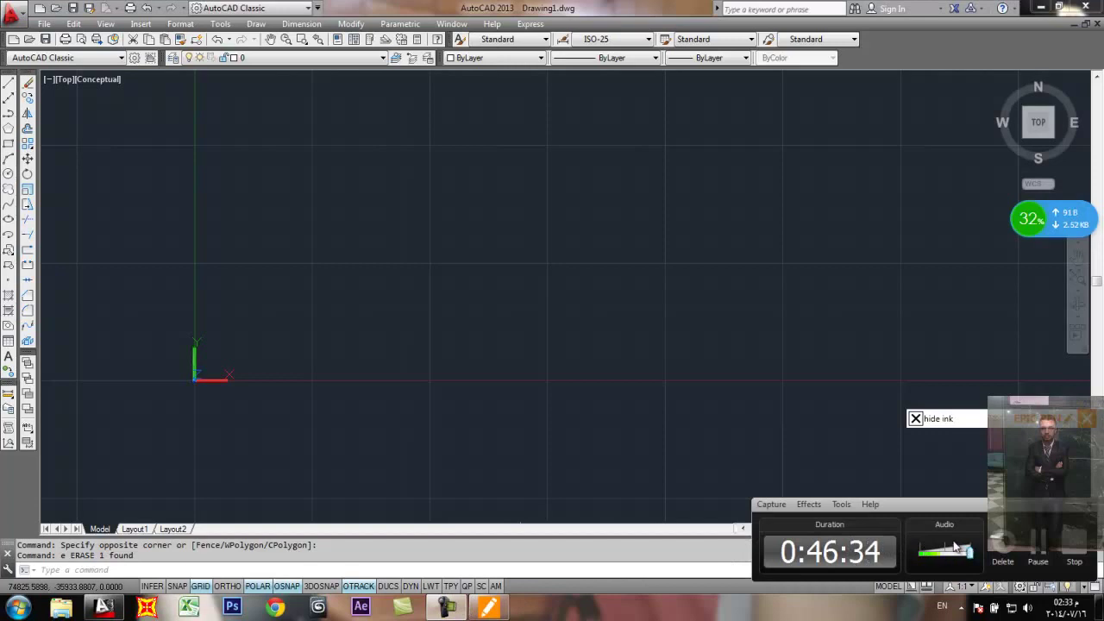
{"action": "left_click", "coordinate": [445, 609]}
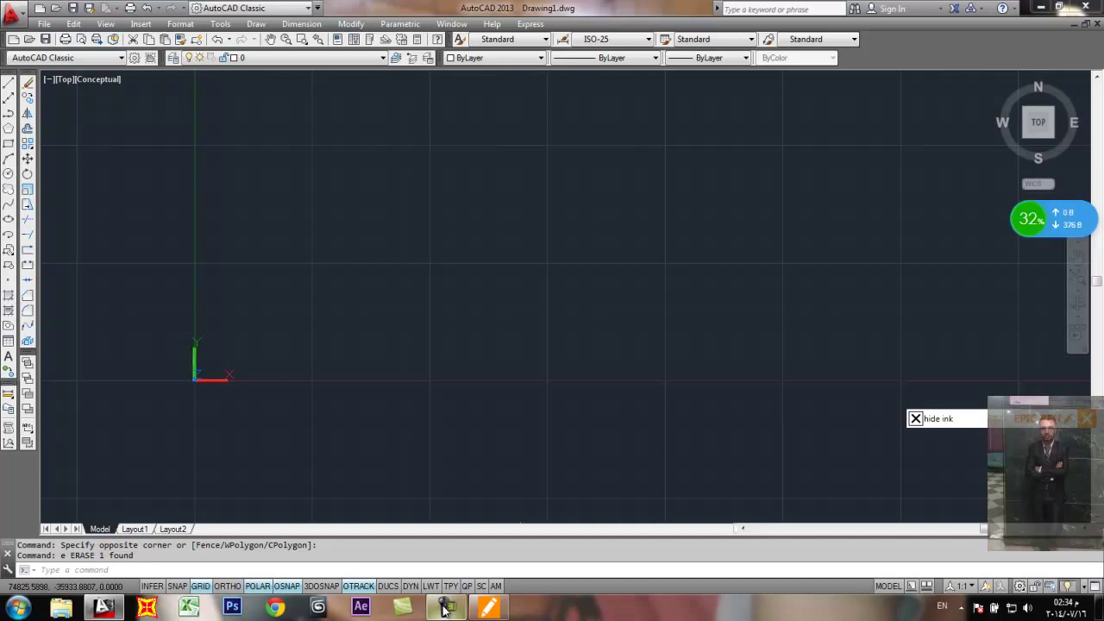
{"action": "left_click", "coordinate": [446, 608]}
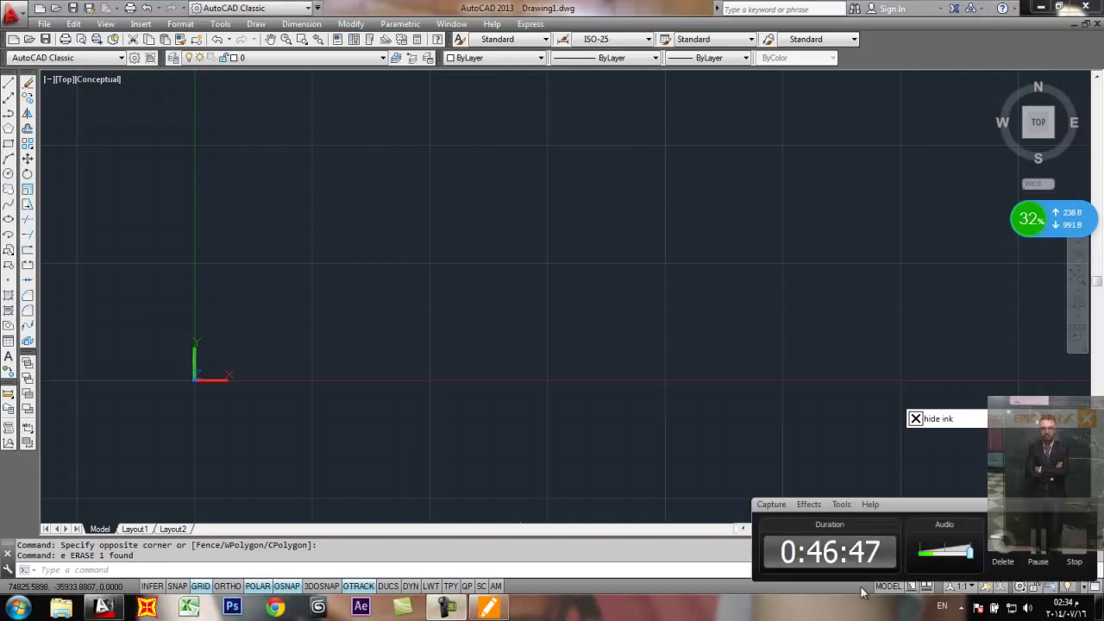
{"action": "left_click", "coordinate": [1078, 553]}
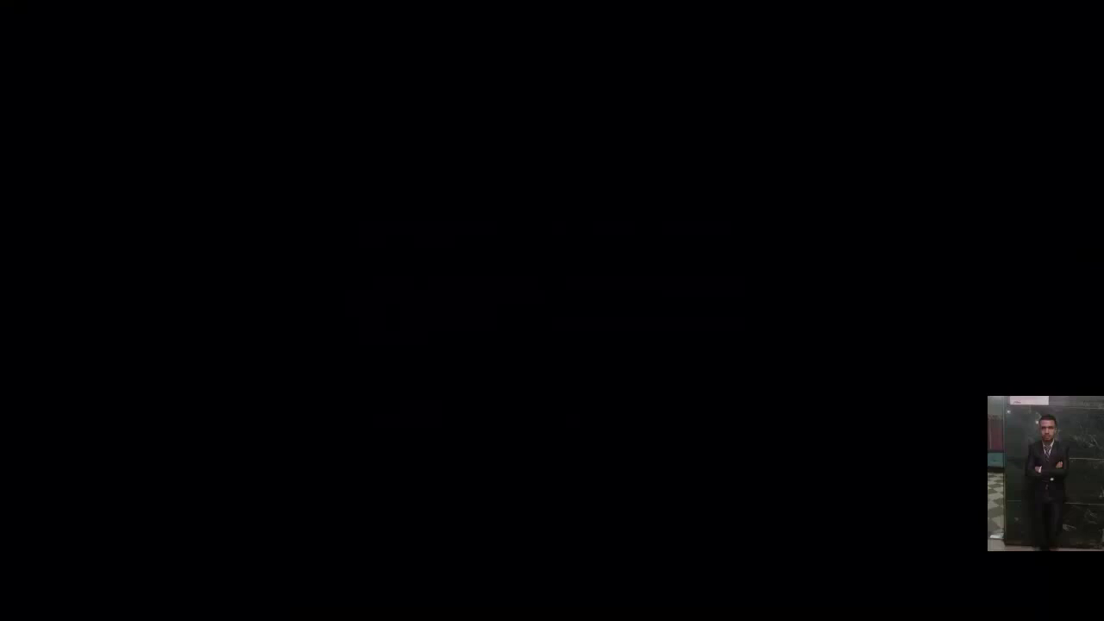